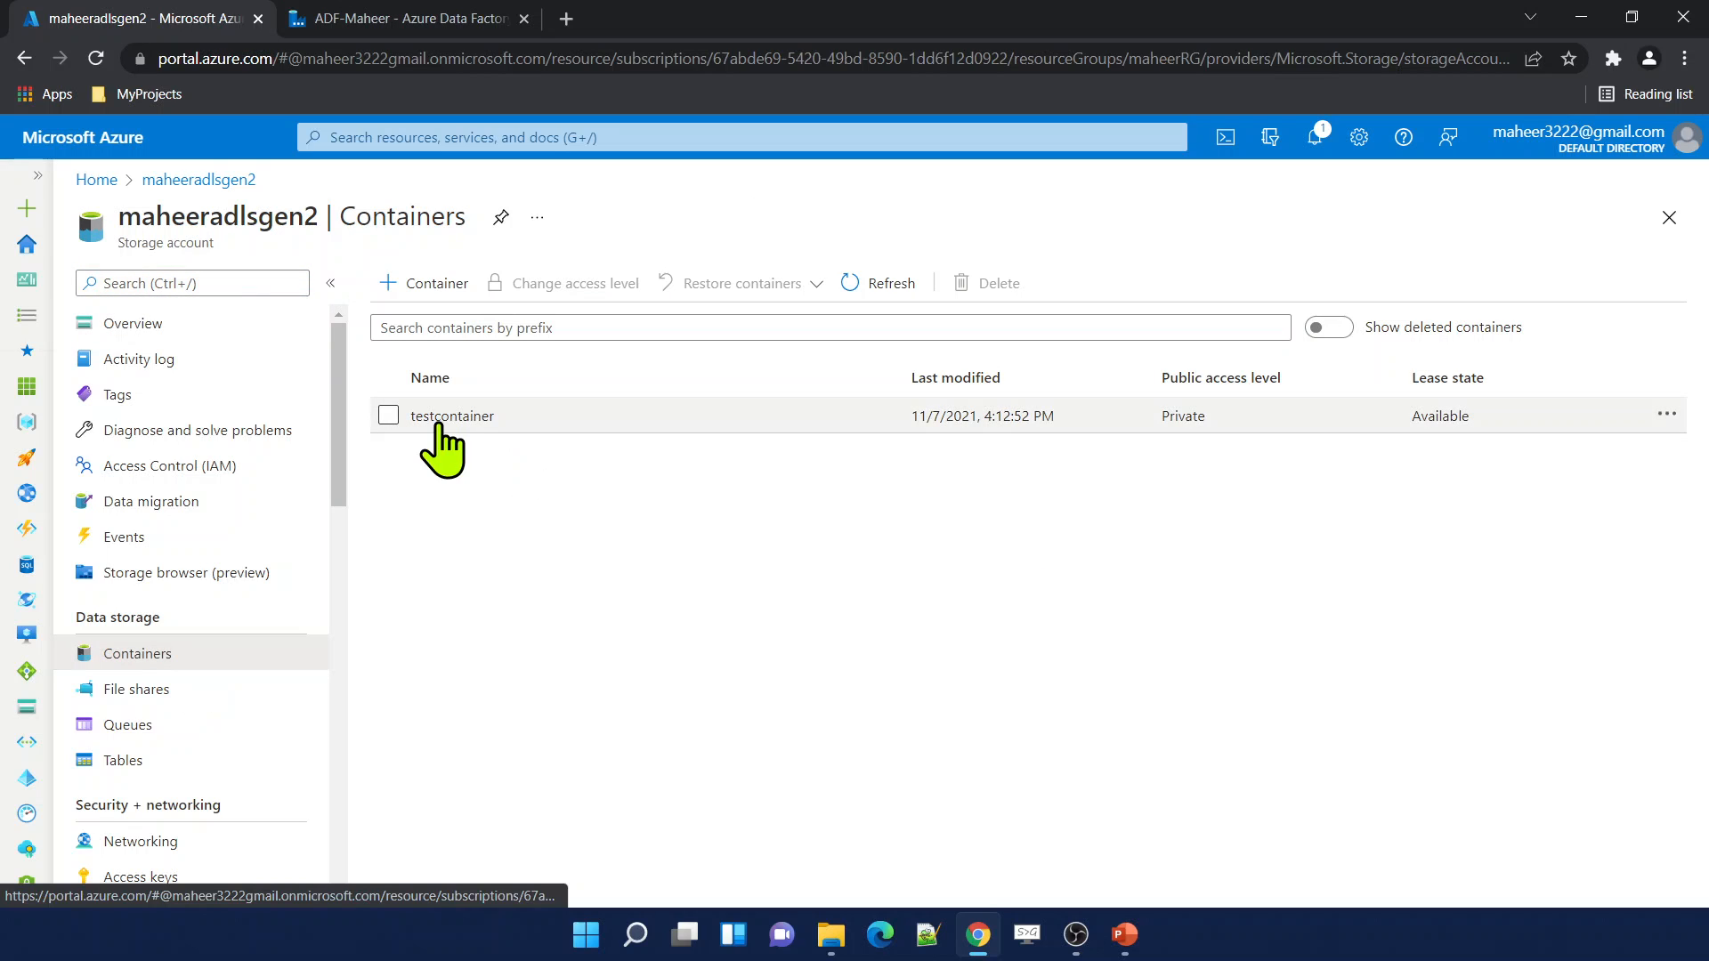
# Open the contents of Employees.csv from the data folder of testcontainer.
pyautogui.click(438, 417)
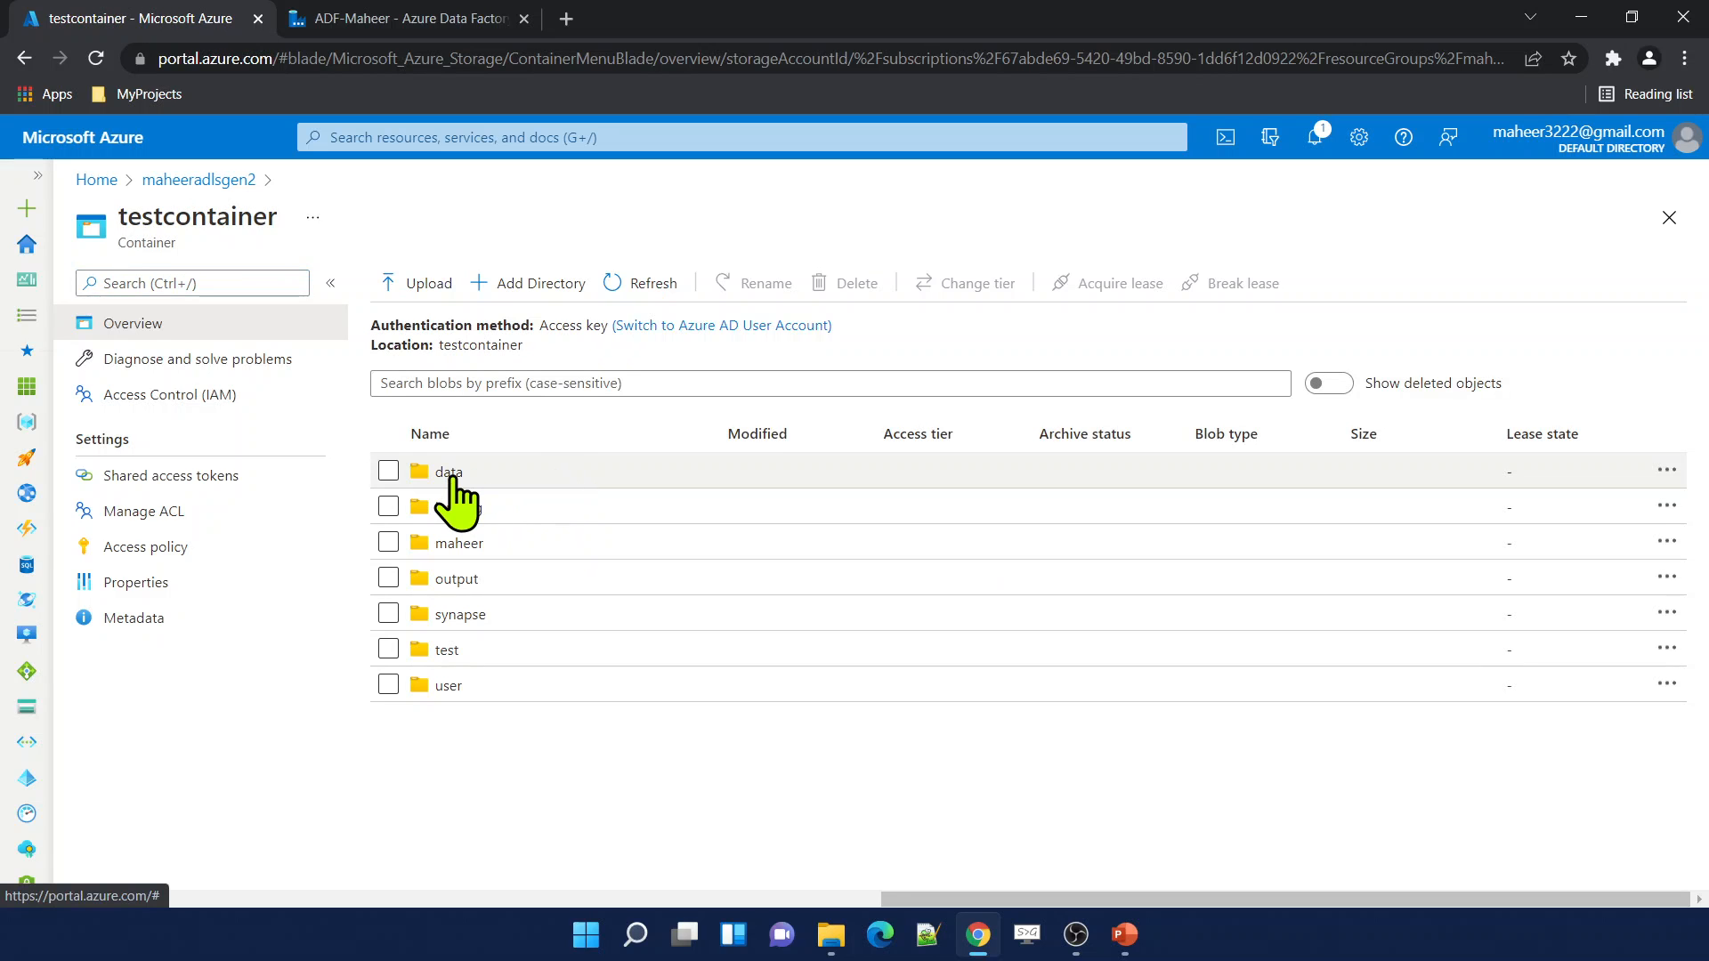
pyautogui.click(450, 474)
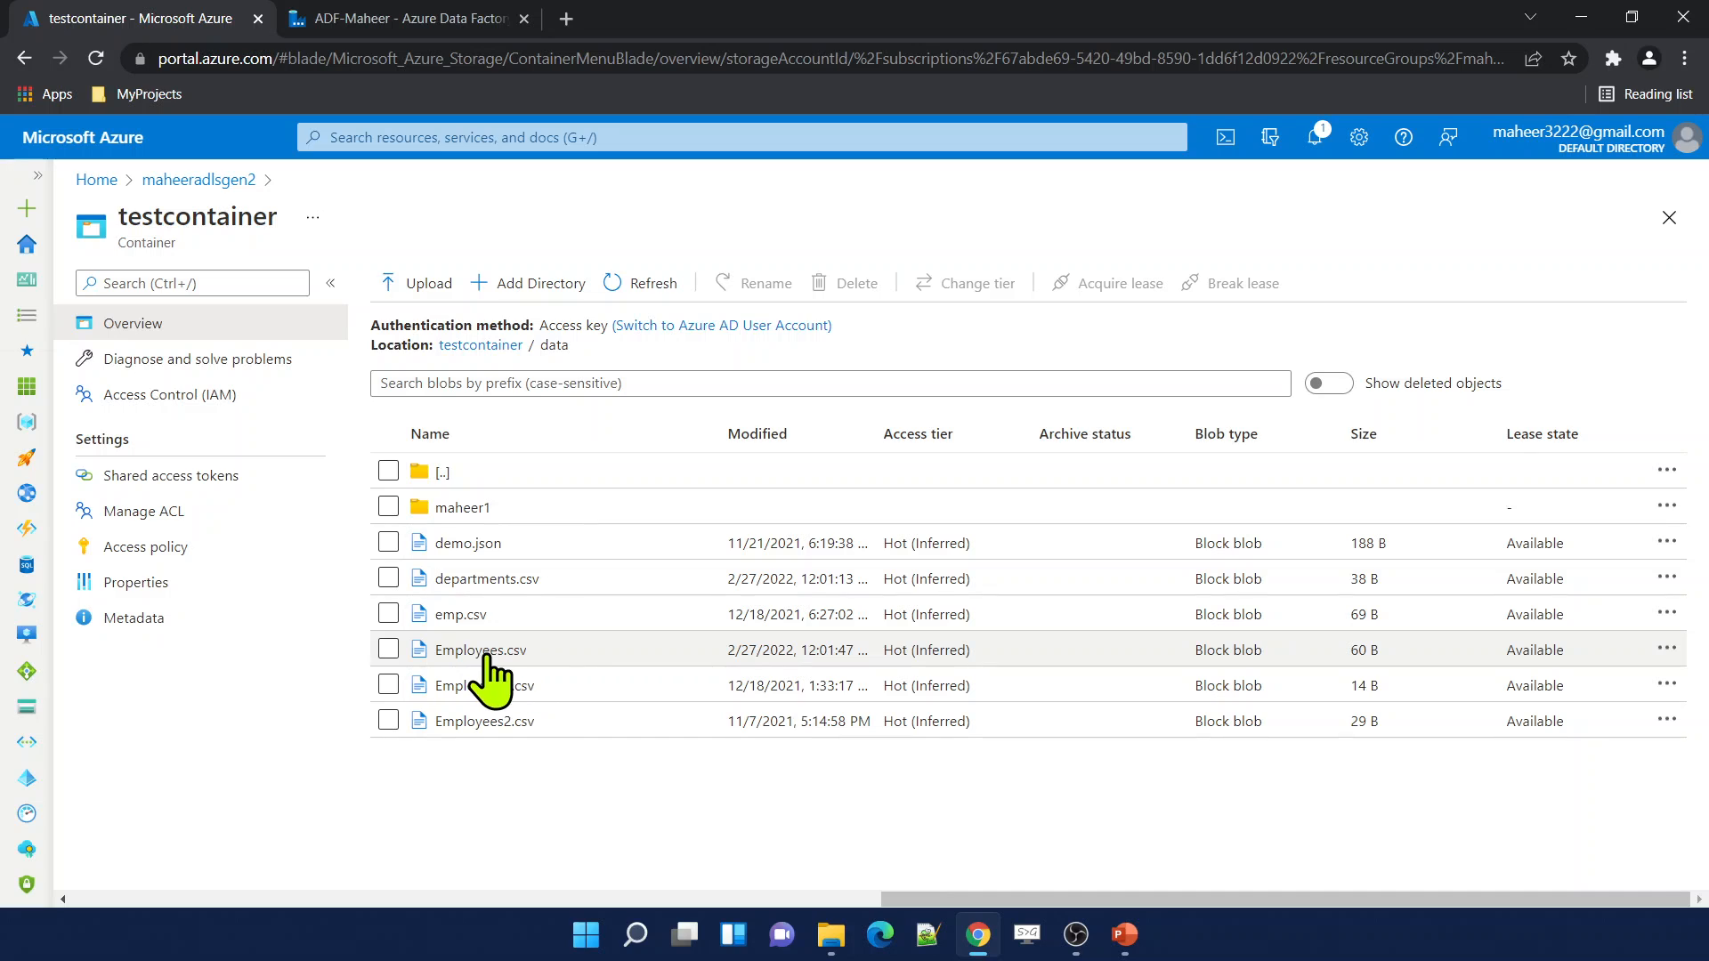
pyautogui.click(558, 652)
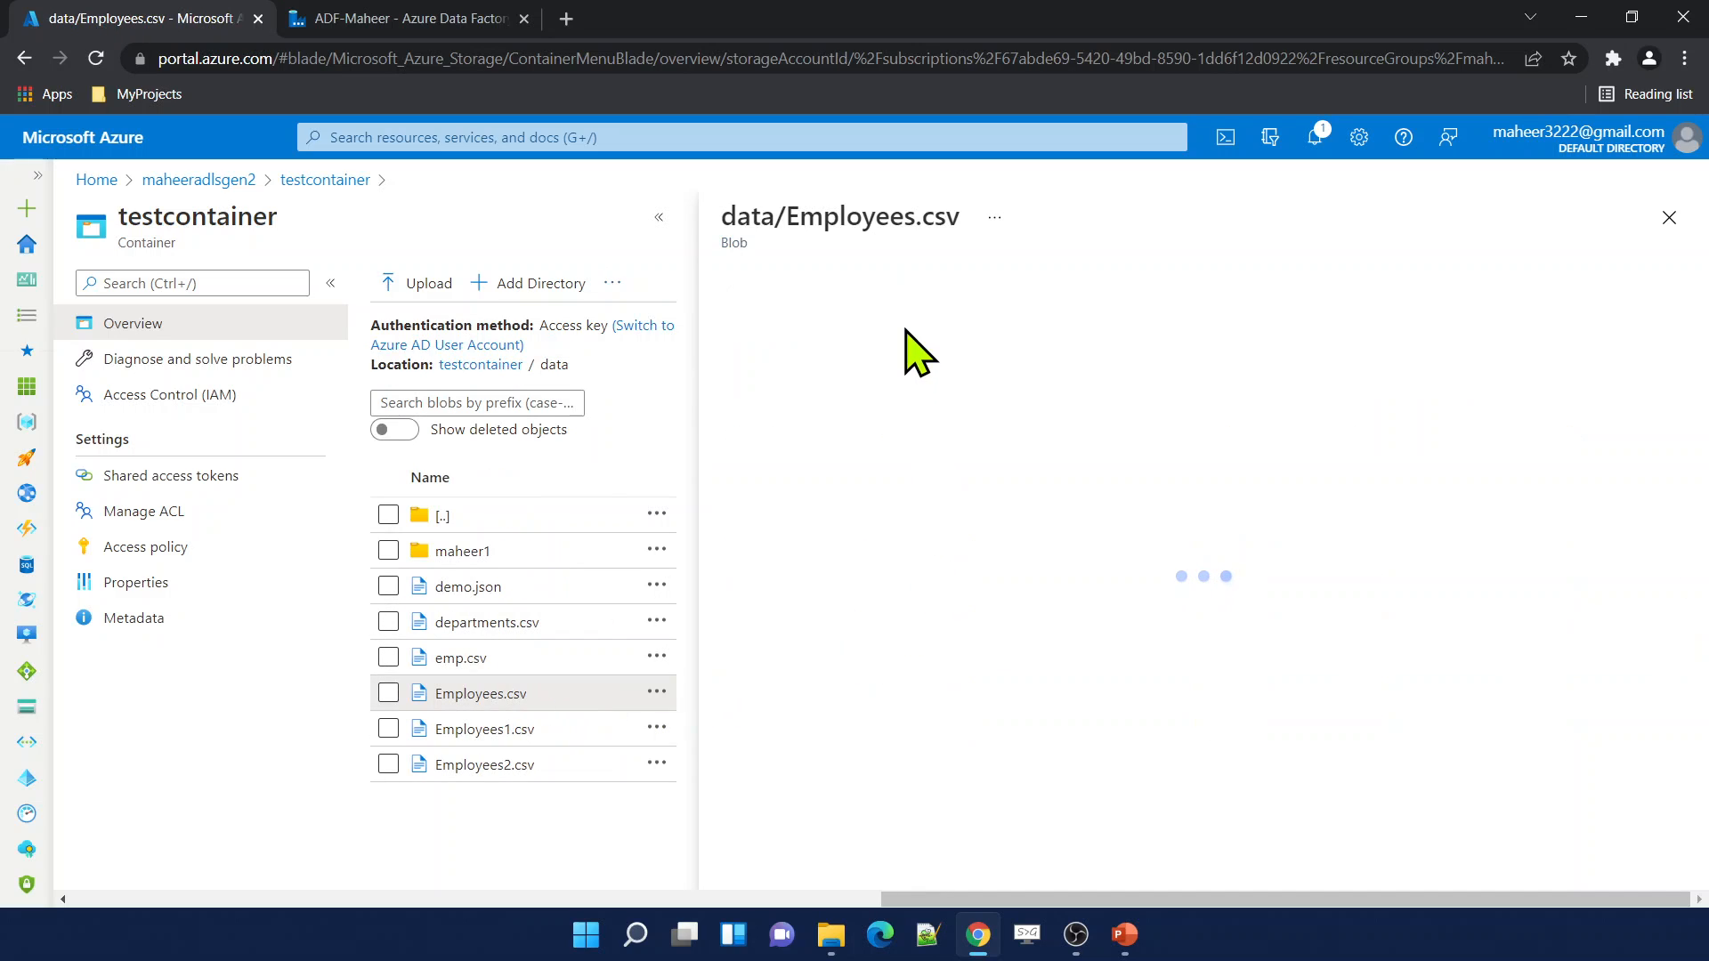
pyautogui.click(917, 338)
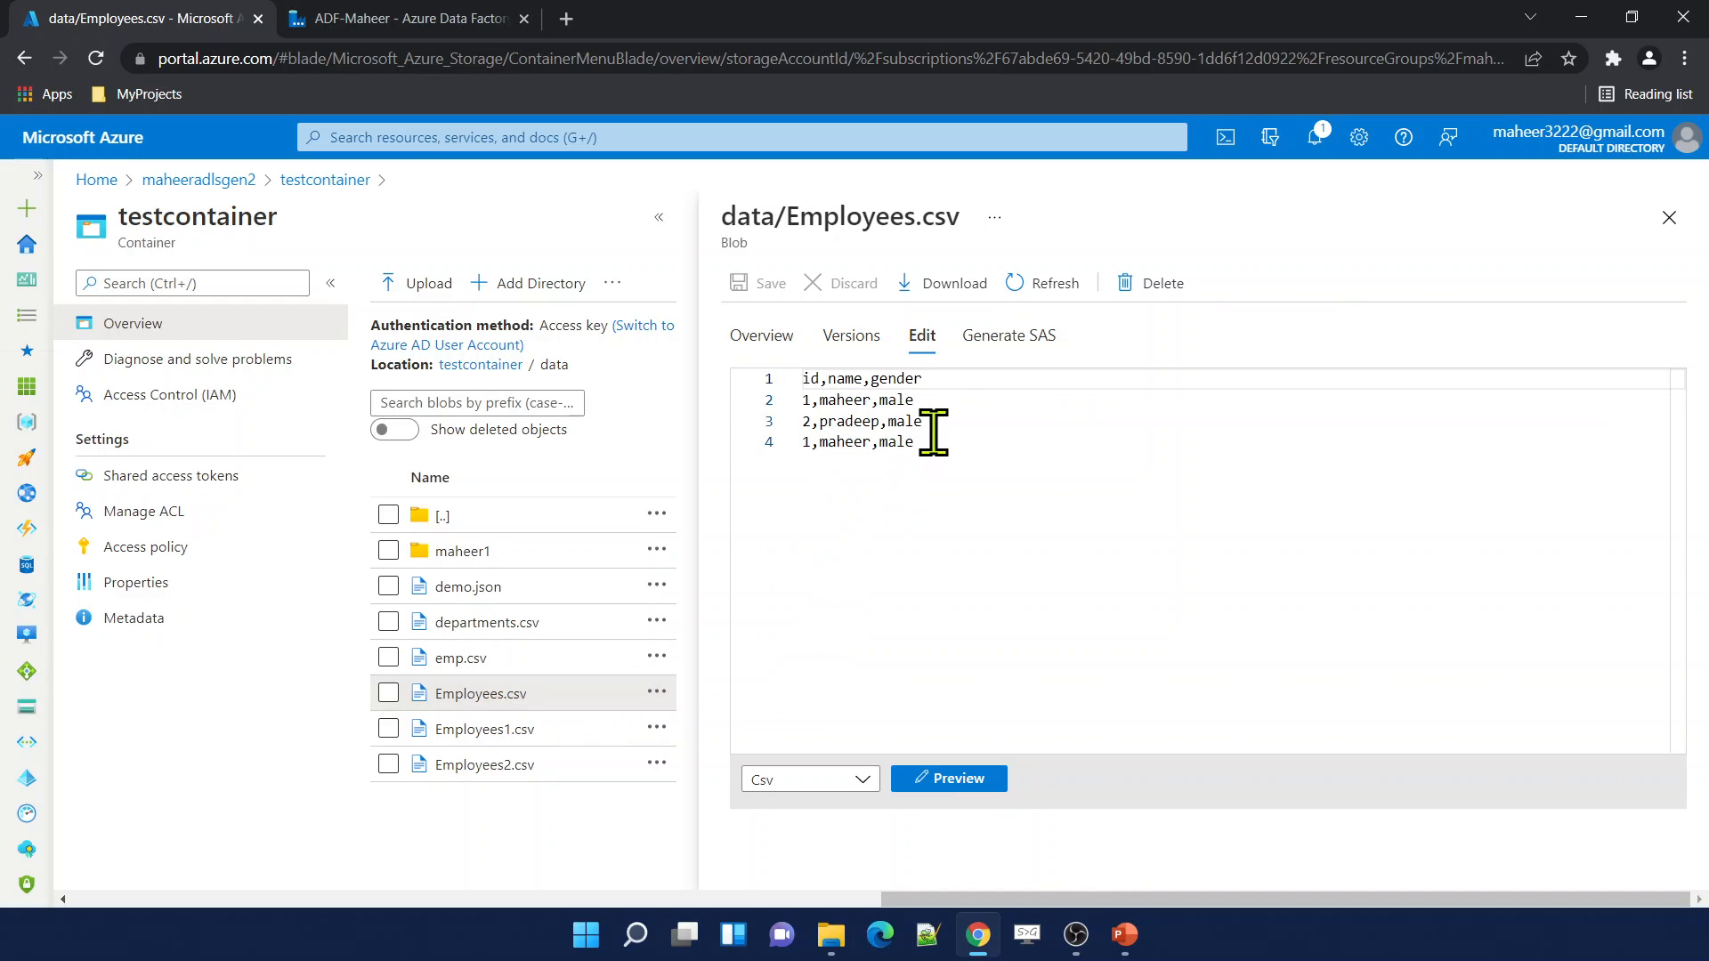
# Examine the rows of Employees.csv as raw text and as a table preview, and close the file.
pyautogui.click(939, 444)
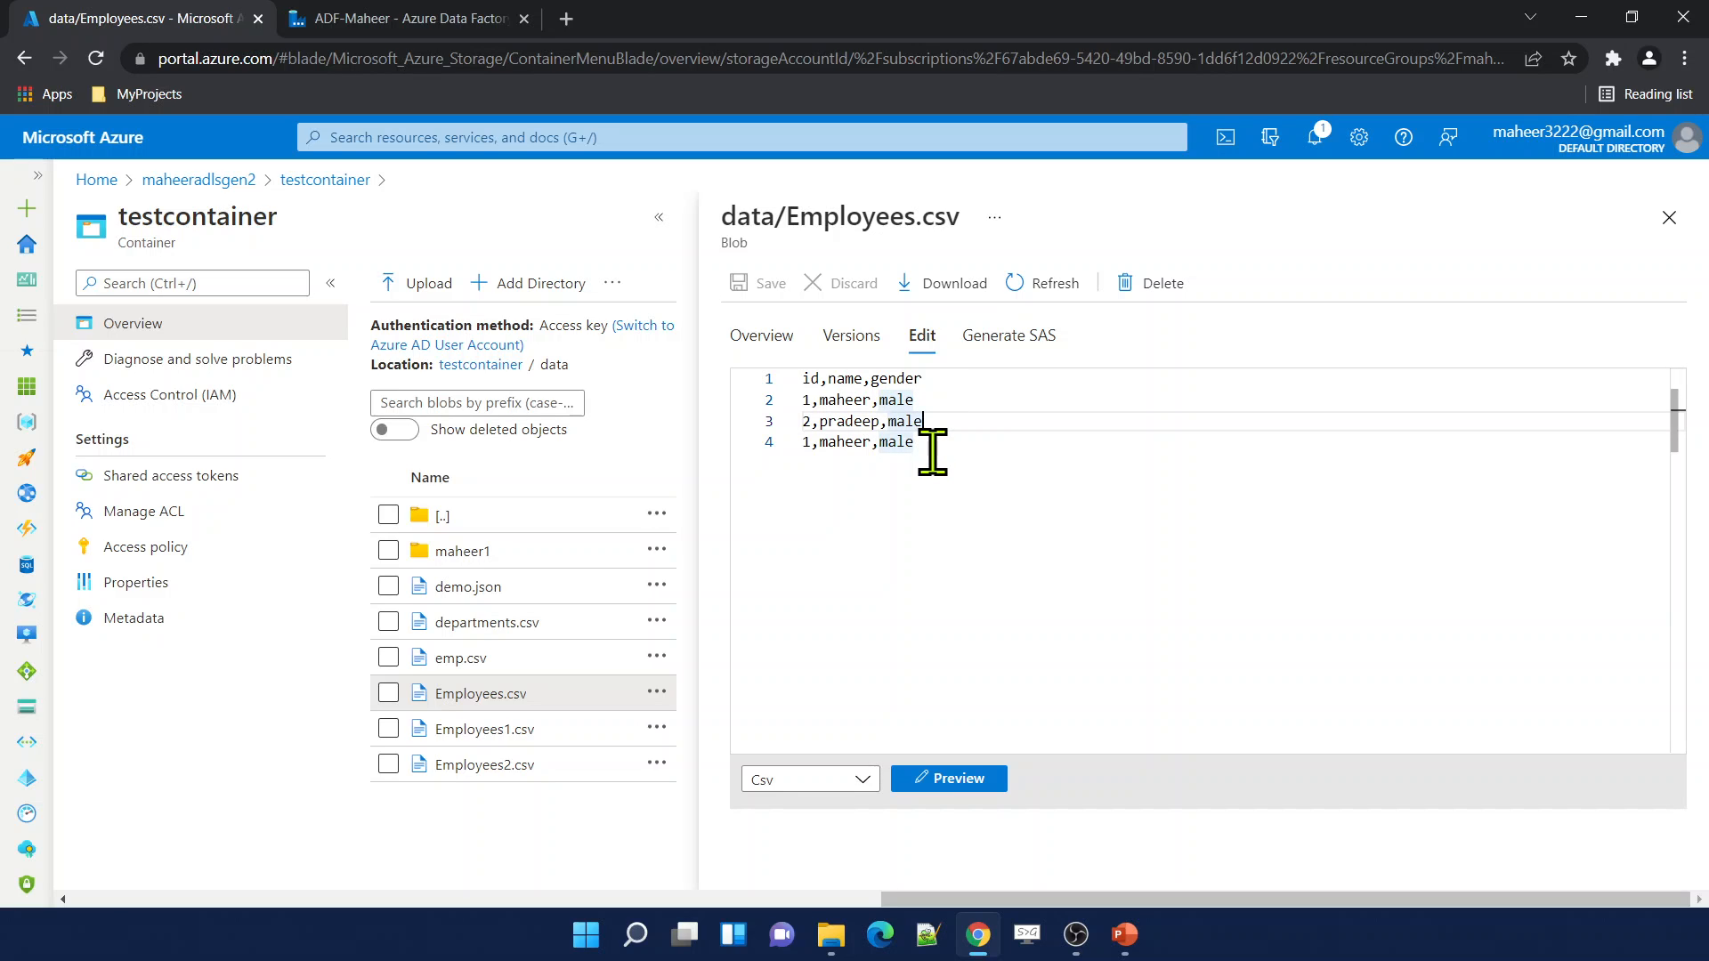
pyautogui.moveTo(926, 446); pyautogui.dragTo(807, 445)
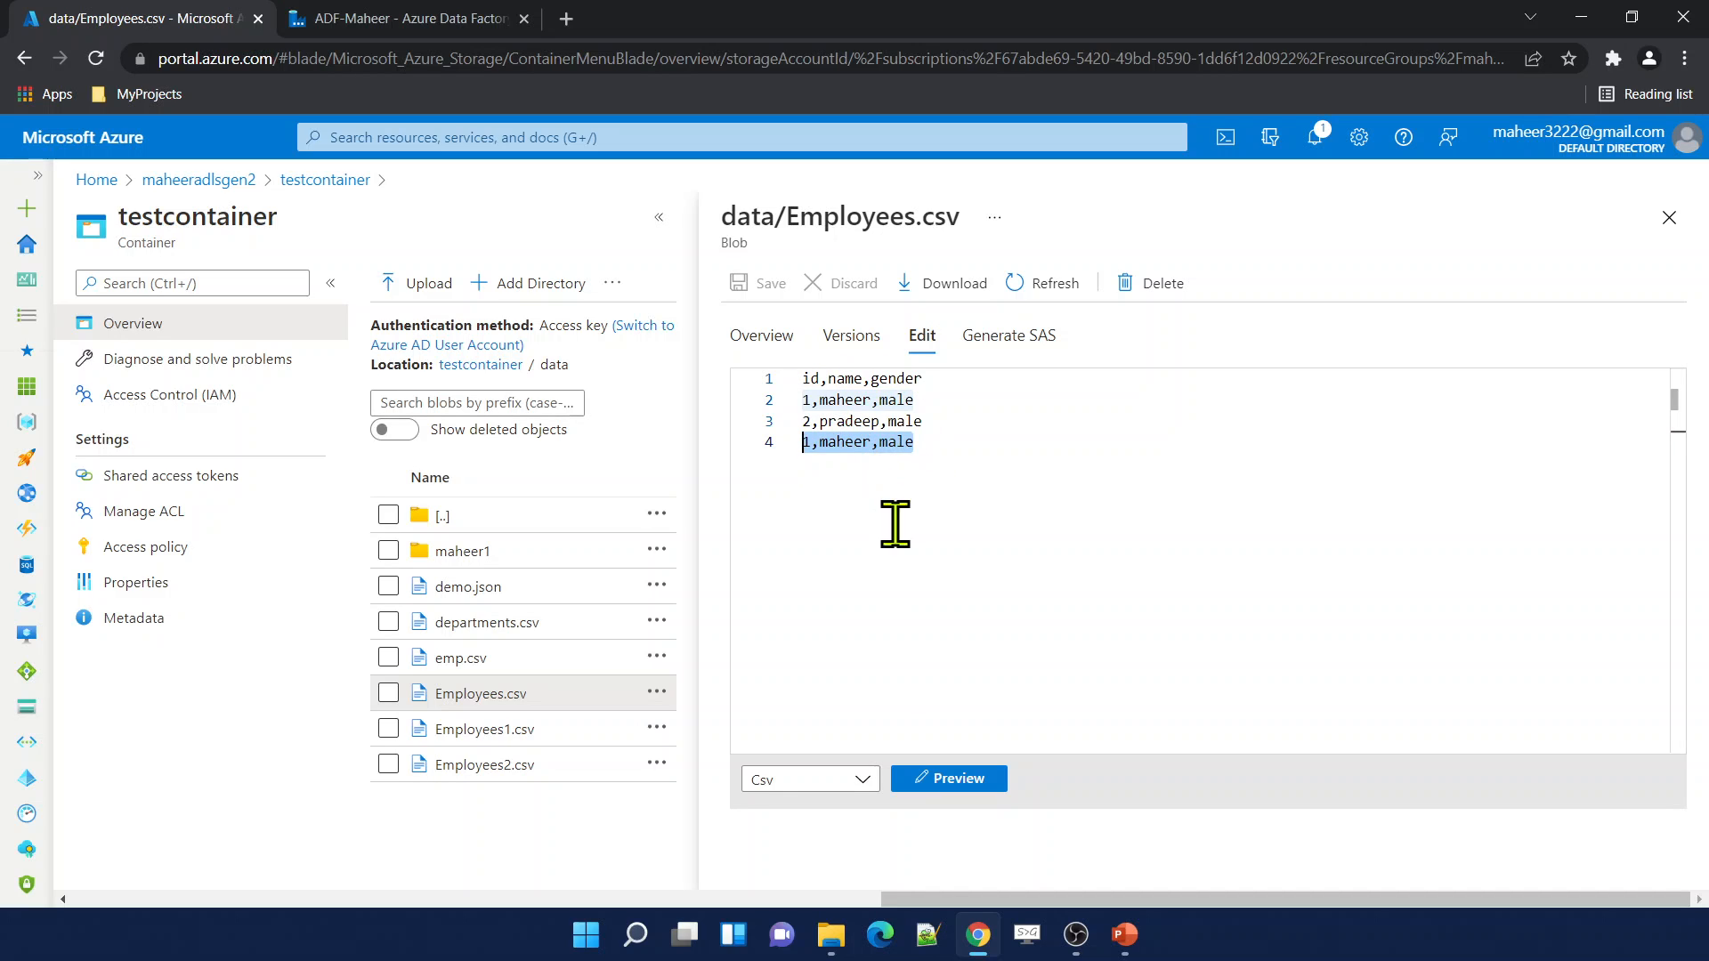
pyautogui.click(950, 779)
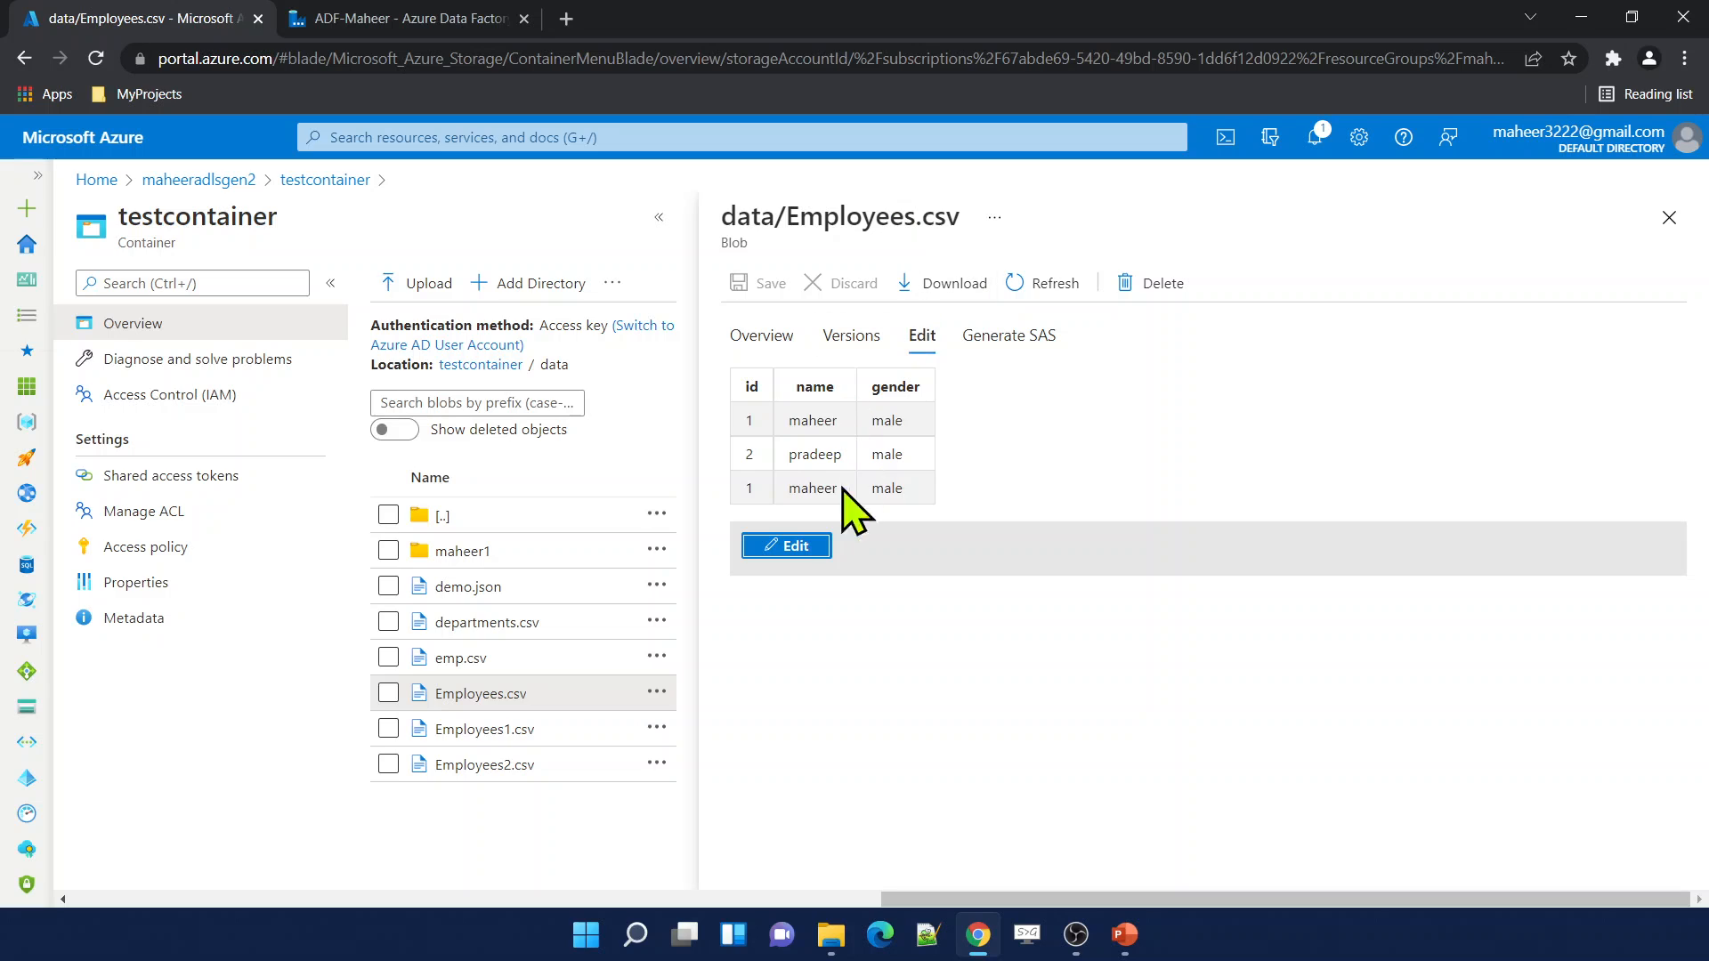
pyautogui.click(788, 546)
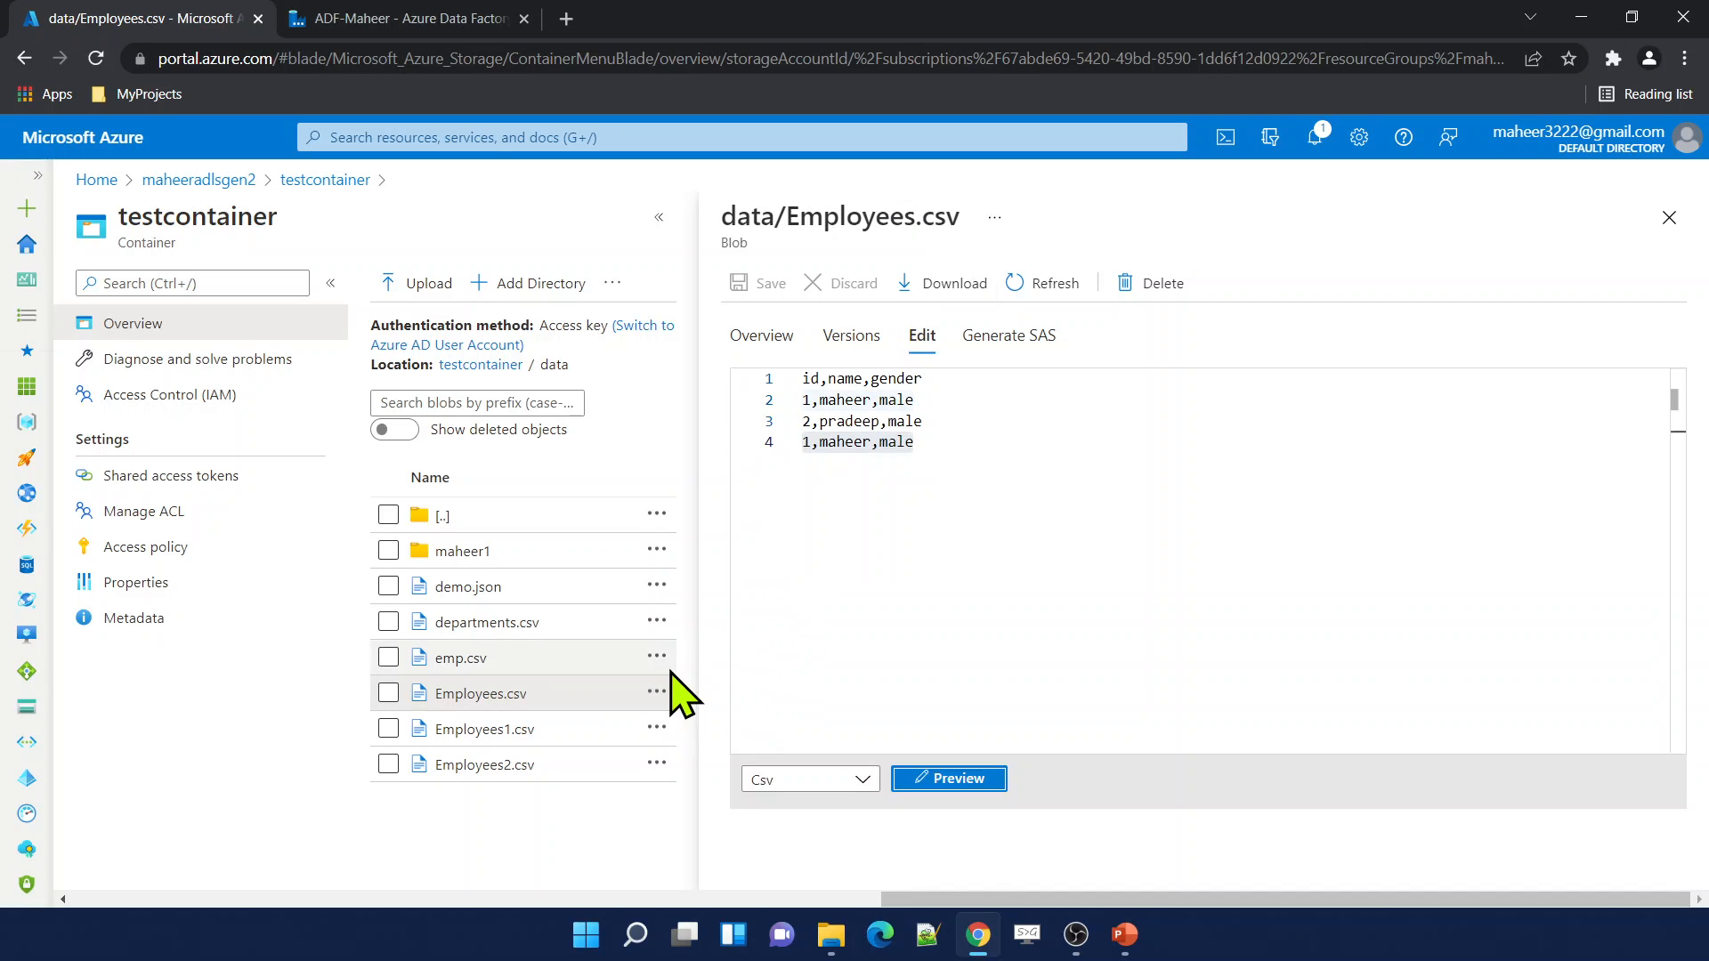
pyautogui.click(930, 443)
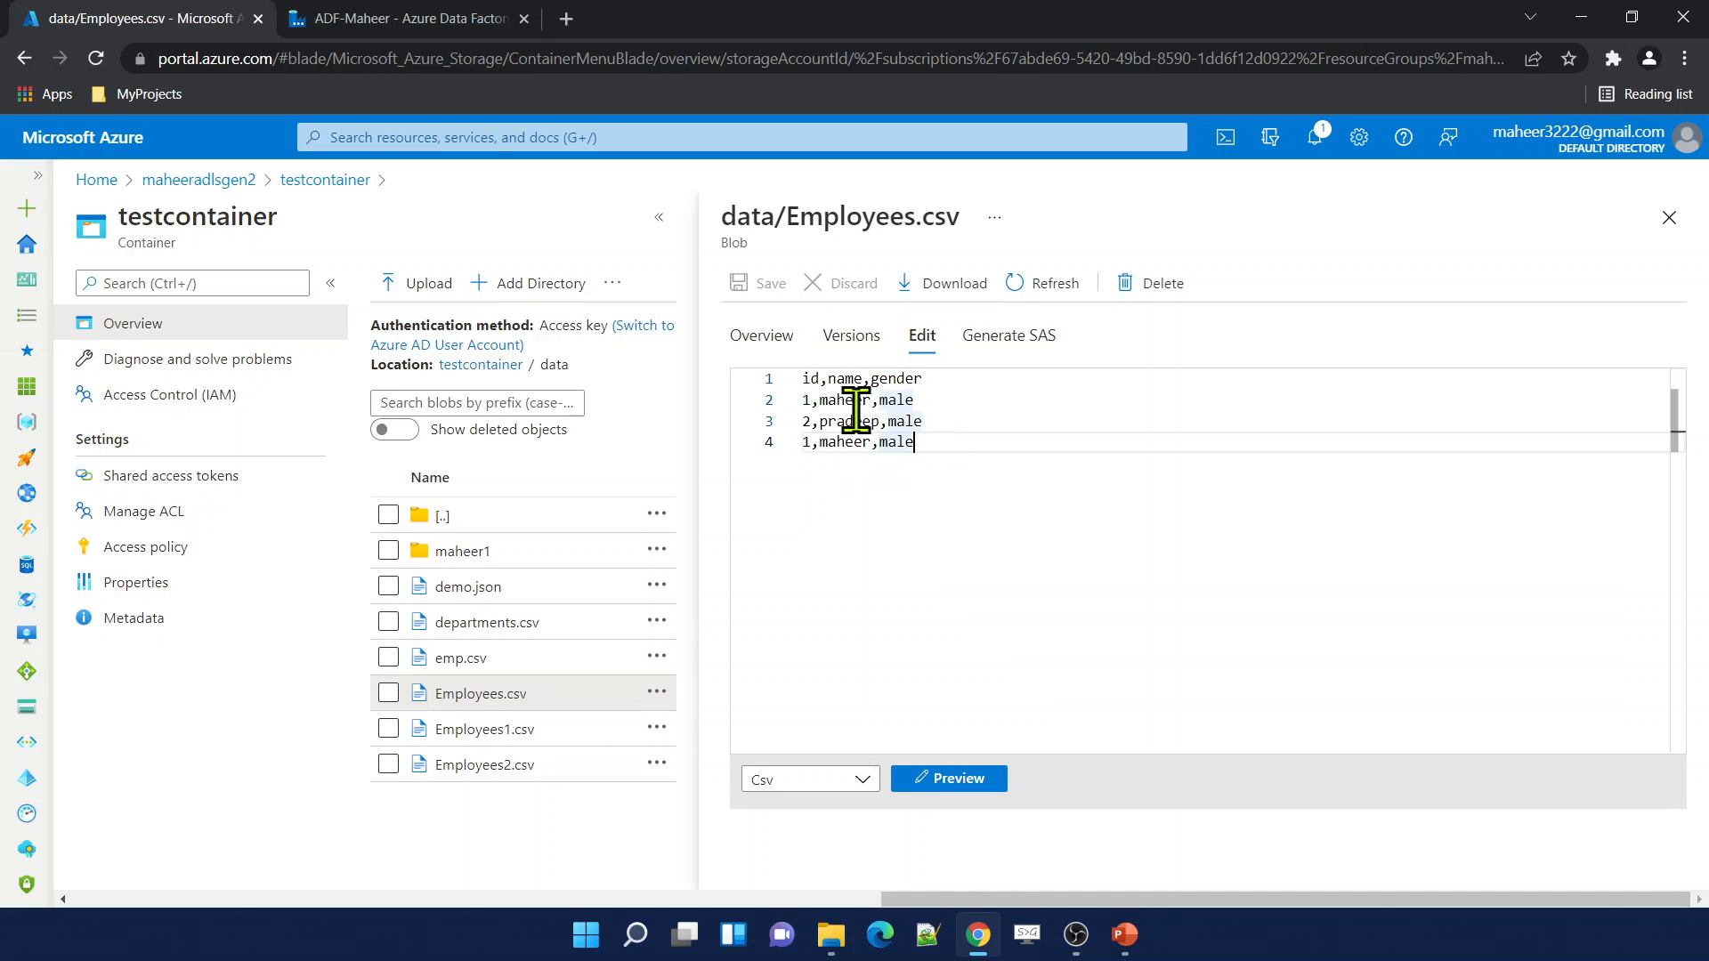
pyautogui.keyDown('shift'); pyautogui.click(804, 379); pyautogui.keyUp('shift')
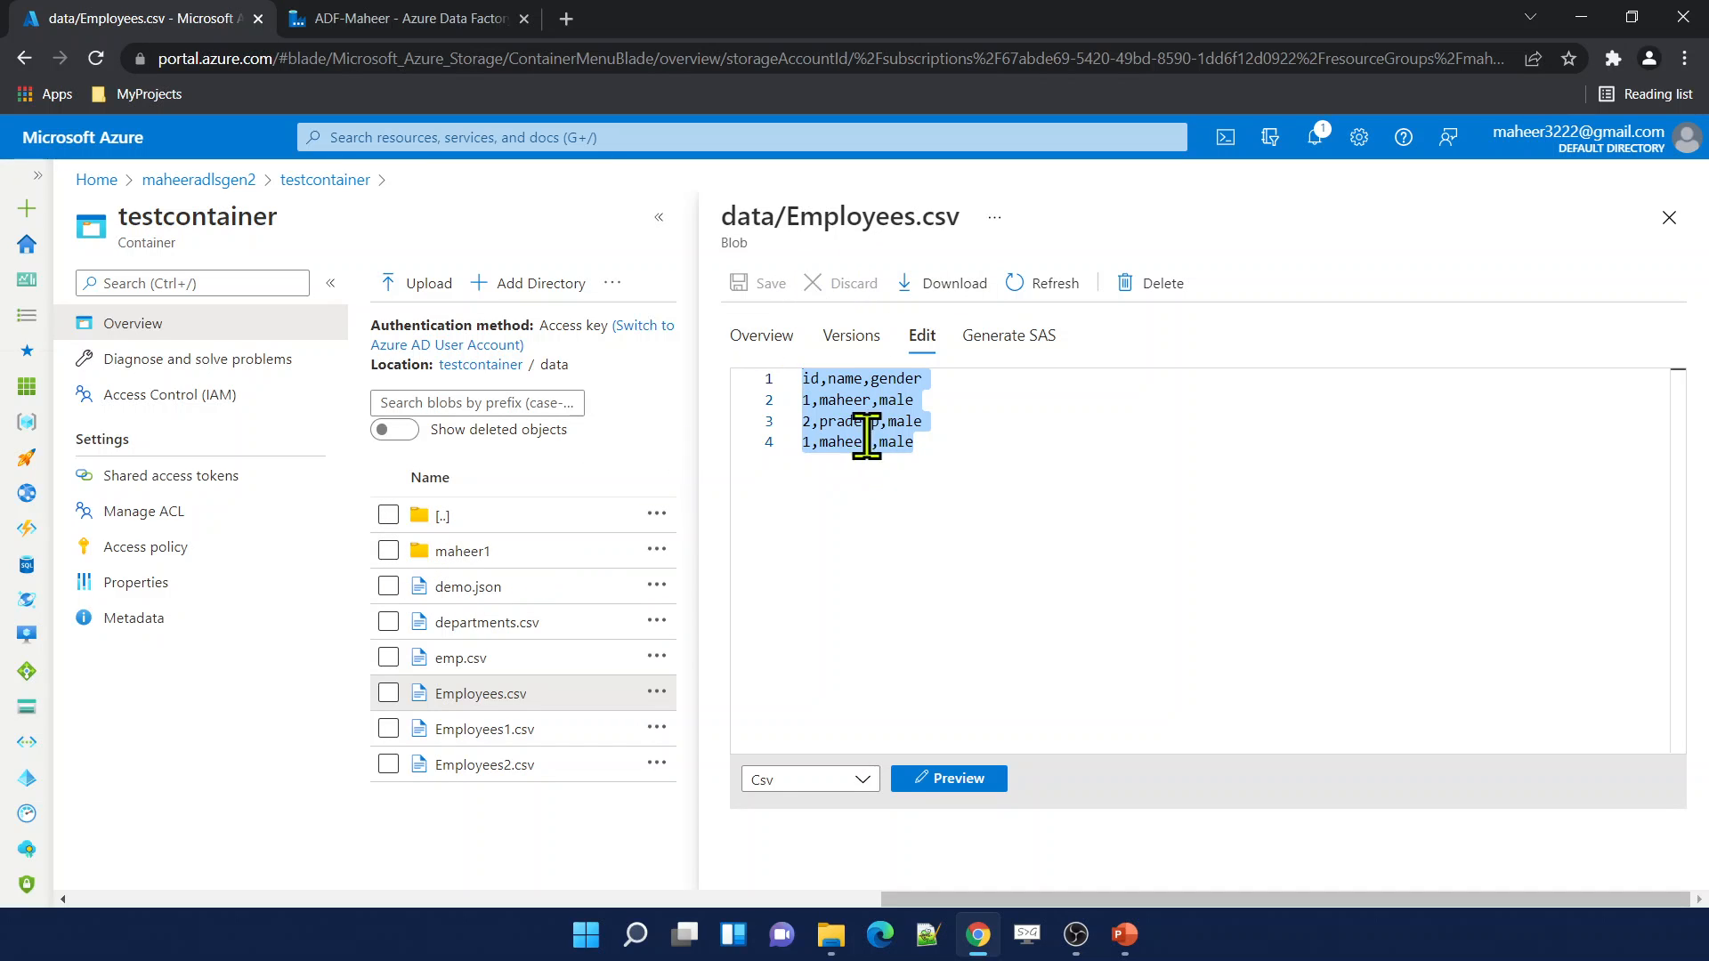
pyautogui.click(925, 440)
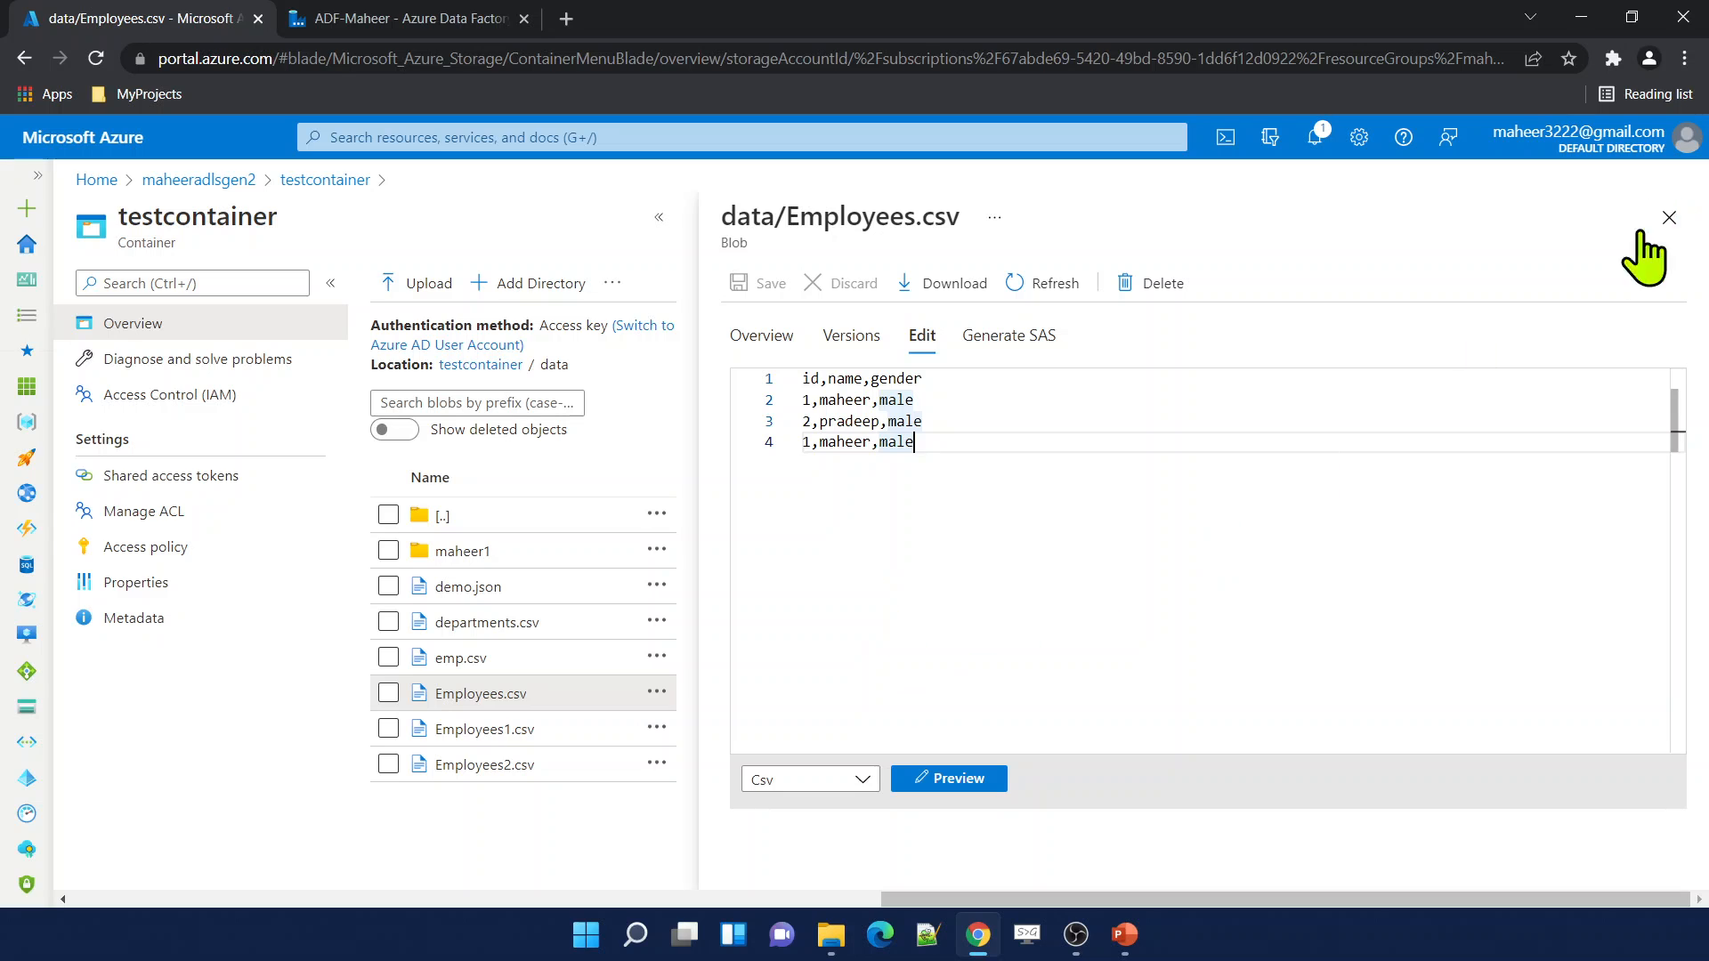
pyautogui.click(1668, 219)
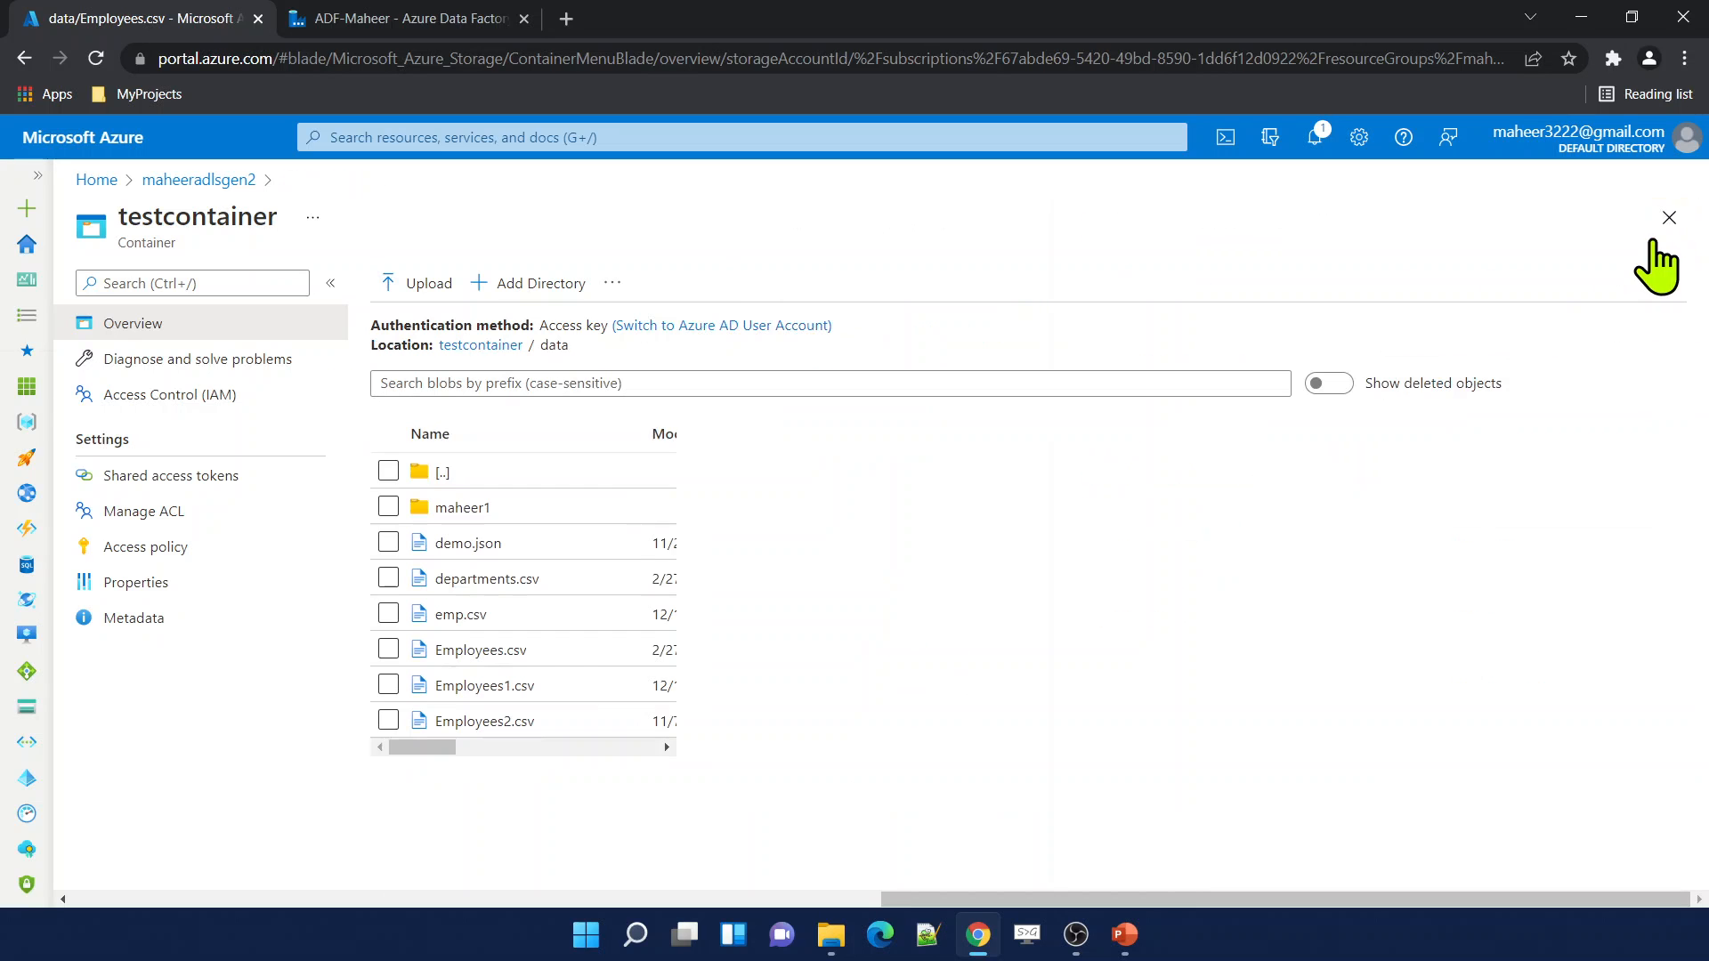
# Open the contents of departments.csv in the data folder and examine its HR rows.
pyautogui.click(503, 581)
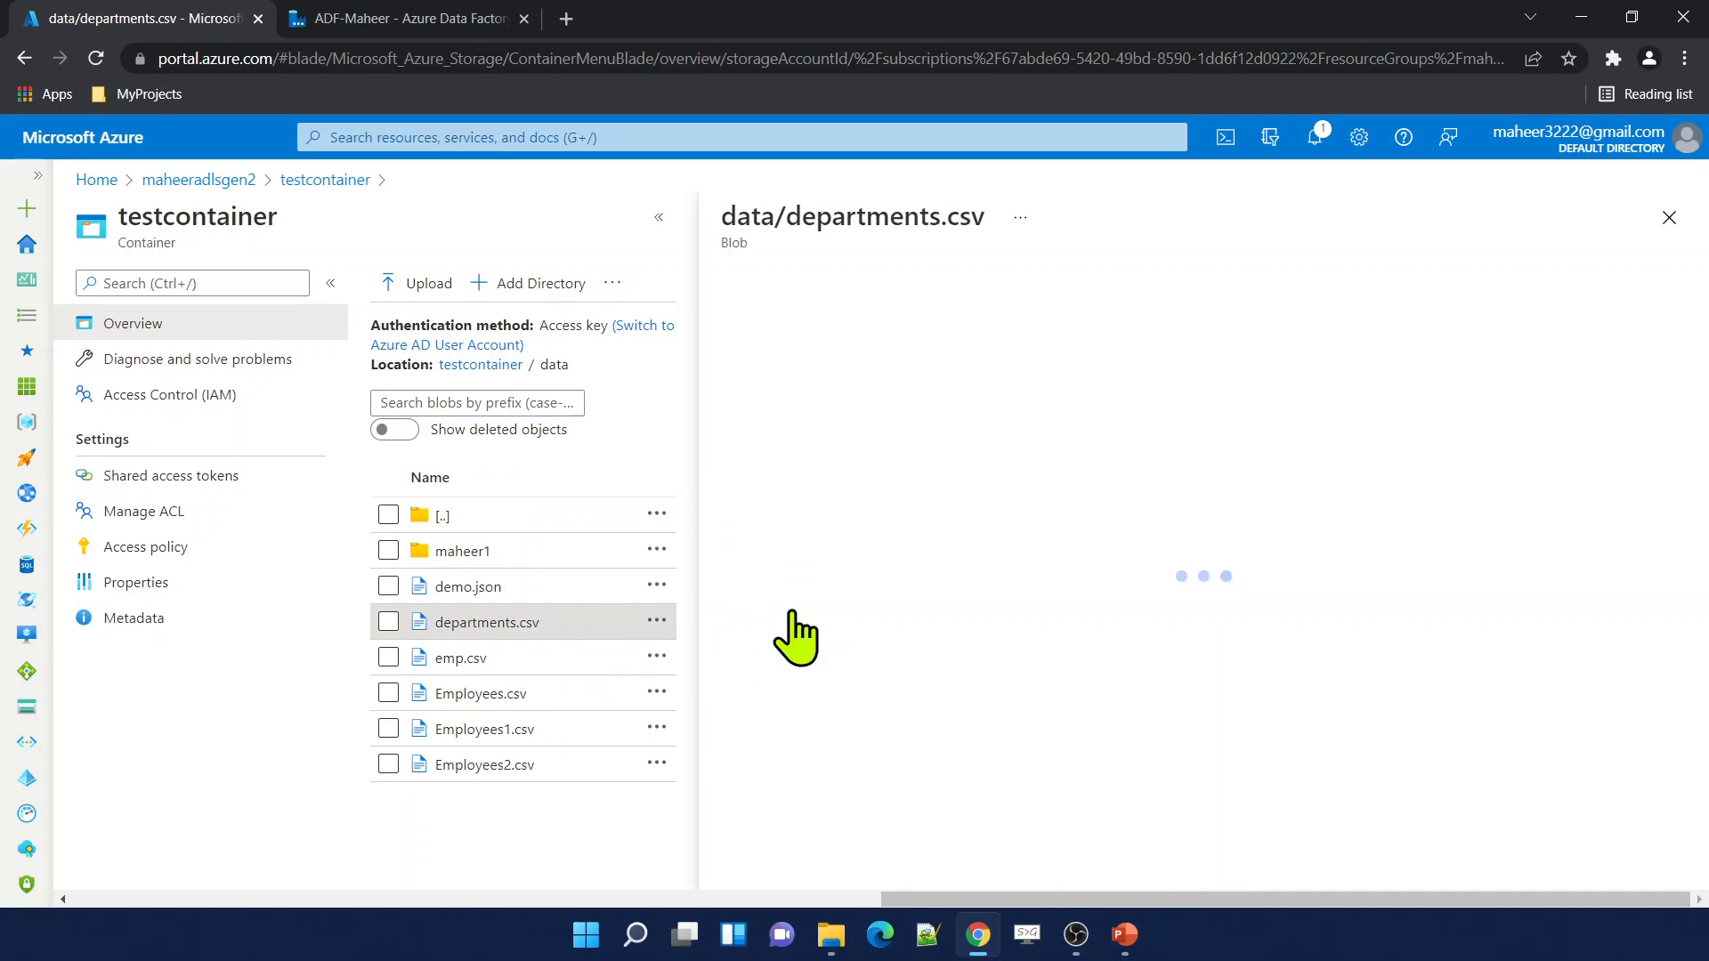
pyautogui.click(921, 338)
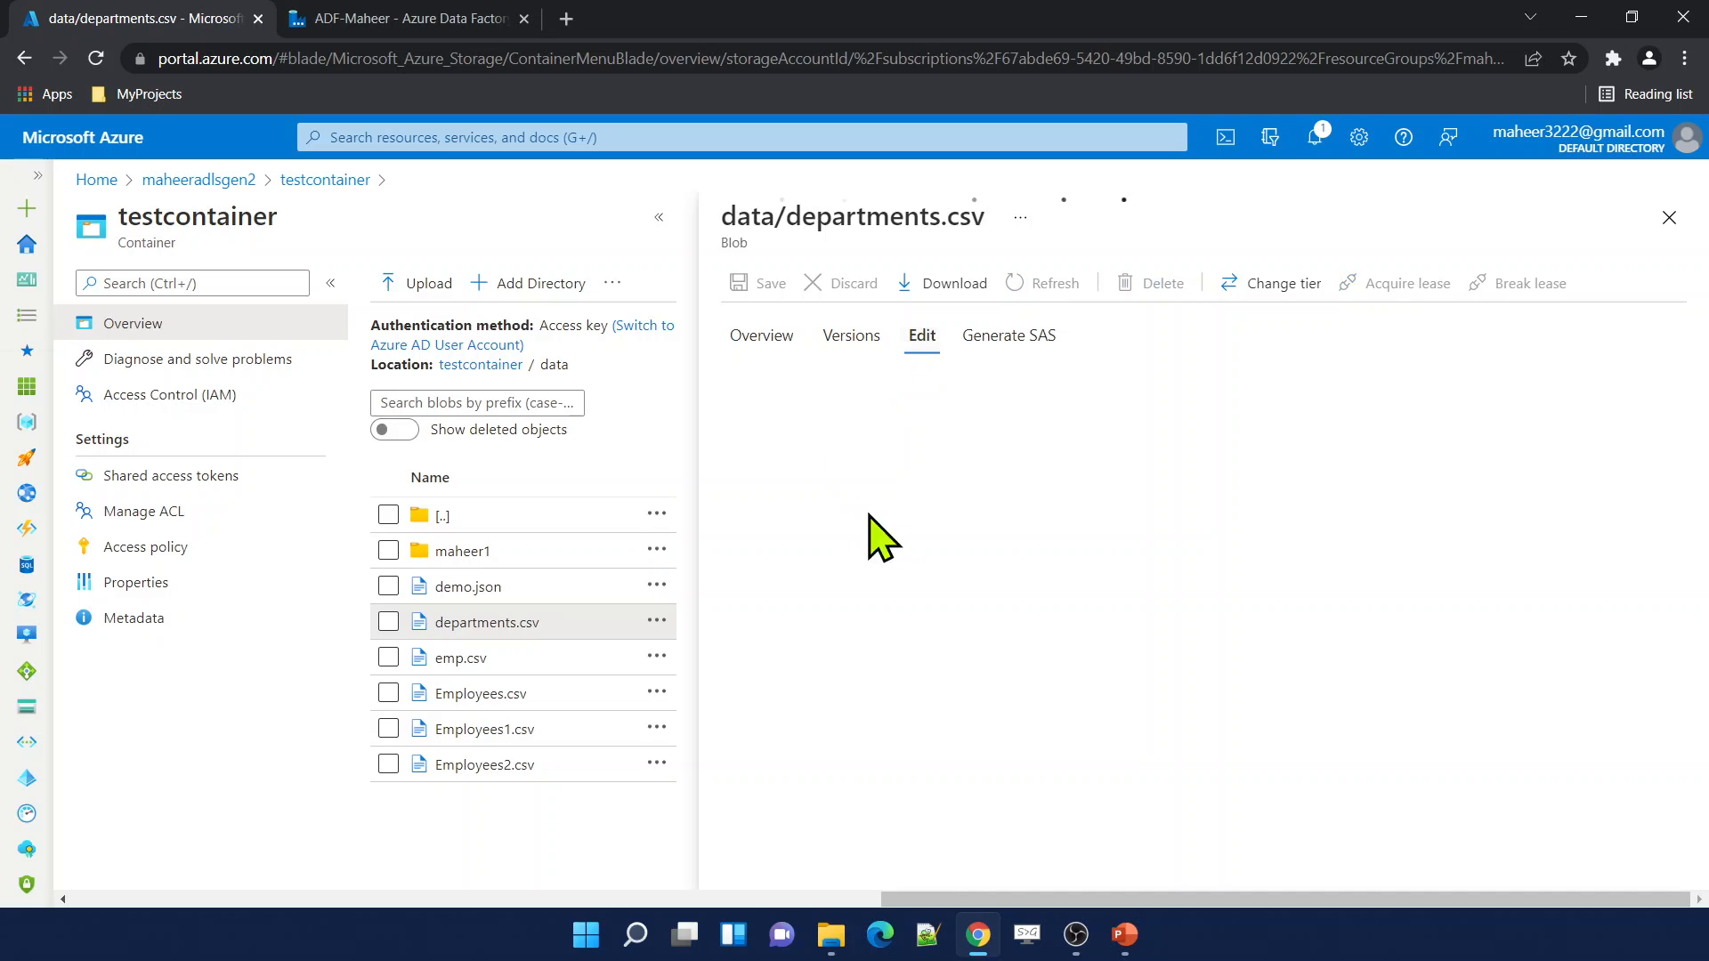
pyautogui.moveTo(861, 463); pyautogui.dragTo(818, 422)
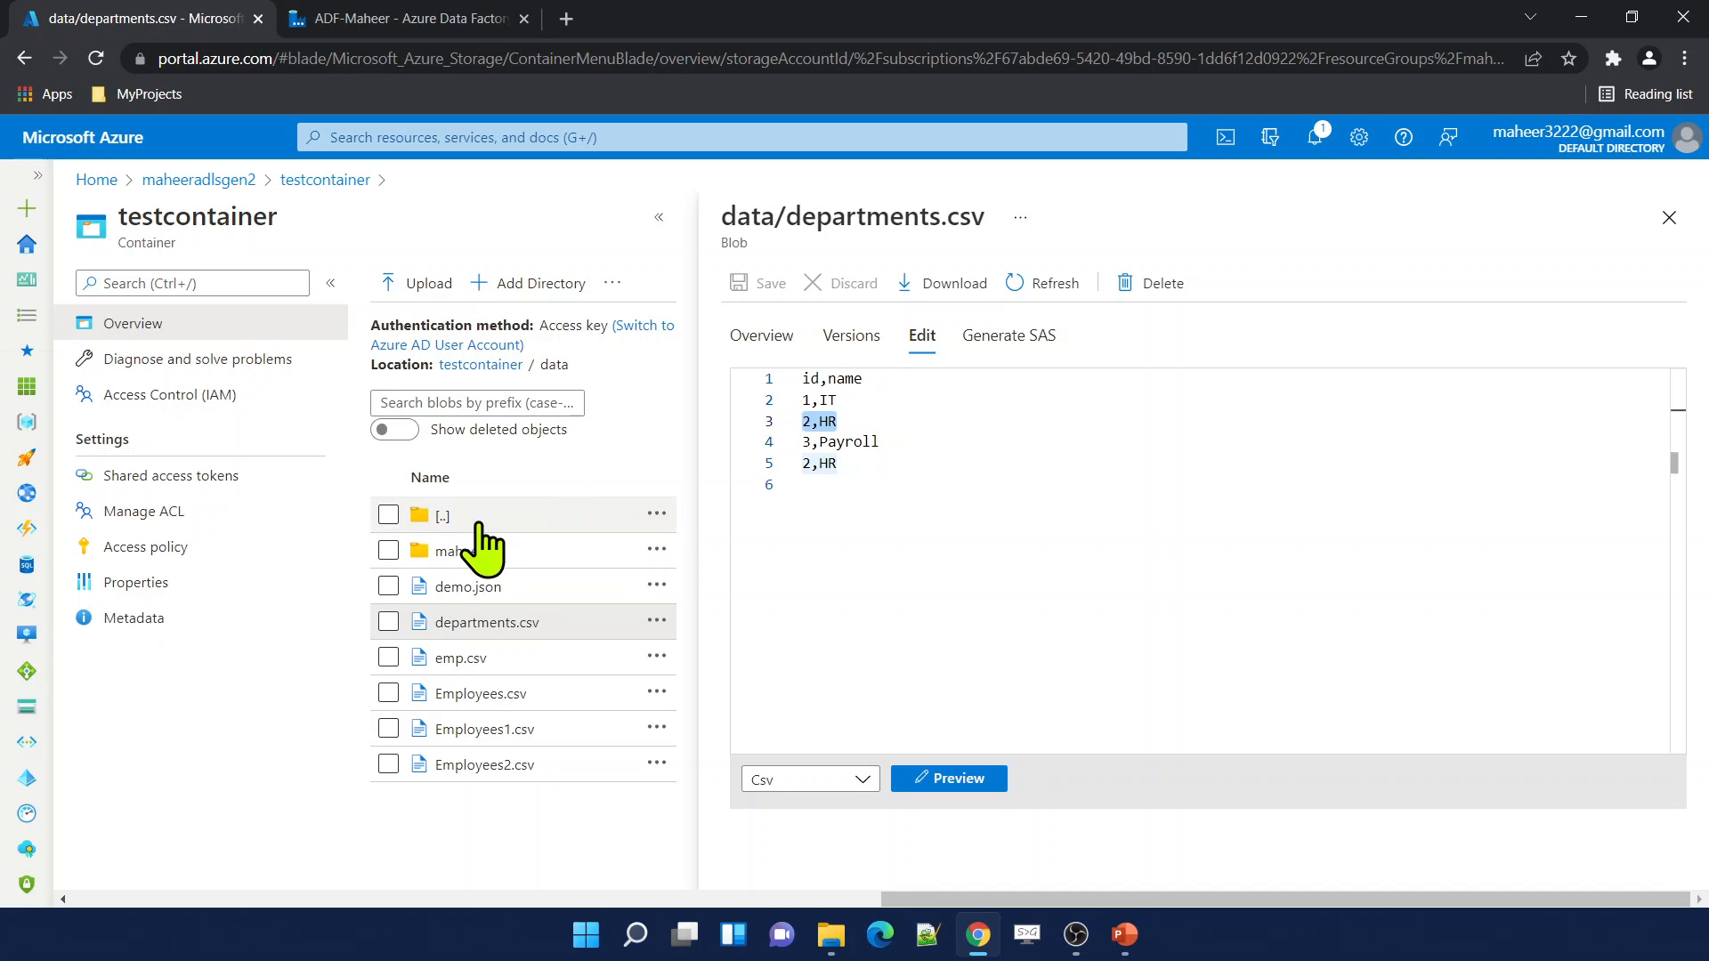
# Look into the container's output folder and return to the data folder.
pyautogui.click(500, 365)
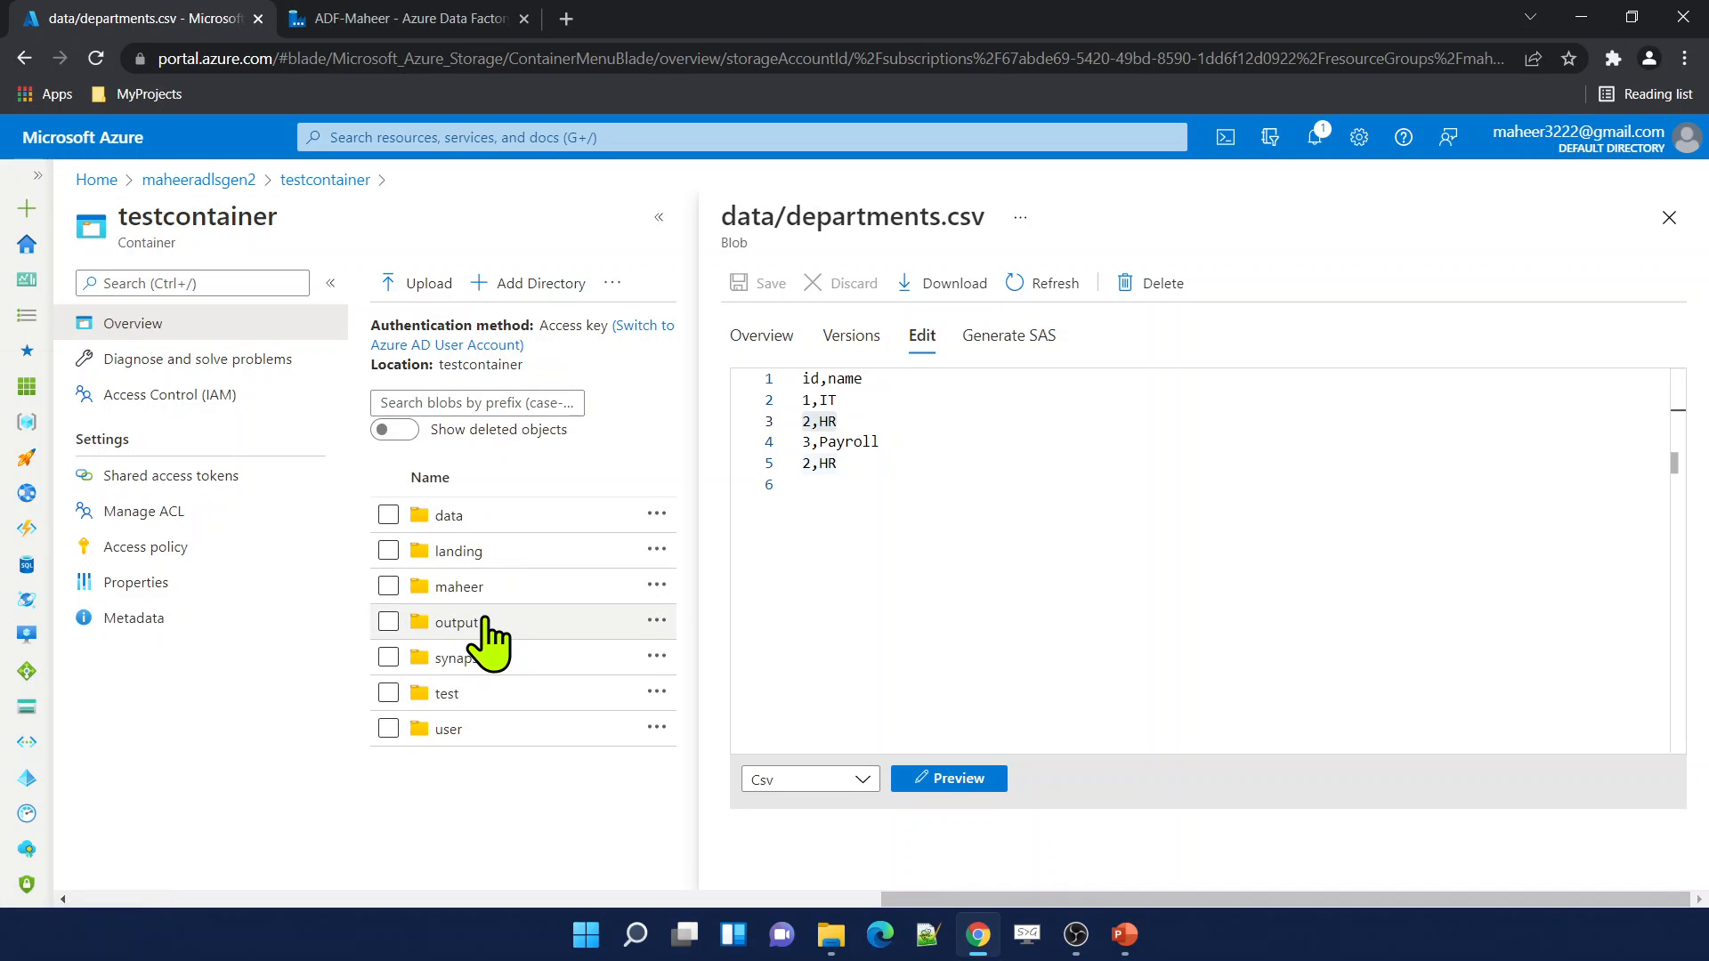
pyautogui.click(457, 623)
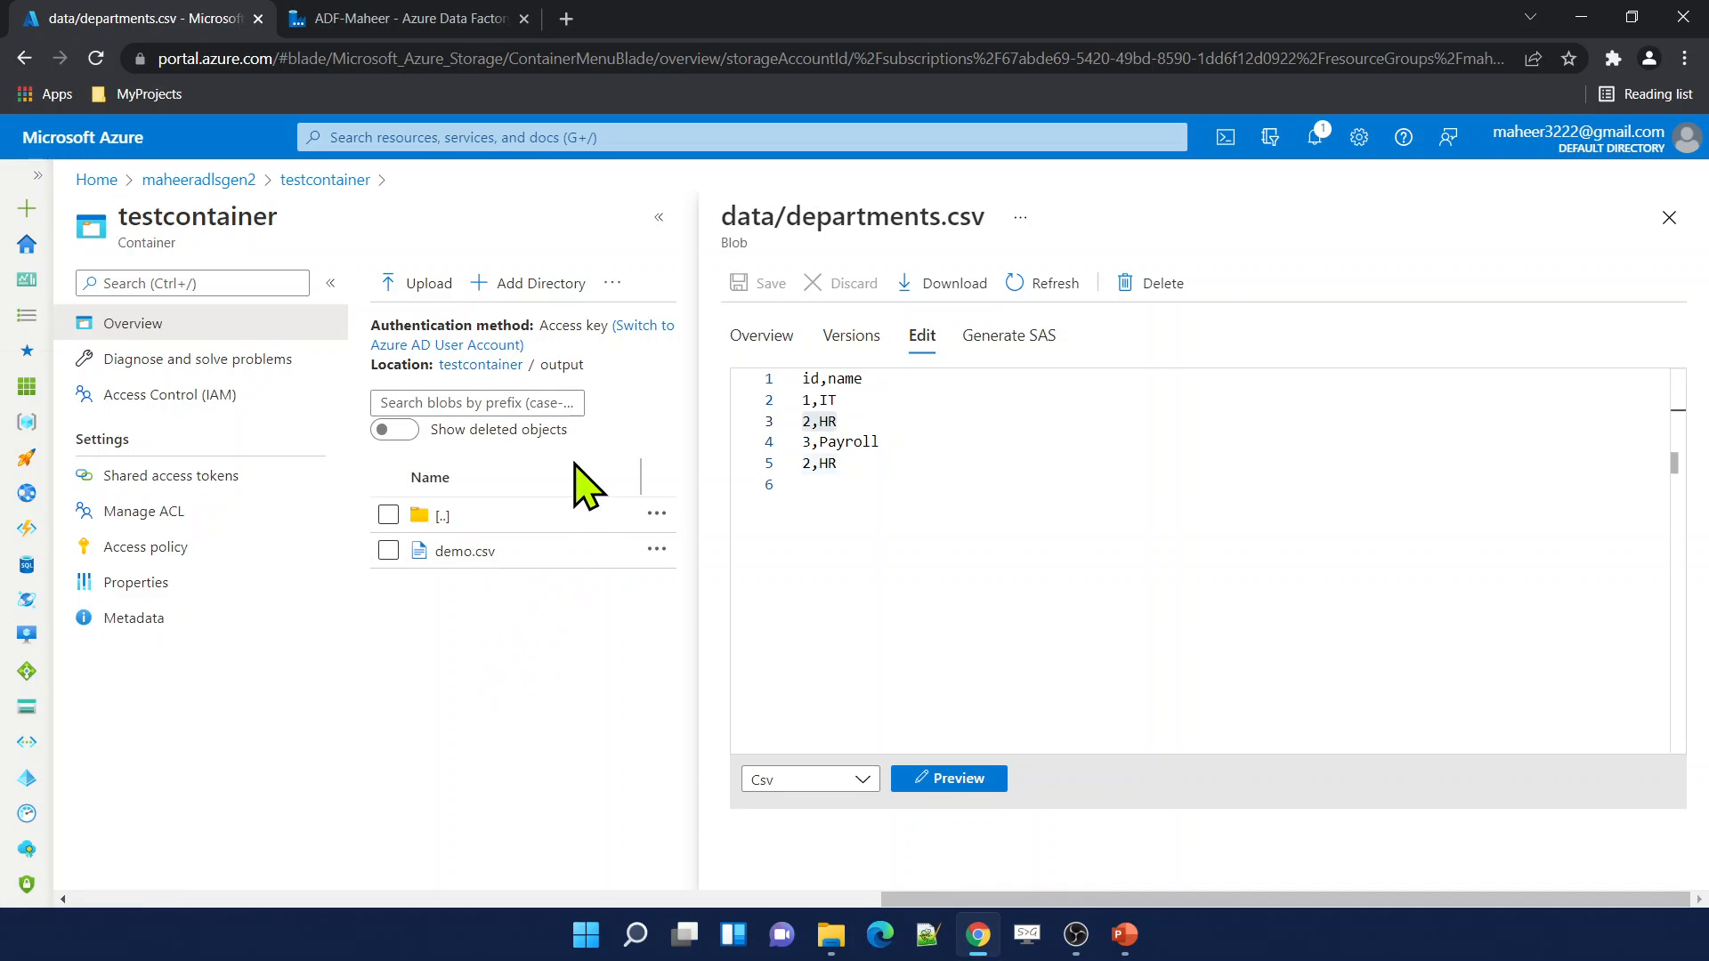
pyautogui.click(477, 367)
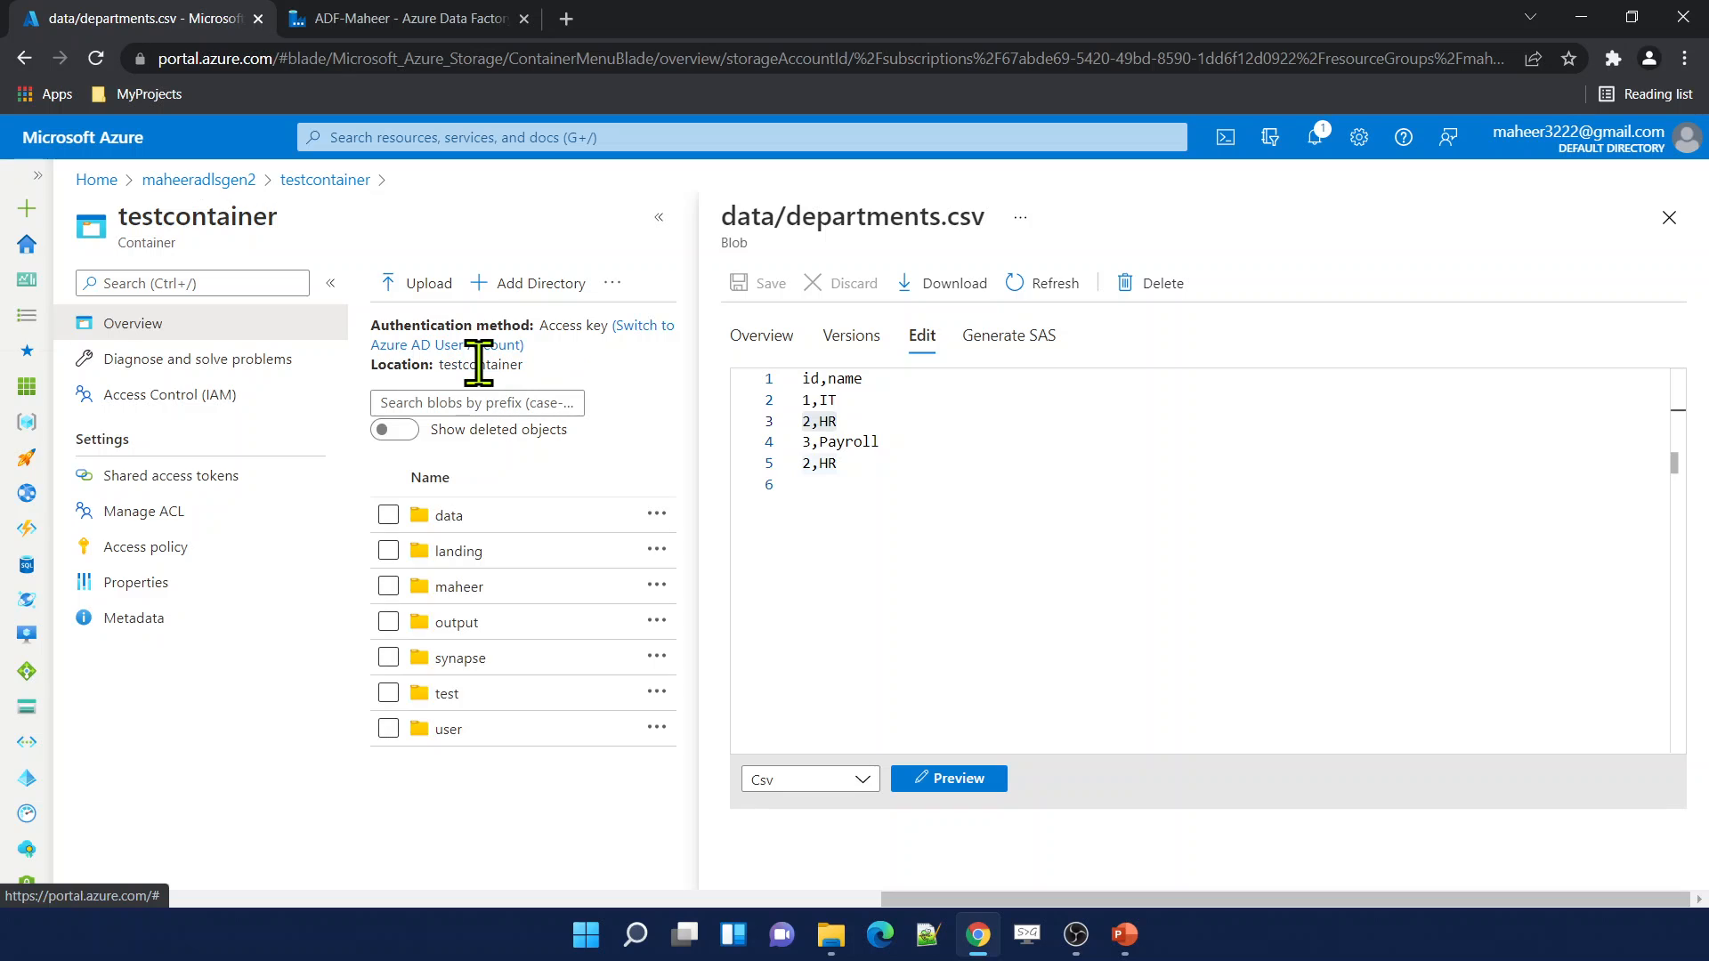
pyautogui.click(488, 550)
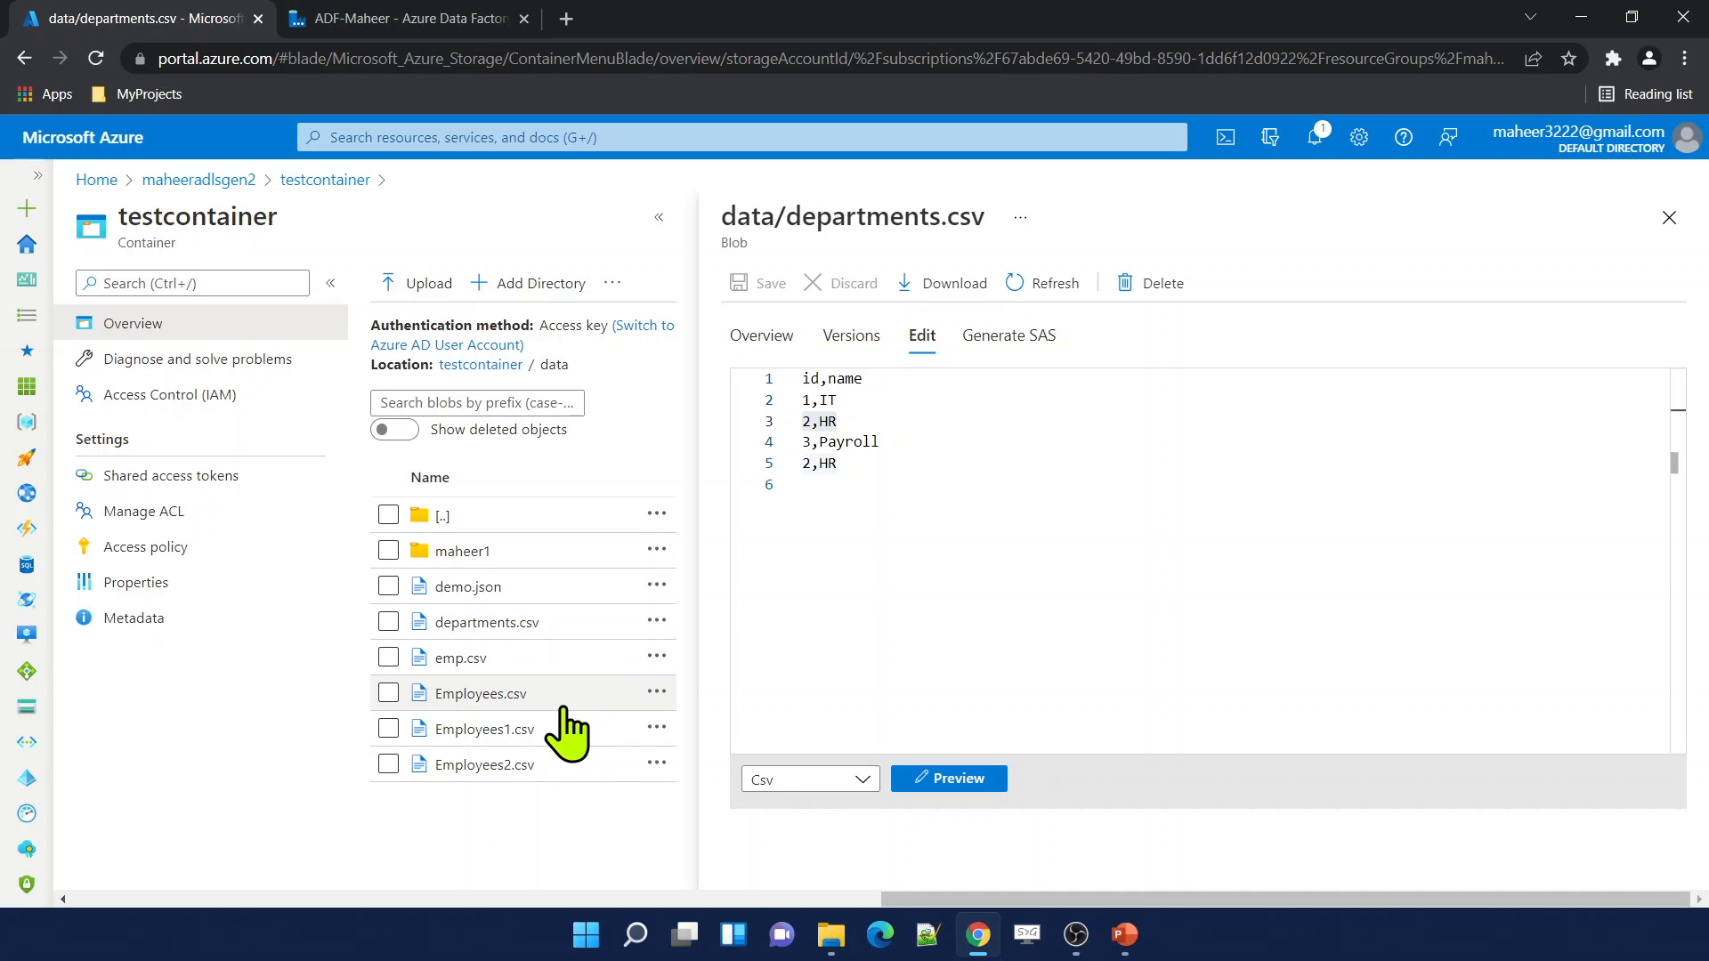
# Switch to Azure Data Factory and create a new data flow in the authoring workspace.
pyautogui.click(463, 18)
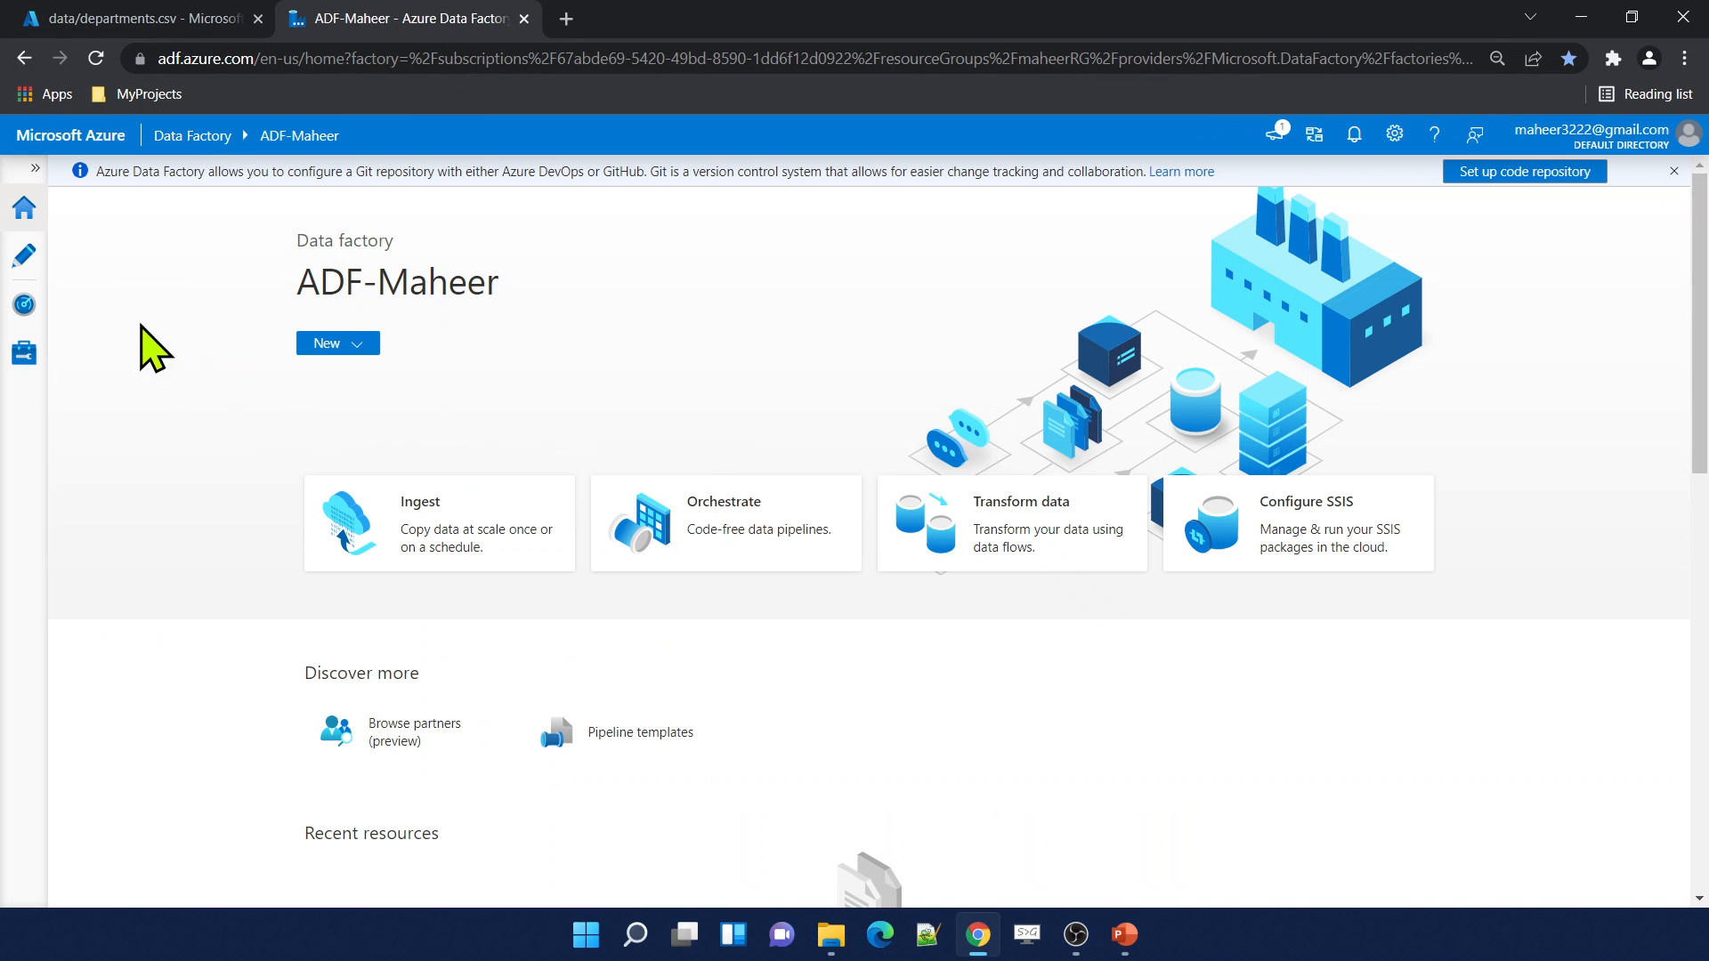
pyautogui.click(27, 268)
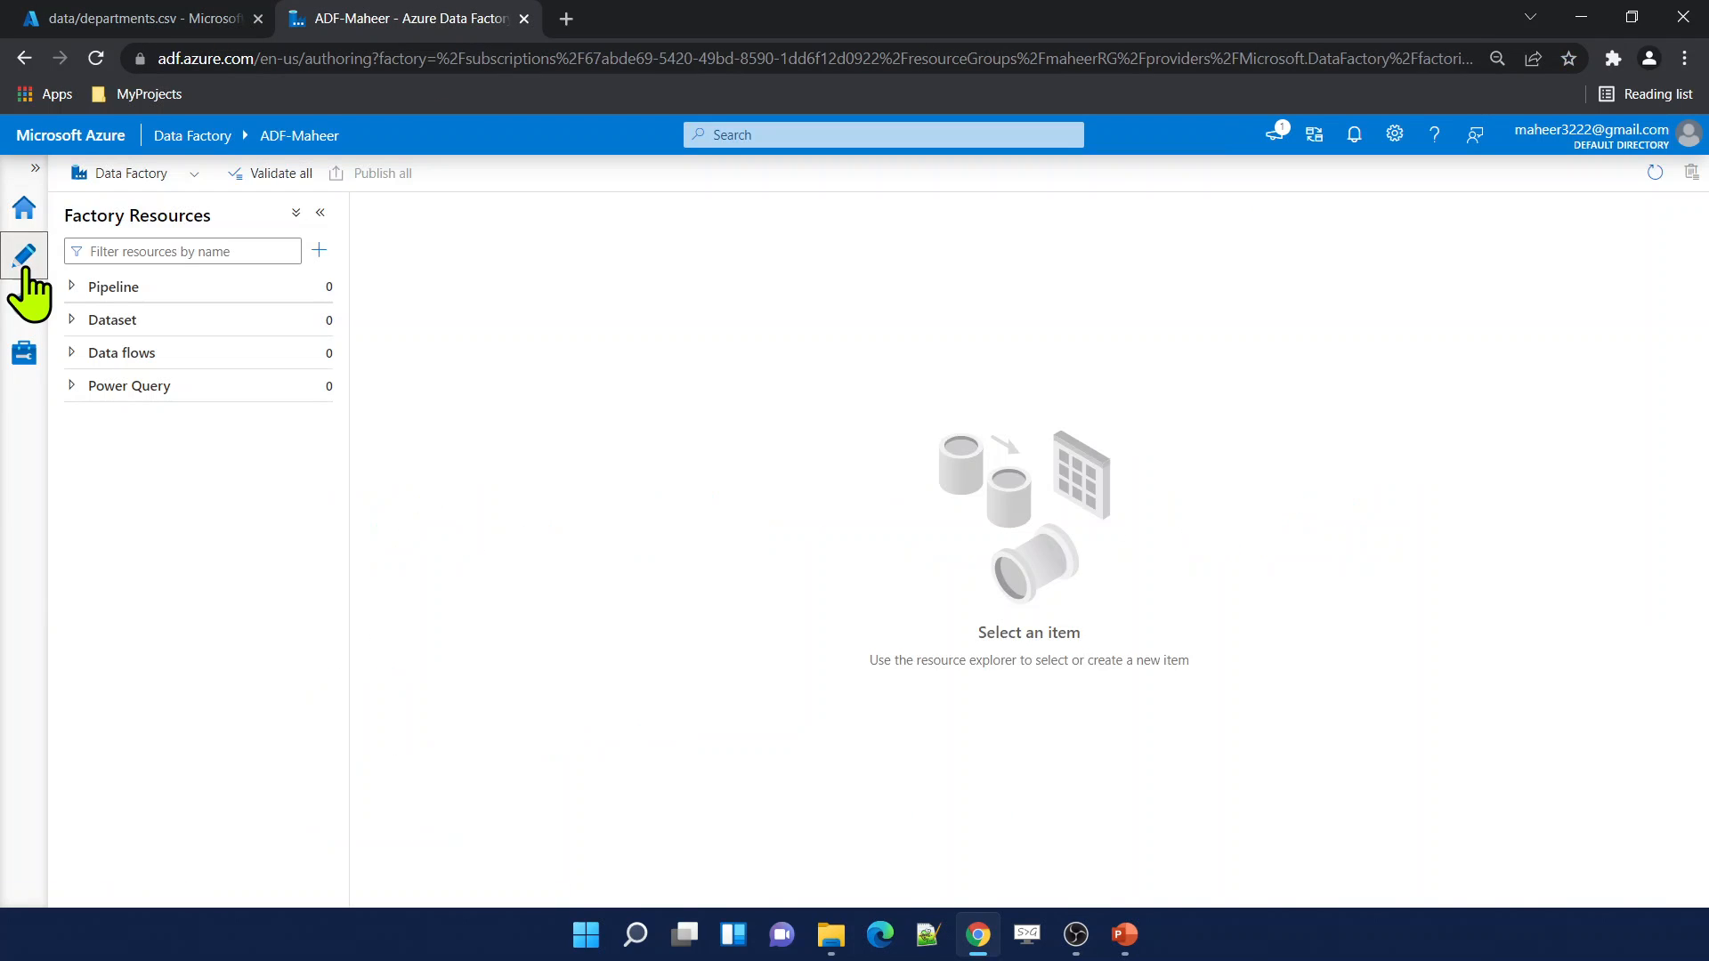
pyautogui.click(317, 353)
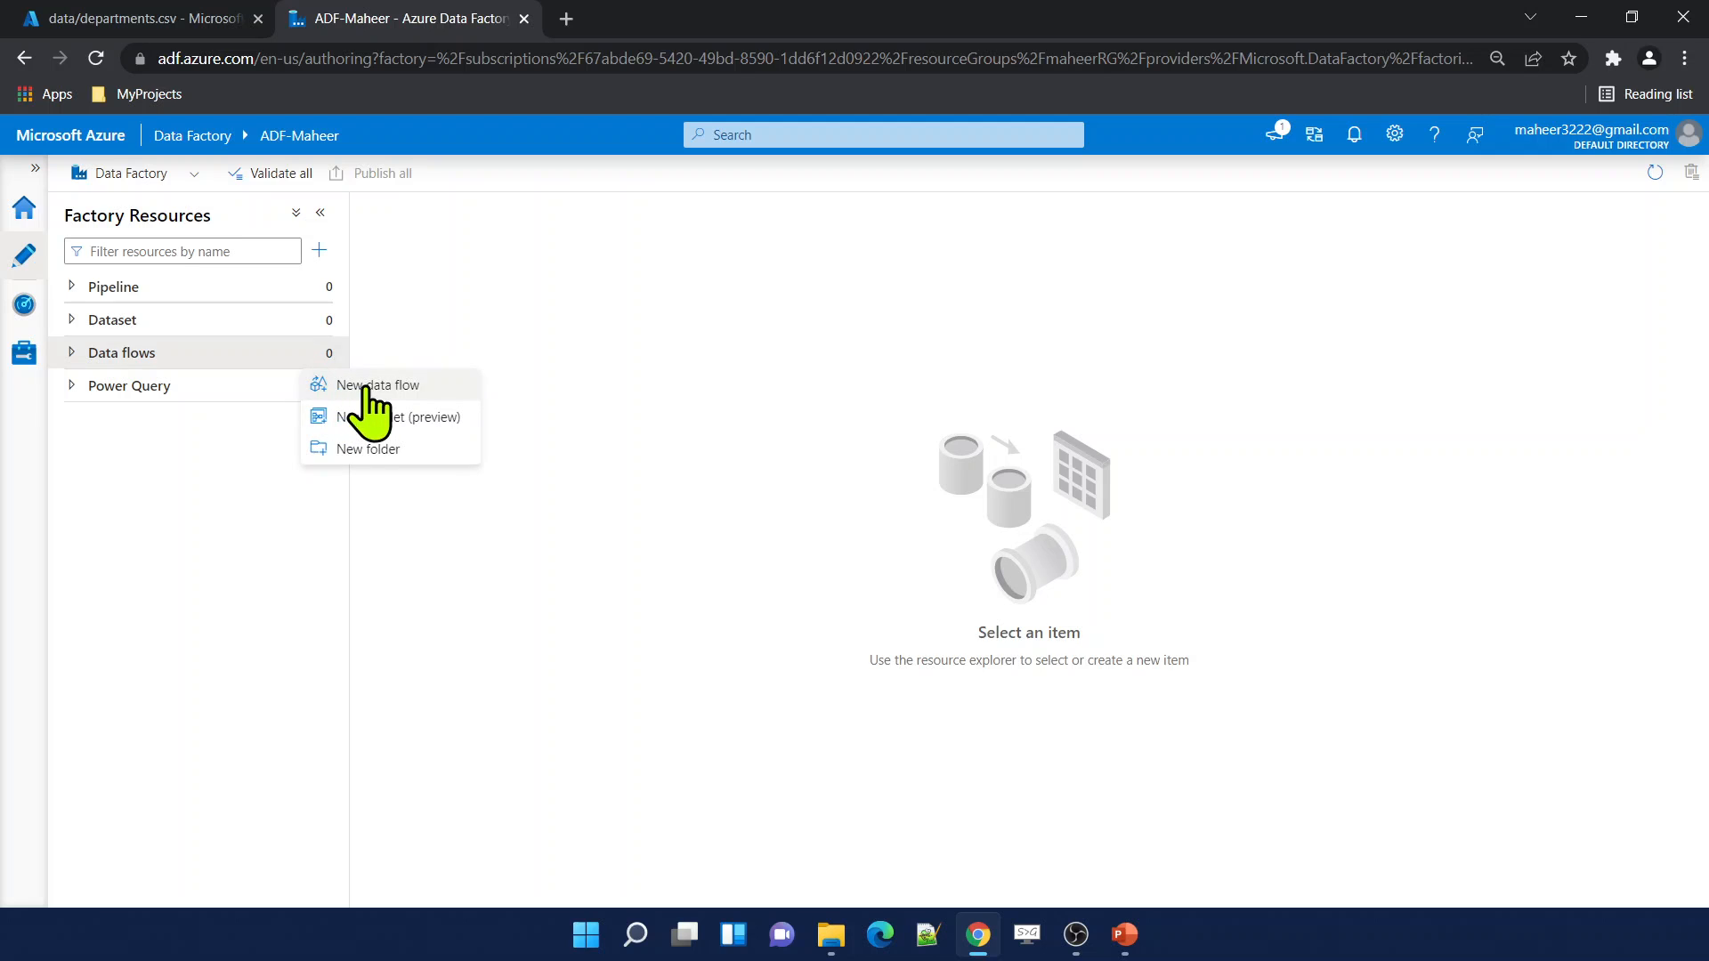
pyautogui.click(365, 384)
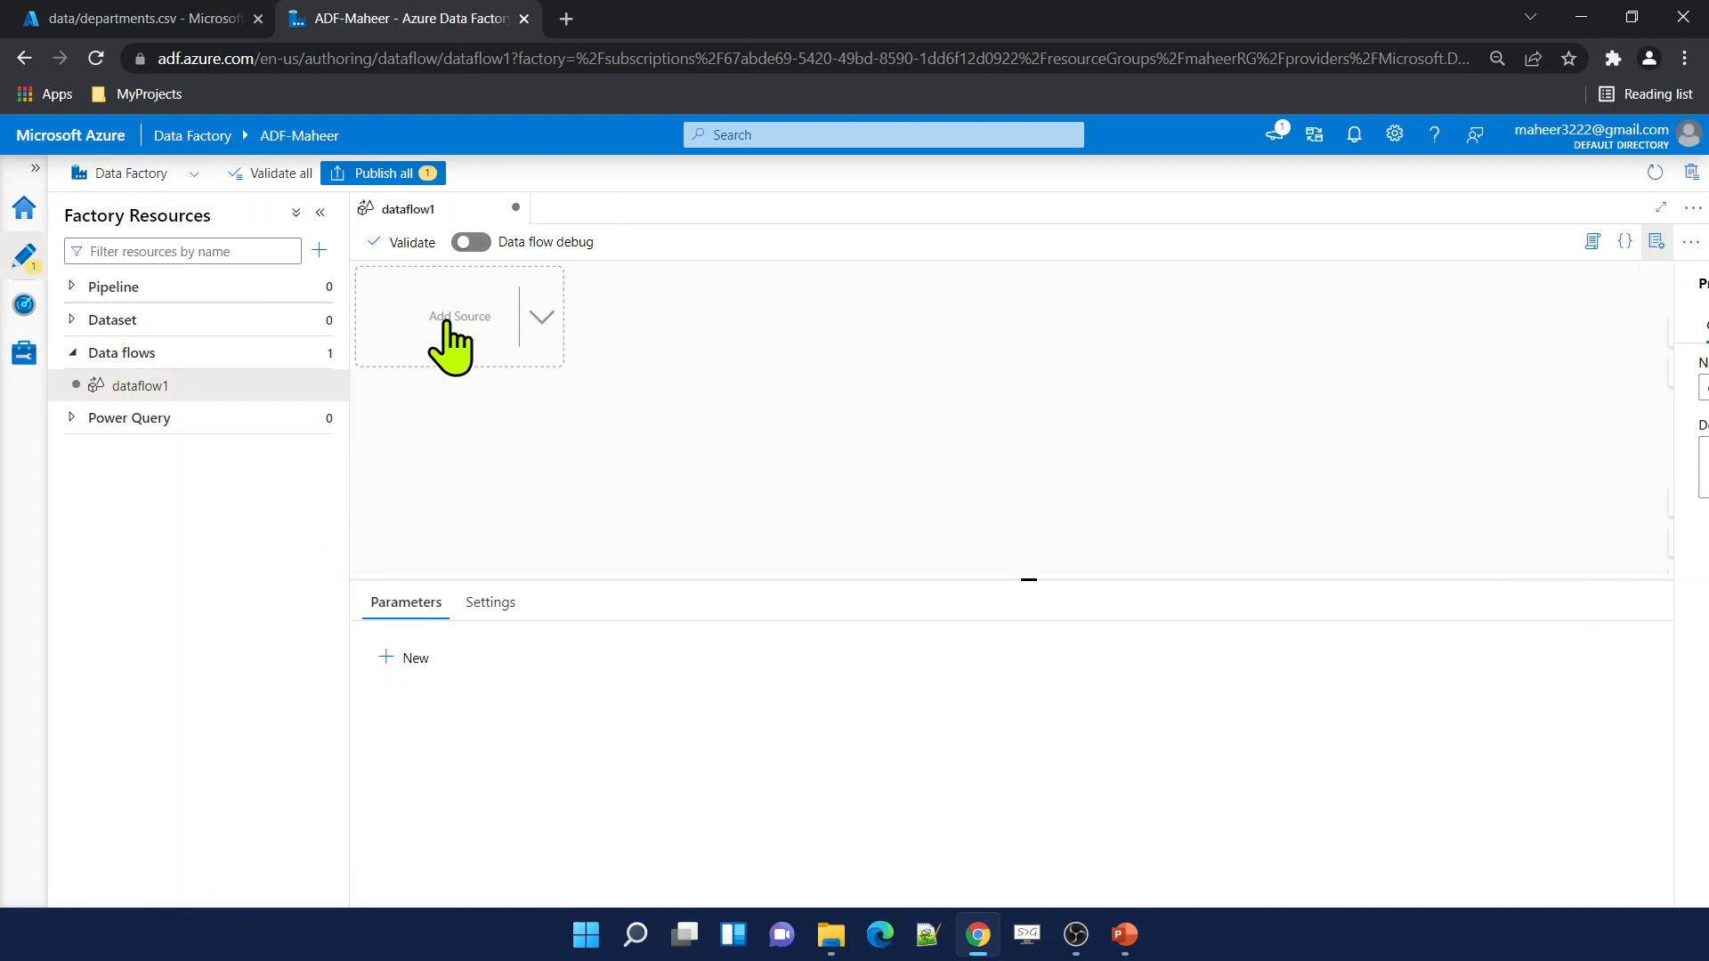
# Add a source to the data flow, name its output stream emp, and hide the data flow's properties.
pyautogui.click(451, 344)
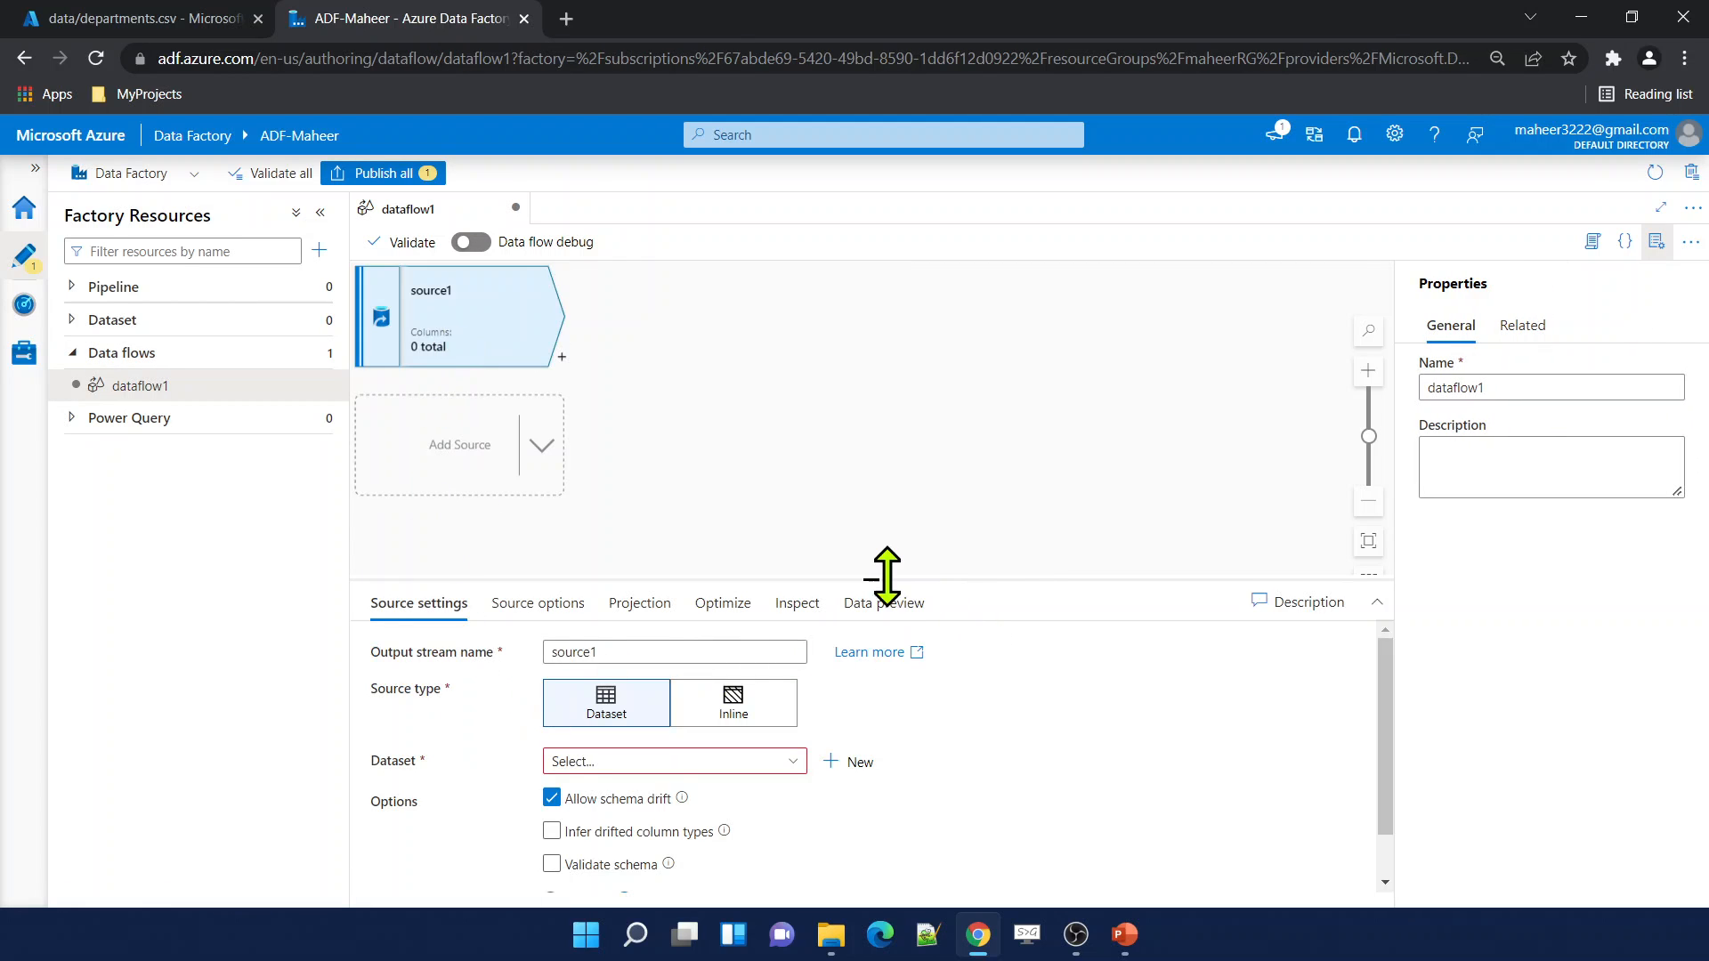
pyautogui.moveTo(870, 508); pyautogui.dragTo(864, 448)
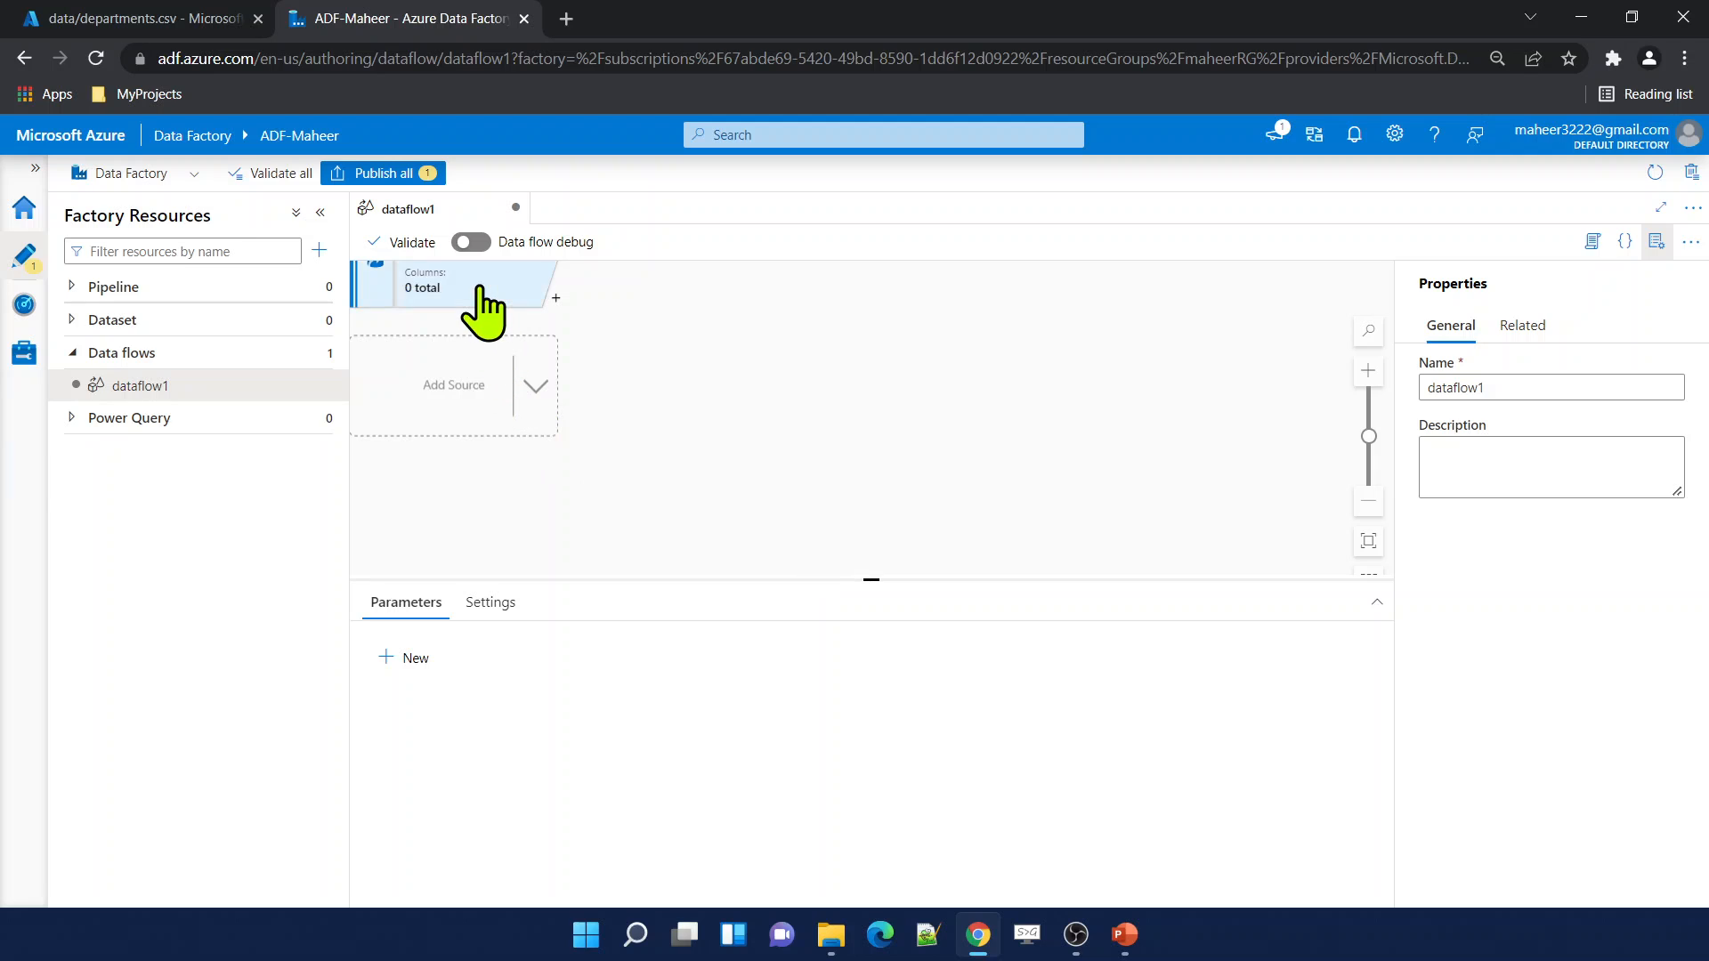
pyautogui.moveTo(481, 295); pyautogui.dragTo(504, 338)
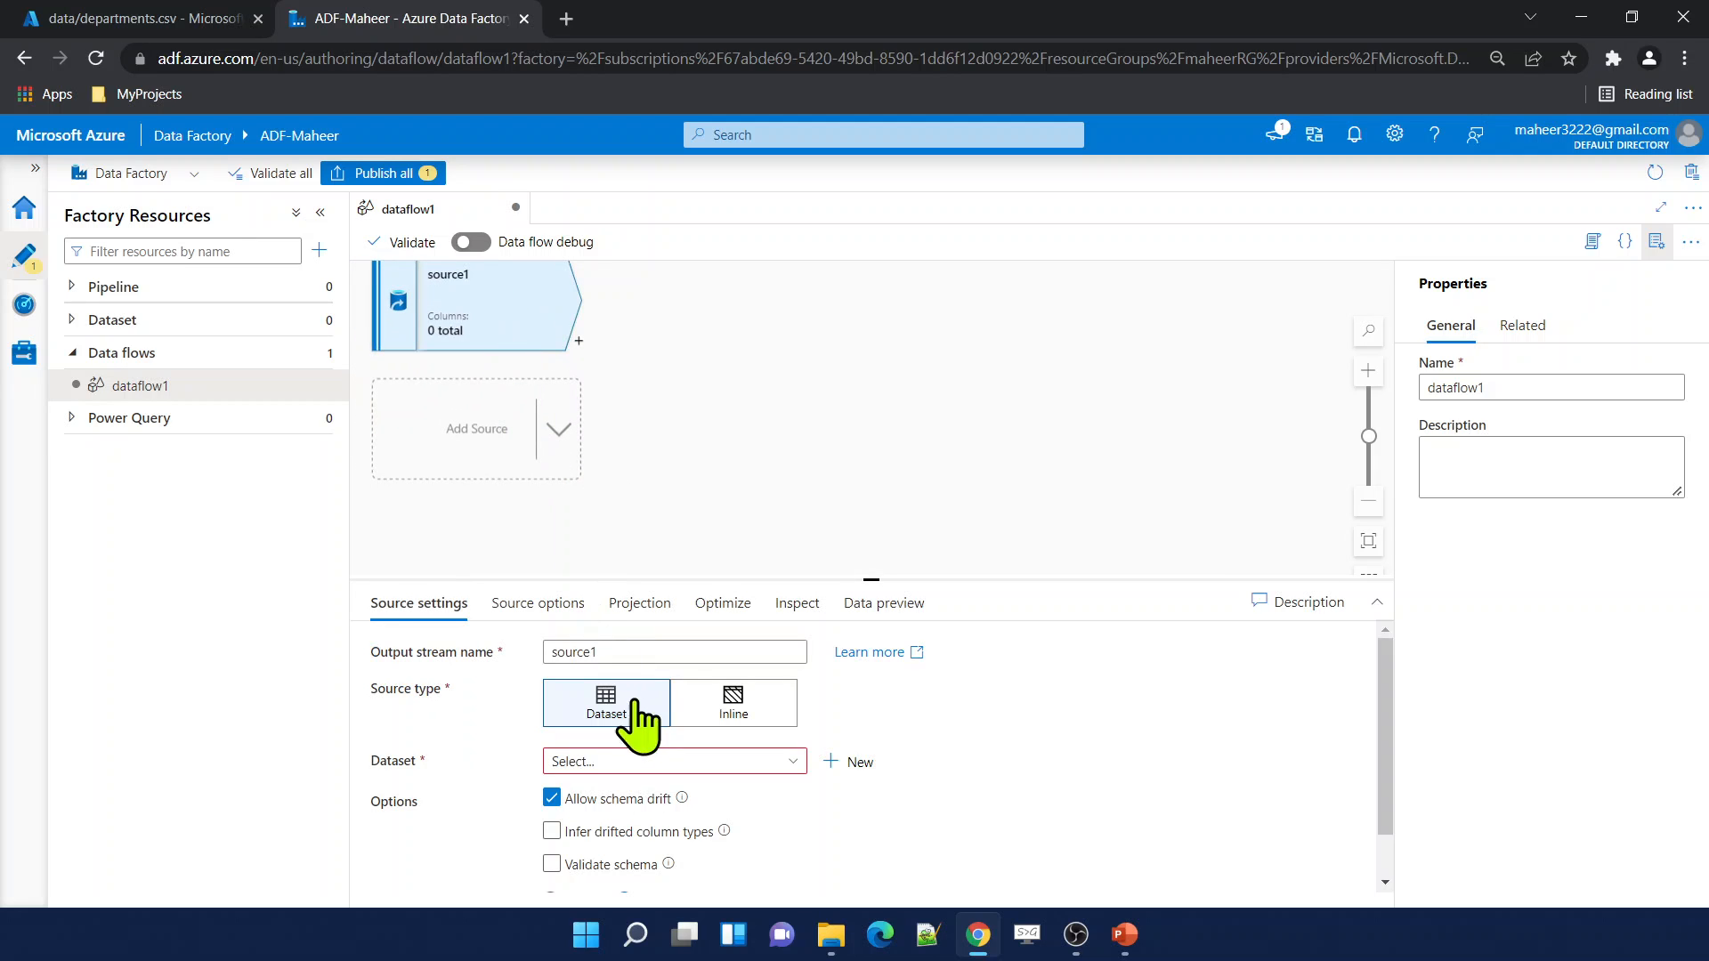
pyautogui.doubleClick(627, 652)
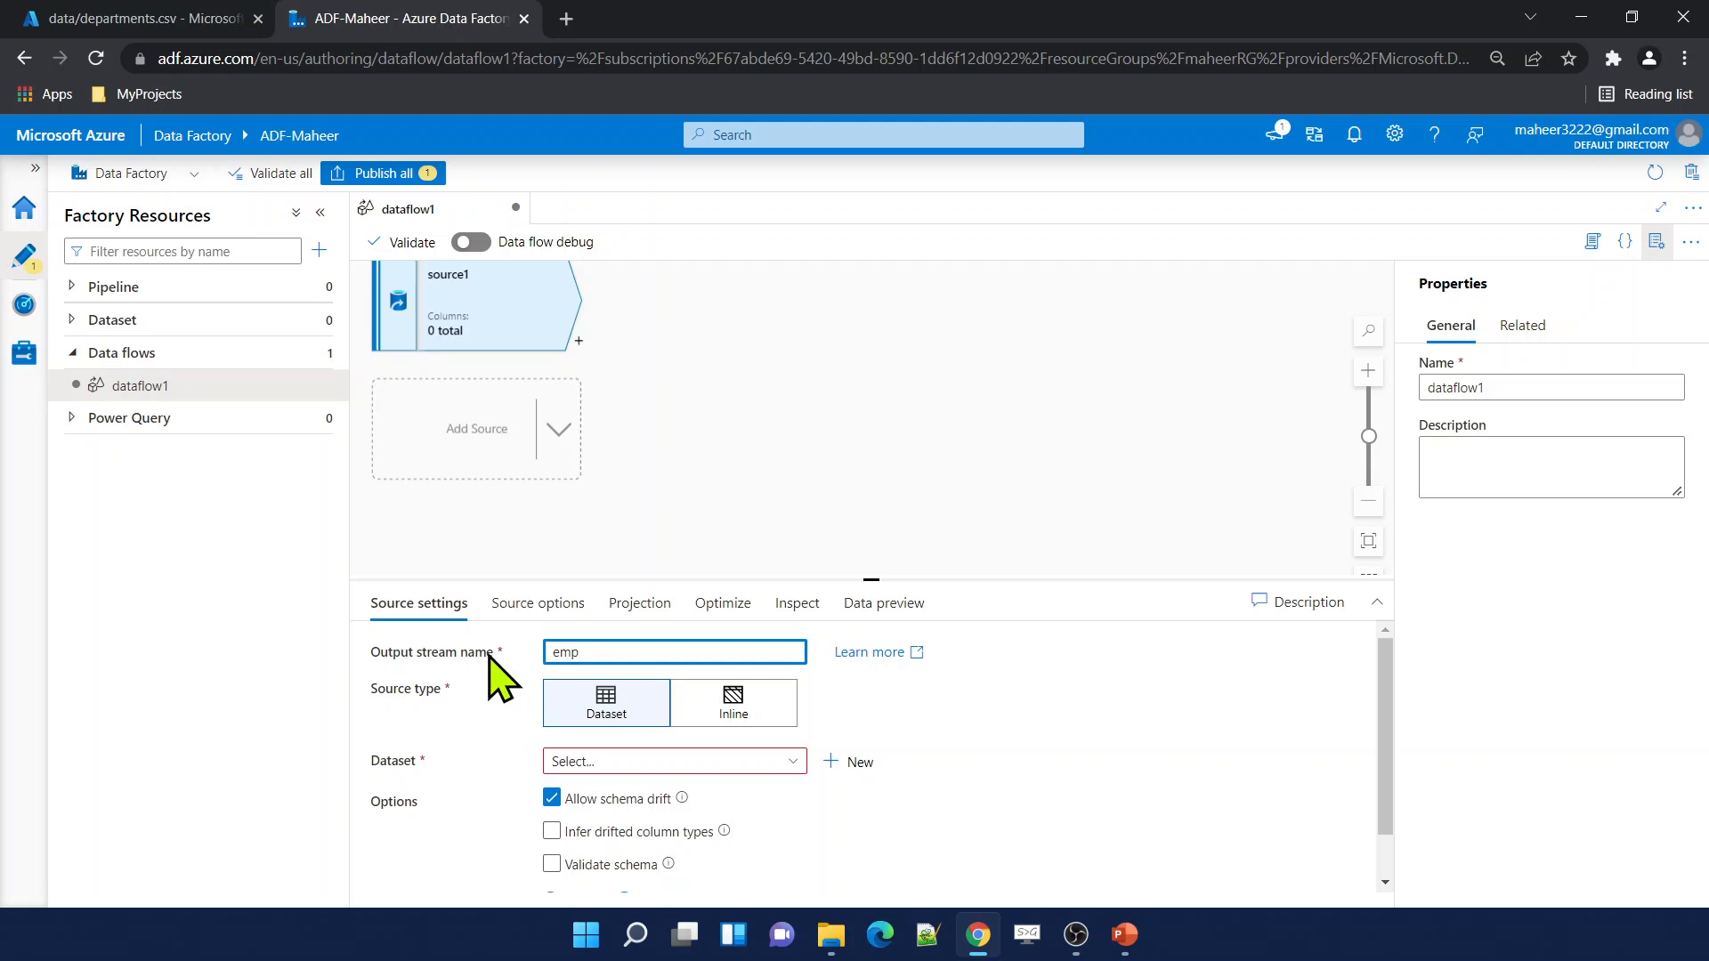
pyautogui.click(1655, 241)
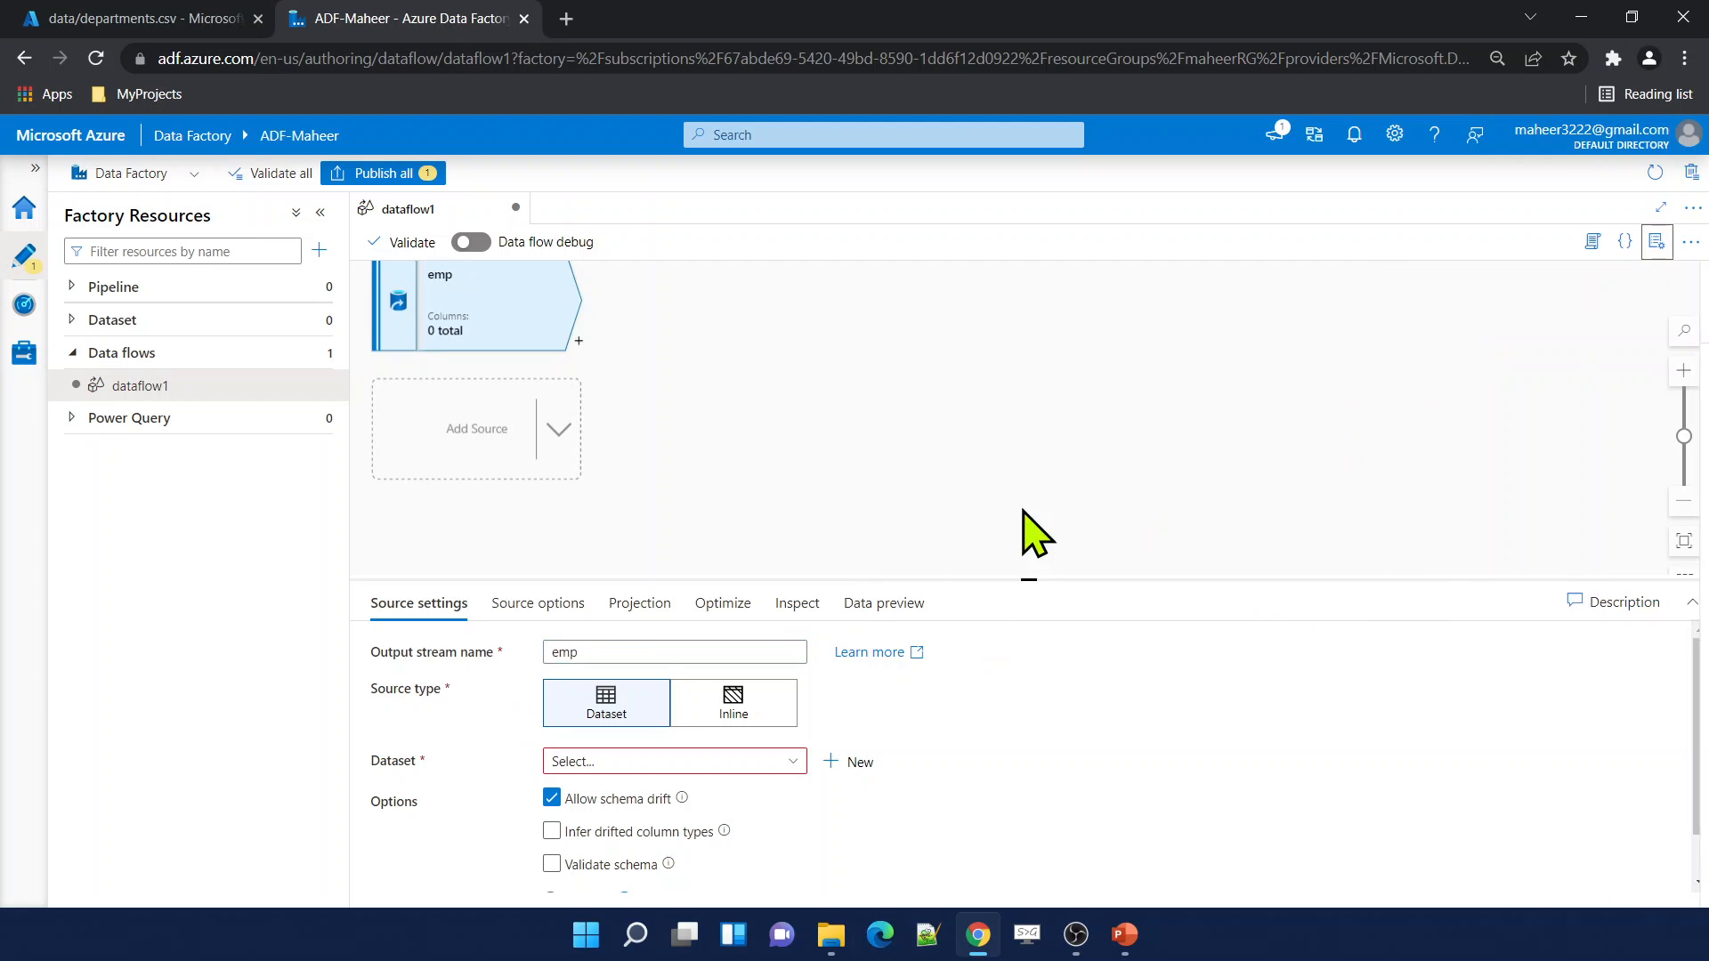
# Start a new dataset for the emp source using Azure Data Lake Storage Gen2 and the DelimitedText format.
pyautogui.click(852, 762)
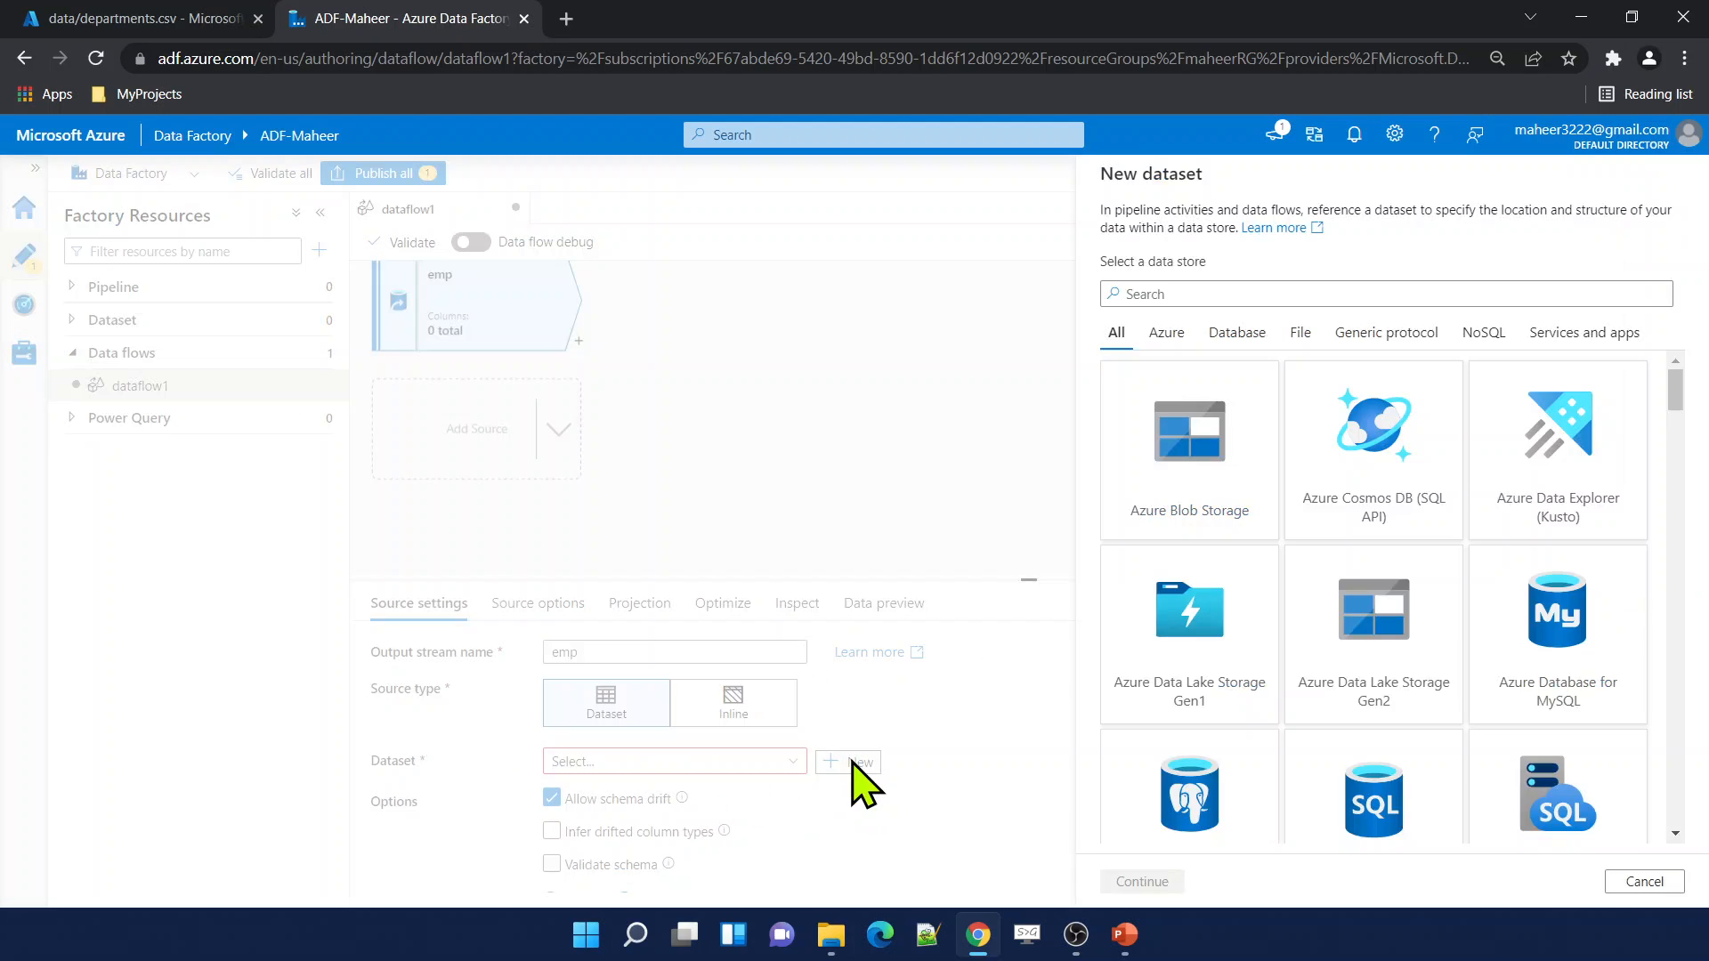
pyautogui.click(1348, 642)
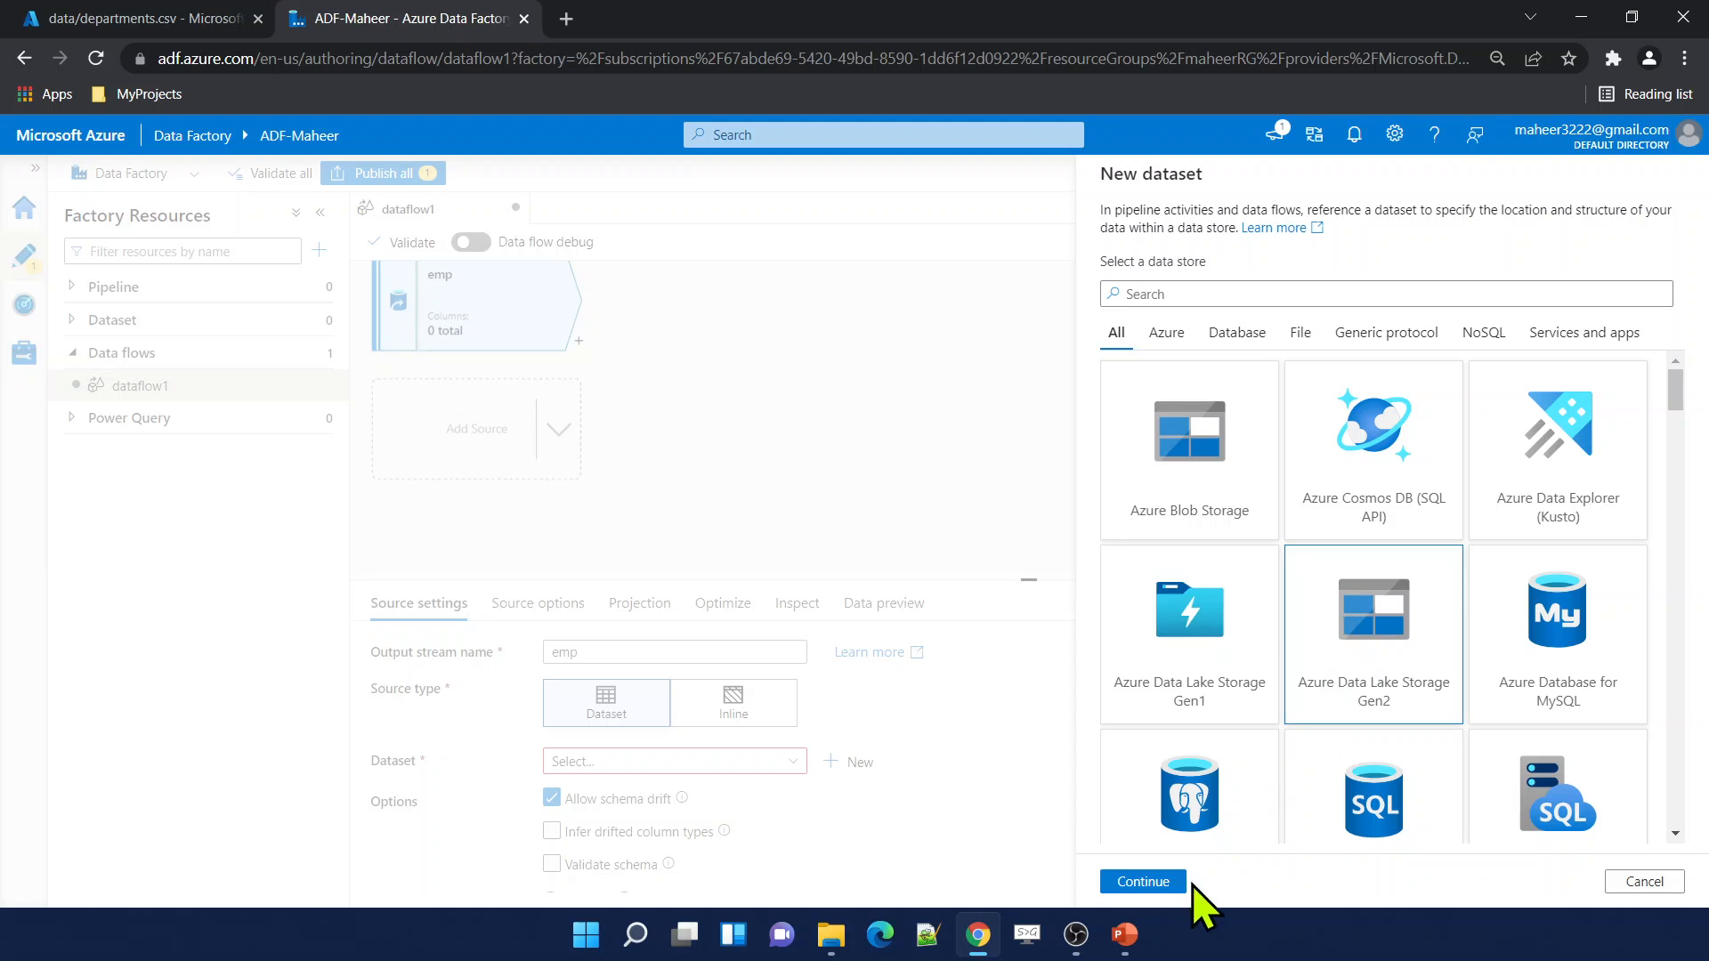
pyautogui.click(1146, 881)
pyautogui.click(1373, 391)
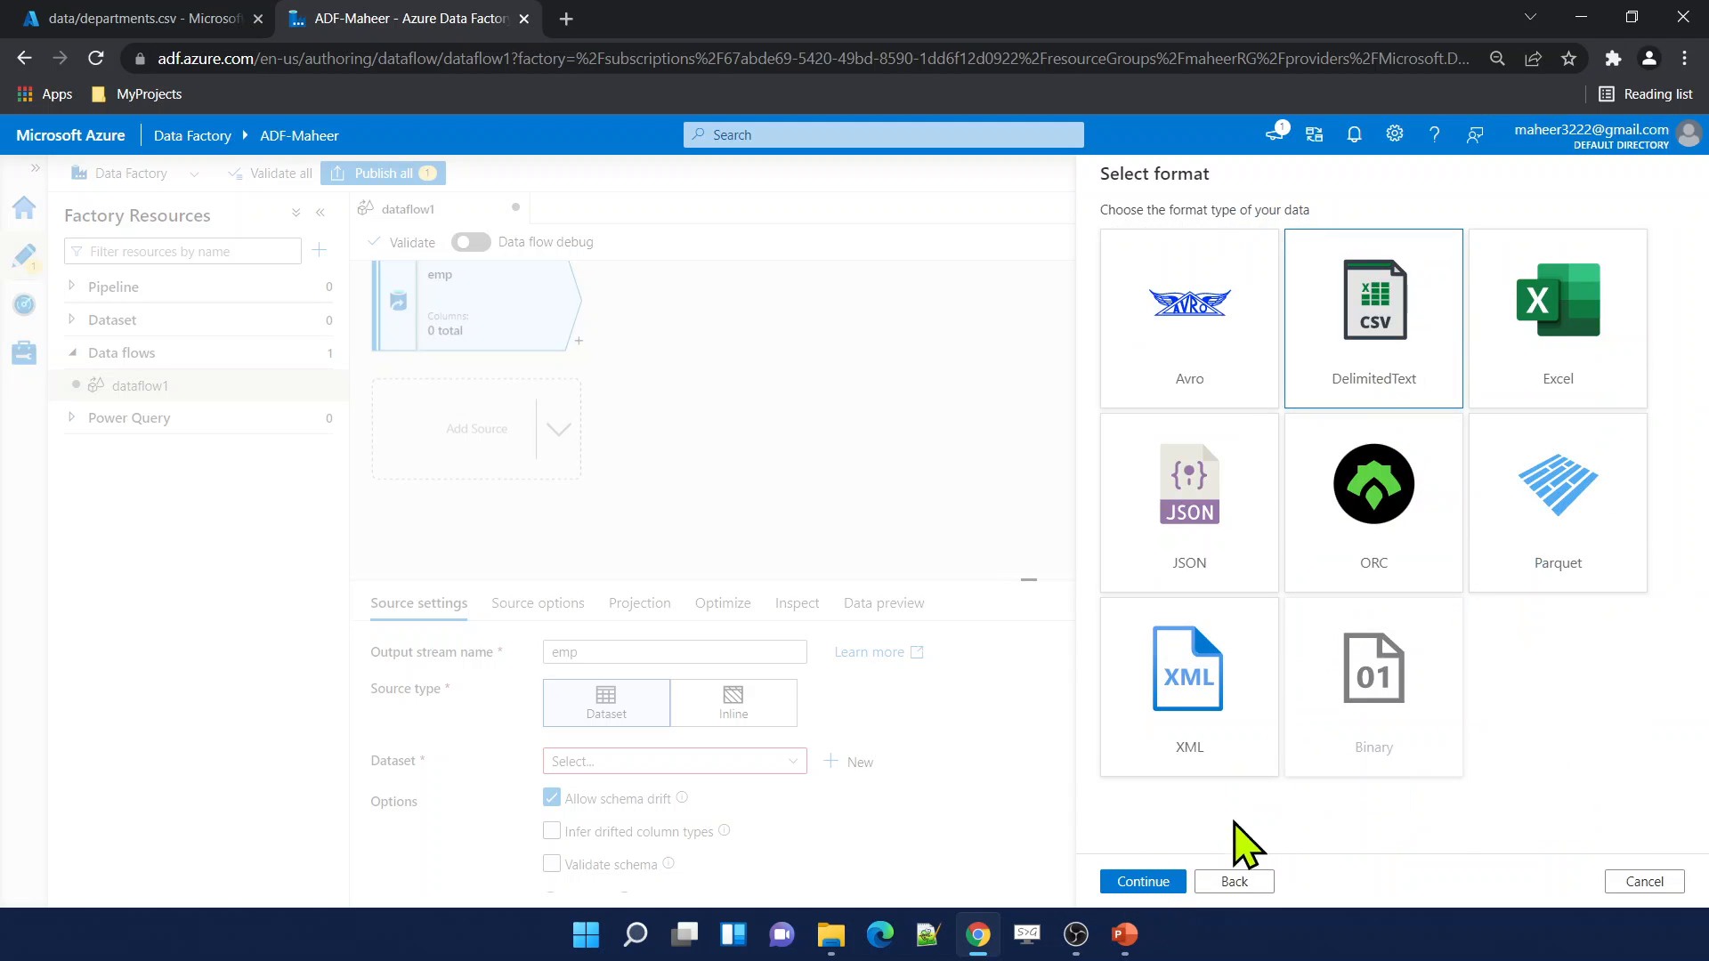
pyautogui.click(1146, 882)
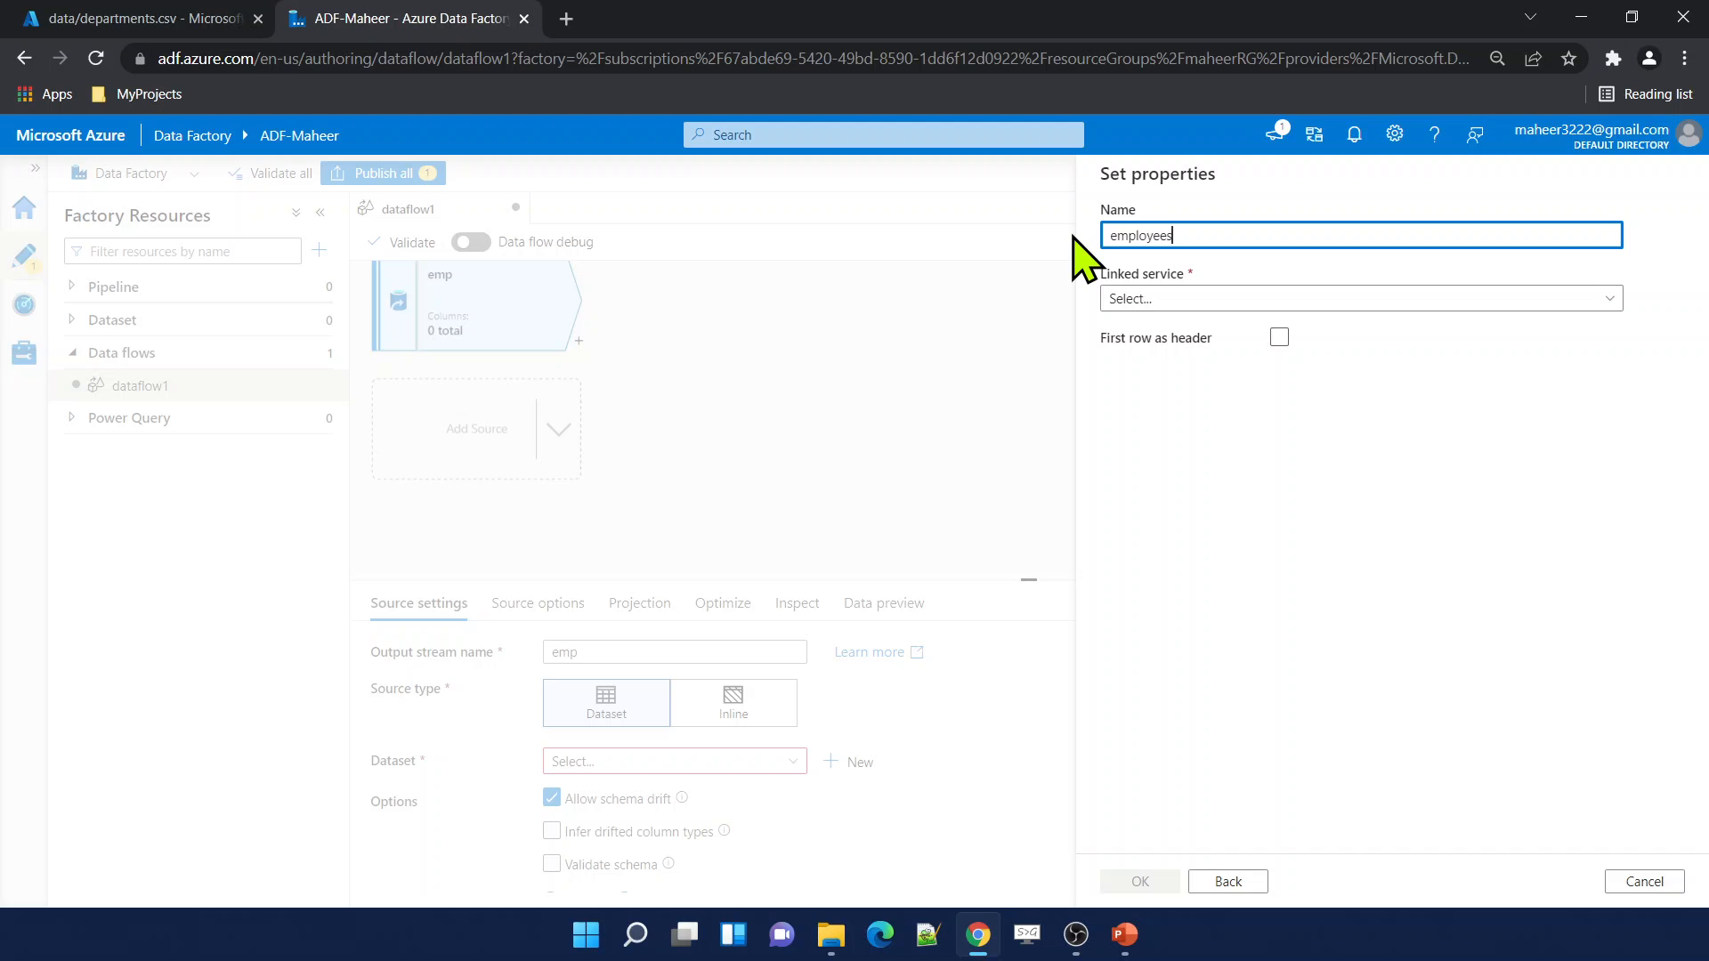
# Name the dataset employees and select AzureDataLakeStorage1 as its linked service.
pyautogui.write('employees')
pyautogui.click(1155, 300)
pyautogui.click(1162, 431)
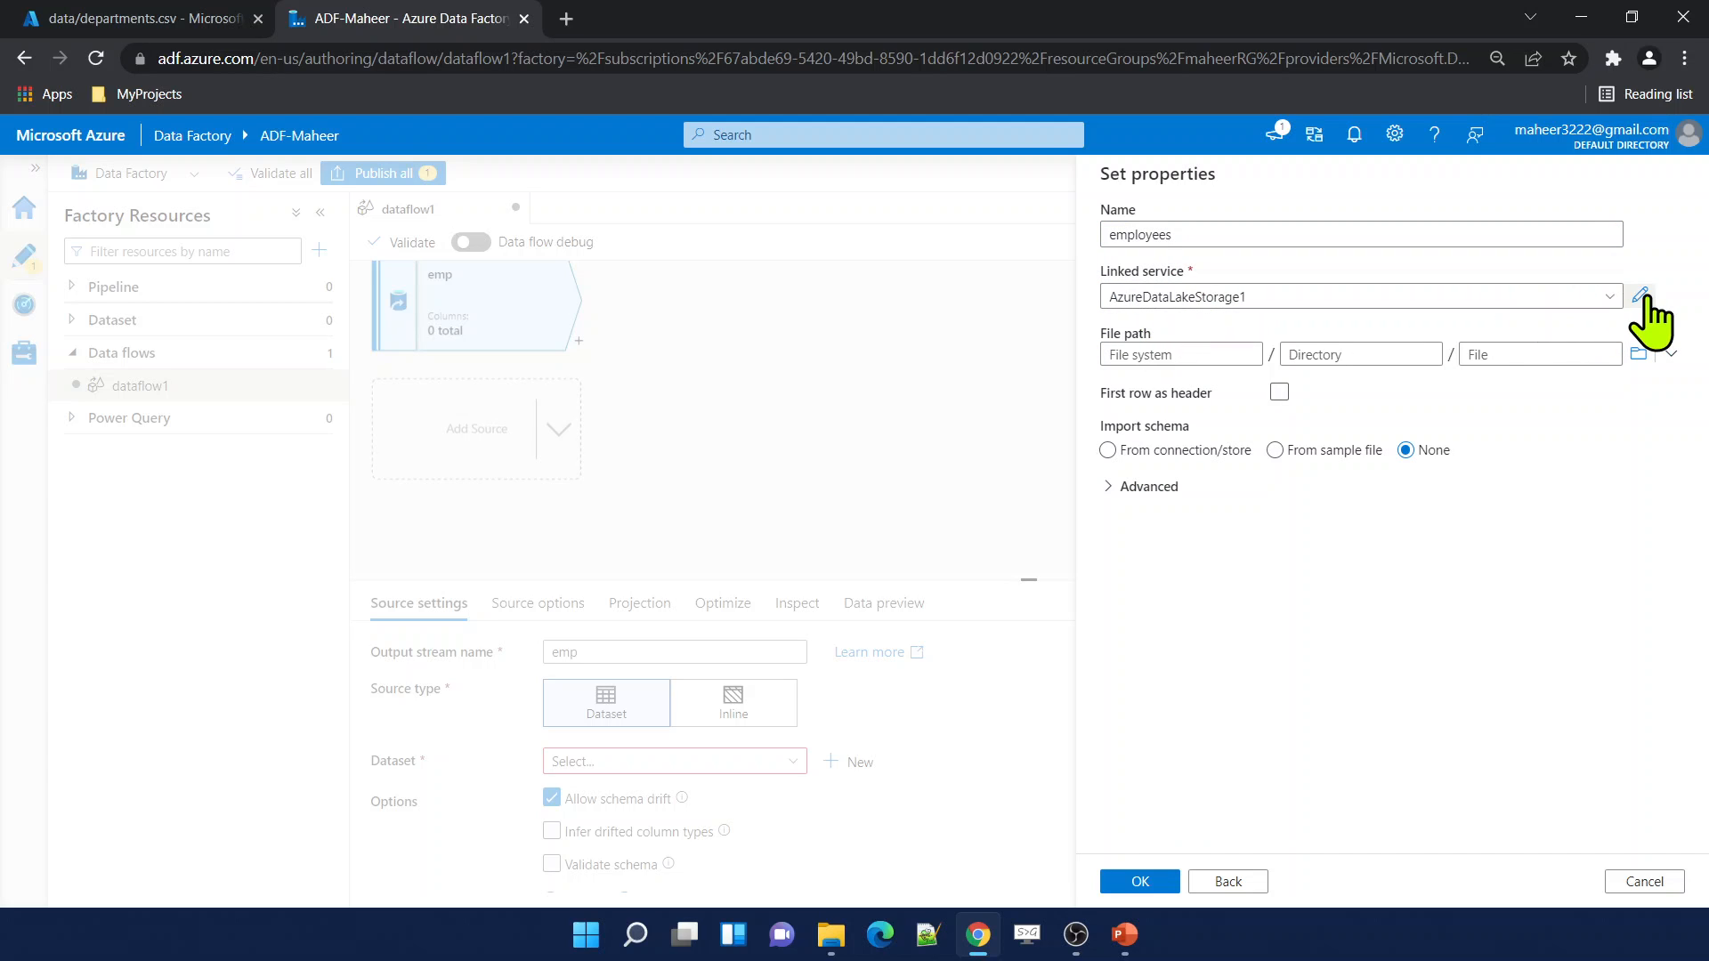
# Check the storage account URL in the AzureDataLakeStorage1 linked service, leaving its settings as they are.
pyautogui.click(1640, 296)
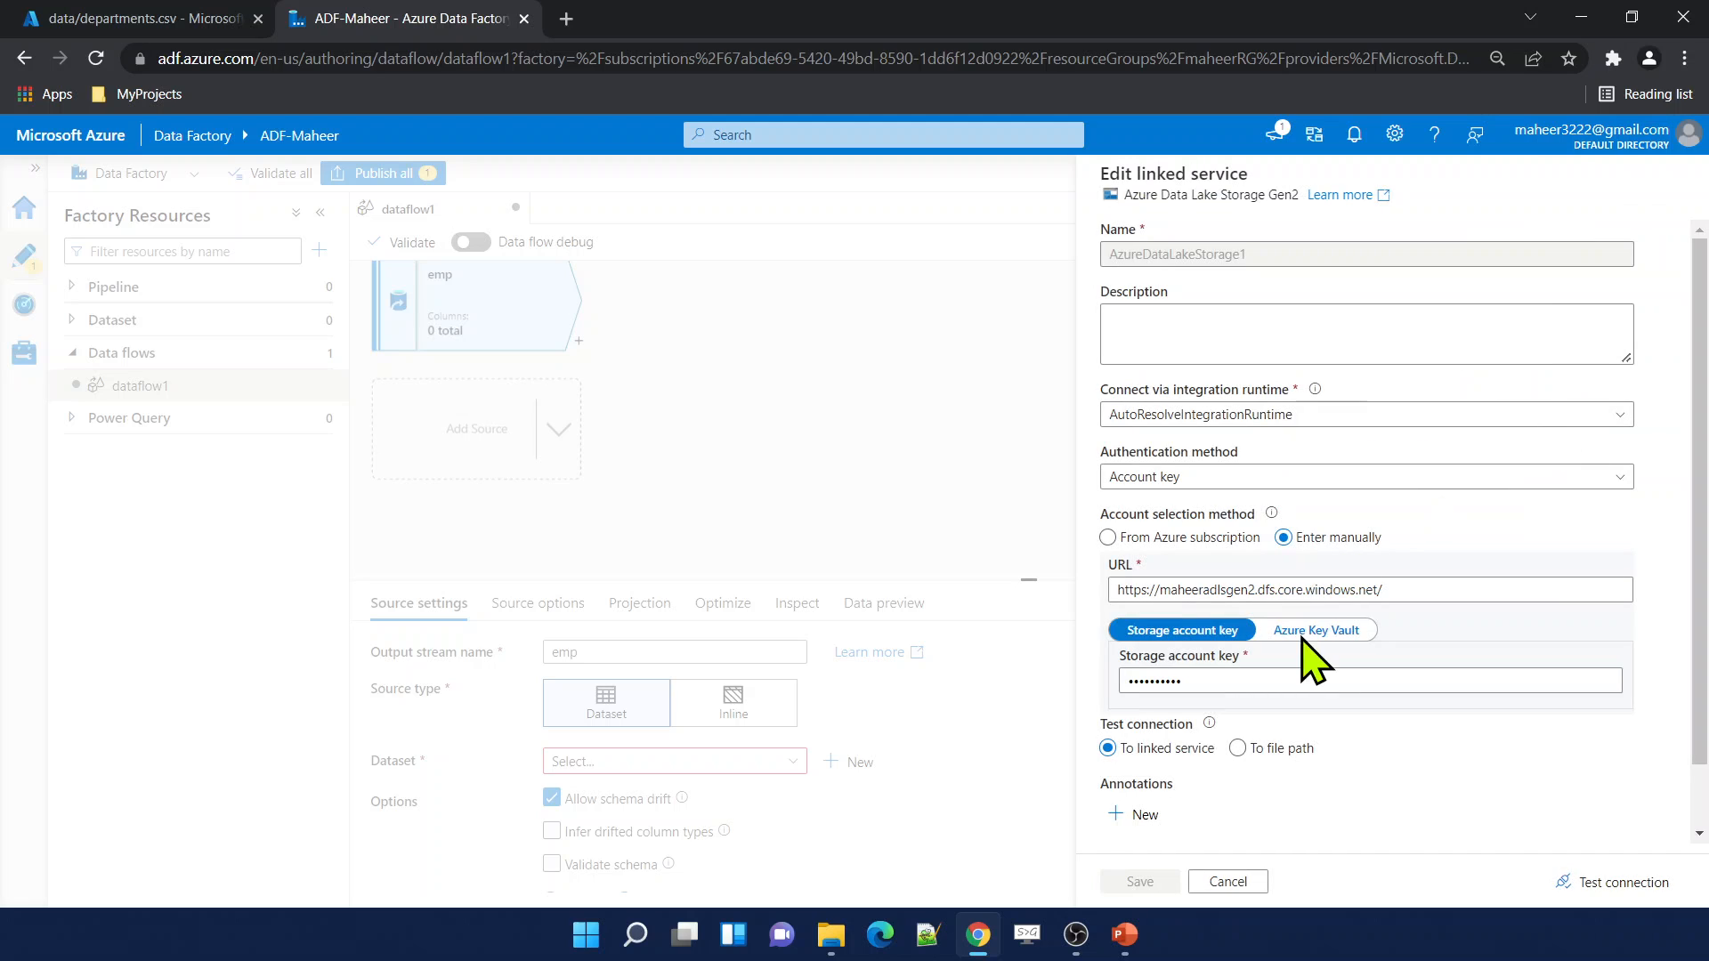
pyautogui.moveTo(1159, 590); pyautogui.dragTo(1246, 590)
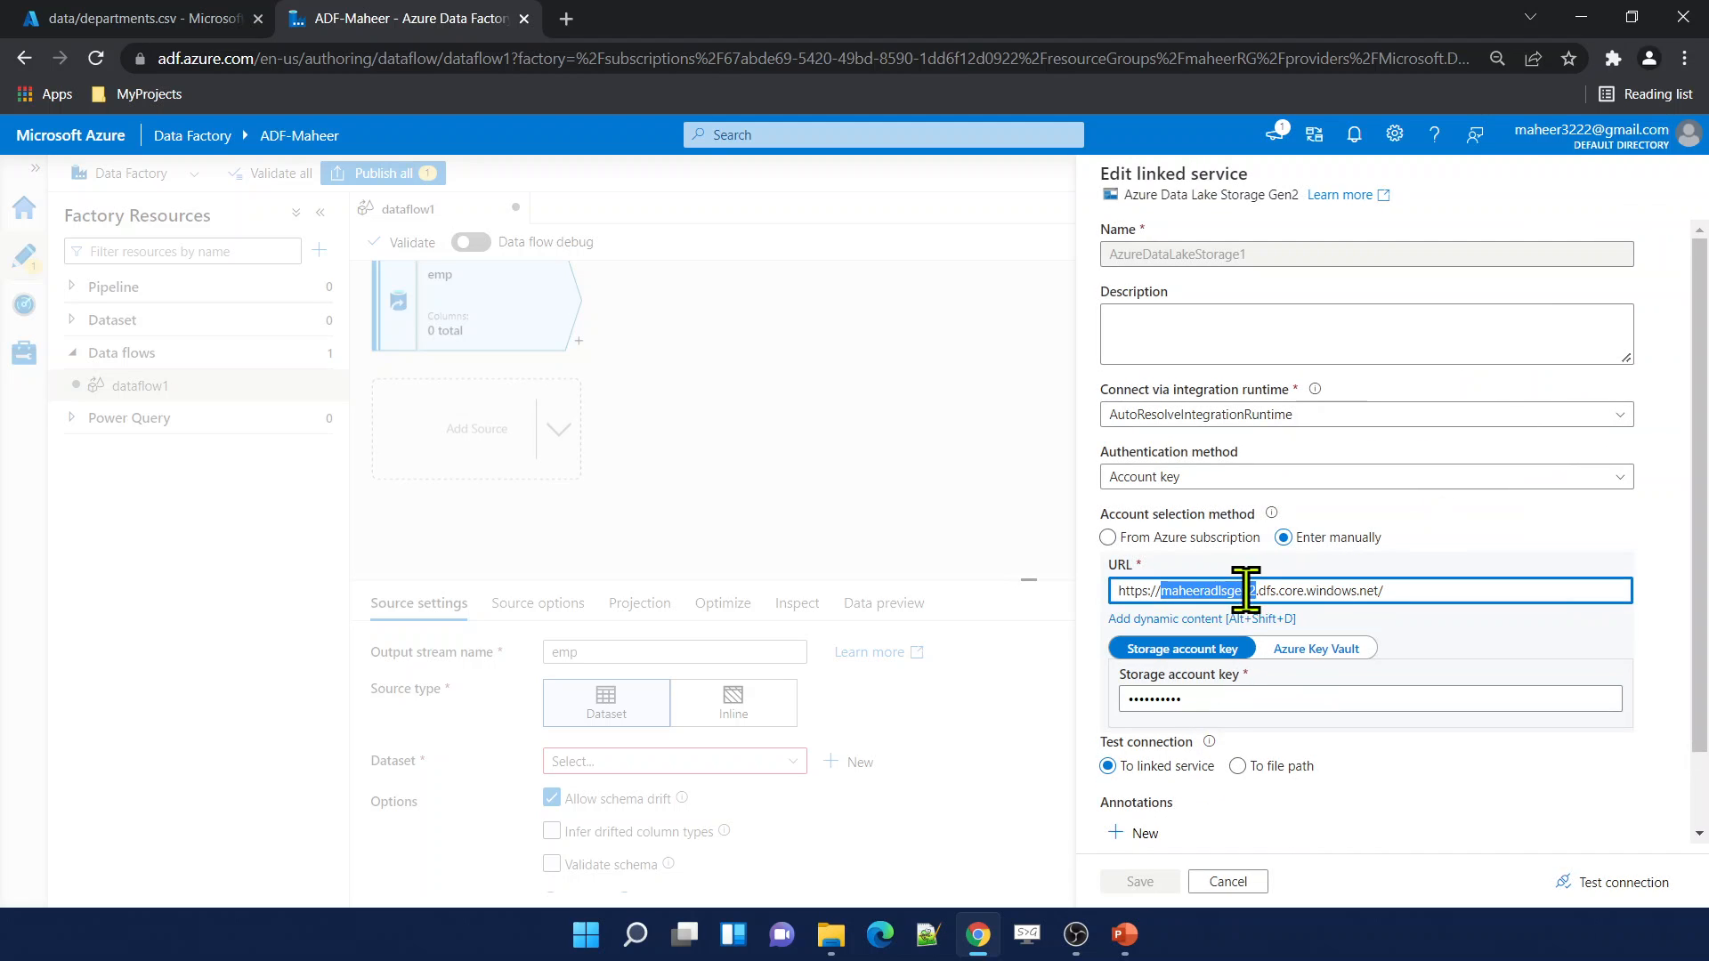
pyautogui.click(1250, 881)
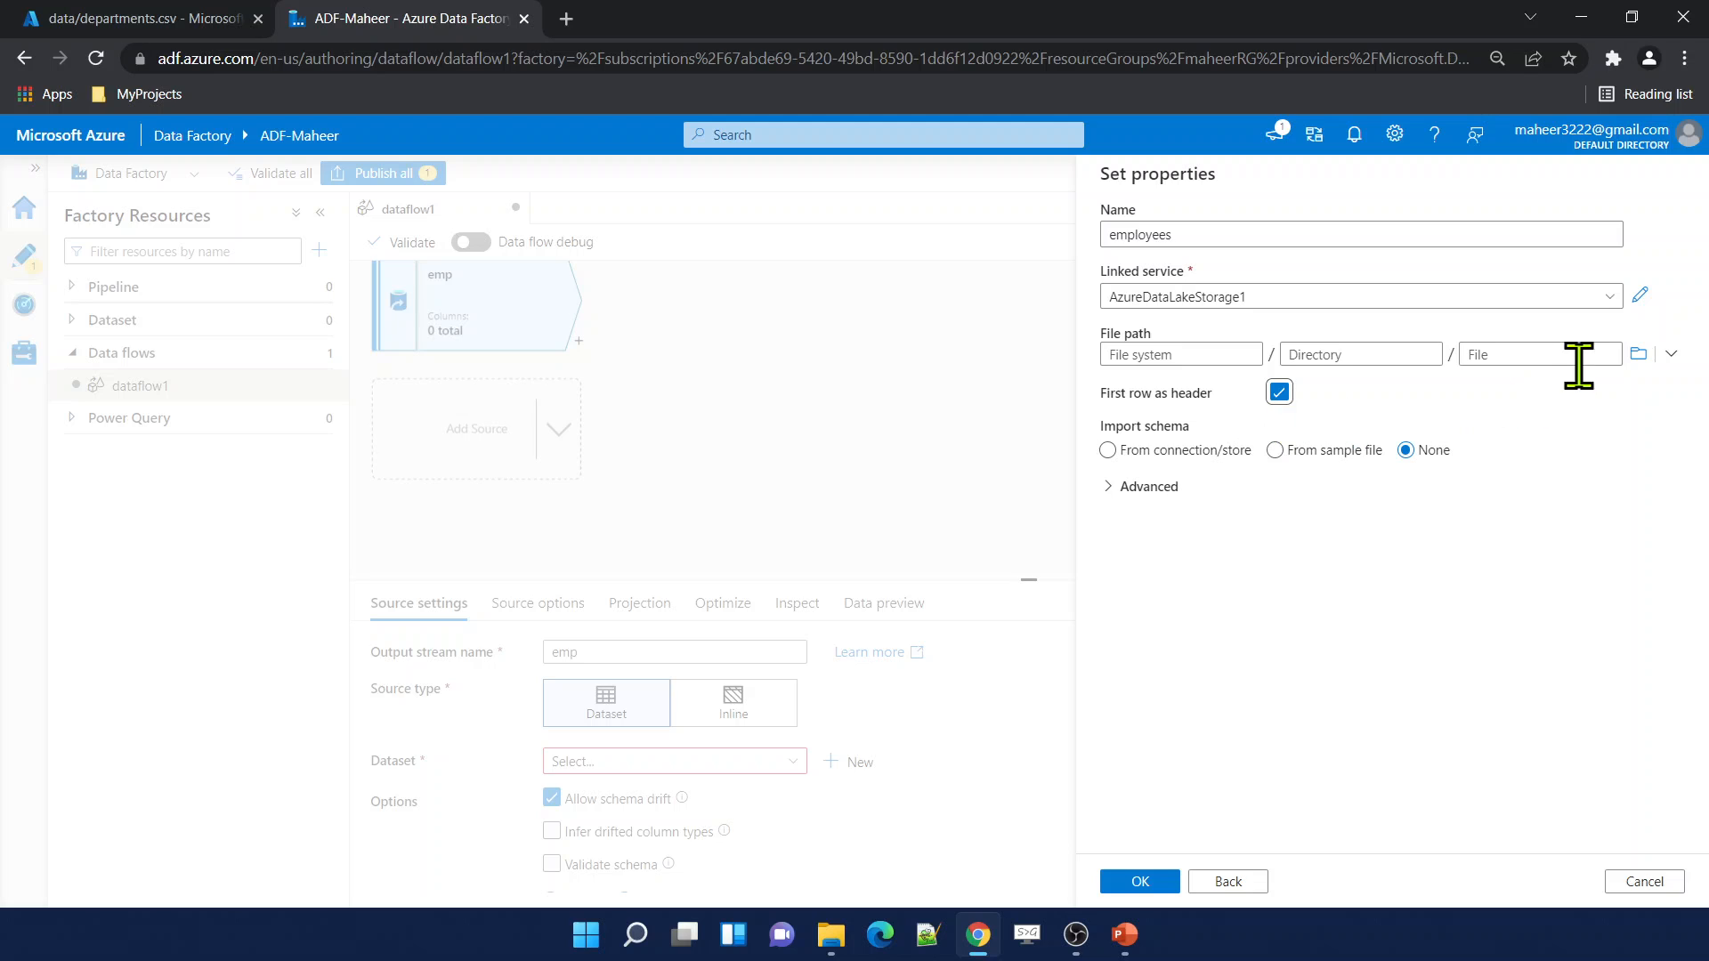
# Point the employees dataset to testcontainer/data/Employees.csv with the first row as header and schema imported from connection/store, and create it.
pyautogui.click(1638, 354)
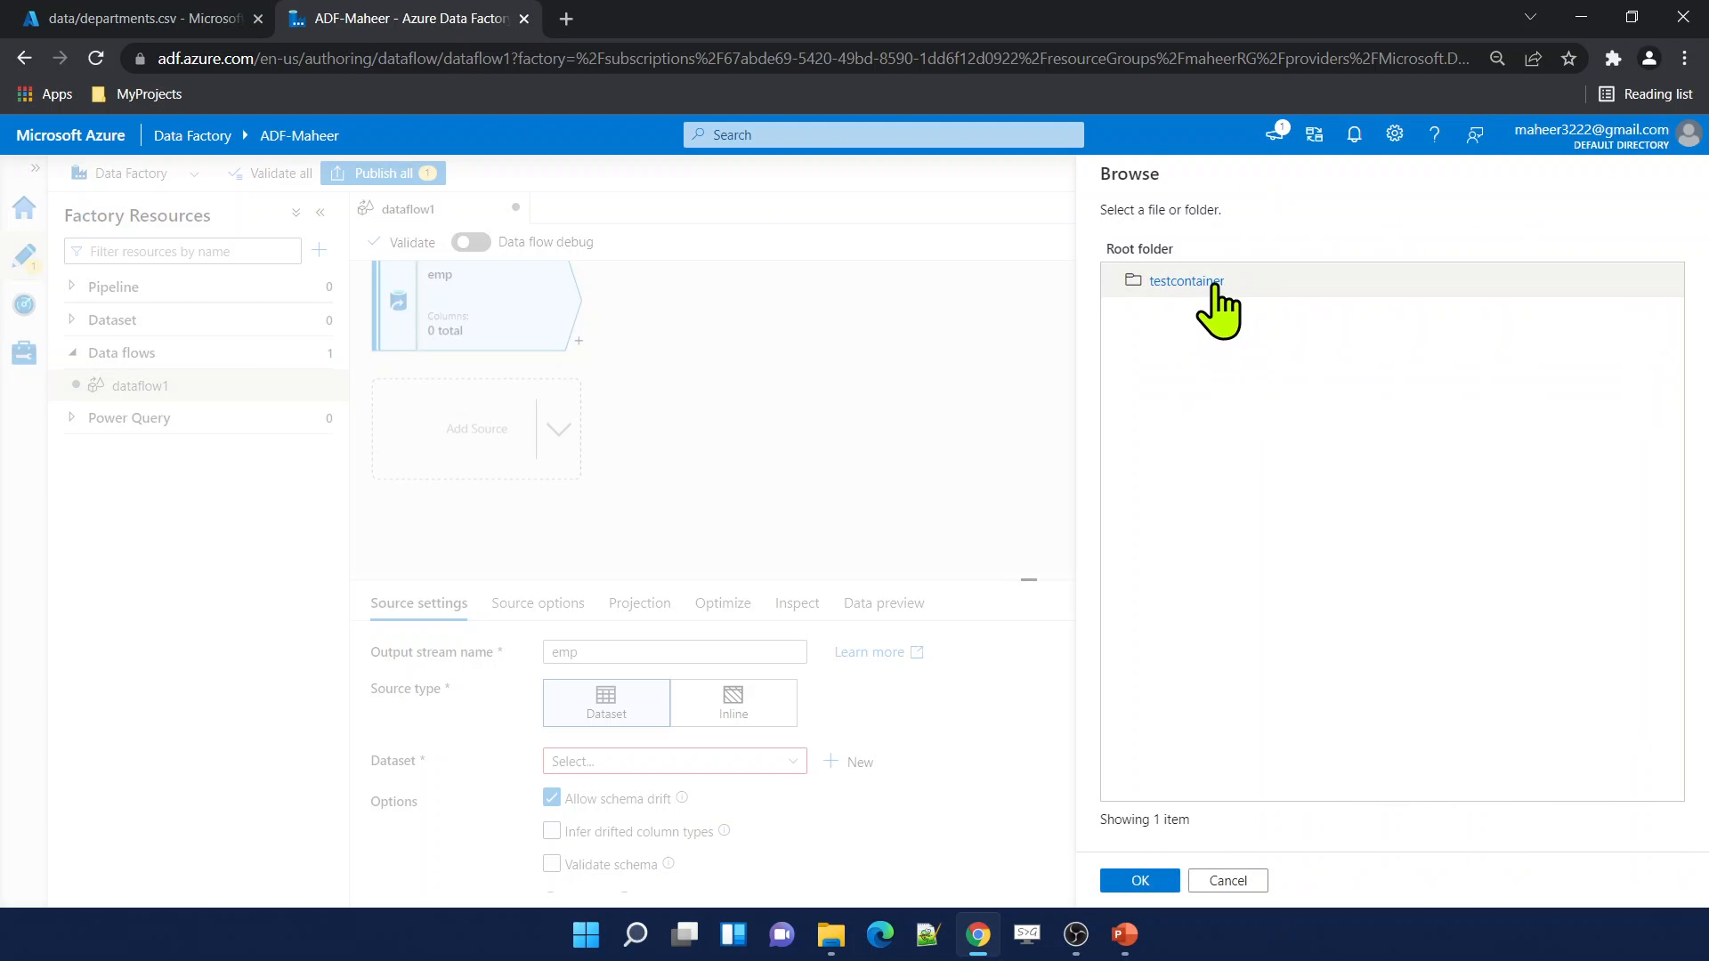
pyautogui.click(1208, 281)
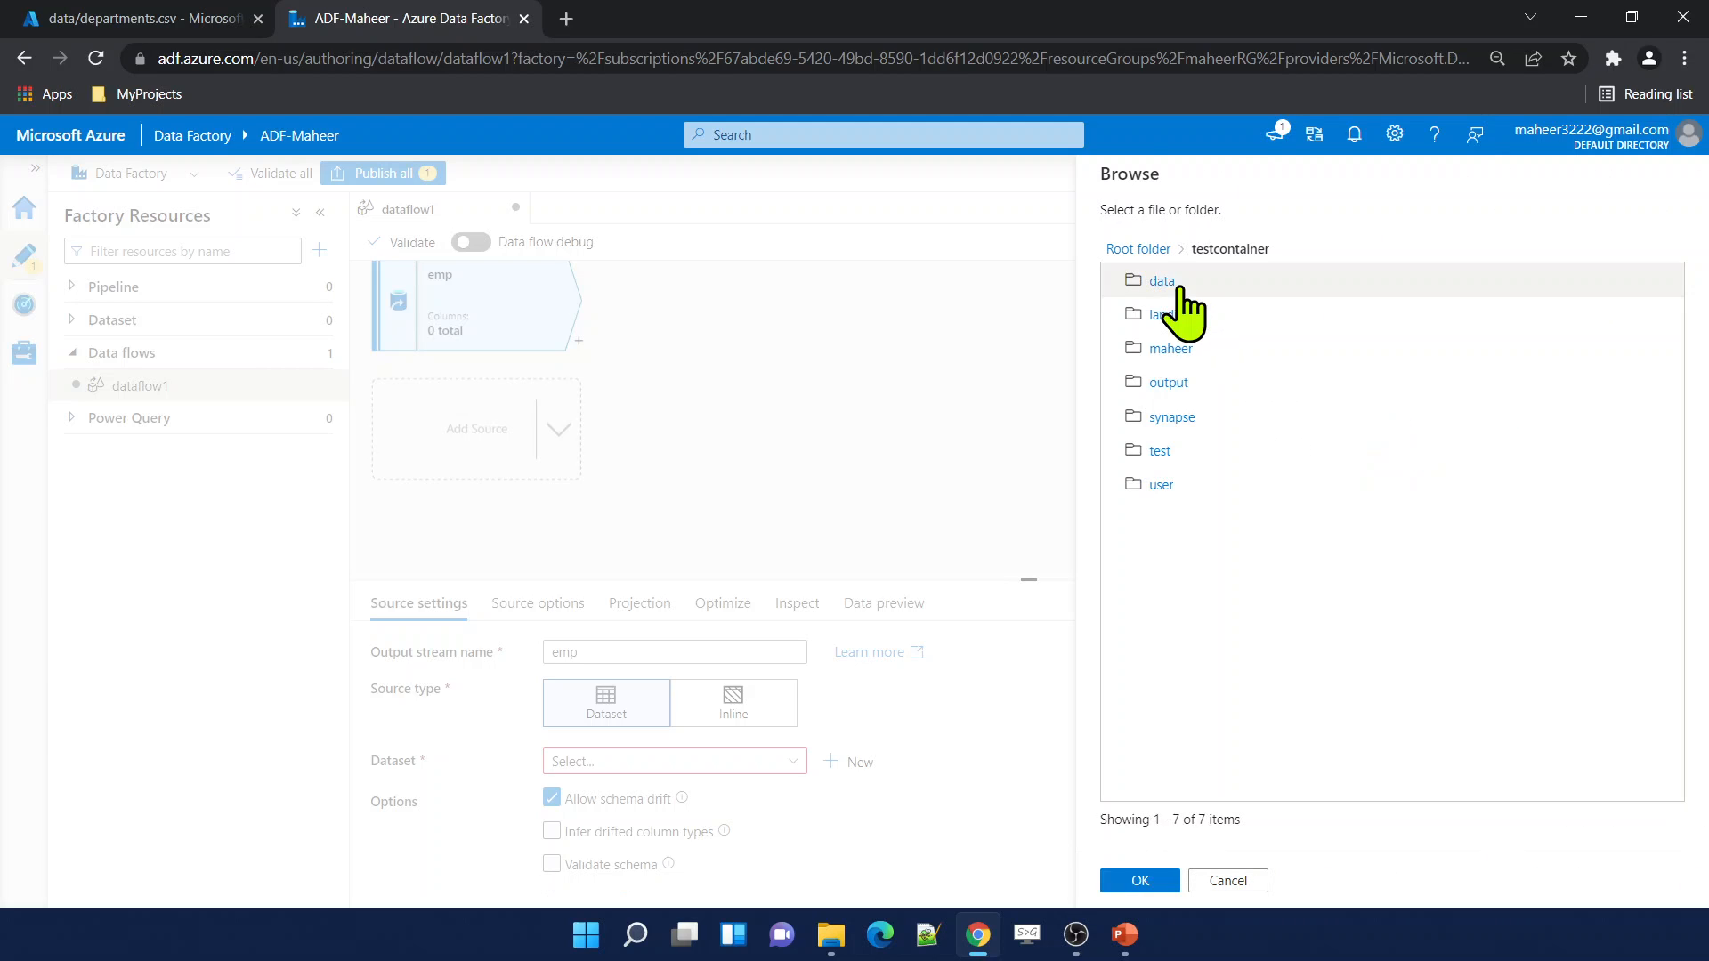
pyautogui.click(1166, 281)
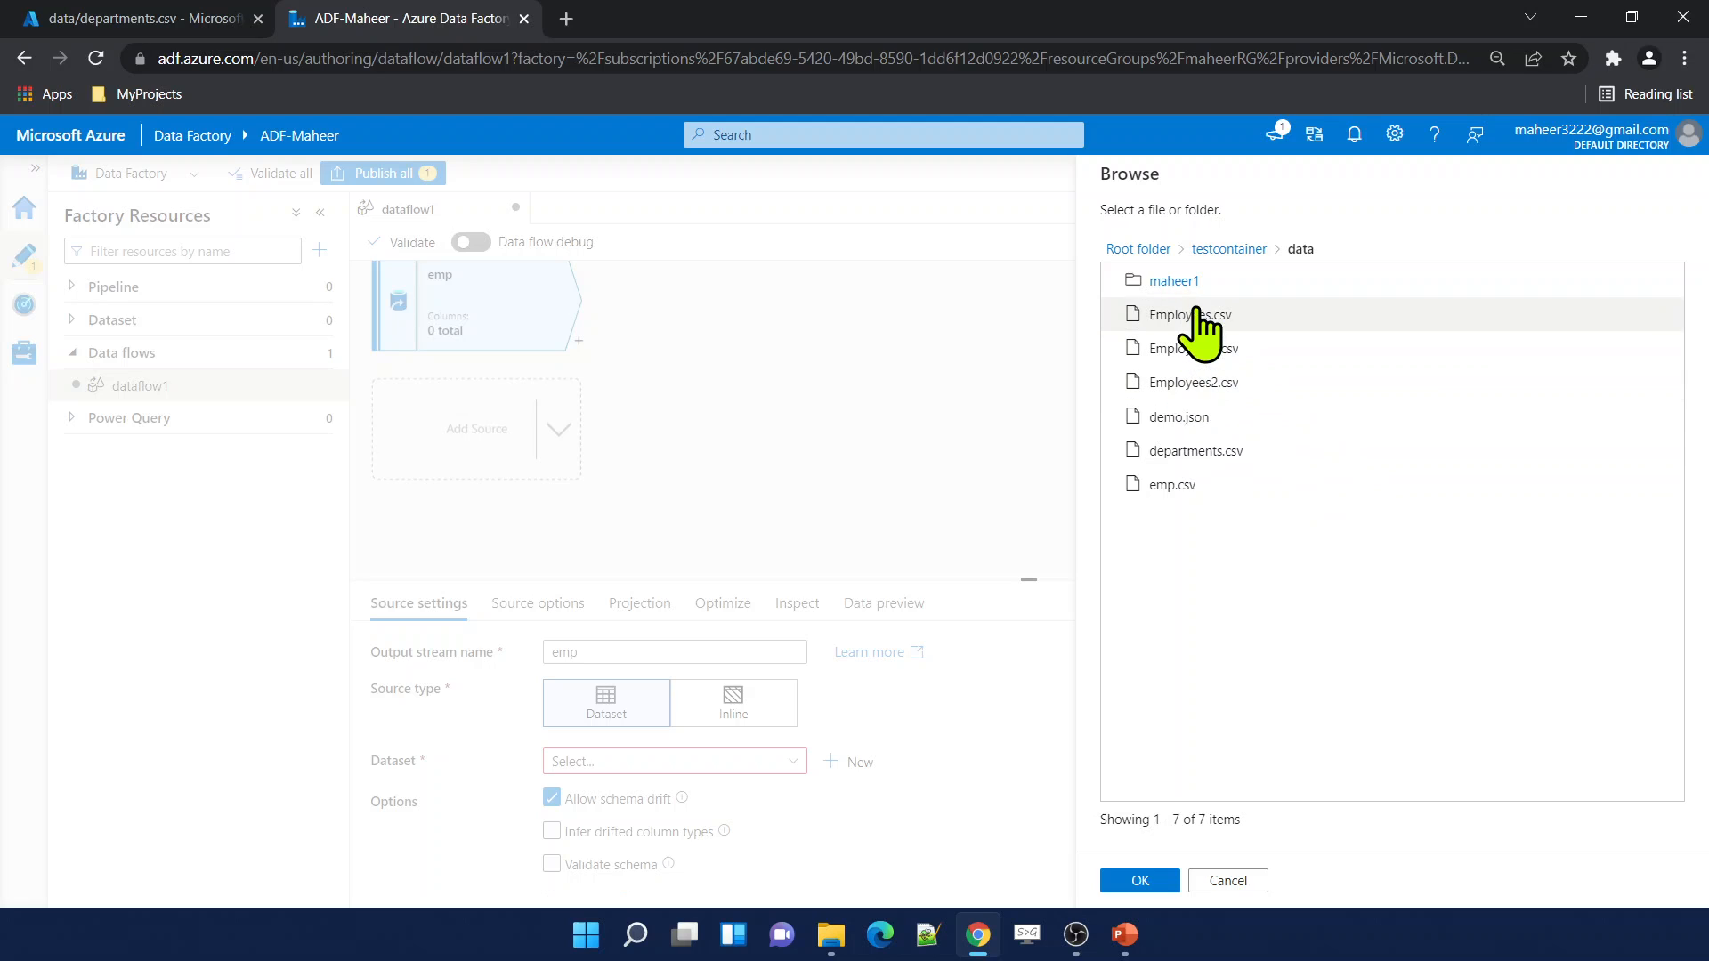
pyautogui.click(1191, 316)
pyautogui.click(1134, 881)
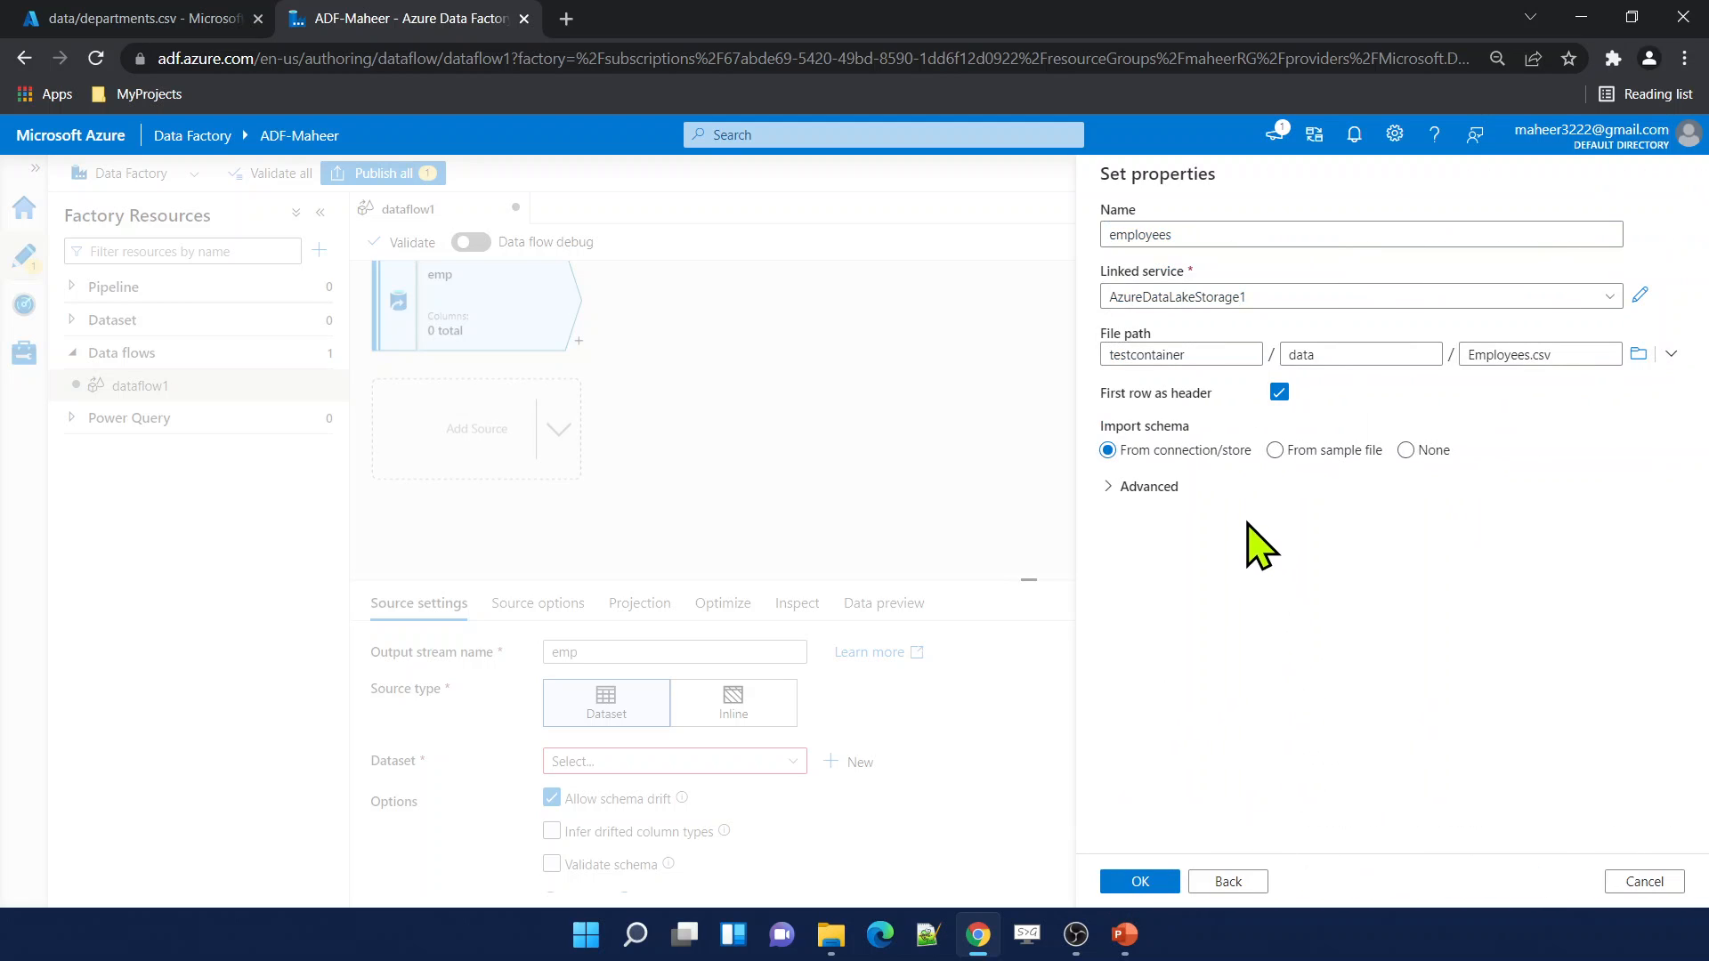
pyautogui.click(1150, 881)
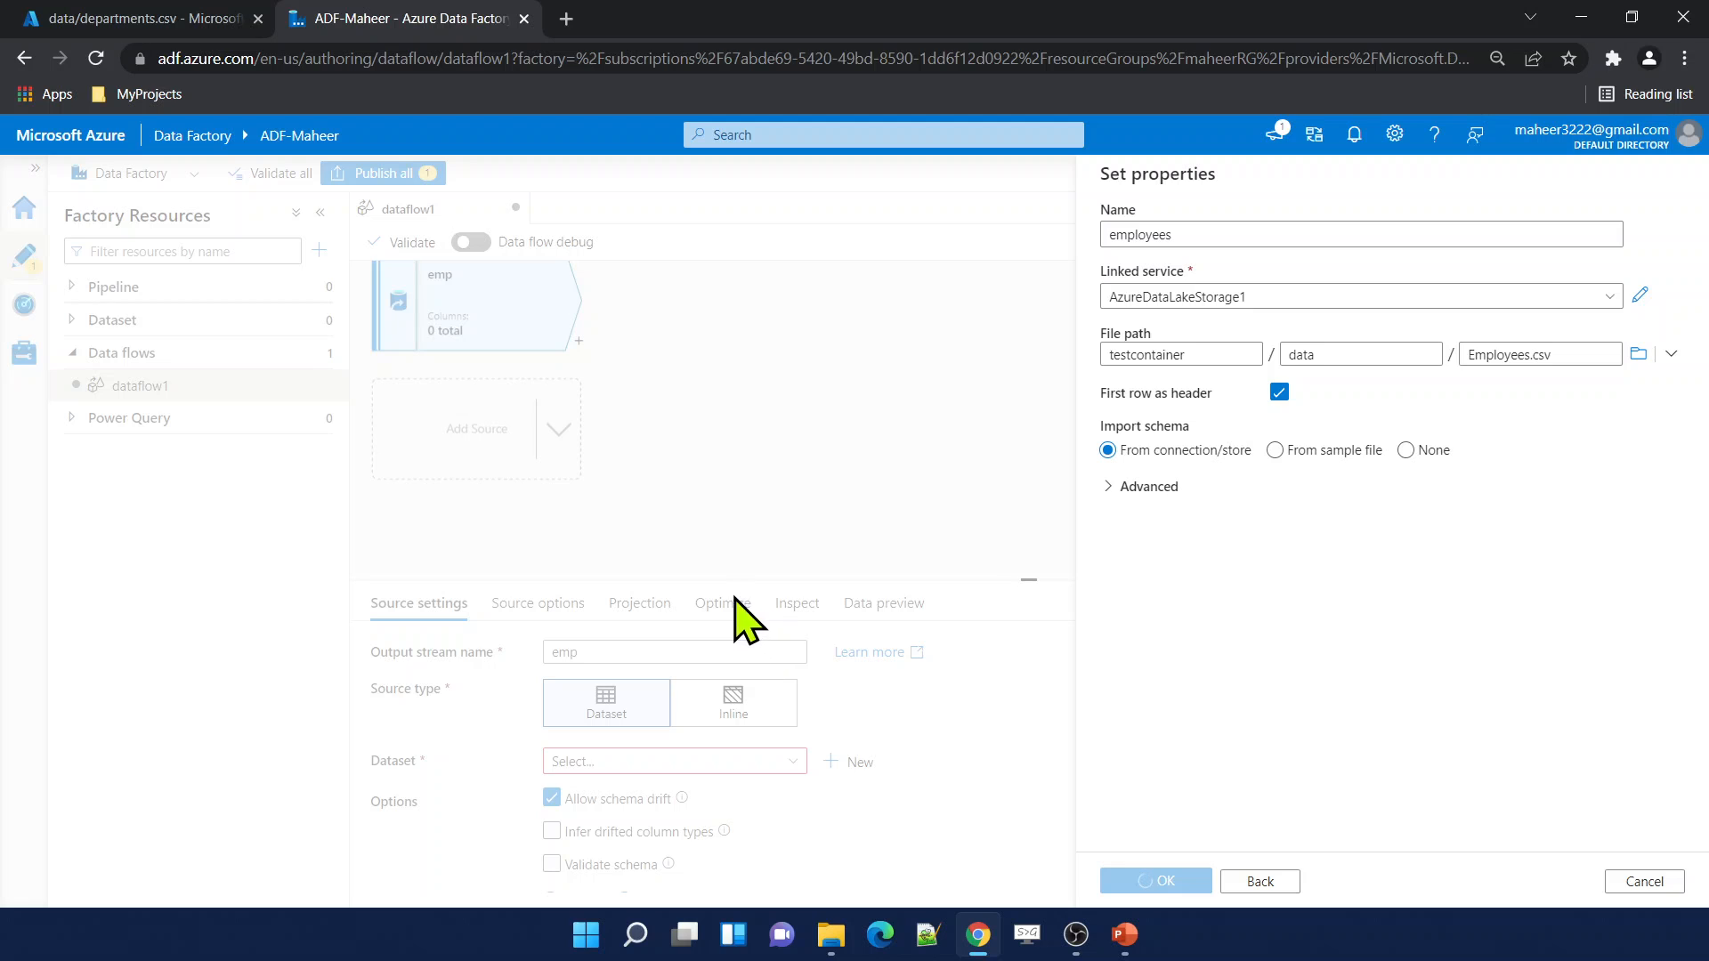
# Turn on data flow debug with a debug time to live of 1 hour.
pyautogui.click(478, 244)
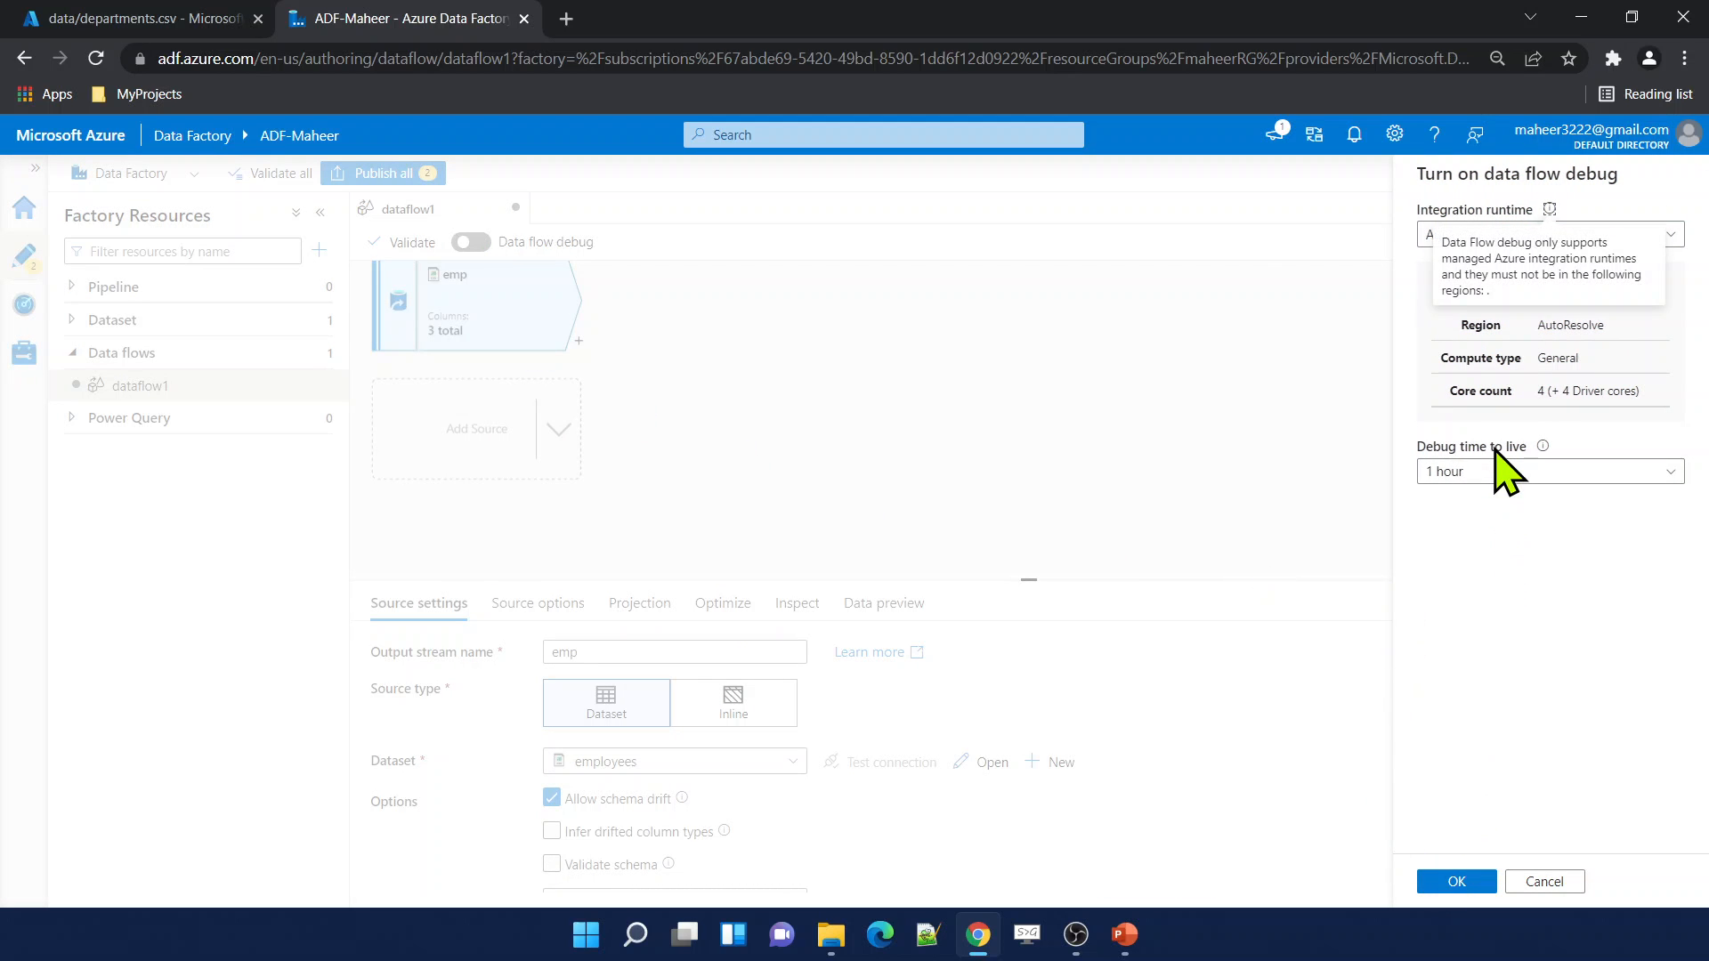
pyautogui.click(1458, 881)
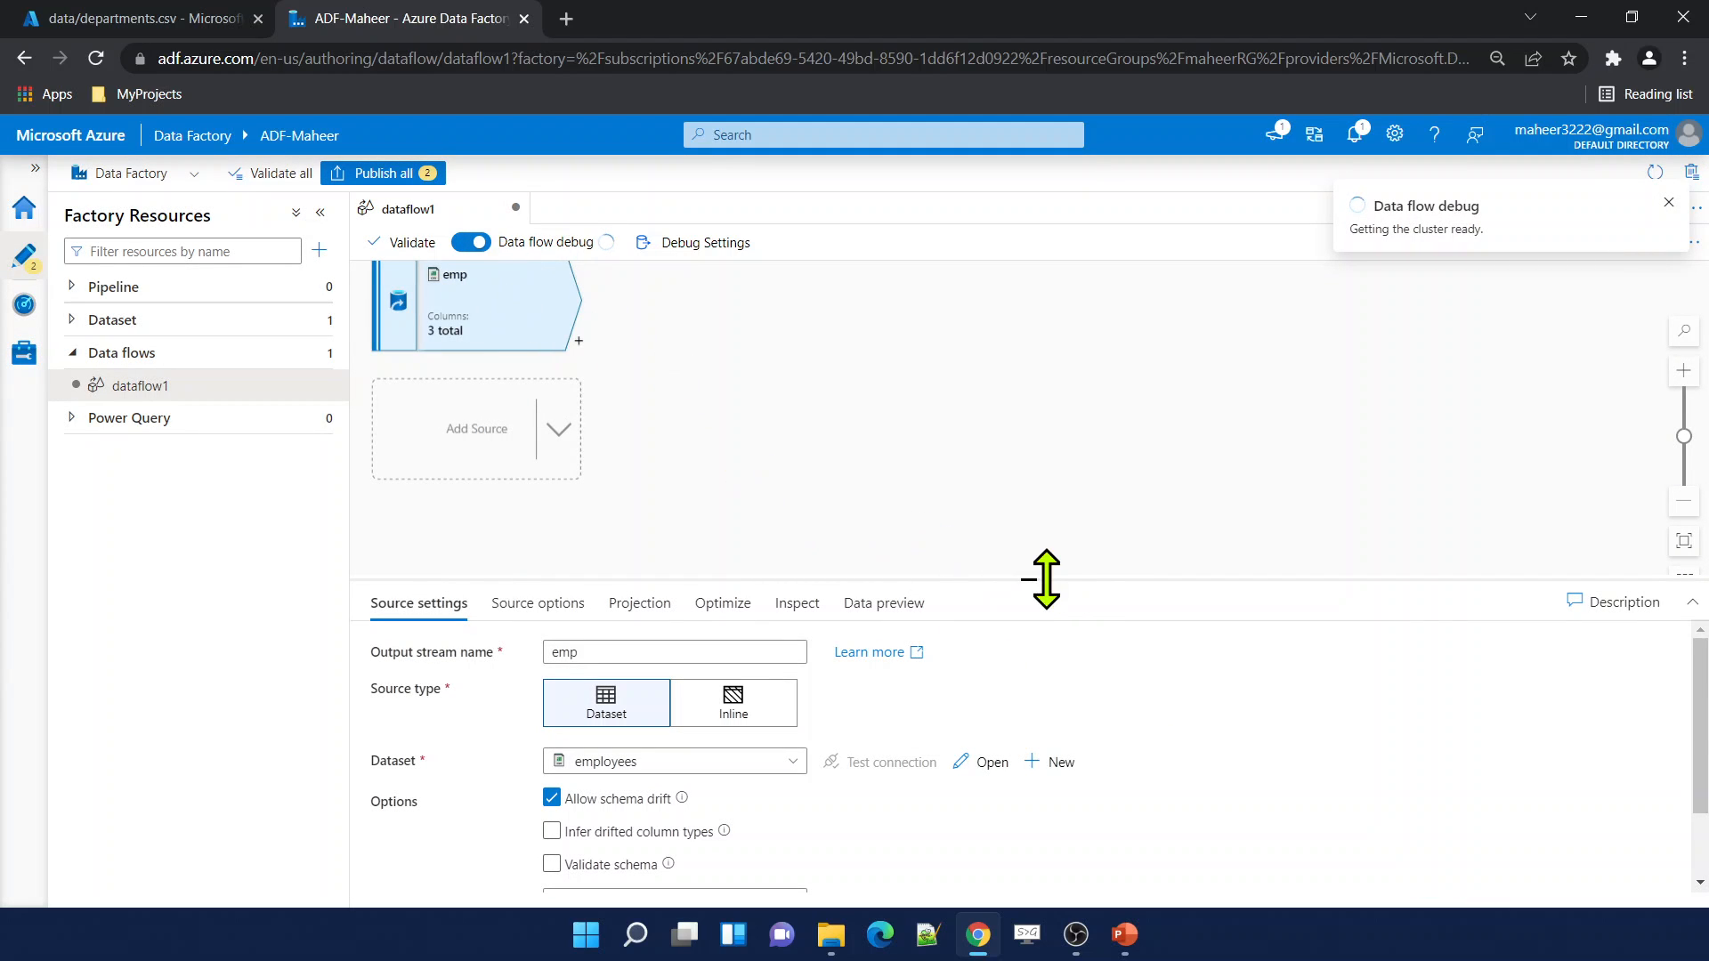
# Inspect the column names and types of the emp source.
pyautogui.moveTo(1044, 590); pyautogui.dragTo(1041, 645)
pyautogui.moveTo(508, 335); pyautogui.dragTo(524, 355)
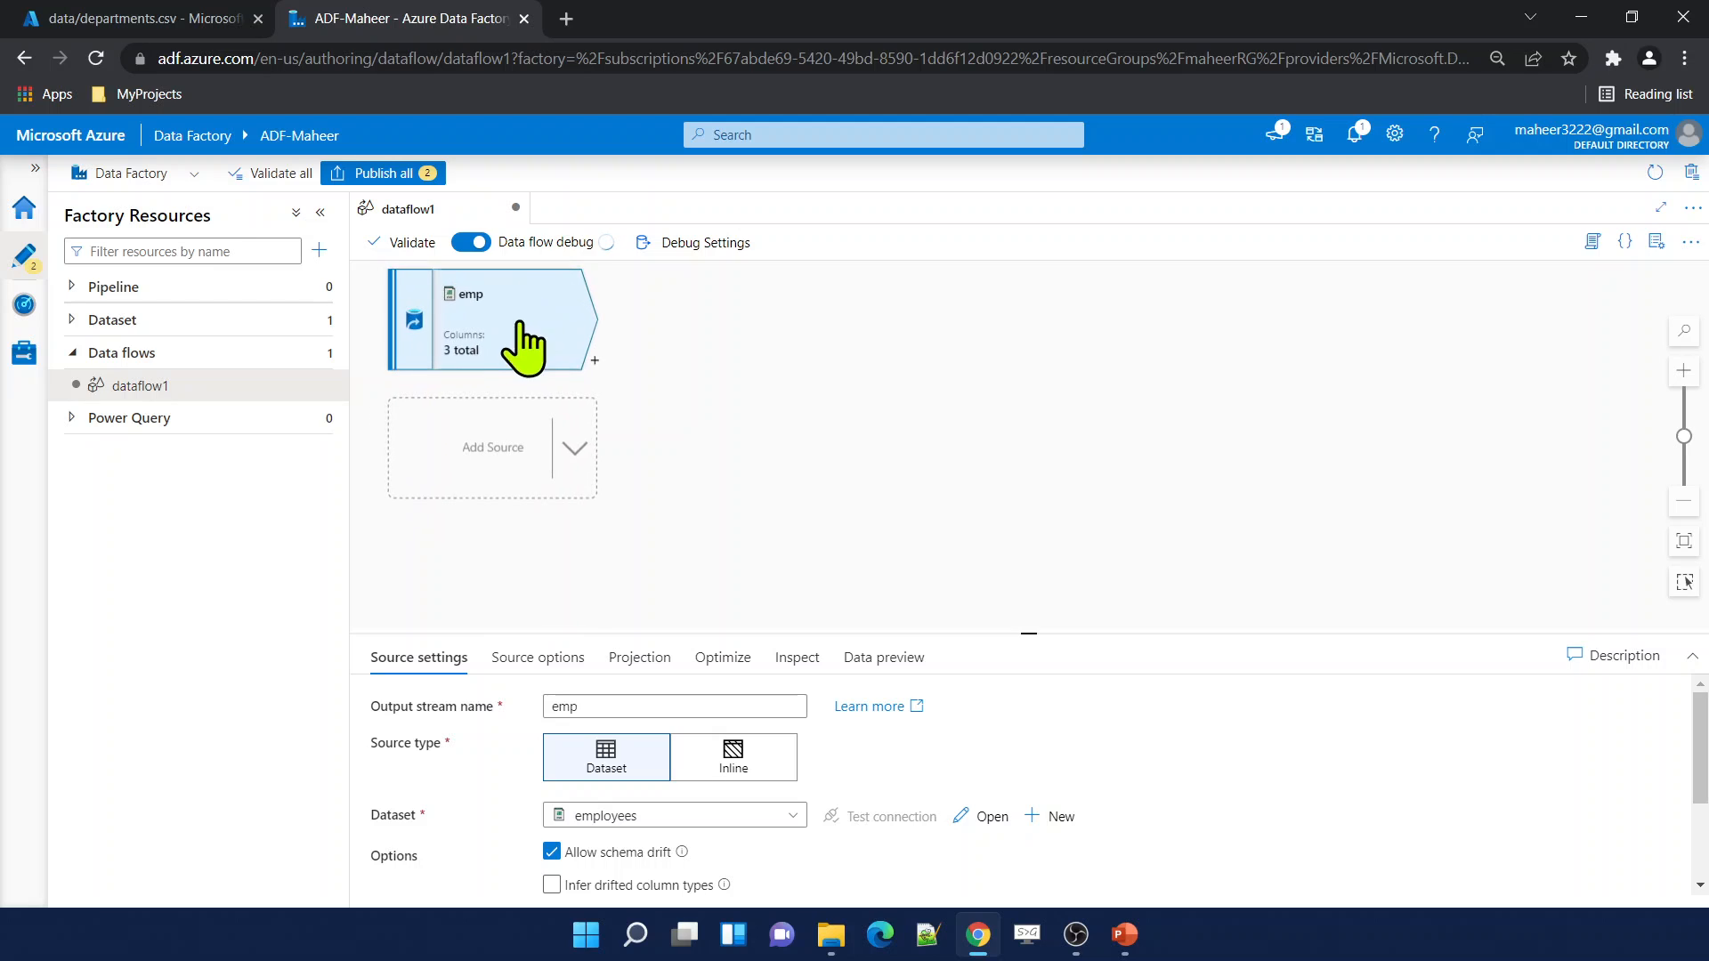
pyautogui.click(782, 668)
pyautogui.moveTo(791, 634); pyautogui.dragTo(766, 577)
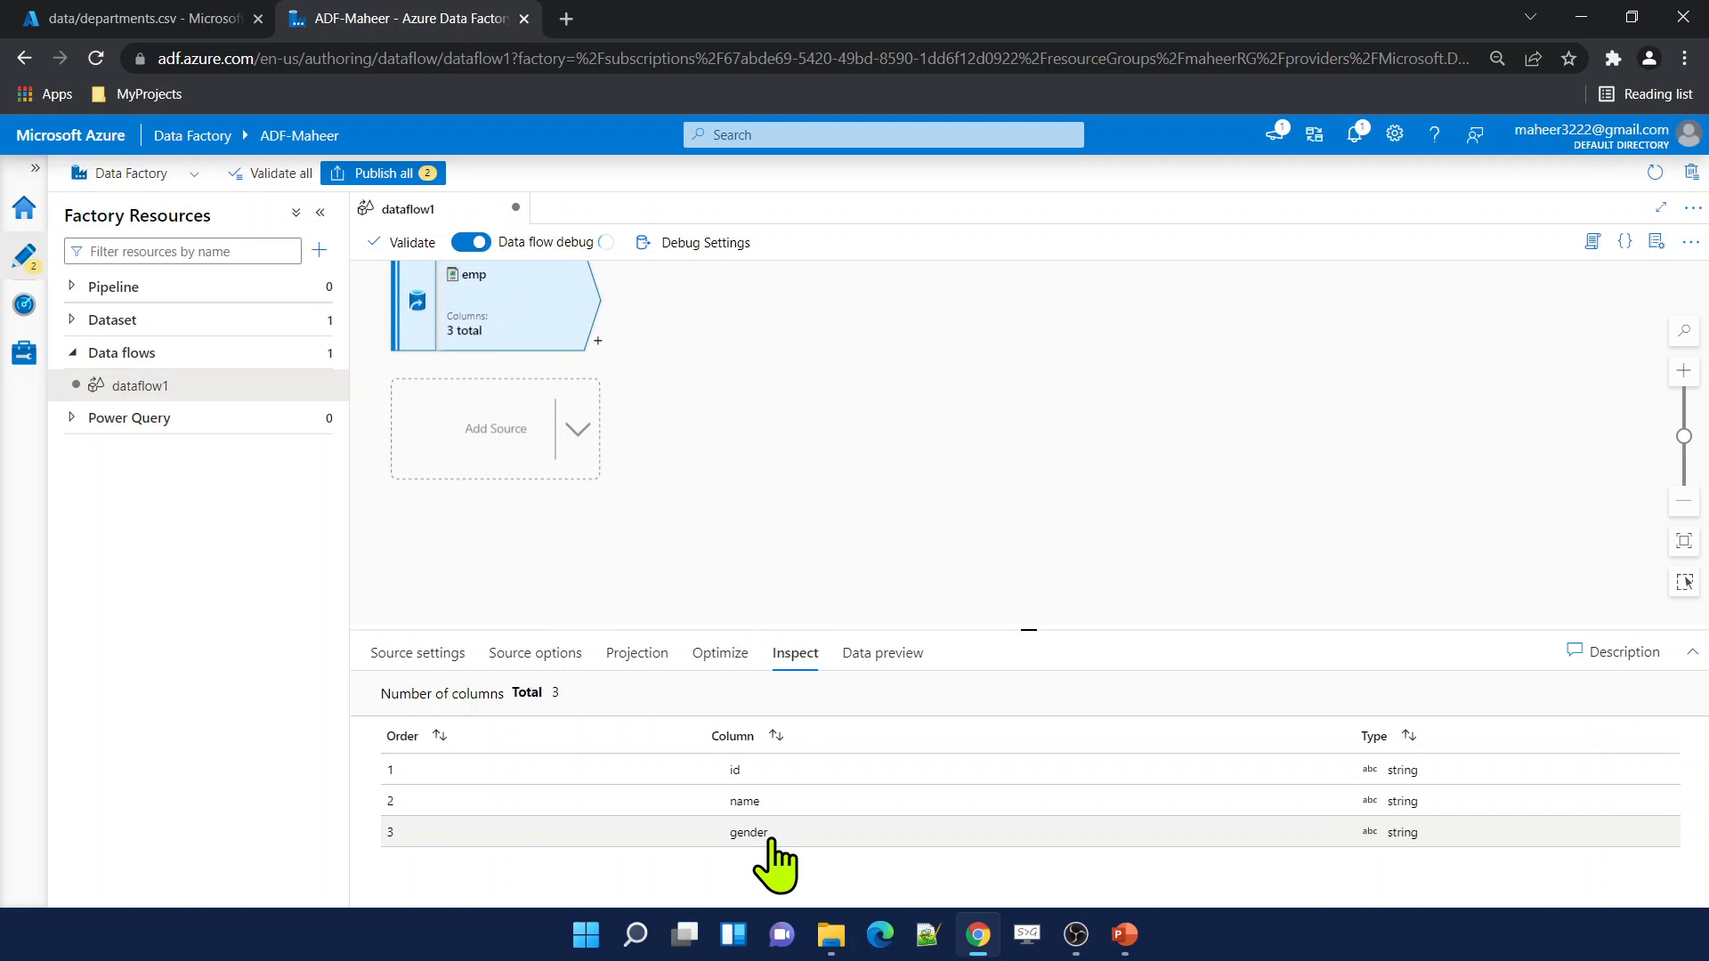
# Switch to the Azure portal, close departments.csv, and show the contents of Employees.csv from testcontainer's data folder.
pyautogui.click(205, 18)
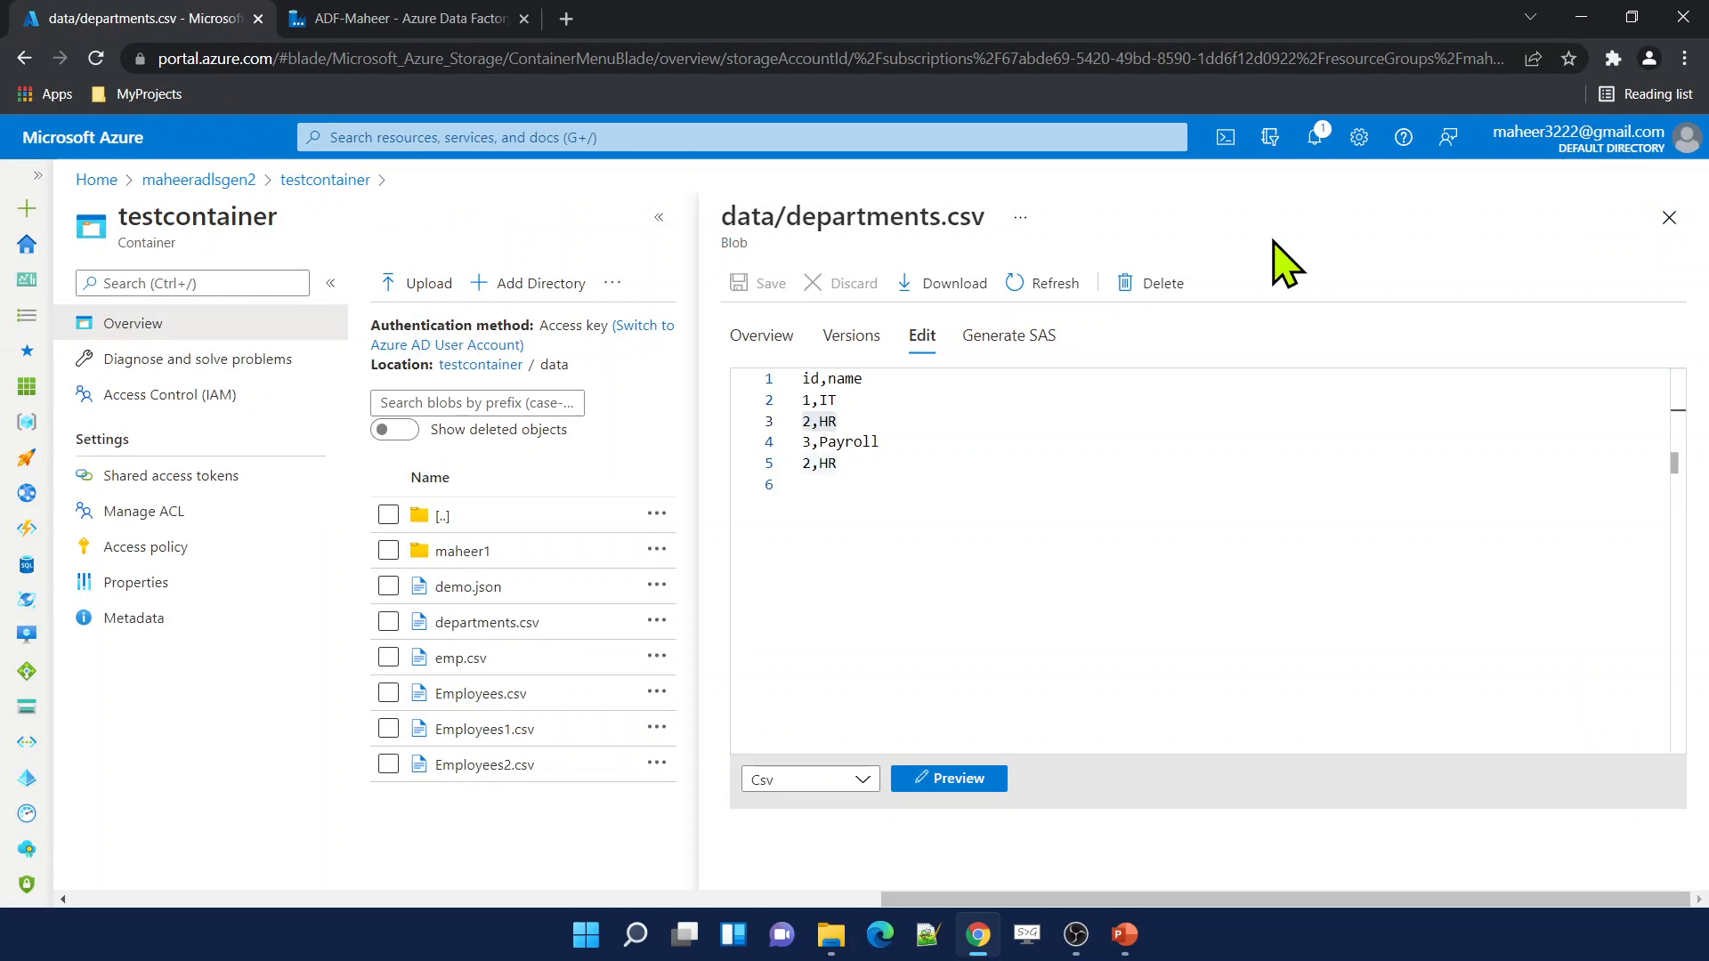
pyautogui.click(872, 378)
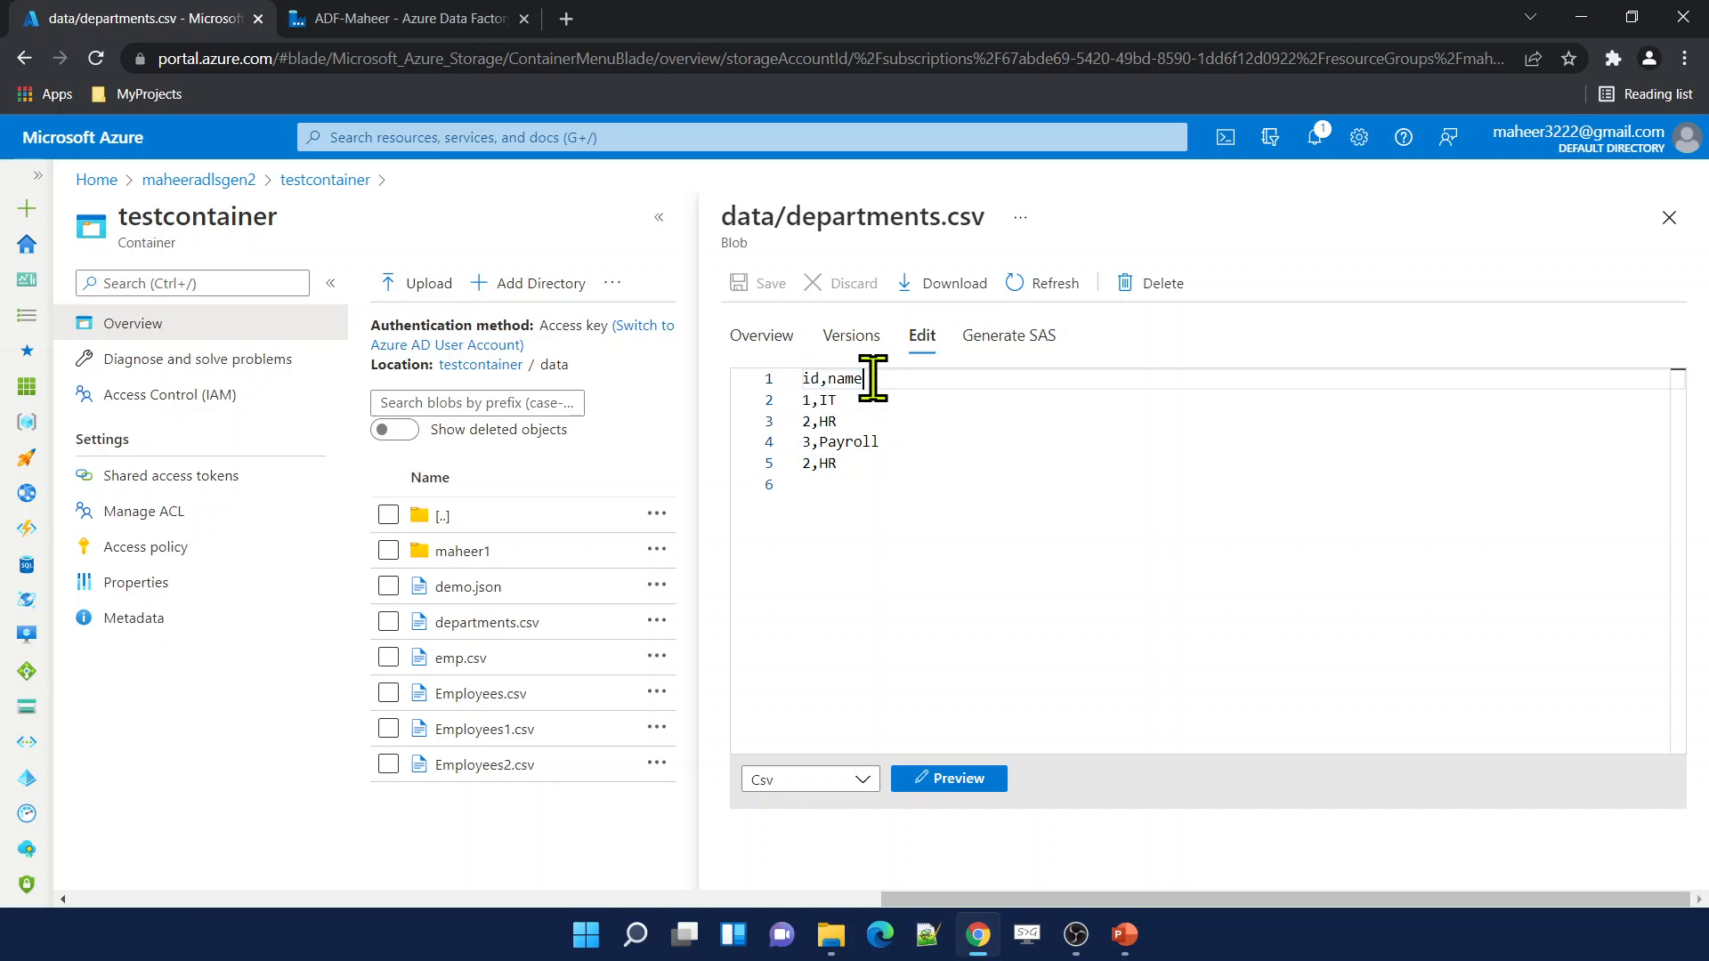
pyautogui.click(1668, 217)
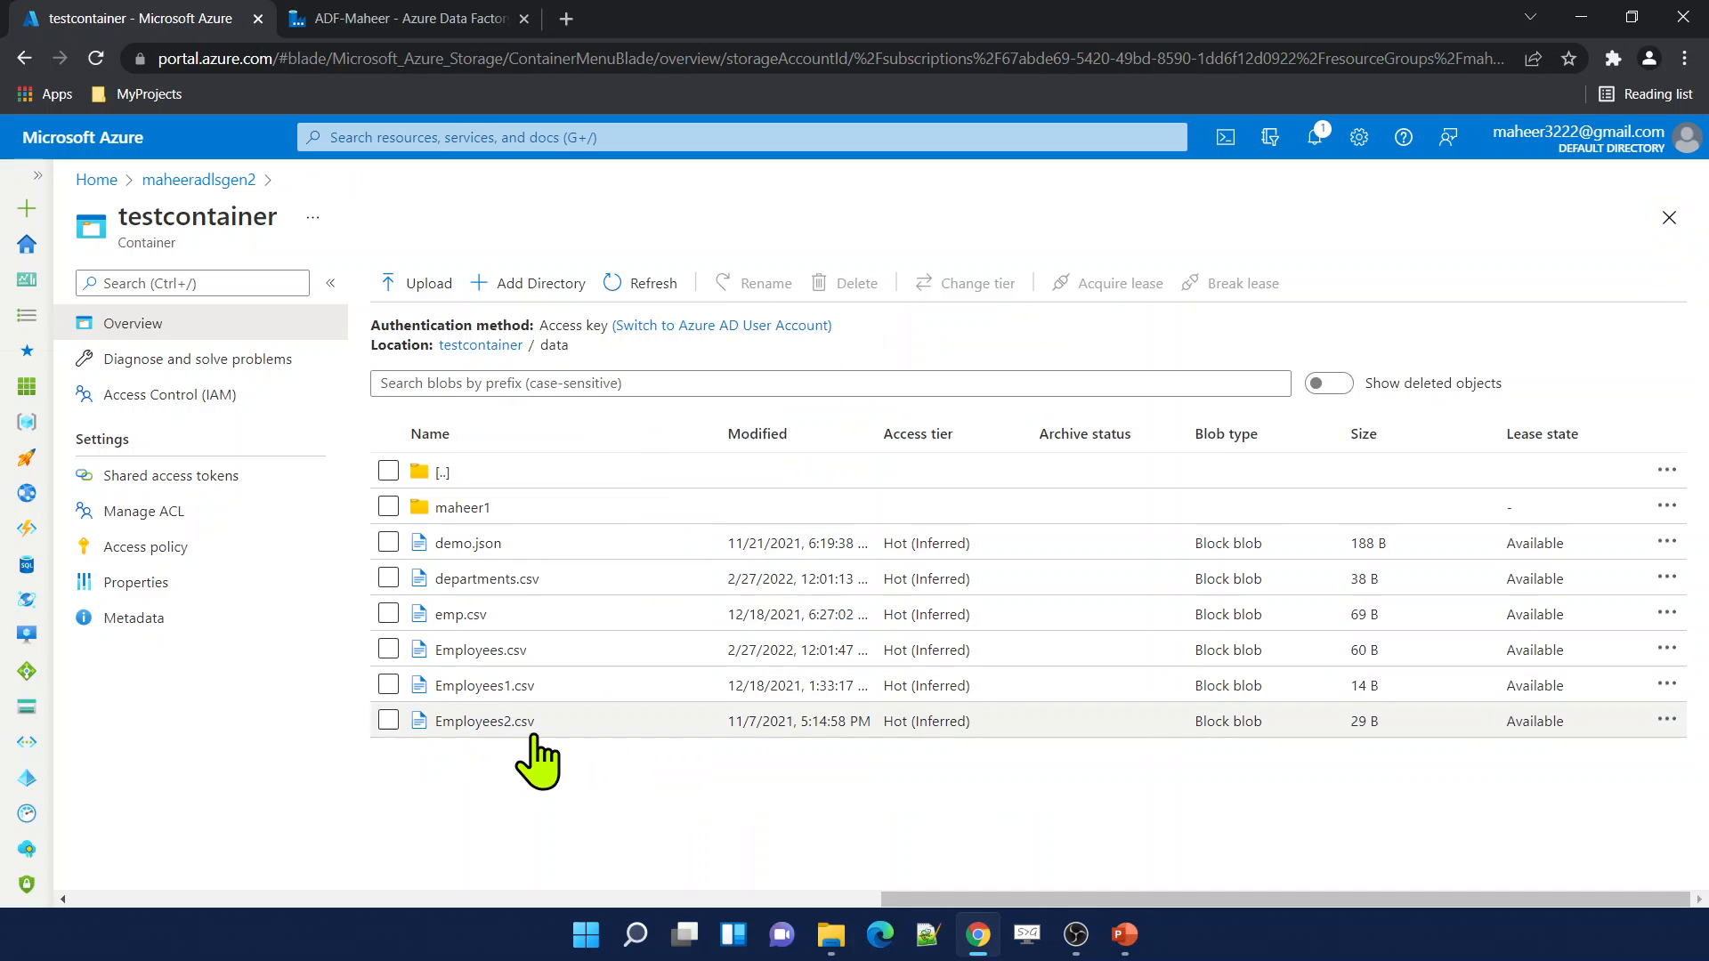
pyautogui.click(481, 650)
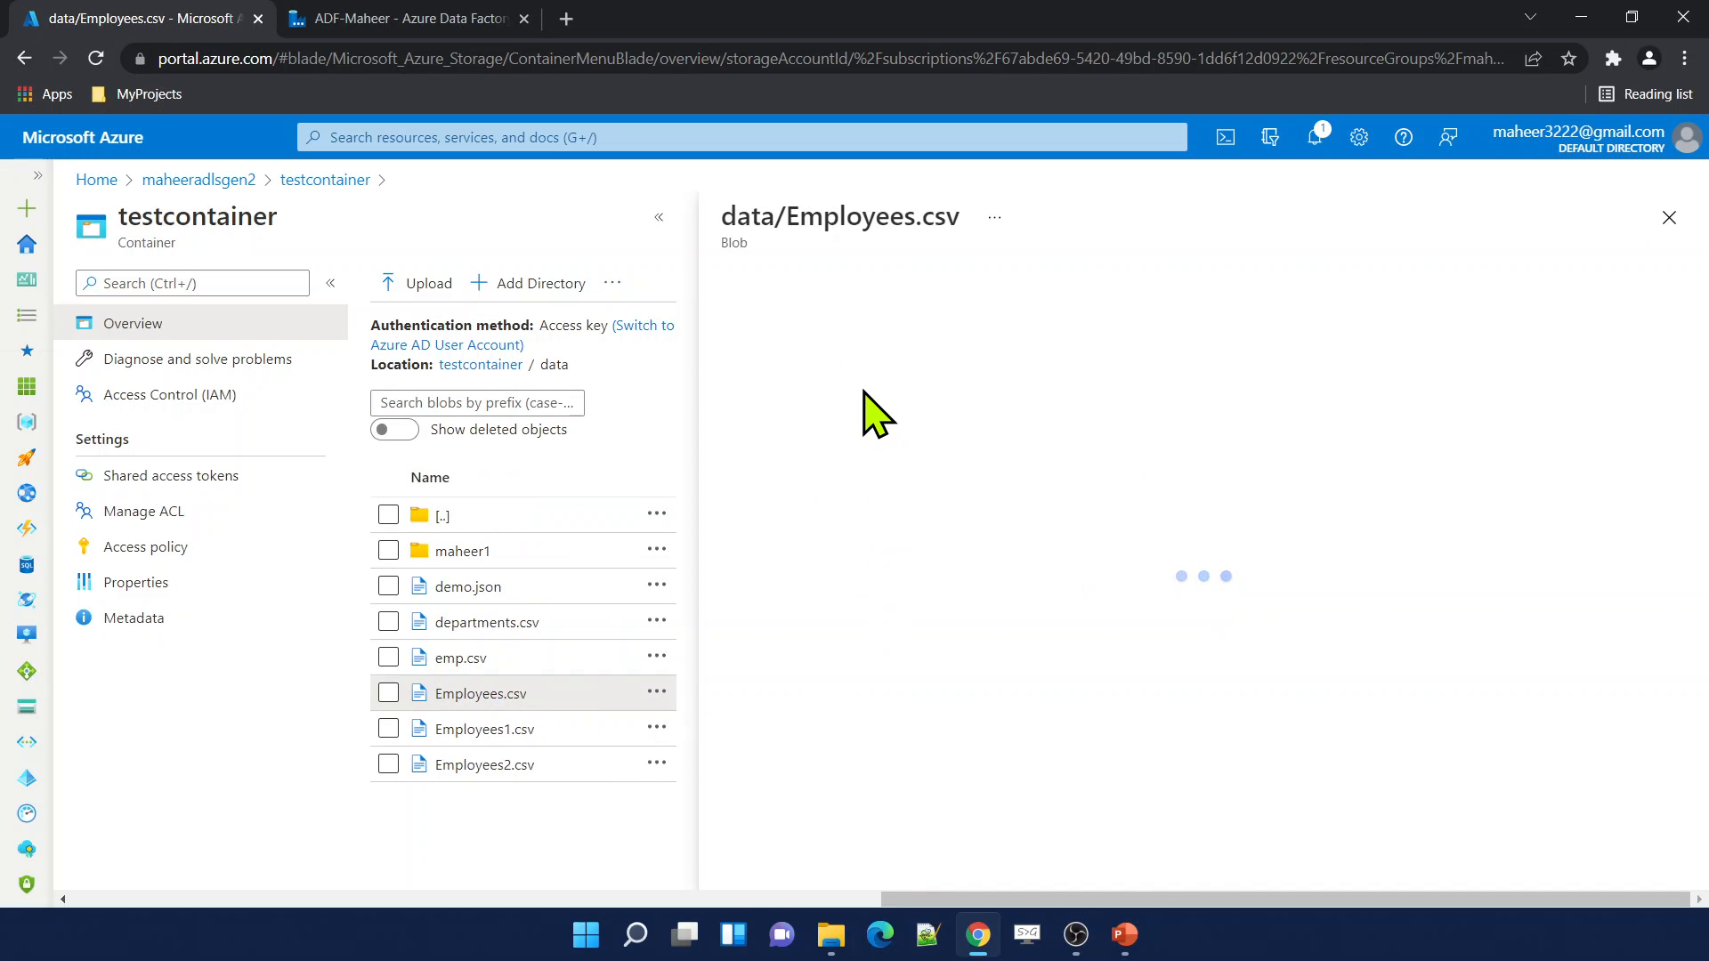
pyautogui.click(916, 336)
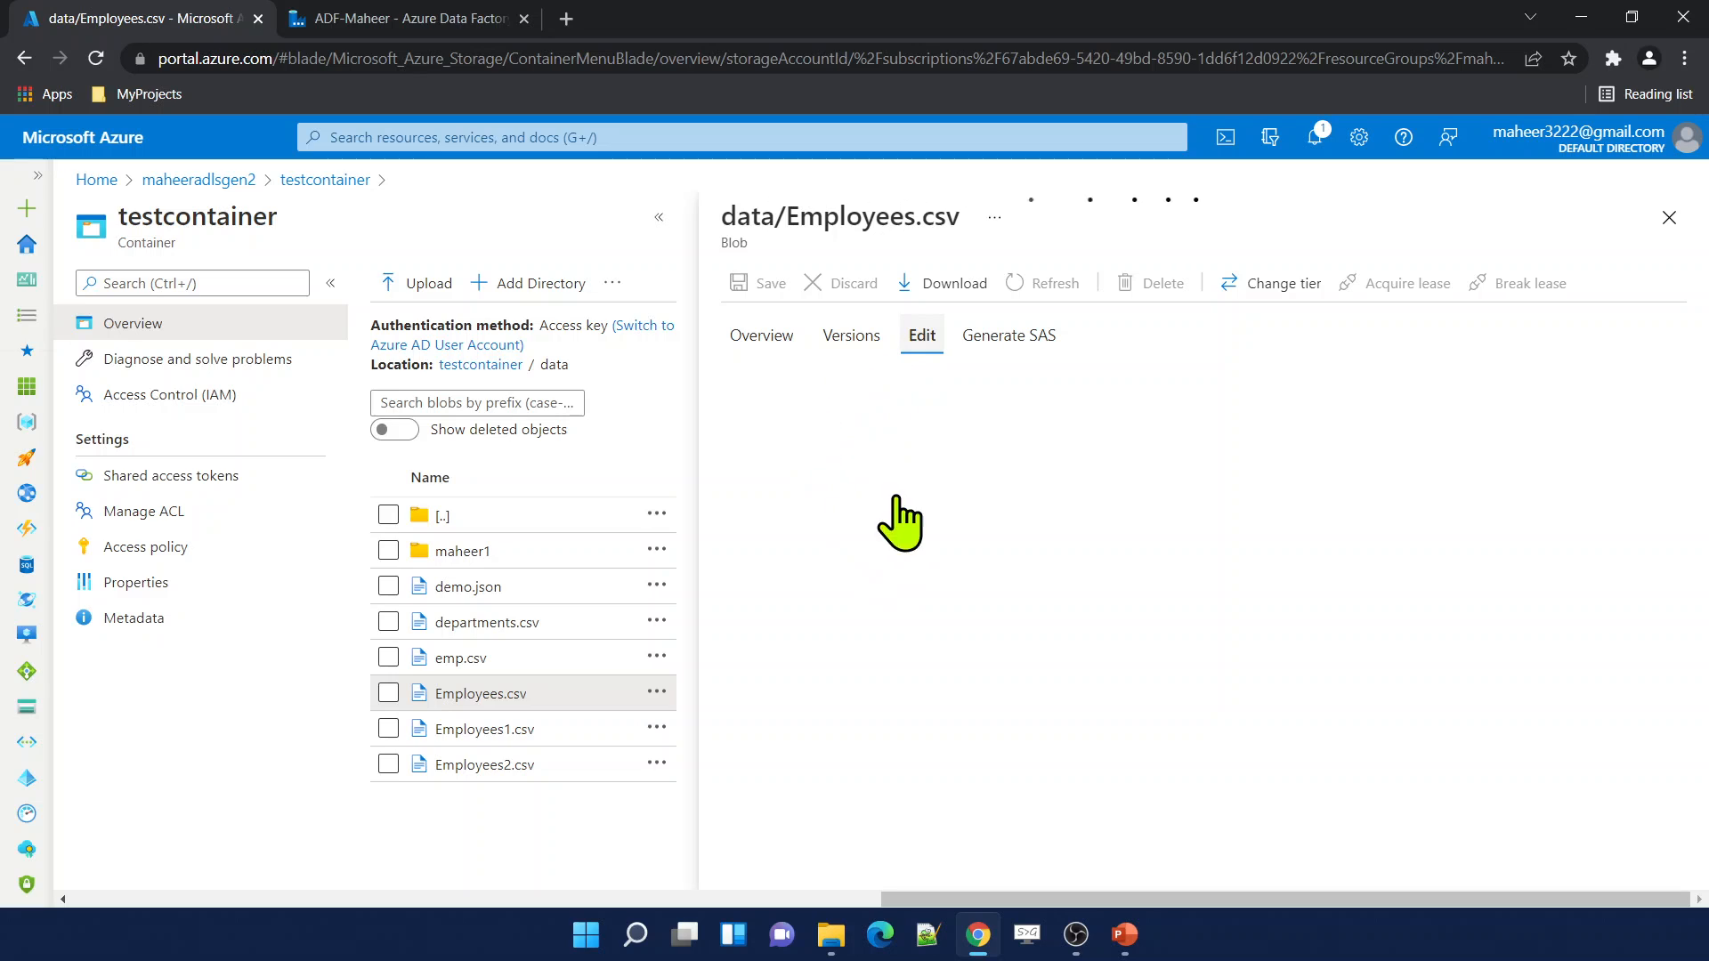
pyautogui.tripleClick(811, 378)
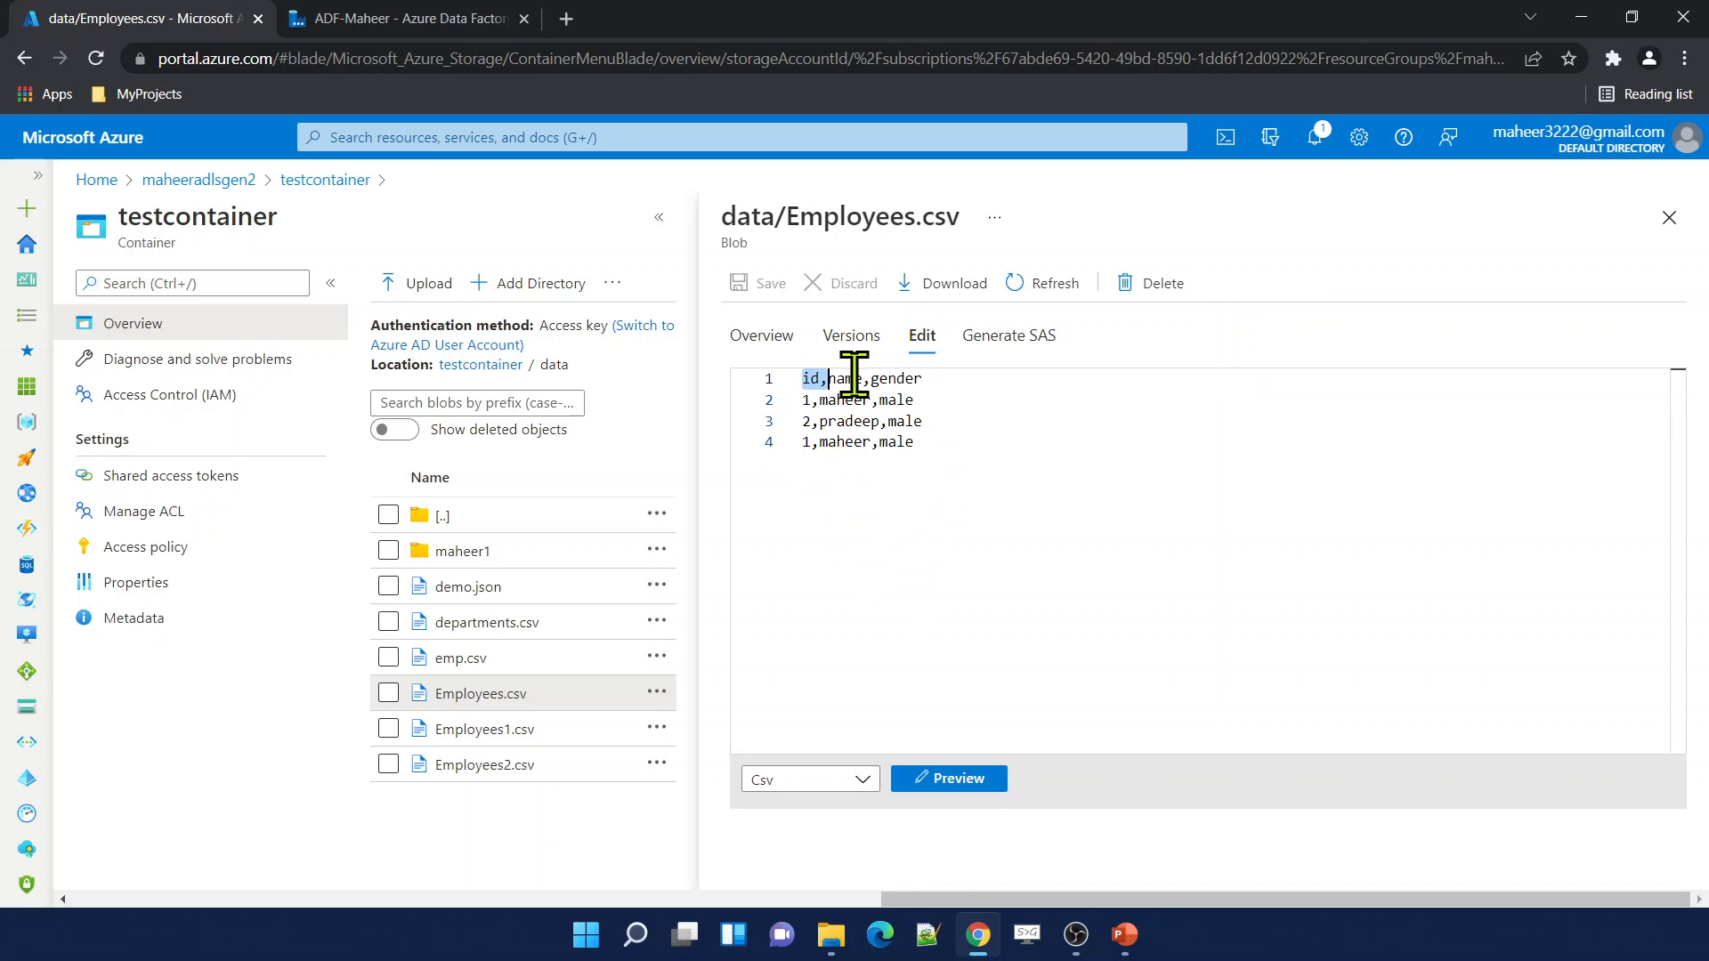
# Compare the rows of Employees.csv for duplicate id, name and gender values.
pyautogui.click(473, 21)
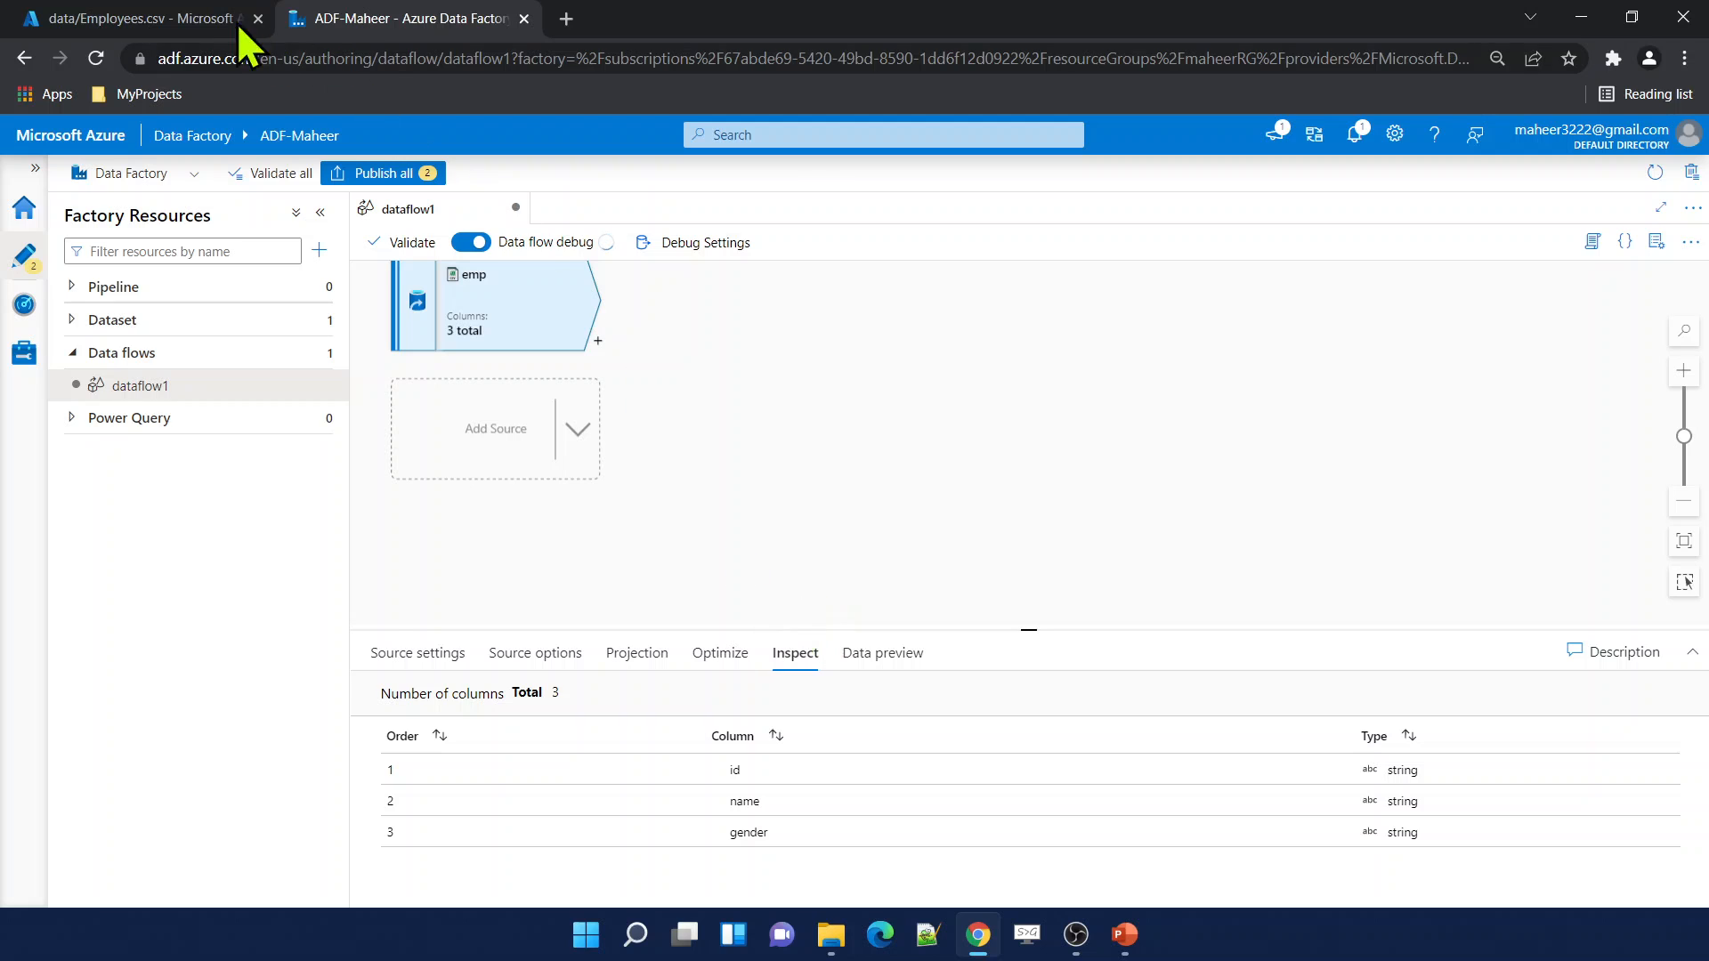
pyautogui.click(200, 19)
pyautogui.moveTo(862, 442); pyautogui.dragTo(803, 442)
pyautogui.click(983, 456)
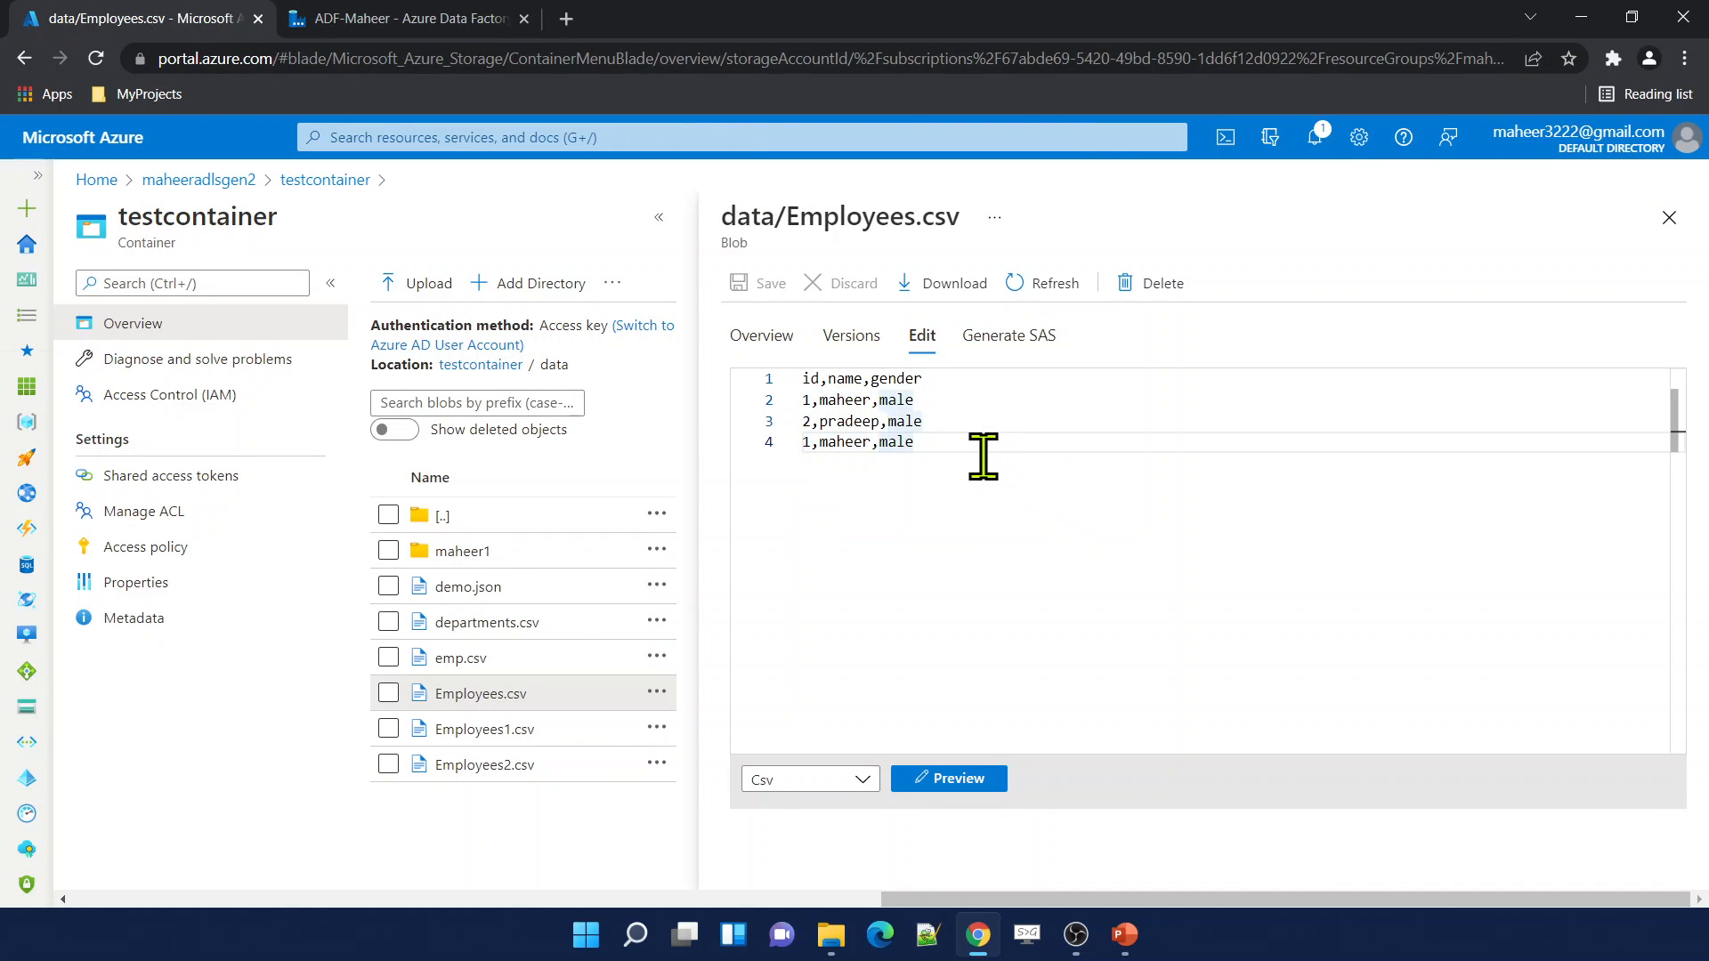
pyautogui.tripleClick(929, 448)
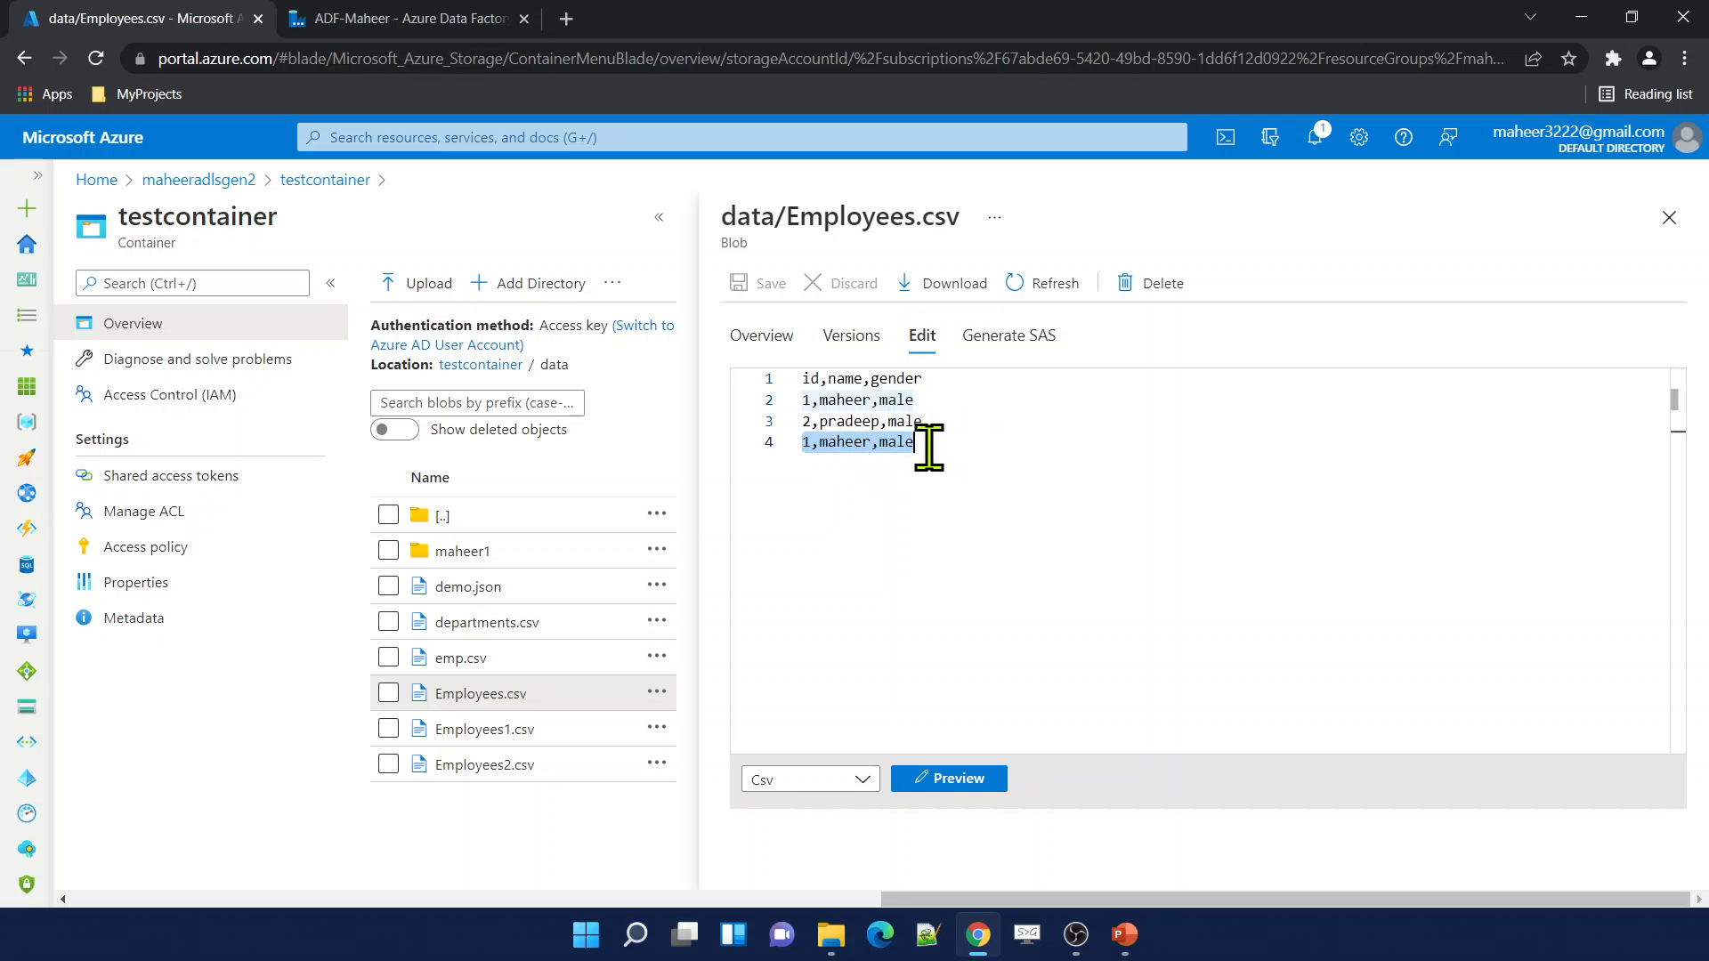
pyautogui.click(926, 398)
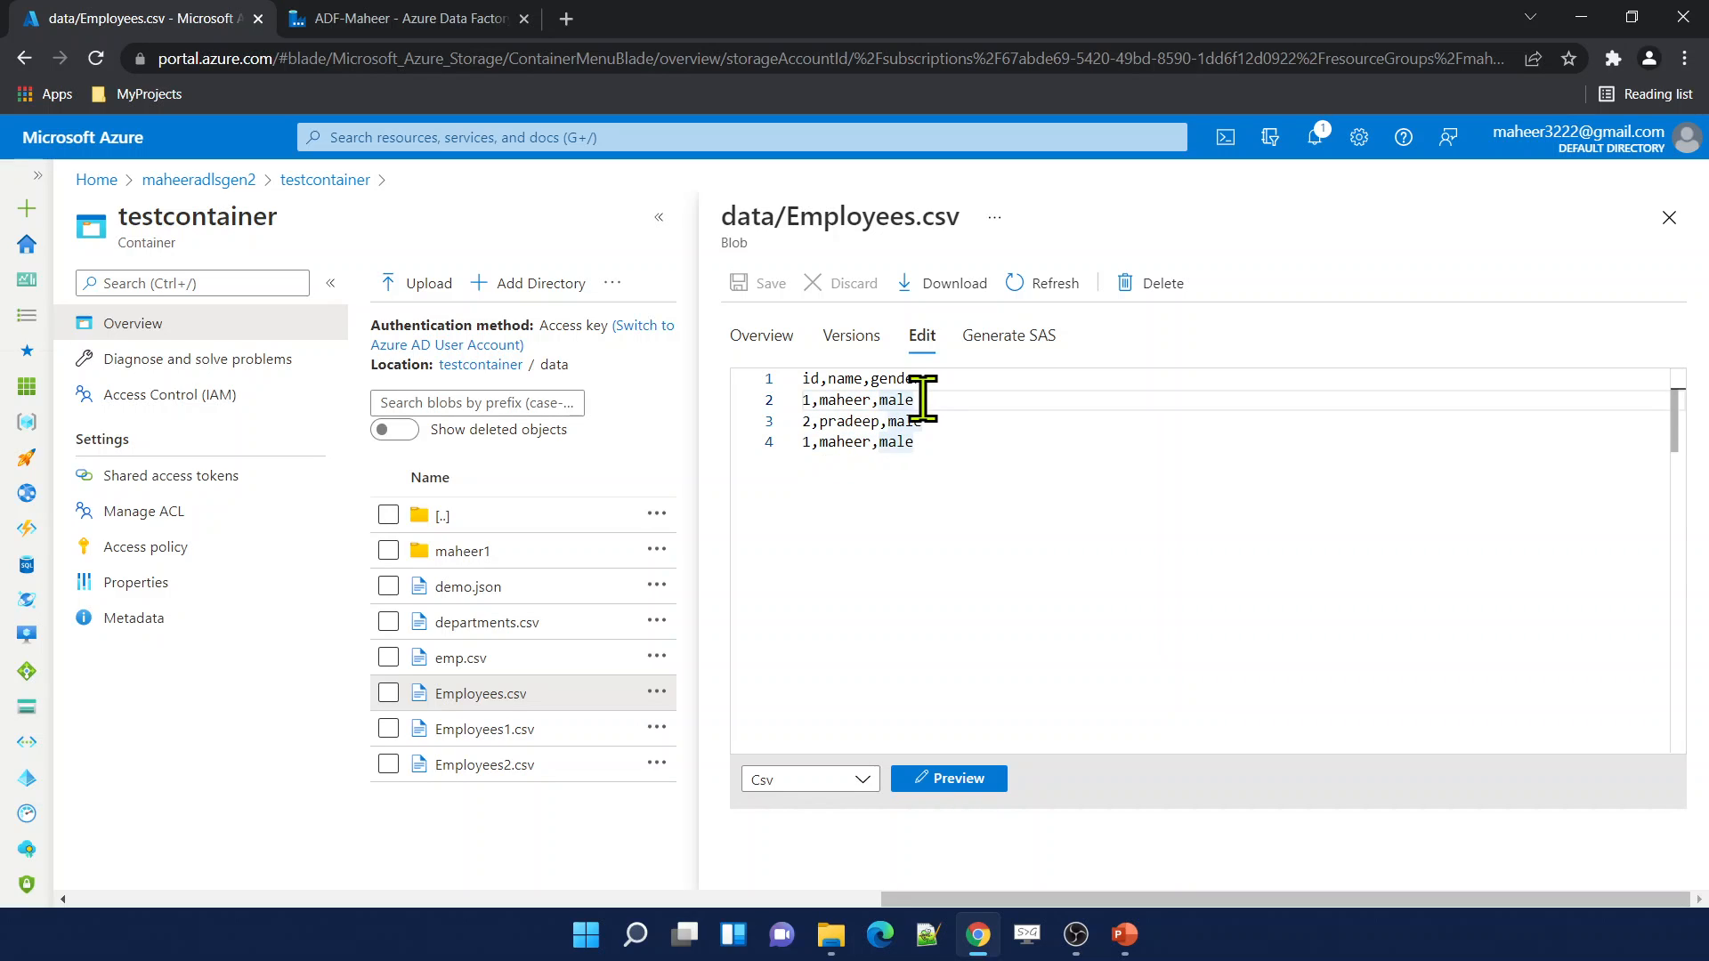
pyautogui.moveTo(925, 398); pyautogui.dragTo(816, 399)
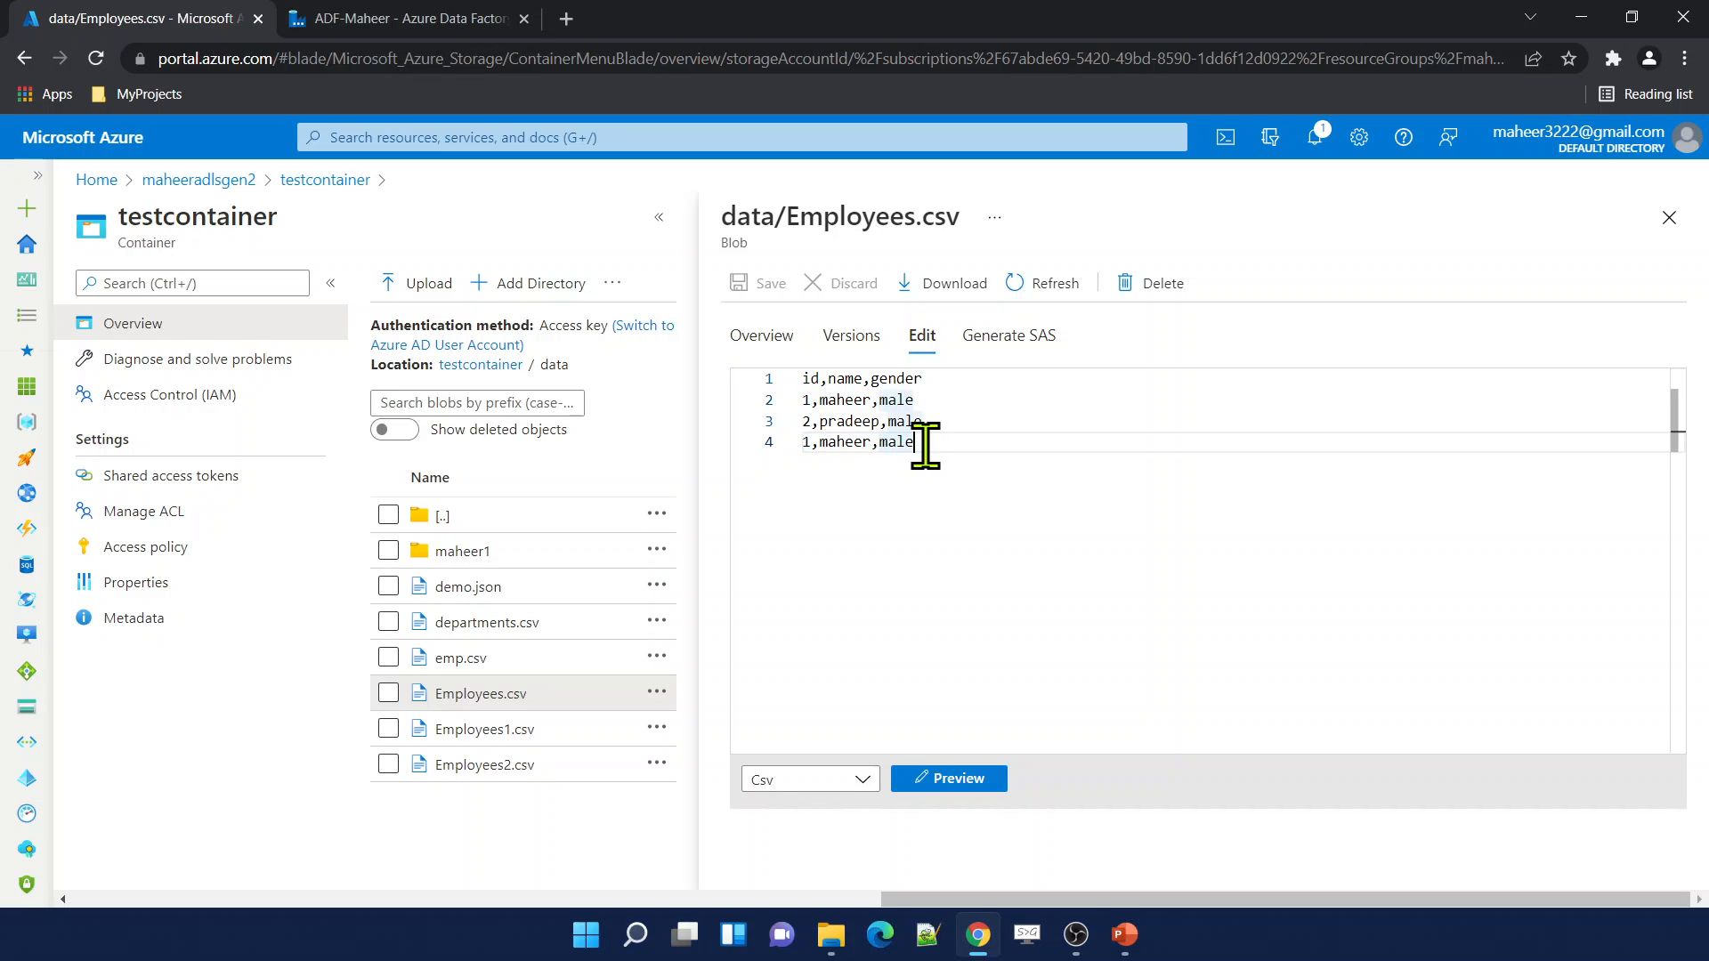
pyautogui.doubleClick(846, 443)
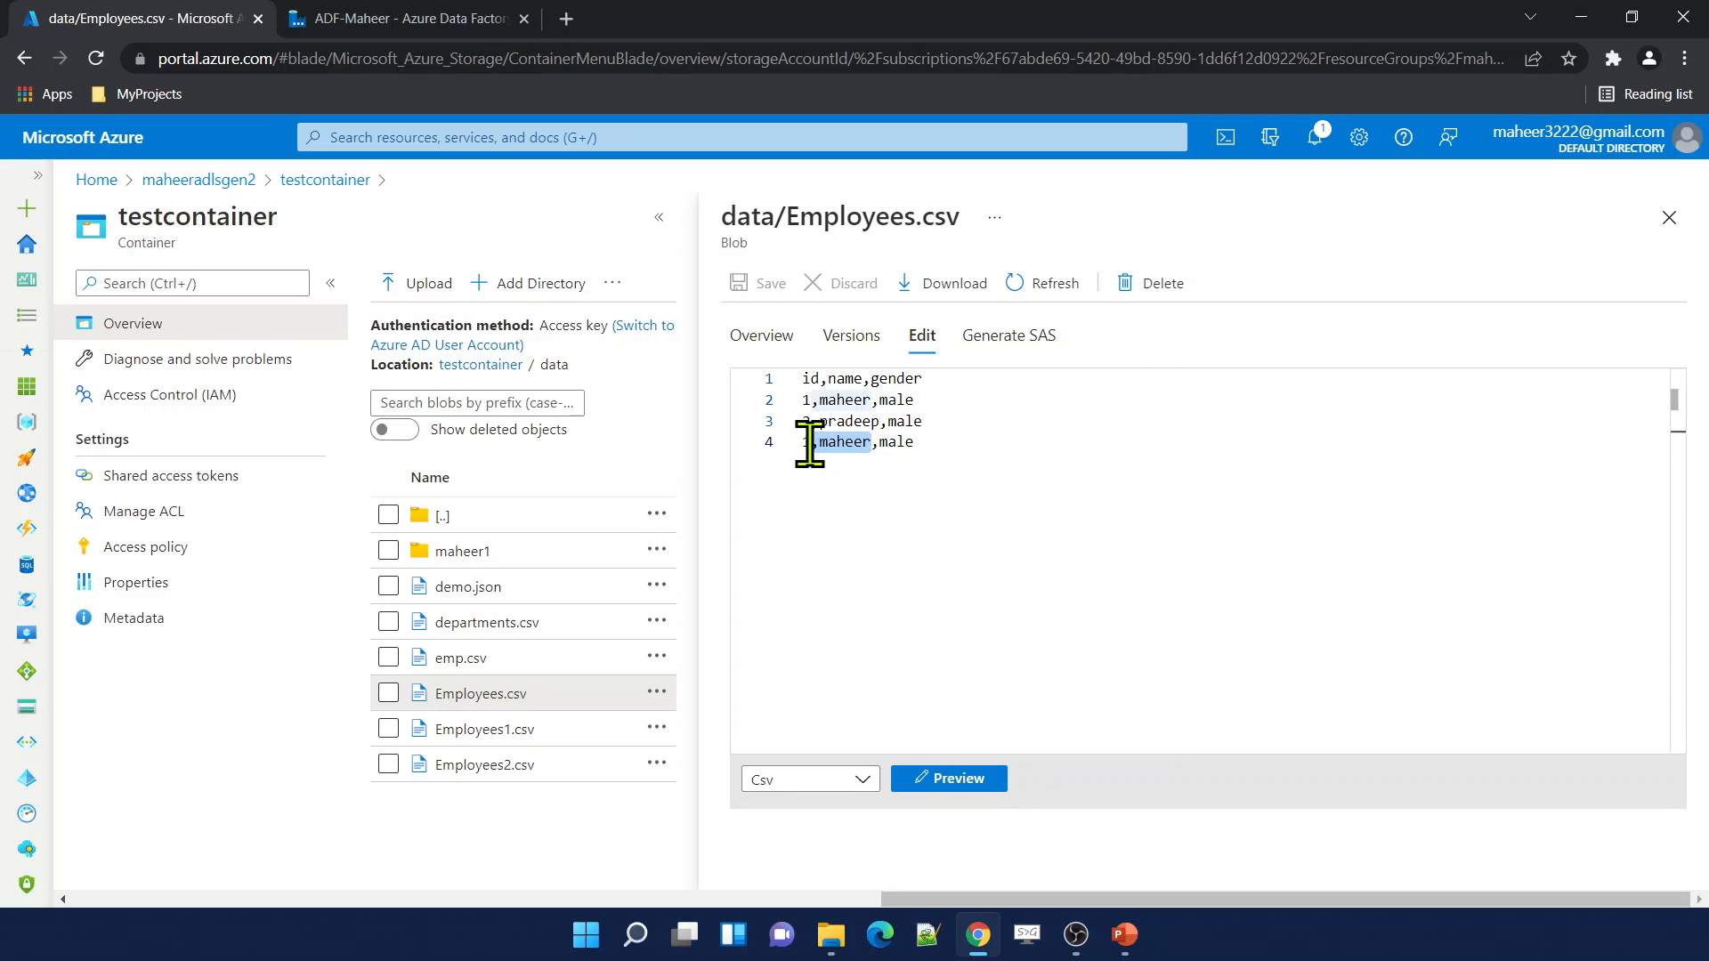
pyautogui.click(933, 441)
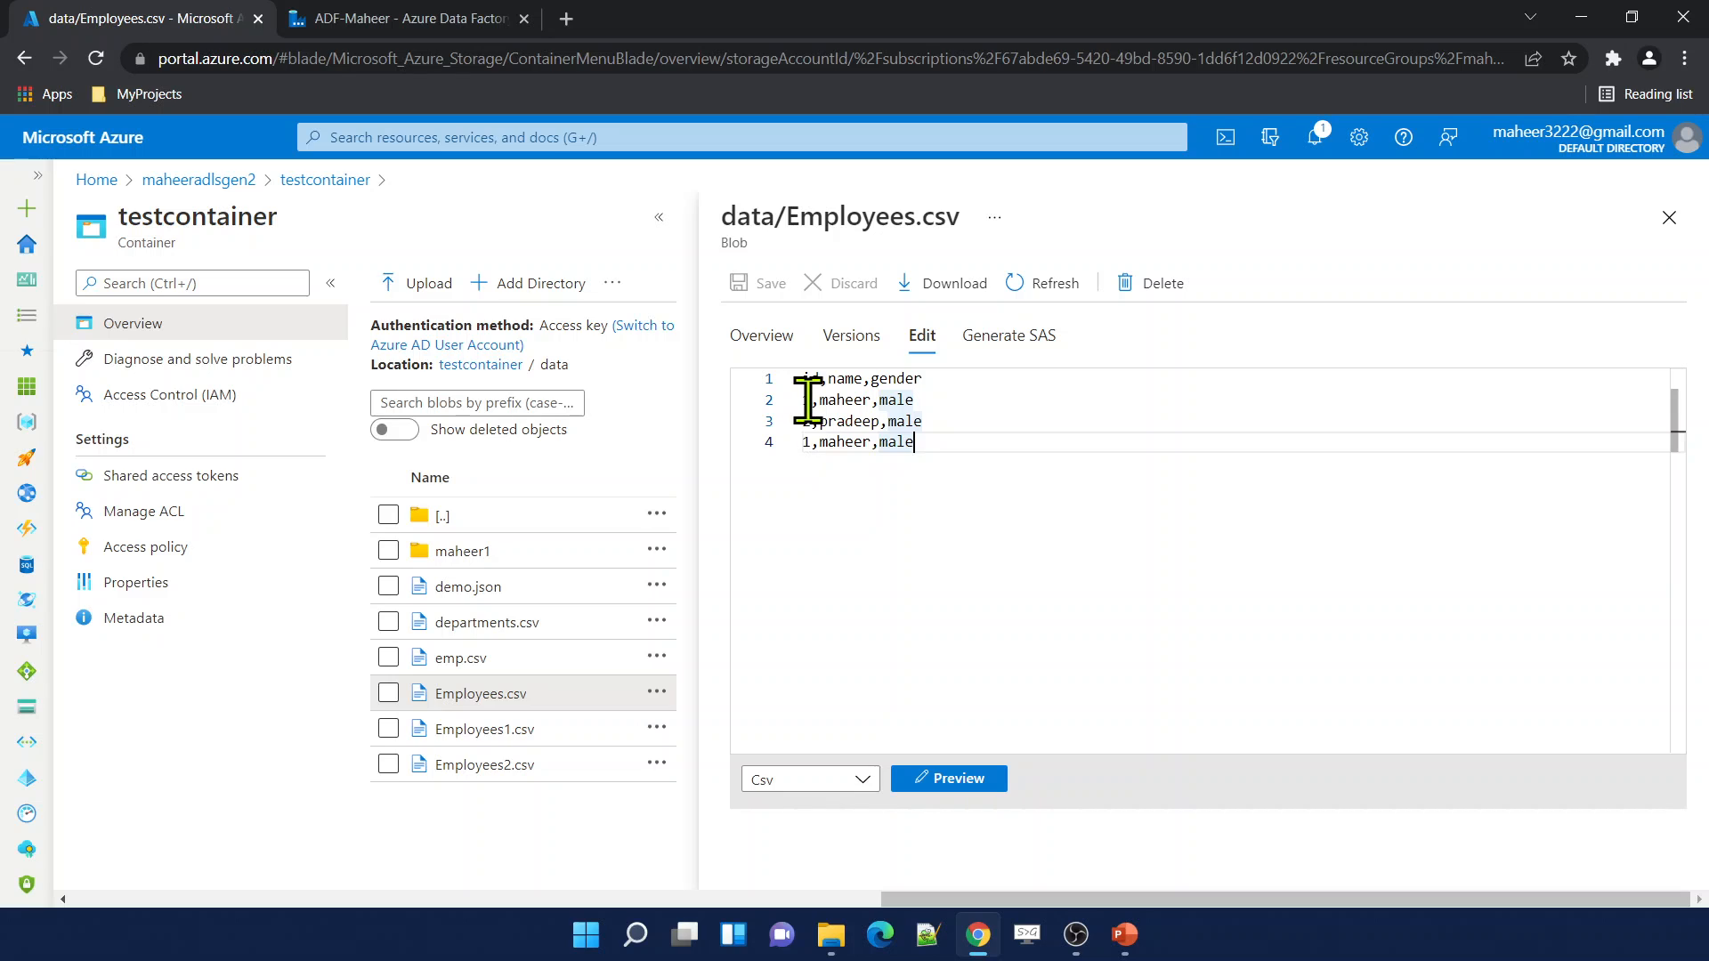
pyautogui.doubleClick(808, 400)
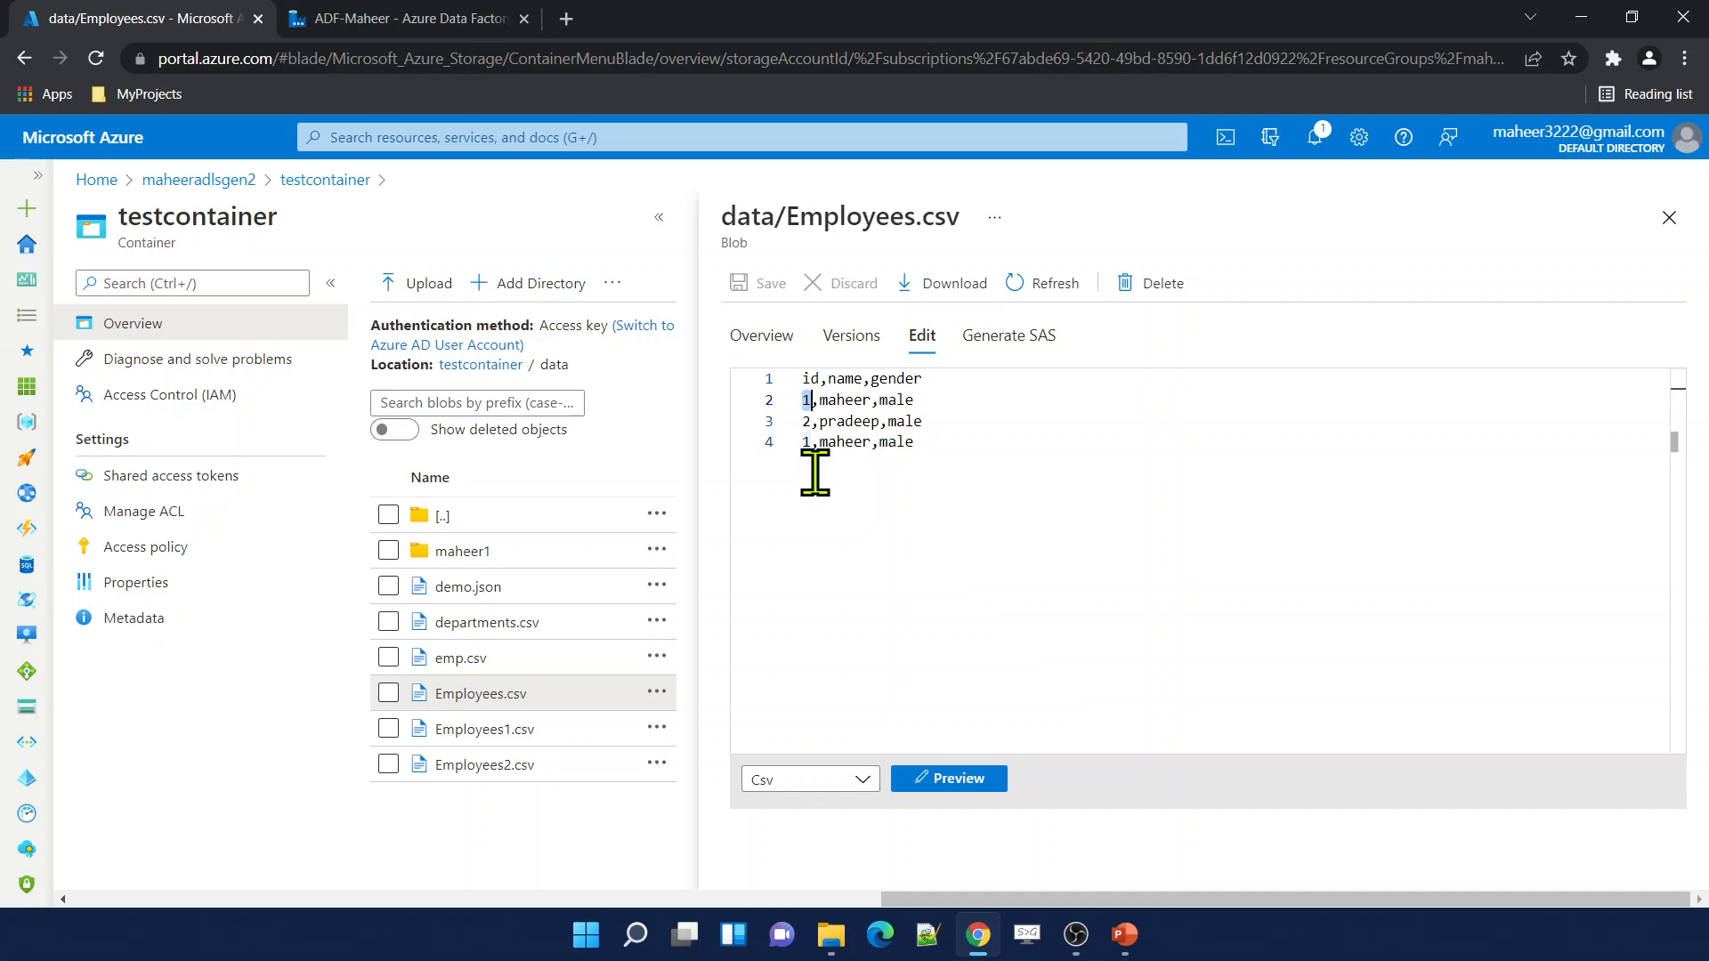
# Return to Azure Data Factory, add an Aggregate transformation after the emp source, and recheck the column headers in Employees.csv.
pyautogui.click(396, 19)
pyautogui.click(598, 342)
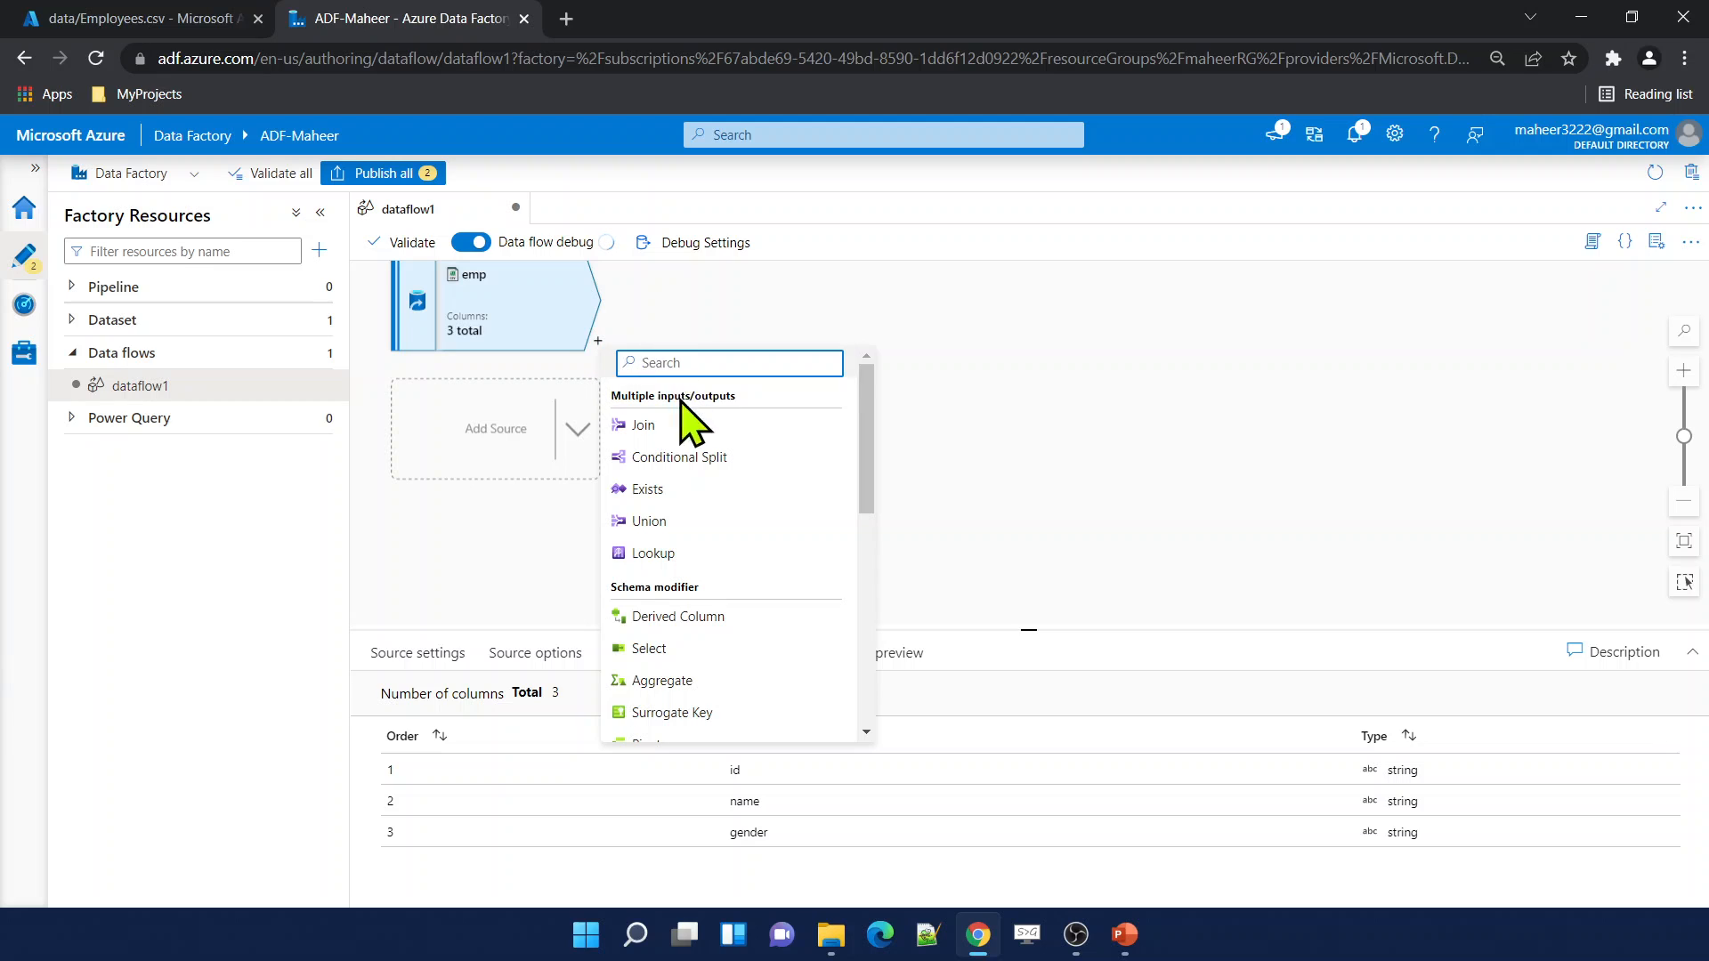
pyautogui.click(661, 681)
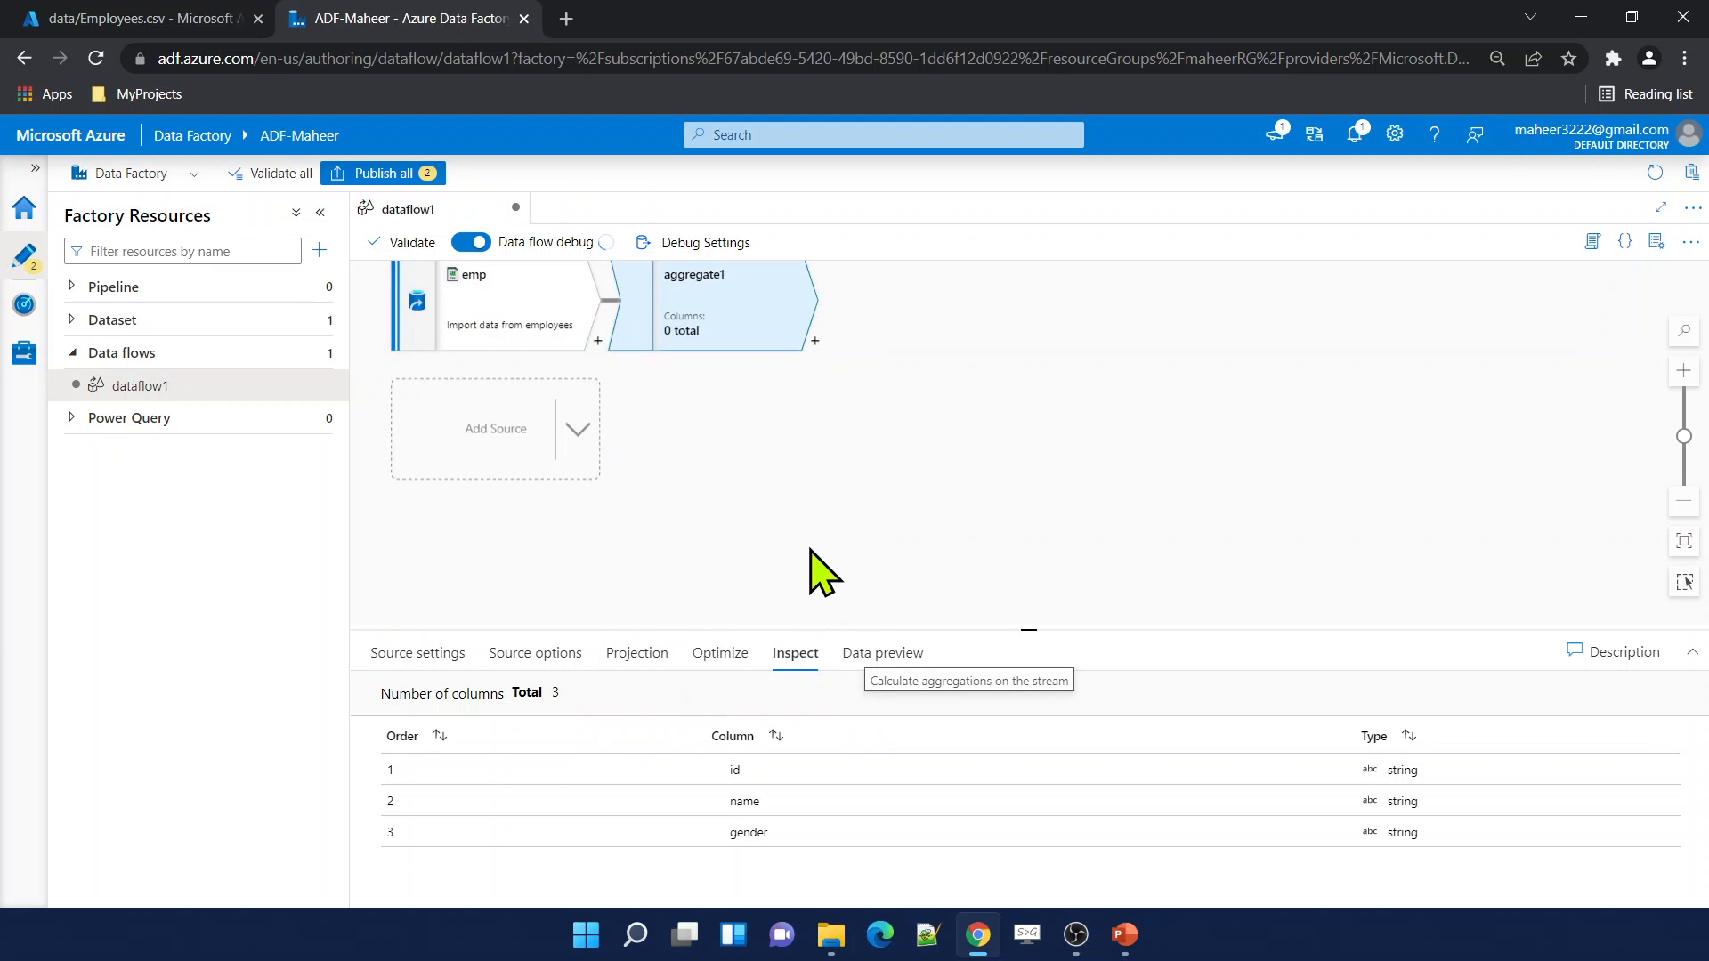
pyautogui.click(182, 27)
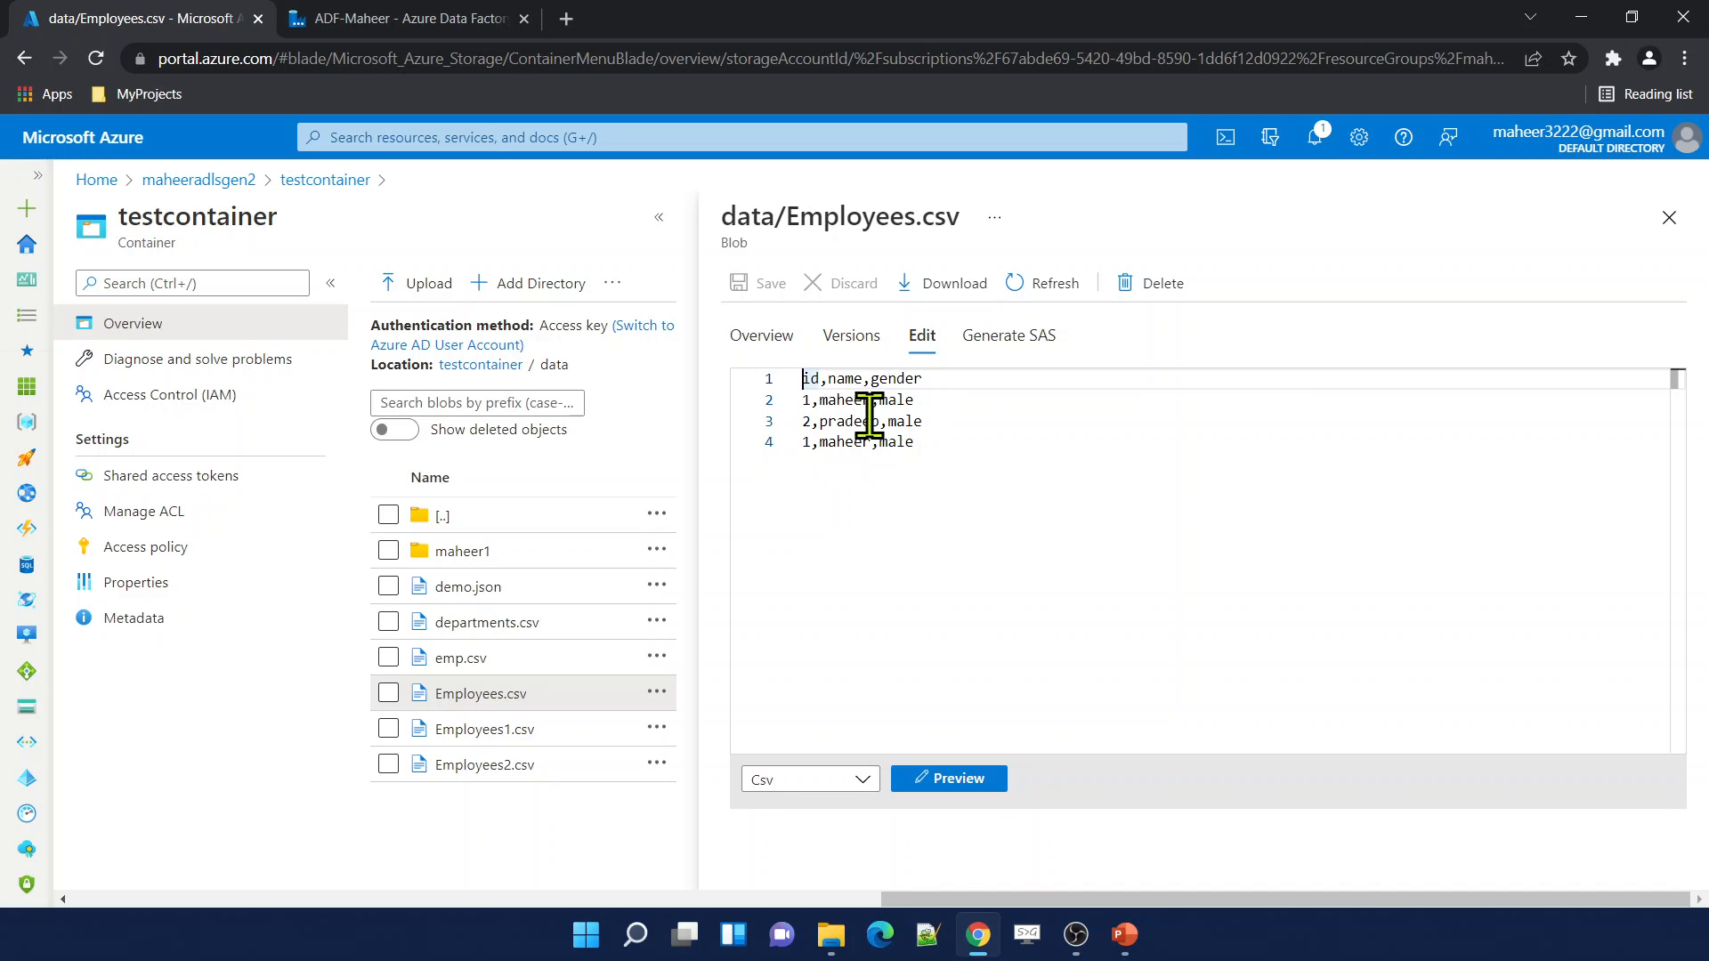
pyautogui.click(508, 13)
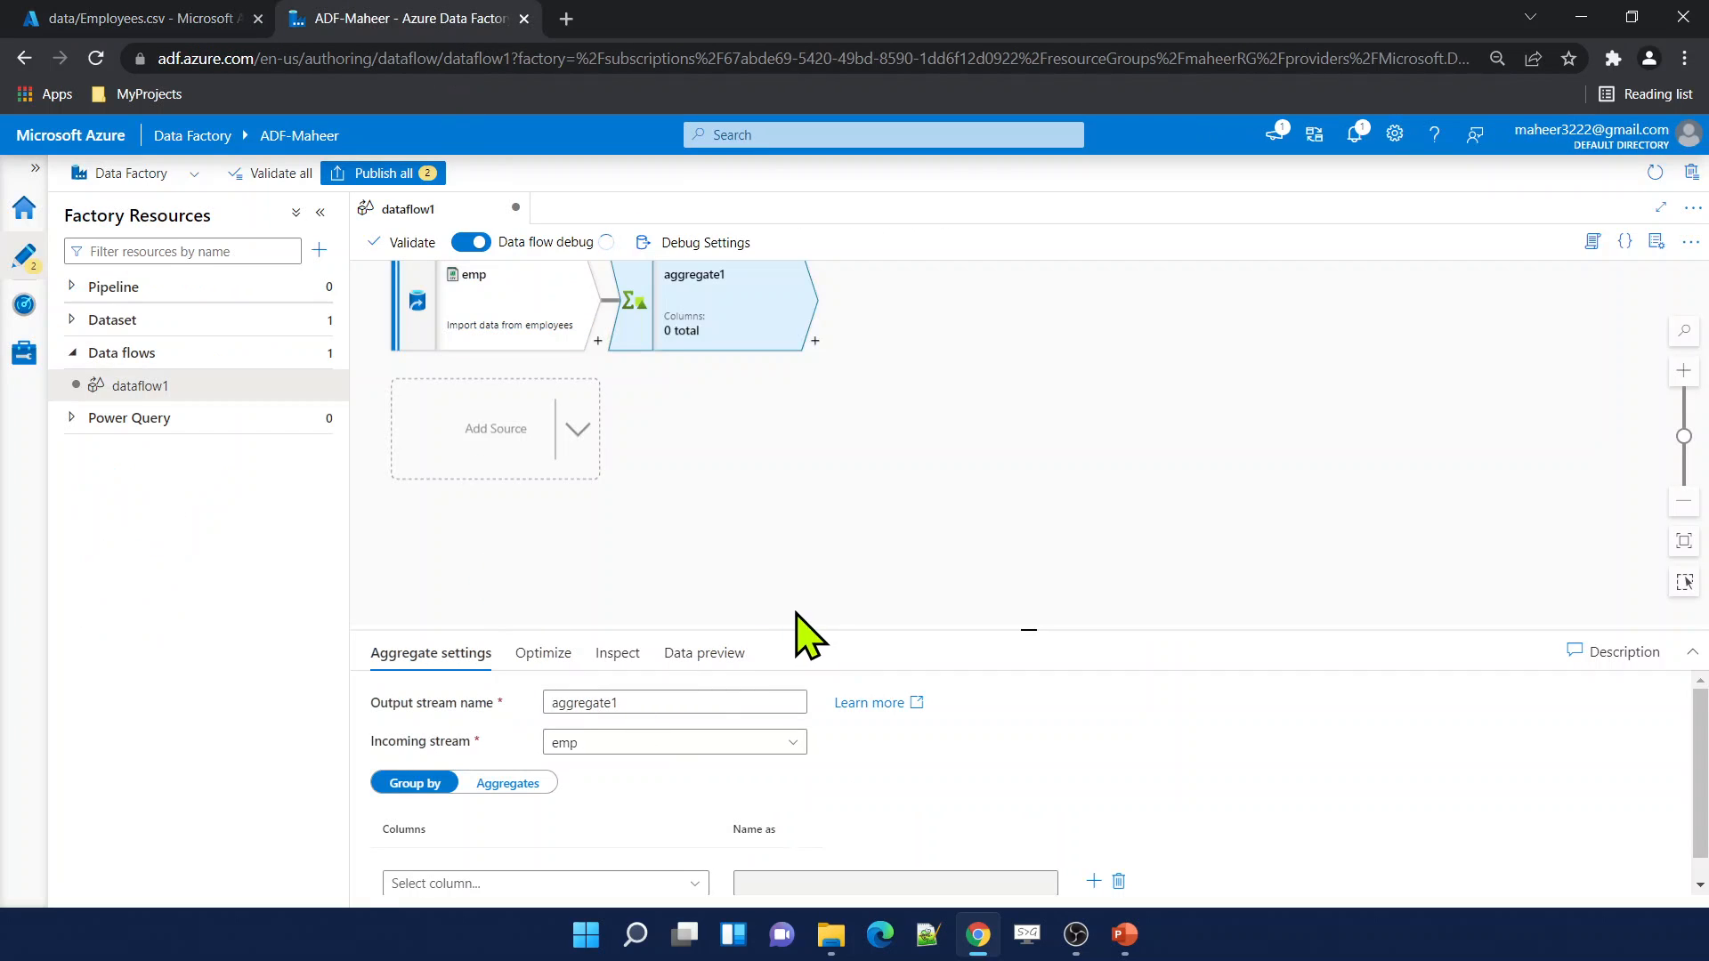
# Enlarge the Aggregate transformation's settings area and group by the id column.
pyautogui.moveTo(797, 625); pyautogui.dragTo(785, 360)
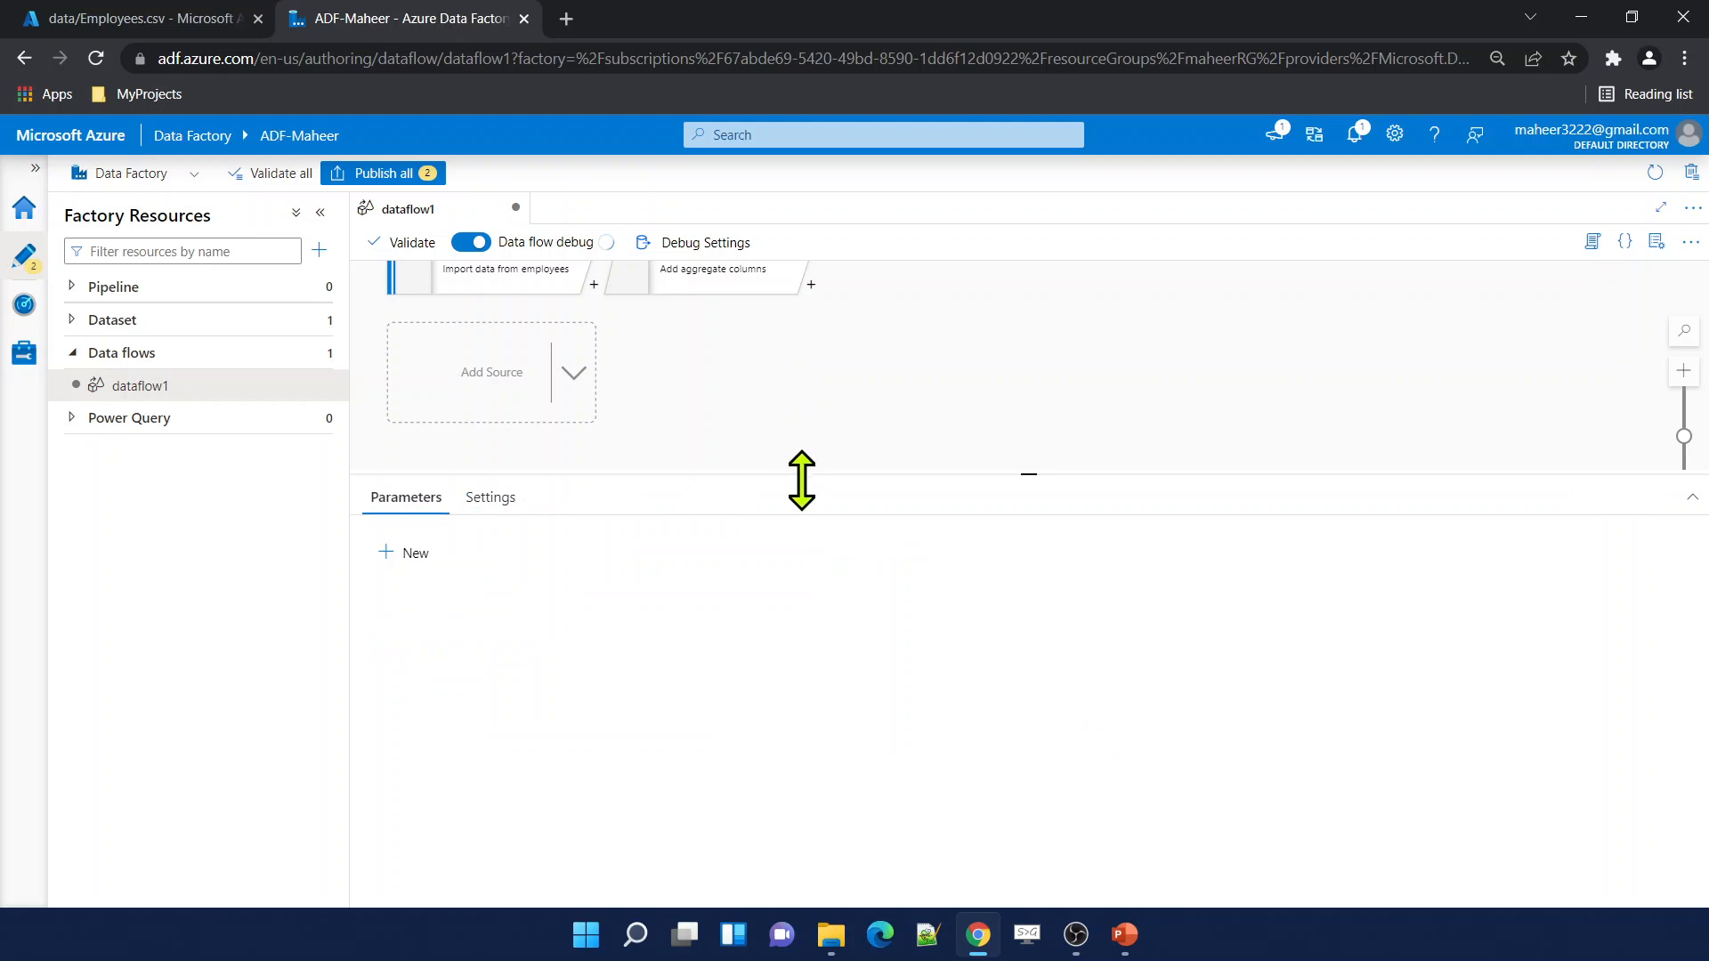
pyautogui.click(683, 283)
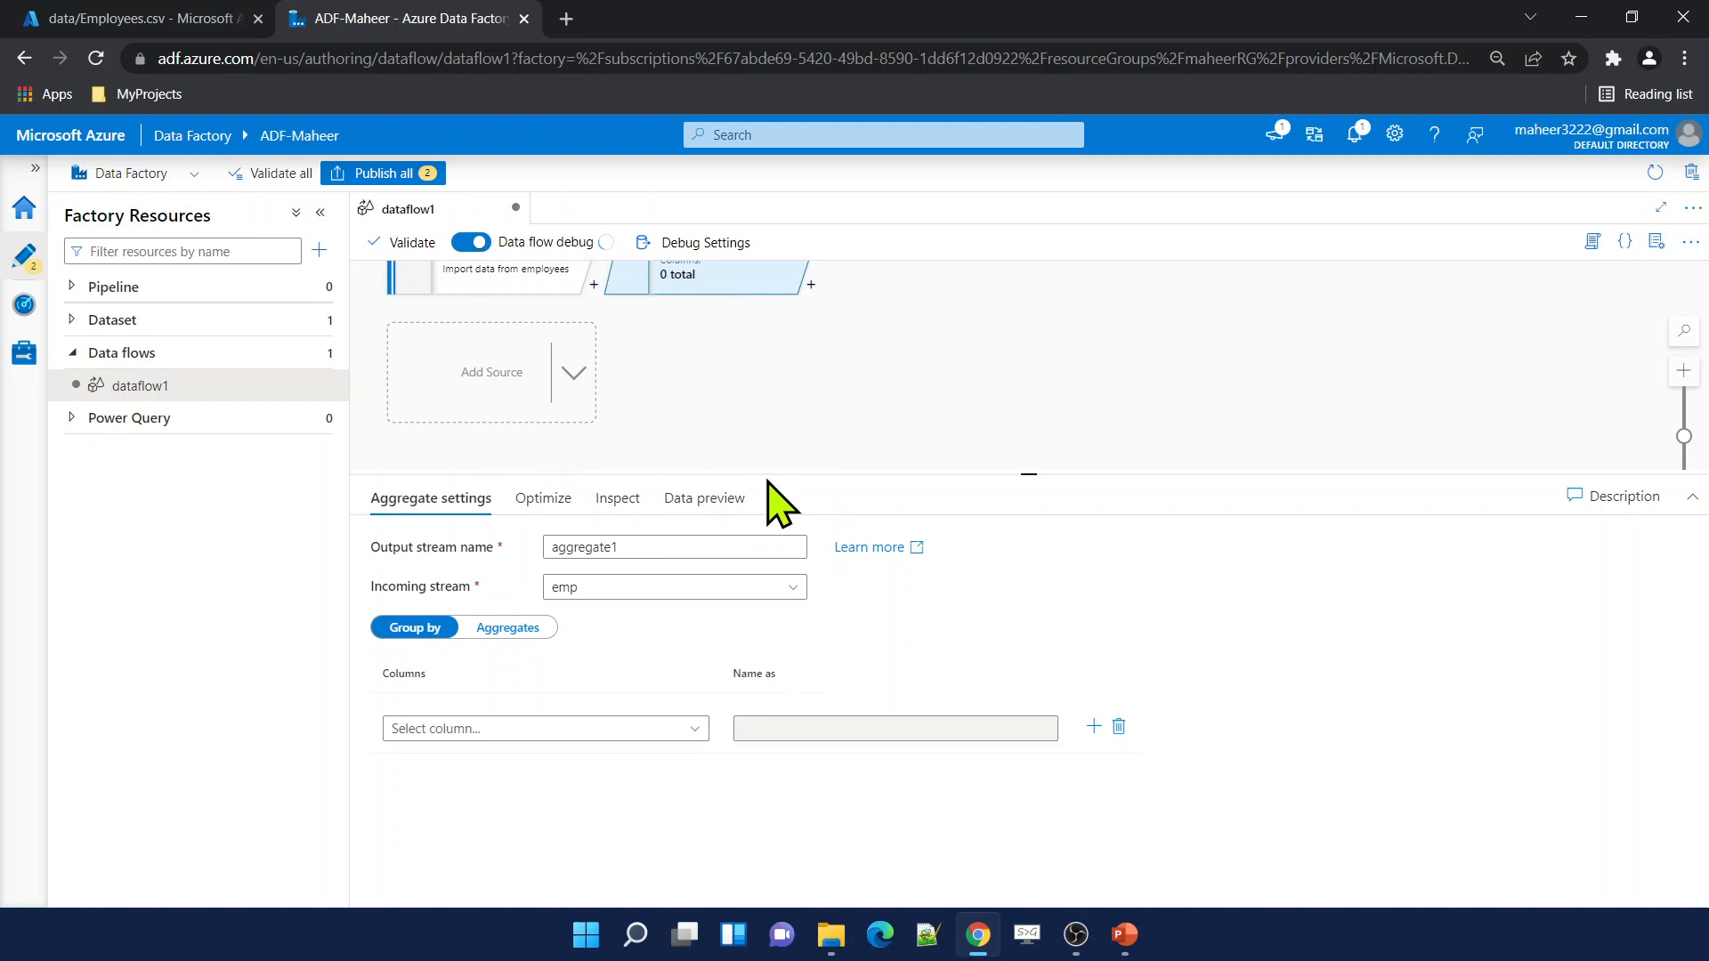
pyautogui.moveTo(770, 455); pyautogui.dragTo(776, 326)
pyautogui.click(612, 601)
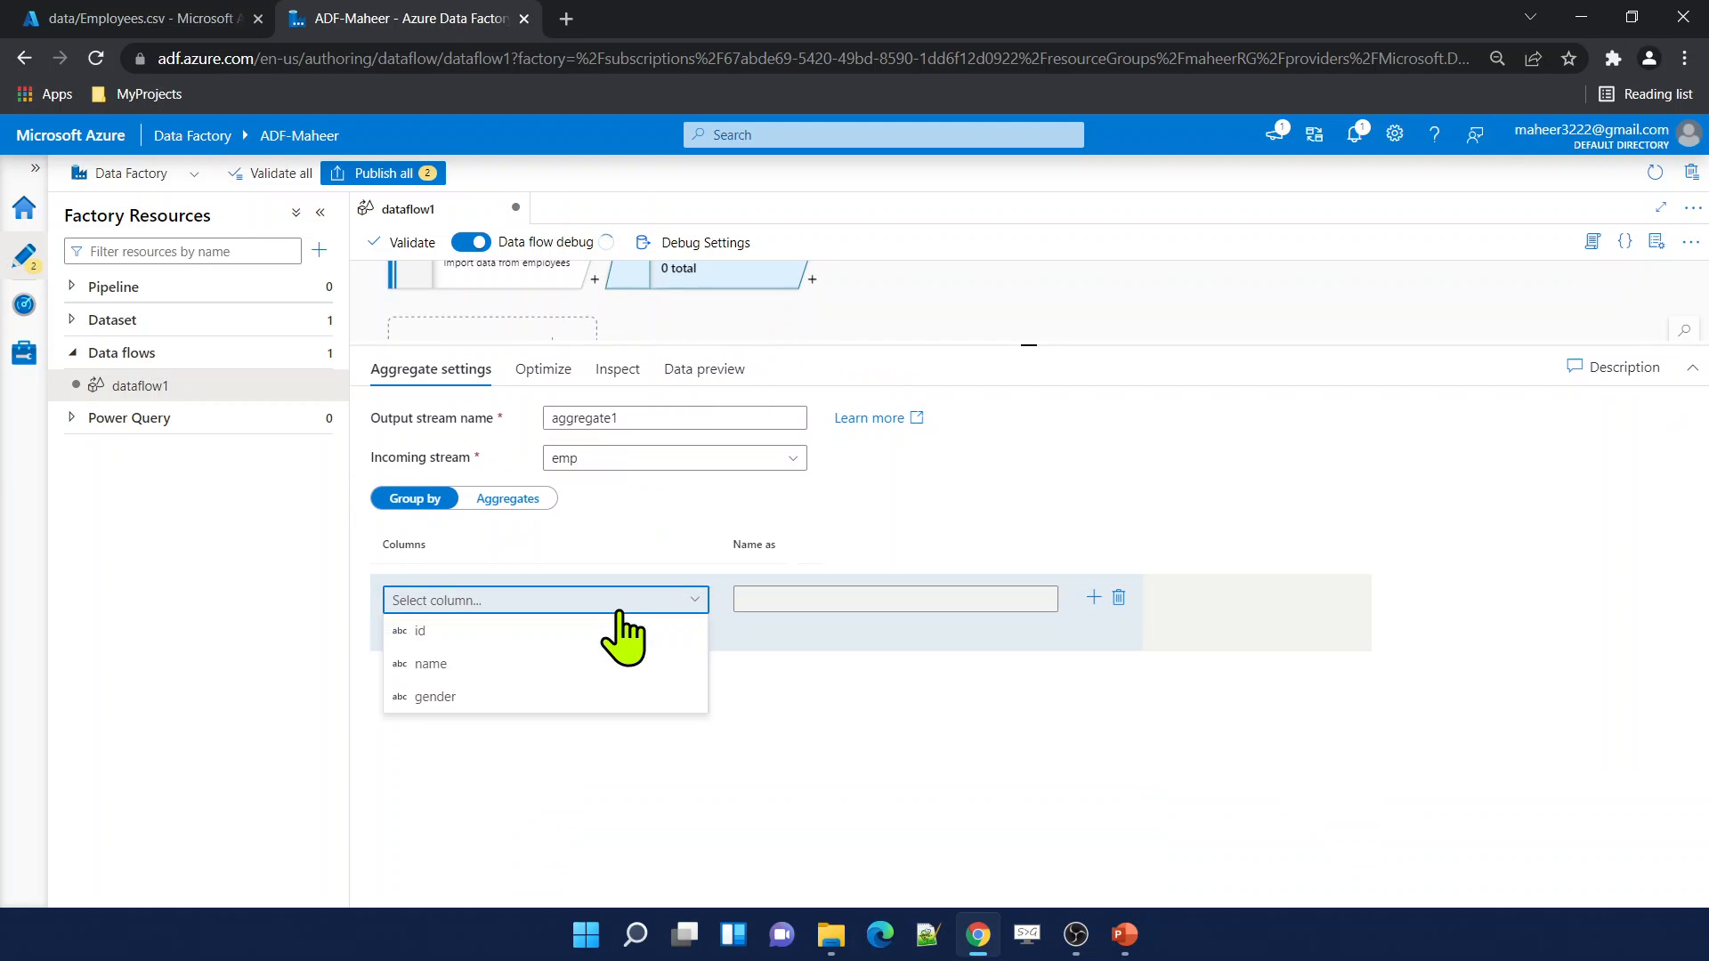
pyautogui.click(540, 632)
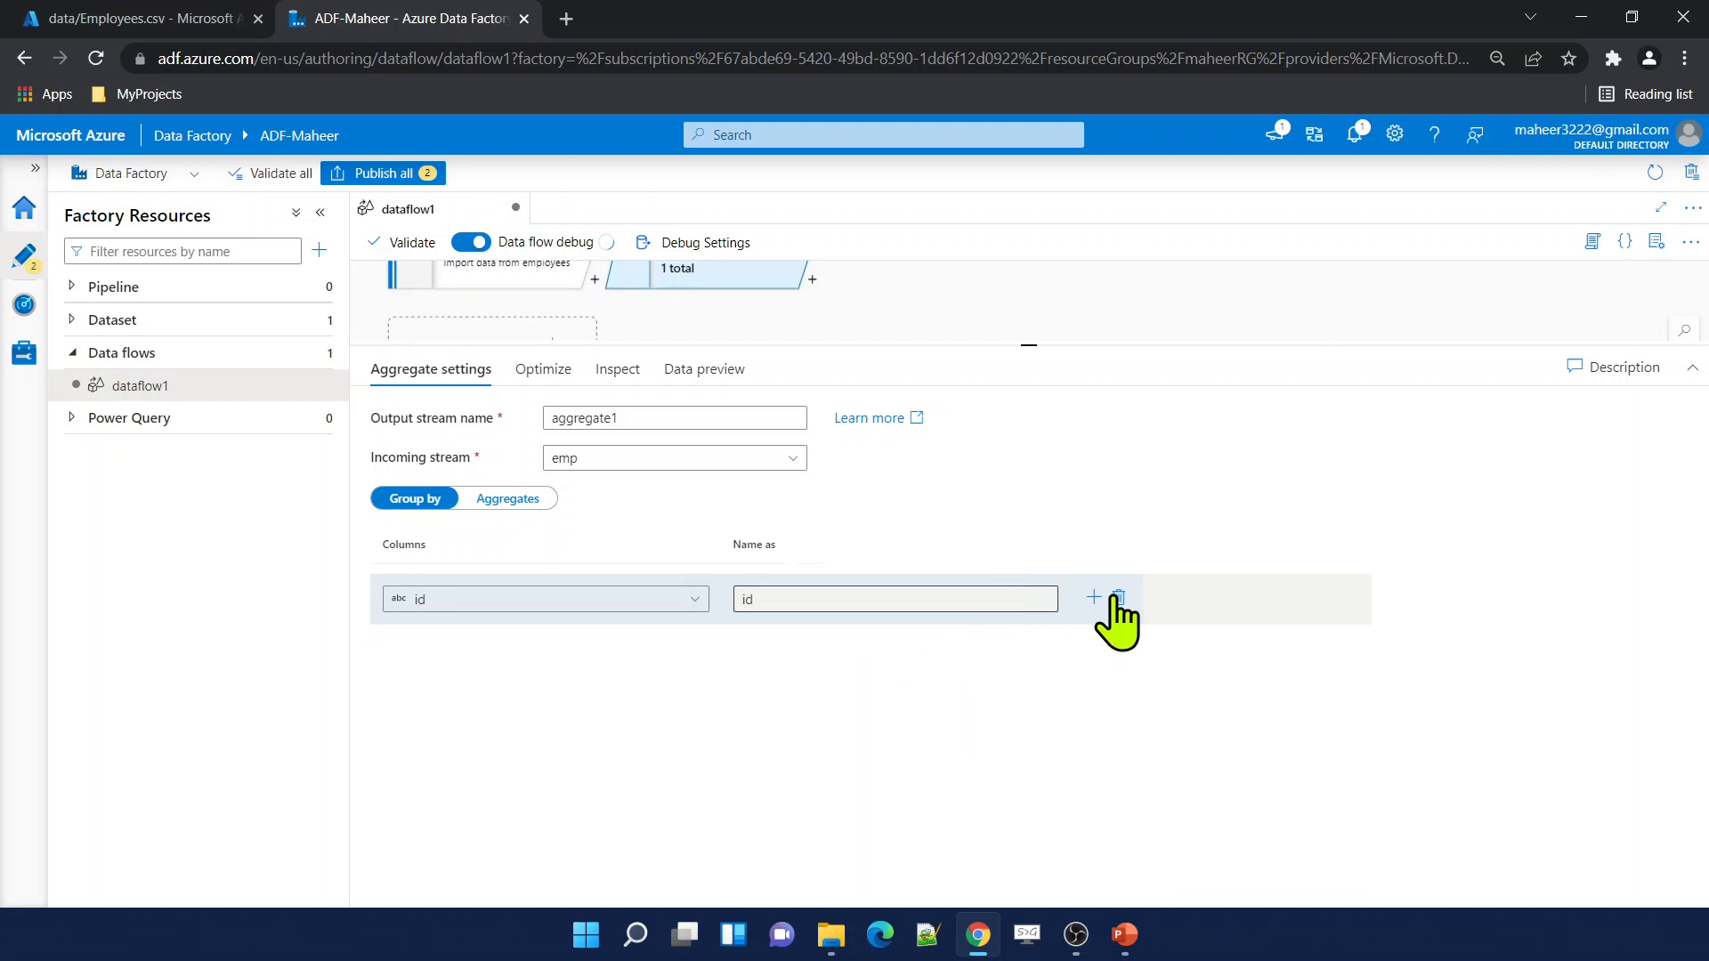
# Add the name and gender columns to the Aggregate transformation's group-by columns.
pyautogui.click(1093, 598)
pyautogui.click(634, 661)
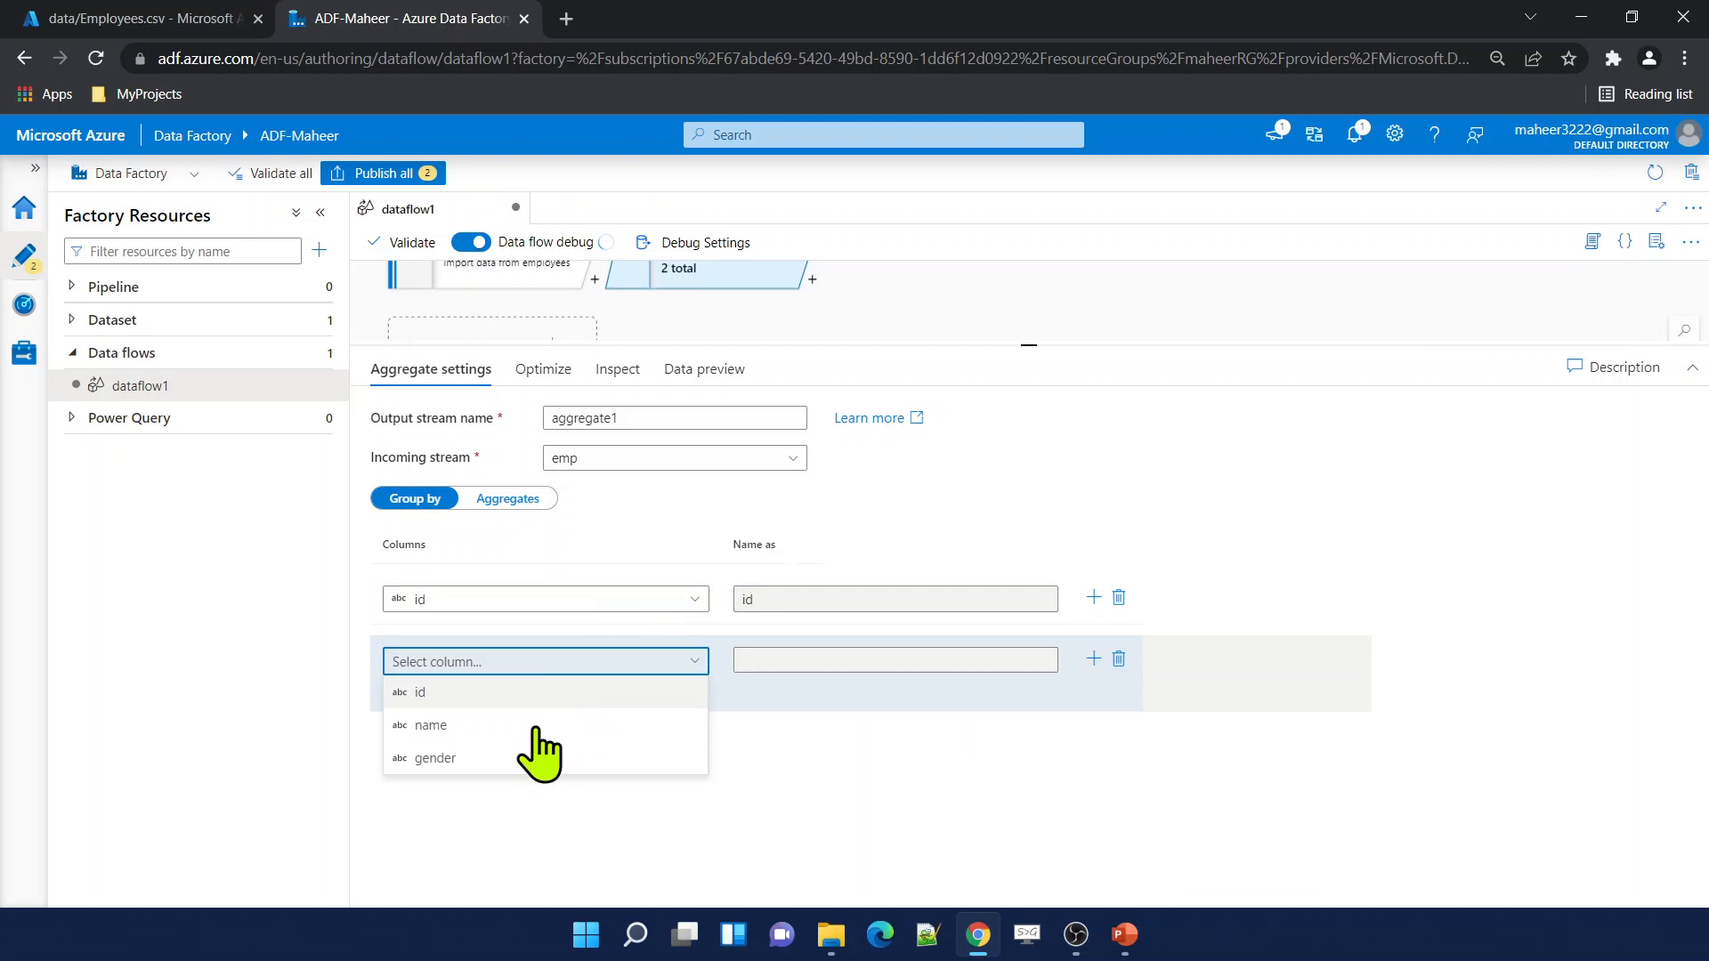
pyautogui.click(537, 726)
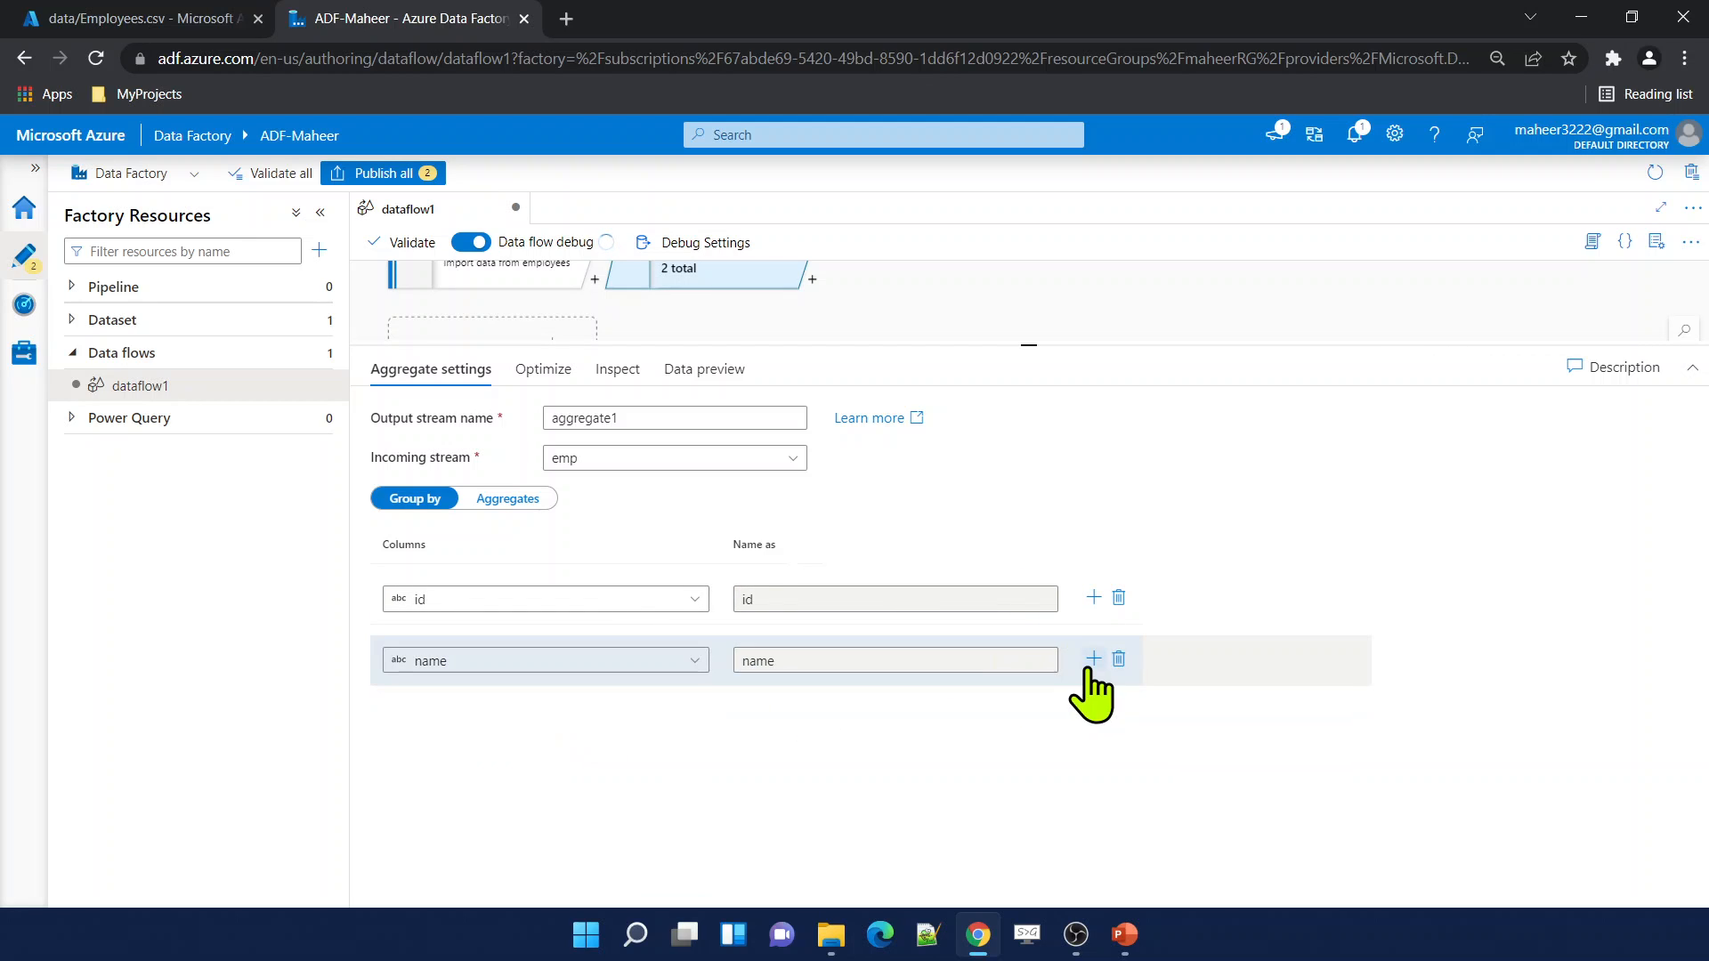
pyautogui.click(1092, 659)
pyautogui.click(656, 725)
pyautogui.click(591, 818)
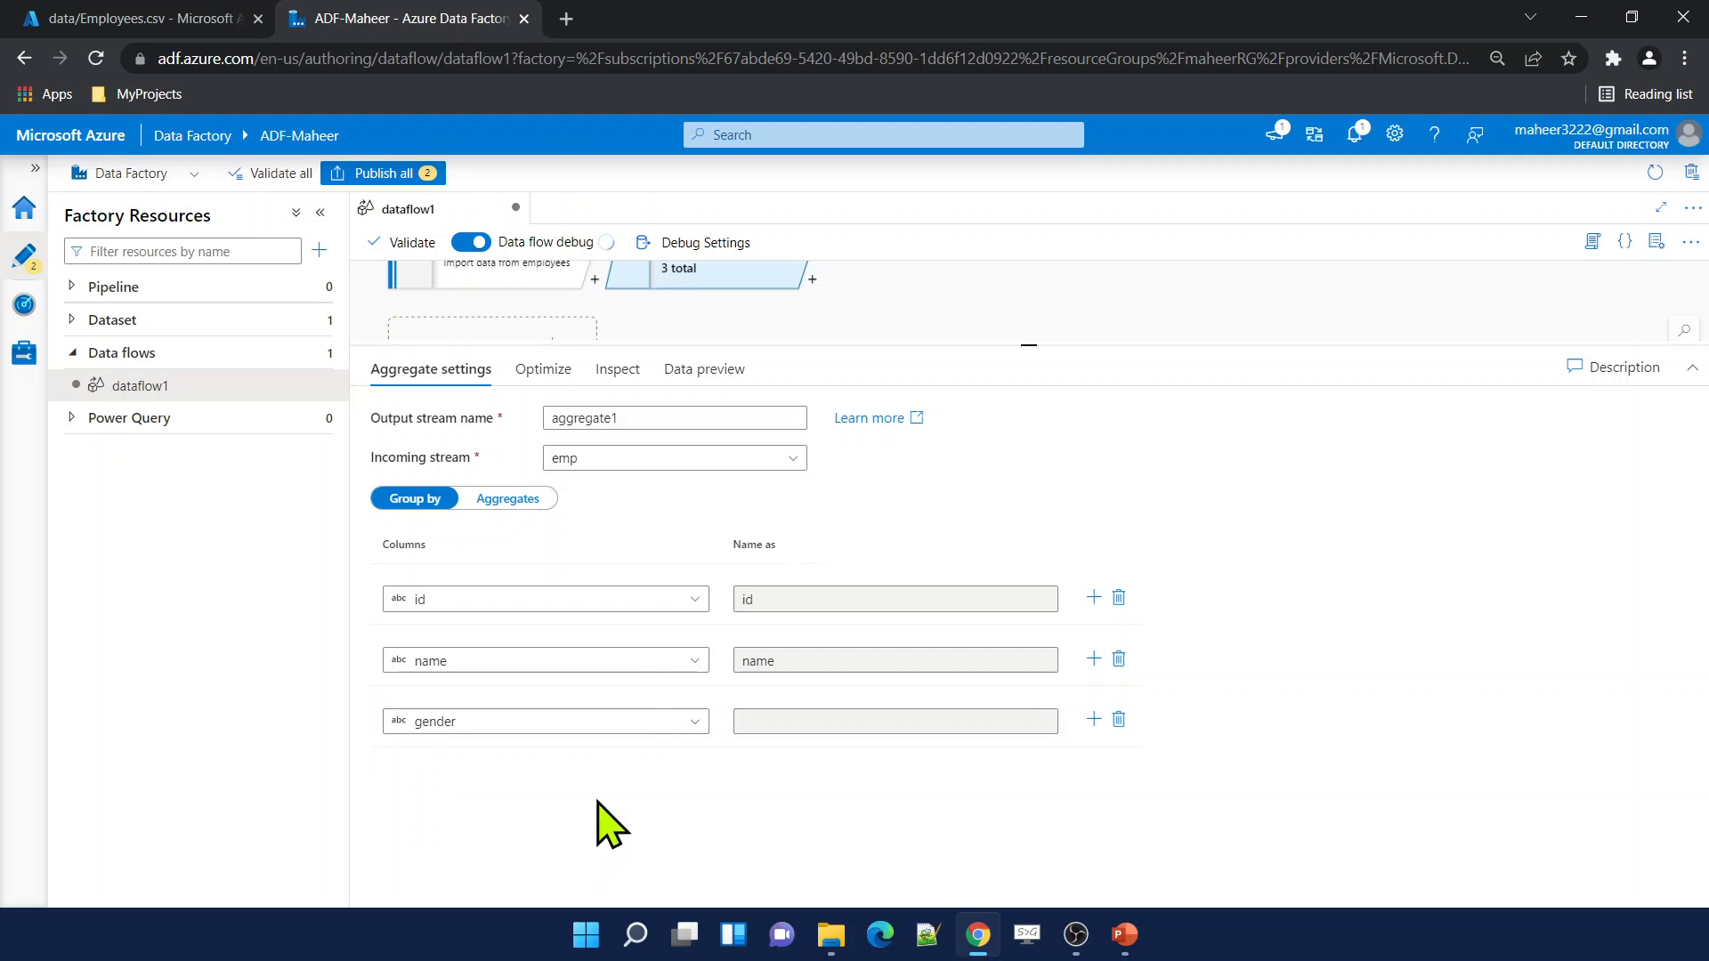
# Add an aggregate column named count with the expression count() to aggregate1 and save the expression.
pyautogui.click(525, 500)
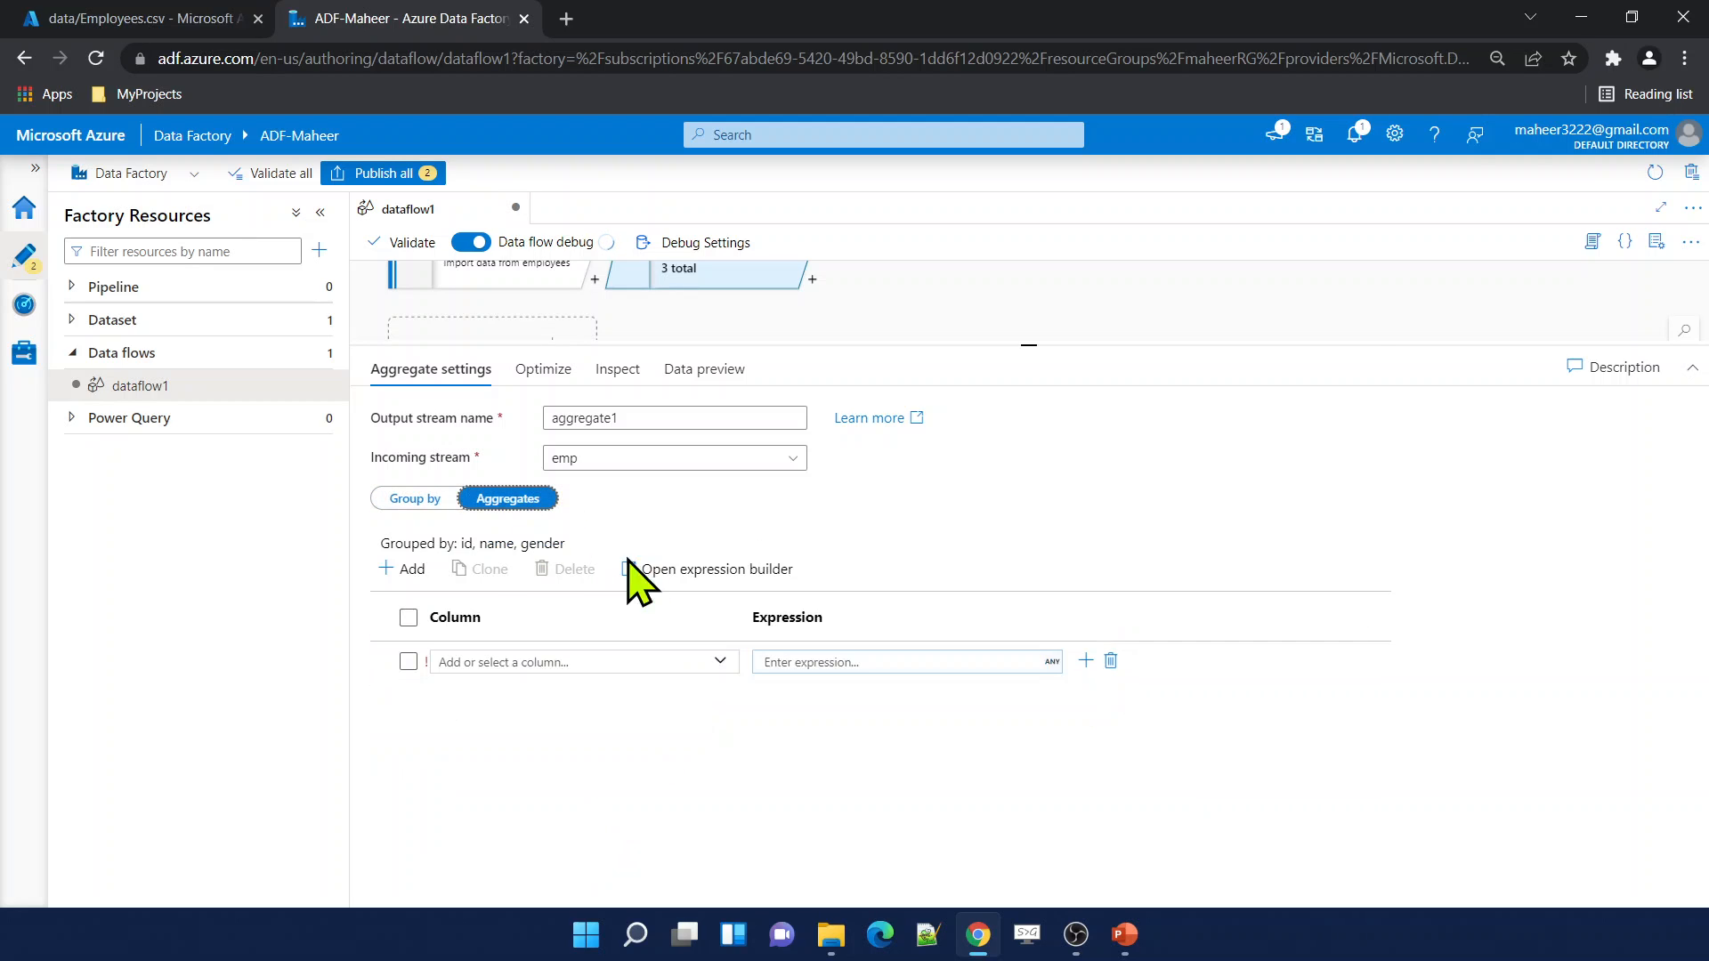
pyautogui.click(589, 663)
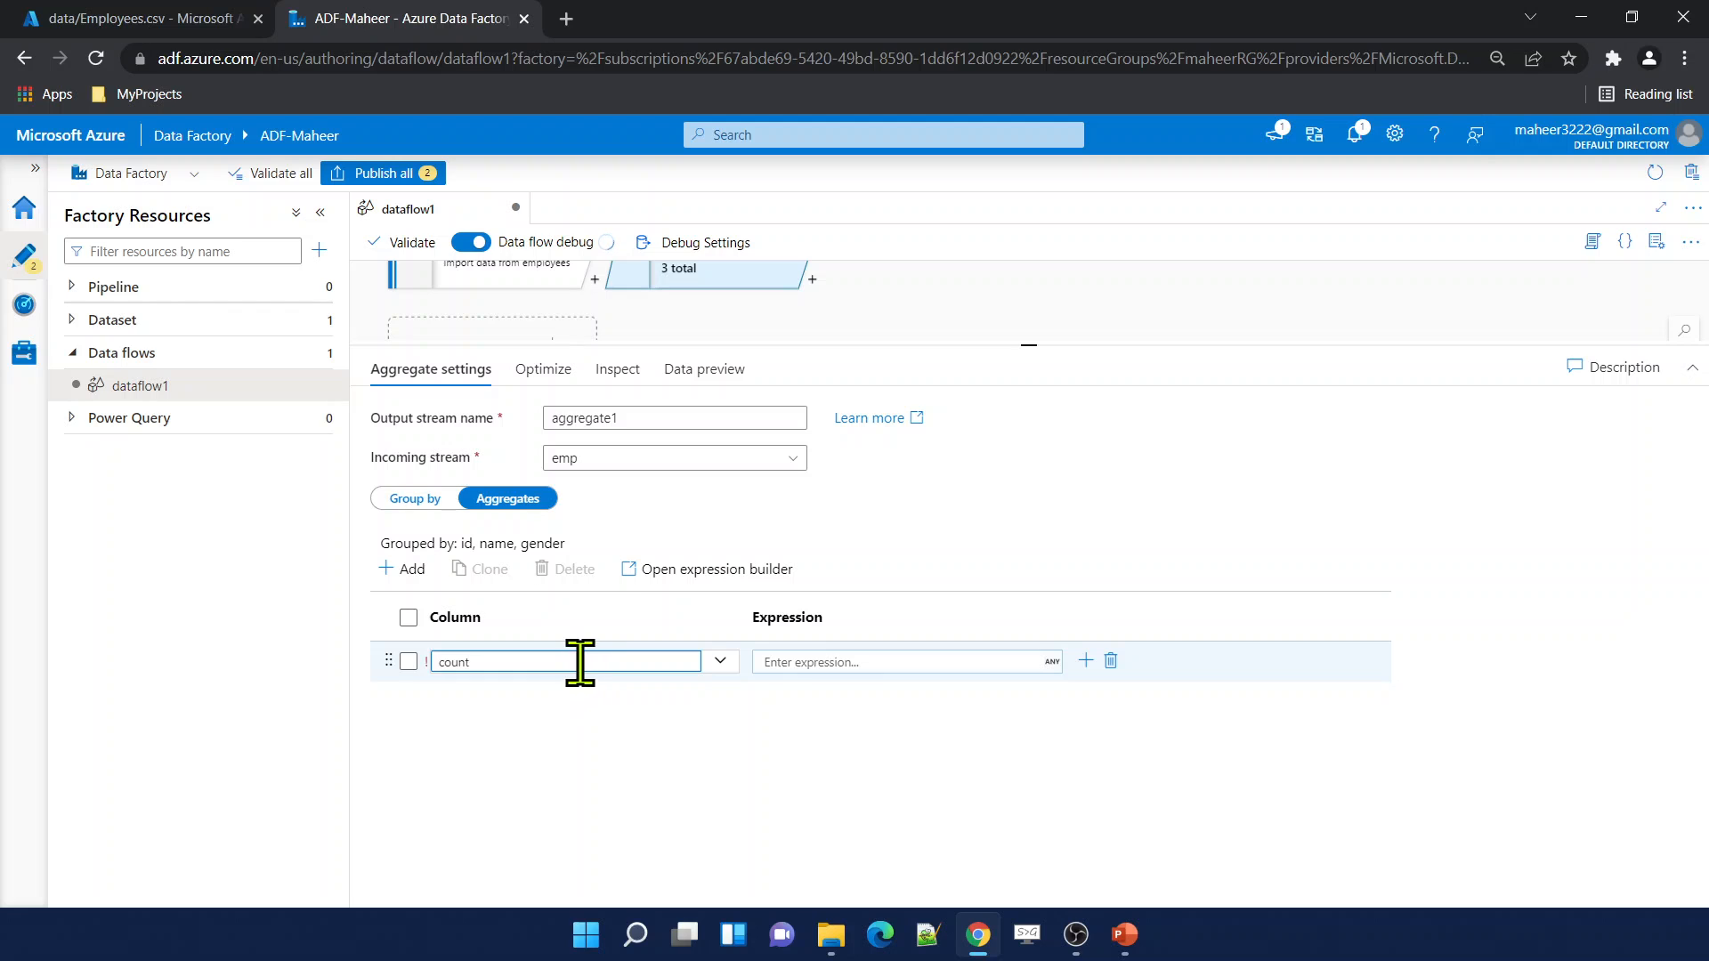
pyautogui.click(829, 662)
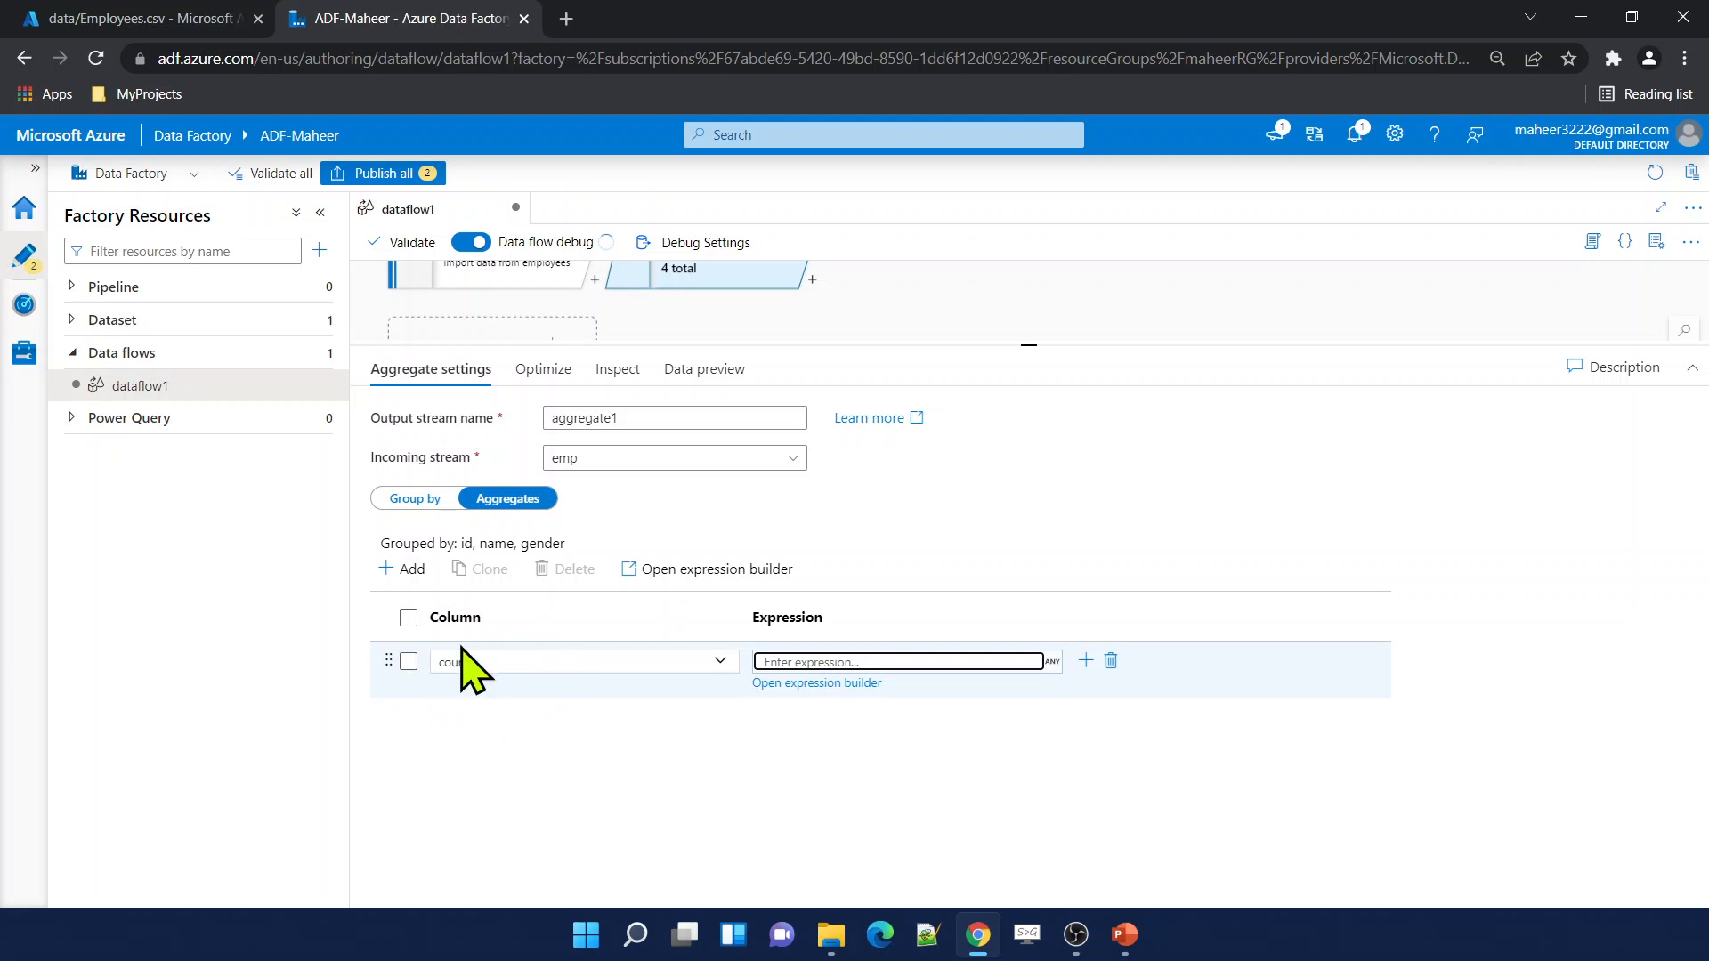
pyautogui.click(681, 568)
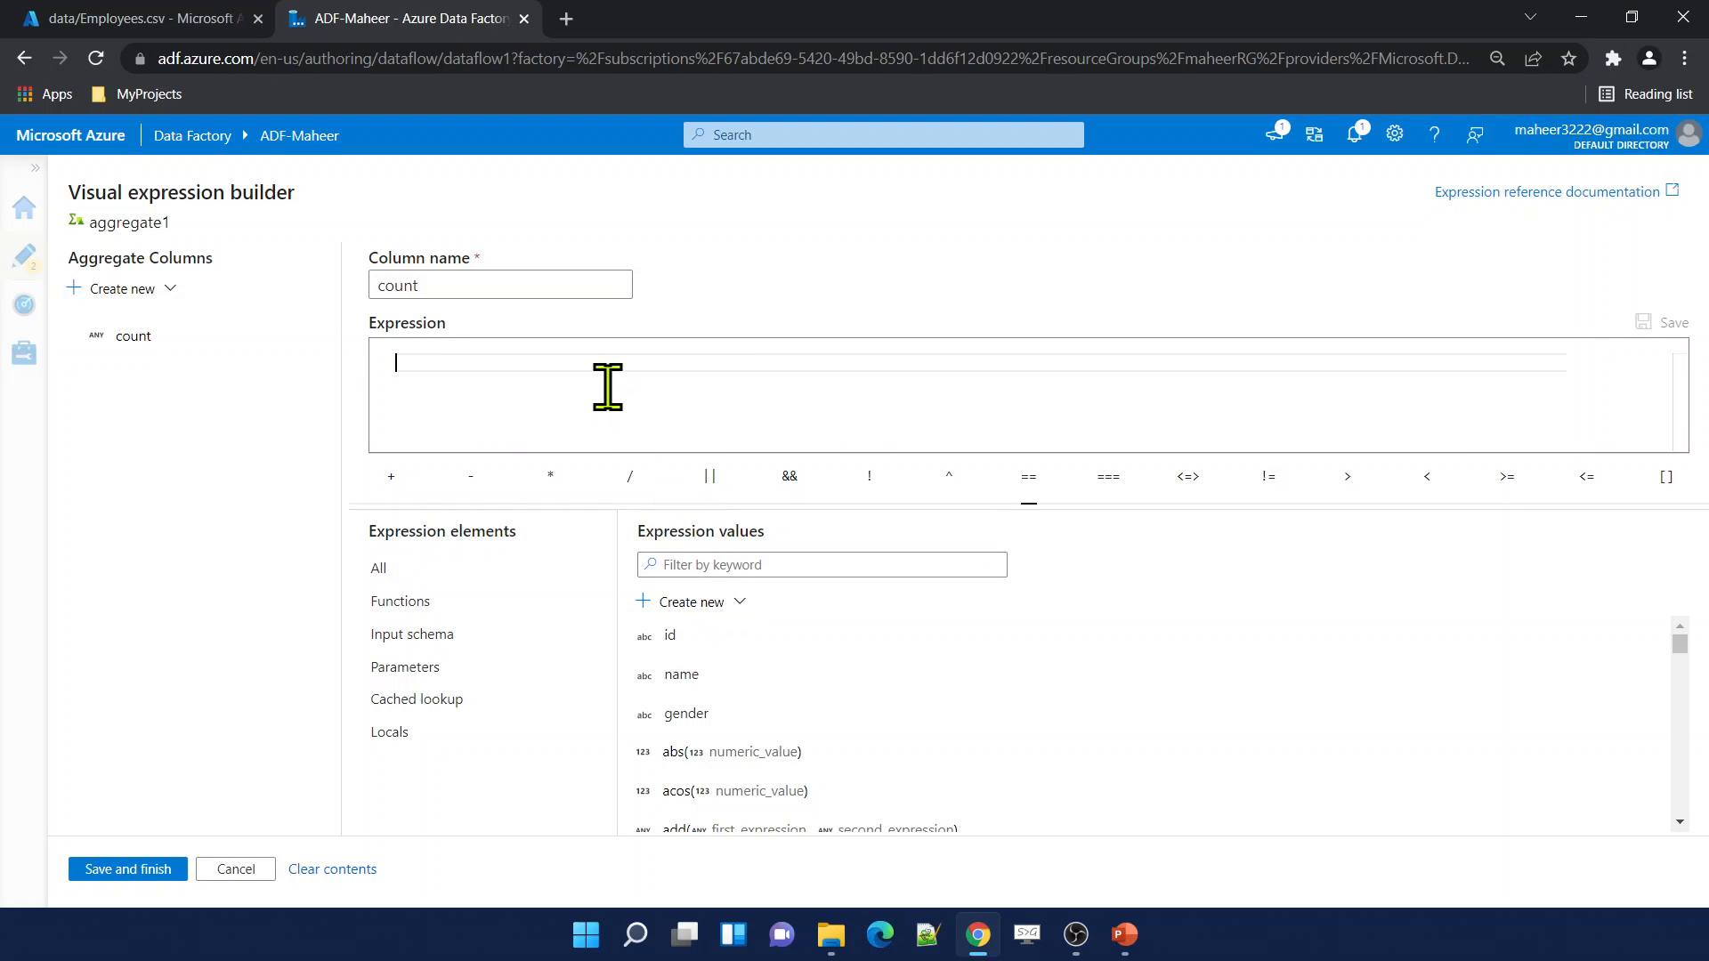
pyautogui.write('count')
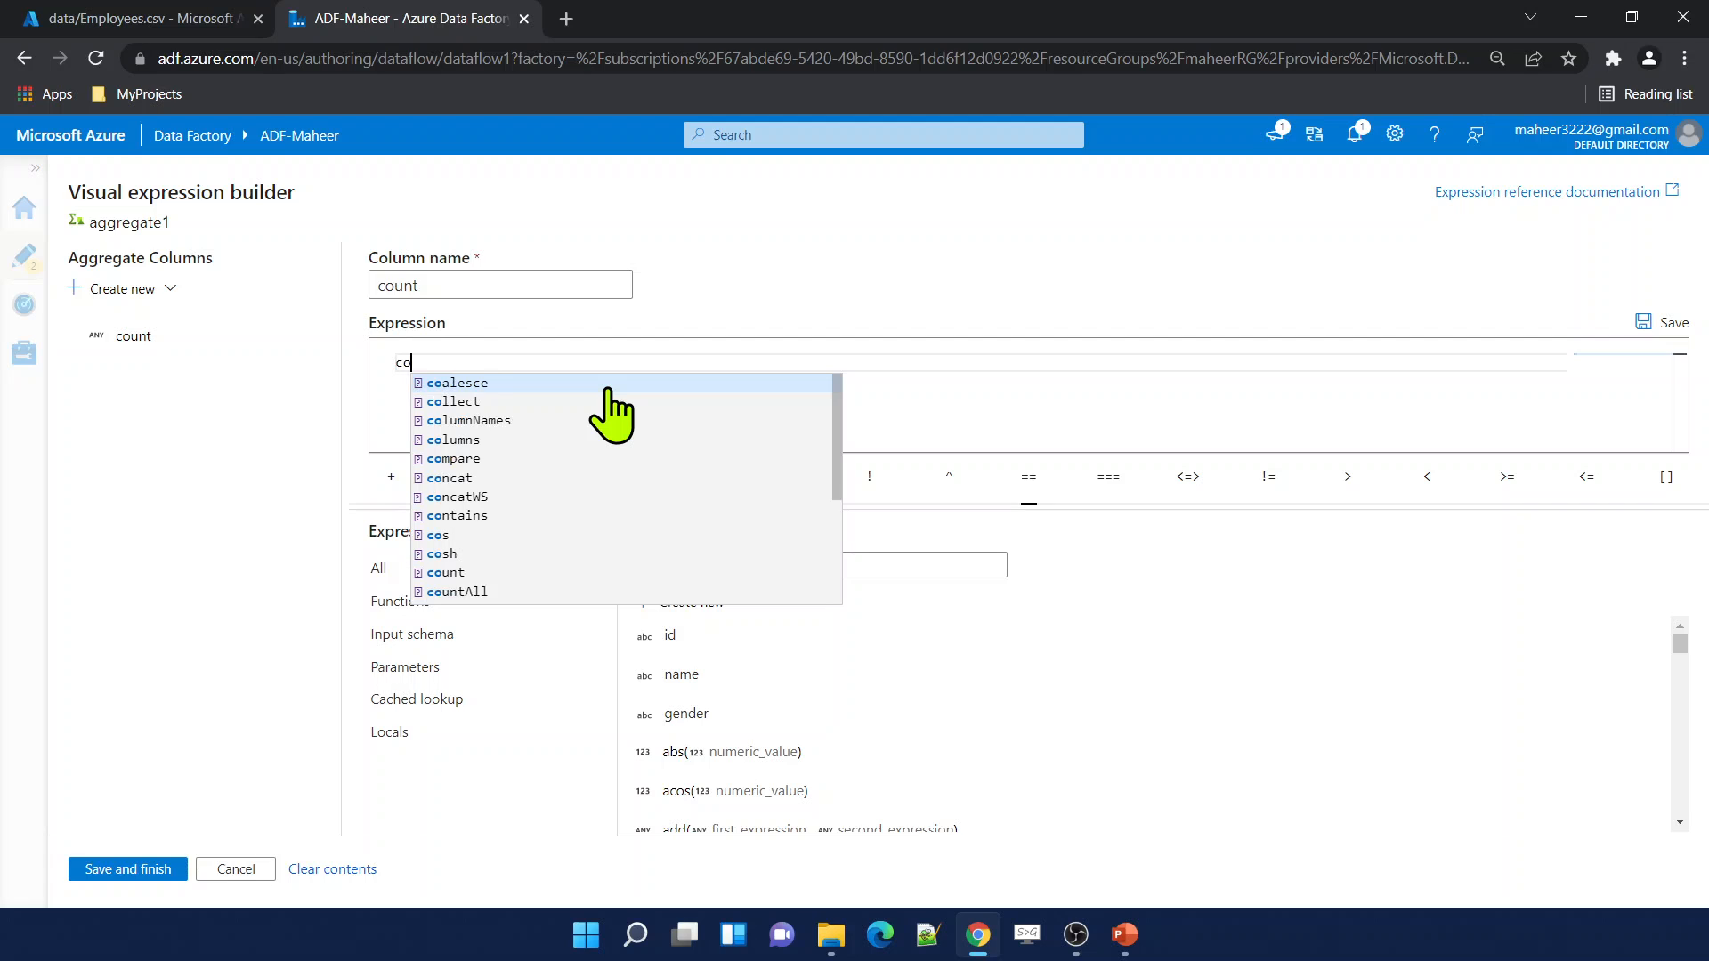
pyautogui.press('Return')
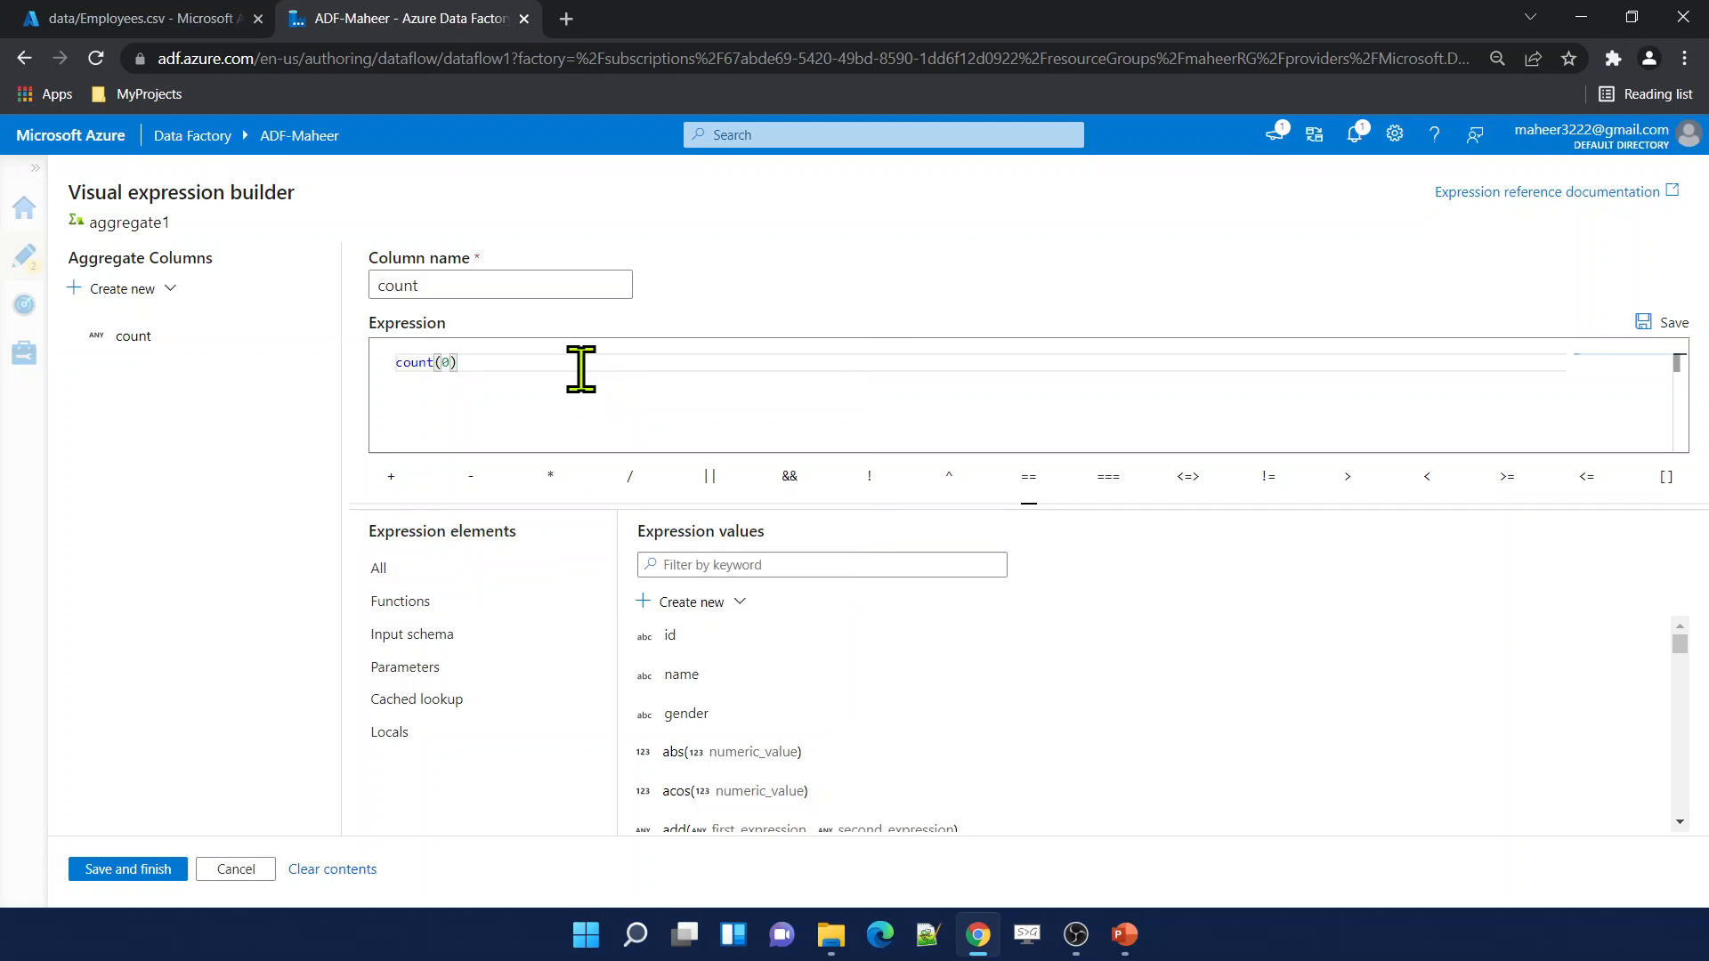
pyautogui.press('BackSpace')
pyautogui.click(151, 871)
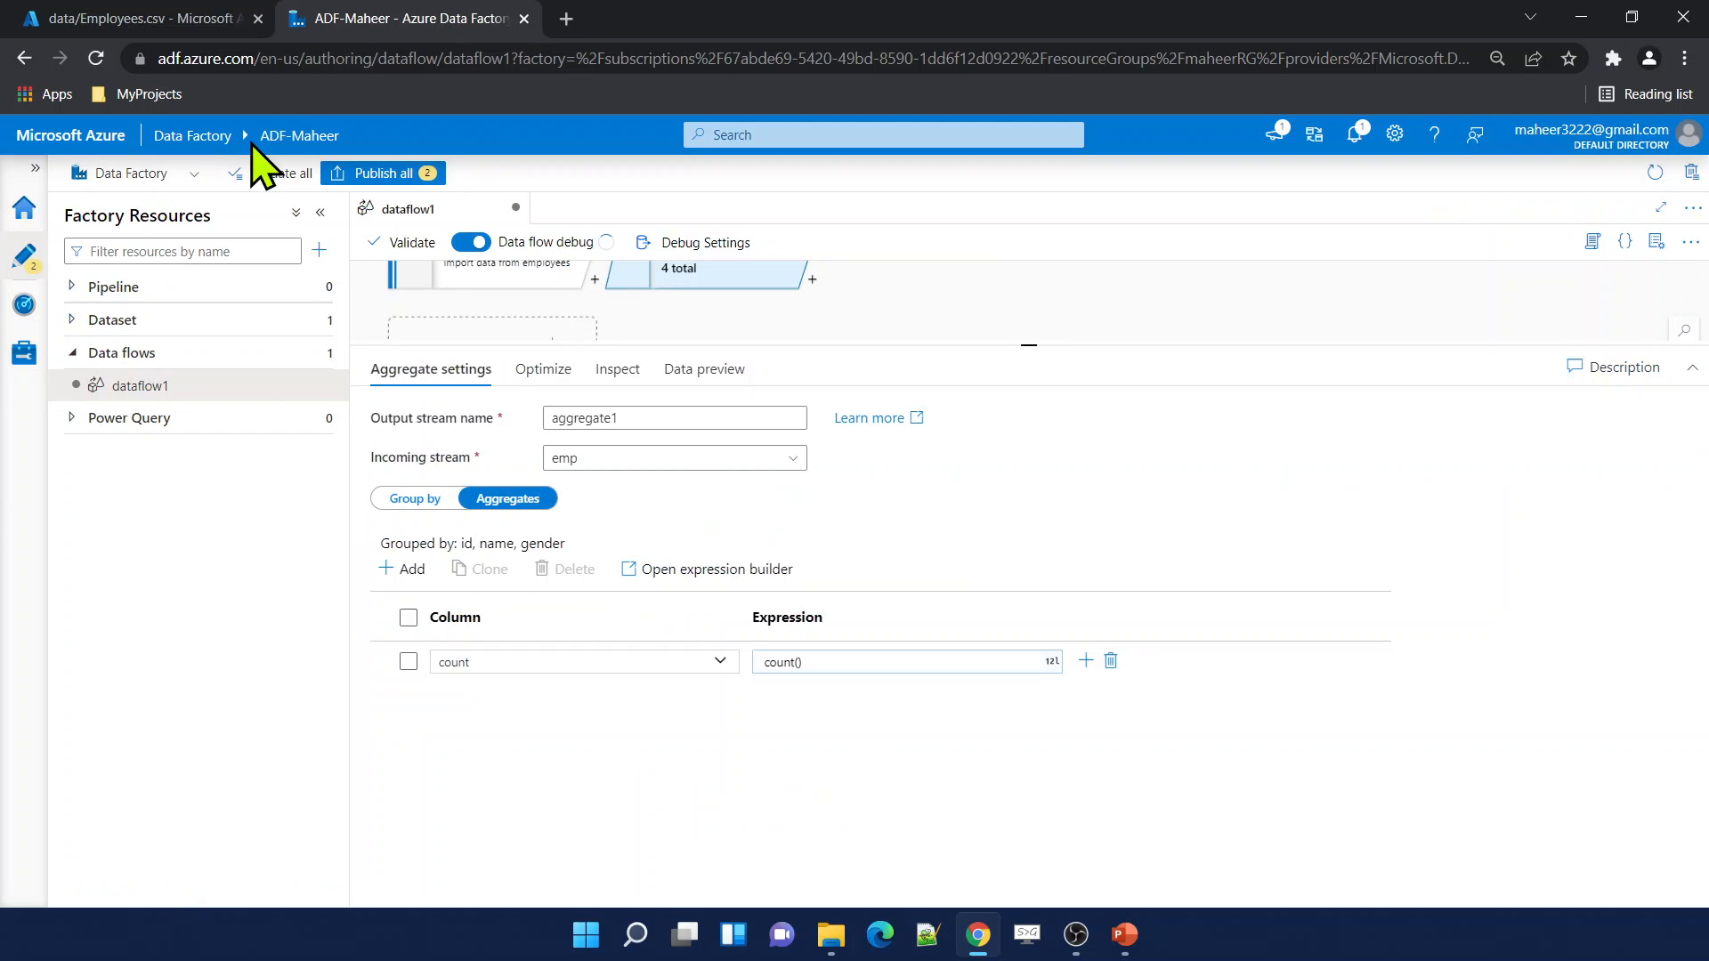
# Compare the duplicate and unique rows of Employees.csv in the Azure portal, and return to Azure Data Factory.
pyautogui.click(208, 19)
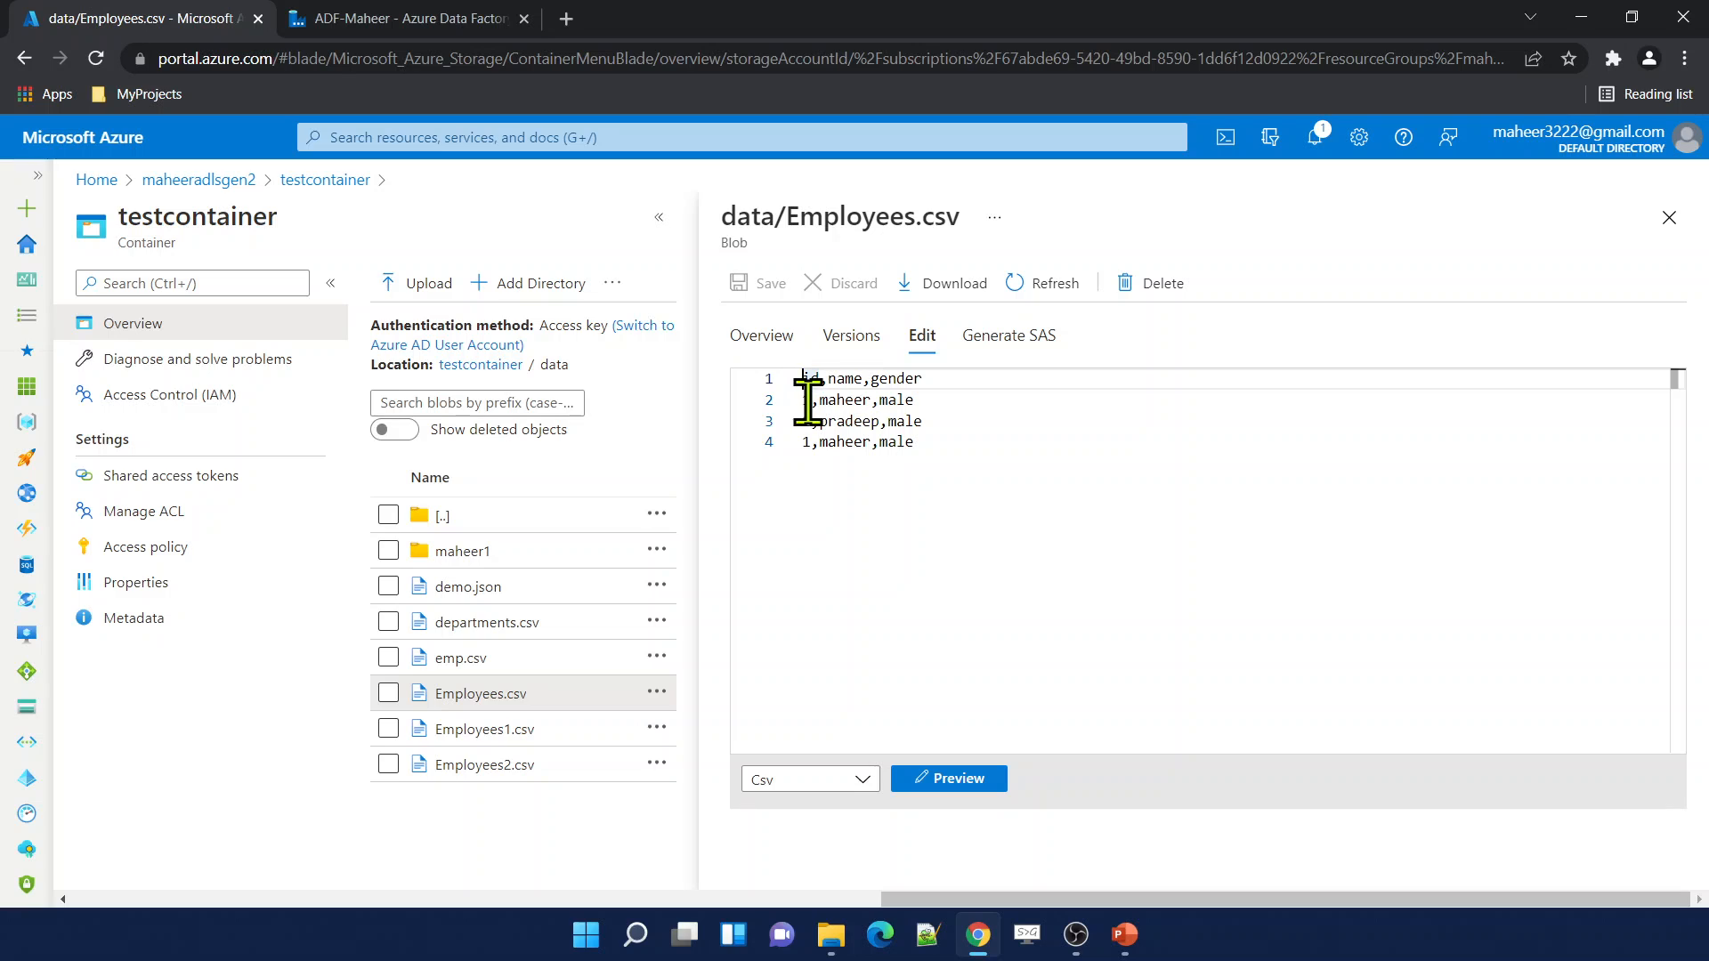
pyautogui.moveTo(816, 400); pyautogui.dragTo(756, 403)
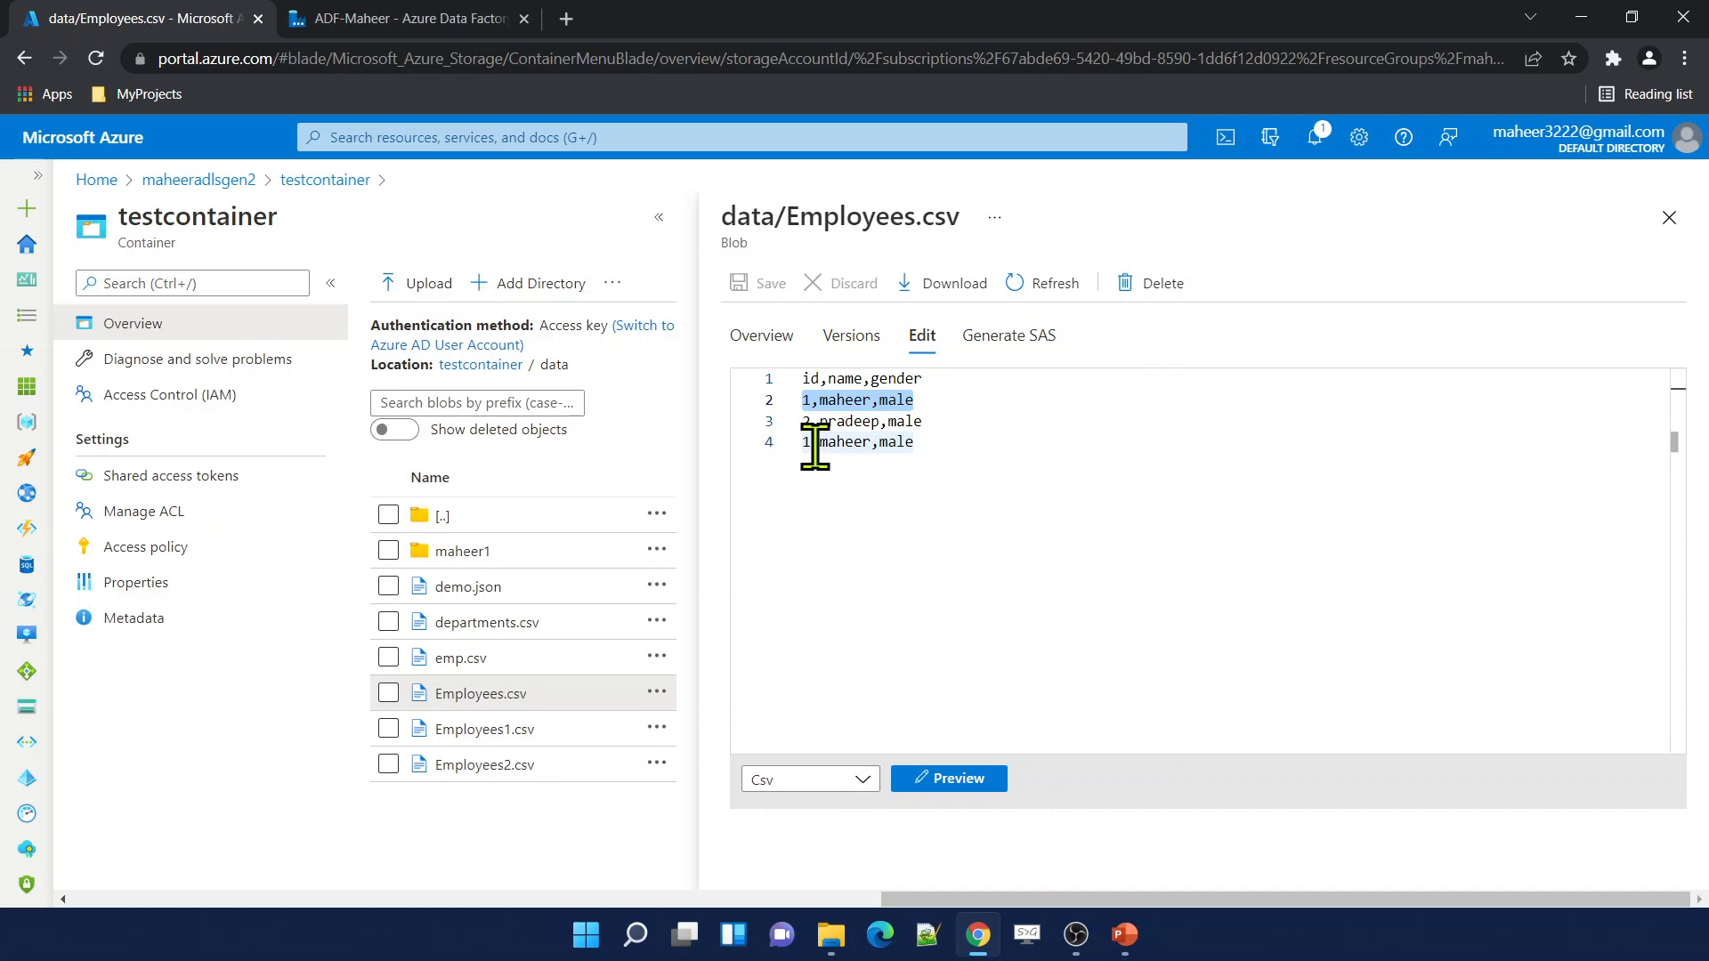
pyautogui.click(946, 428)
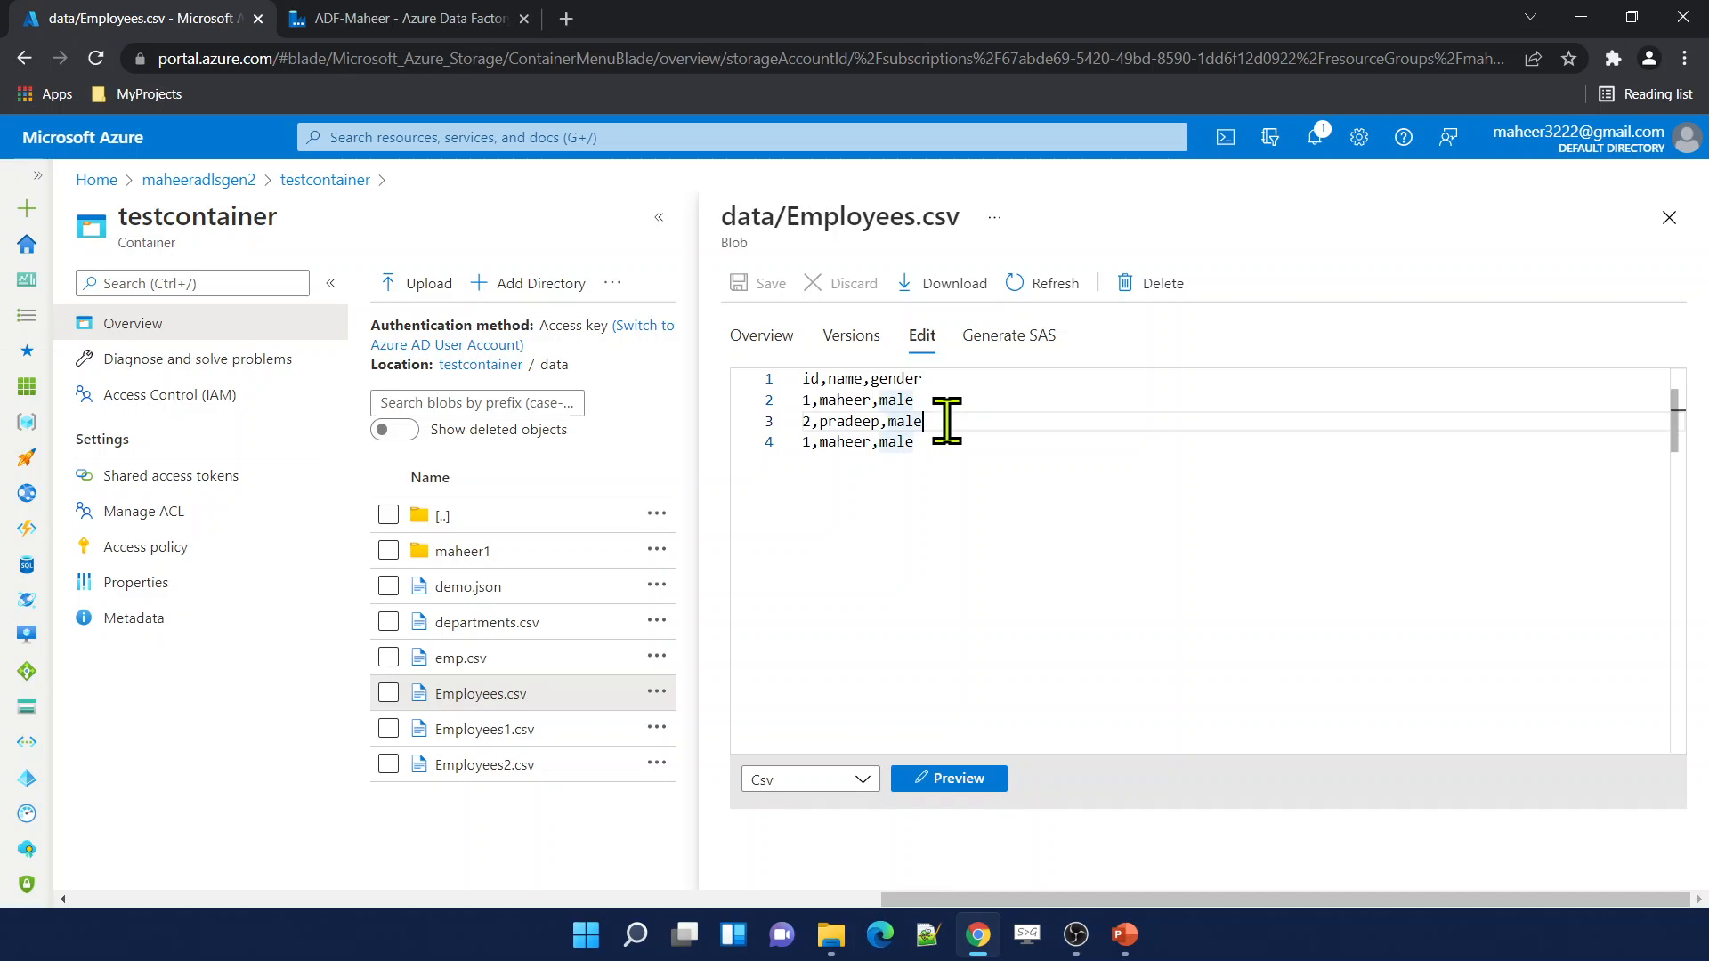
pyautogui.moveTo(872, 422); pyautogui.dragTo(783, 426)
pyautogui.click(940, 421)
pyautogui.click(409, 19)
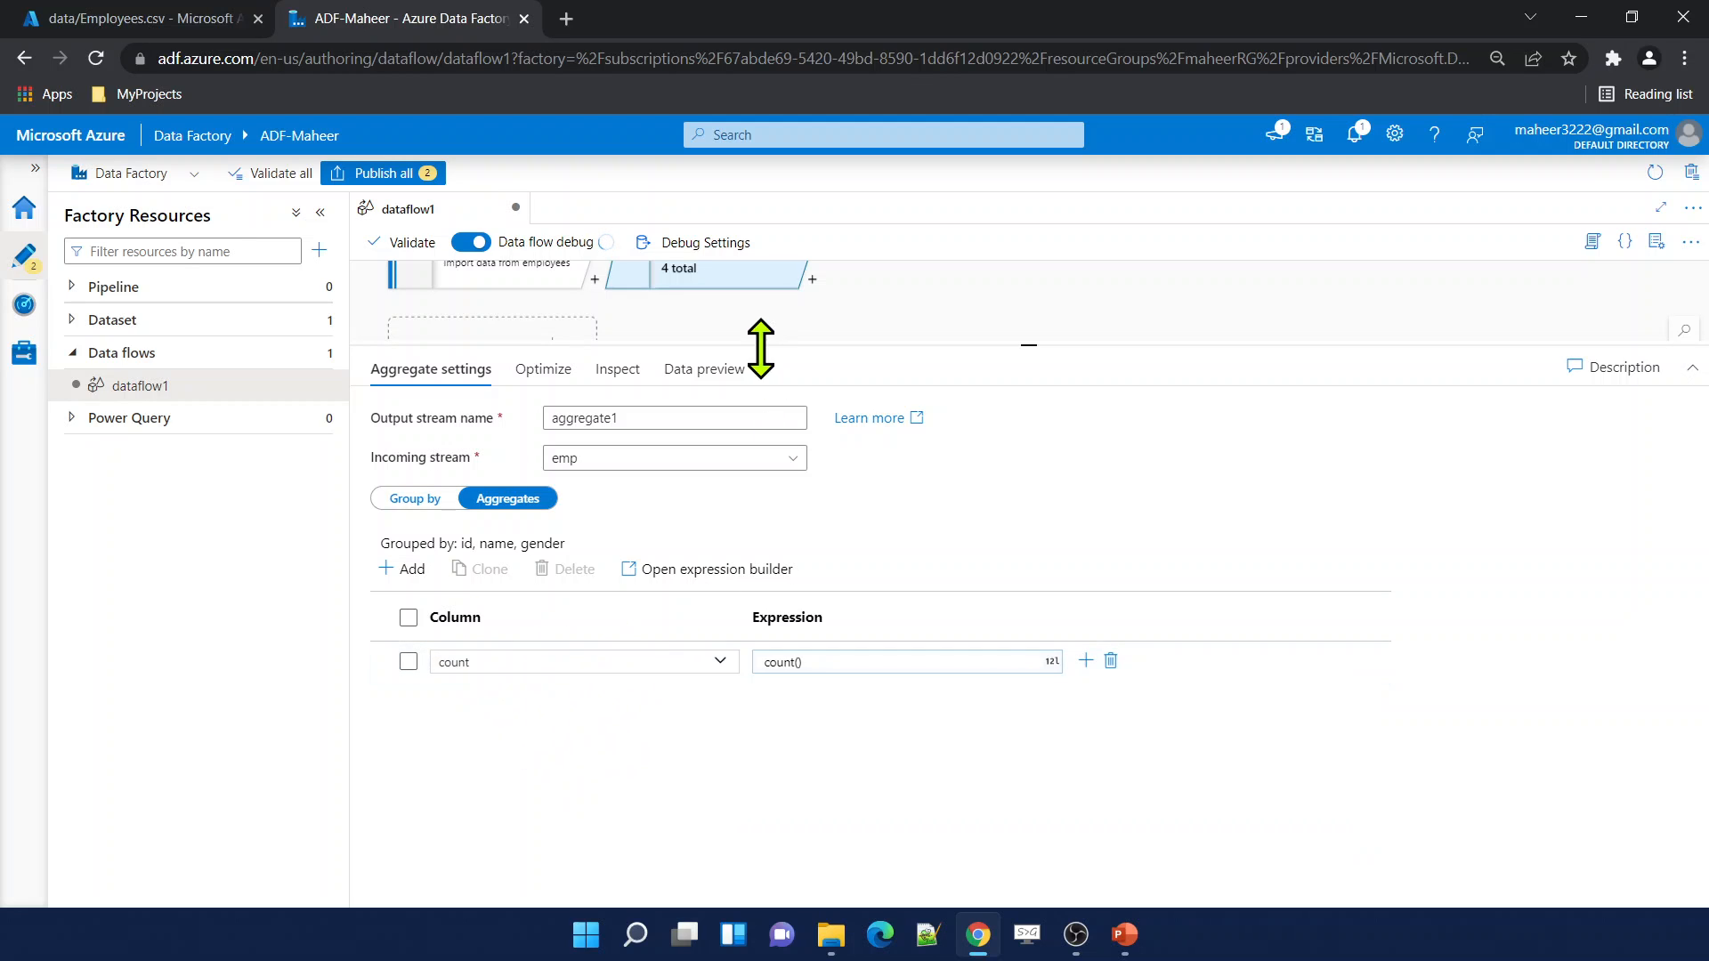
# Shrink the settings area, reselect aggregate1, and check its output schema and data preview.
pyautogui.click(883, 336)
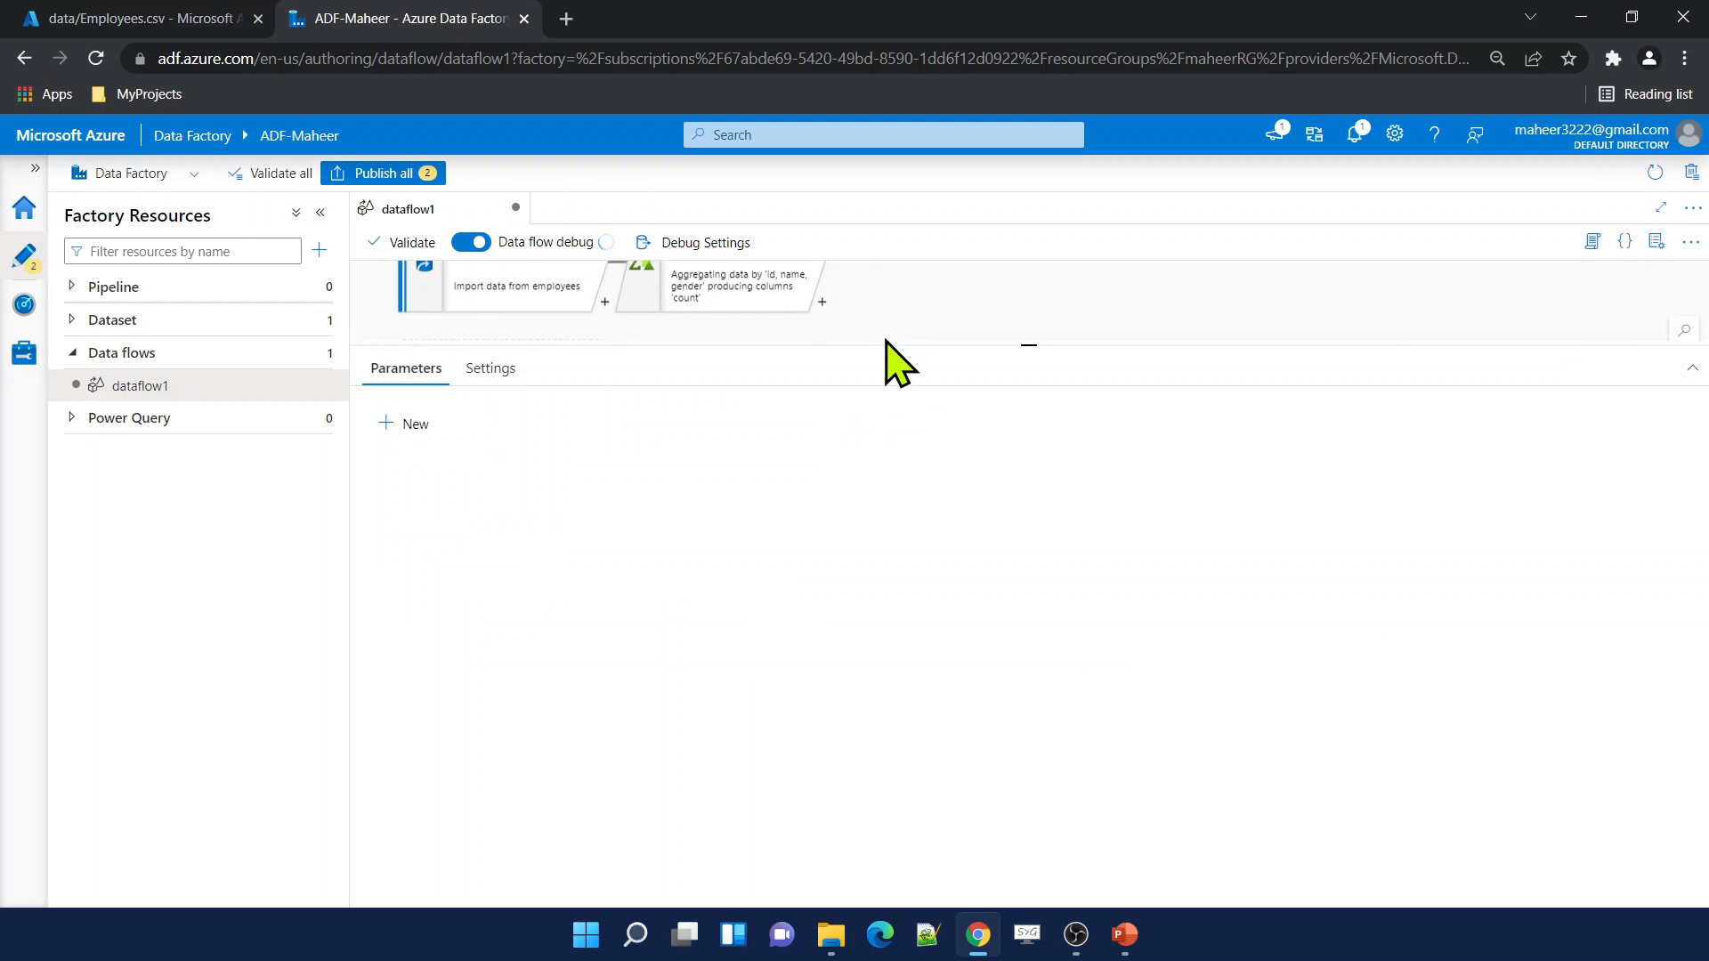
pyautogui.click(739, 294)
pyautogui.moveTo(858, 344); pyautogui.dragTo(790, 389)
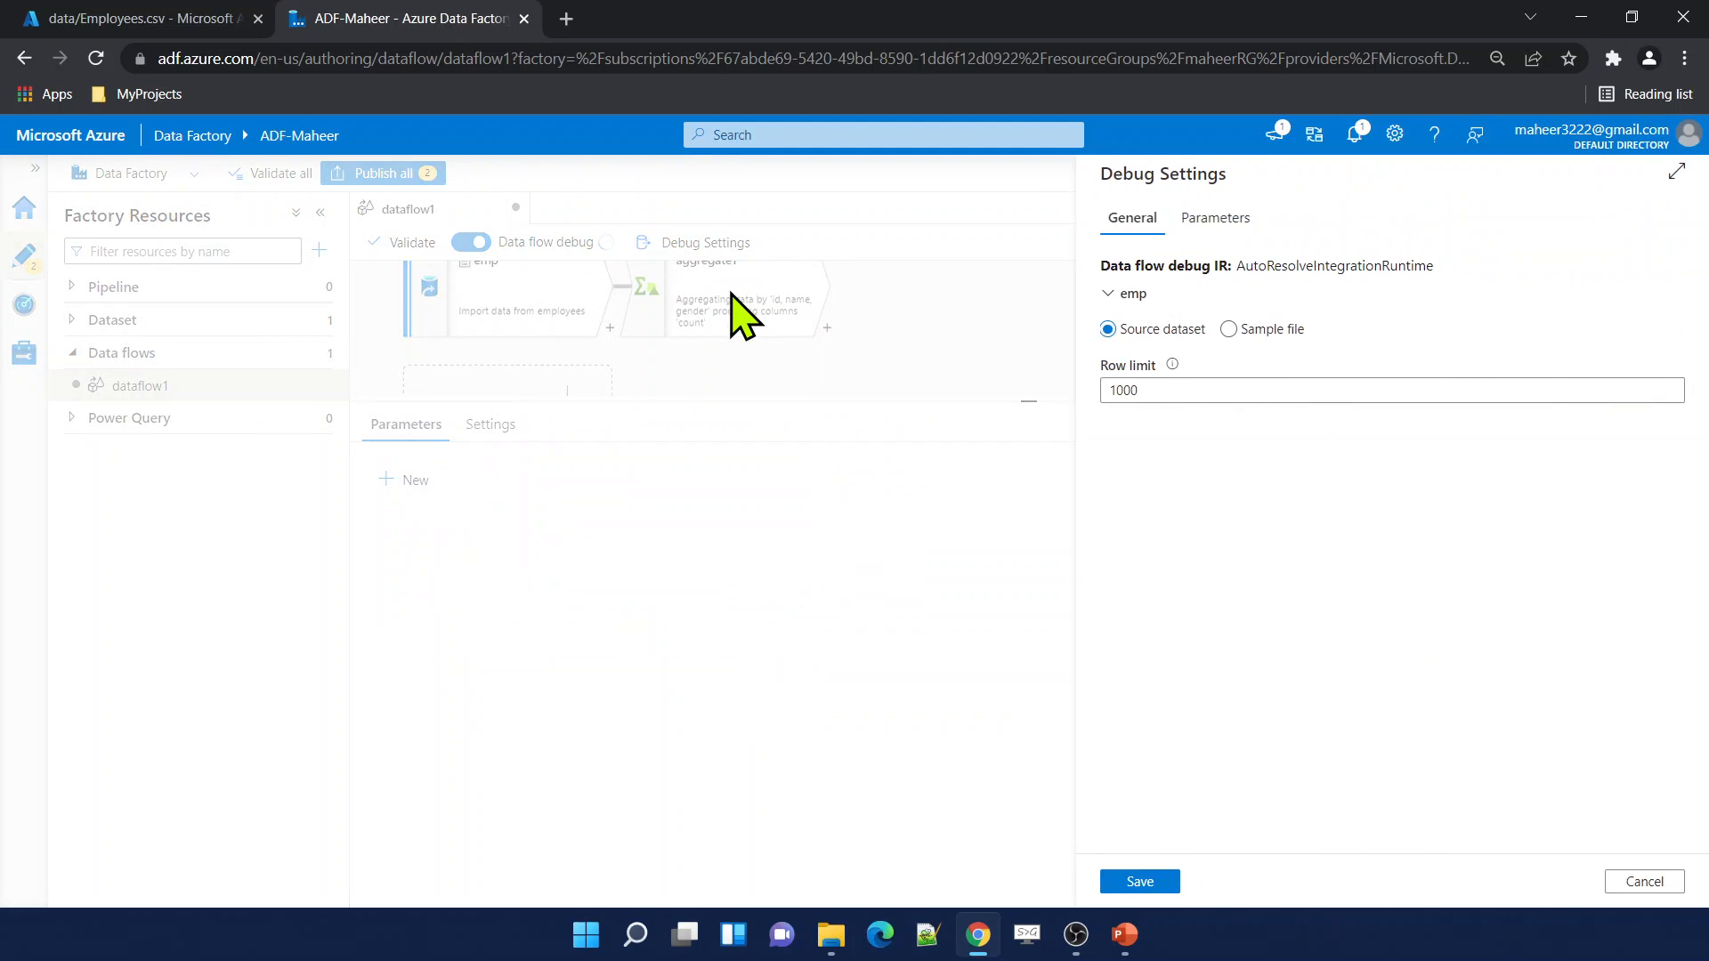
pyautogui.click(1131, 881)
pyautogui.click(716, 322)
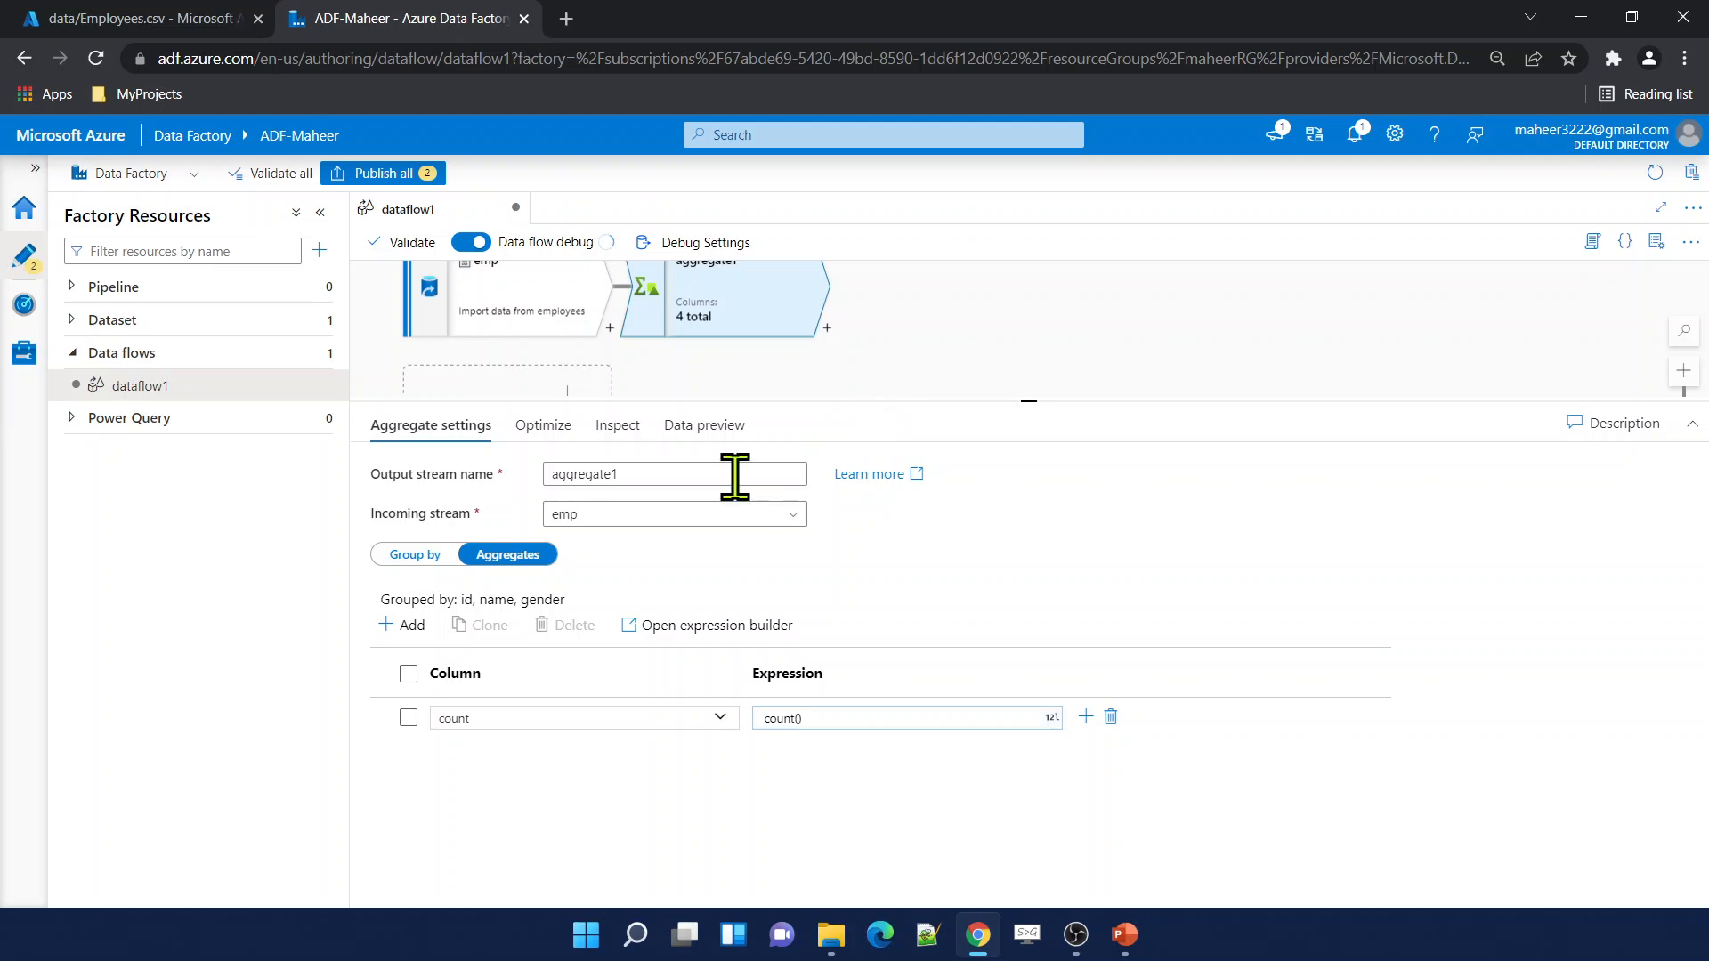
pyautogui.click(617, 425)
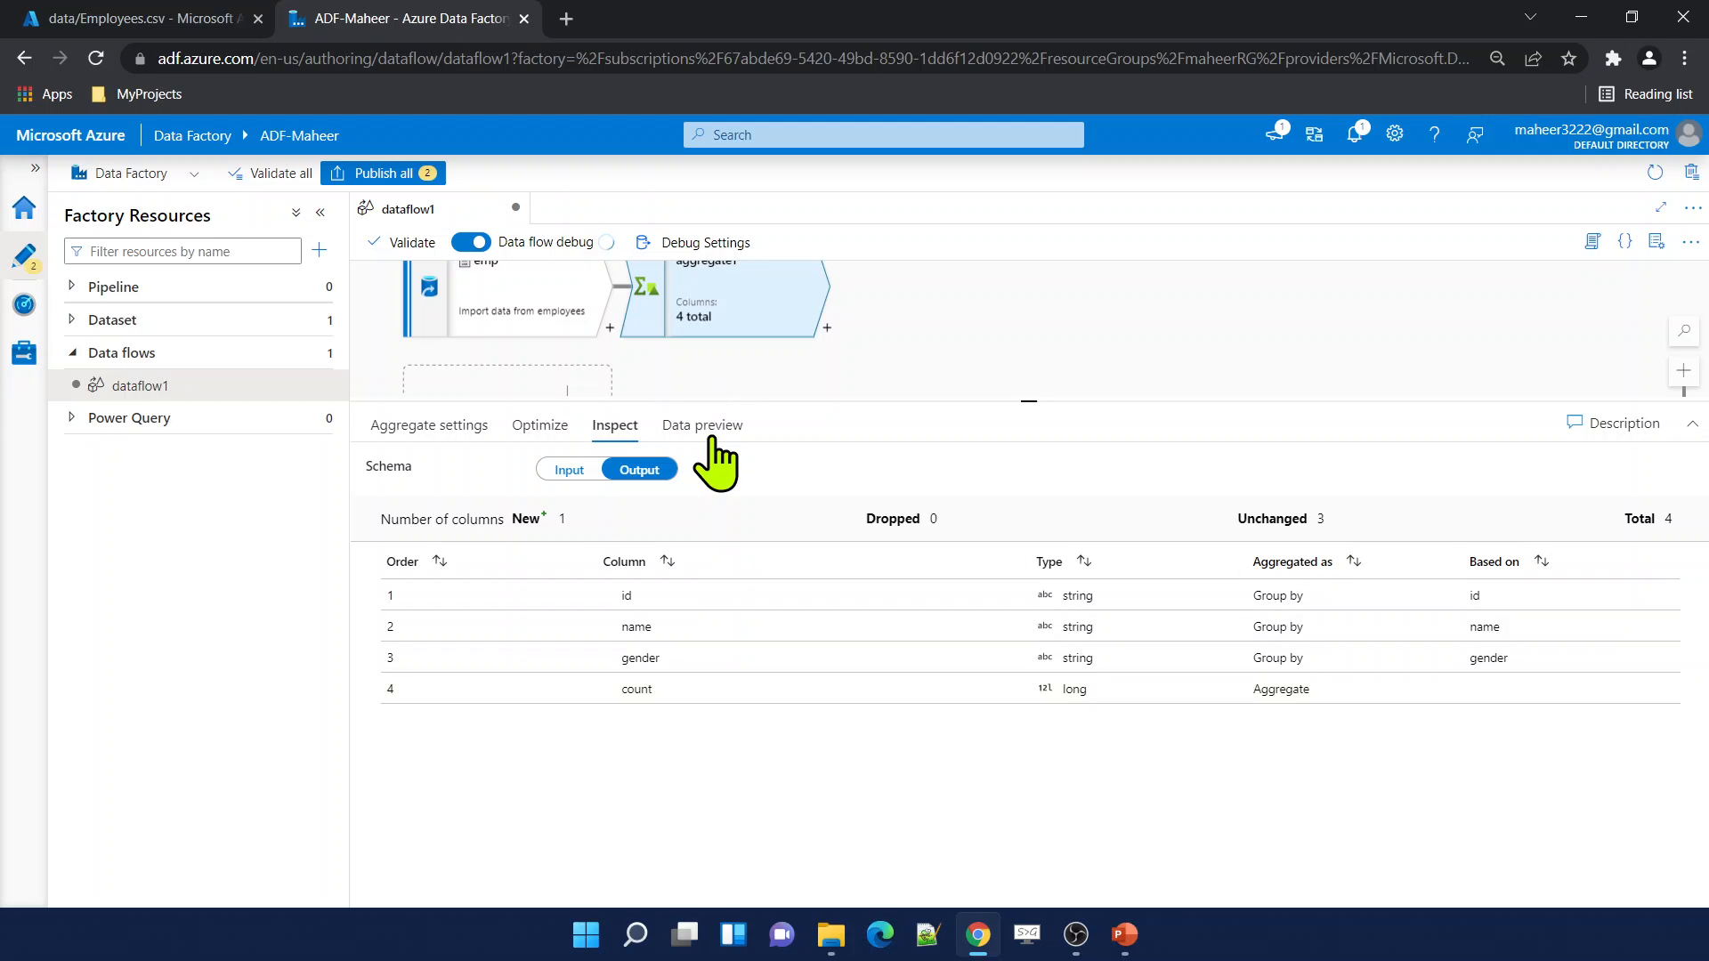
pyautogui.click(708, 427)
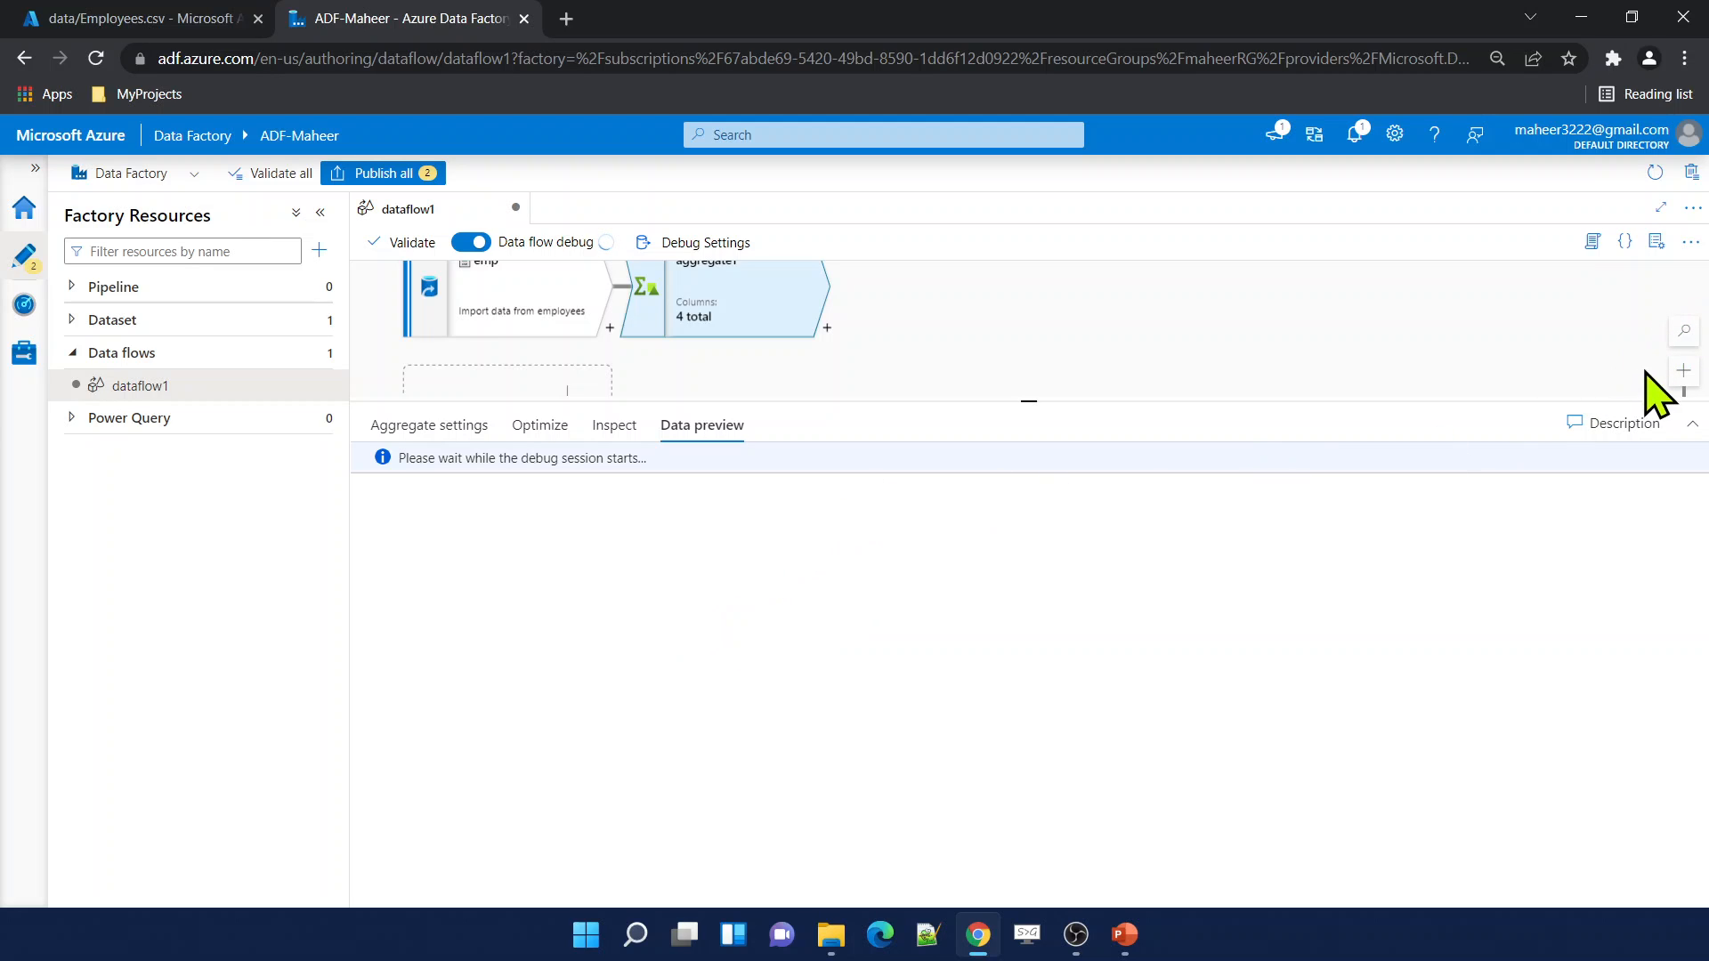
# Rename the data flow as empDF in its properties.
pyautogui.click(1657, 241)
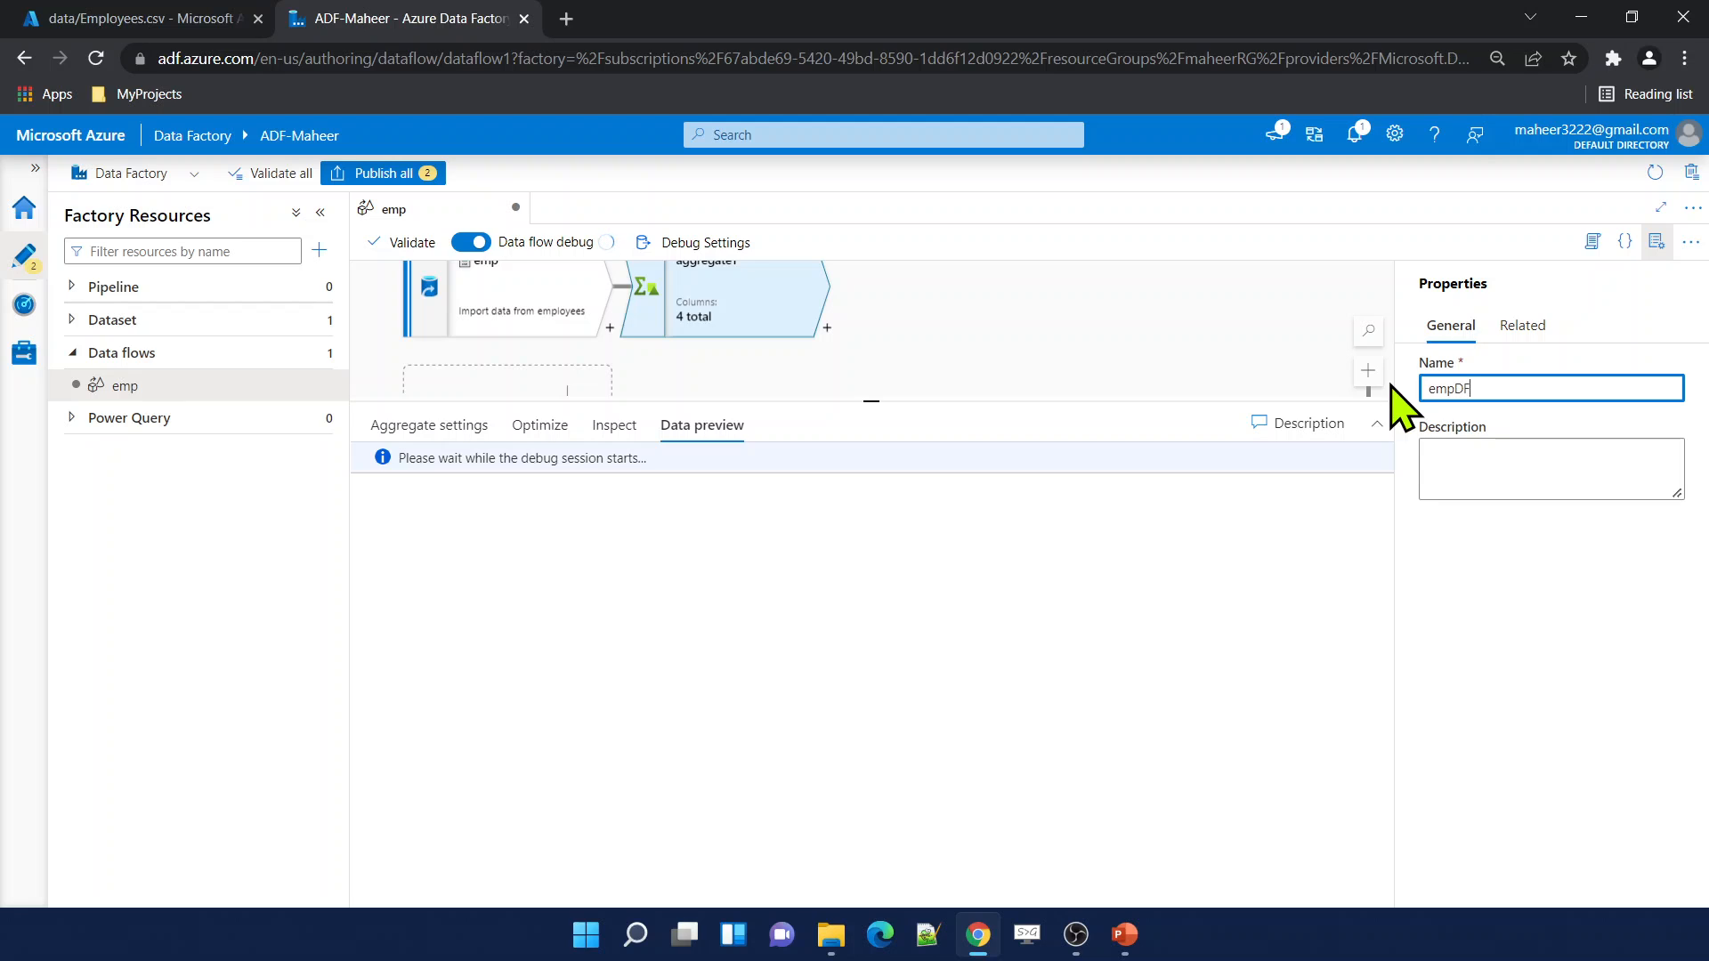
pyautogui.click(1656, 241)
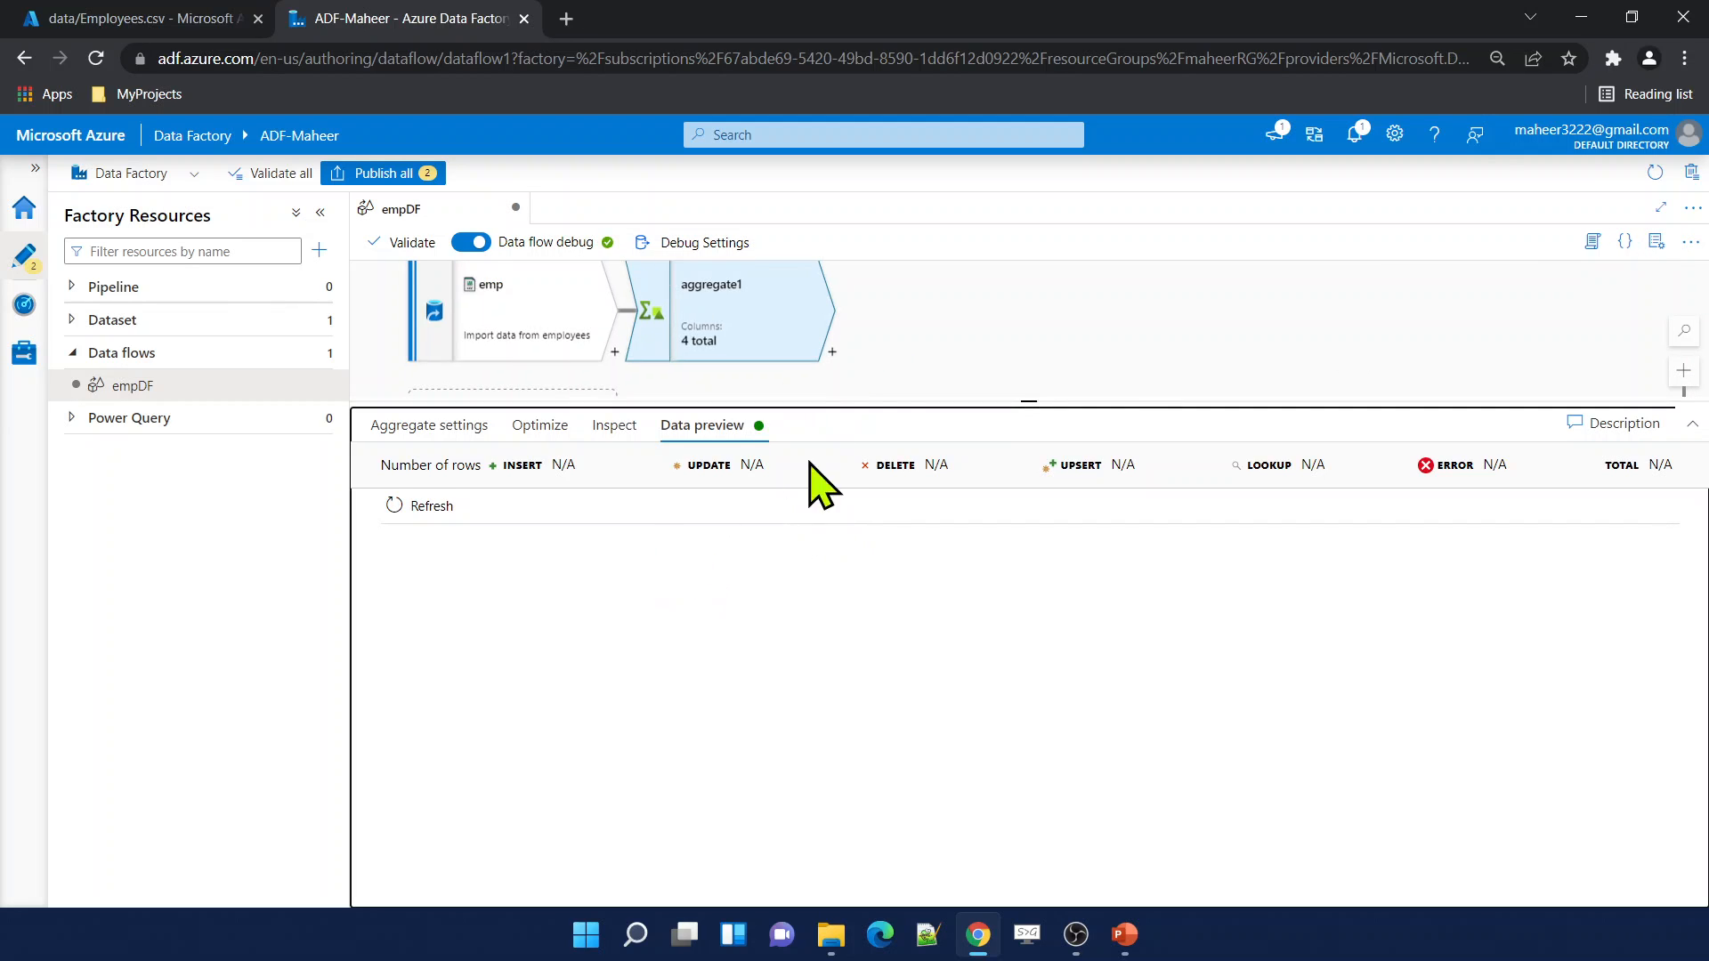
# Refresh aggregate1's data preview and check the count value of the row with id 1.
pyautogui.click(450, 511)
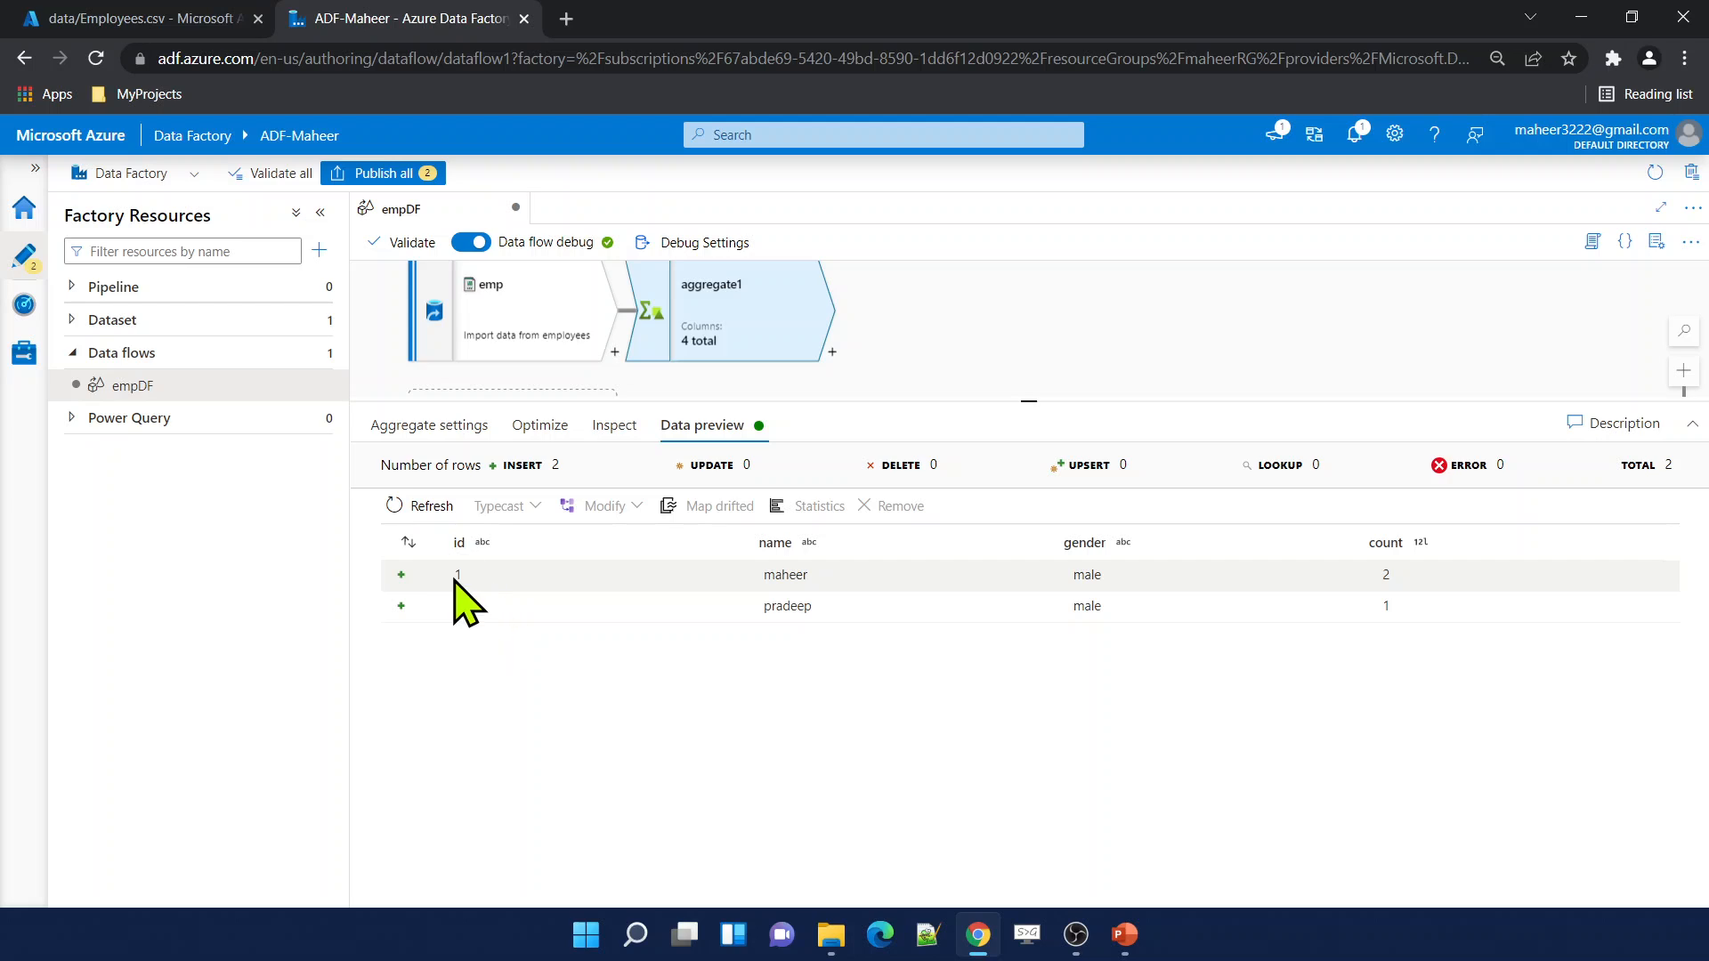
pyautogui.moveTo(456, 576); pyautogui.dragTo(1175, 605)
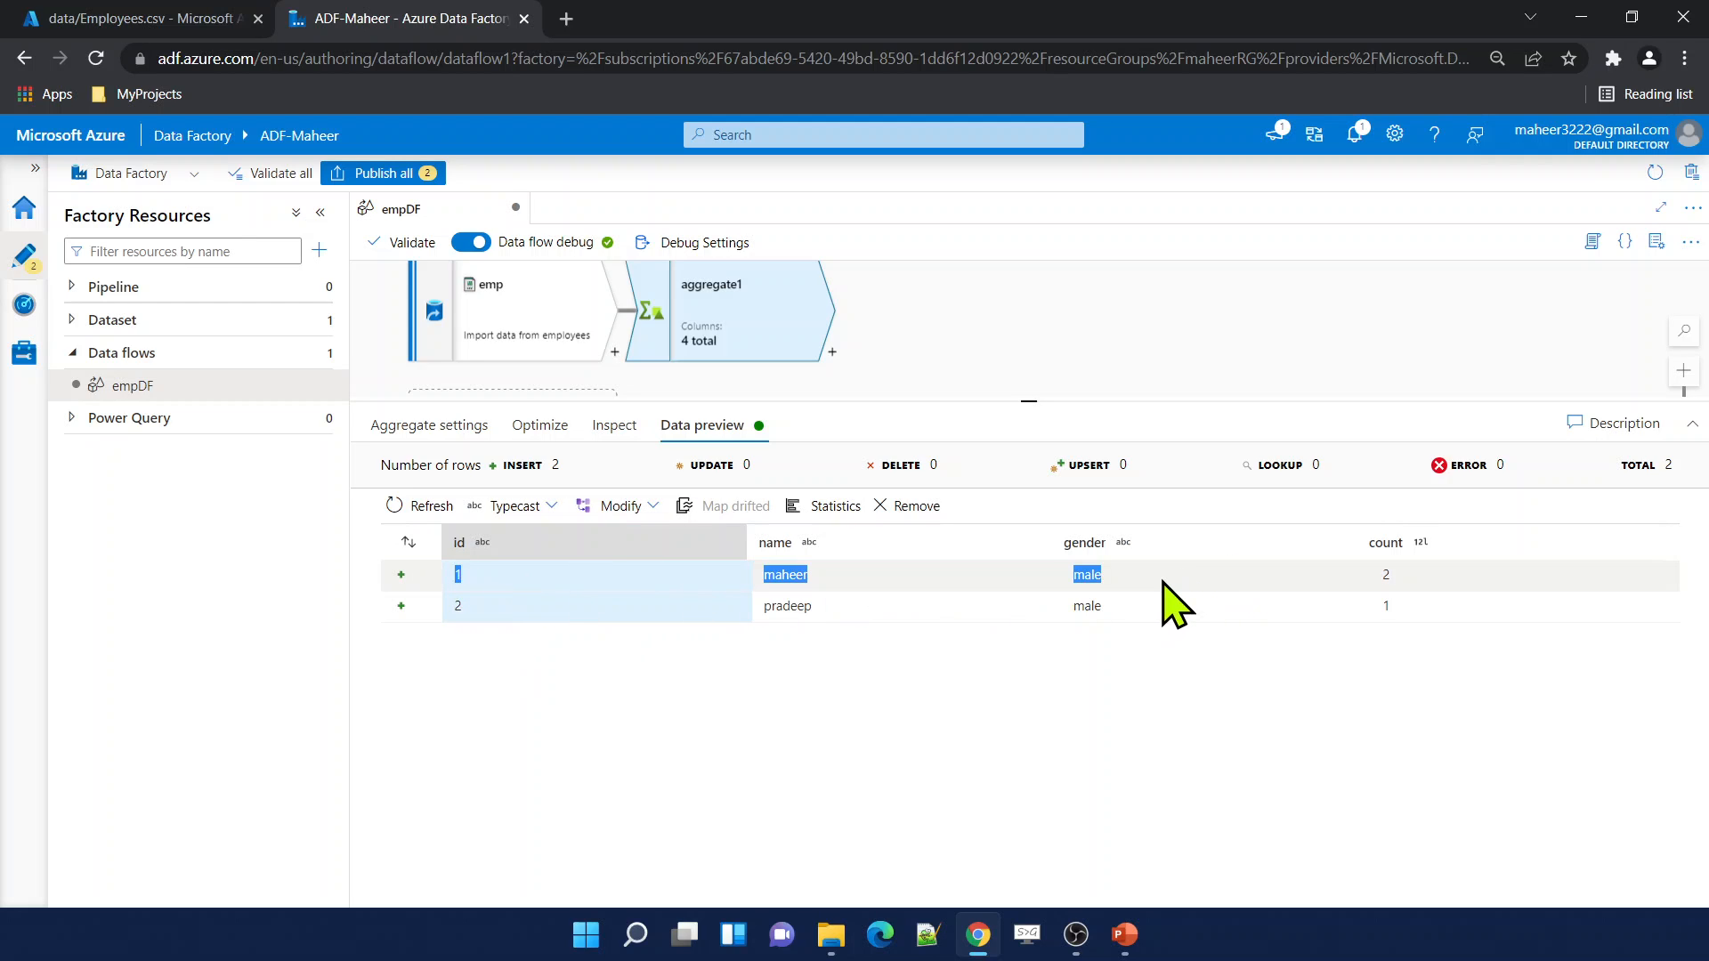
pyautogui.doubleClick(1385, 575)
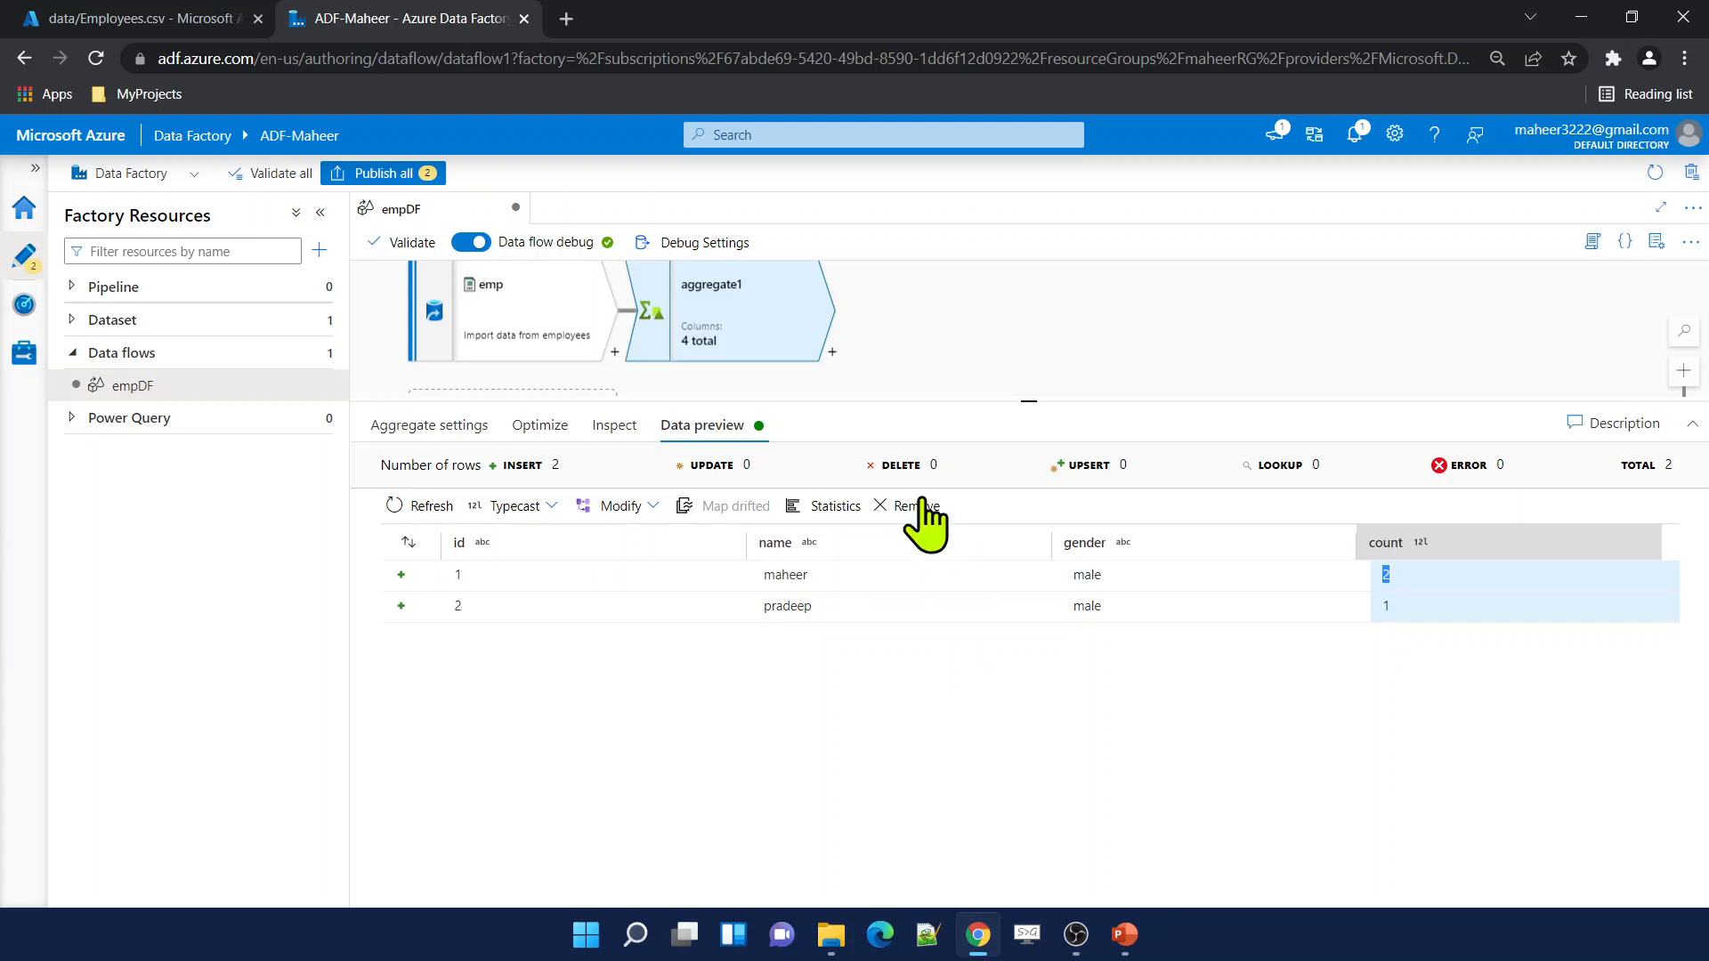
pyautogui.click(832, 352)
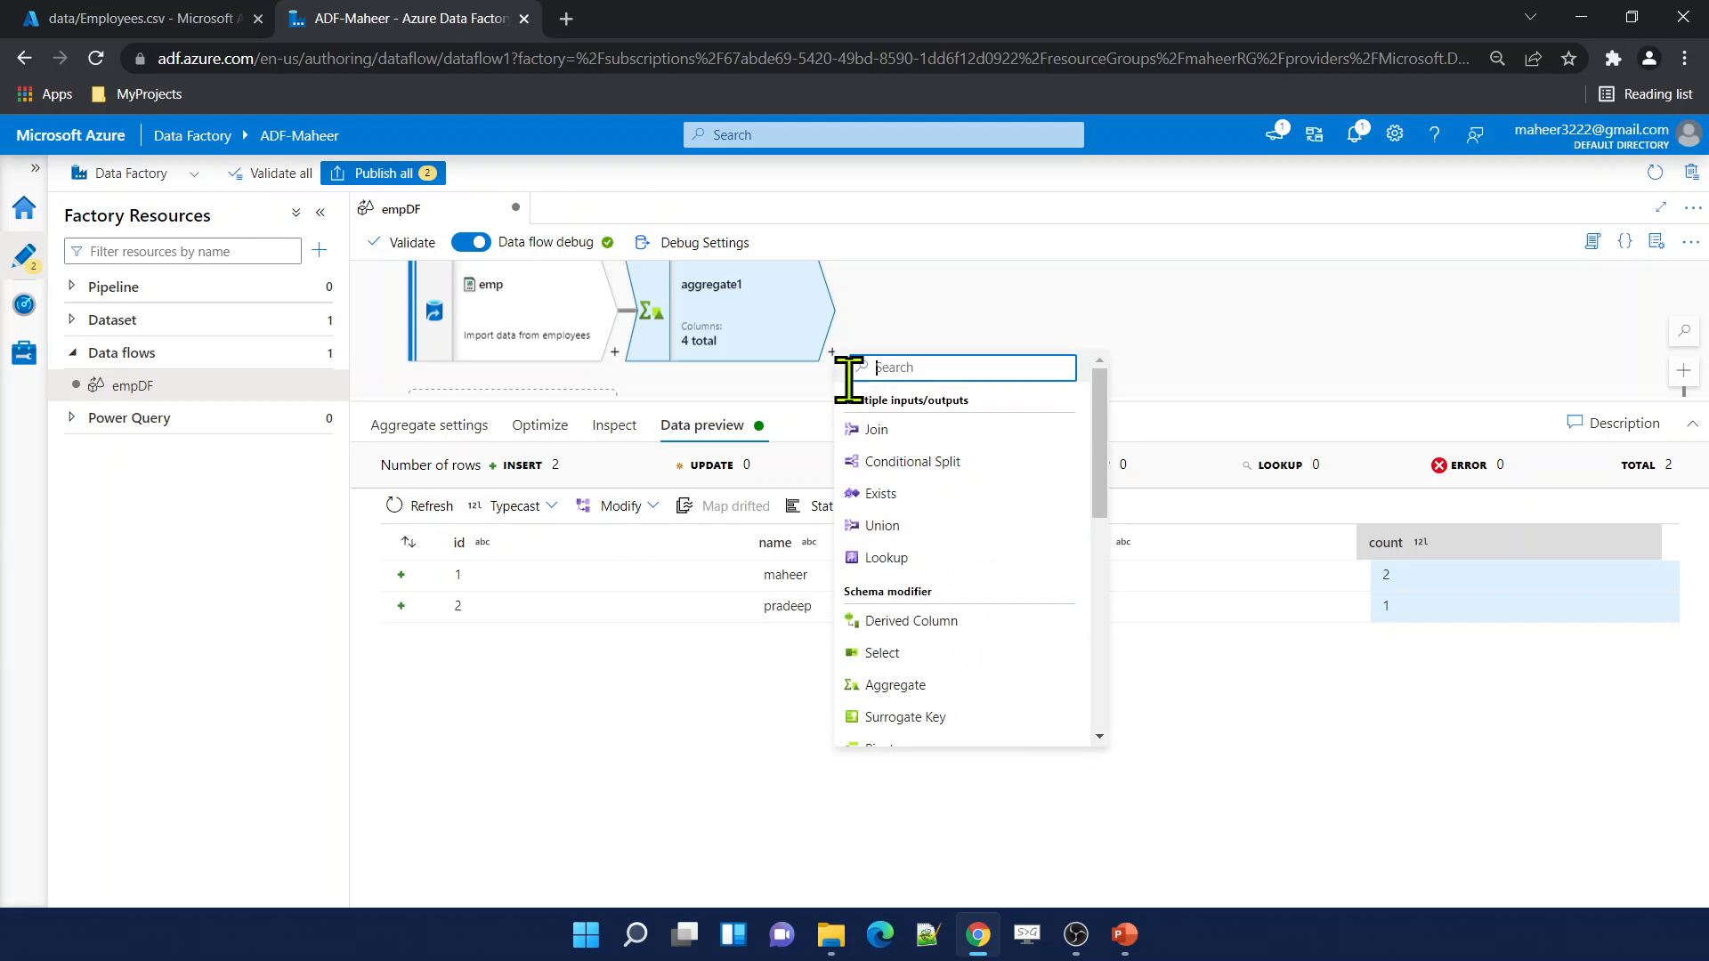
pyautogui.write('sele')
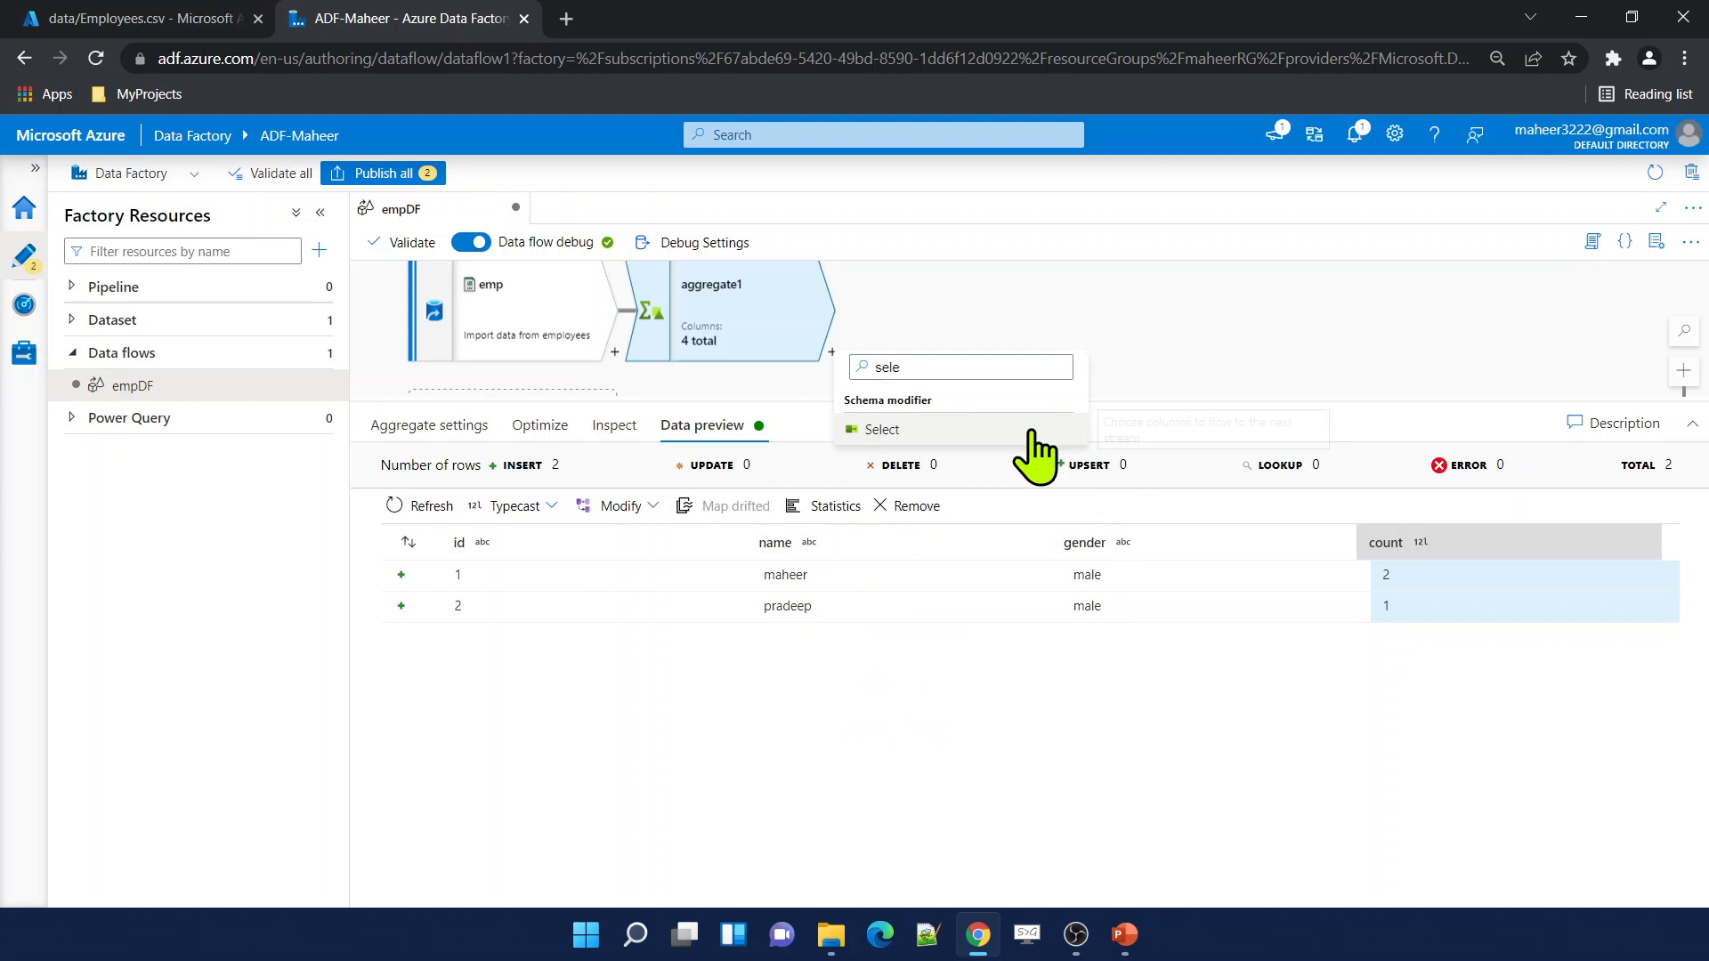
pyautogui.click(1032, 431)
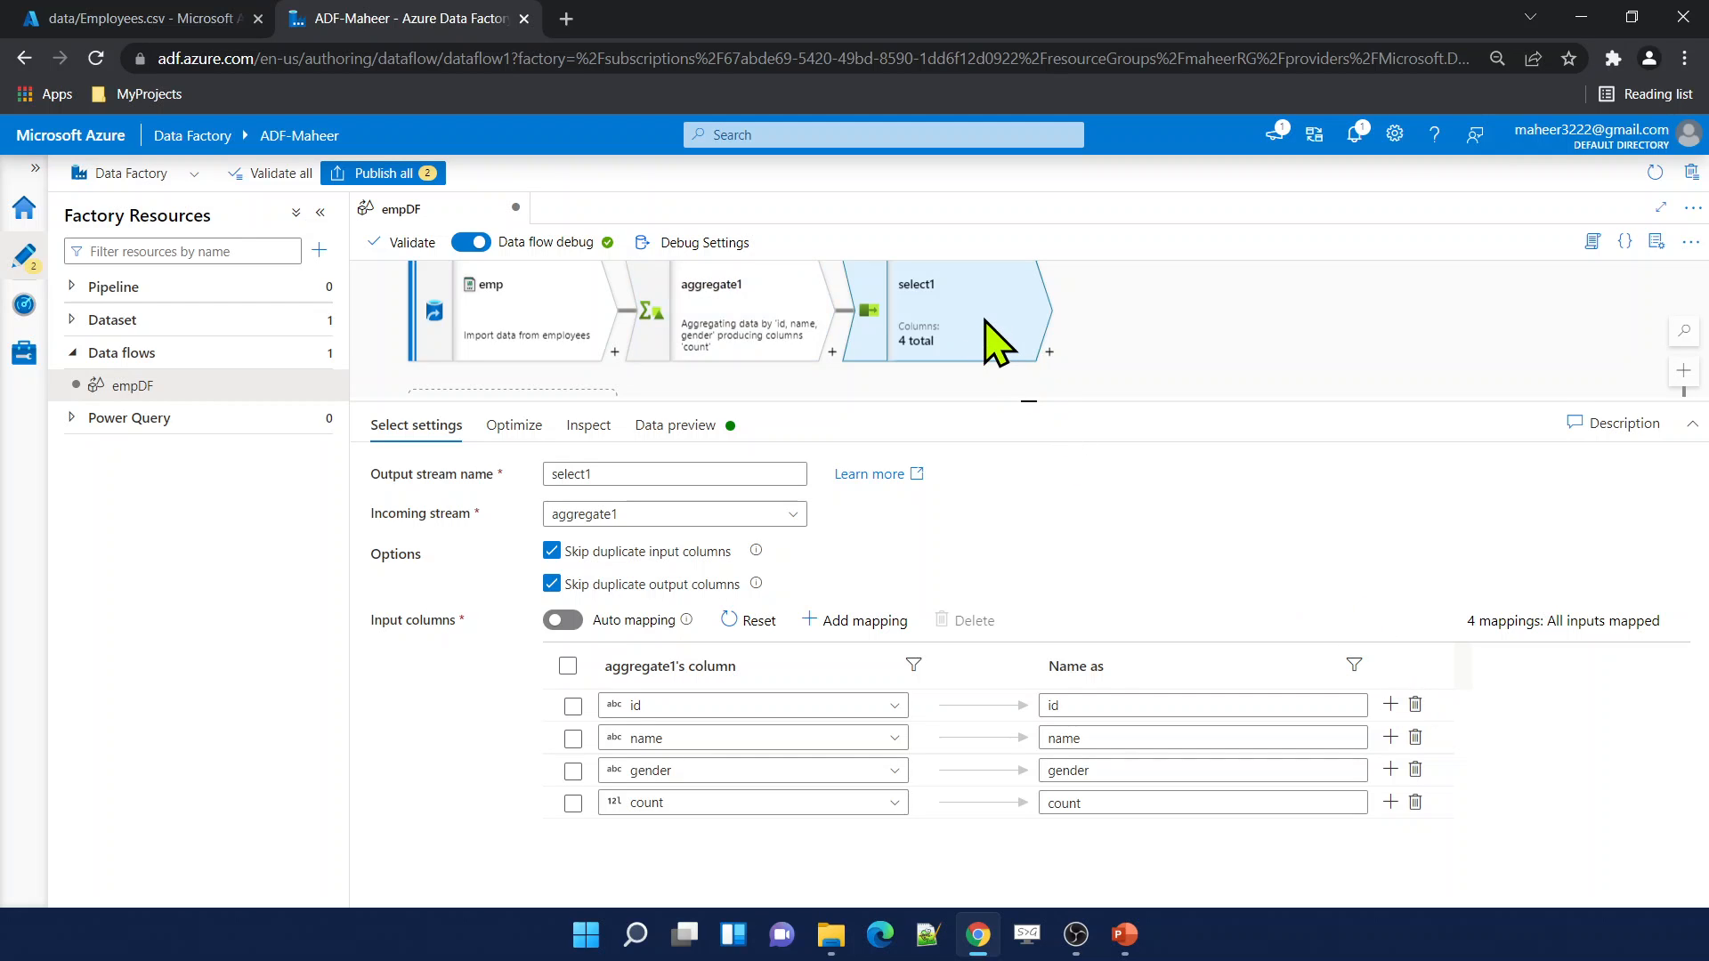
pyautogui.press('Delete')
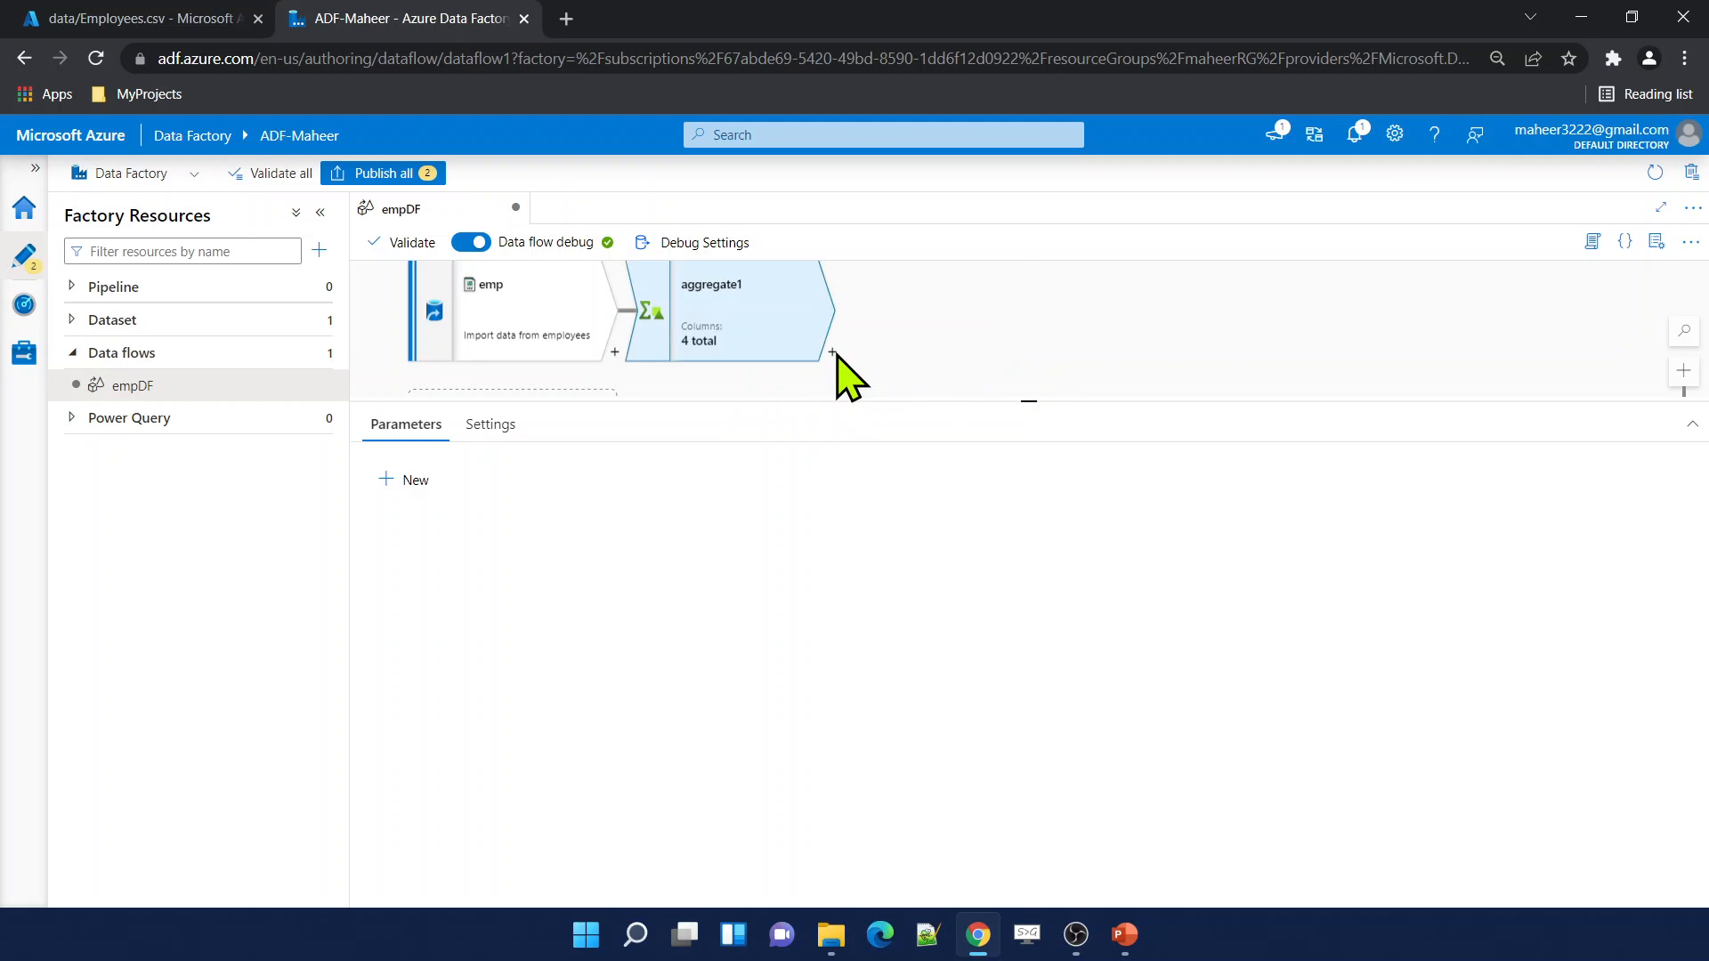
# Add a Sink transformation after aggregate1.
pyautogui.click(832, 352)
pyautogui.write('sink')
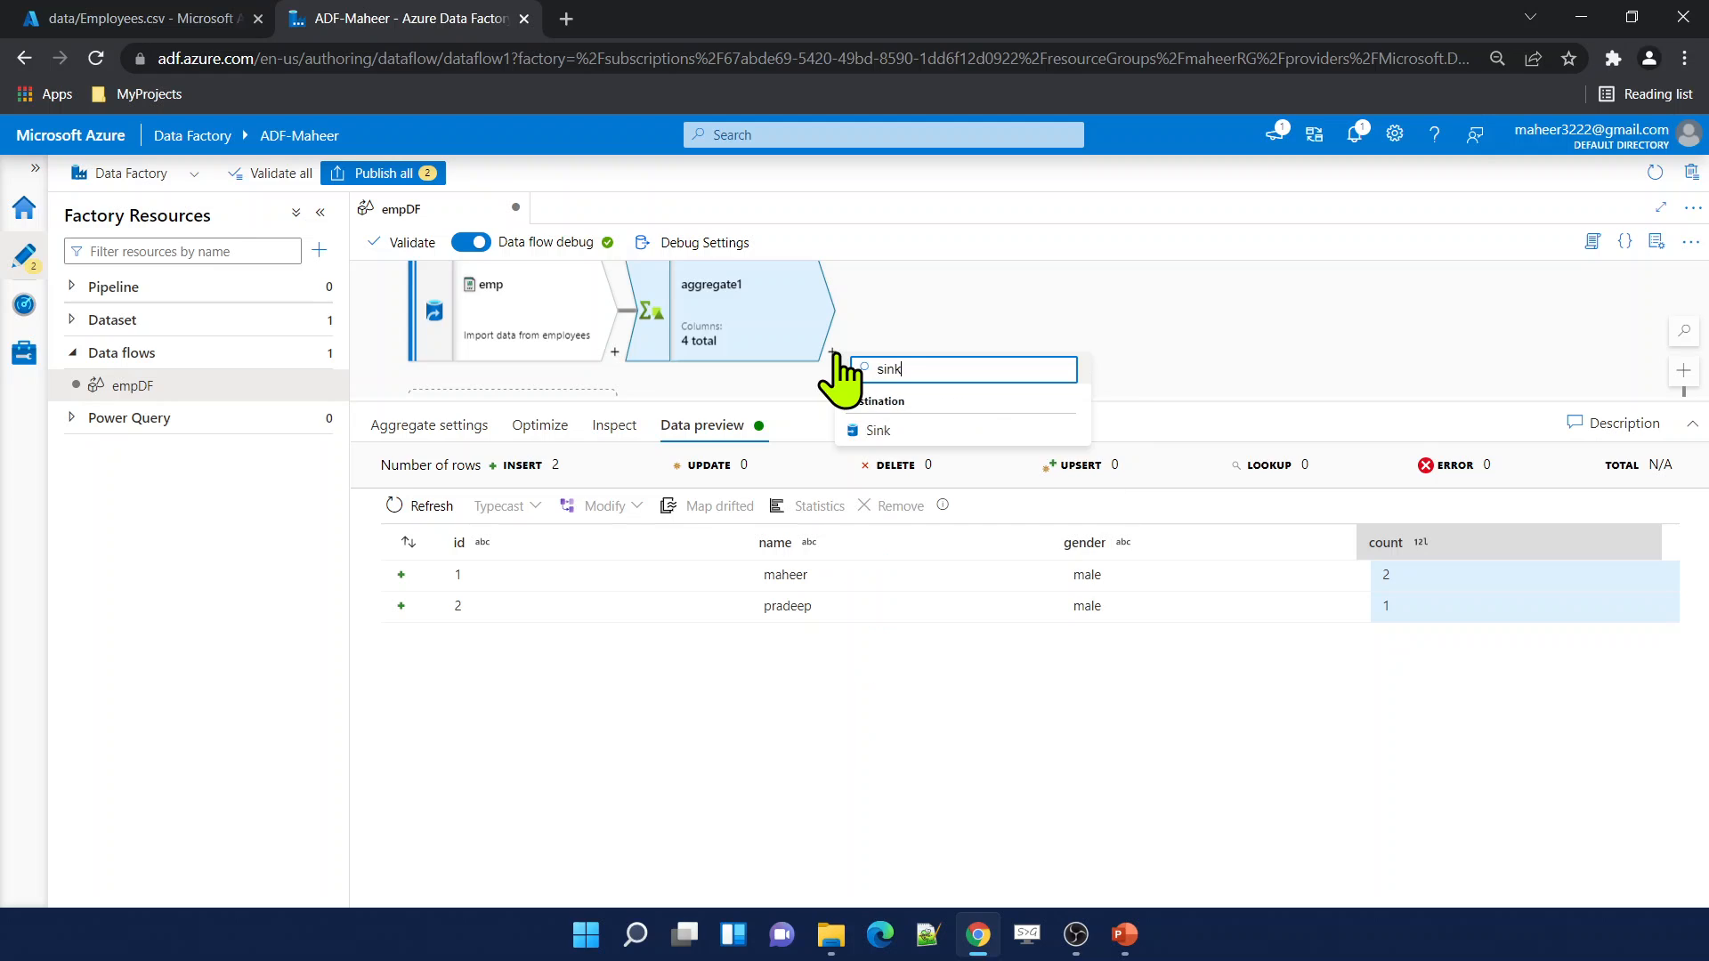
pyautogui.click(881, 427)
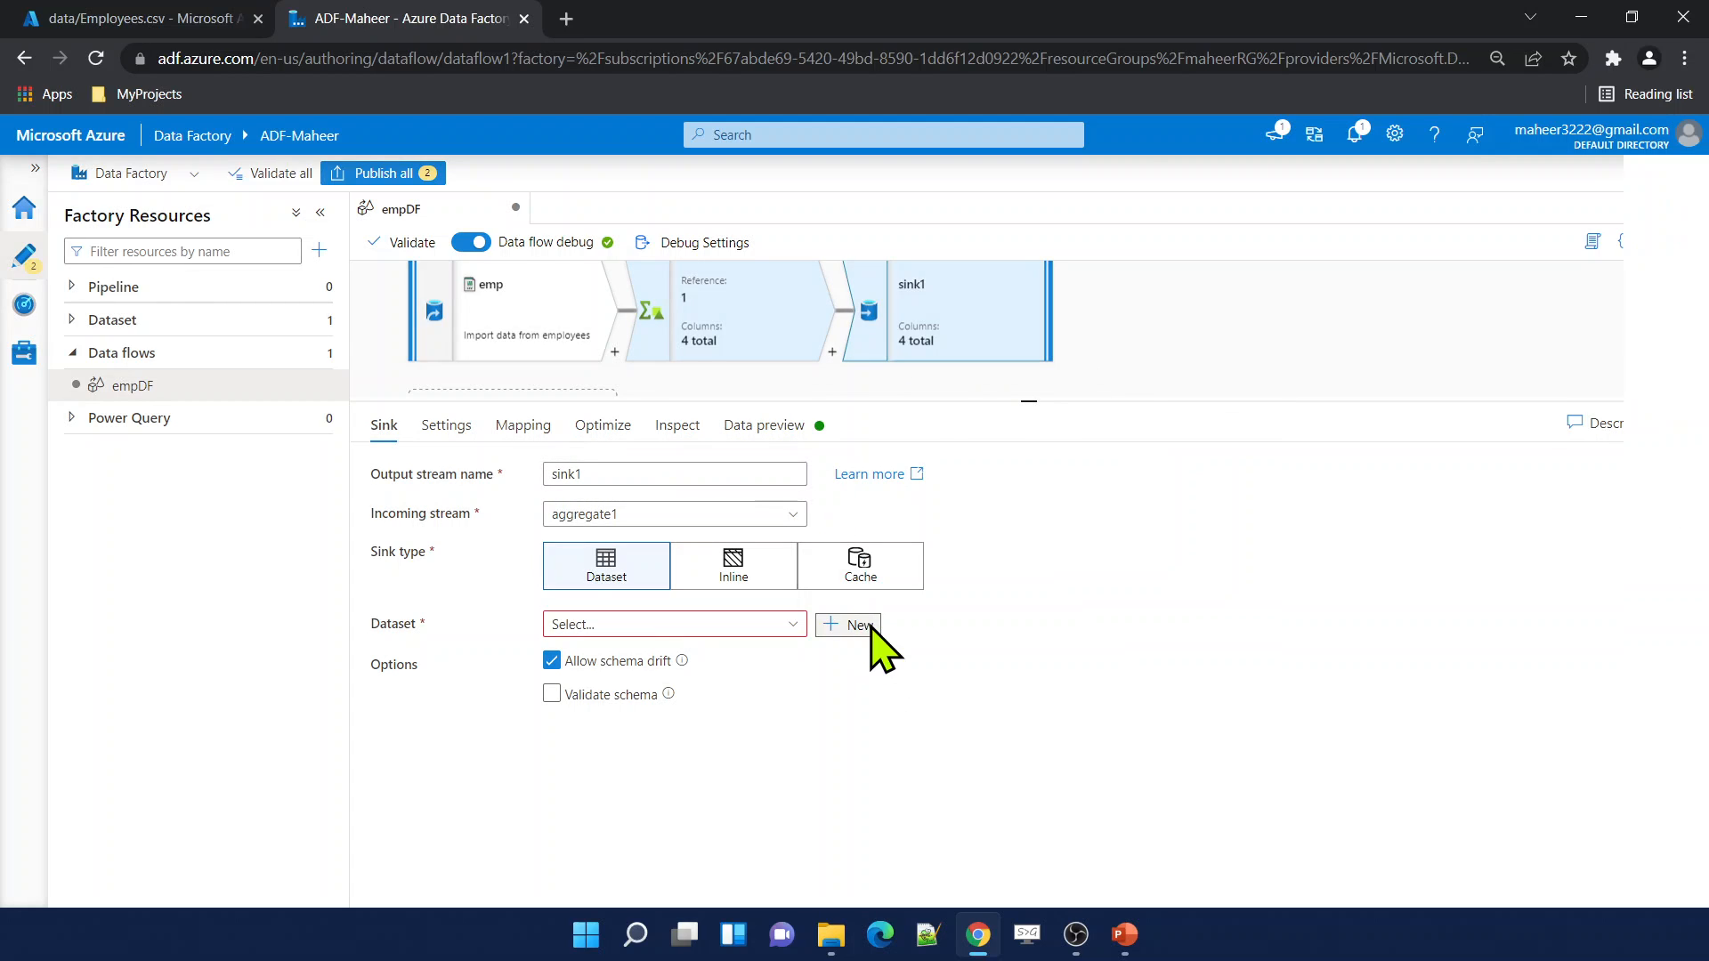
# Start a new sink dataset on Azure Data Lake Storage Gen2 in the DelimitedText format.
pyautogui.click(868, 625)
pyautogui.click(1402, 637)
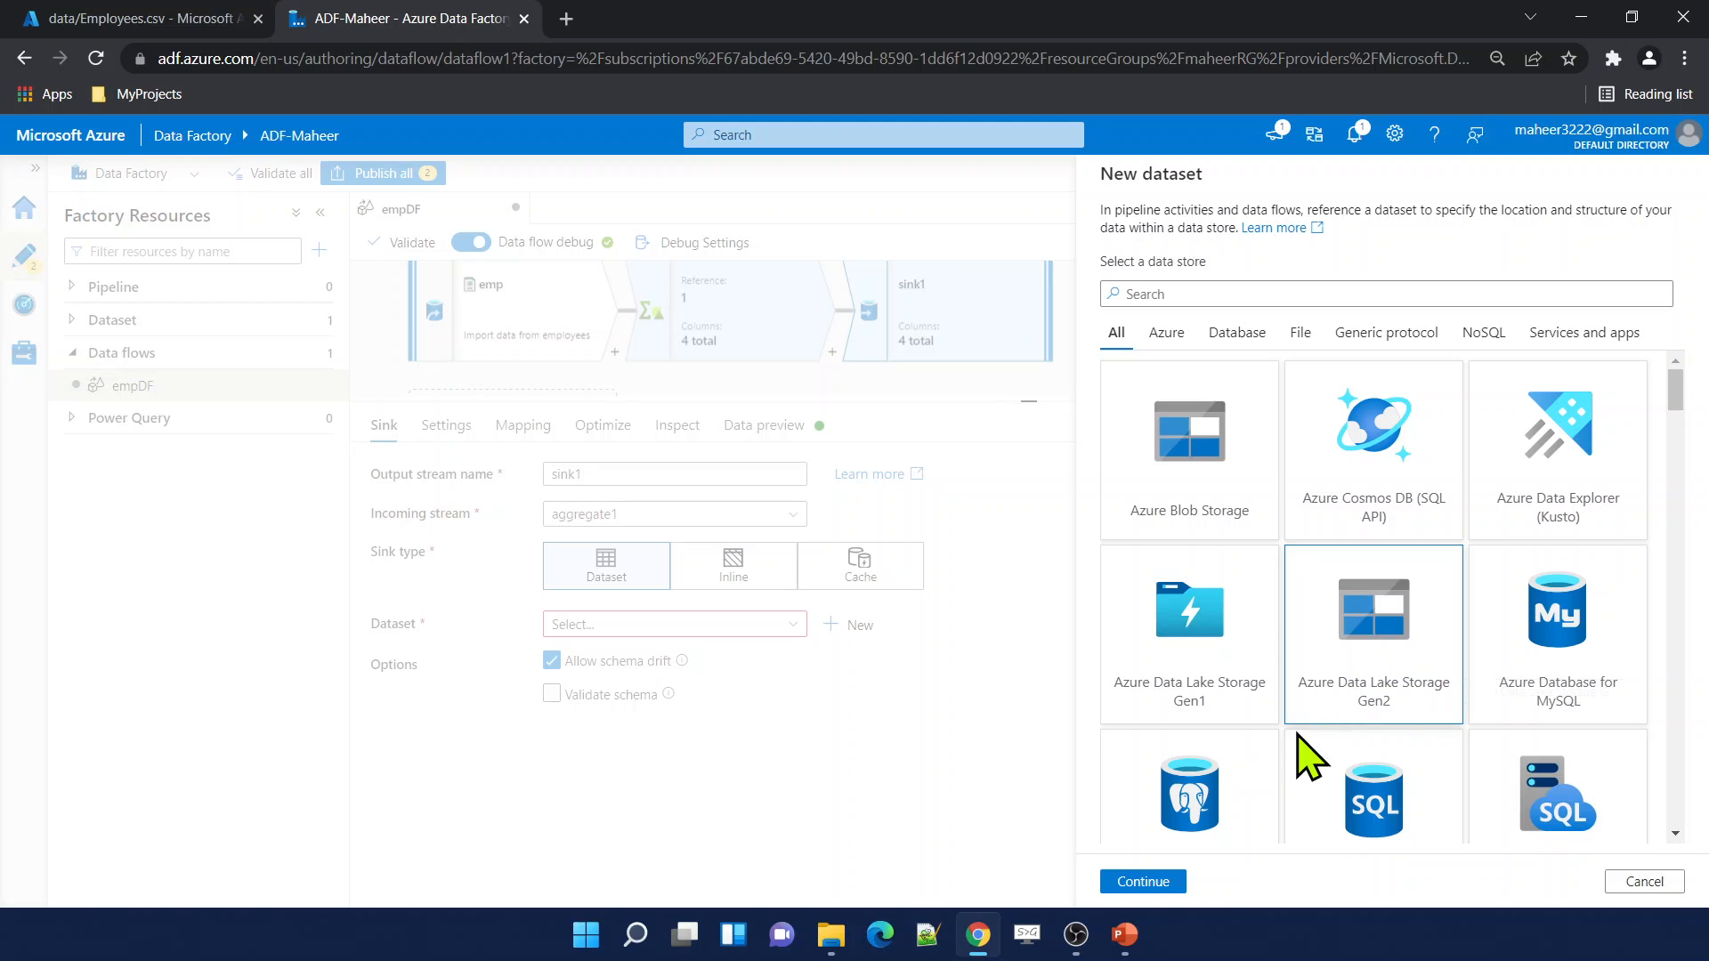
pyautogui.click(1142, 881)
pyautogui.click(1342, 399)
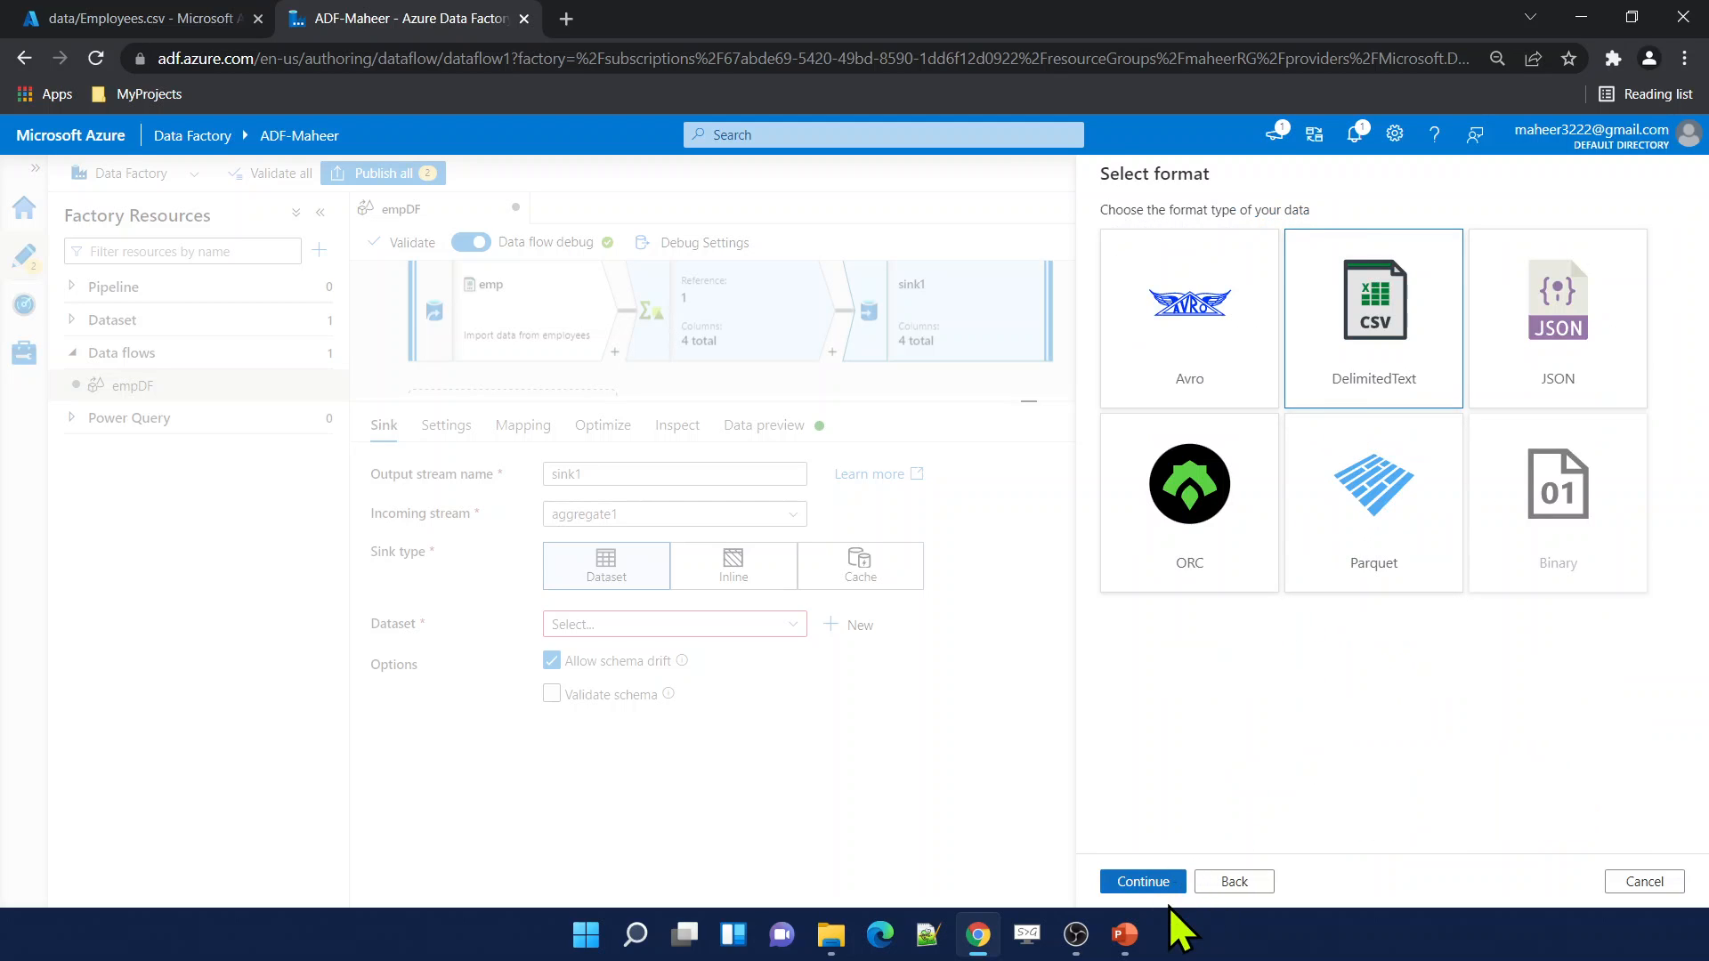
pyautogui.click(1157, 884)
# Name the sink dataset outputFolder, link it to AzureDataLakeStorage1, and treat the first row as header.
pyautogui.moveTo(1159, 235); pyautogui.dragTo(1050, 258)
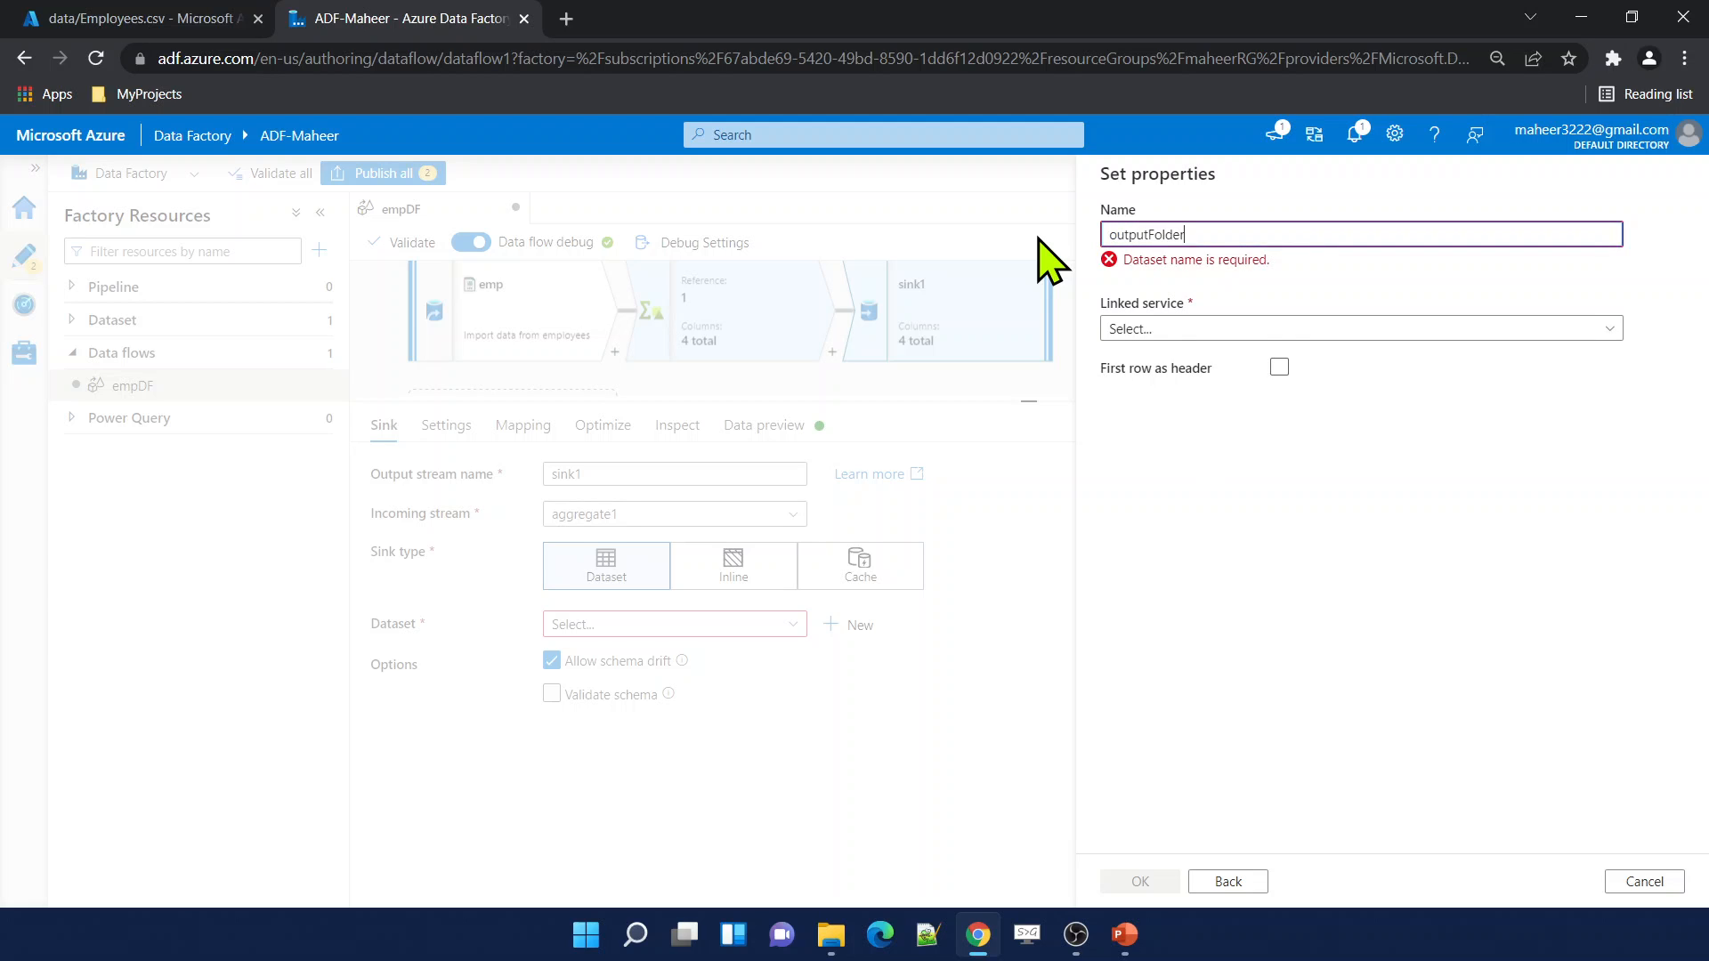
pyautogui.write('outputFolder')
pyautogui.click(1212, 299)
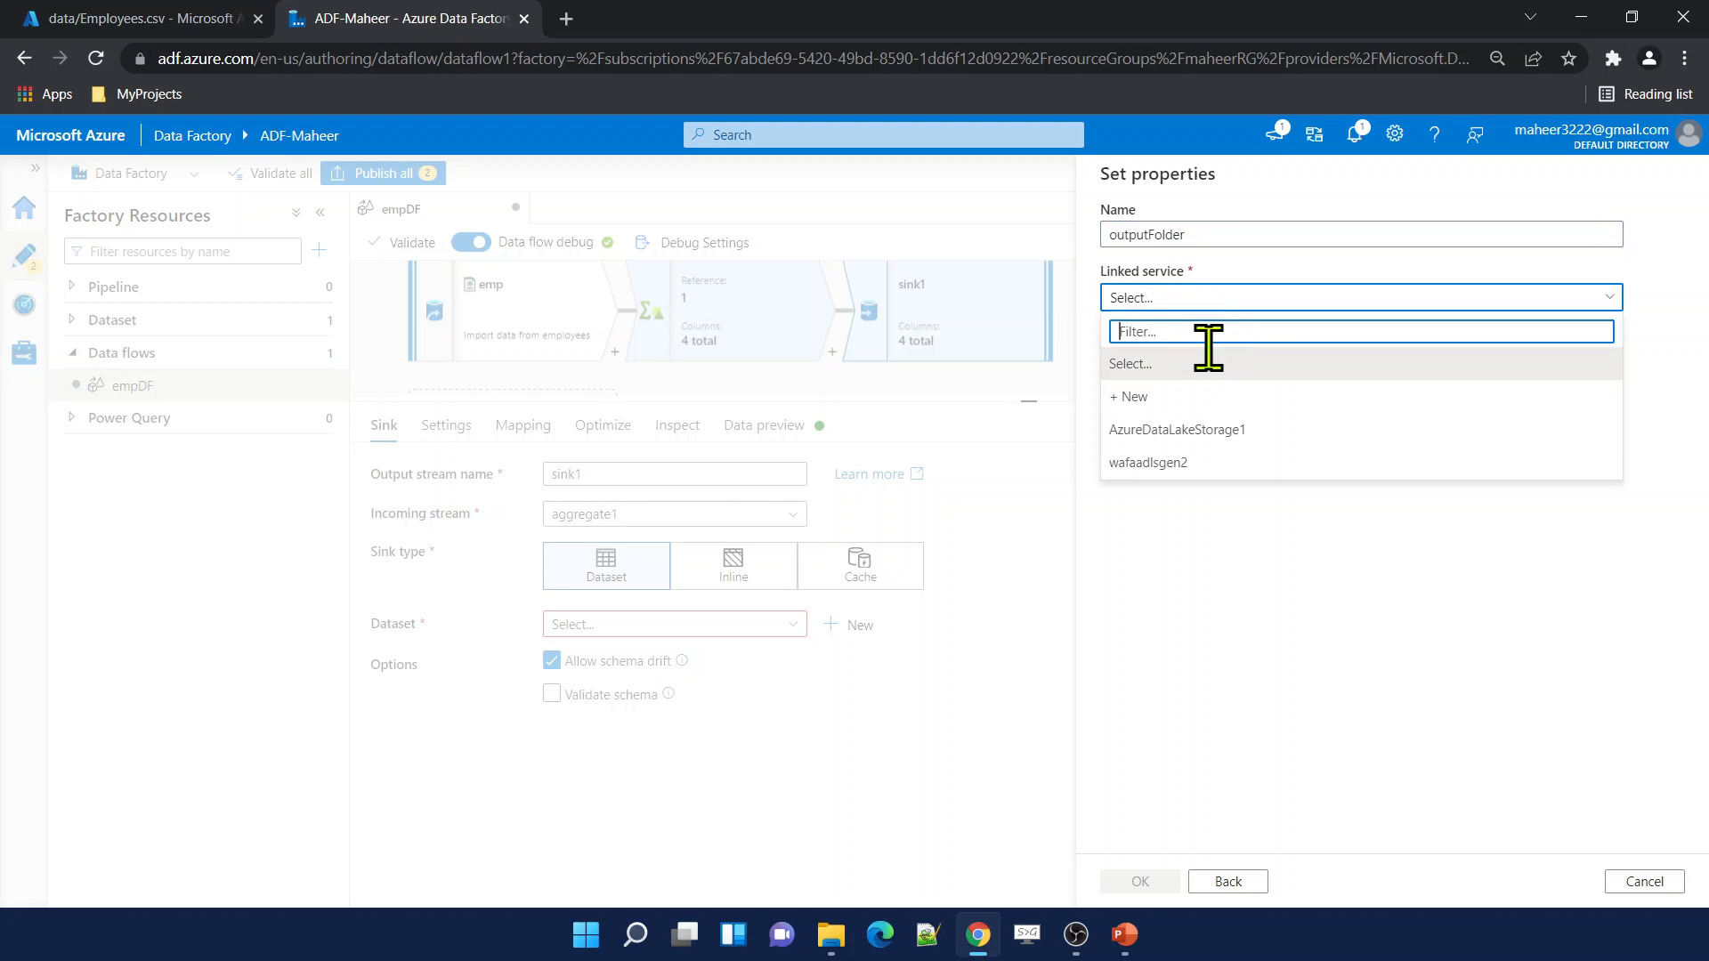
pyautogui.click(1212, 432)
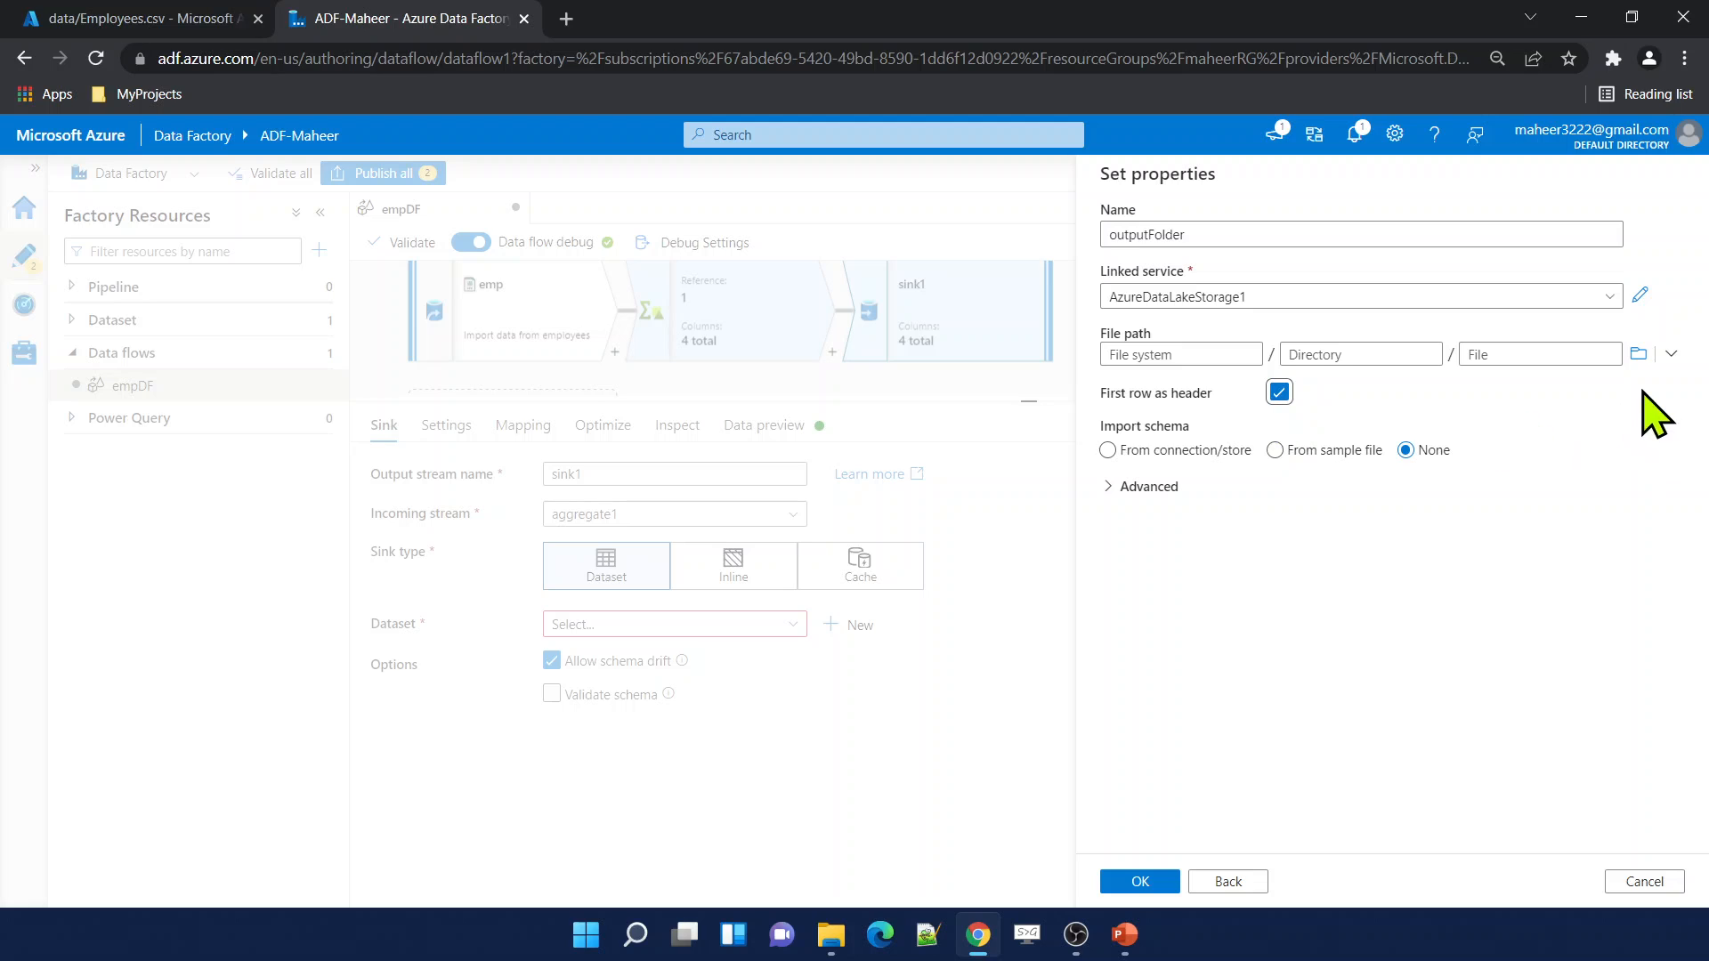
# Point the outputFolder dataset at testcontainer/output, set its schema import to None, and create it.
pyautogui.click(1639, 354)
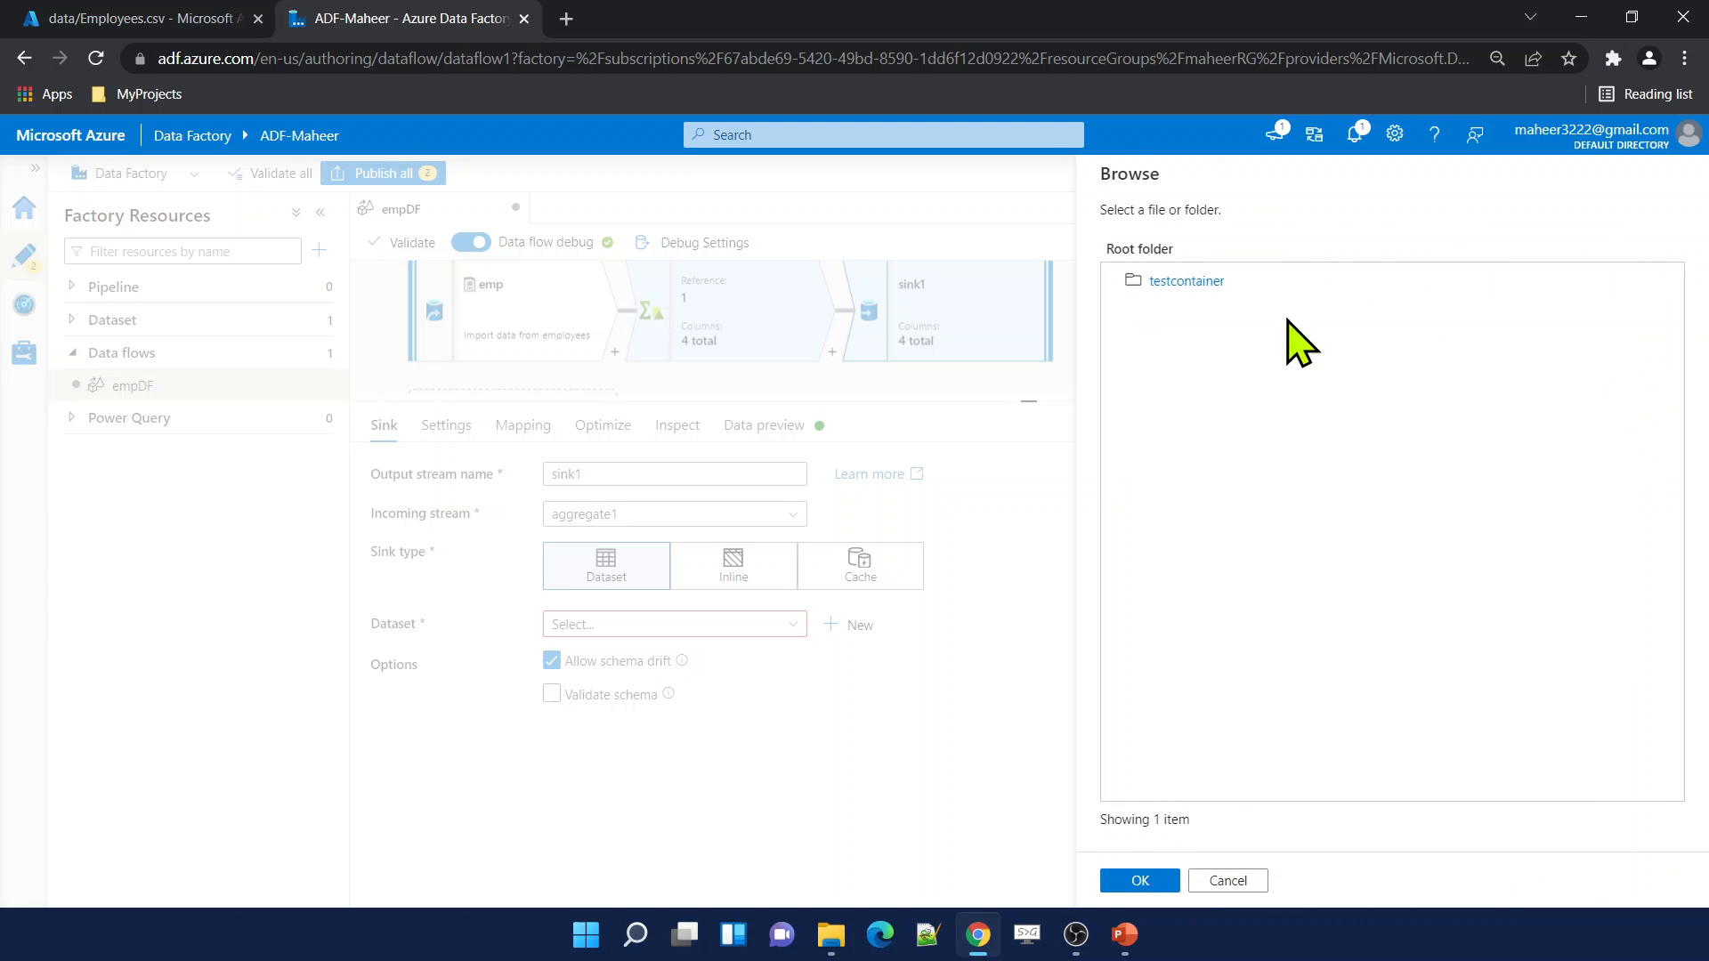
pyautogui.click(1166, 283)
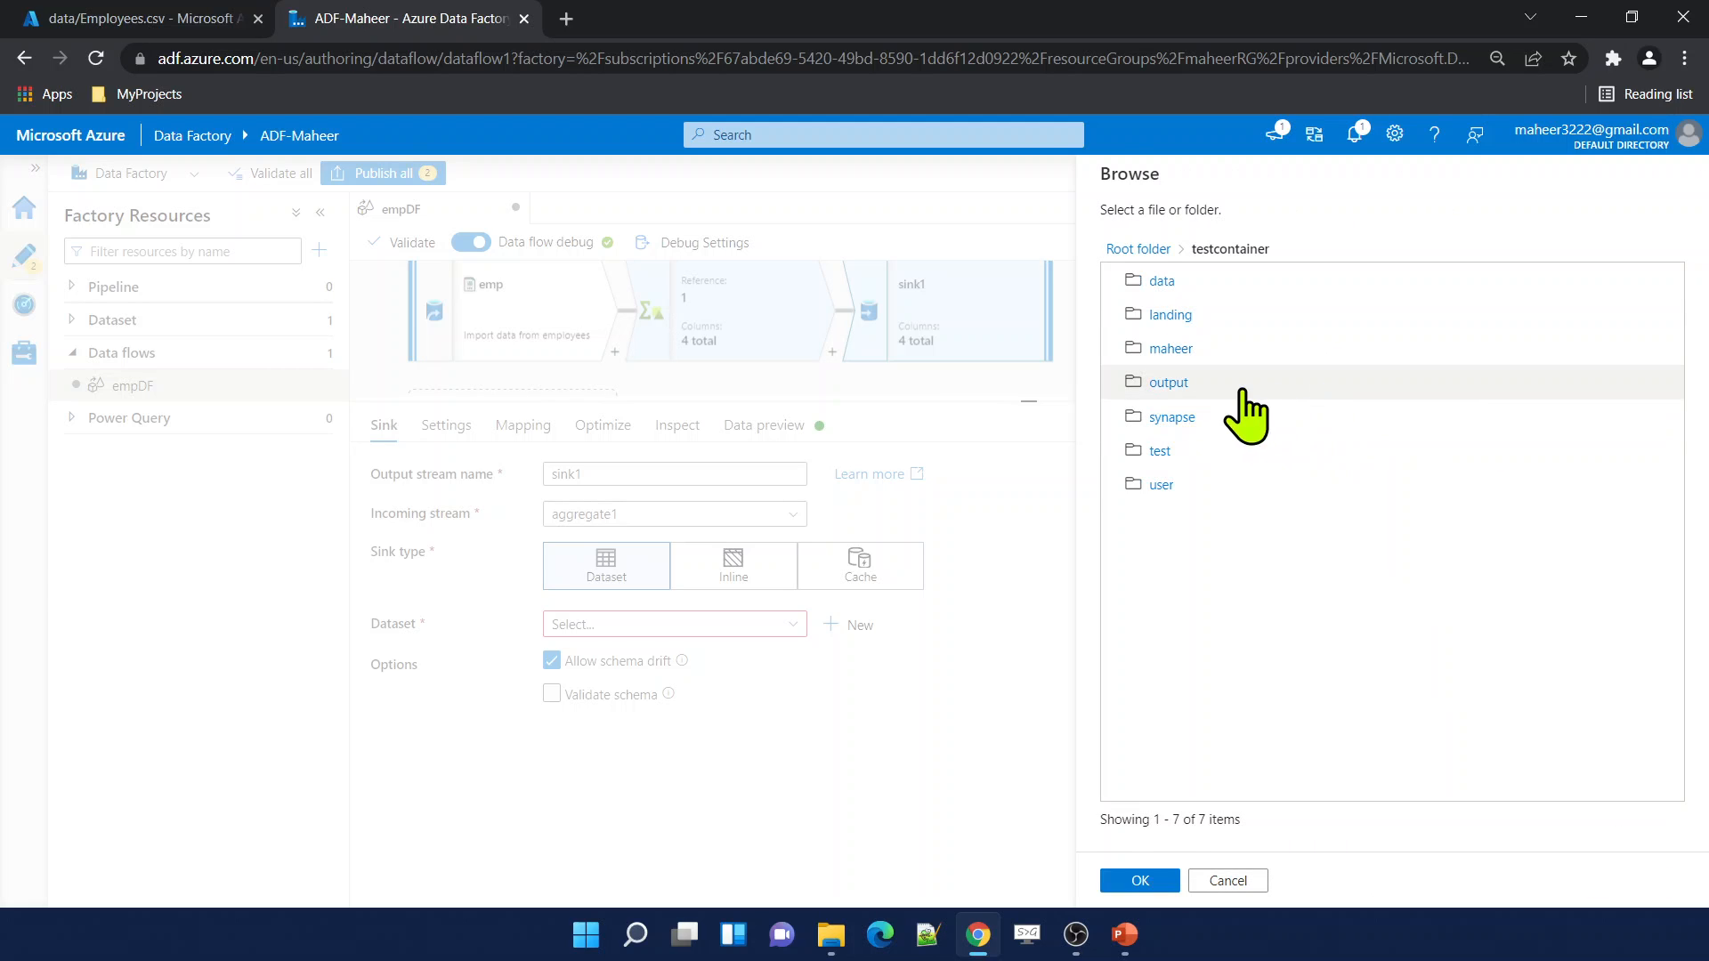
pyautogui.click(1197, 385)
pyautogui.click(1140, 880)
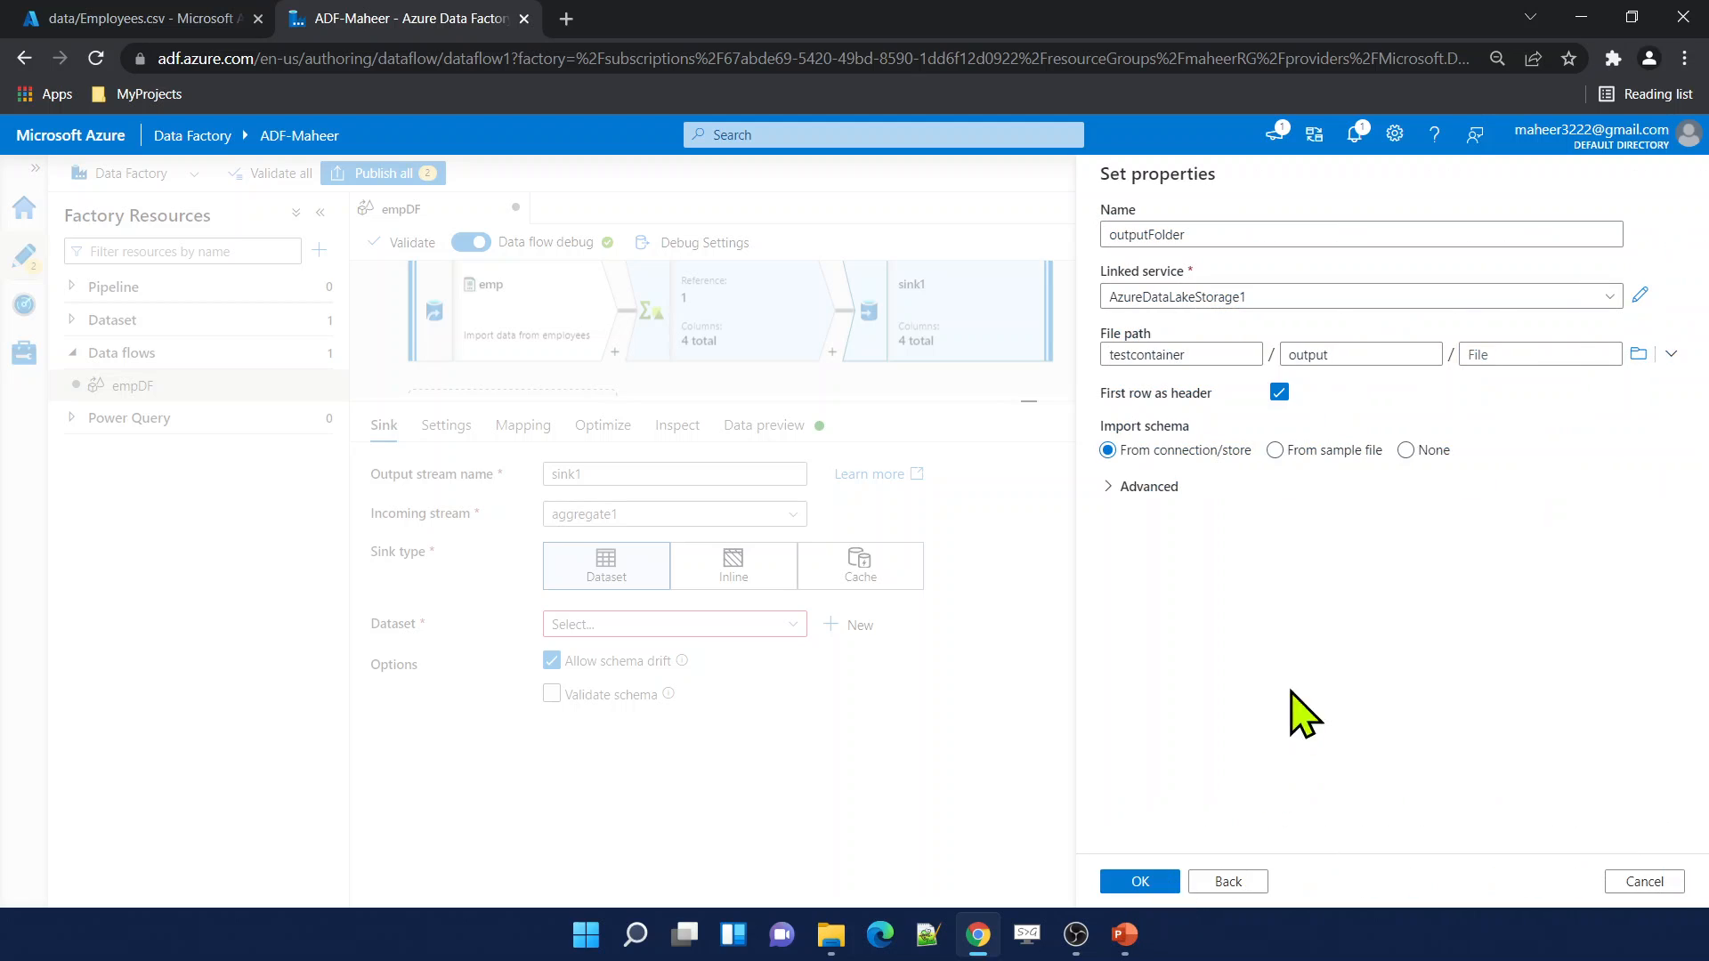
pyautogui.click(1405, 450)
pyautogui.click(1155, 883)
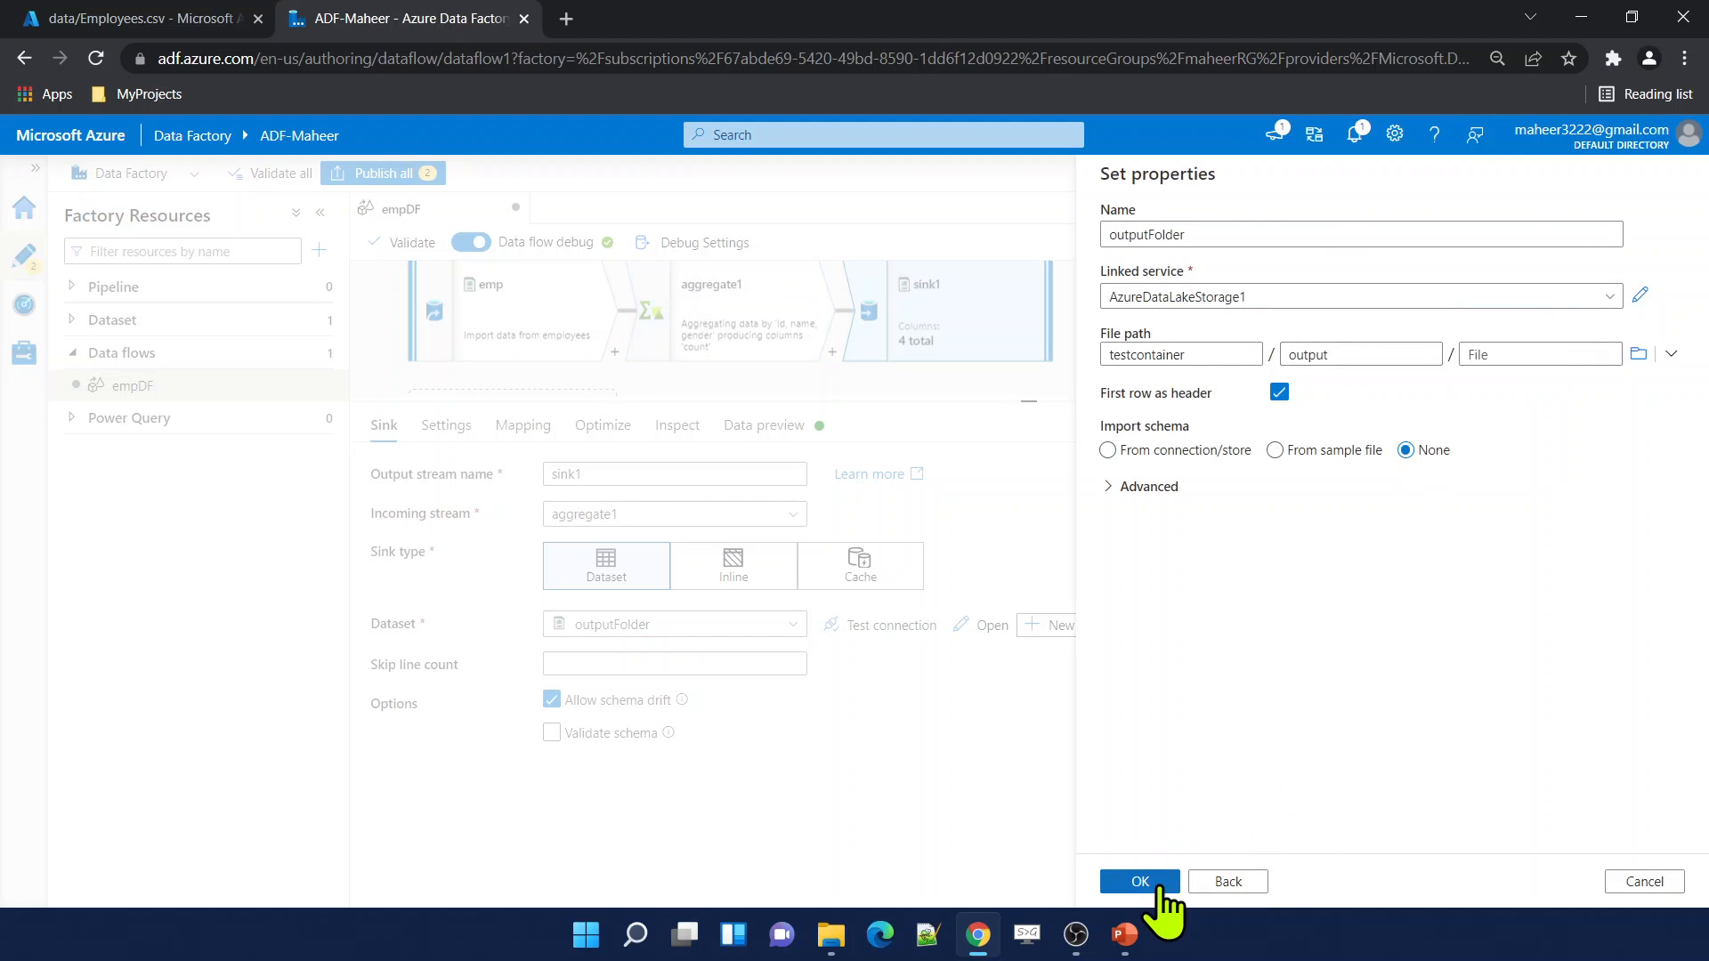
# Configure sink1 to output to a single file named Employees.csv, using a single partition.
pyautogui.click(449, 426)
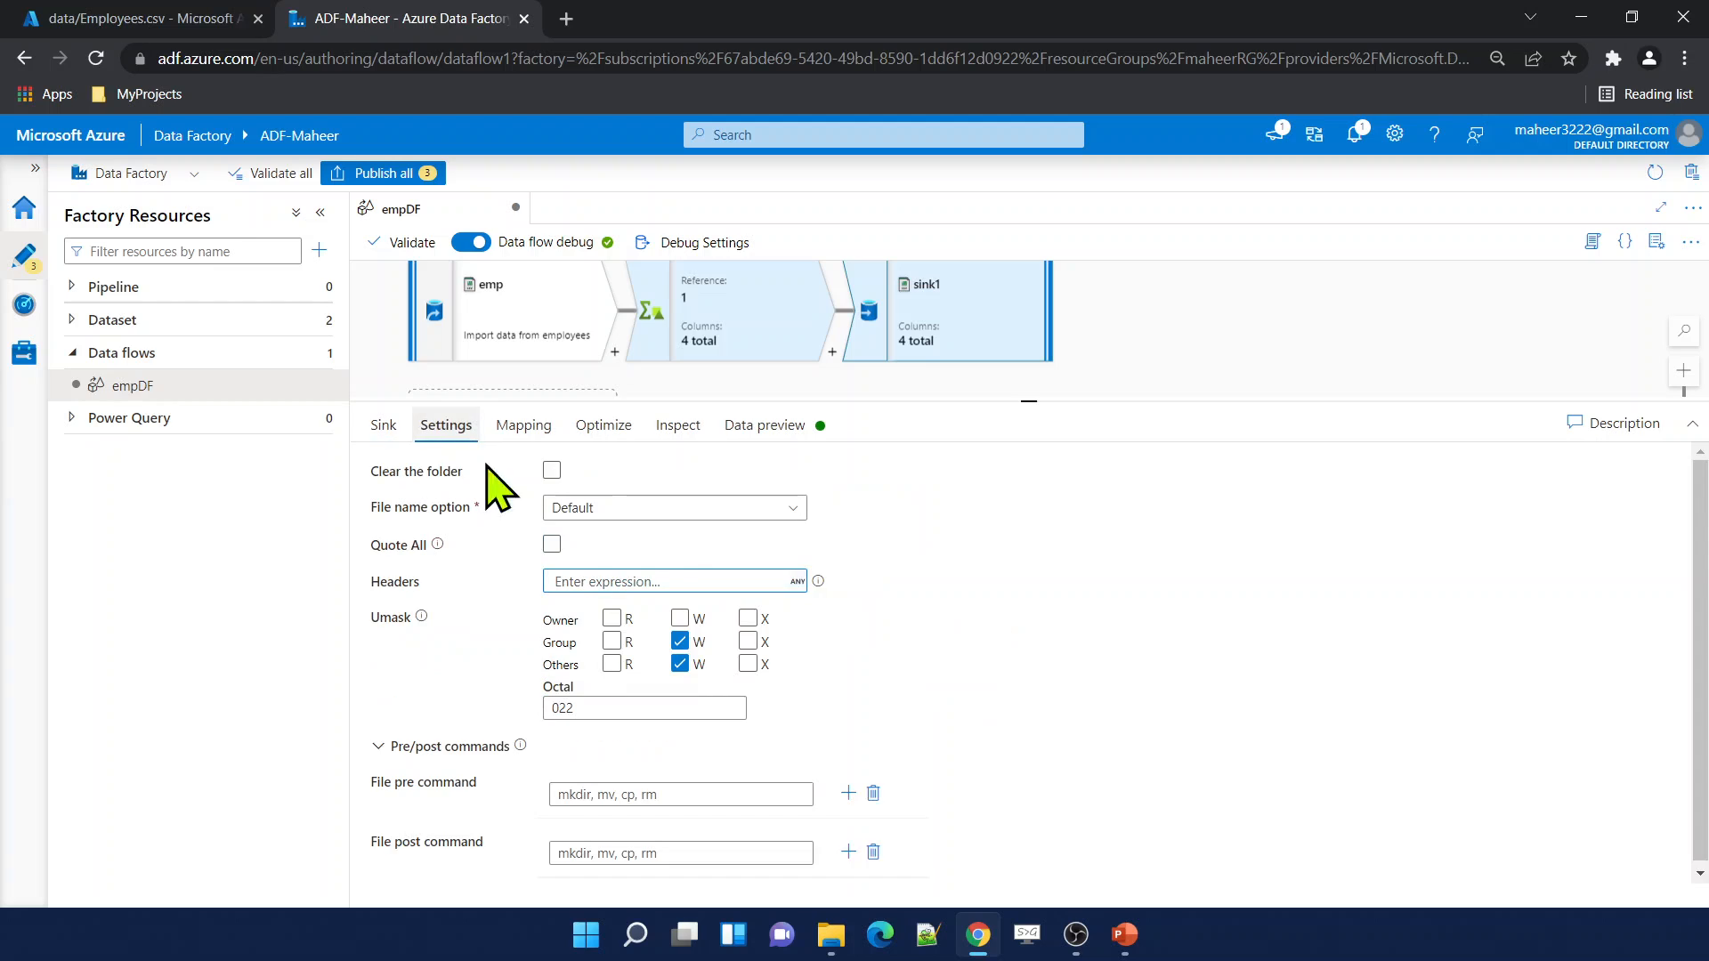
pyautogui.click(655, 519)
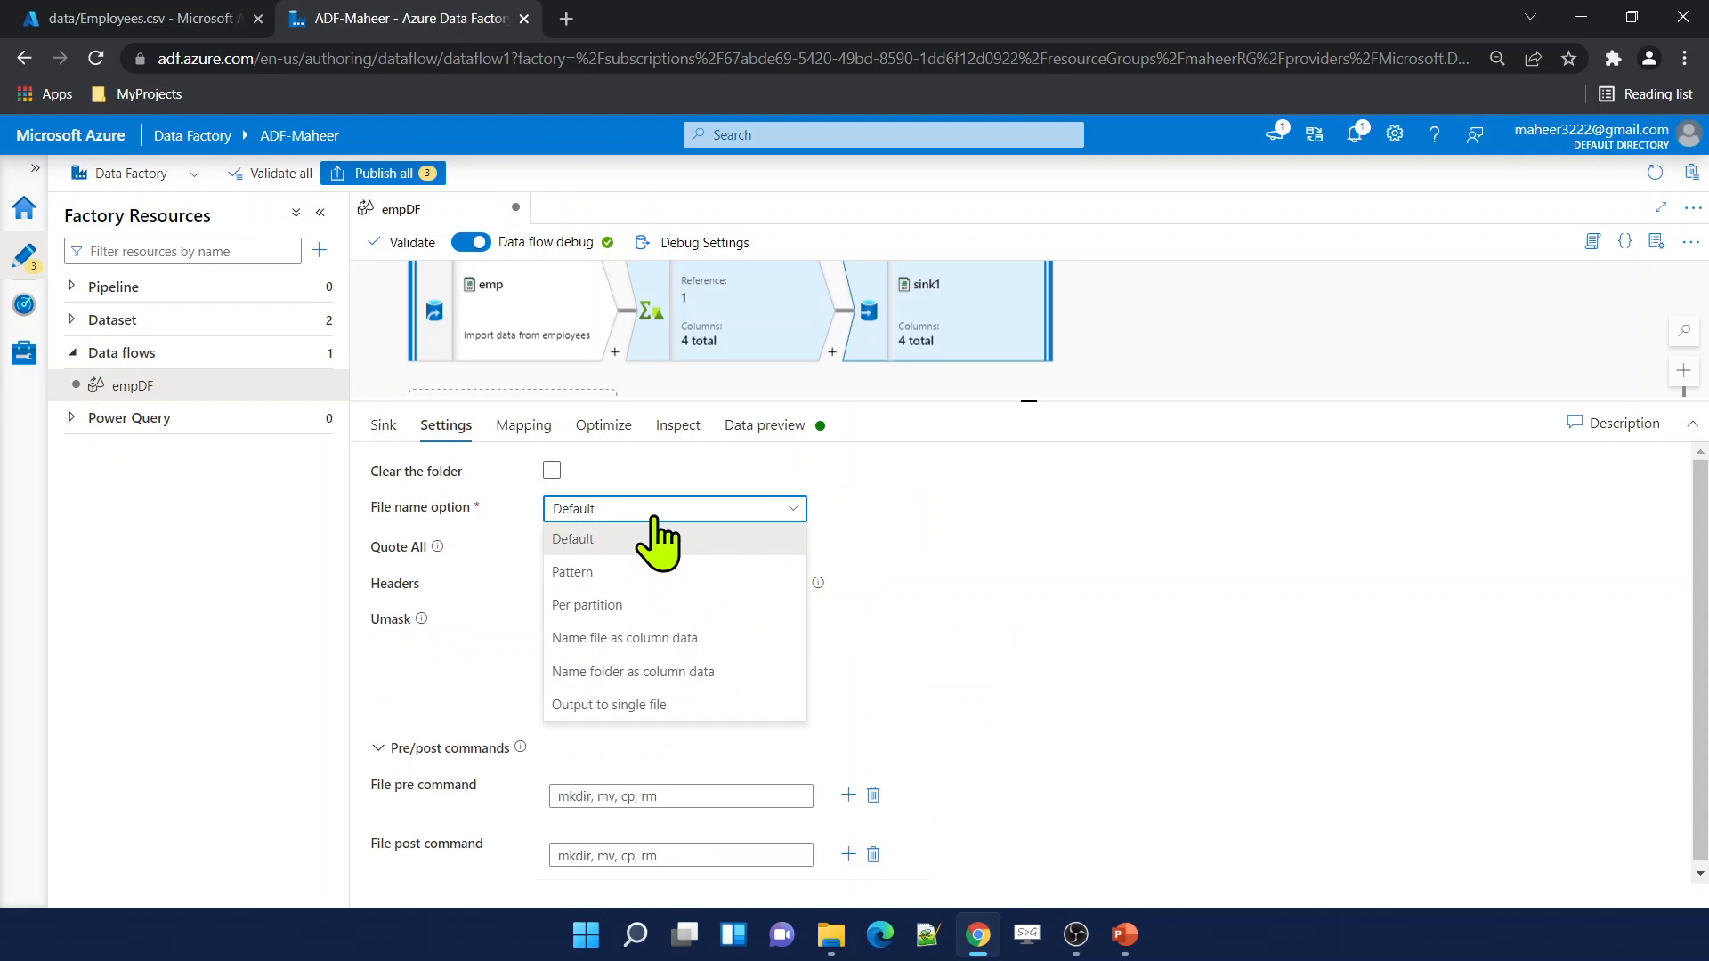
pyautogui.click(666, 703)
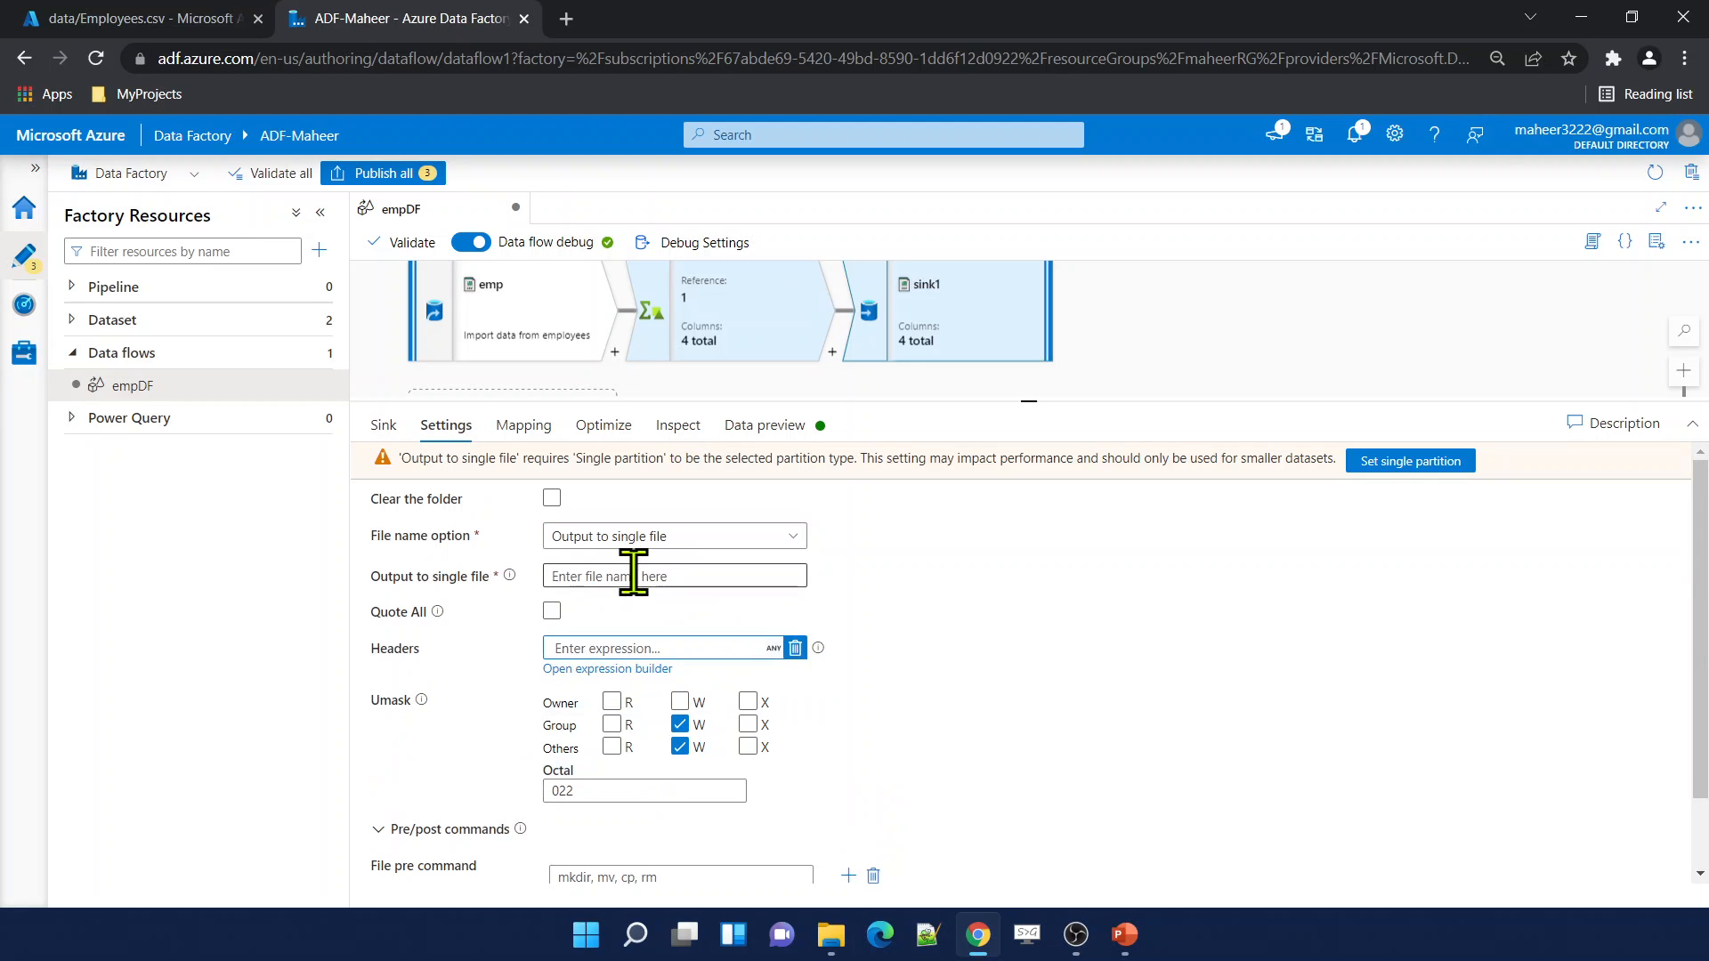
pyautogui.click(1388, 463)
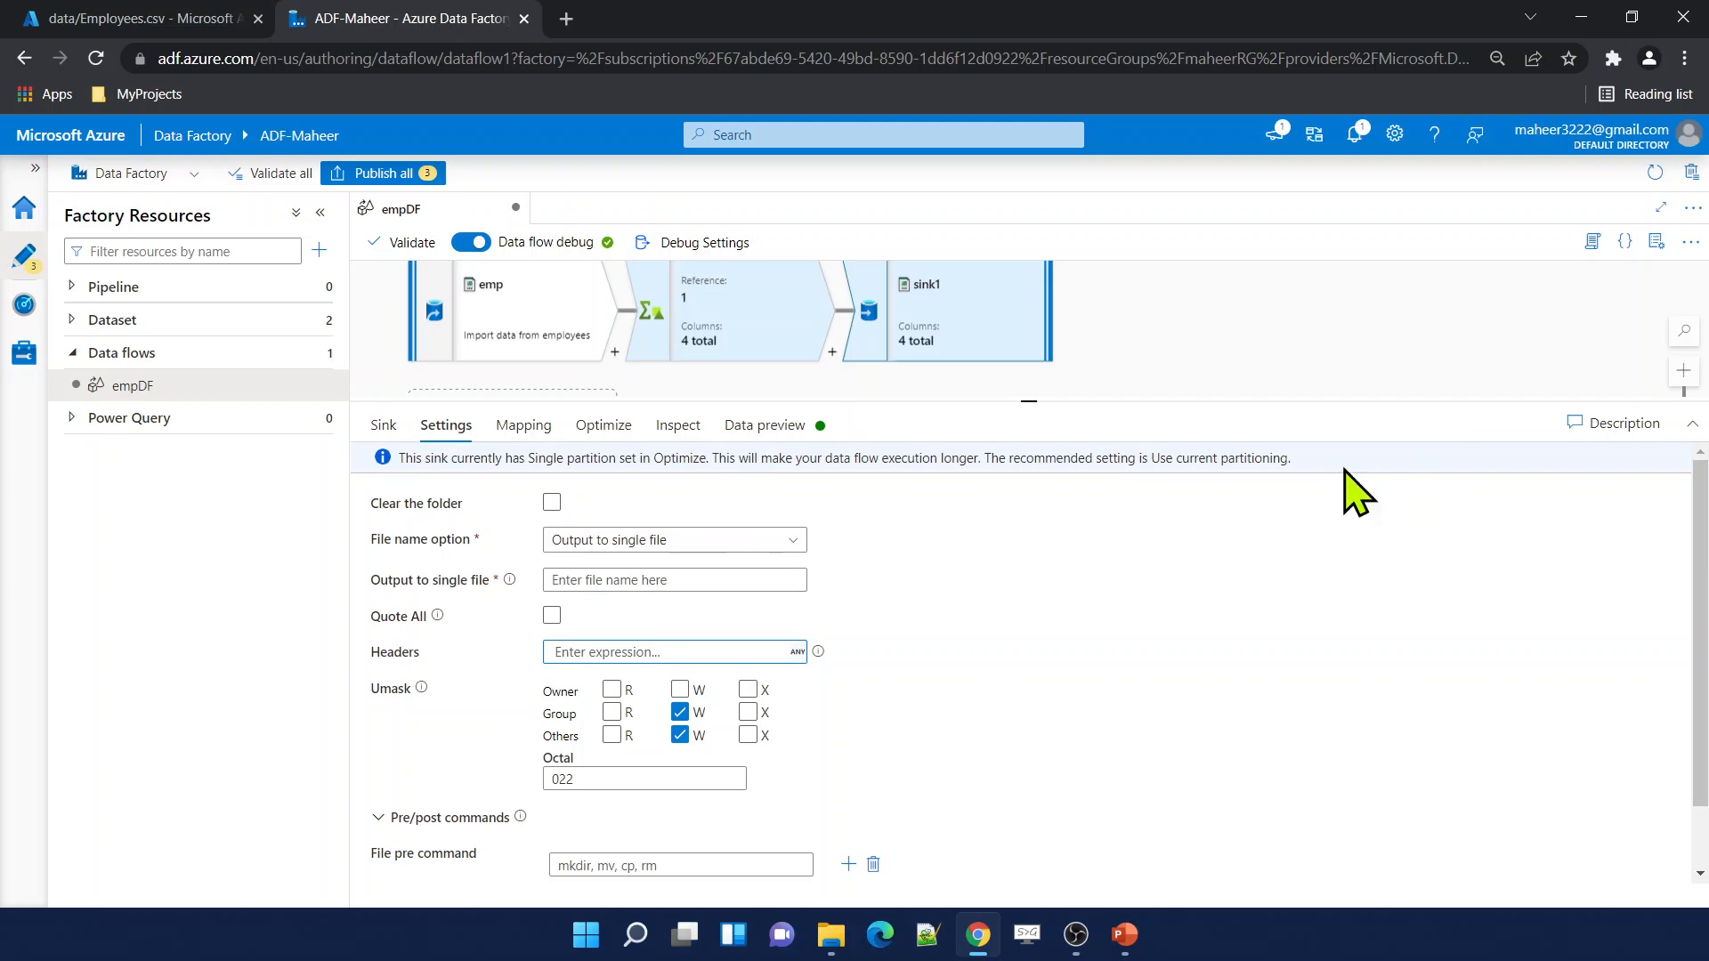
pyautogui.click(726, 577)
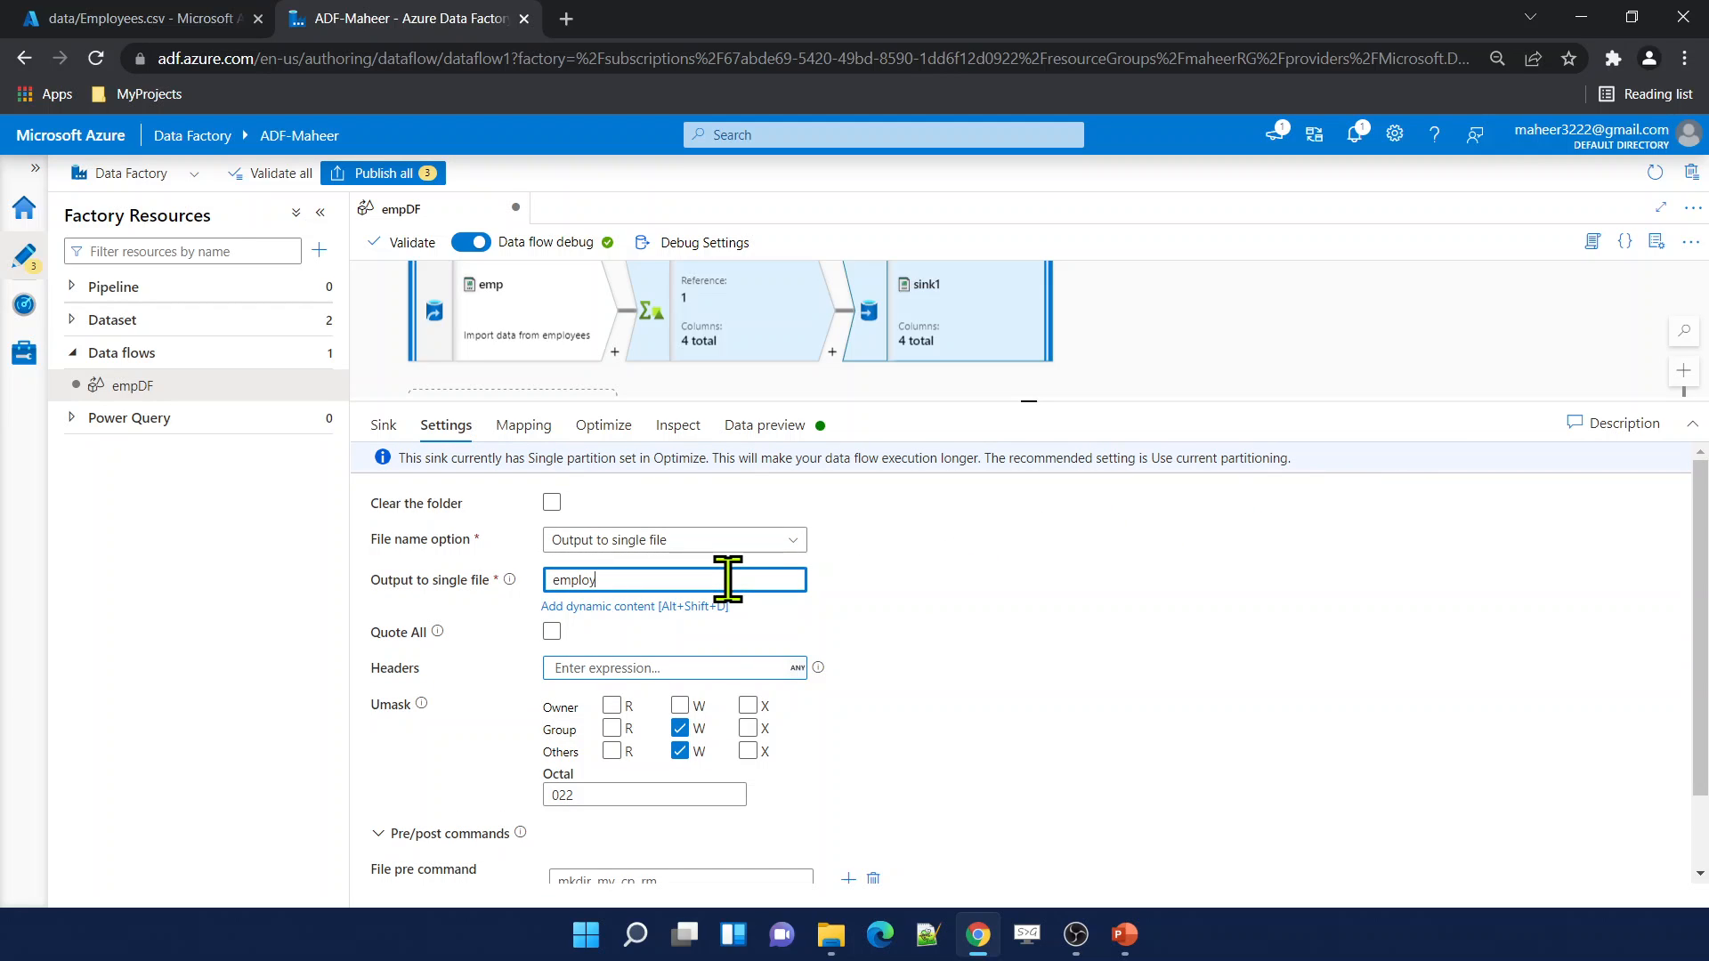
pyautogui.click(555, 580)
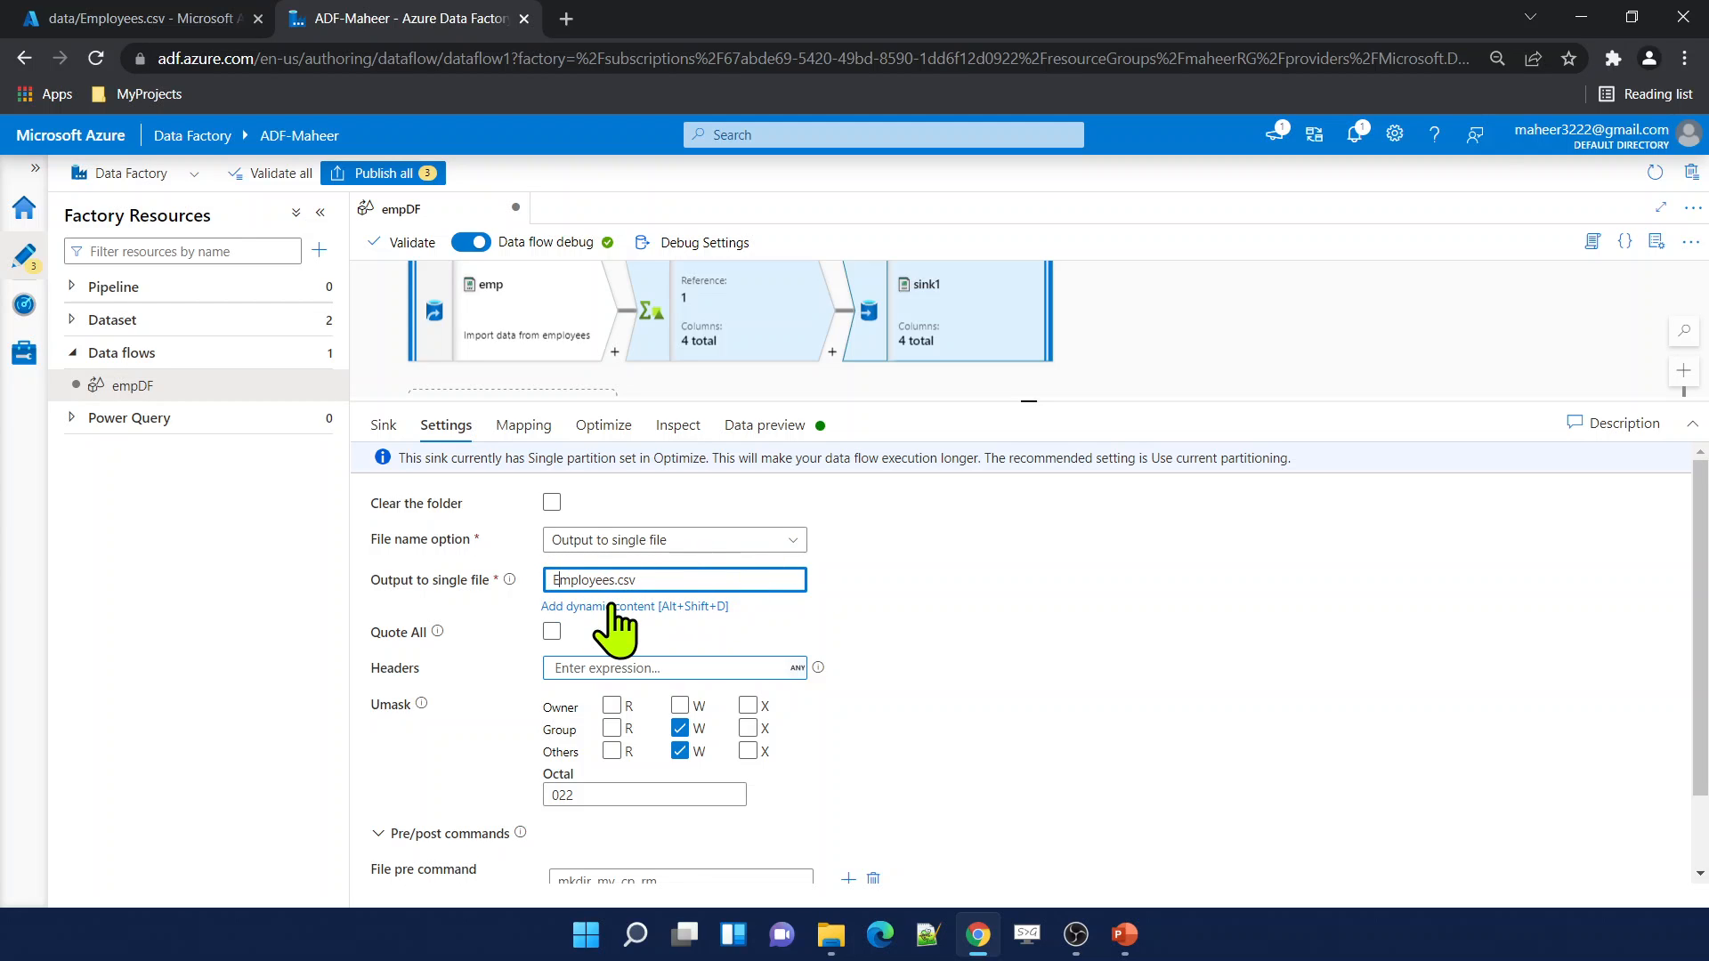
# Turn off auto mapping for sink1 and remove the count column mapping.
pyautogui.click(530, 427)
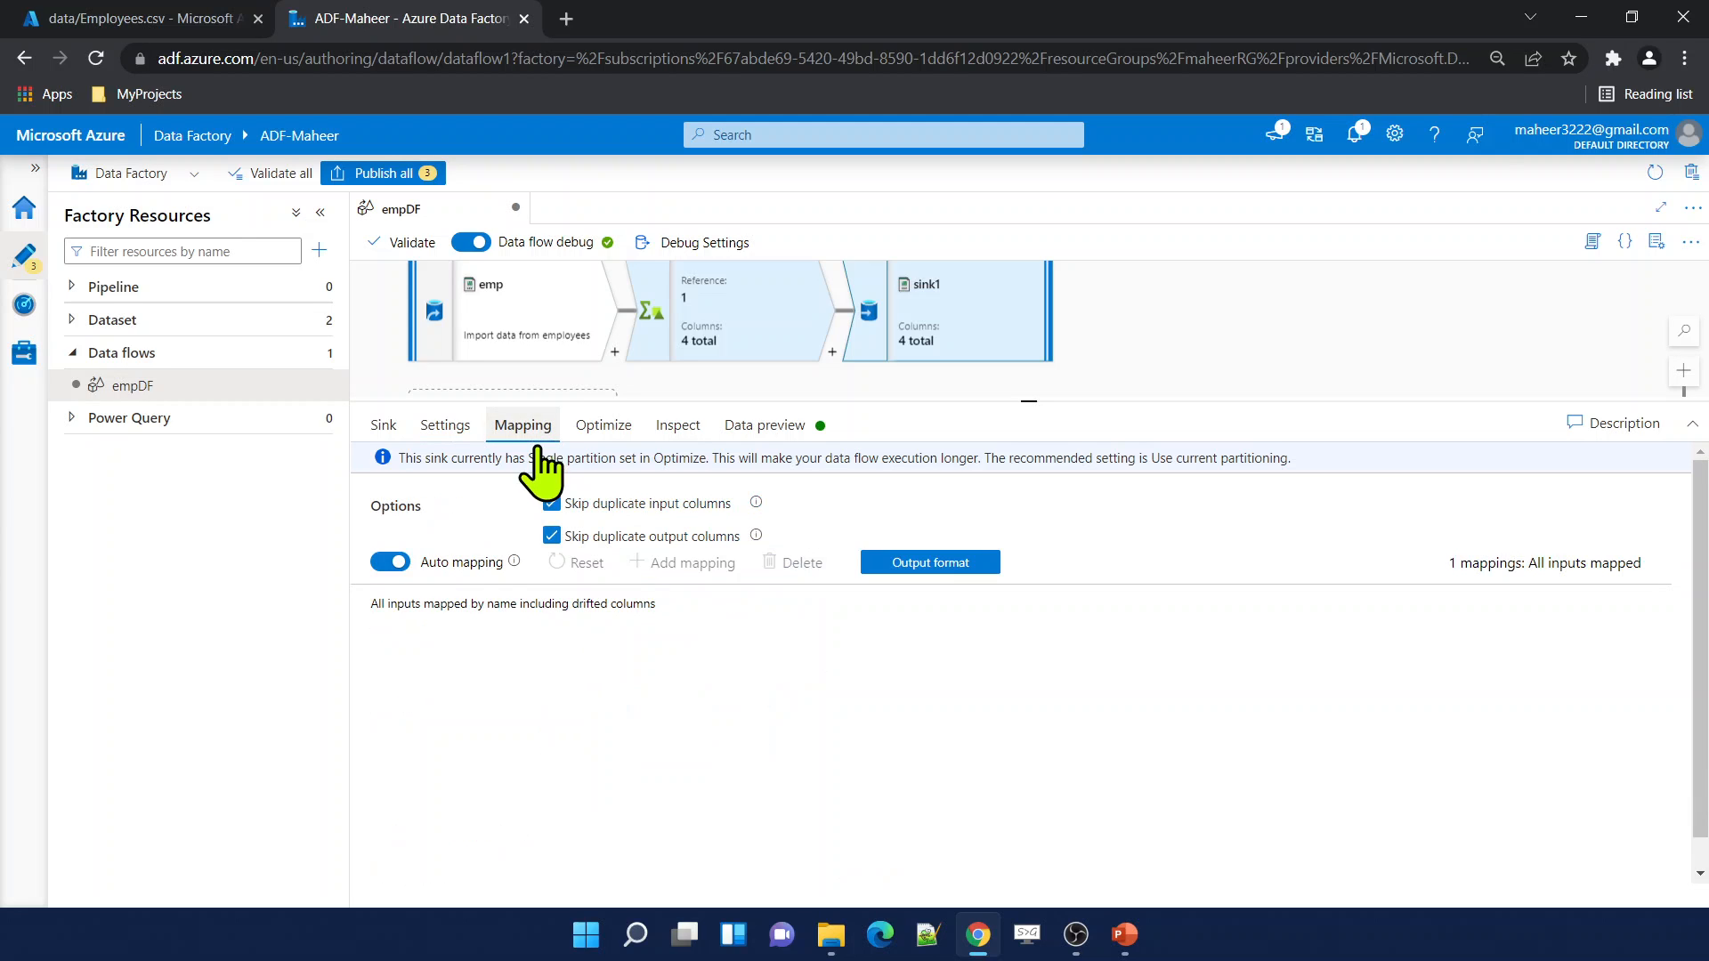
pyautogui.click(390, 561)
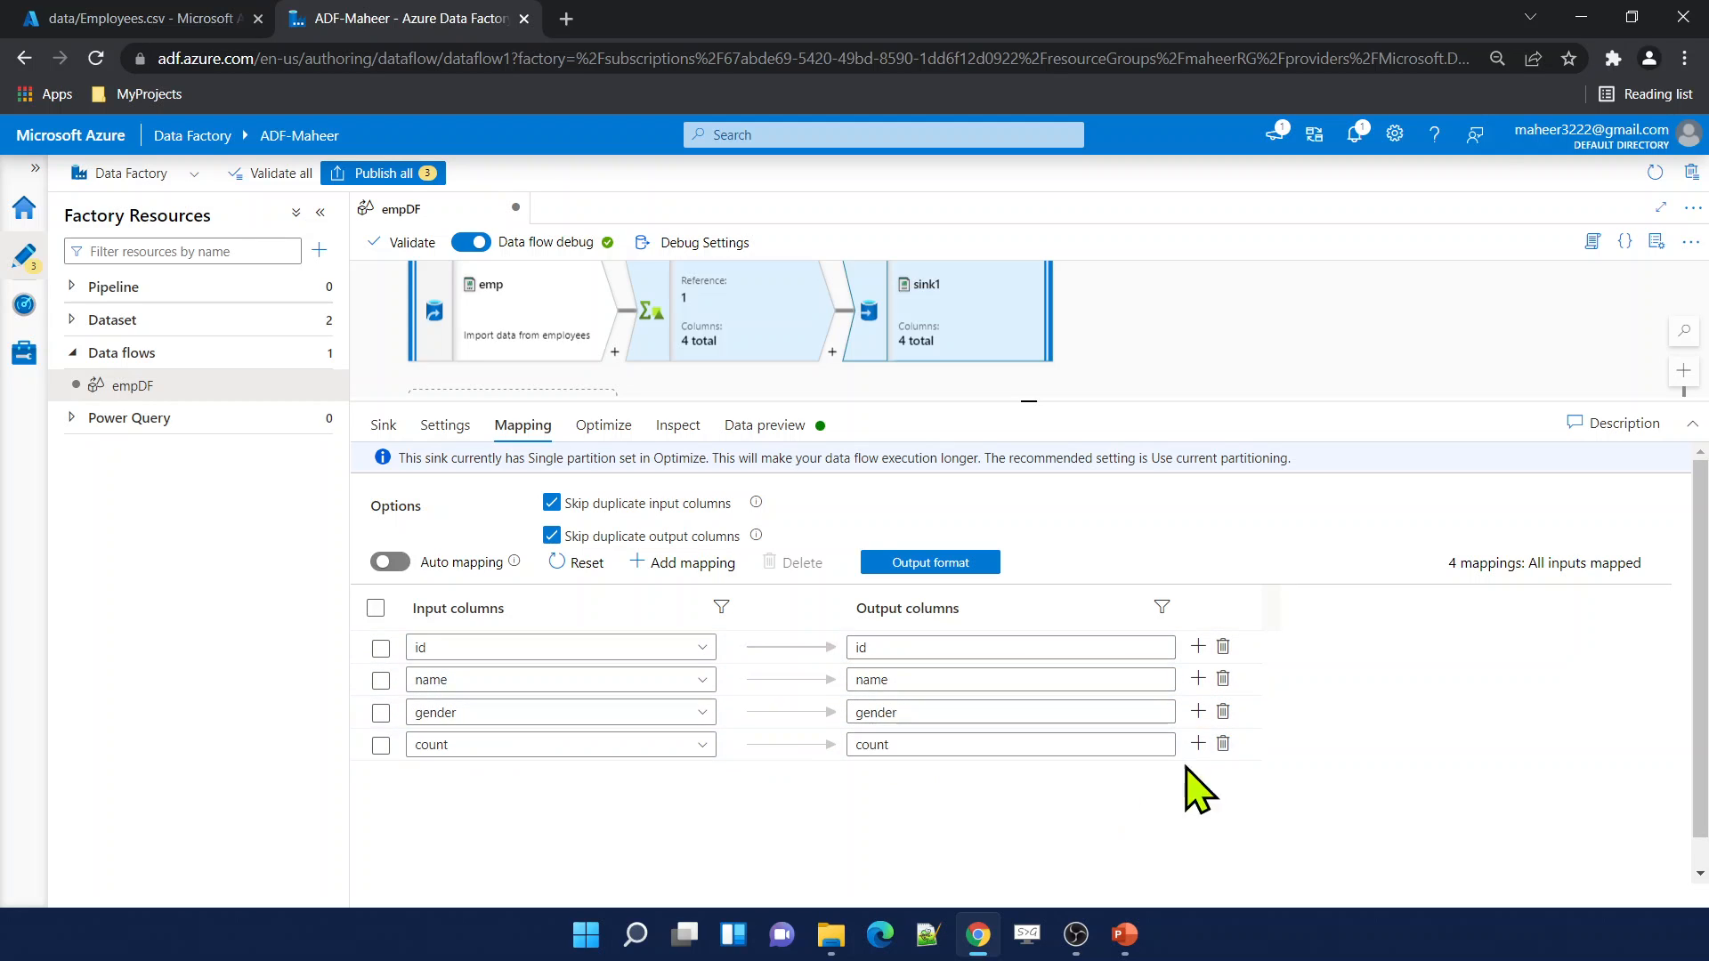
pyautogui.click(1223, 743)
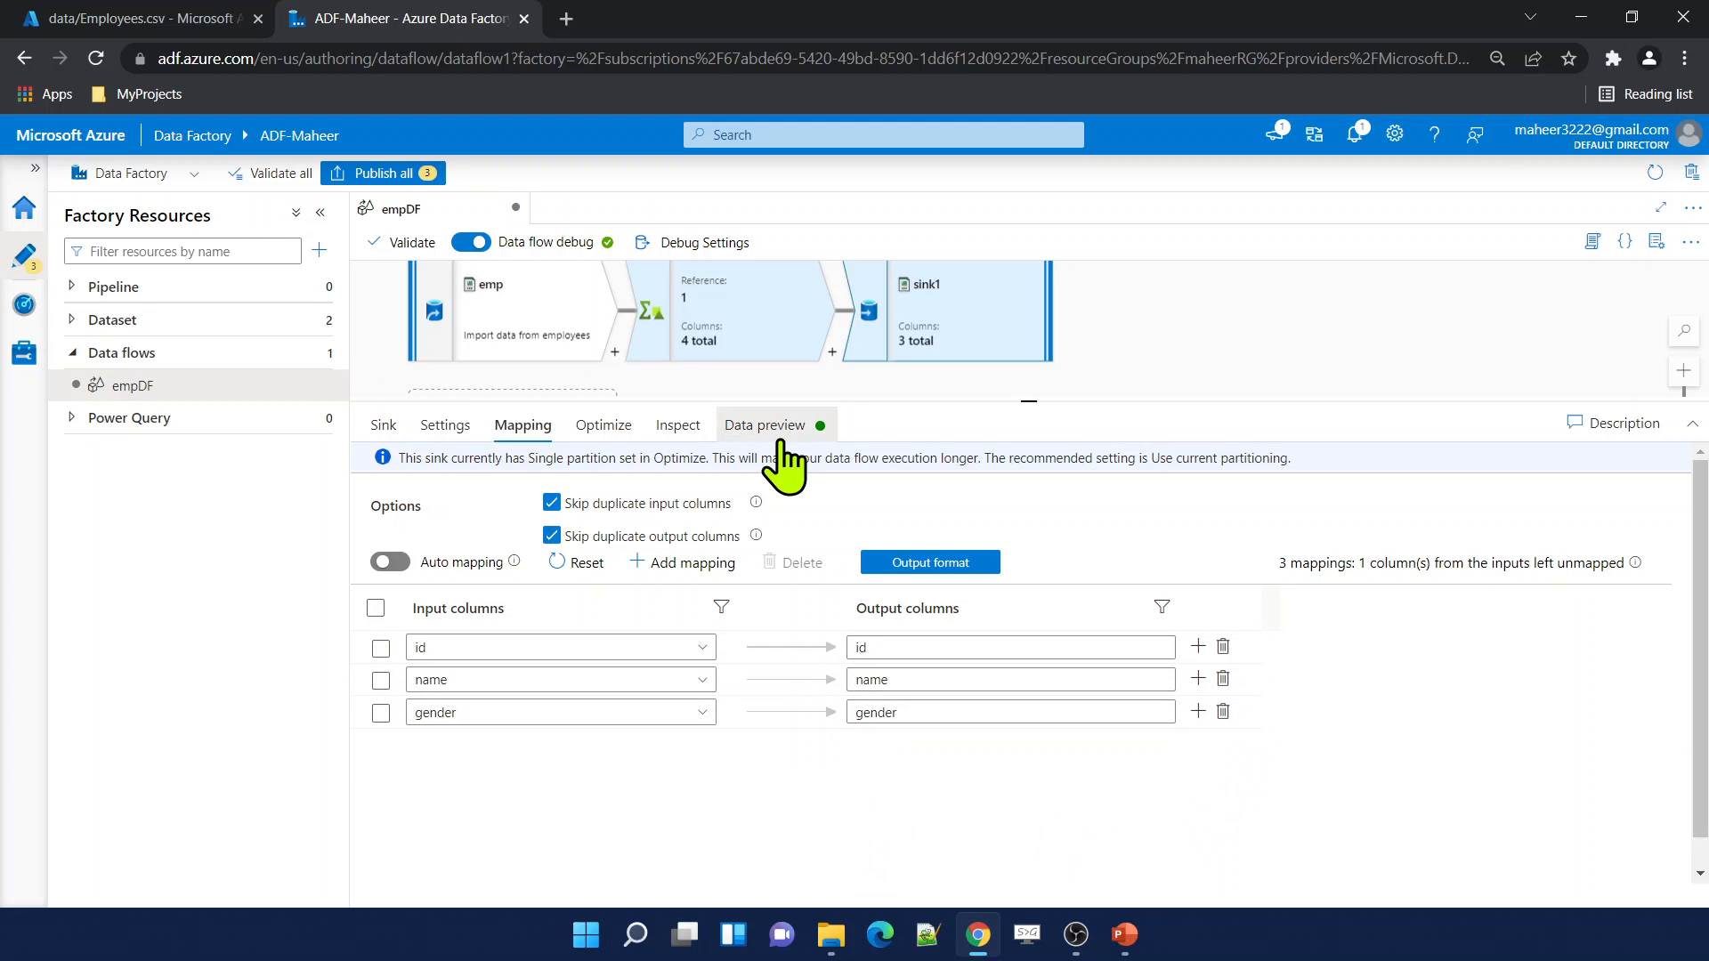
# Refresh sink1's data preview and check the rows and columns that will be written.
pyautogui.click(776, 431)
pyautogui.click(405, 505)
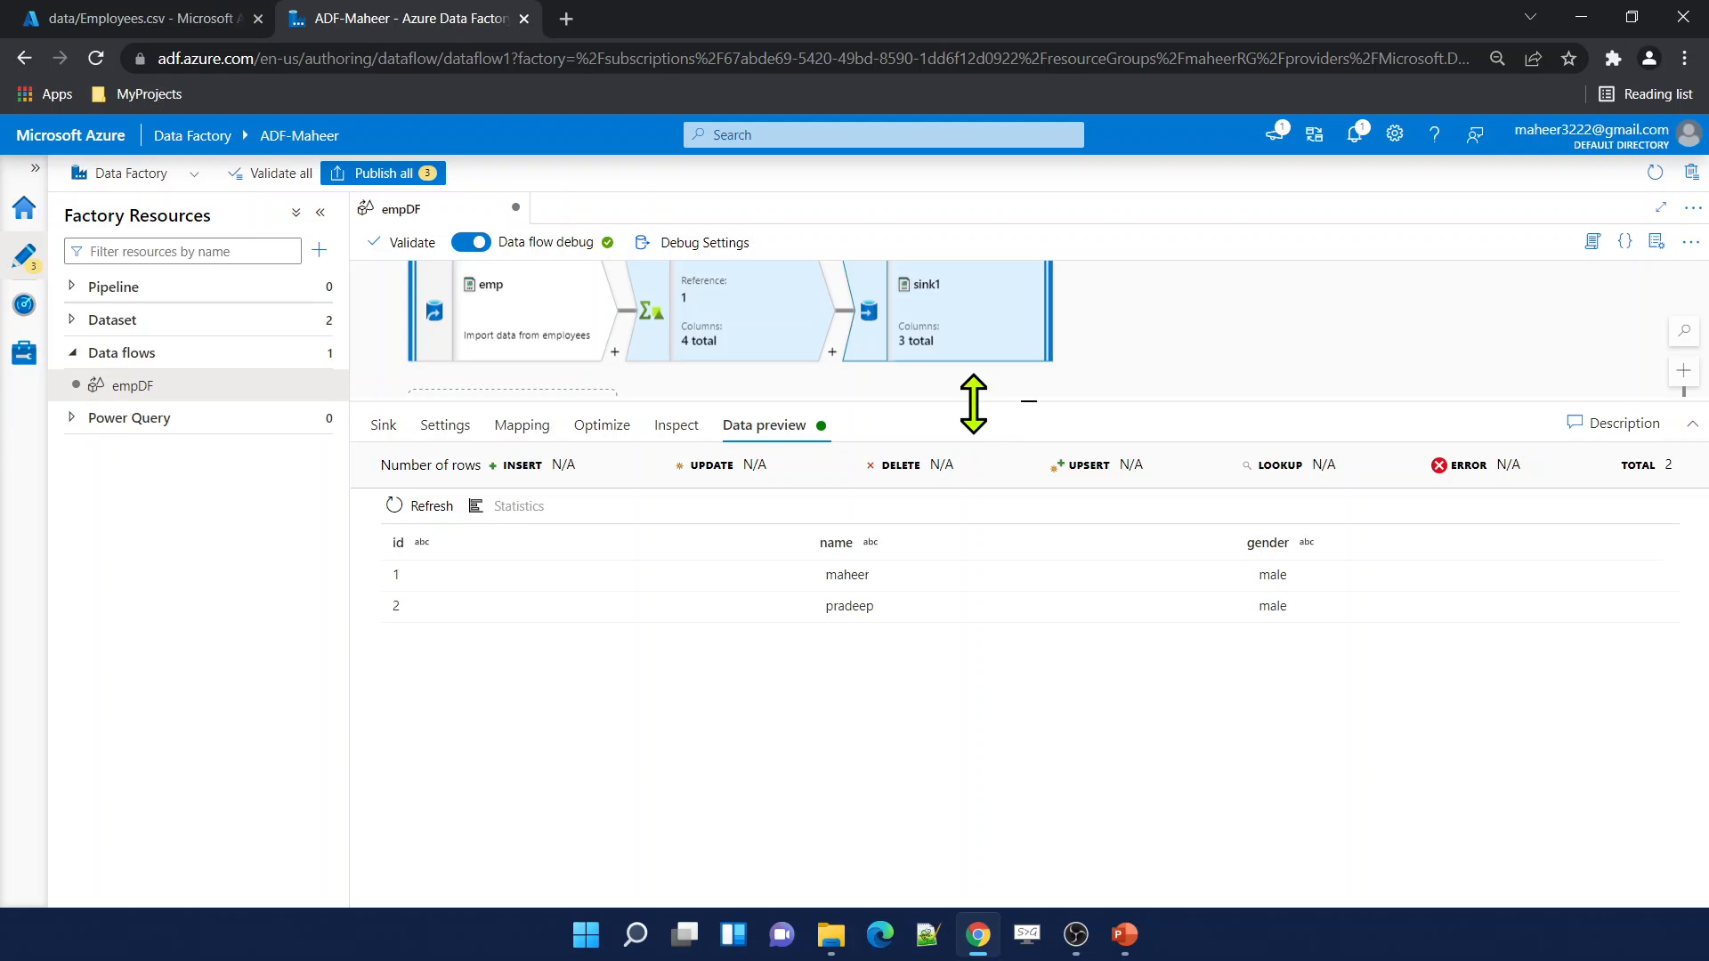
pyautogui.moveTo(973, 403); pyautogui.dragTo(961, 480)
pyautogui.click(754, 434)
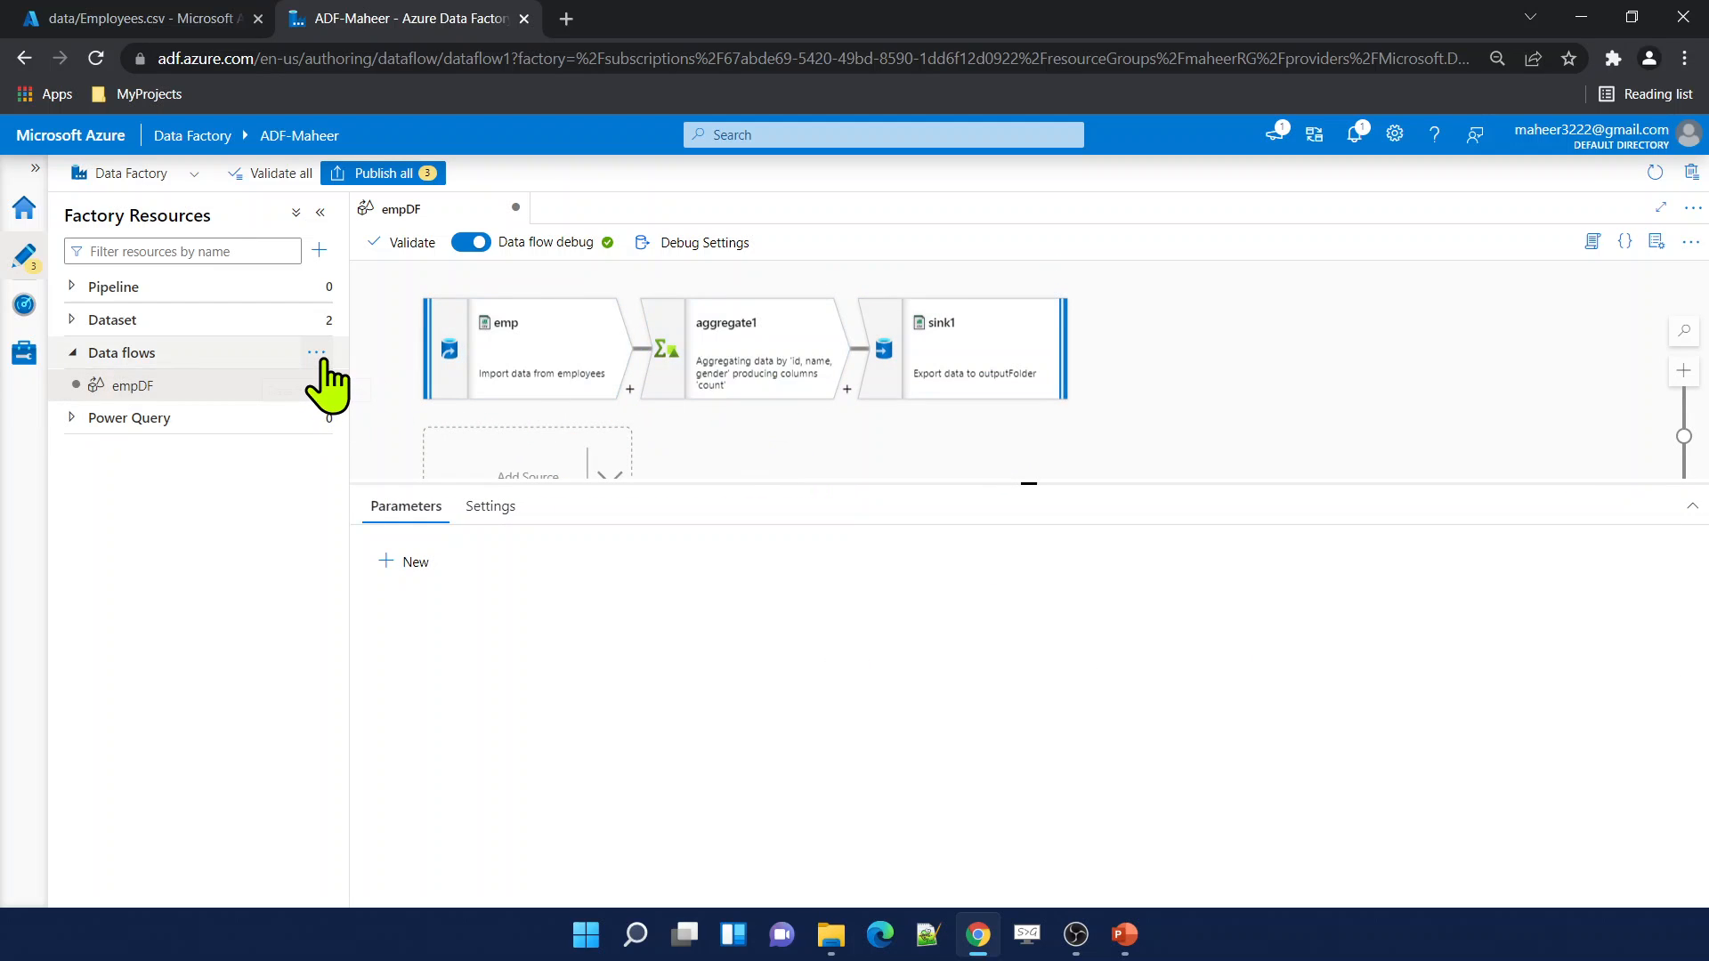
# Create a new data flow named depDF and close its properties.
pyautogui.click(321, 355)
pyautogui.click(402, 387)
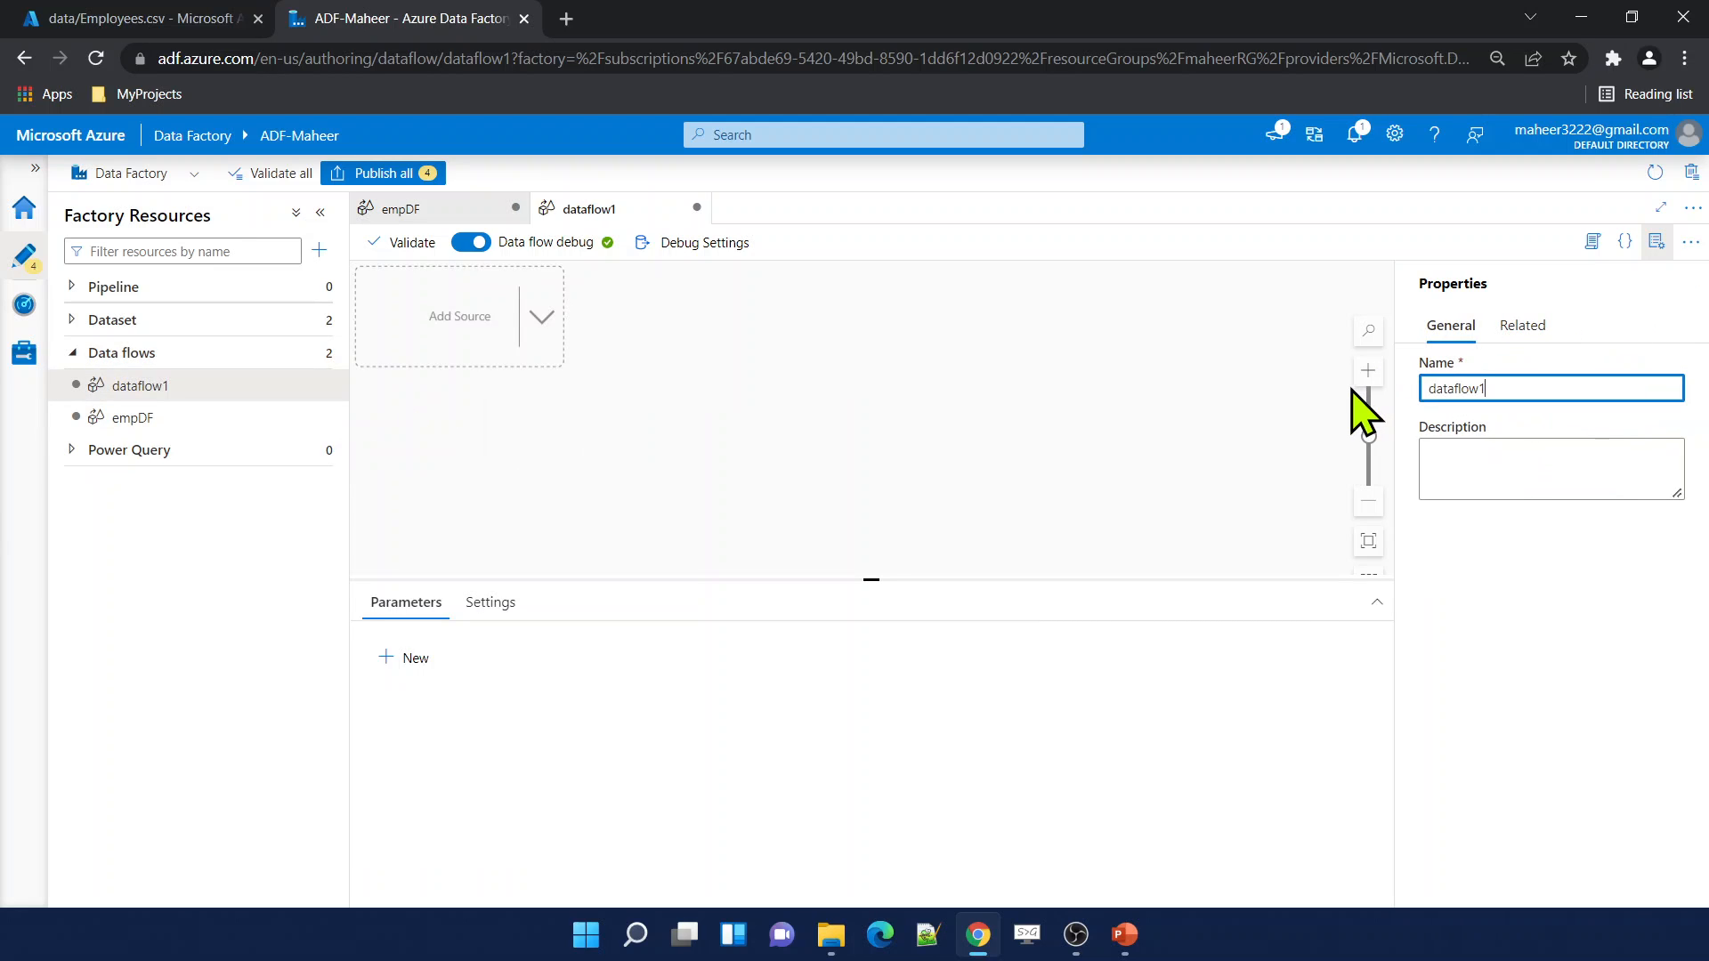
pyautogui.moveTo(1580, 388); pyautogui.dragTo(1425, 388)
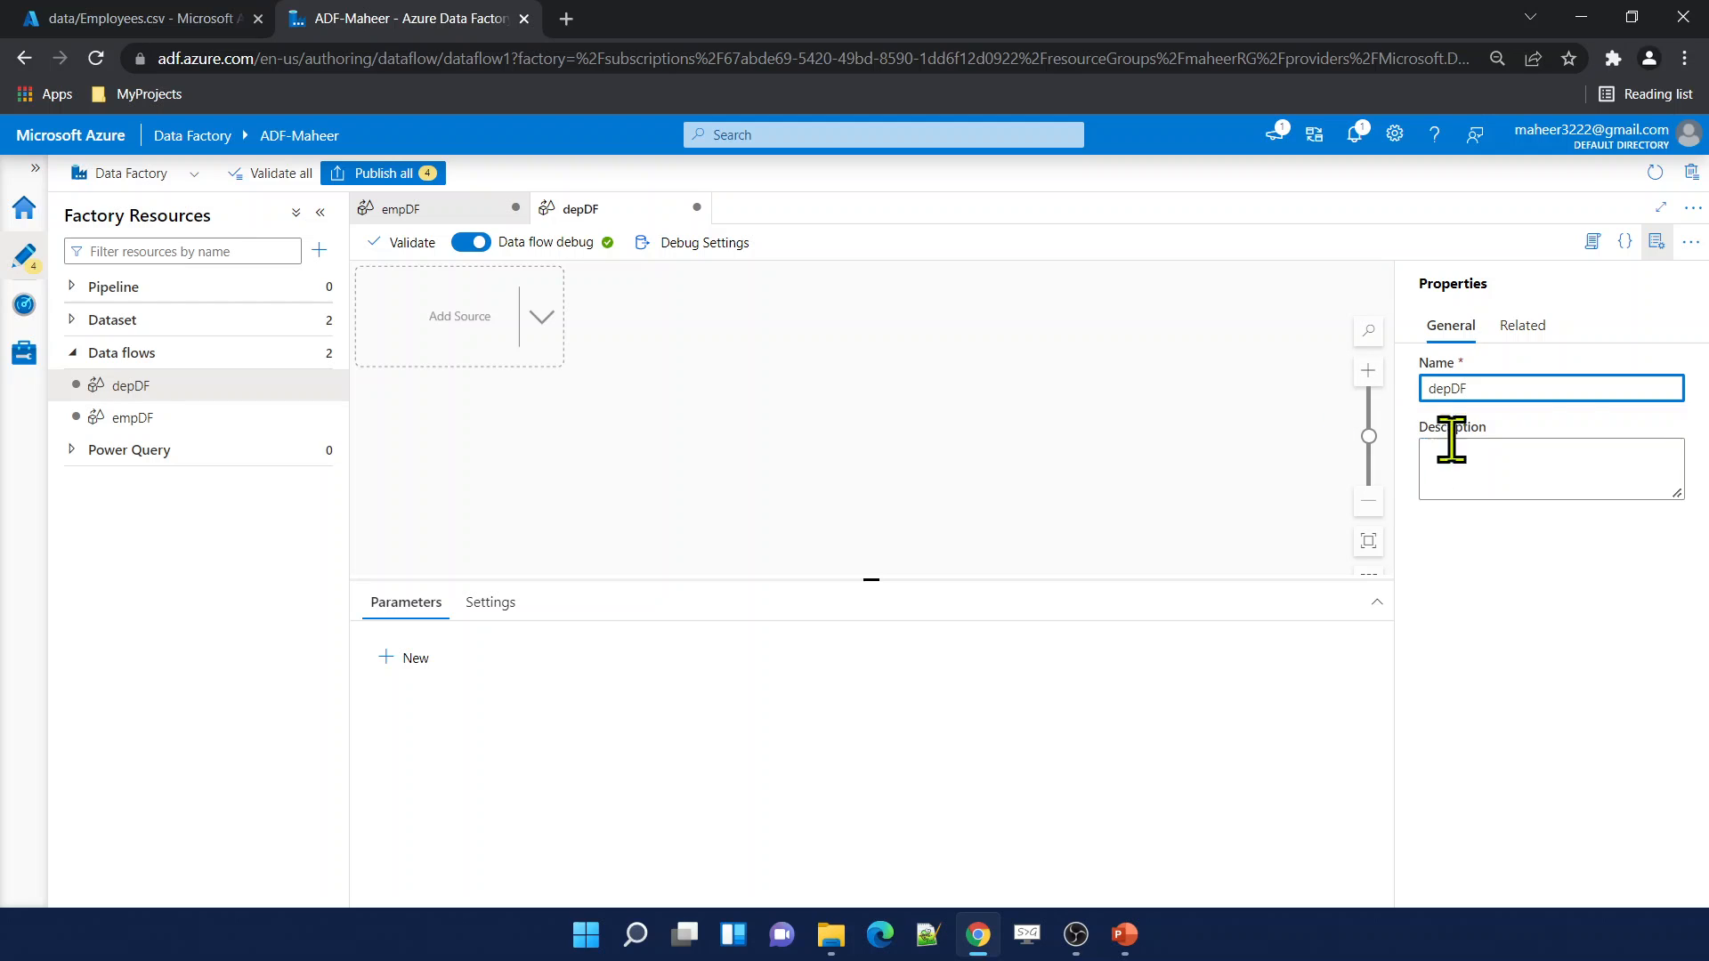
pyautogui.click(1656, 241)
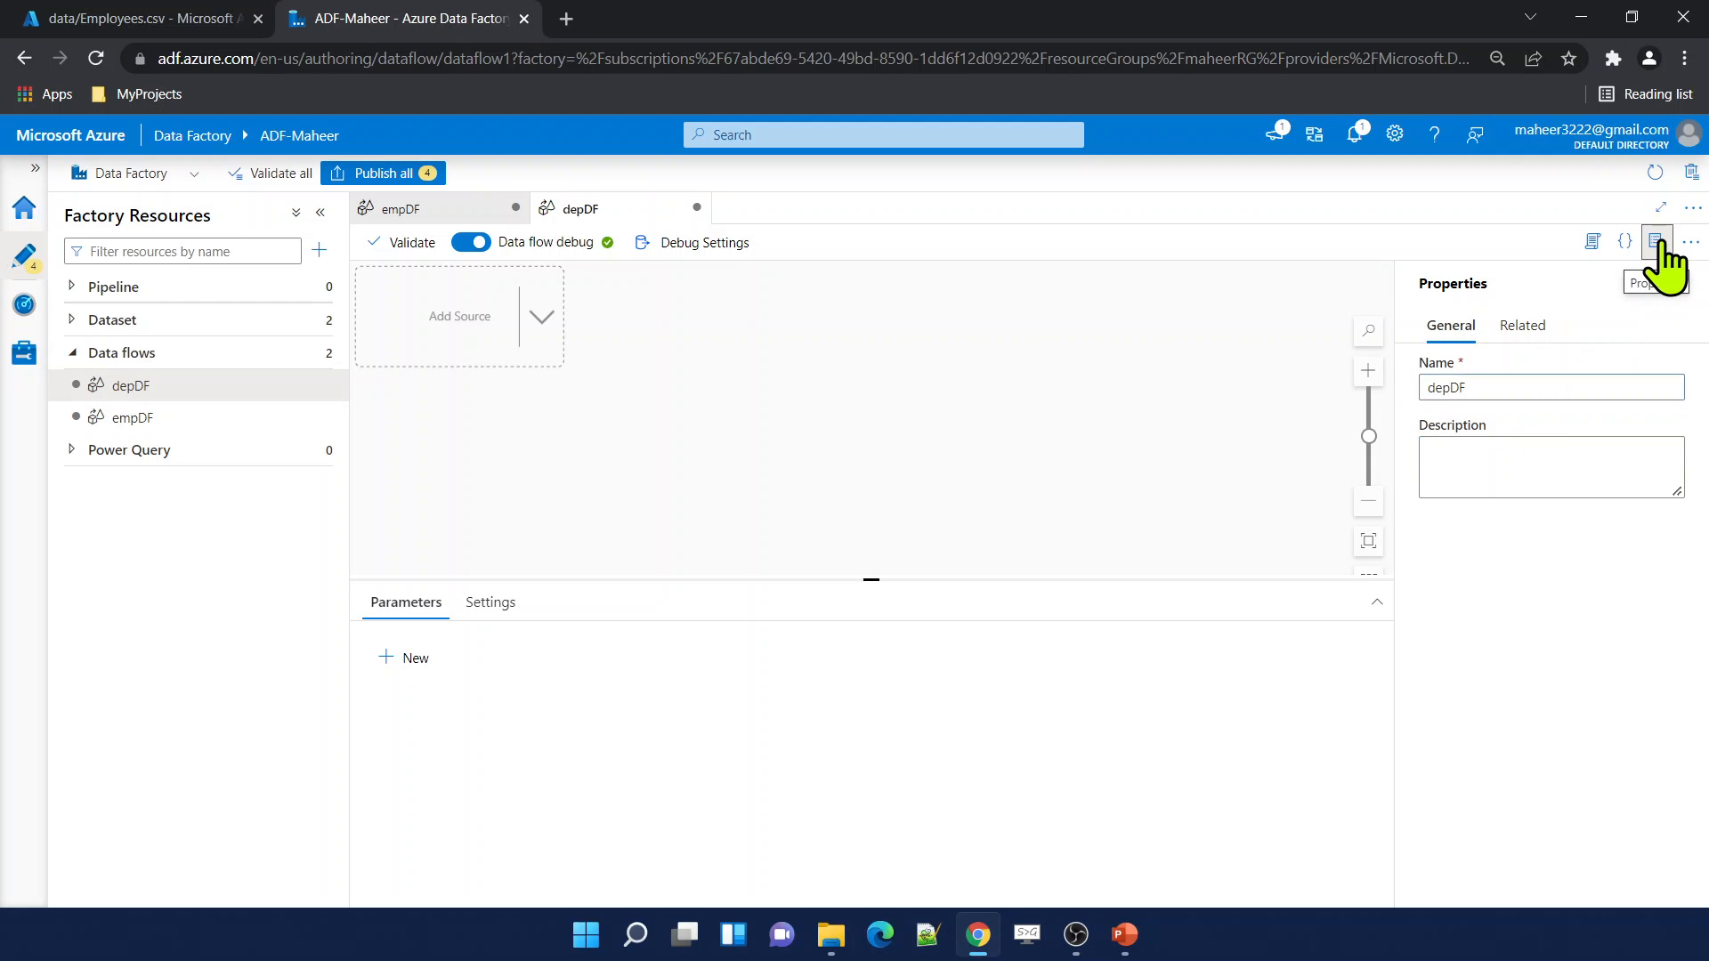
# Add a source to depDF and name its output stream dep.
pyautogui.click(507, 342)
pyautogui.moveTo(610, 654); pyautogui.dragTo(504, 648)
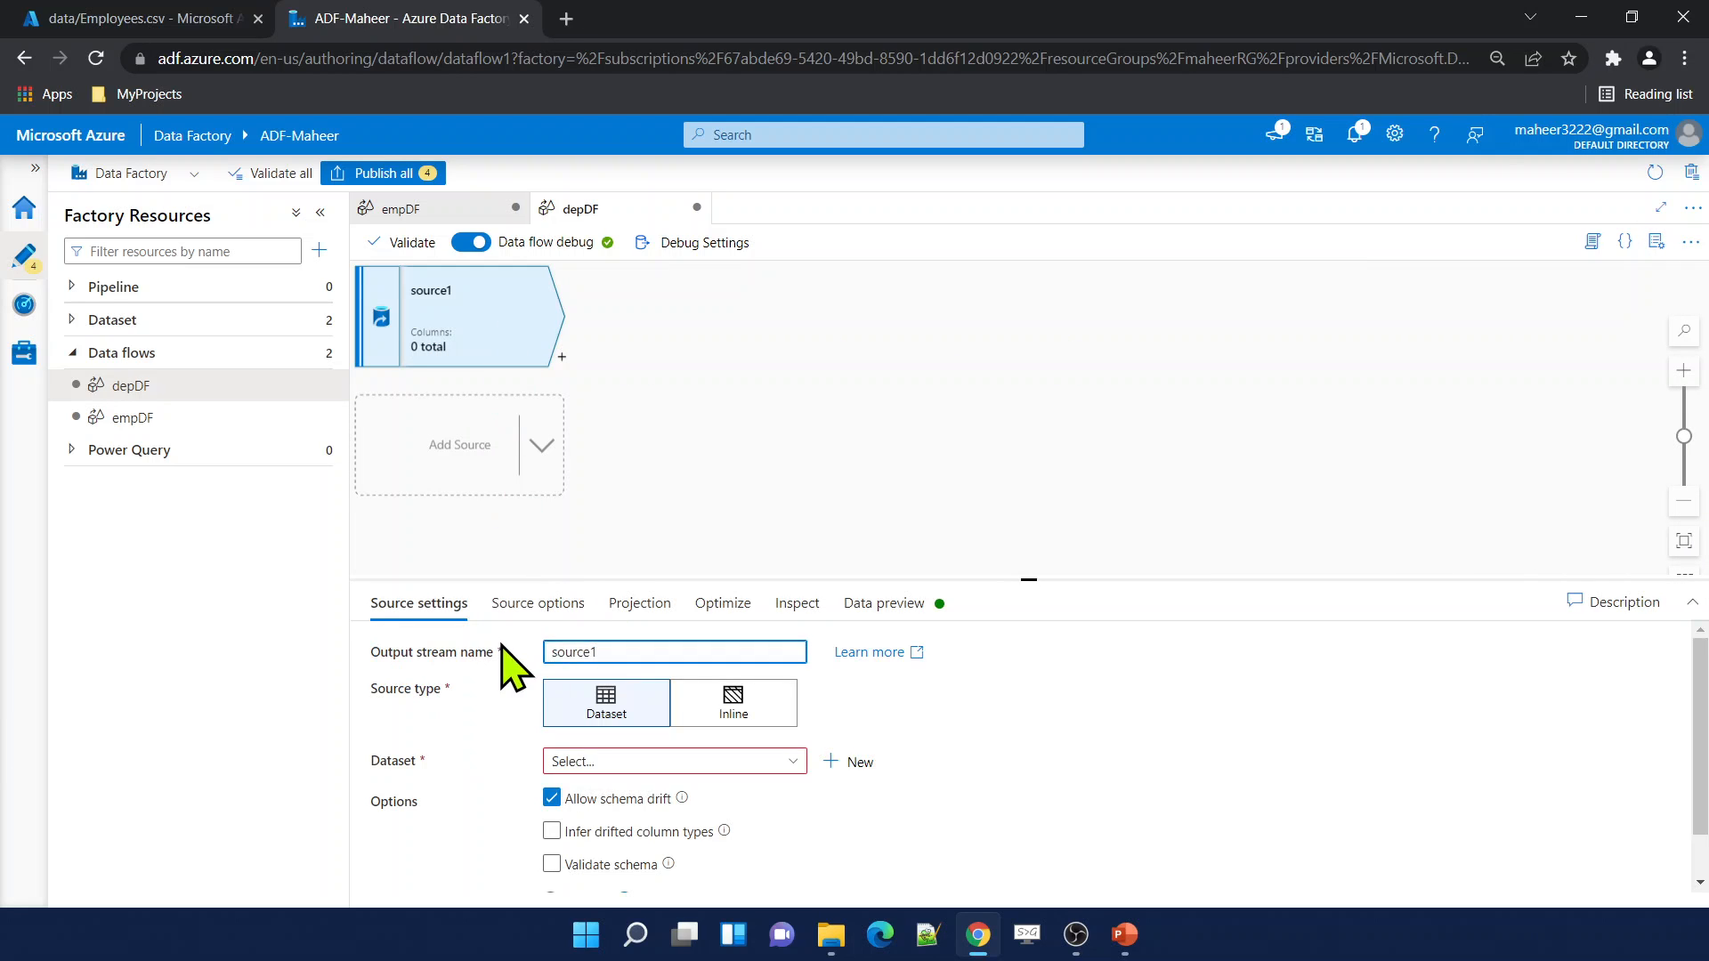
pyautogui.click(503, 648)
pyautogui.moveTo(641, 652); pyautogui.dragTo(540, 651)
pyautogui.click(522, 650)
pyautogui.press('BackSpace')
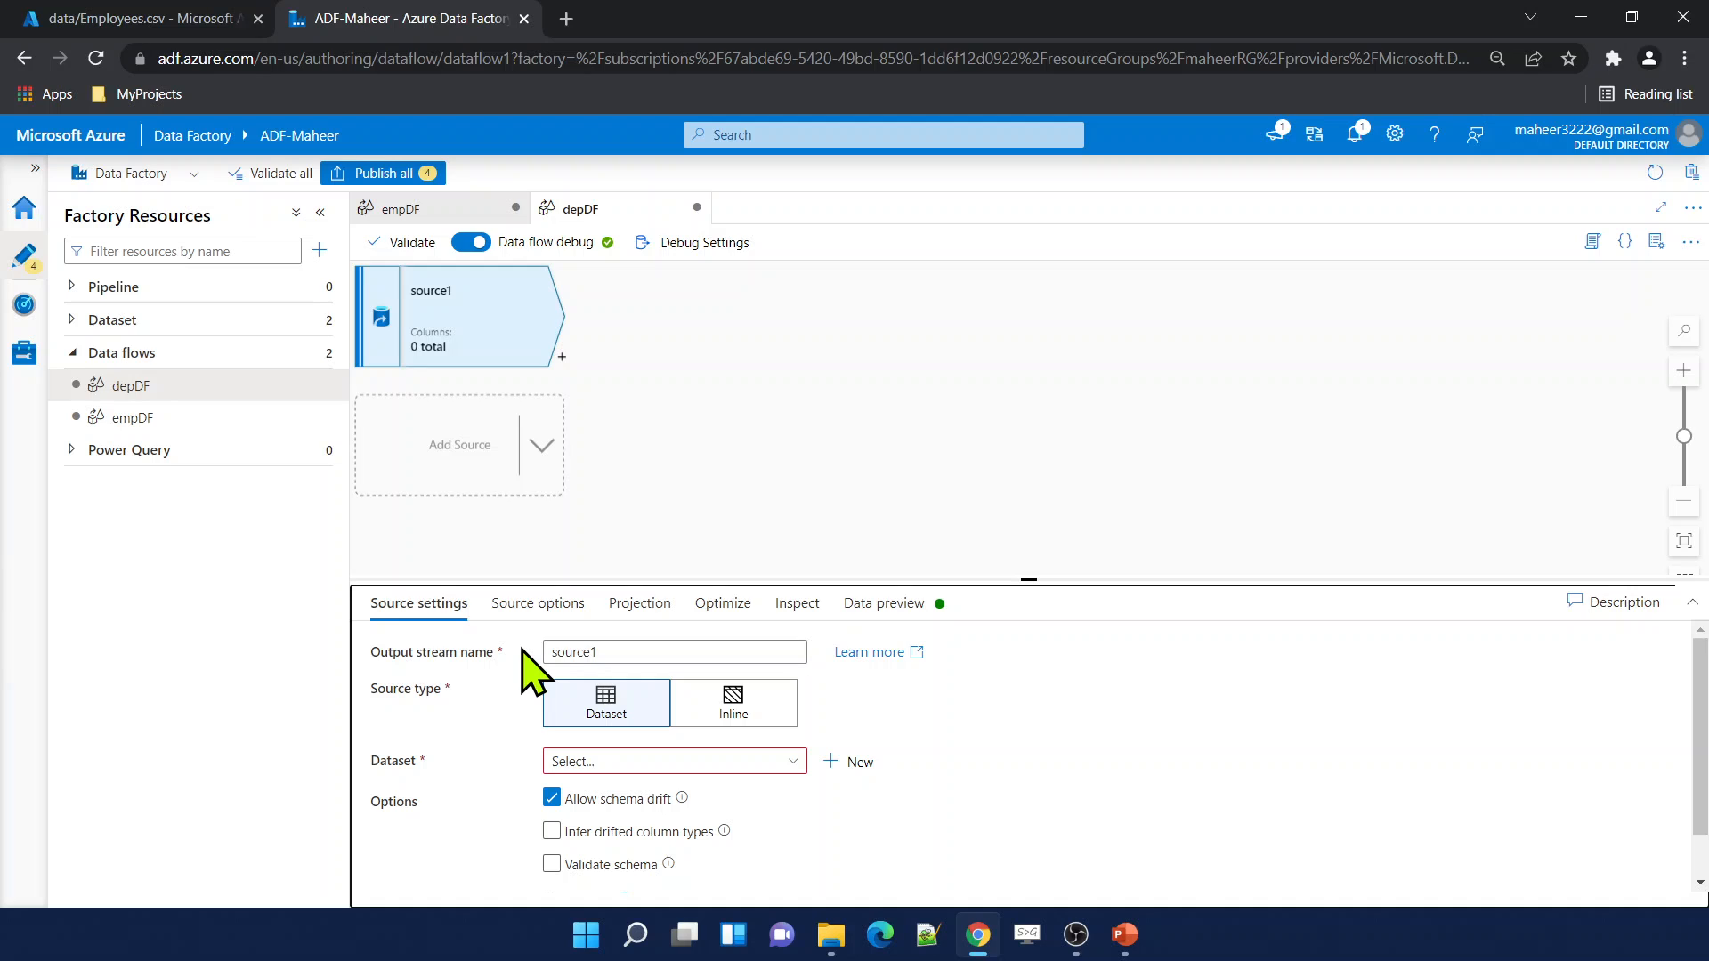
pyautogui.click(567, 652)
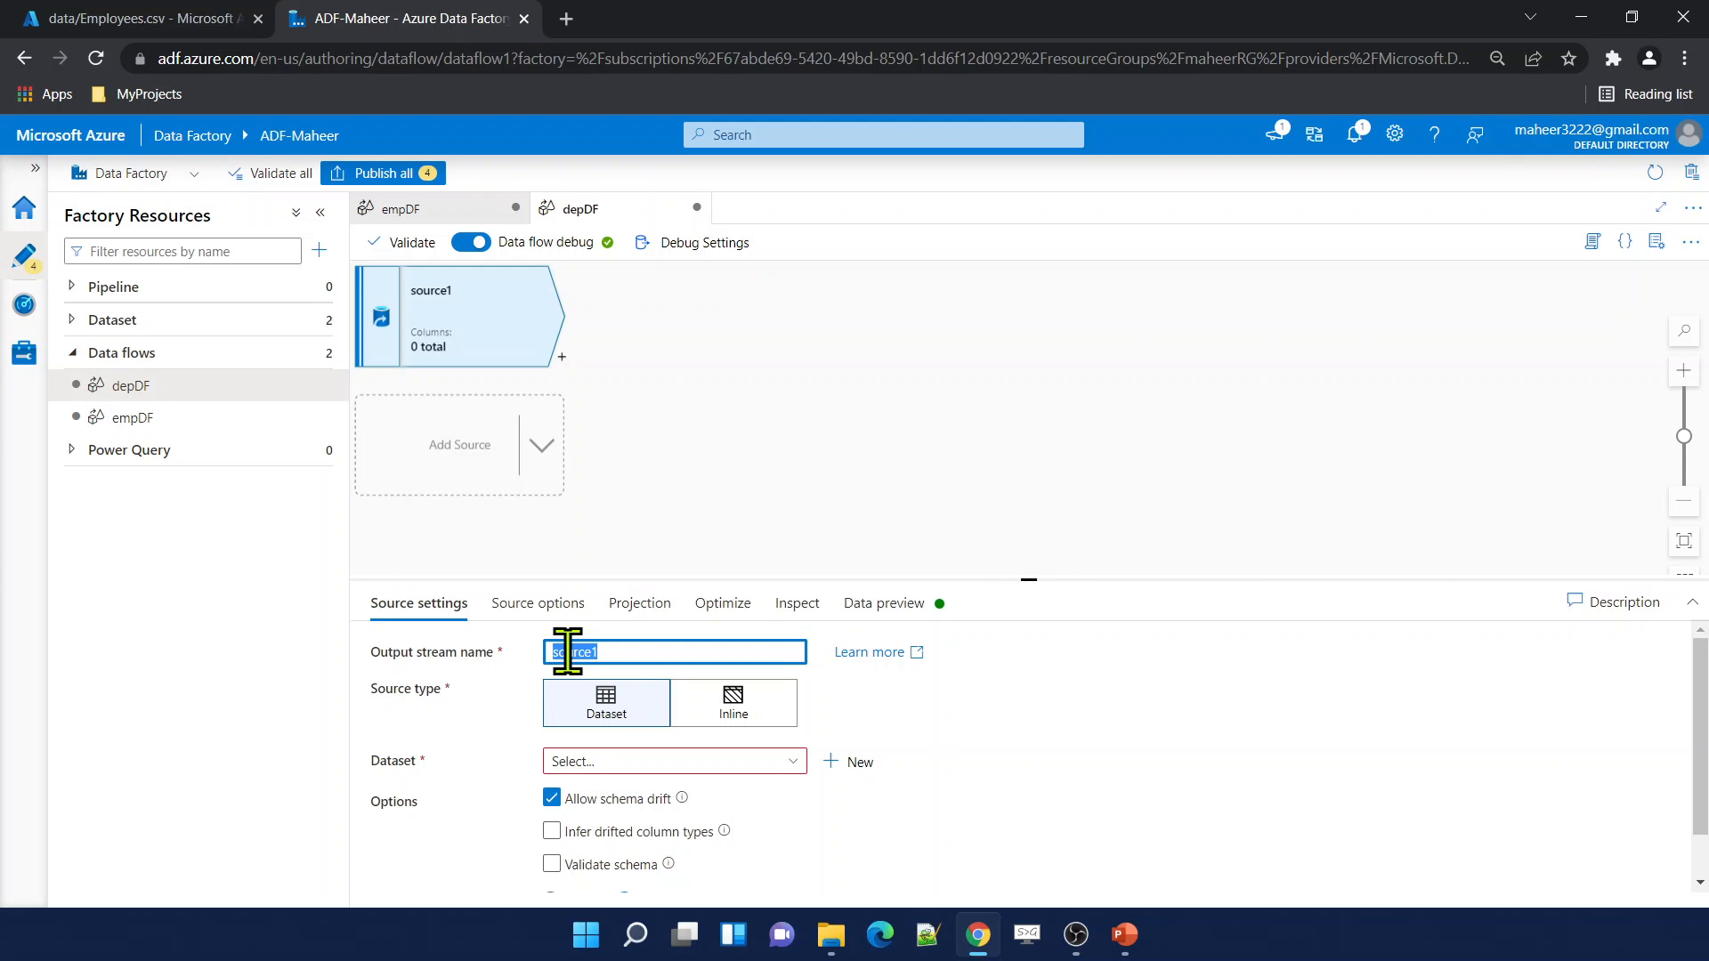
# Start a new dataset for the dep source on Azure Data Lake Storage Gen2 in the DelimitedText format.
pyautogui.click(836, 763)
pyautogui.click(1371, 660)
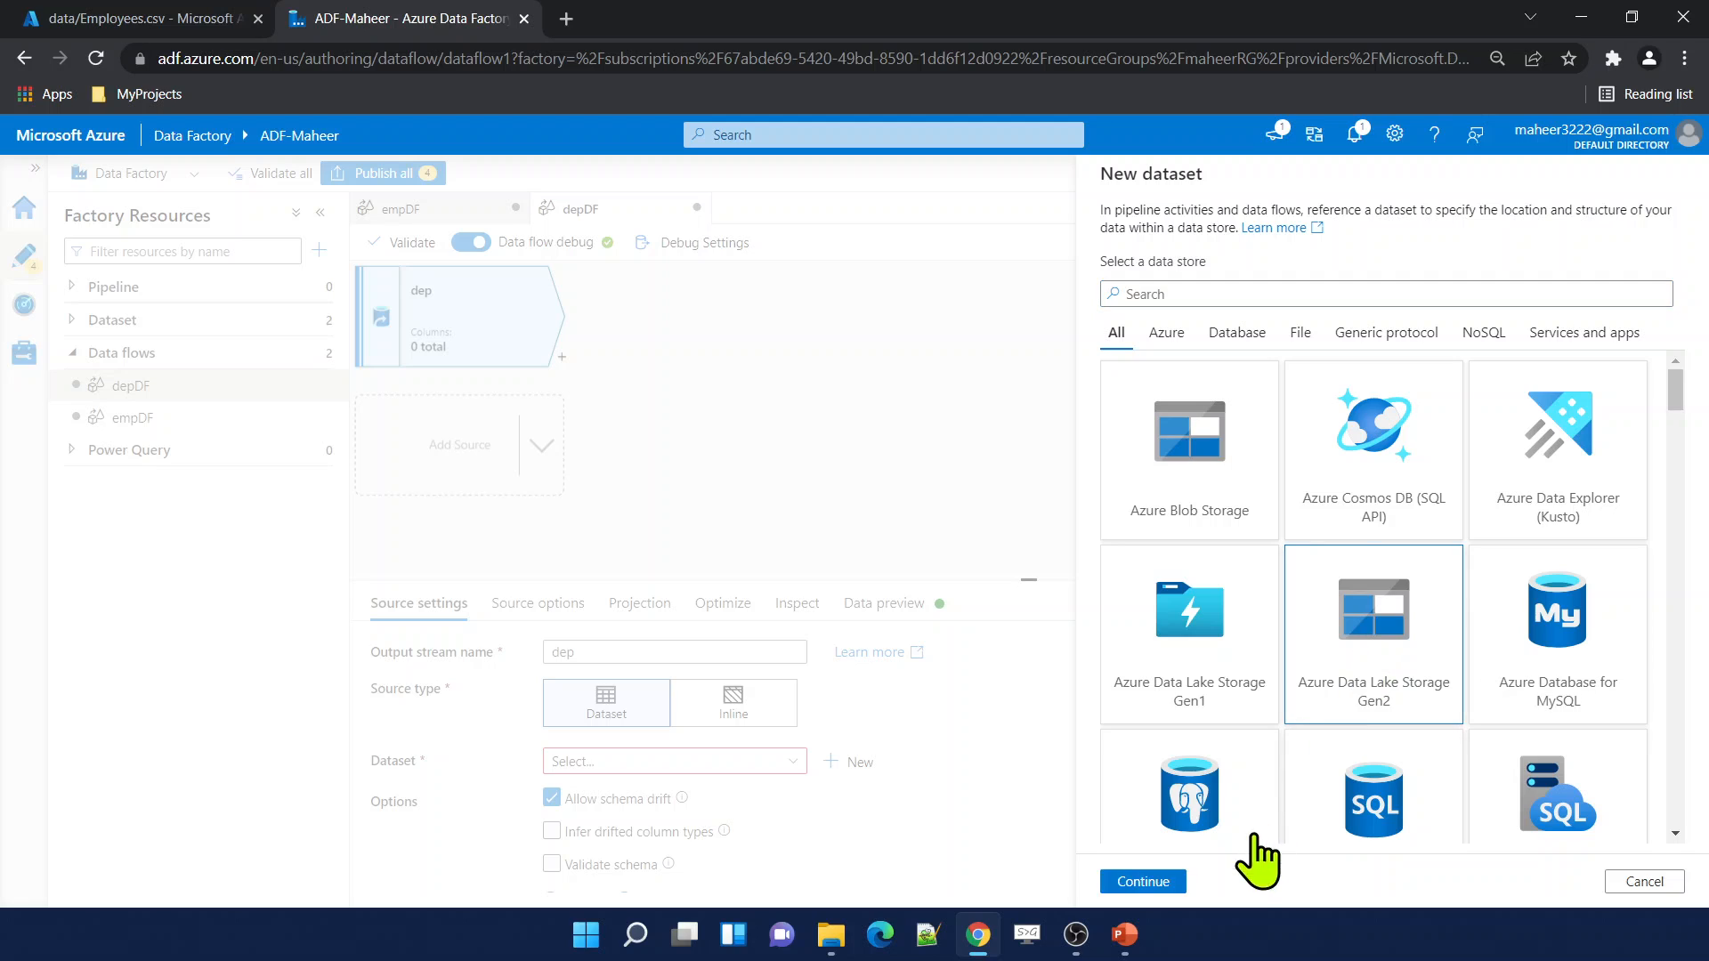
pyautogui.click(1142, 881)
pyautogui.click(1365, 351)
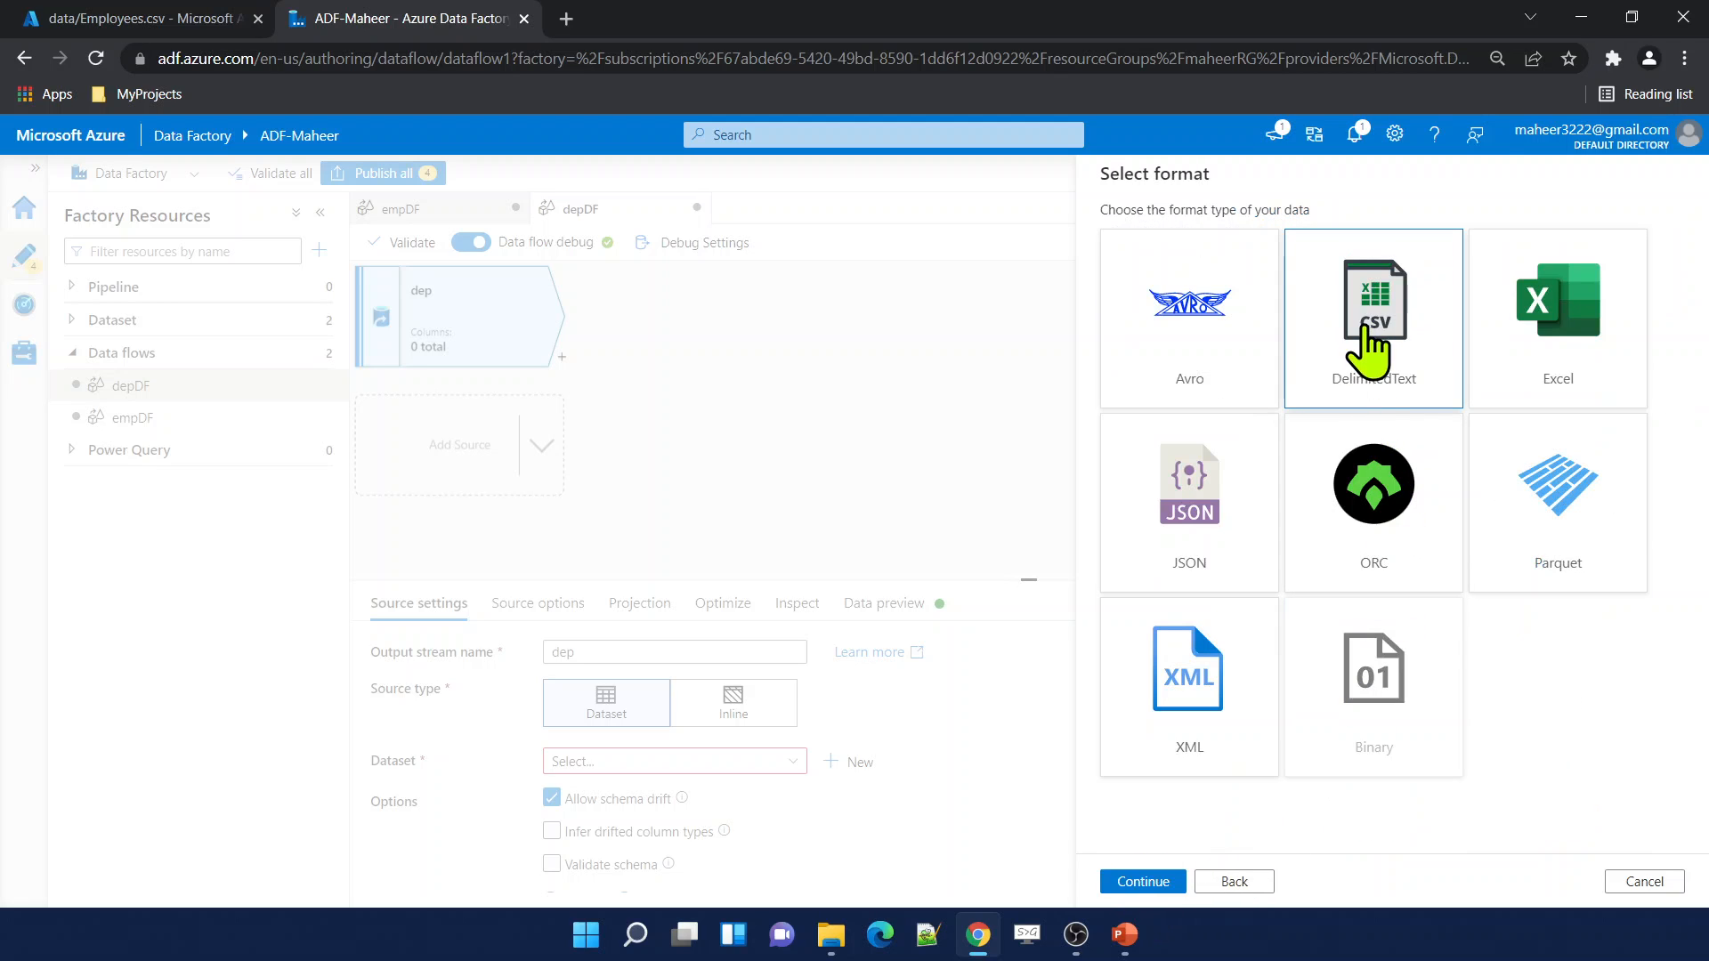
pyautogui.click(1168, 881)
# Name the source dataset dep, link it to AzureDataLakeStorage1, and treat the first row as header.
pyautogui.moveTo(1270, 235); pyautogui.dragTo(1121, 237)
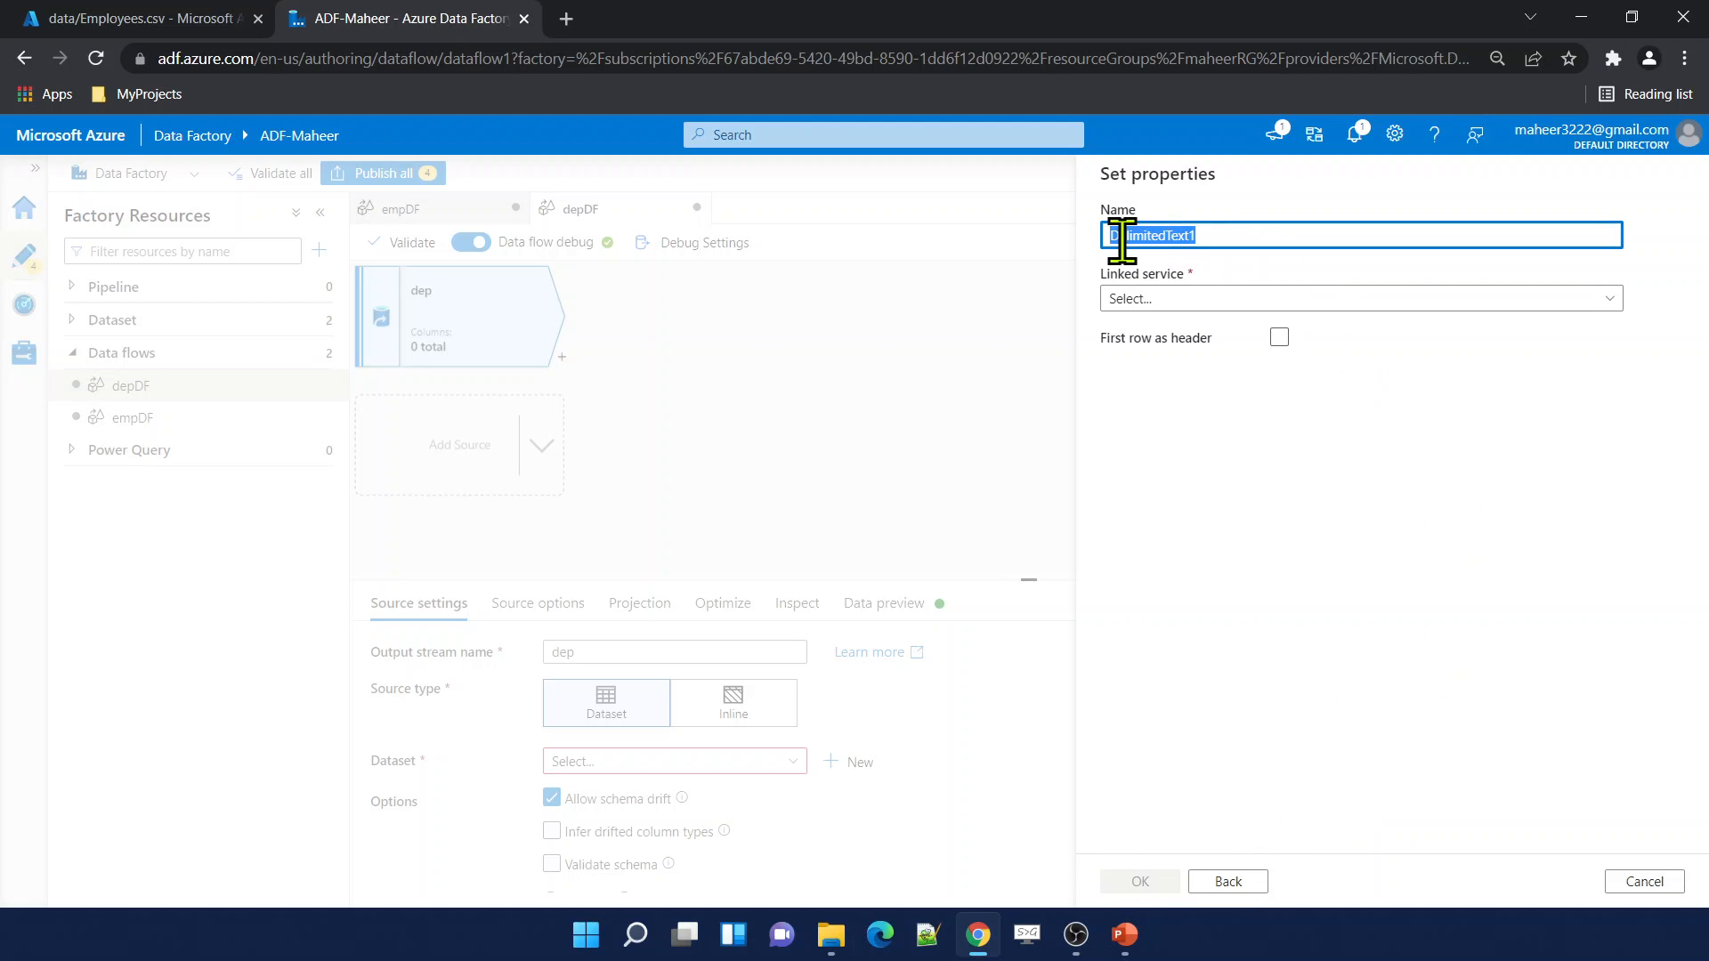
pyautogui.click(1202, 298)
pyautogui.click(1197, 431)
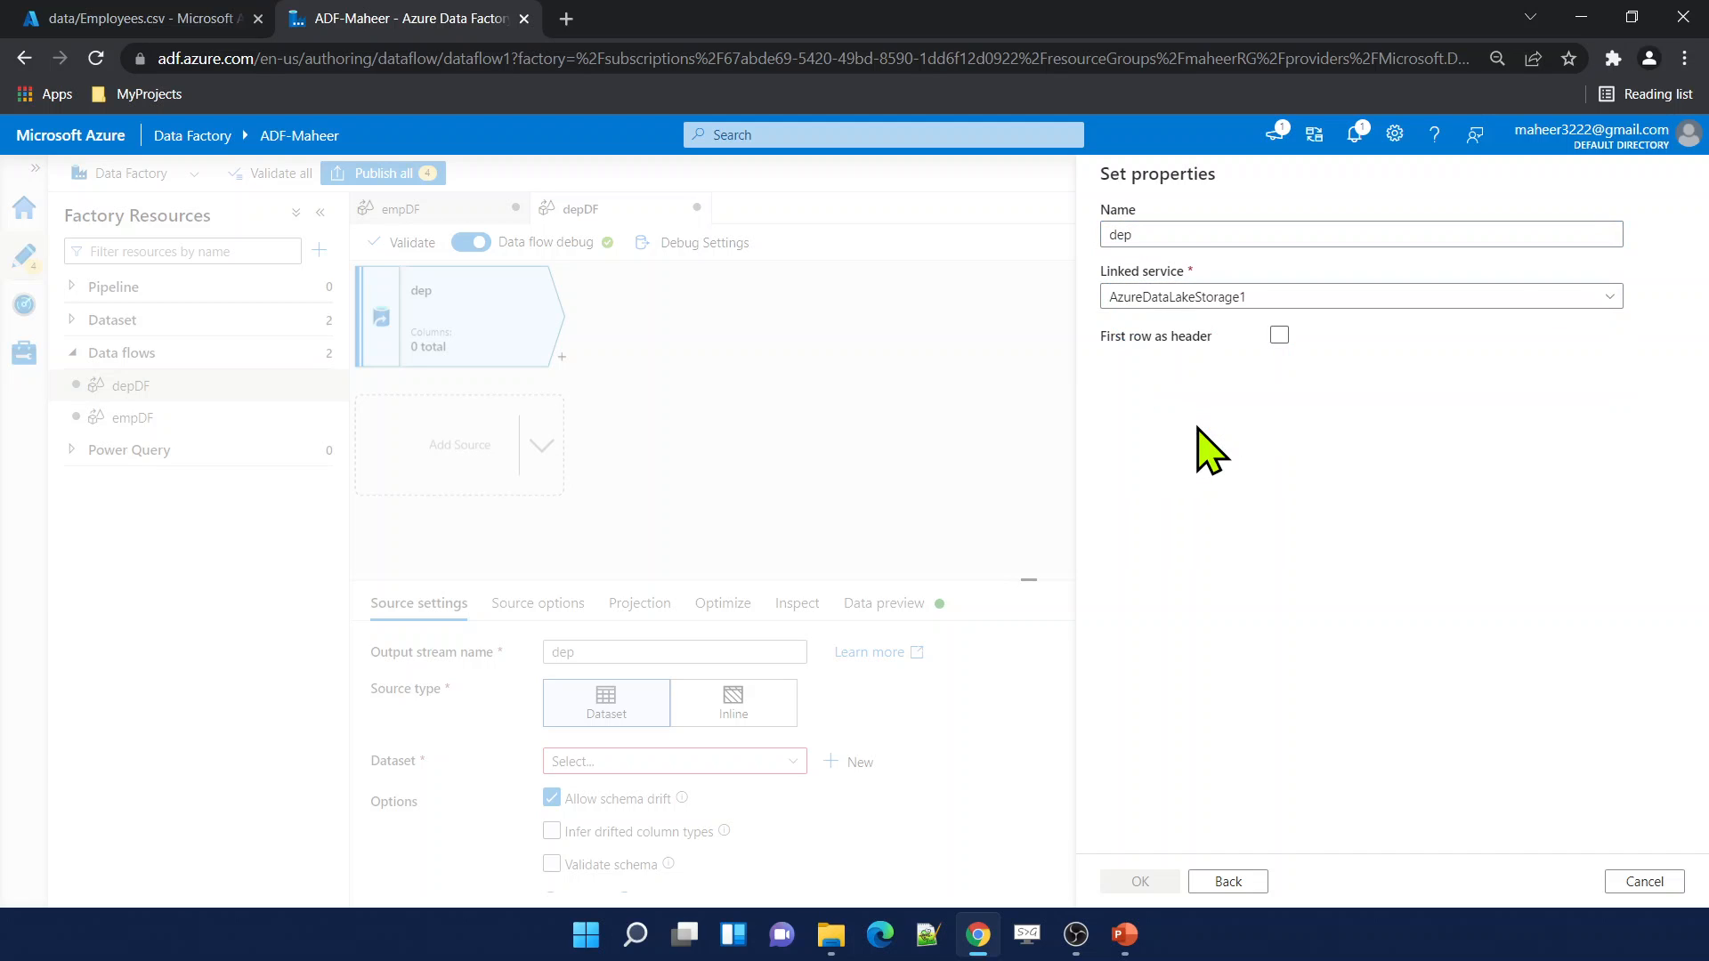
pyautogui.click(1279, 393)
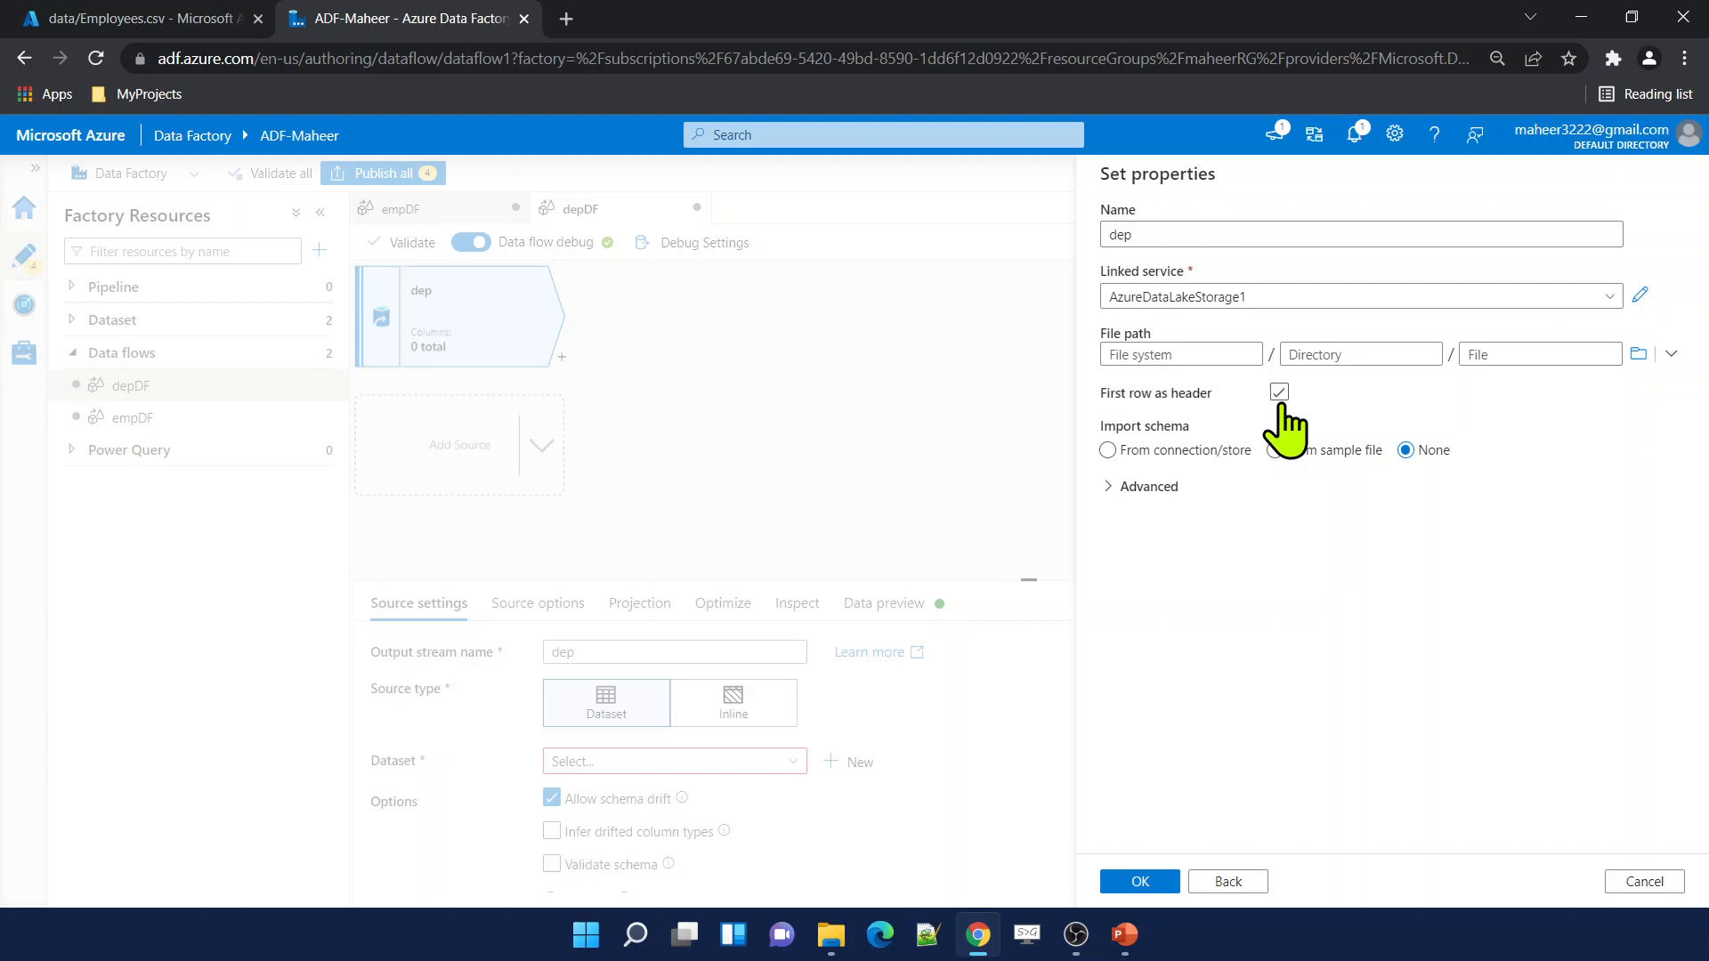
# Set the dep dataset's file path to departments.csv in testcontainer/data and create the dataset.
pyautogui.click(1638, 354)
pyautogui.click(1210, 287)
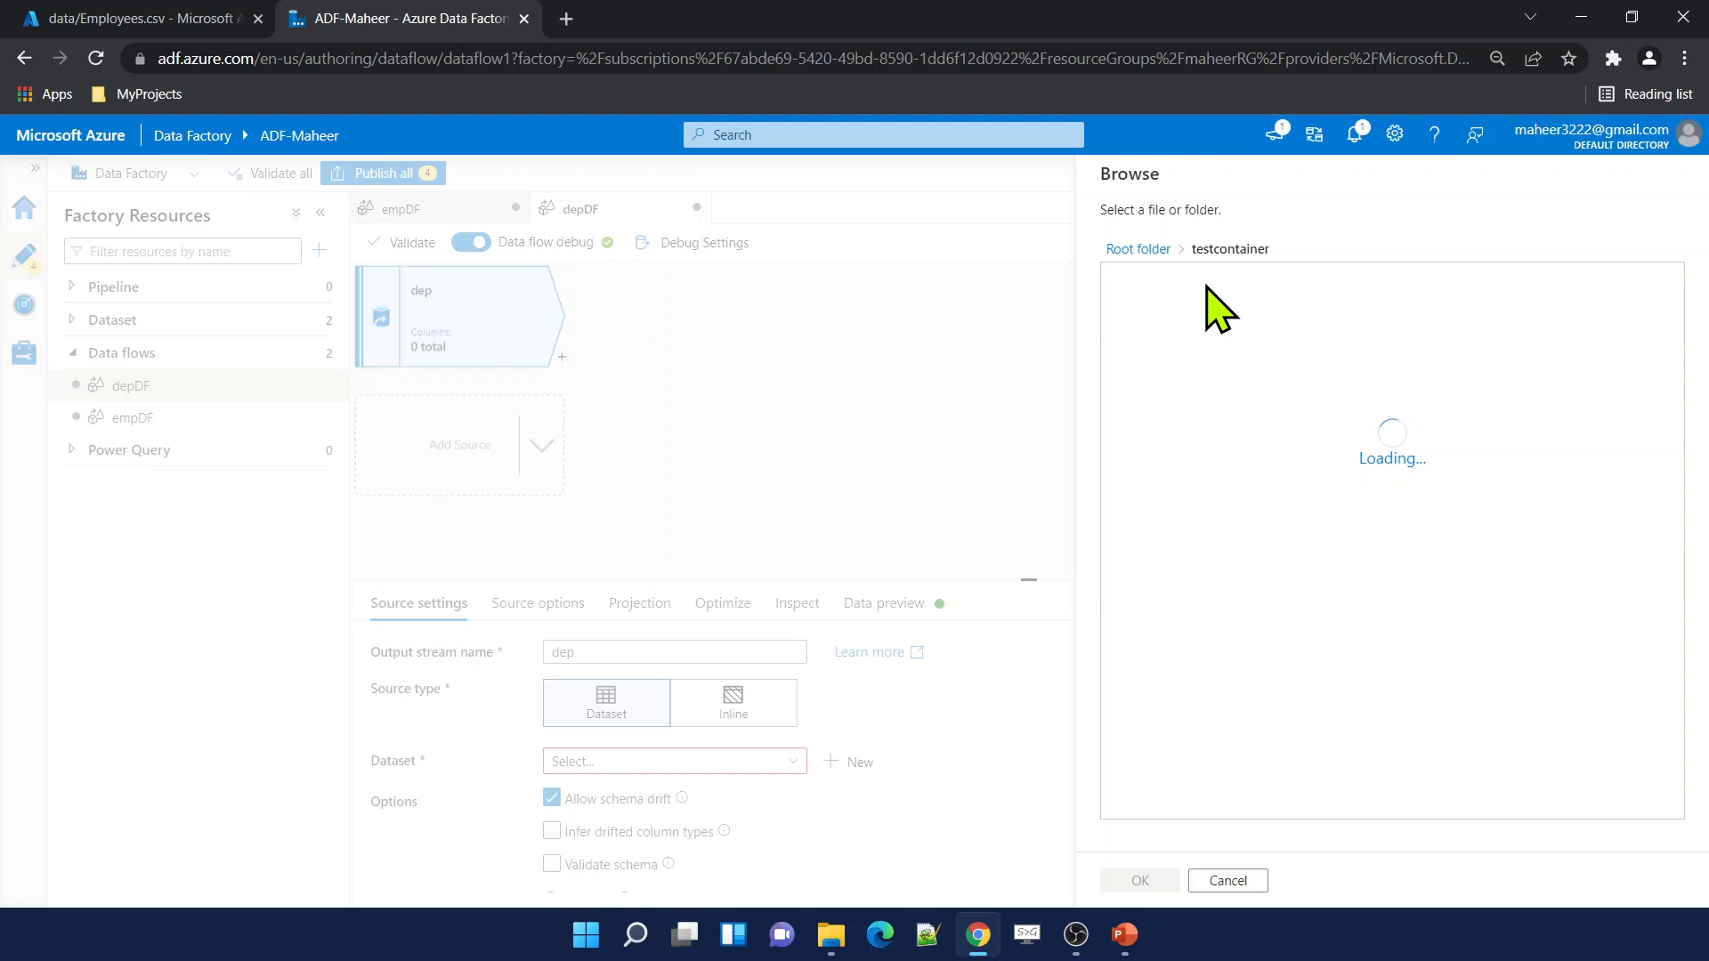
pyautogui.click(1157, 284)
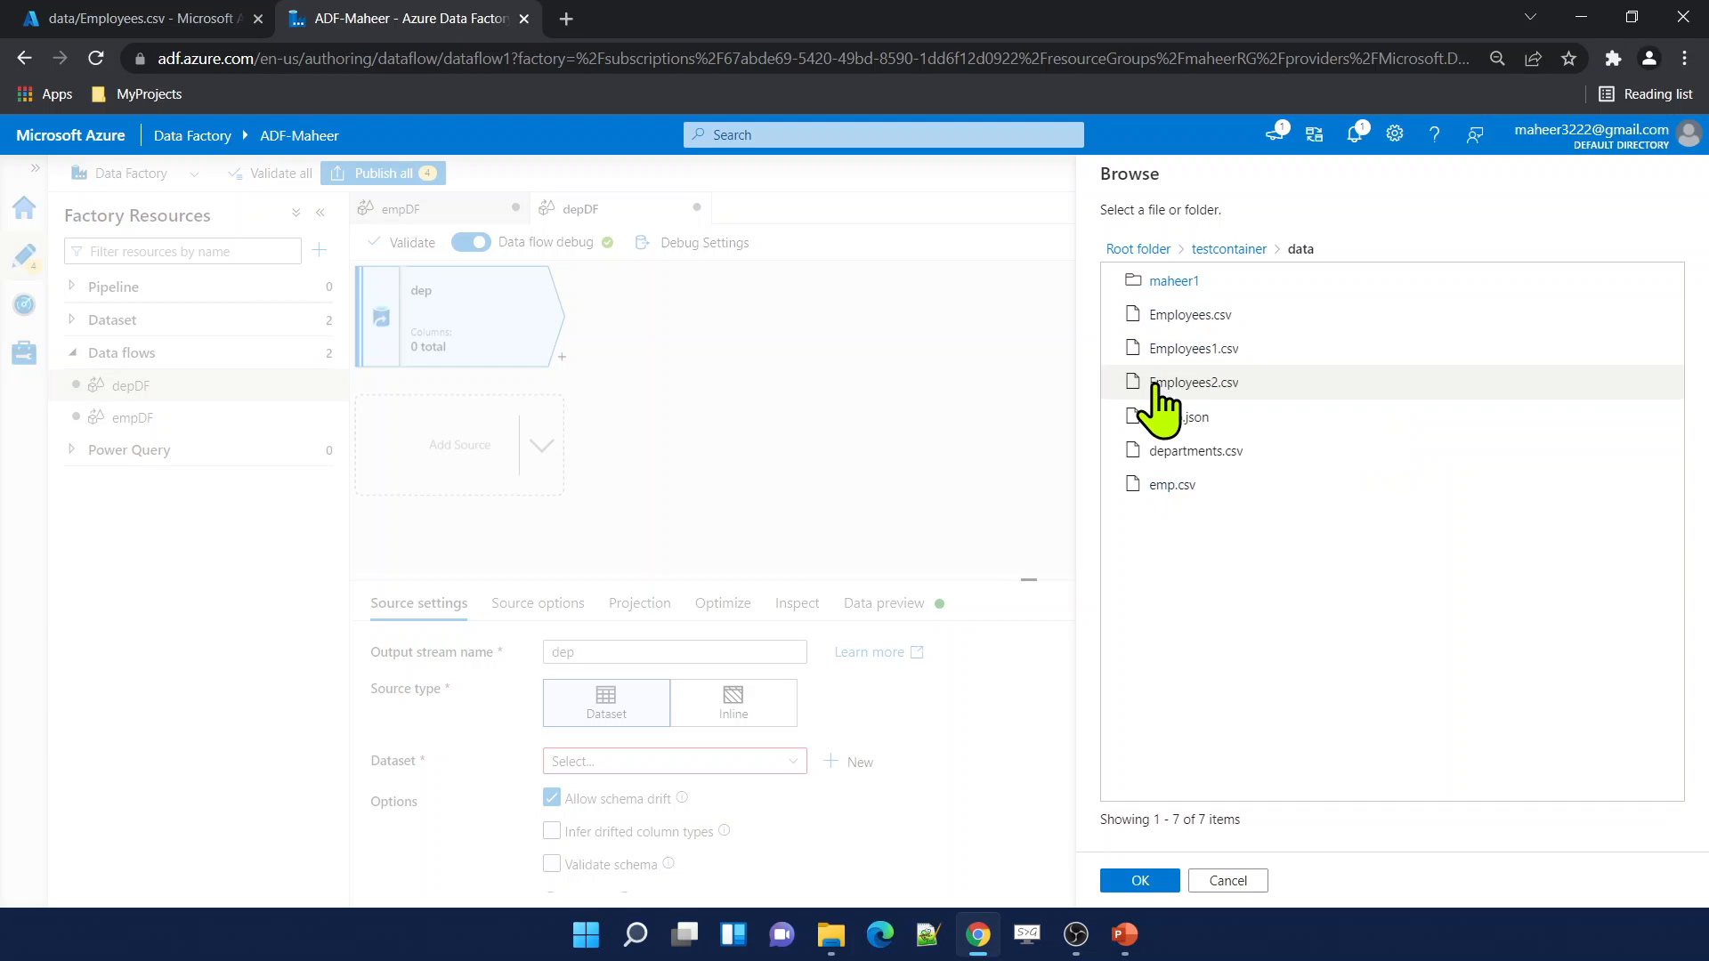
pyautogui.click(1183, 452)
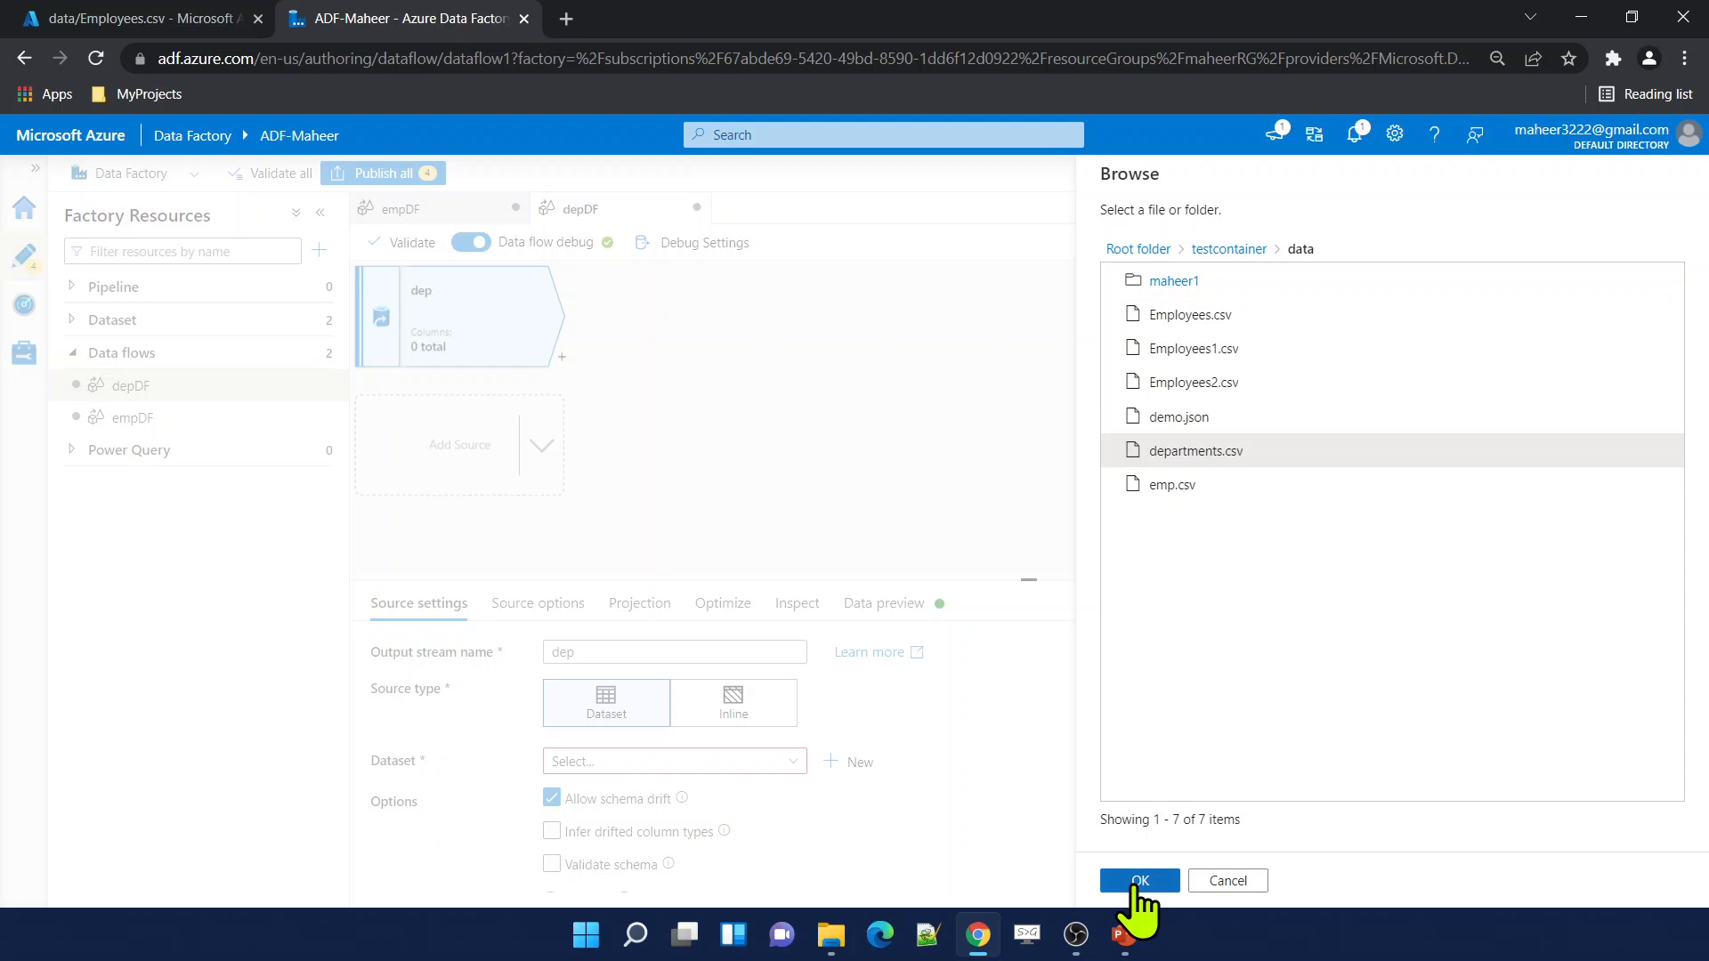
pyautogui.click(1139, 881)
pyautogui.click(1140, 880)
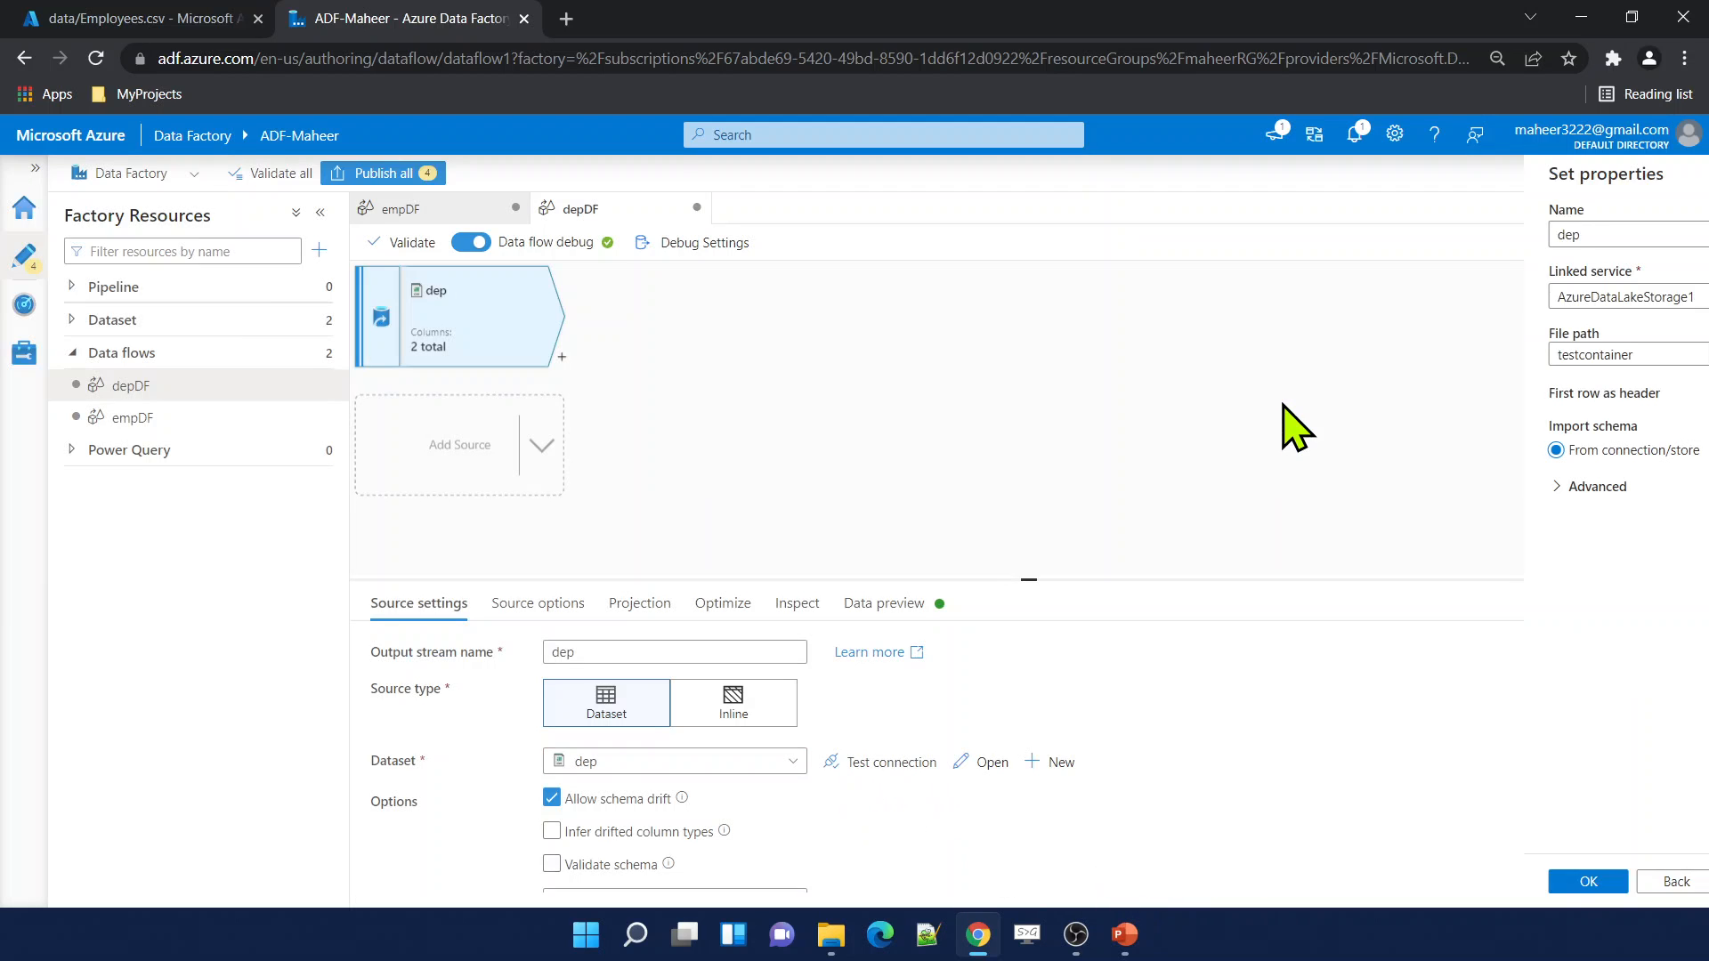
# Inspect the column names and data types of the dep source.
pyautogui.click(797, 602)
pyautogui.scroll(-2, 831, 481)
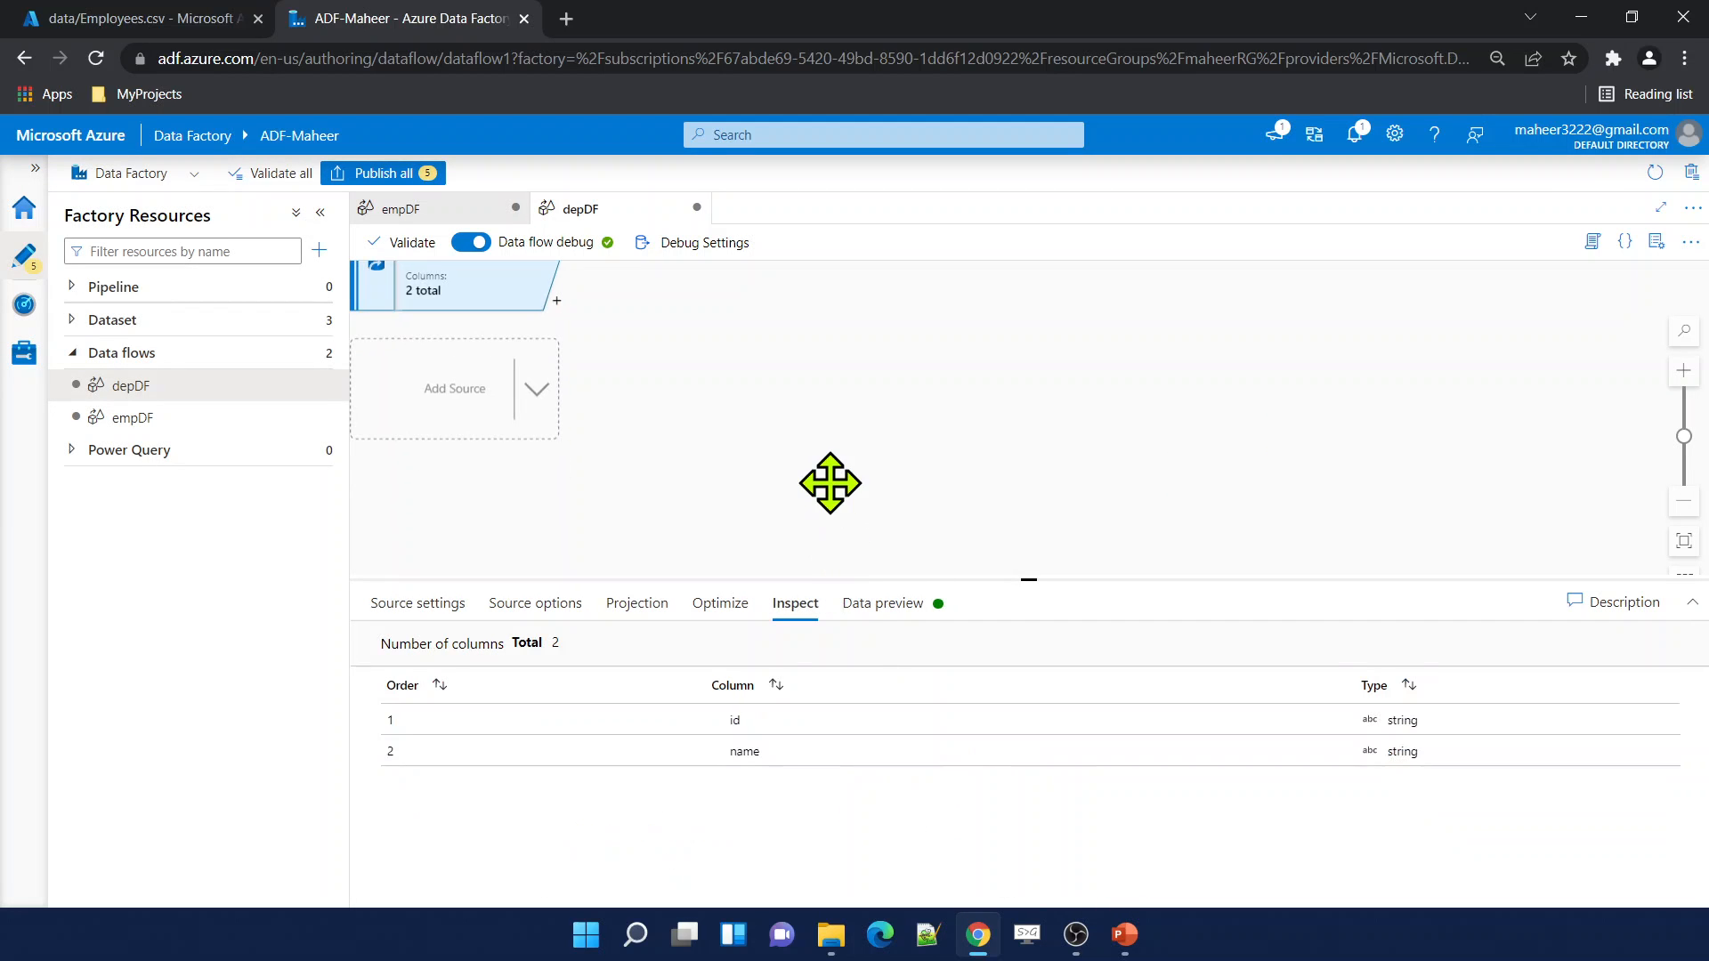
pyautogui.moveTo(862, 559); pyautogui.dragTo(880, 593)
pyautogui.moveTo(1002, 579); pyautogui.dragTo(997, 545)
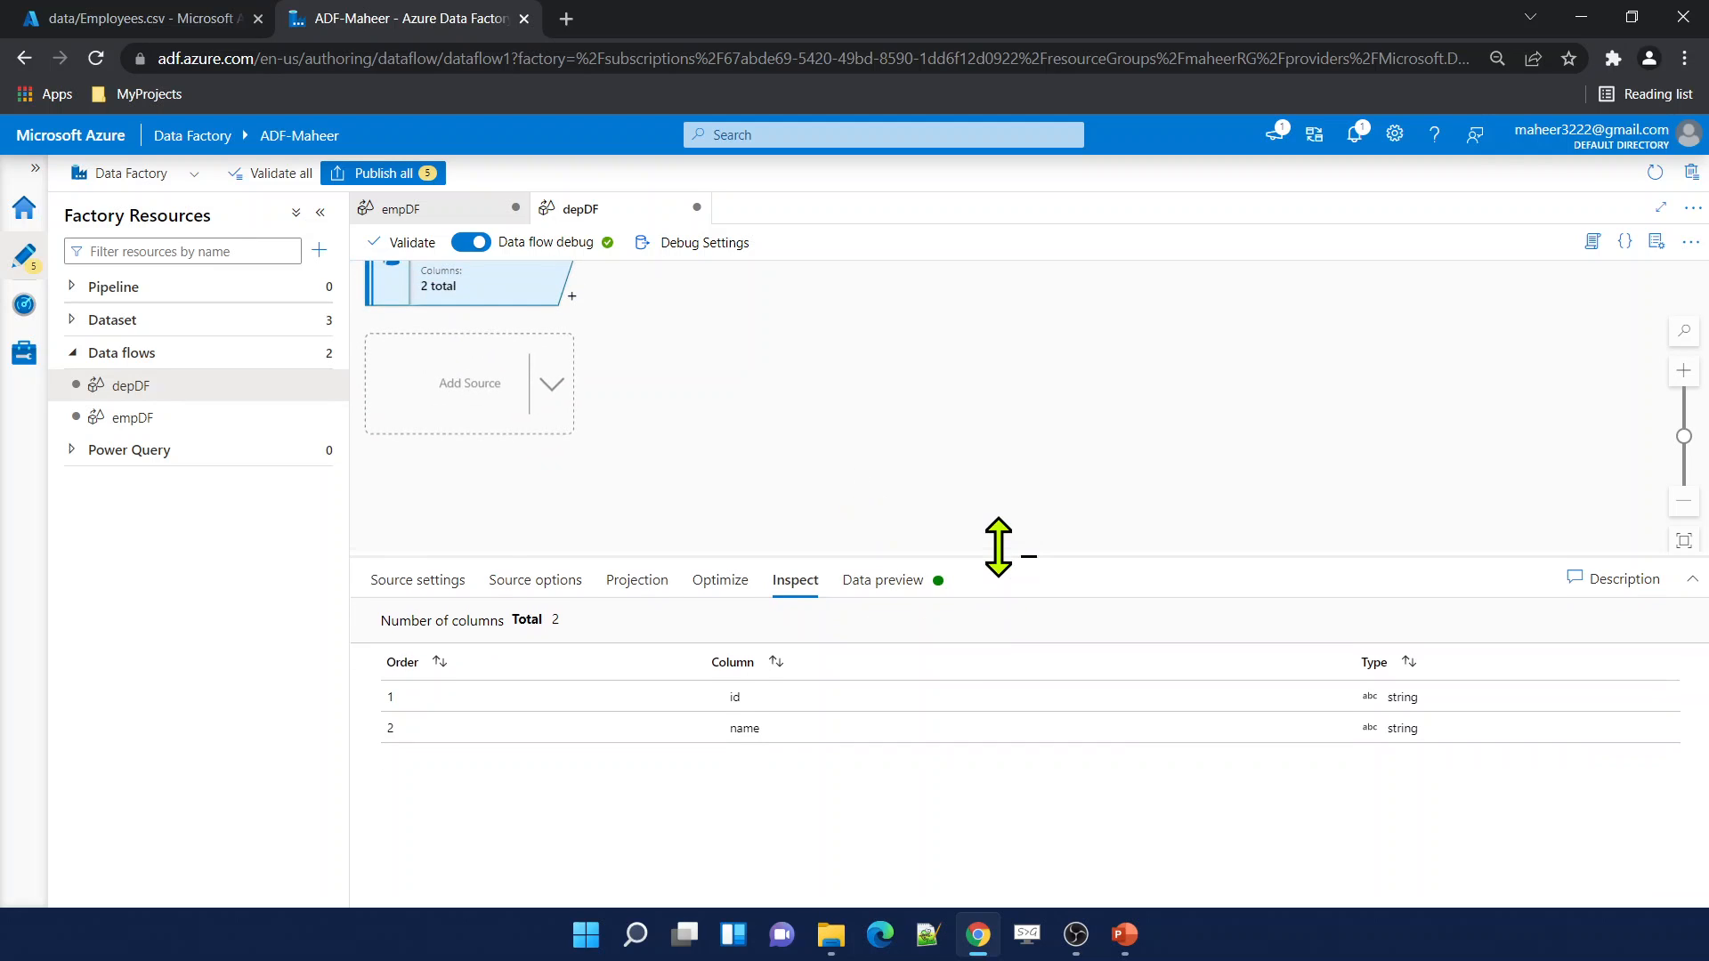
# Refresh the dep source's data preview and enlarge the preview area.
pyautogui.click(912, 574)
pyautogui.click(425, 665)
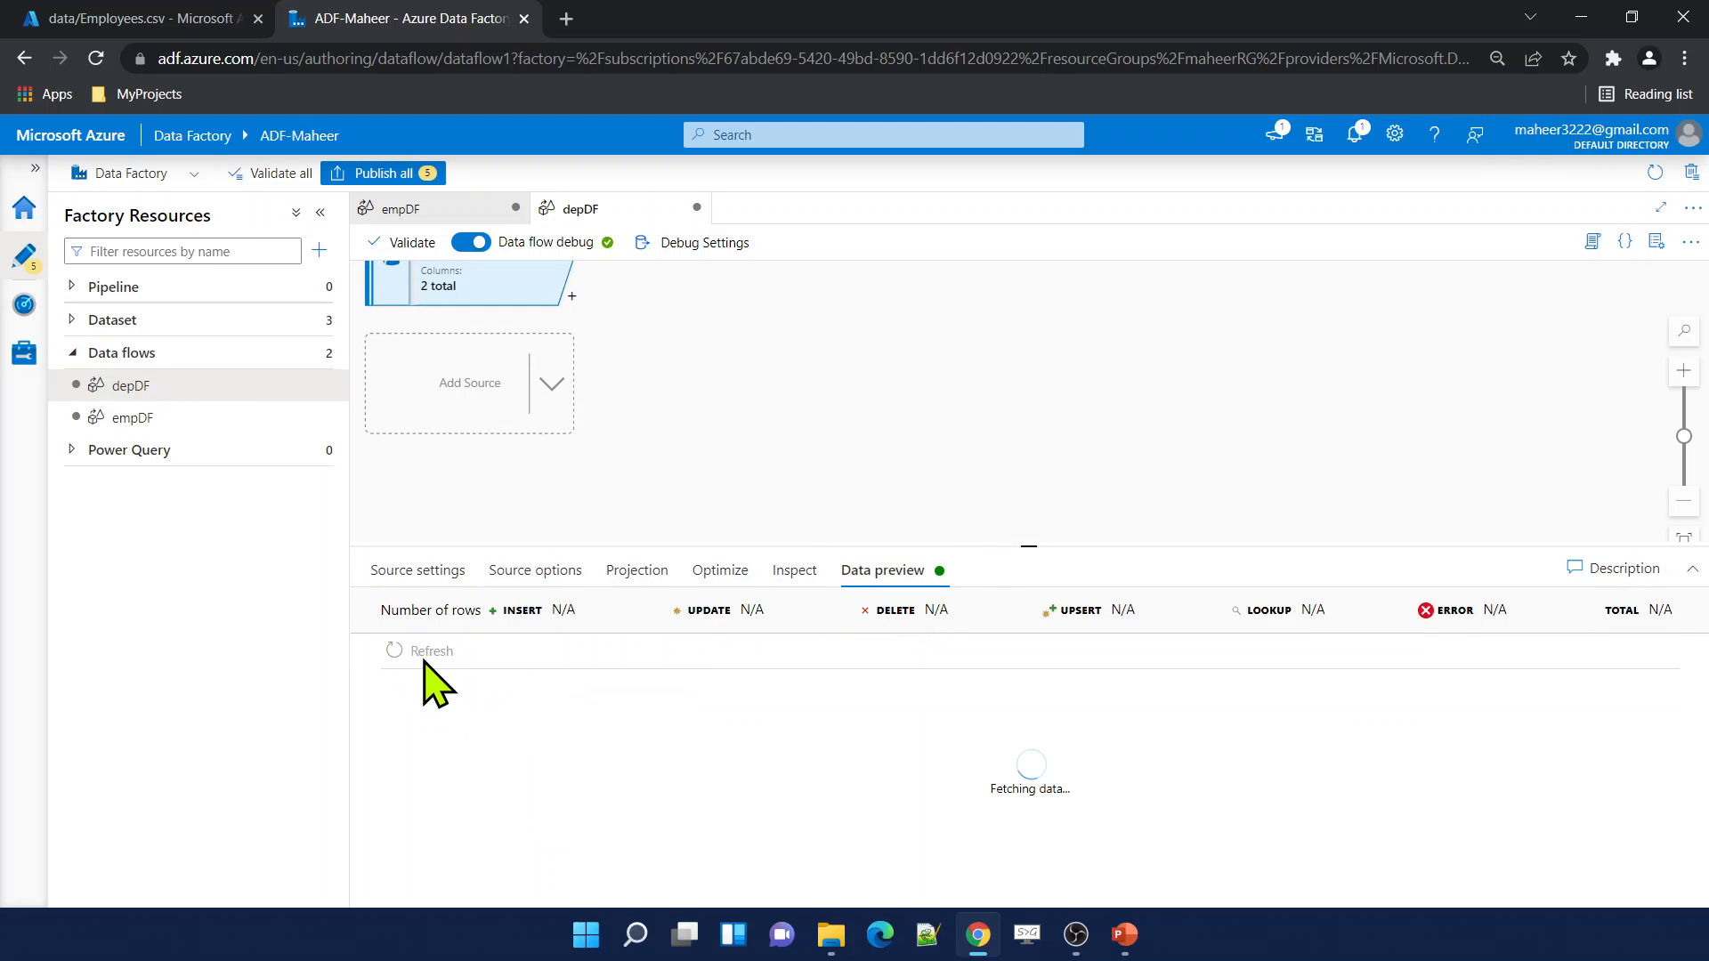
pyautogui.moveTo(971, 552)
pyautogui.mouseDown()
pyautogui.moveTo(979, 588)
pyautogui.moveTo(965, 530)
pyautogui.mouseUp()
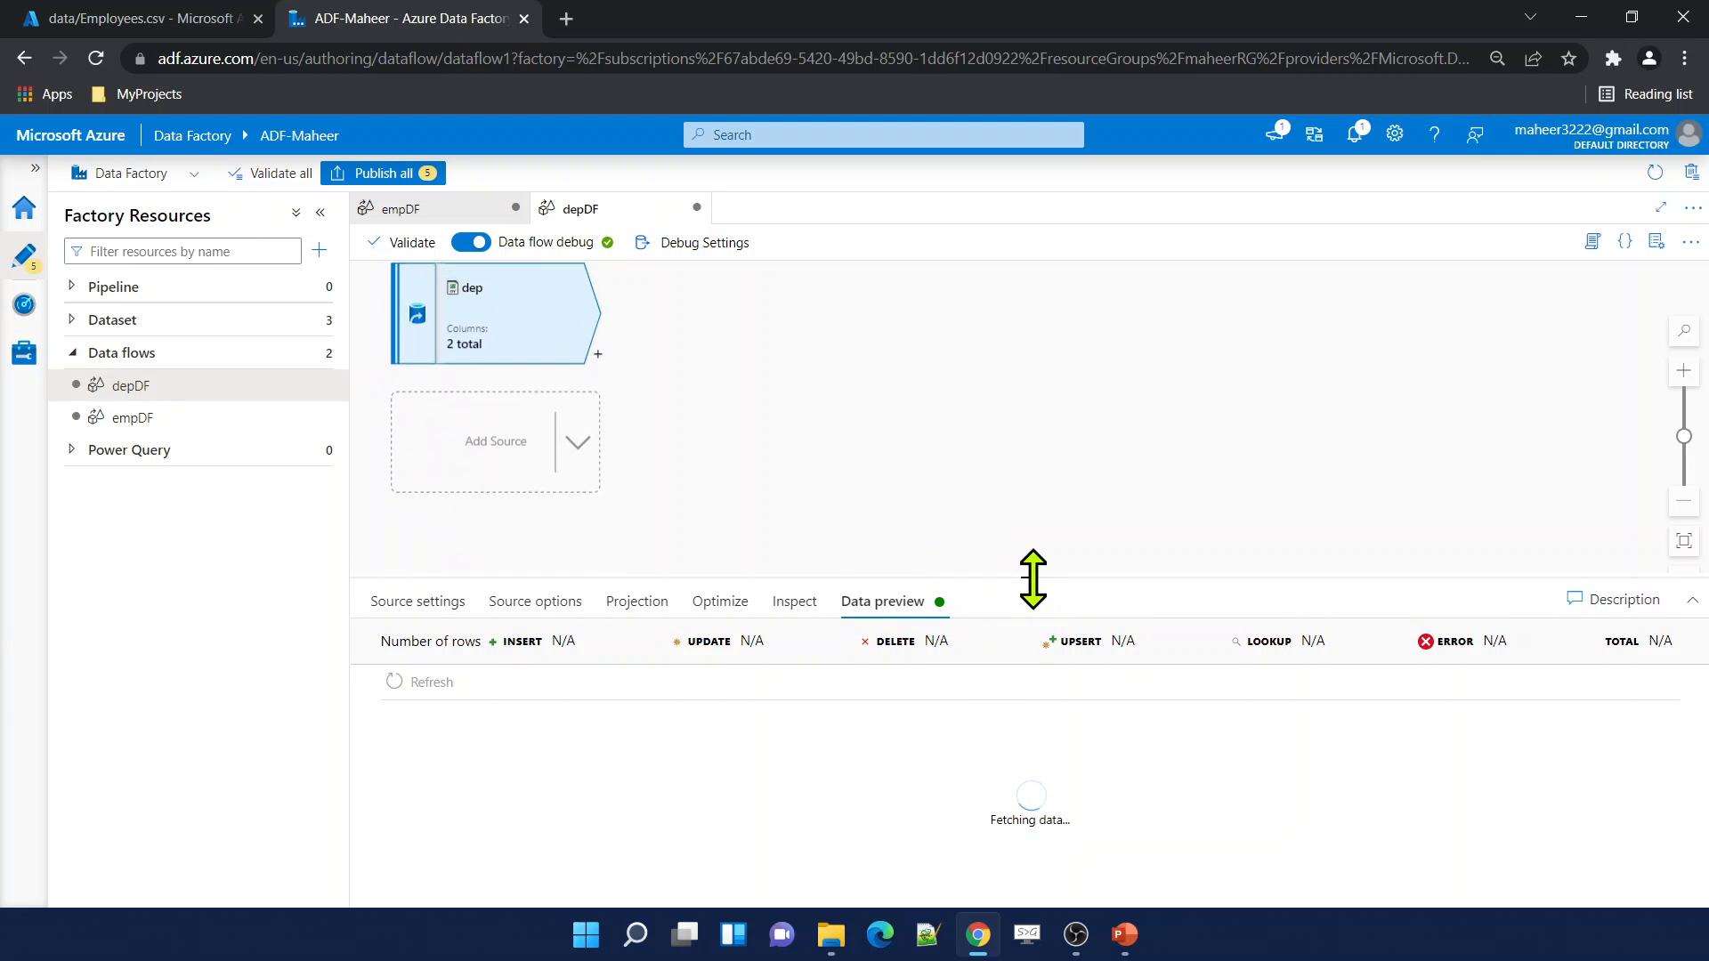
pyautogui.moveTo(1032, 579); pyautogui.dragTo(1029, 491)
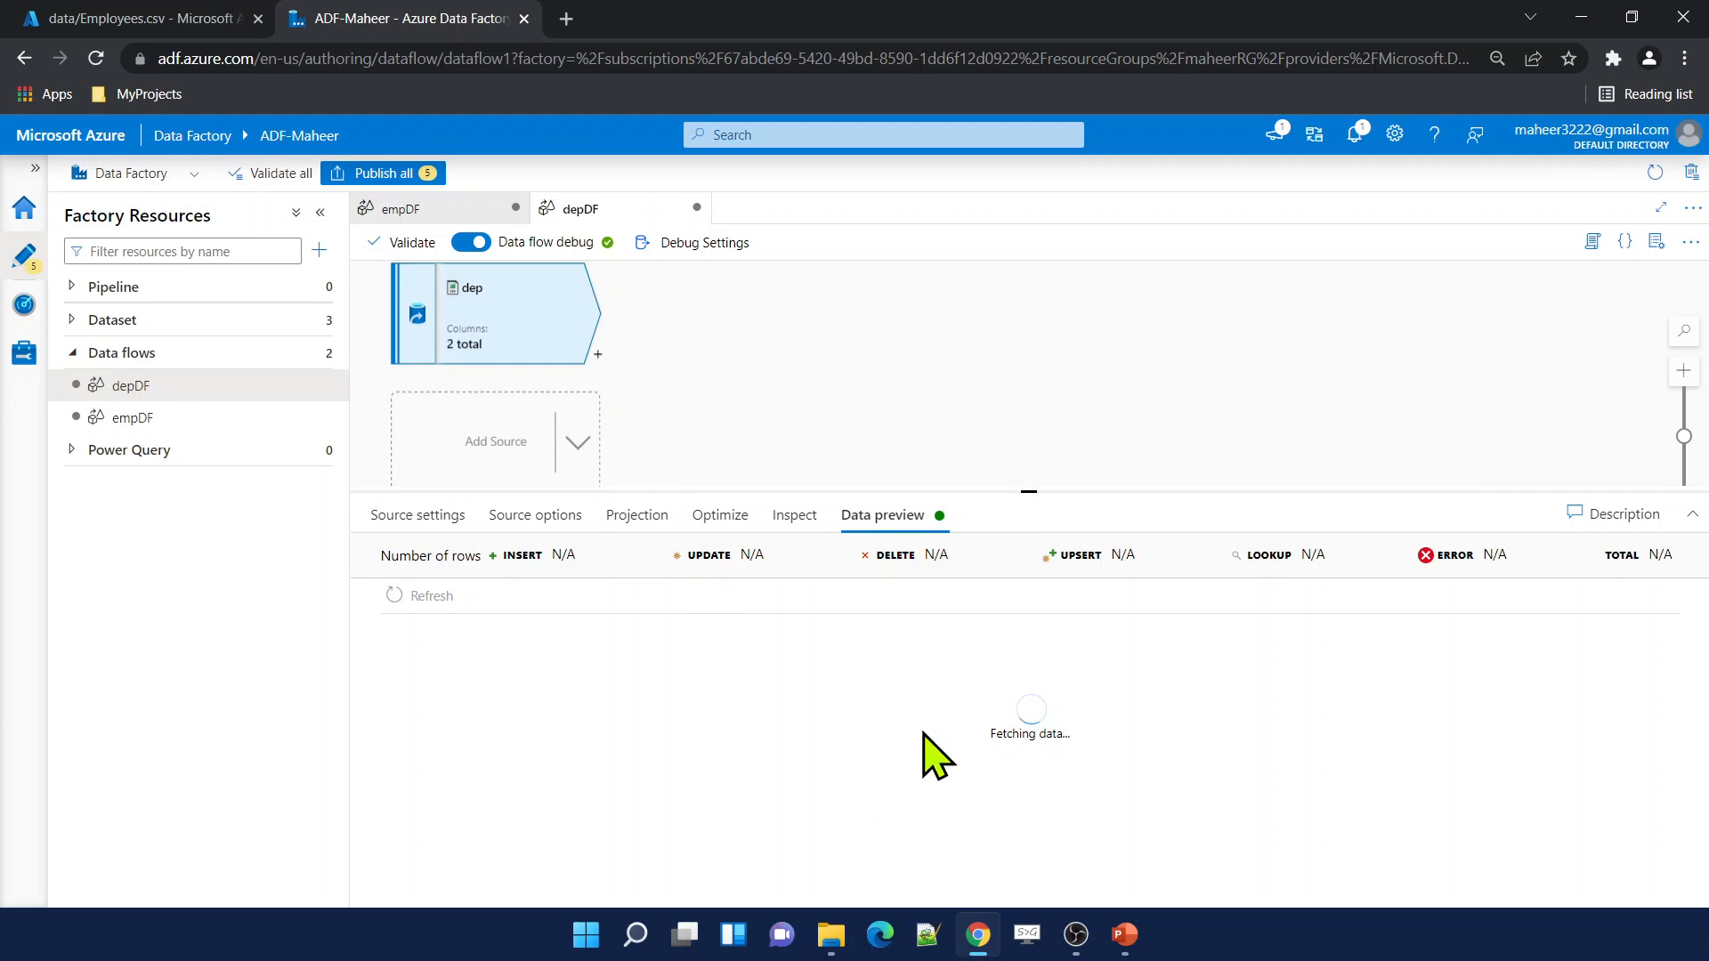
# Add an Aggregate transformation after the dep source in depDF and check the source's data preview.
pyautogui.click(598, 355)
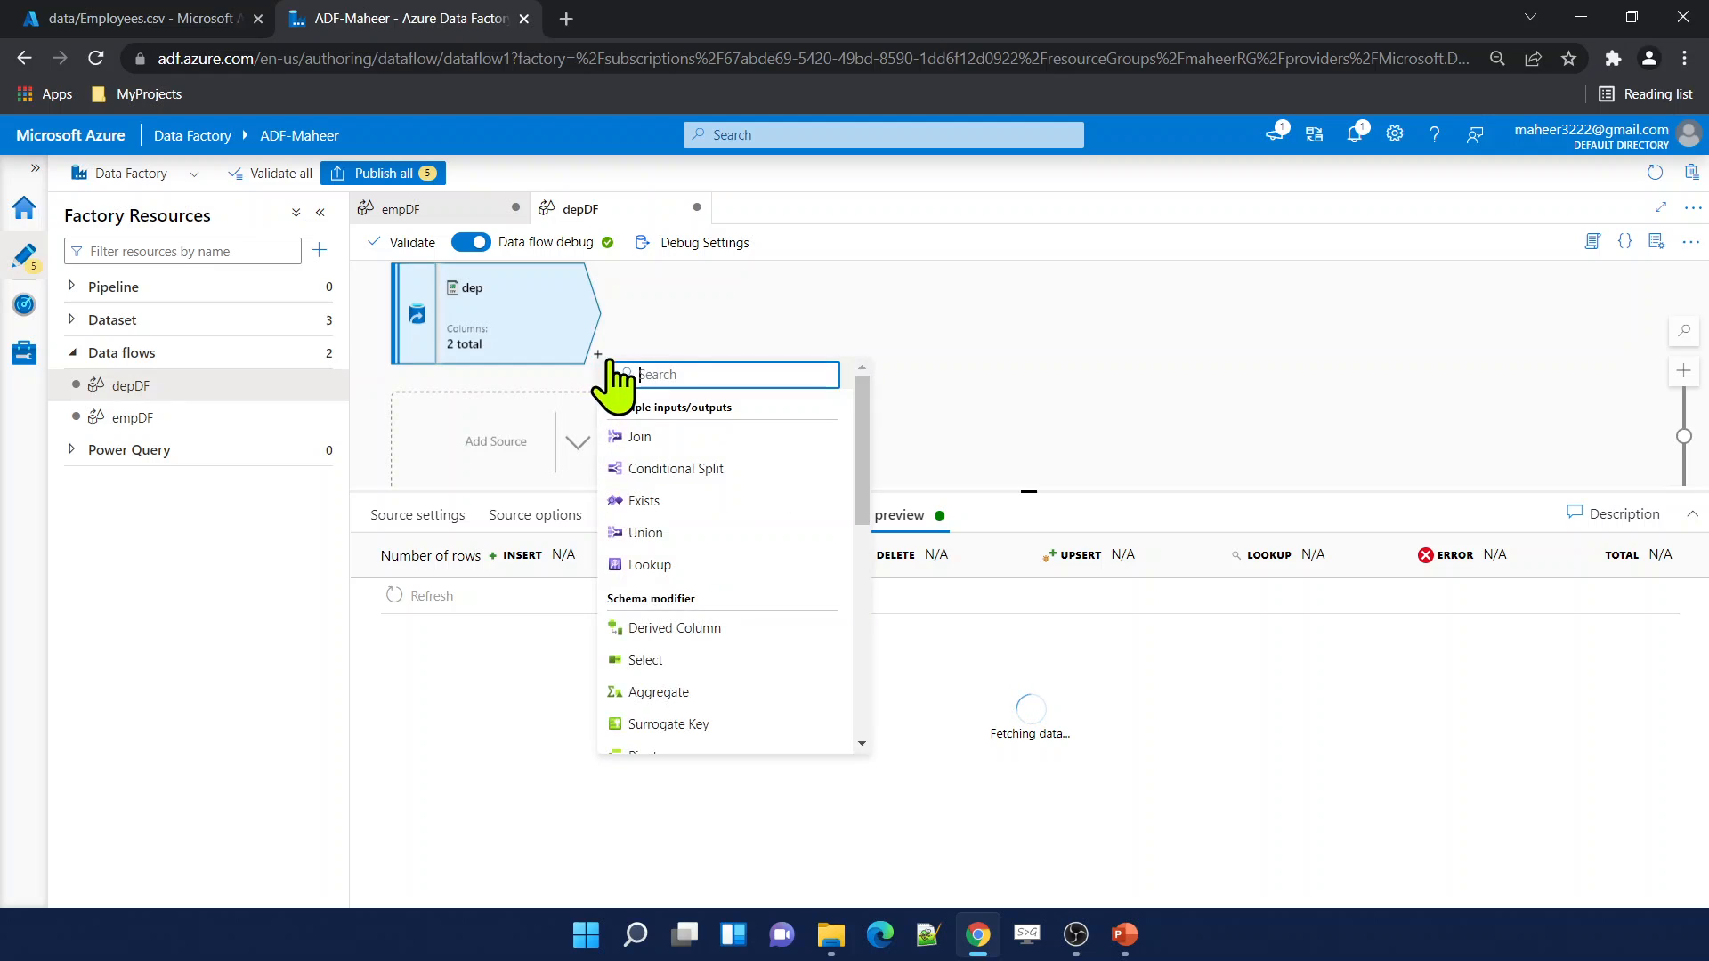
pyautogui.write('agg')
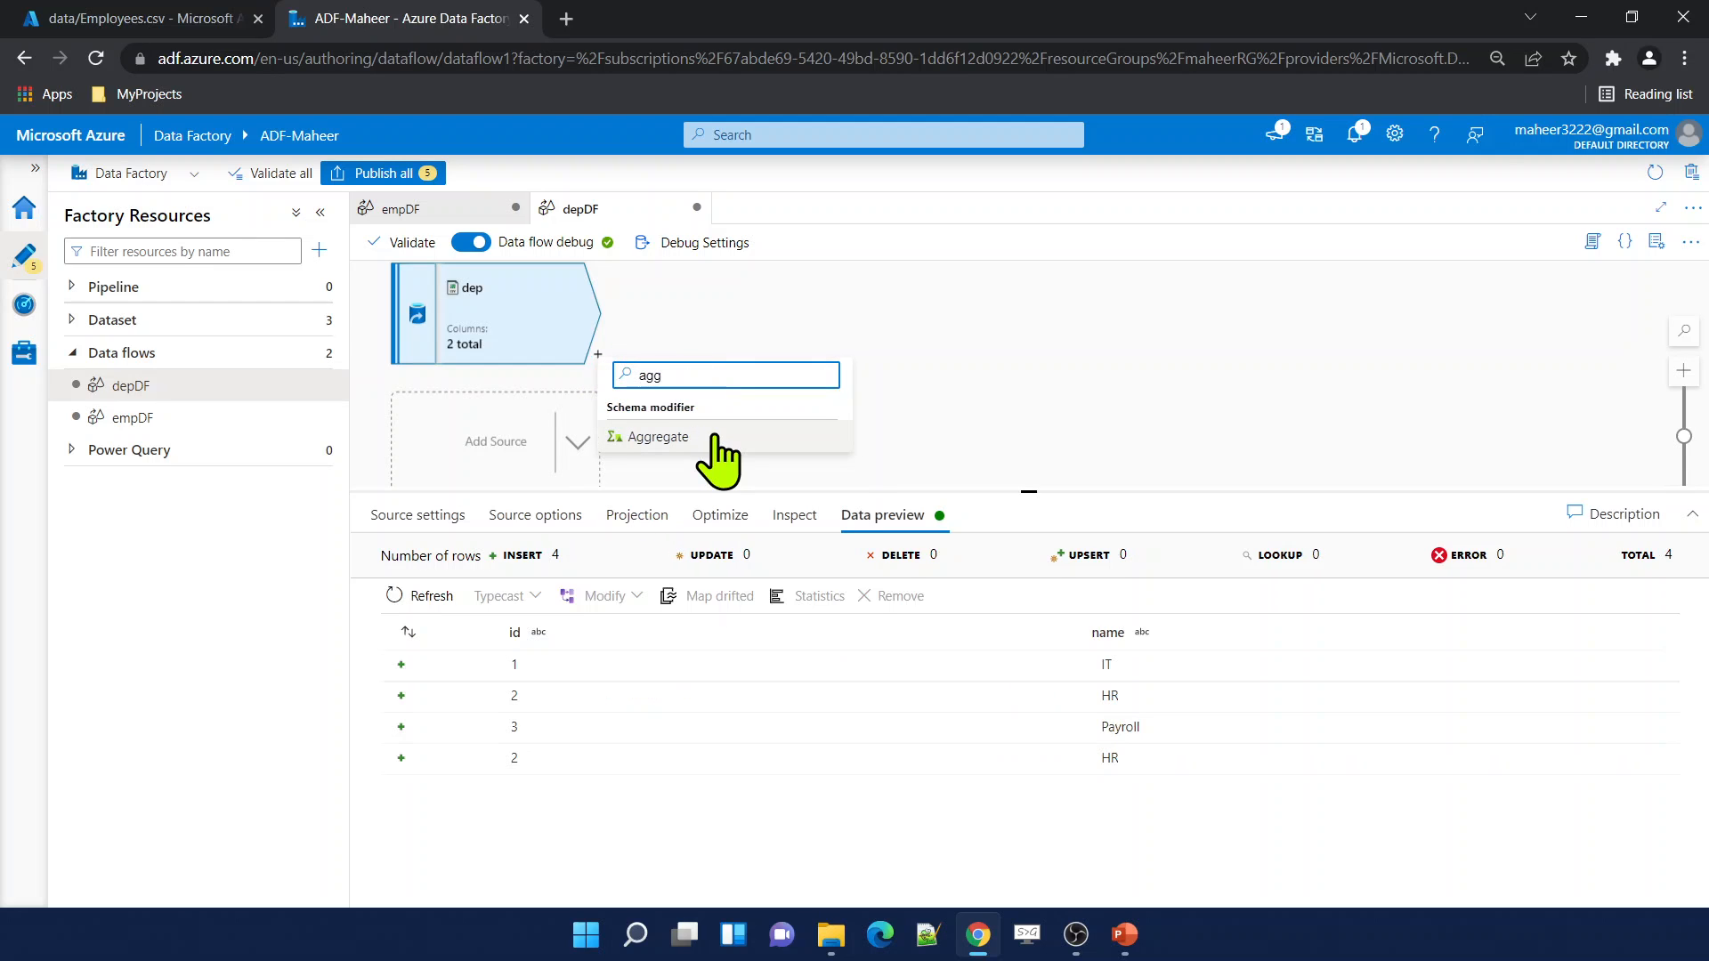
pyautogui.click(707, 436)
pyautogui.click(508, 311)
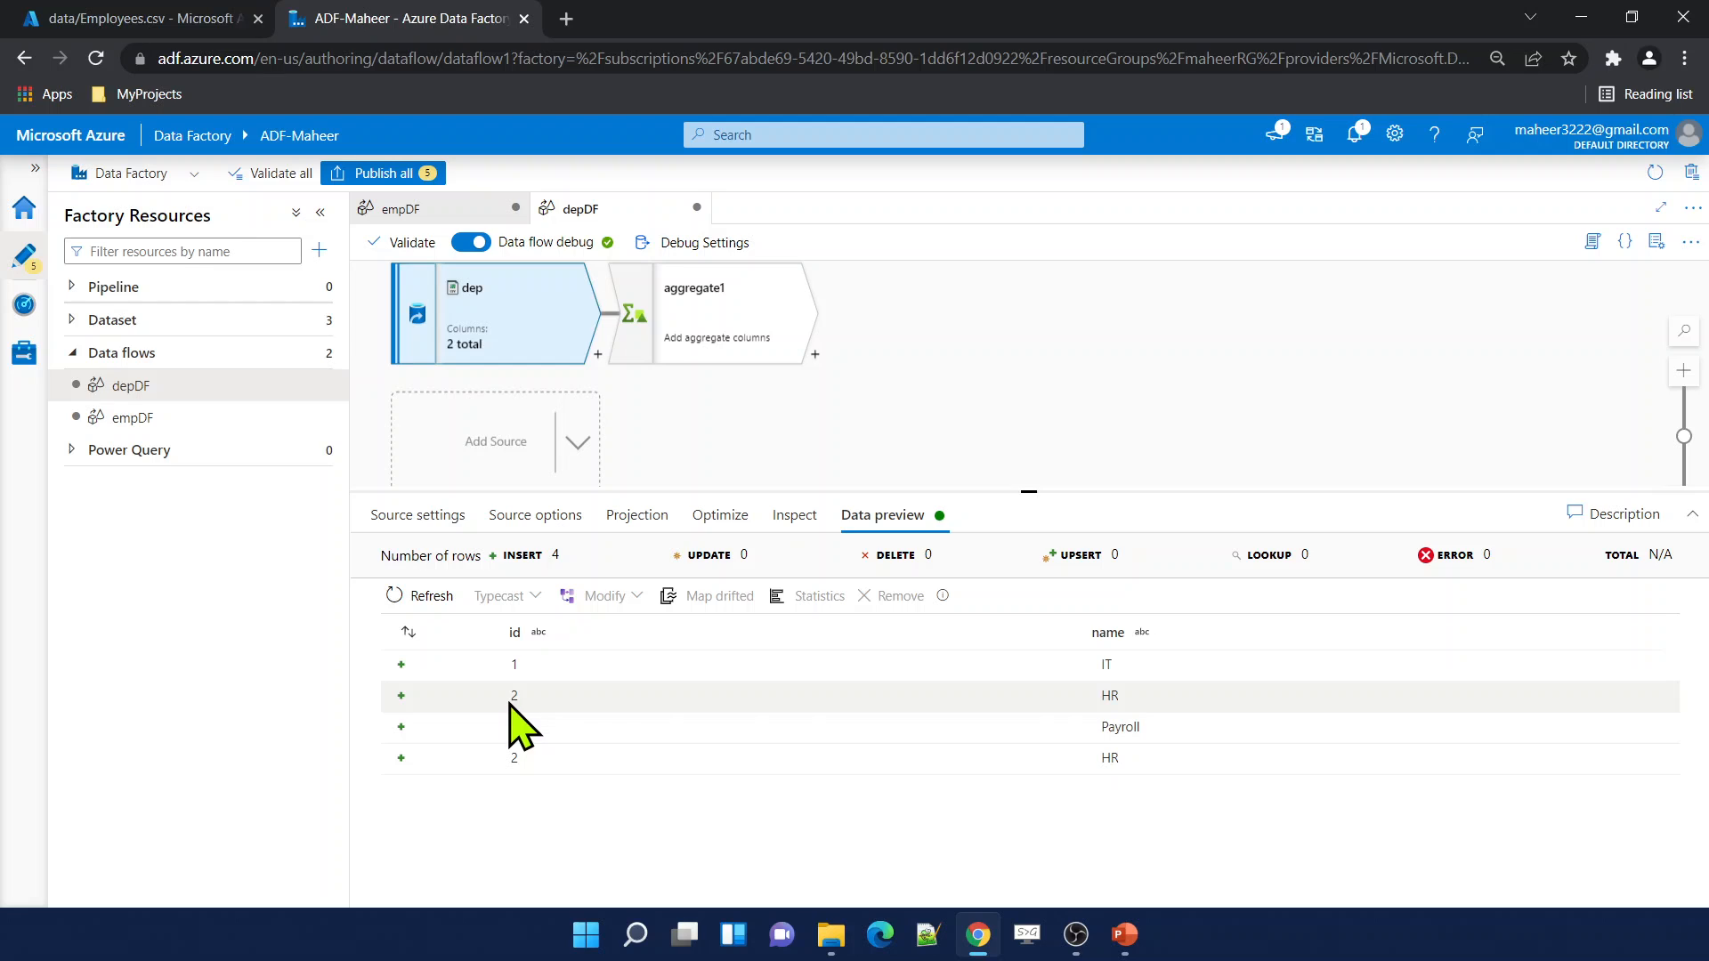
# Group the aggregate1 transformation by the id and name columns.
pyautogui.click(720, 331)
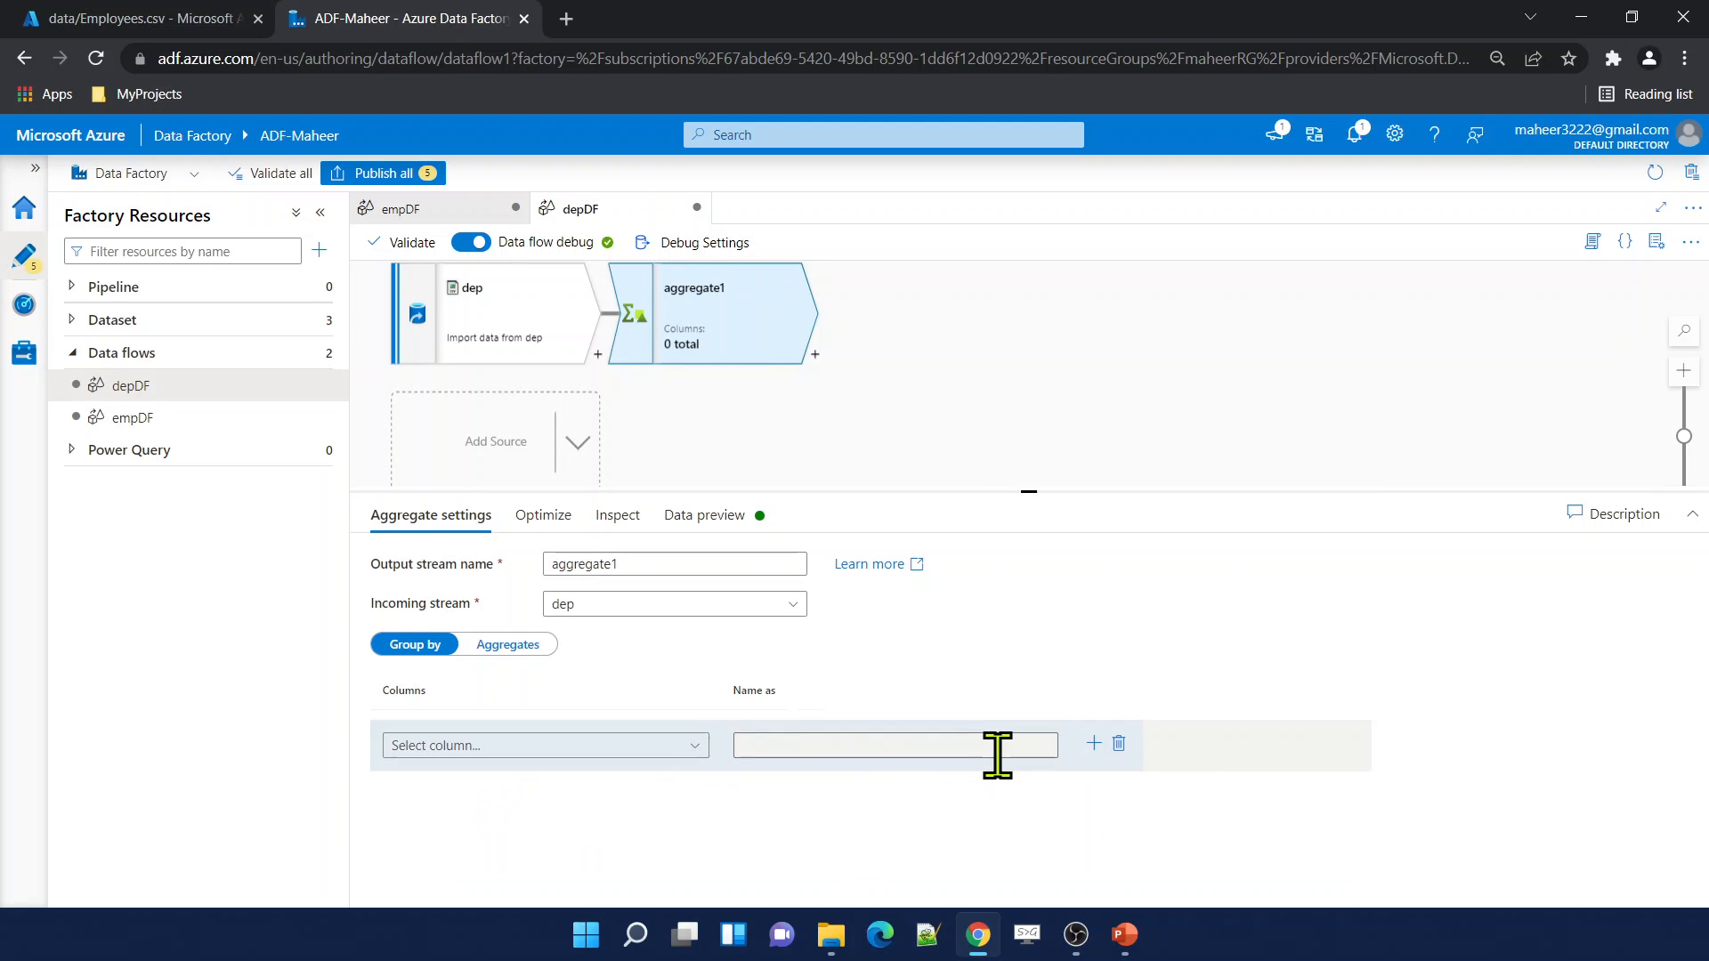
pyautogui.click(667, 746)
pyautogui.click(569, 779)
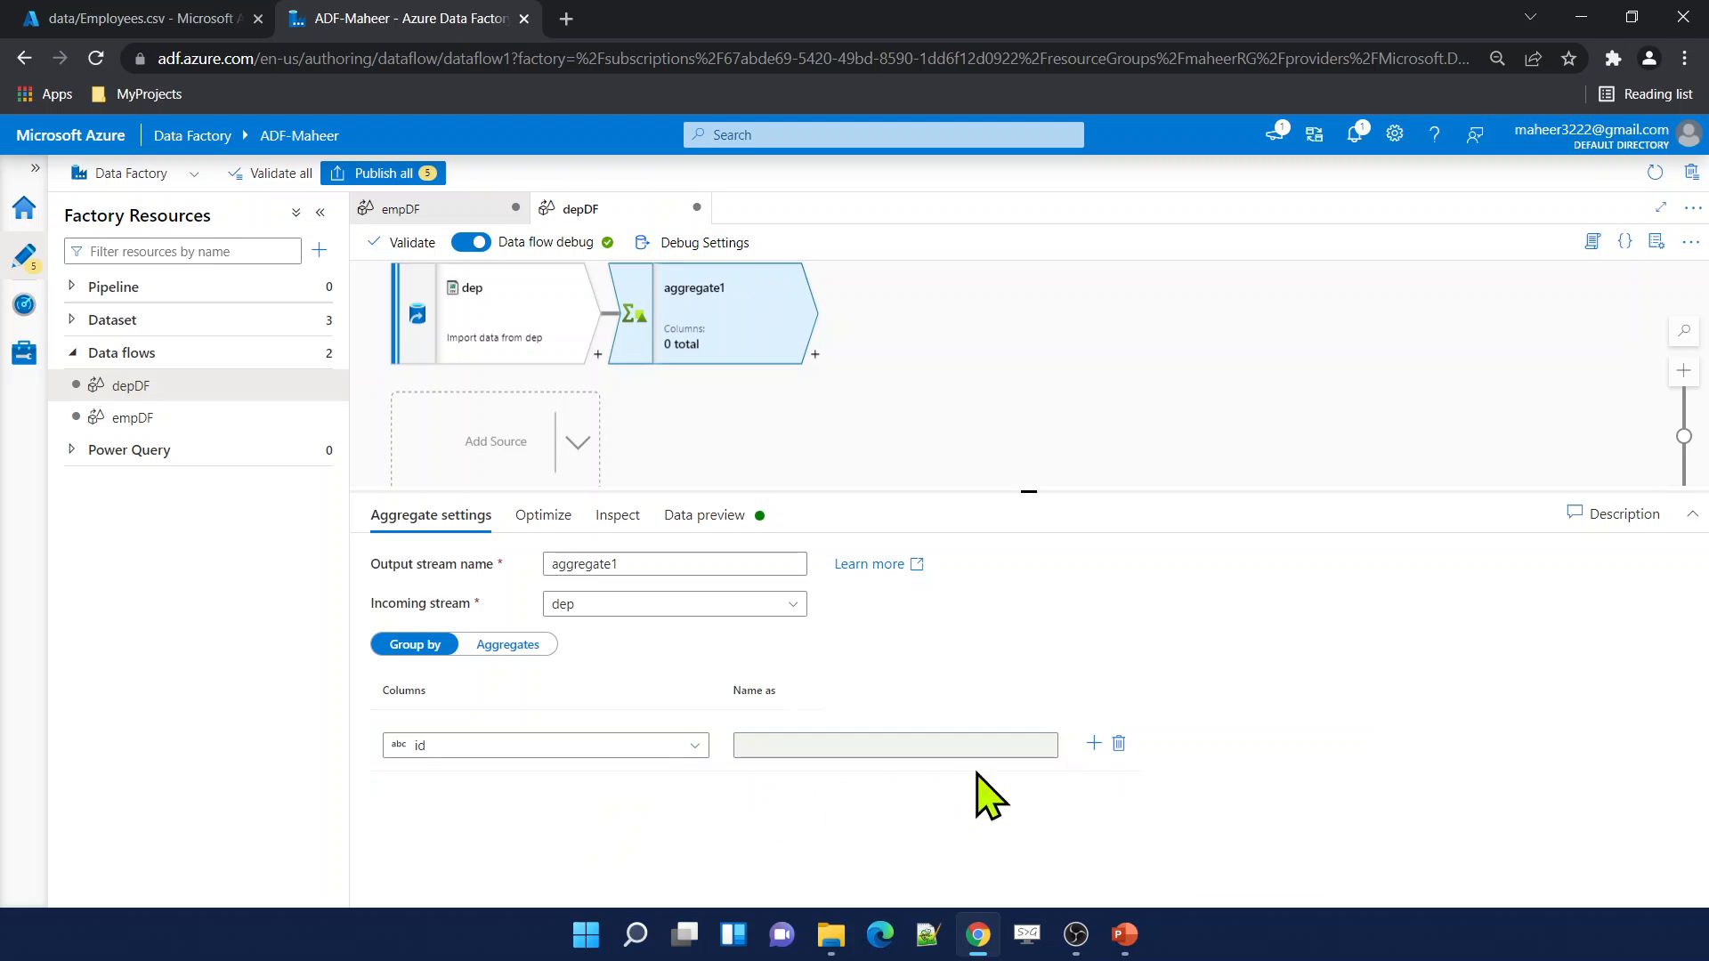
pyautogui.click(1093, 743)
pyautogui.click(540, 808)
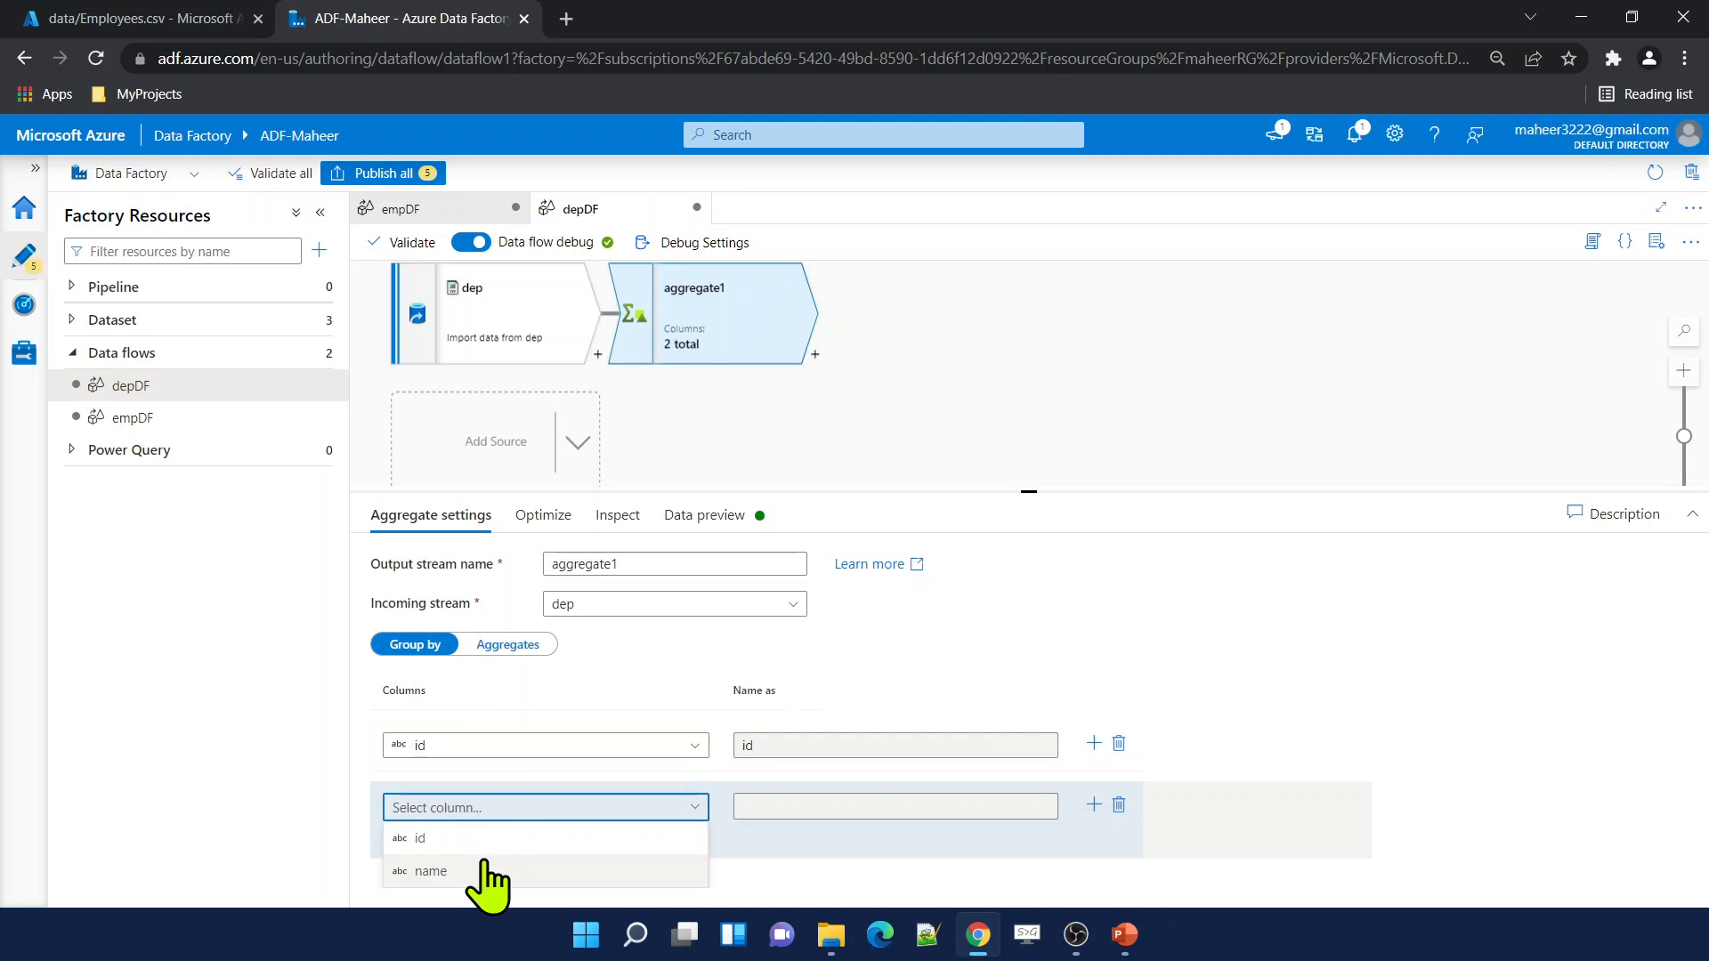
pyautogui.click(481, 871)
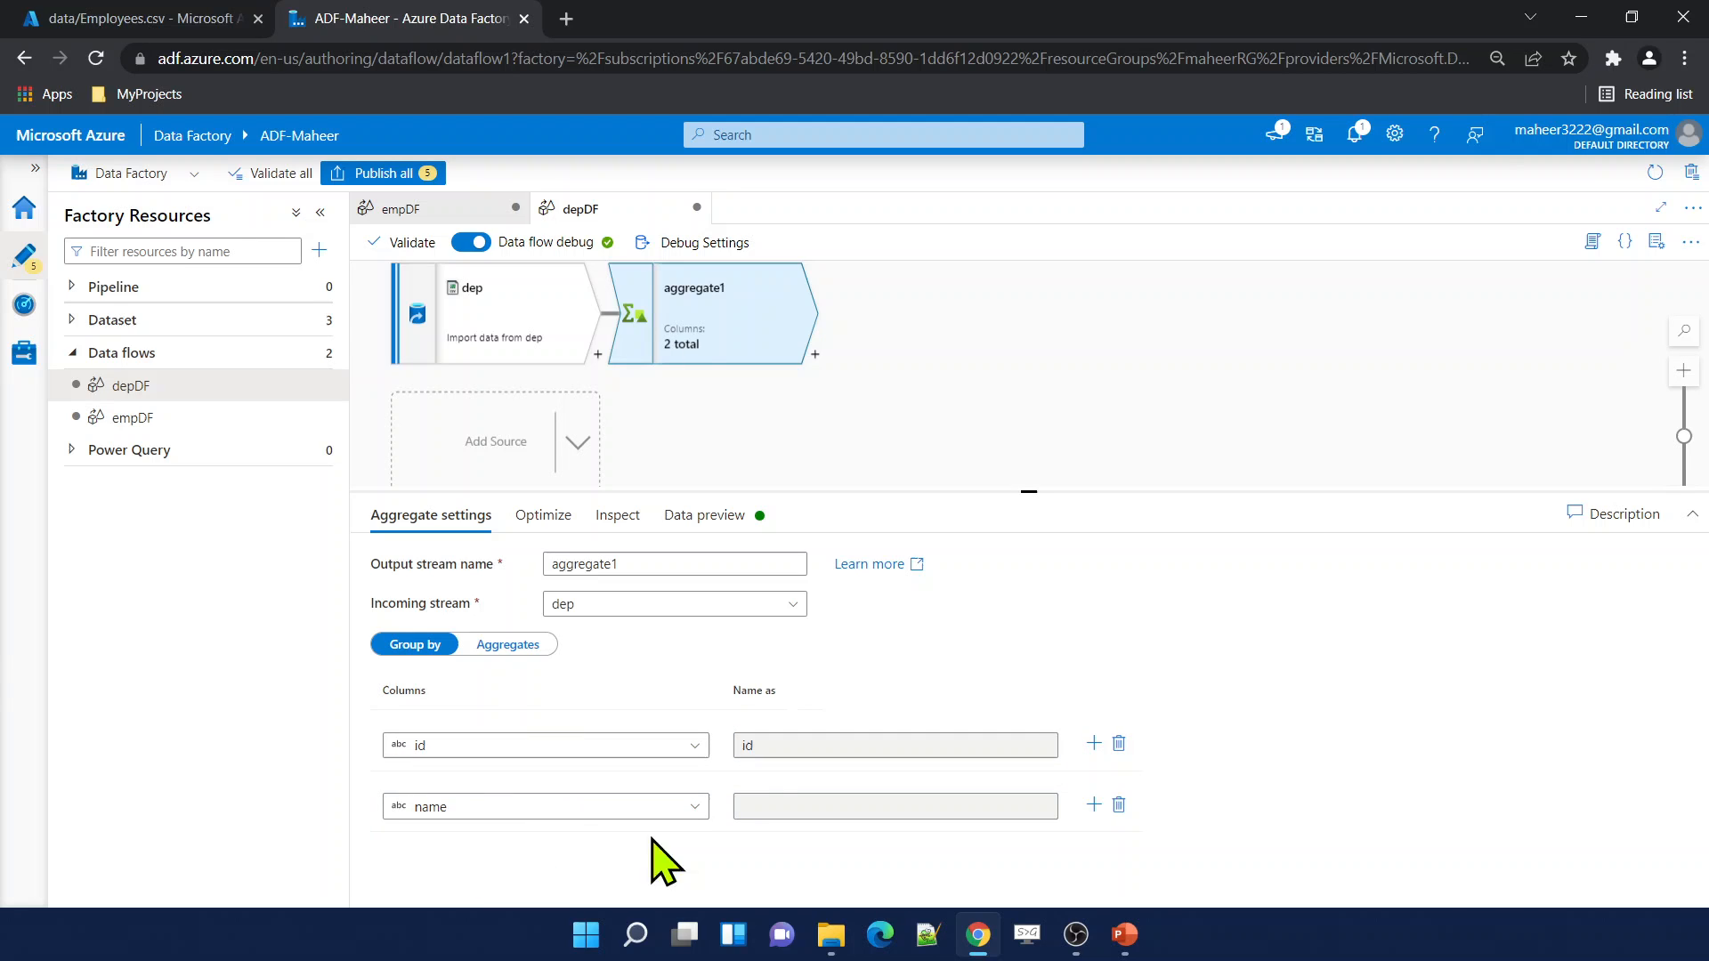
# Create an aggregate column named count in aggregate1, leaving its expression empty.
pyautogui.click(534, 646)
pyautogui.click(505, 806)
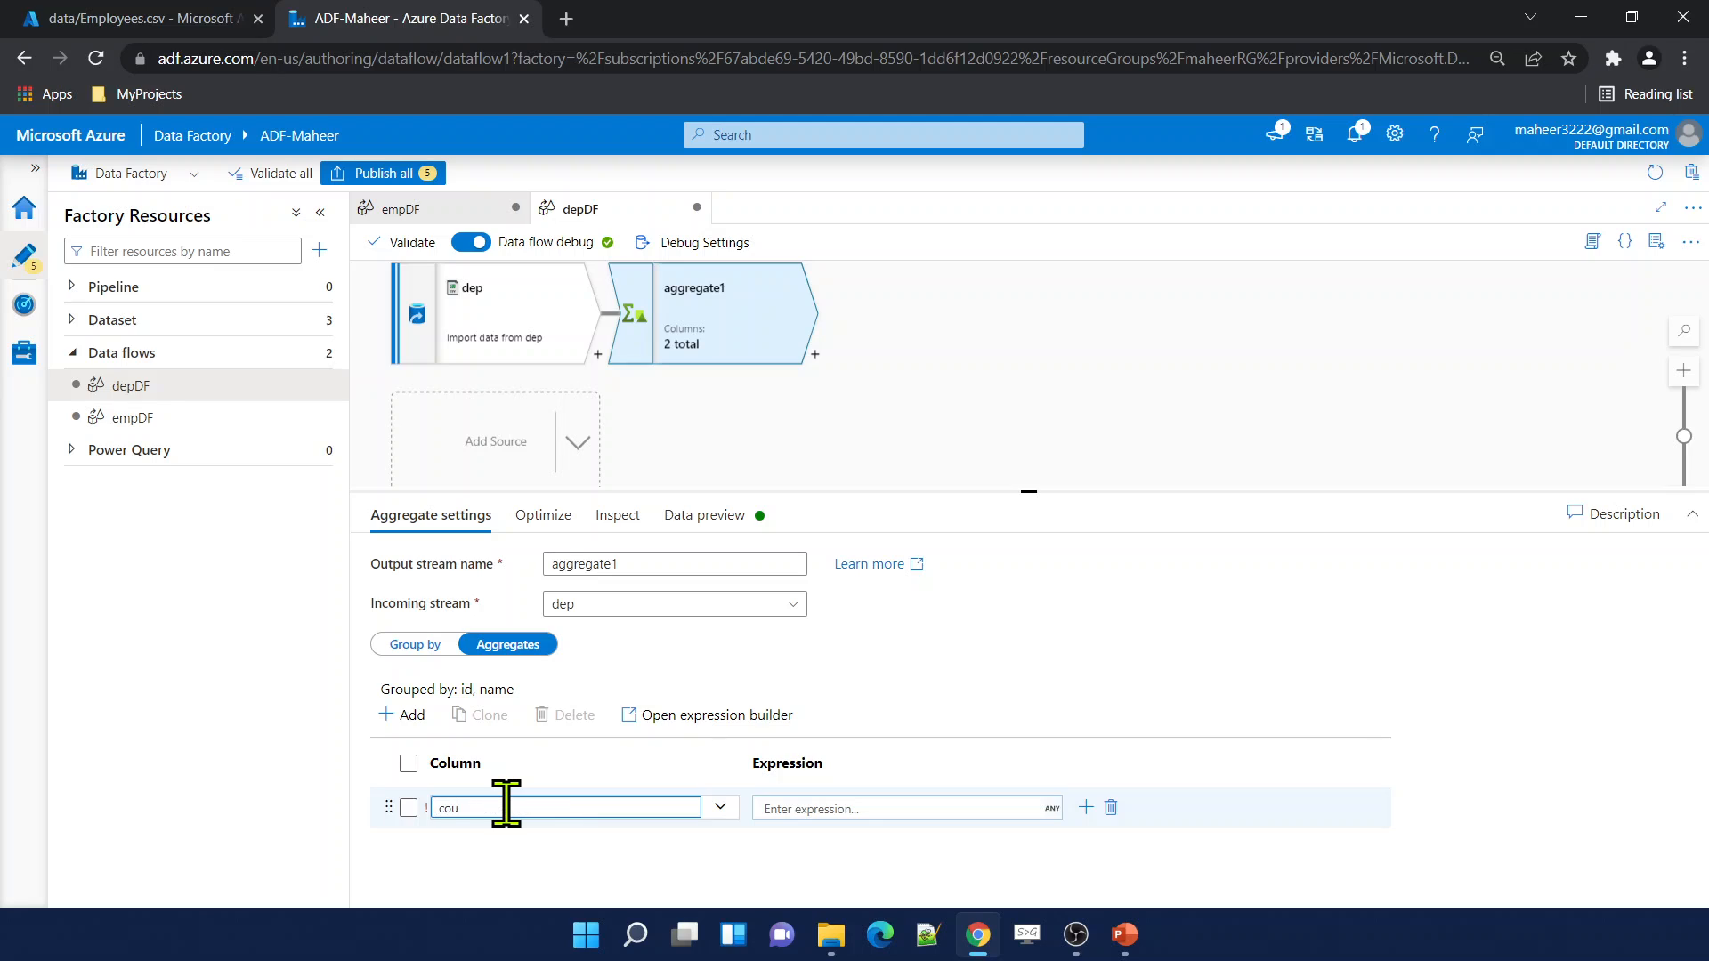
pyautogui.click(854, 807)
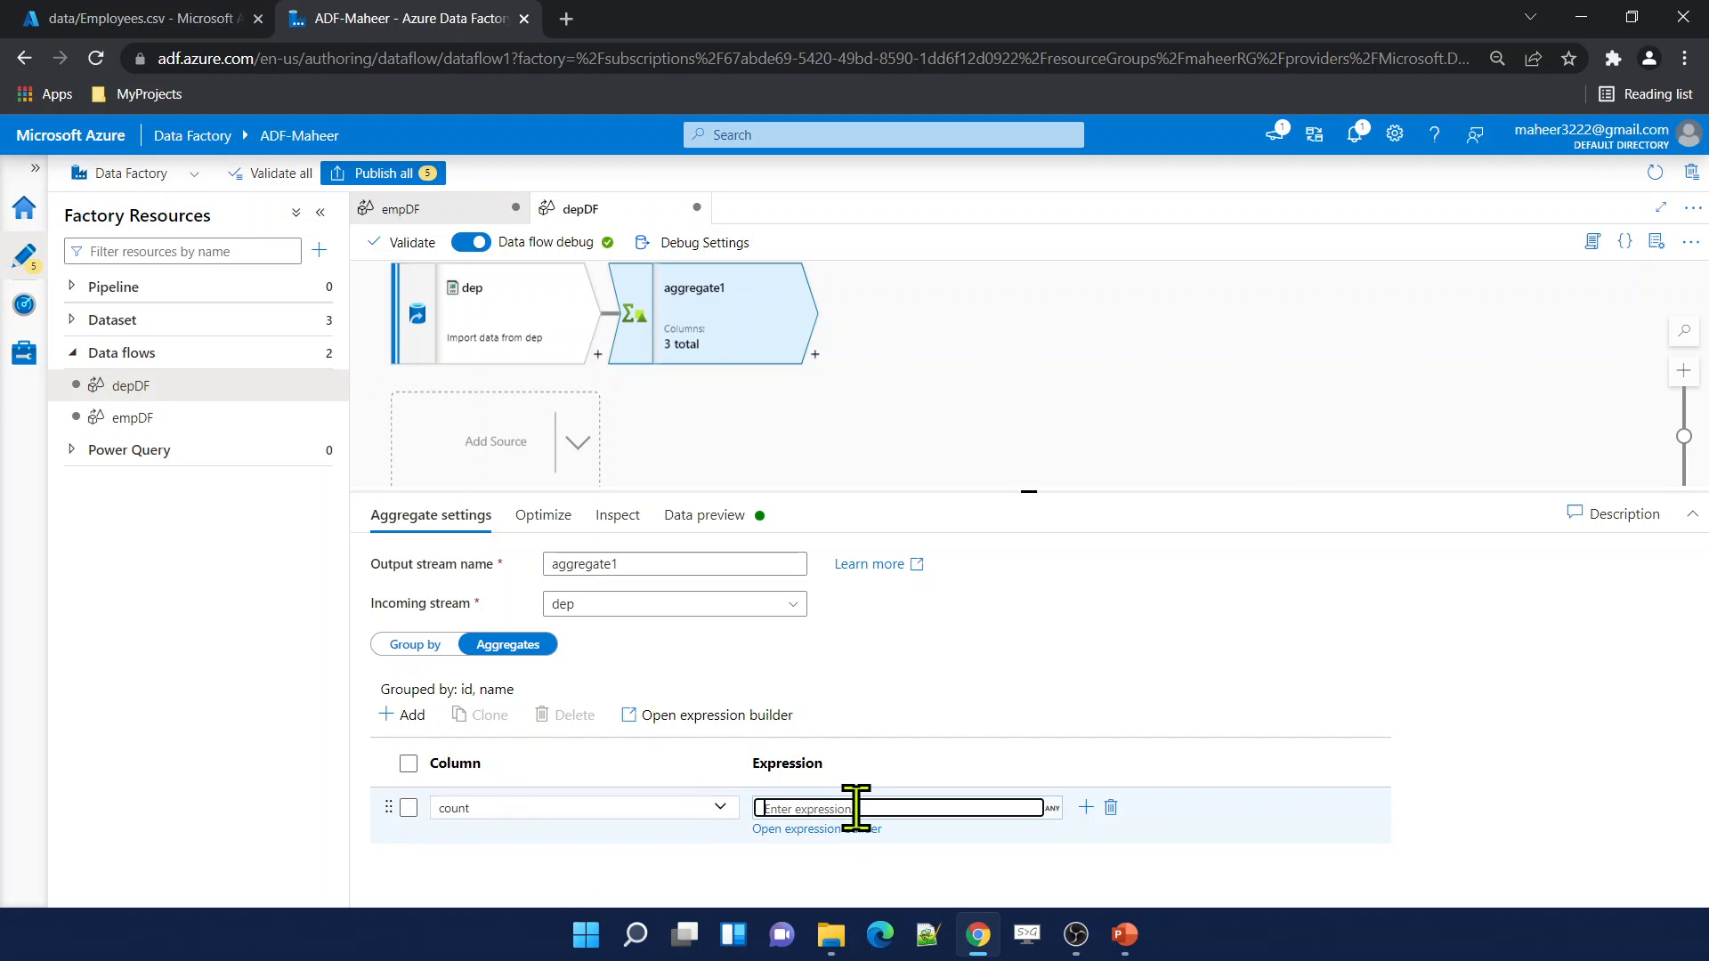
pyautogui.write('count')
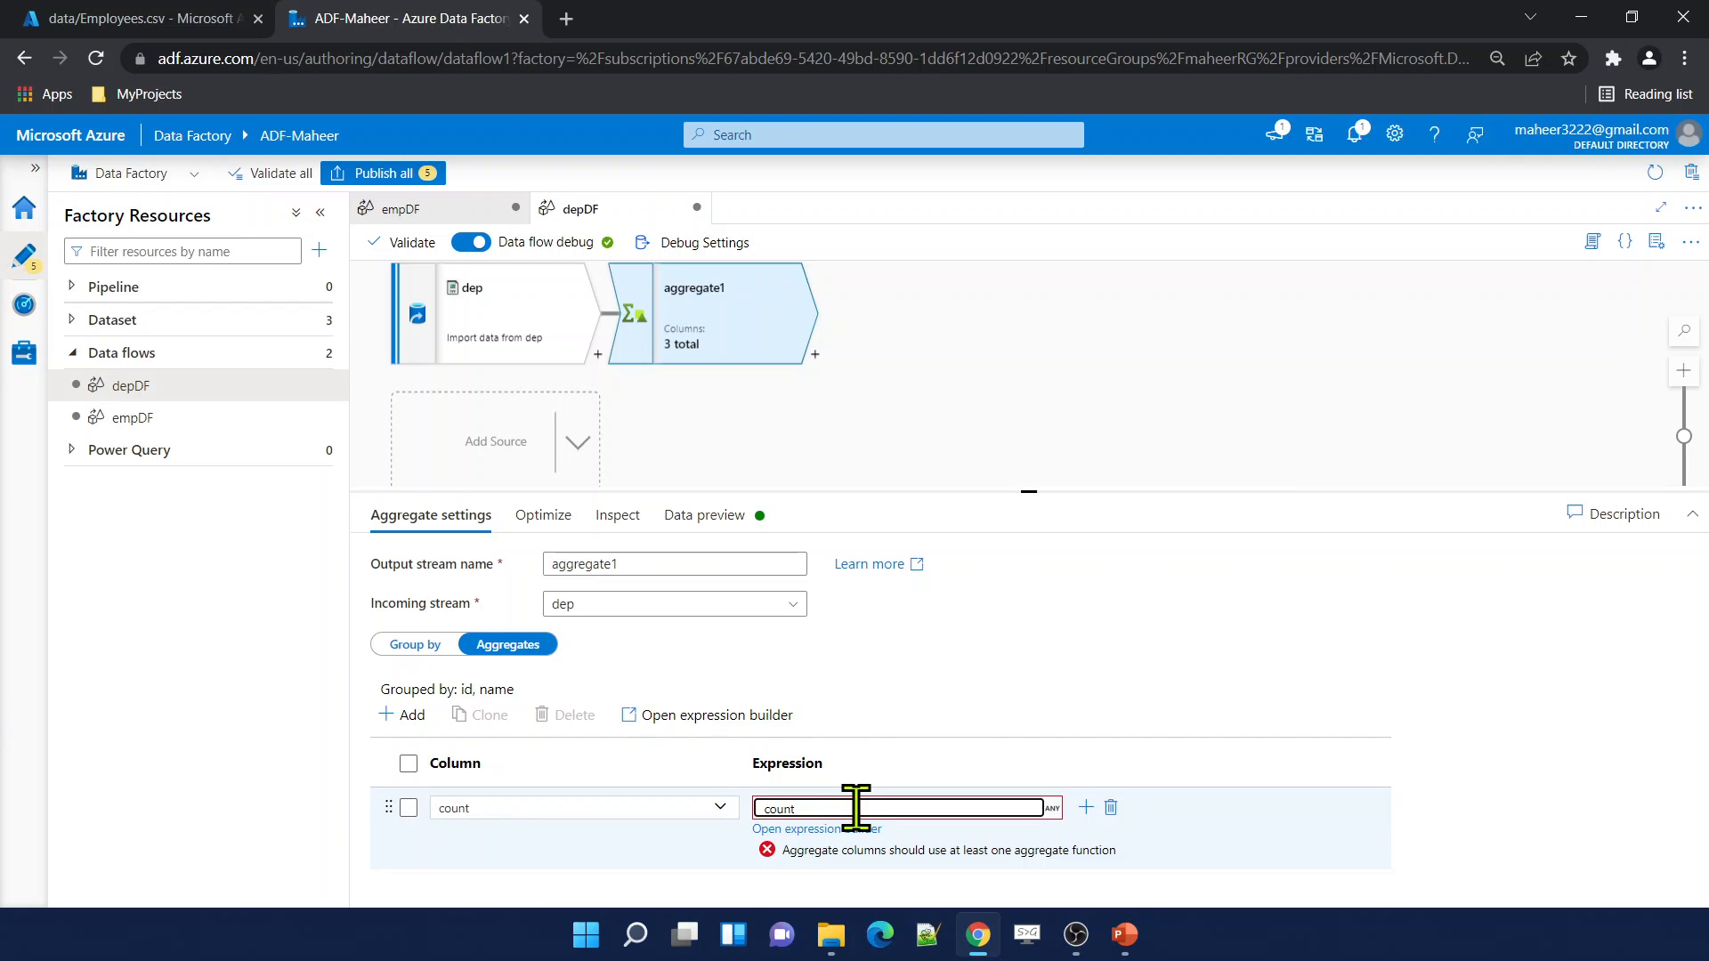
pyautogui.press('BackSpace')
pyautogui.press('BackSpace')
pyautogui.press('BackSpace')
pyautogui.press('BackSpace')
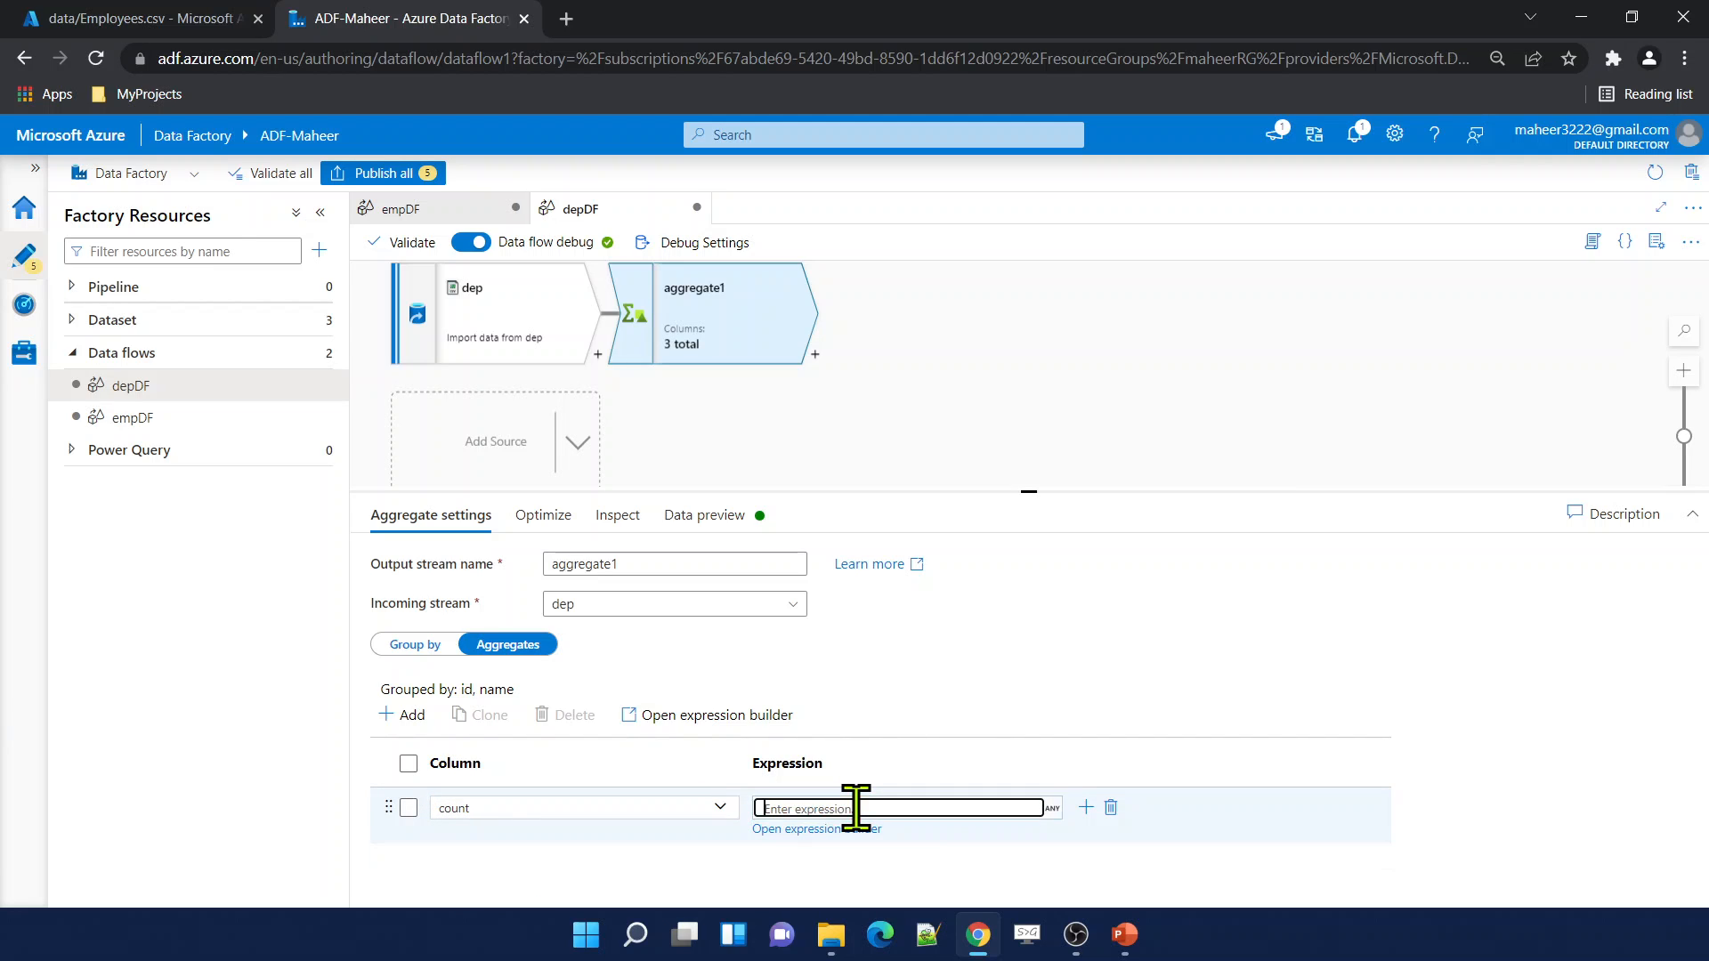
# Set the count column's expression to count() in the expression builder and refresh the aggregate's data preview.
pyautogui.click(763, 717)
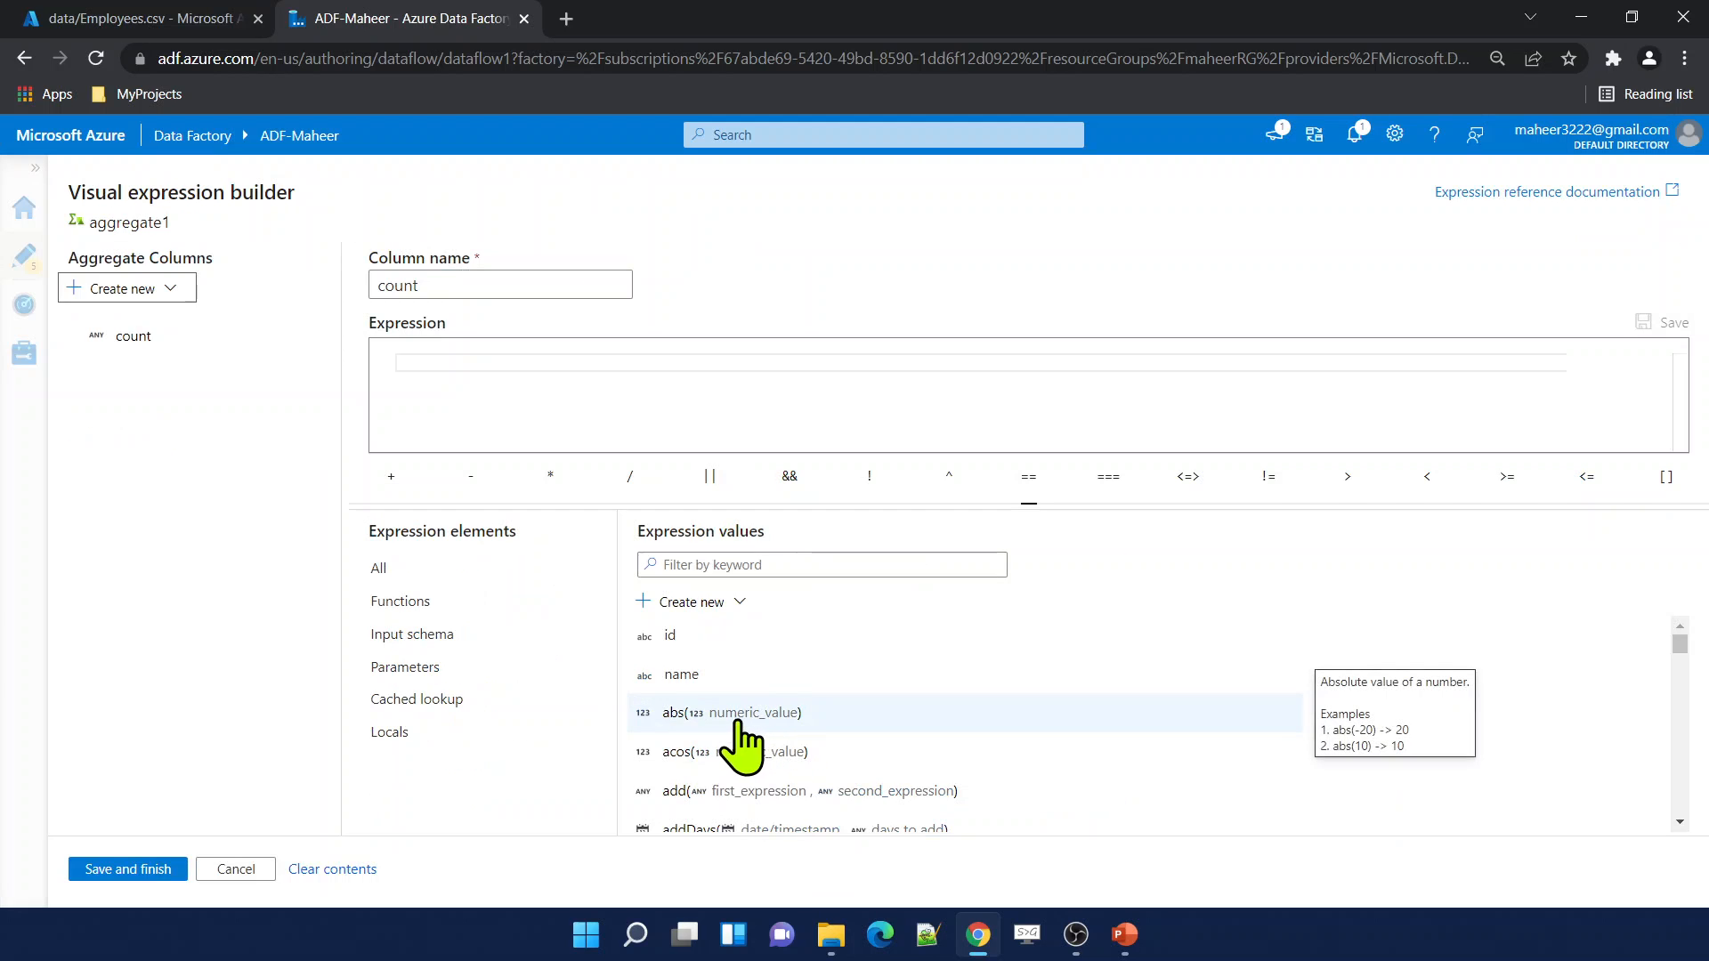
pyautogui.write('count(')
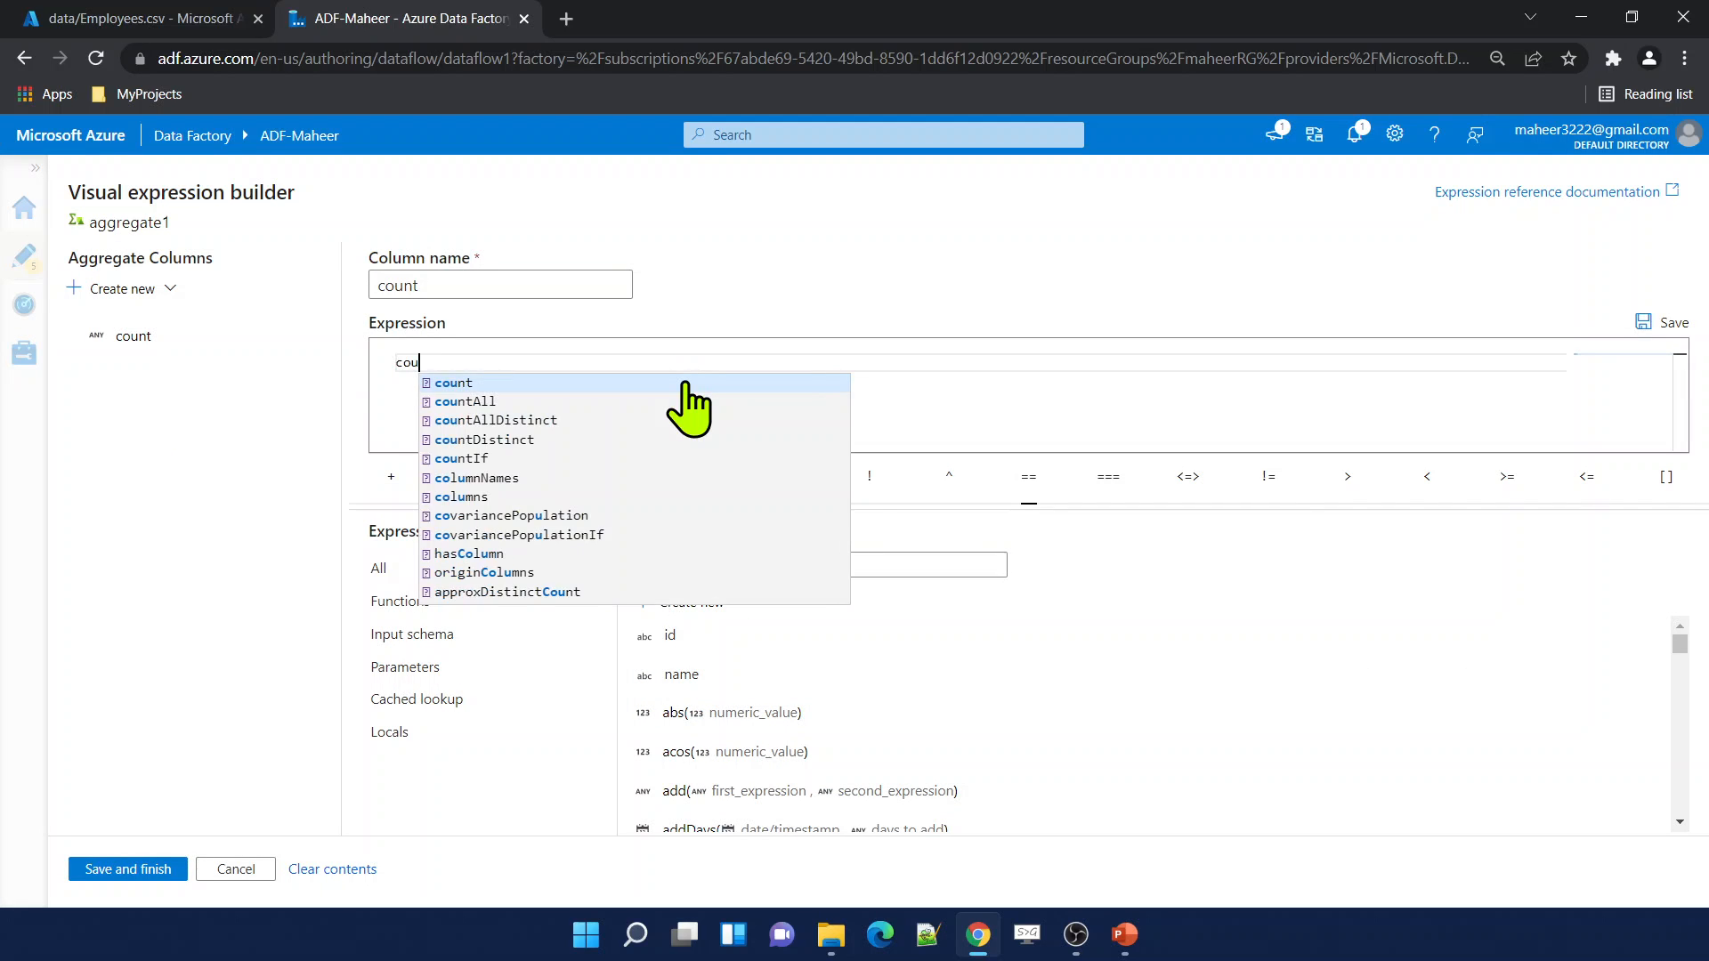
pyautogui.click(162, 865)
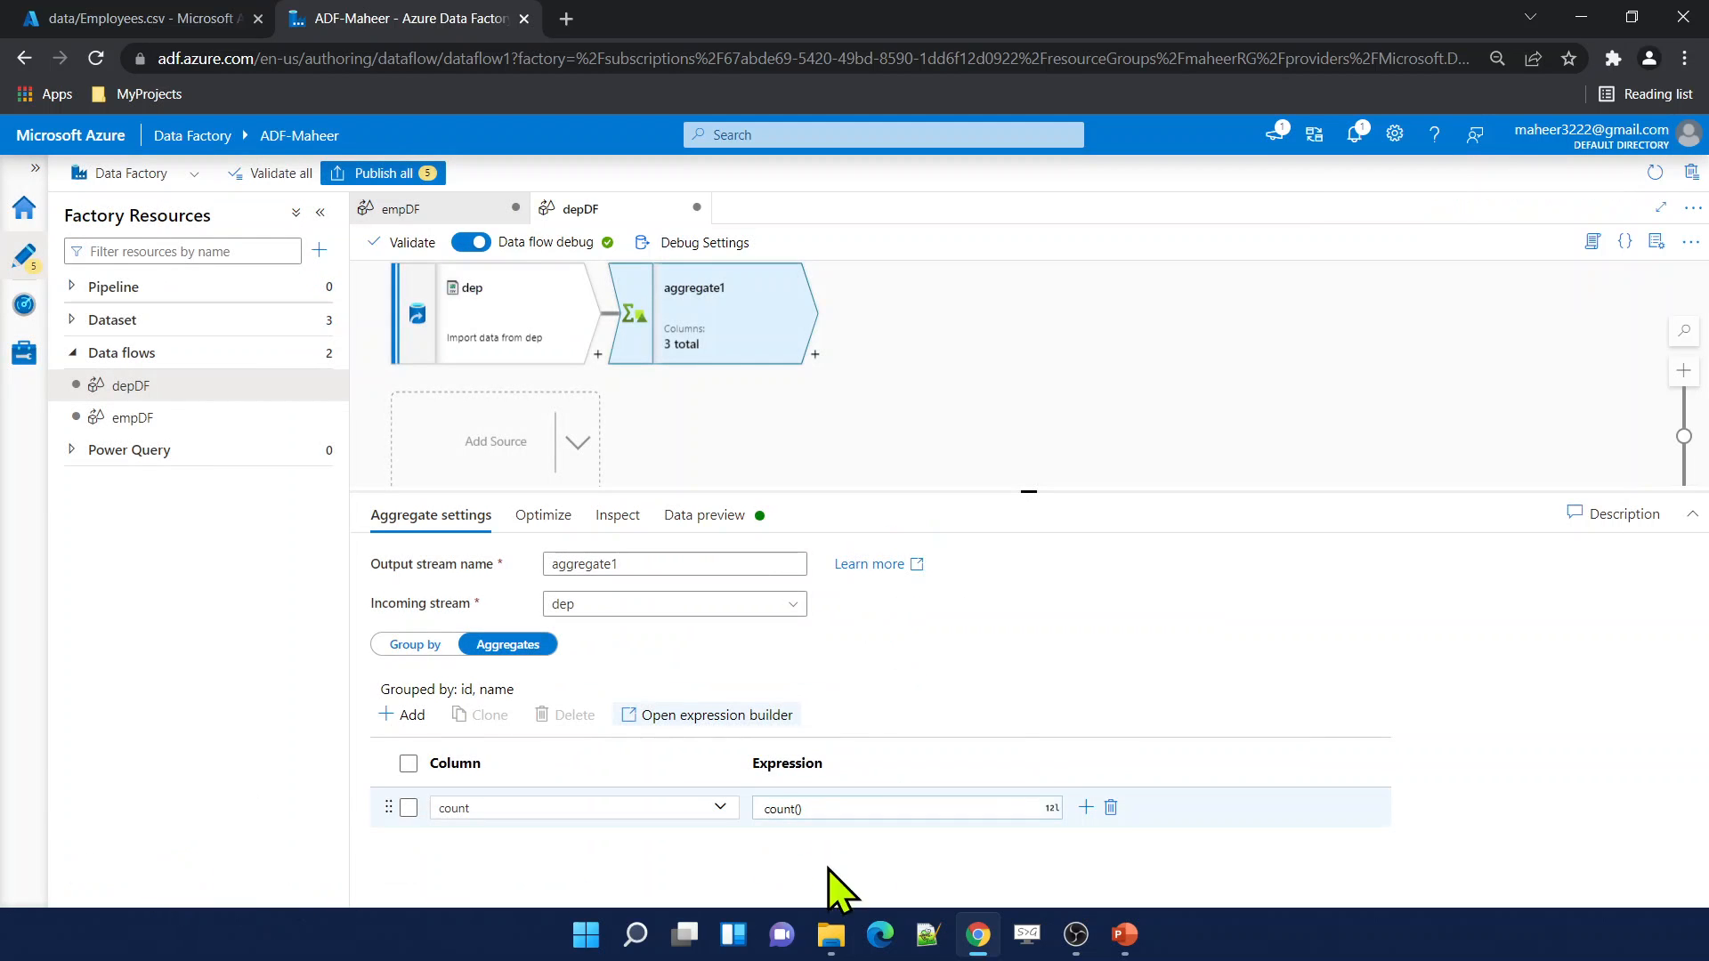
pyautogui.click(718, 521)
pyautogui.click(430, 595)
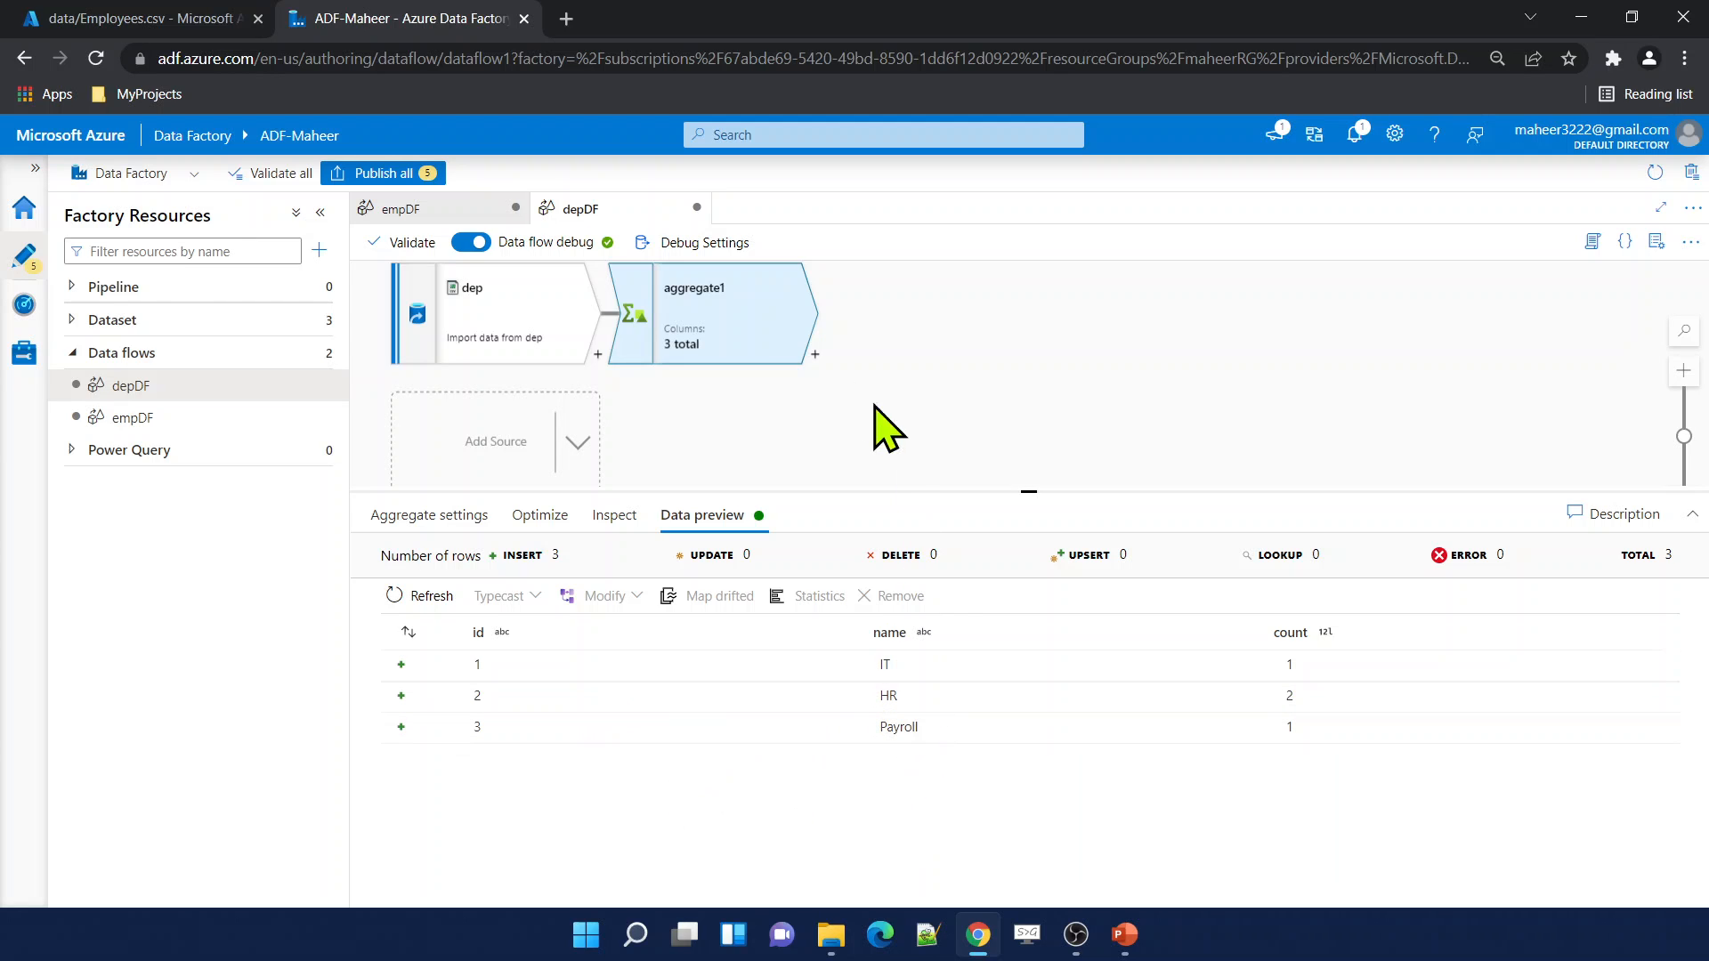
# Add a Sink after aggregate1 and set its dataset to outputFolder.
pyautogui.click(814, 354)
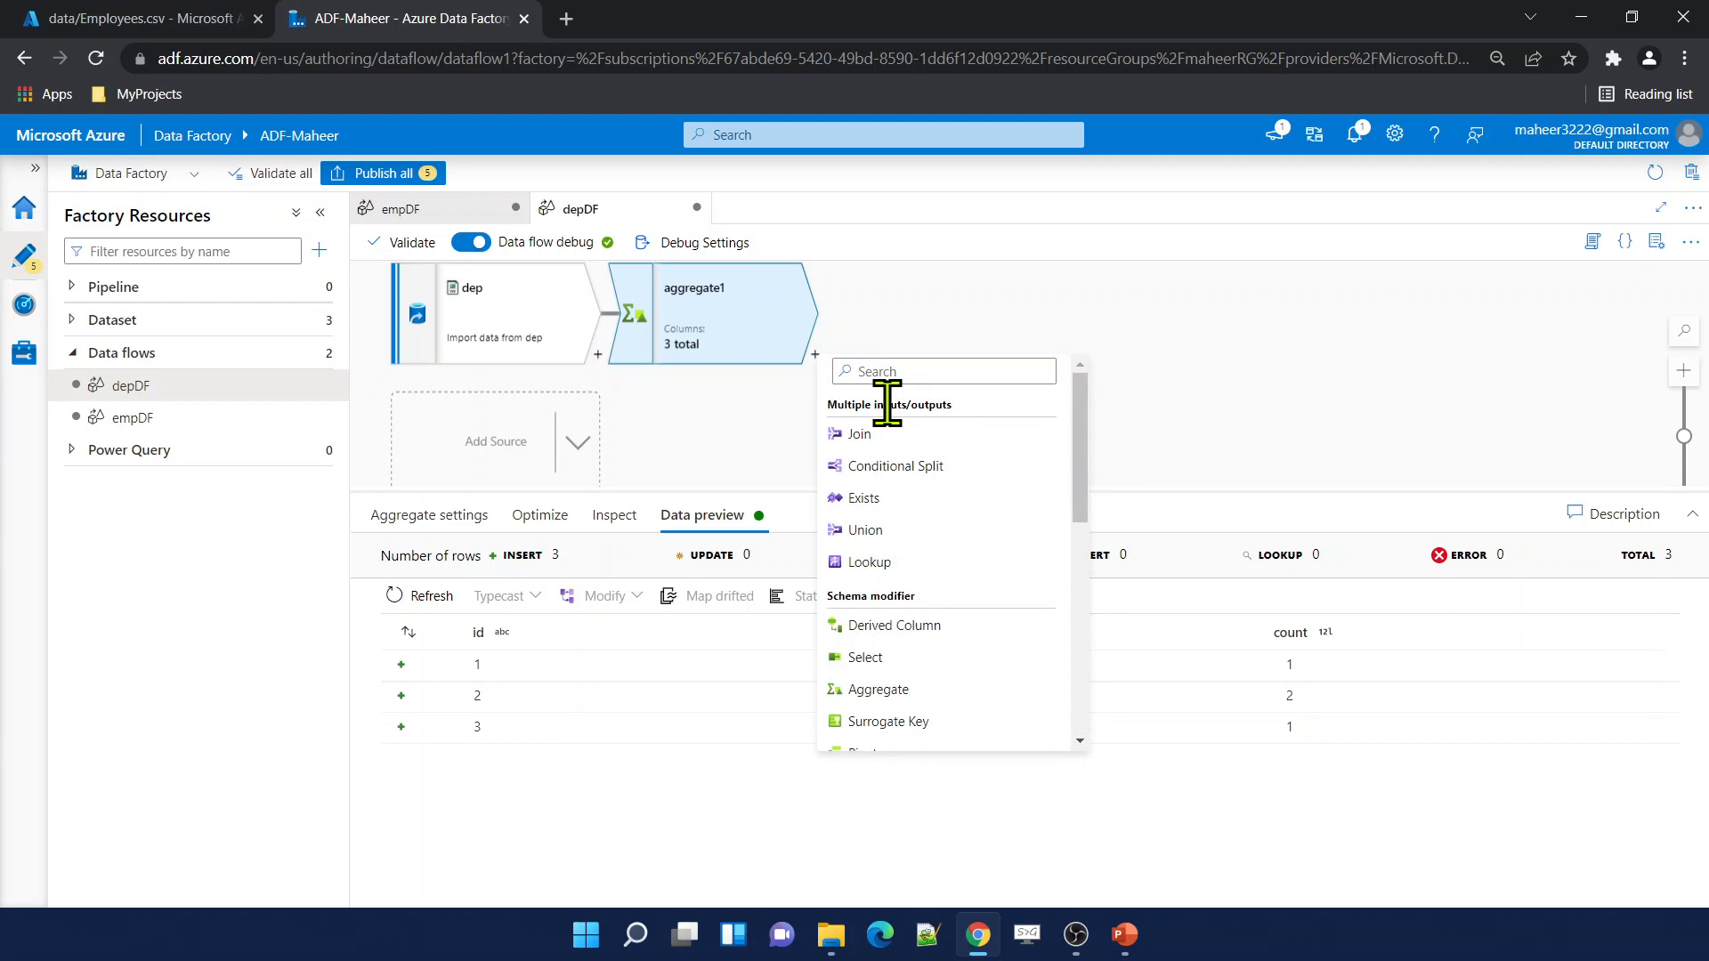
pyautogui.click(902, 371)
pyautogui.write('sink')
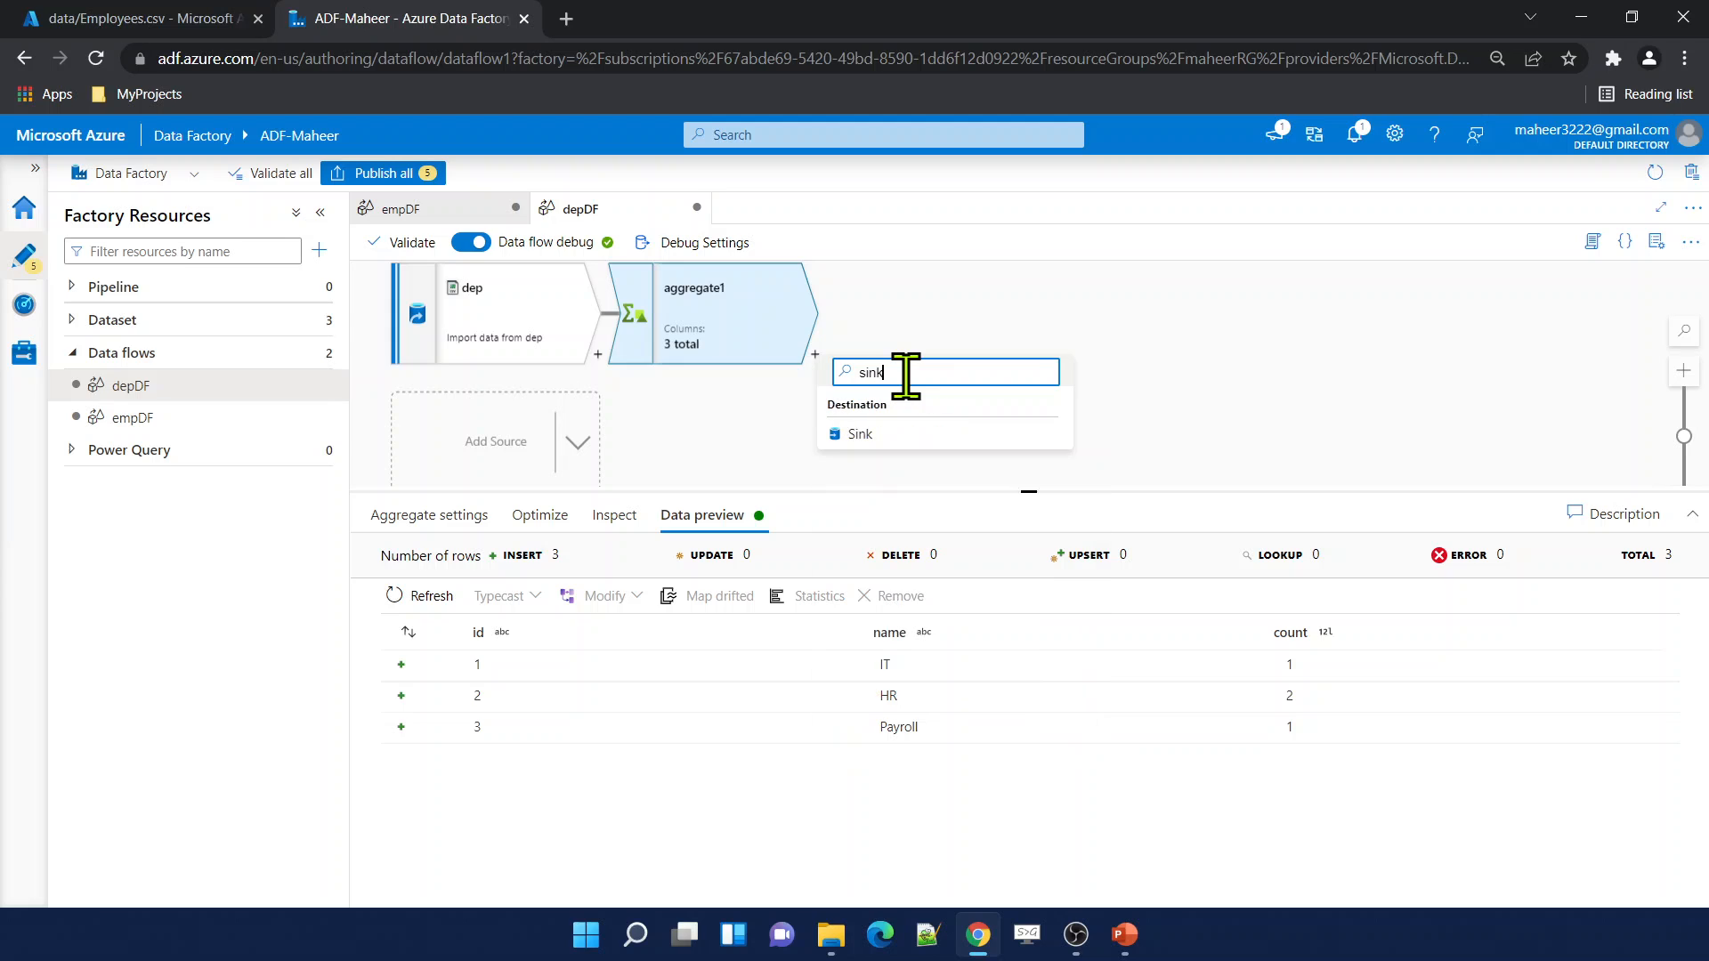
pyautogui.click(921, 434)
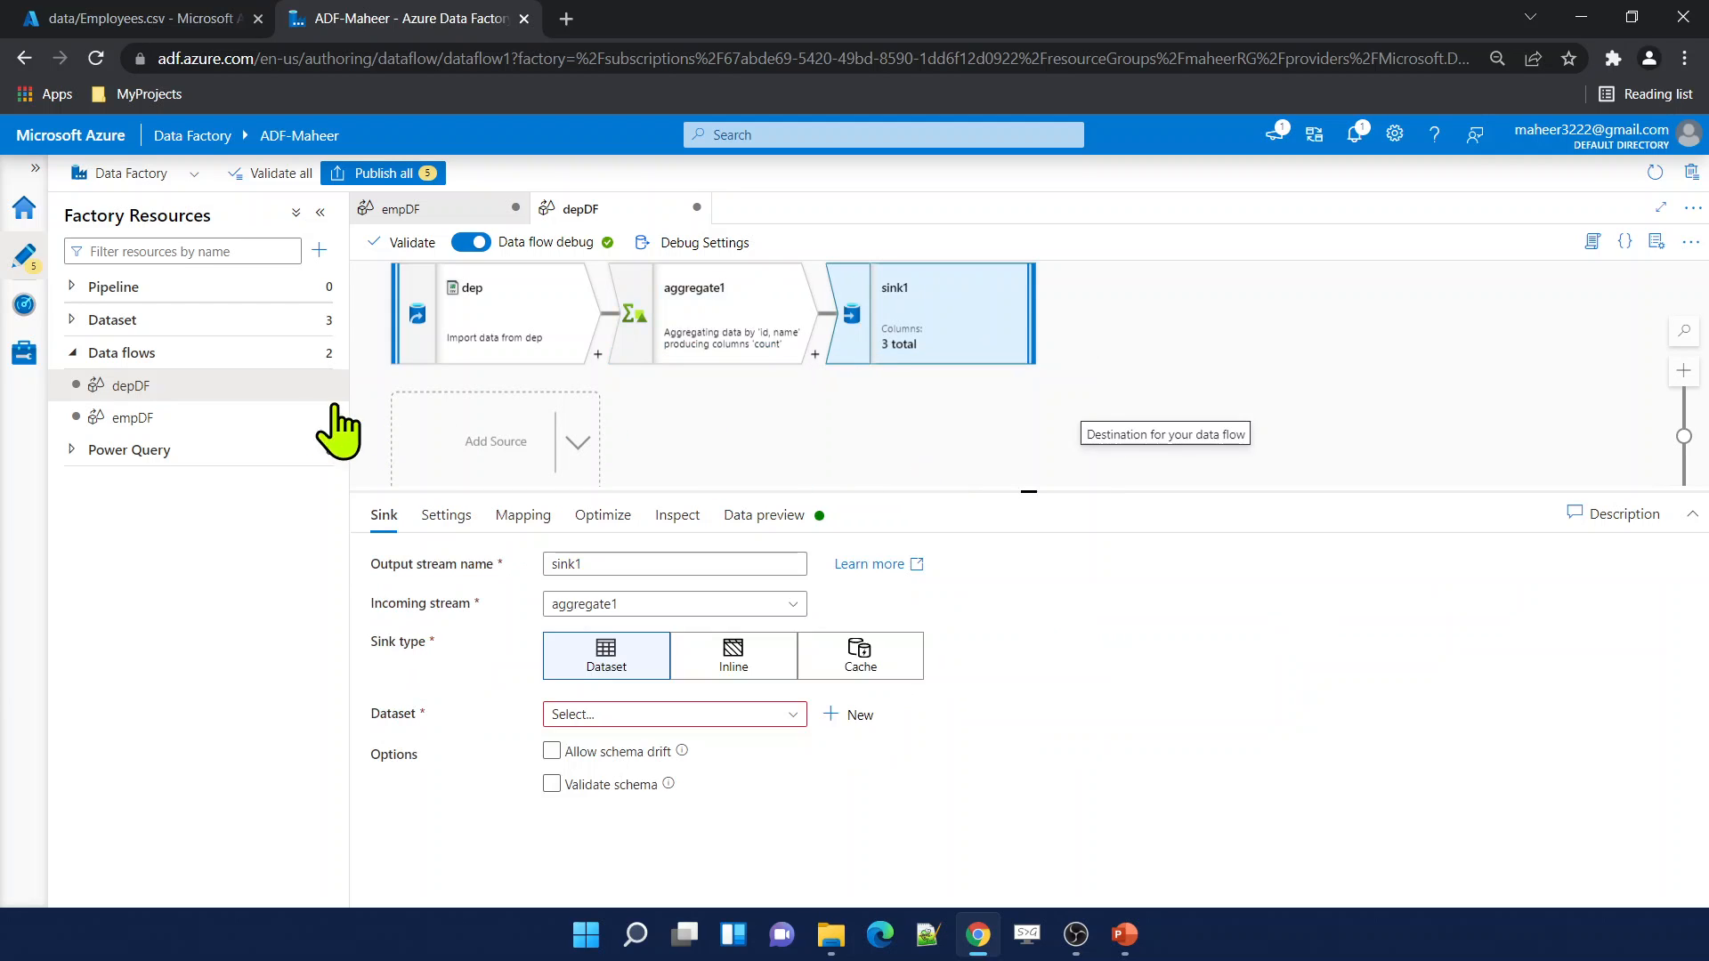
pyautogui.click(707, 717)
pyautogui.click(703, 877)
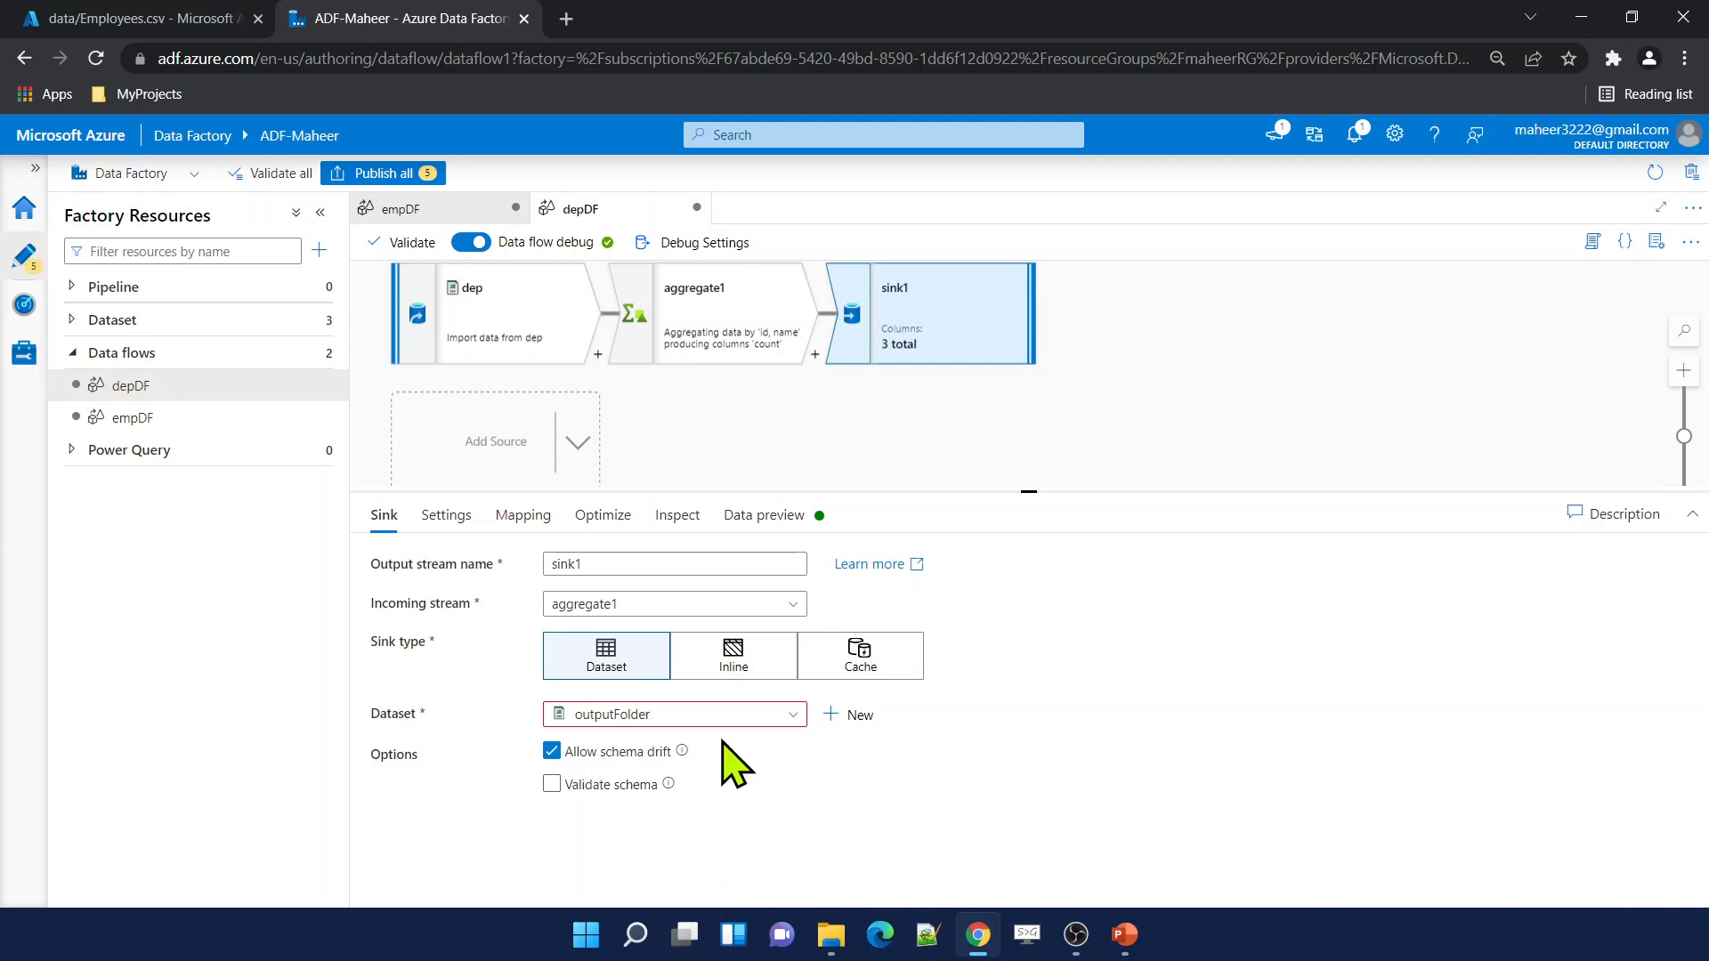
# Set the sink's file name option to Output to single file with the file name dep.csv.
pyautogui.click(446, 517)
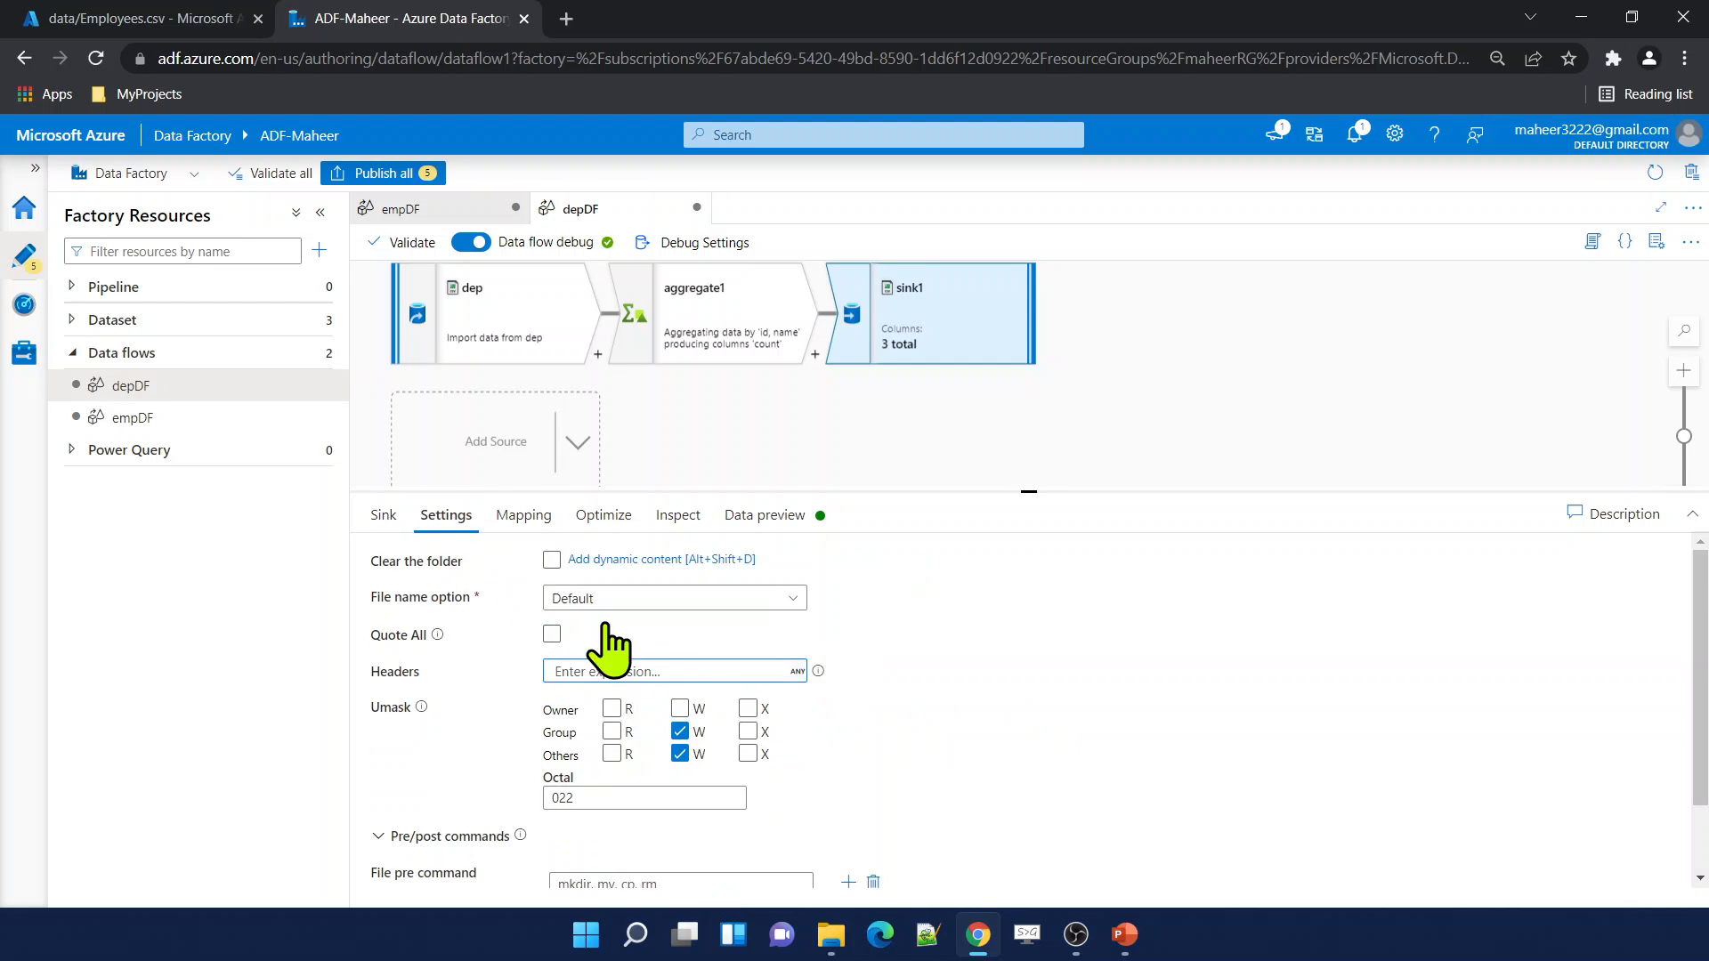
pyautogui.click(654, 607)
pyautogui.click(679, 795)
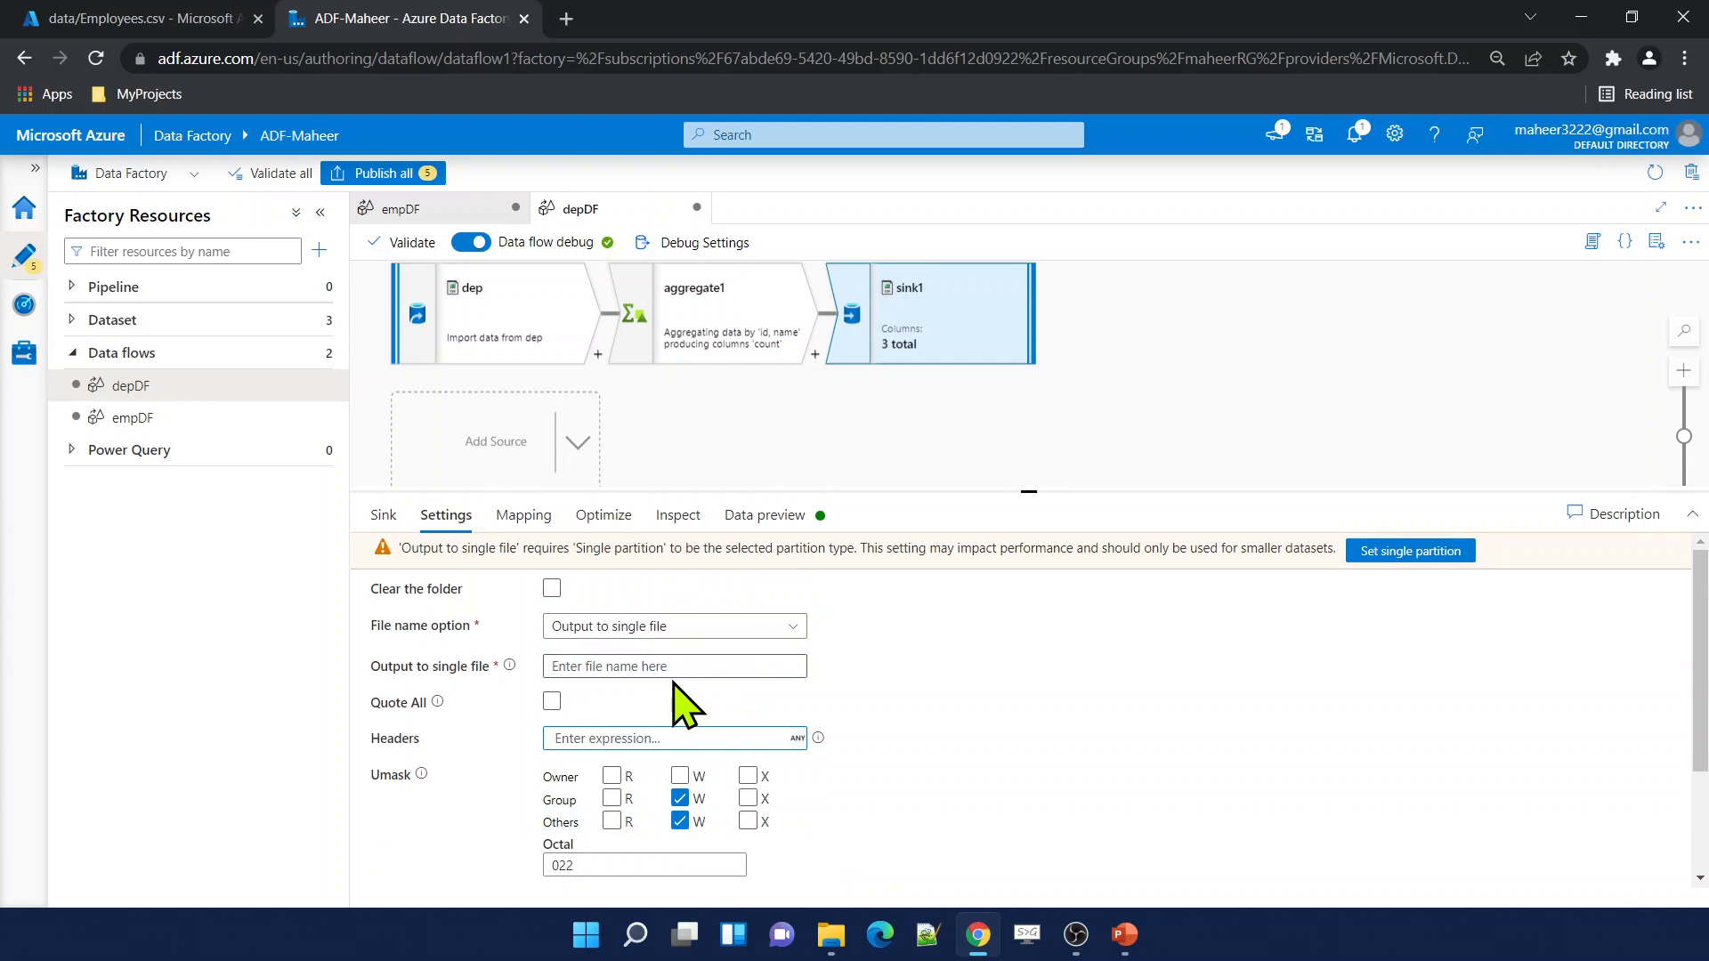
pyautogui.click(664, 668)
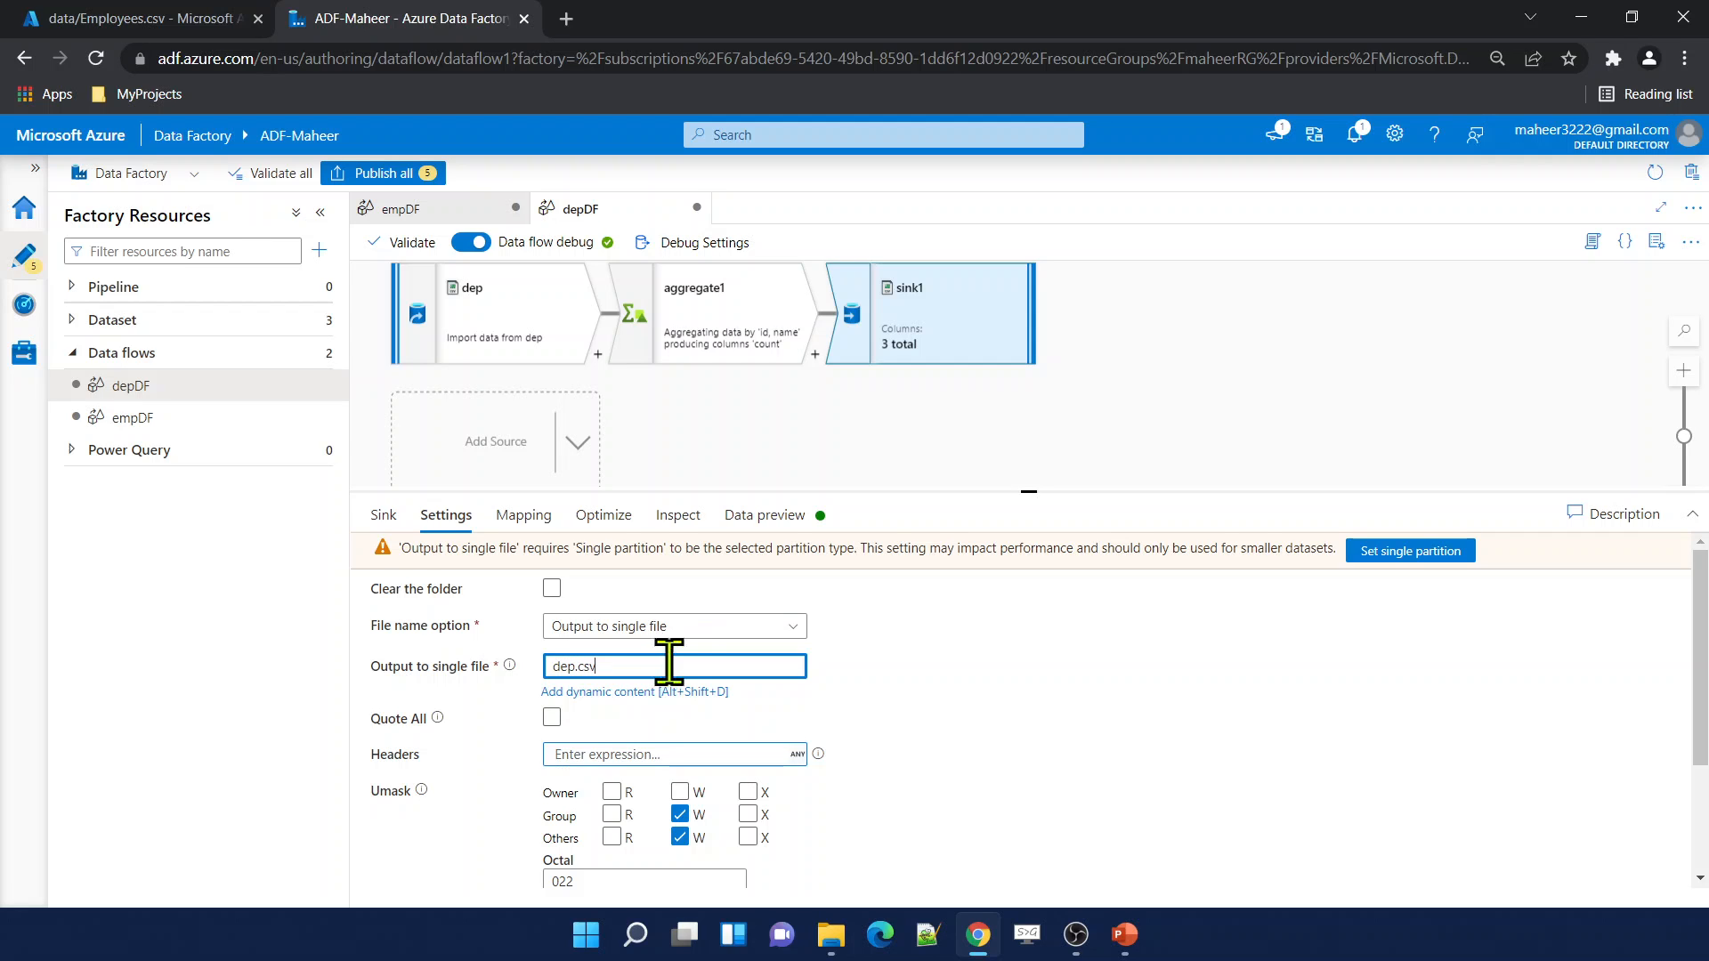
# Disable the sink's auto mapping to remove the count column, and refresh the sink's data preview.
pyautogui.click(523, 518)
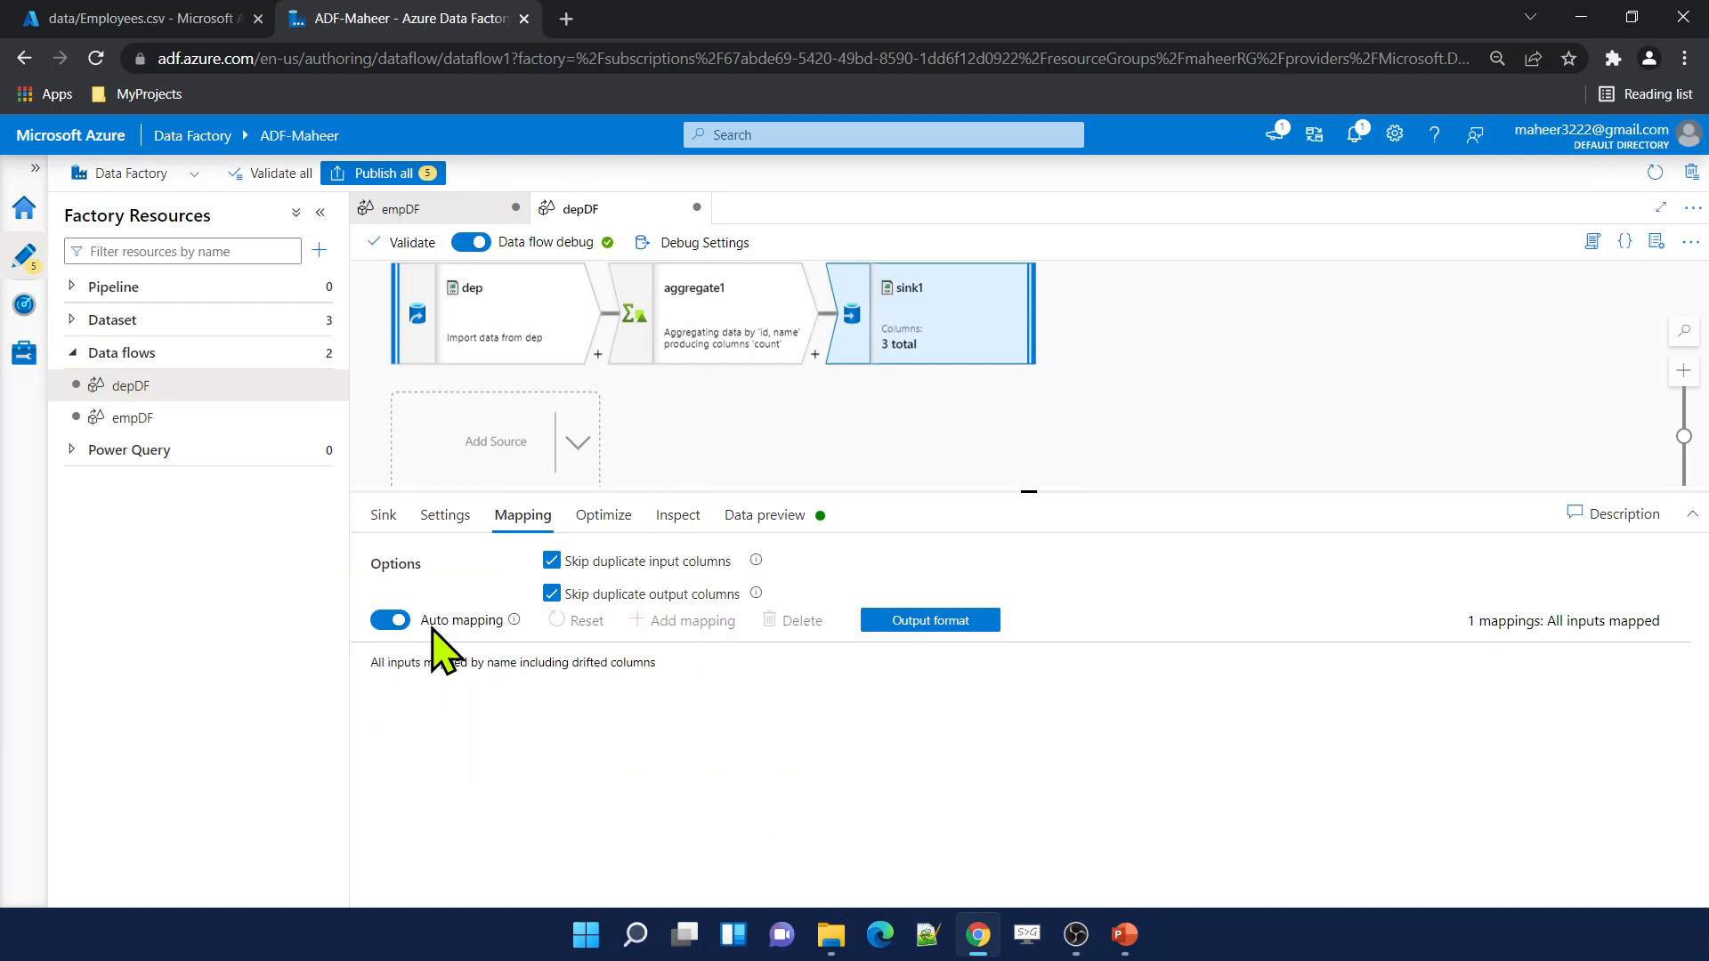
pyautogui.click(389, 621)
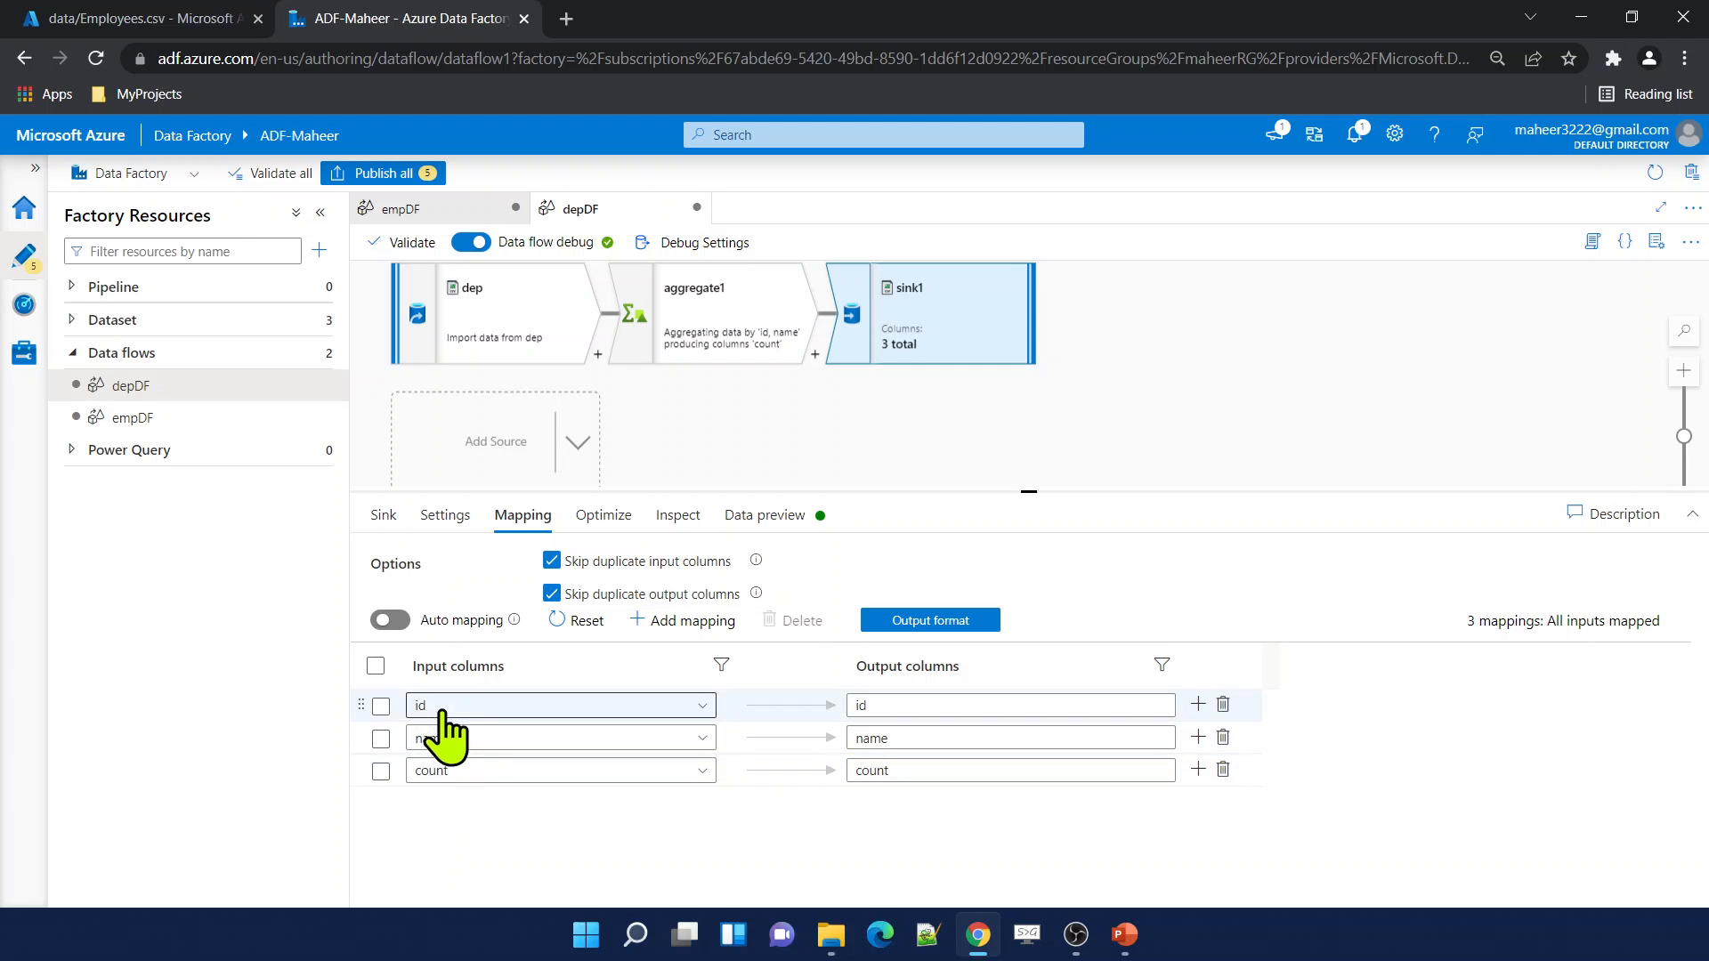
pyautogui.click(1222, 770)
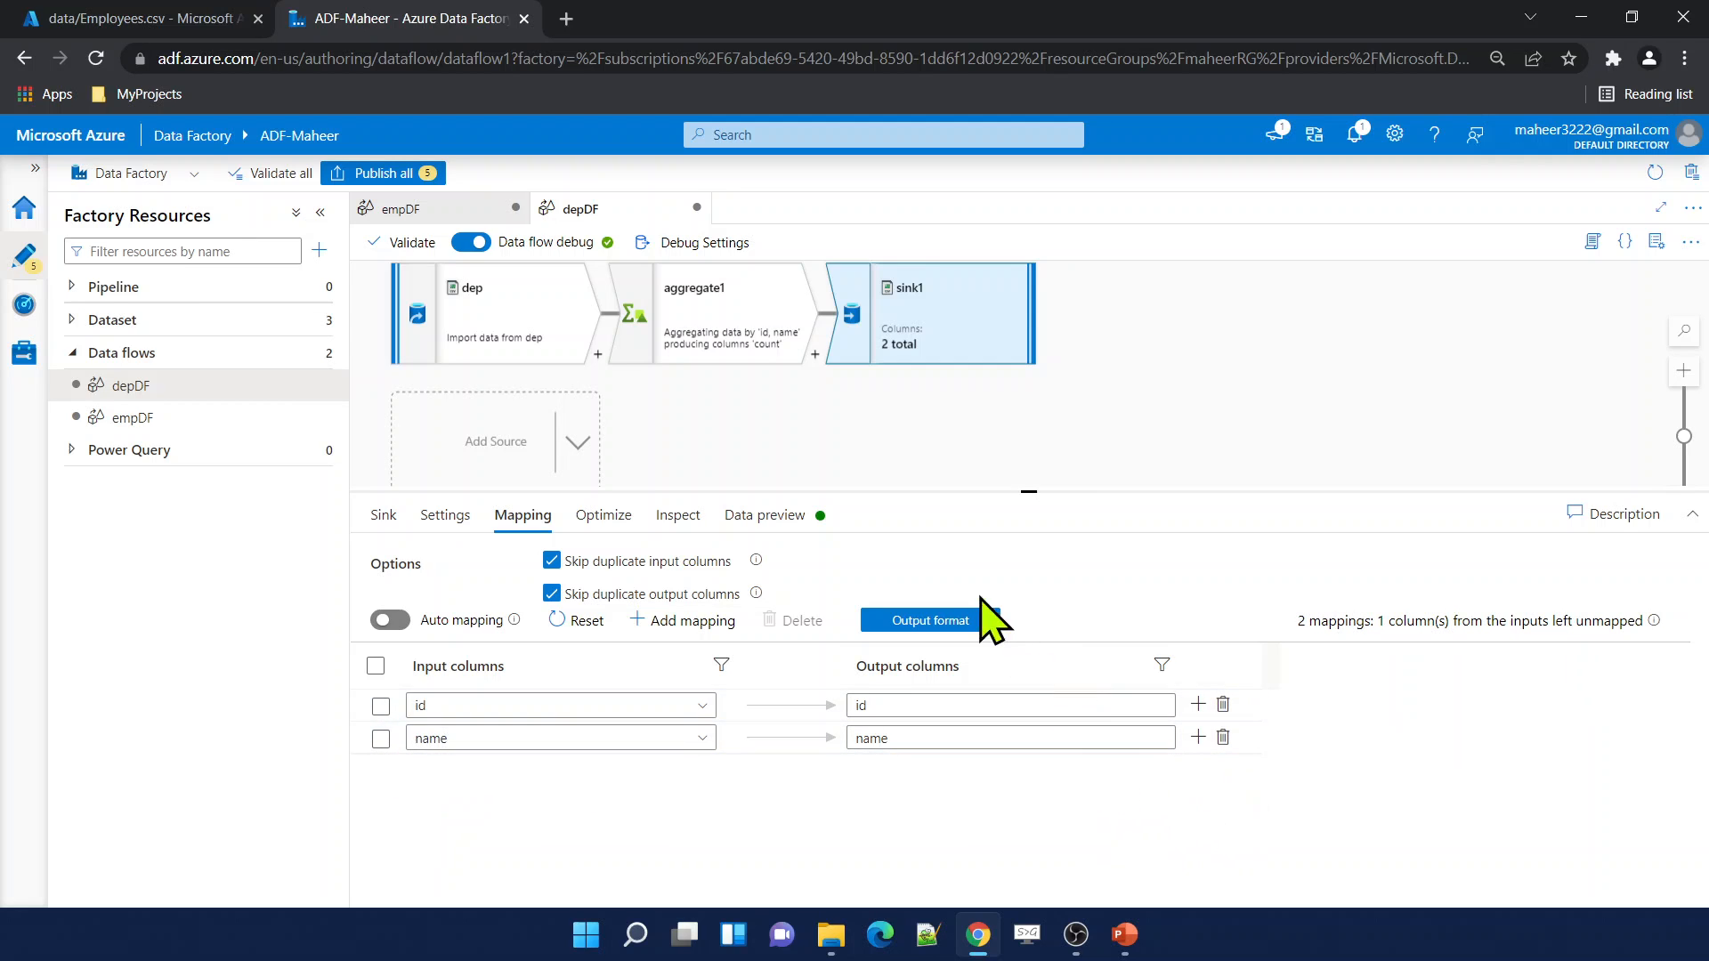
pyautogui.click(805, 527)
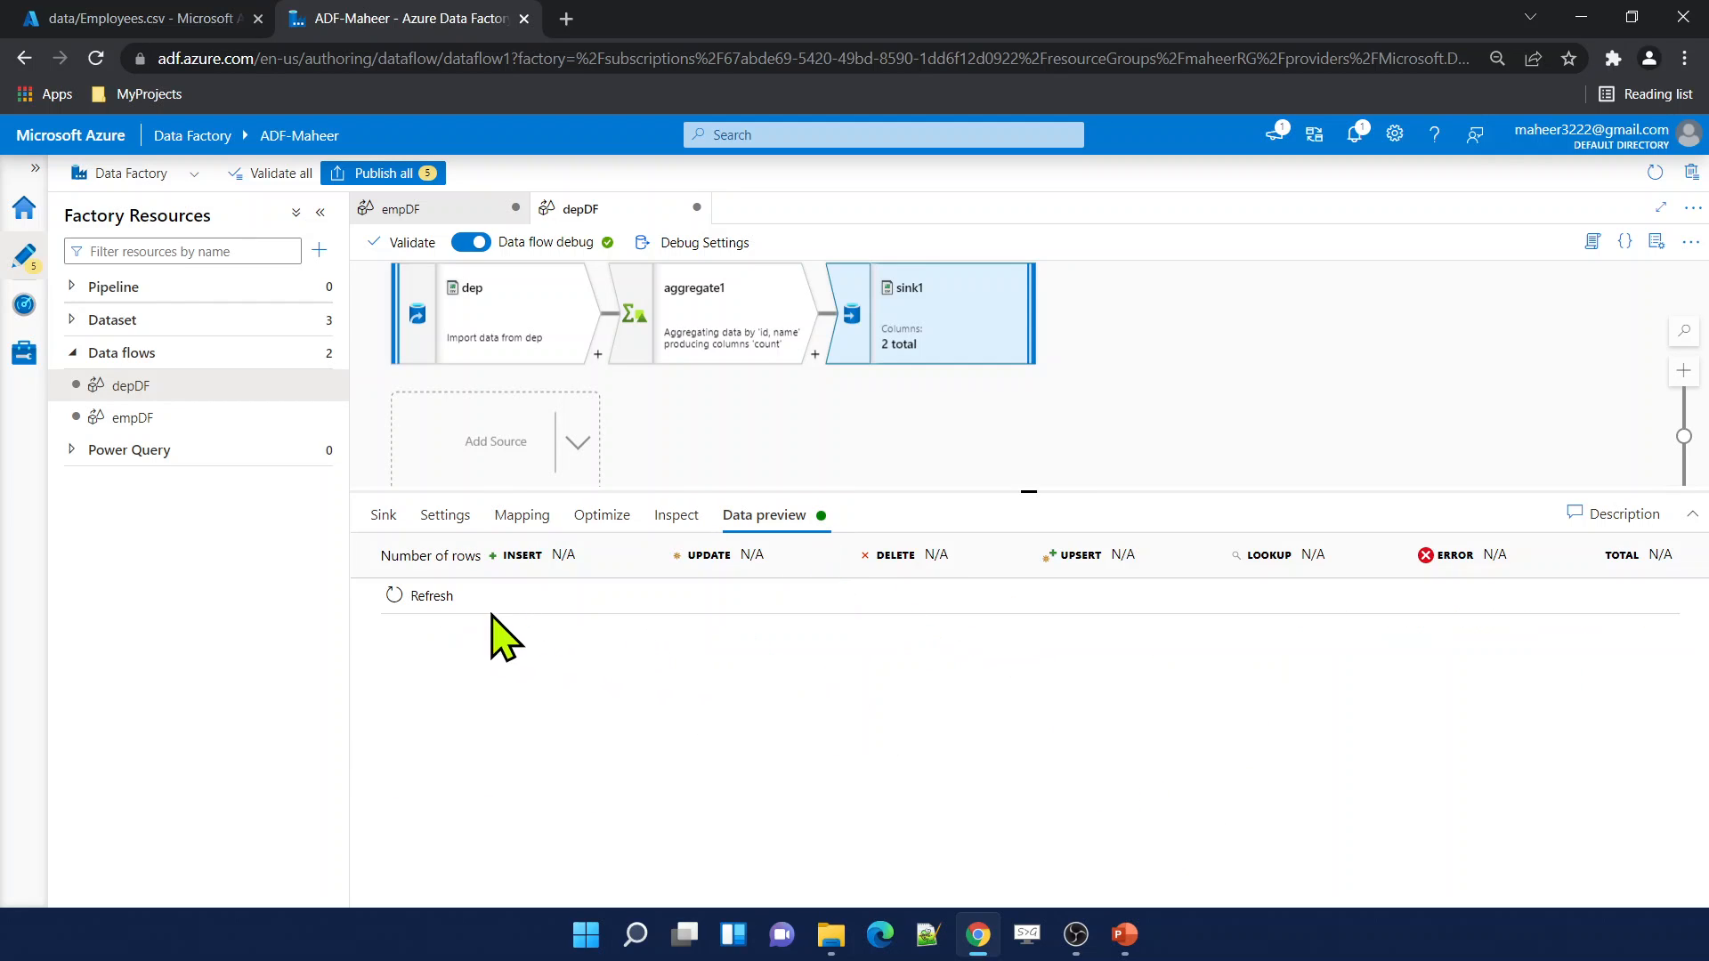
pyautogui.click(426, 597)
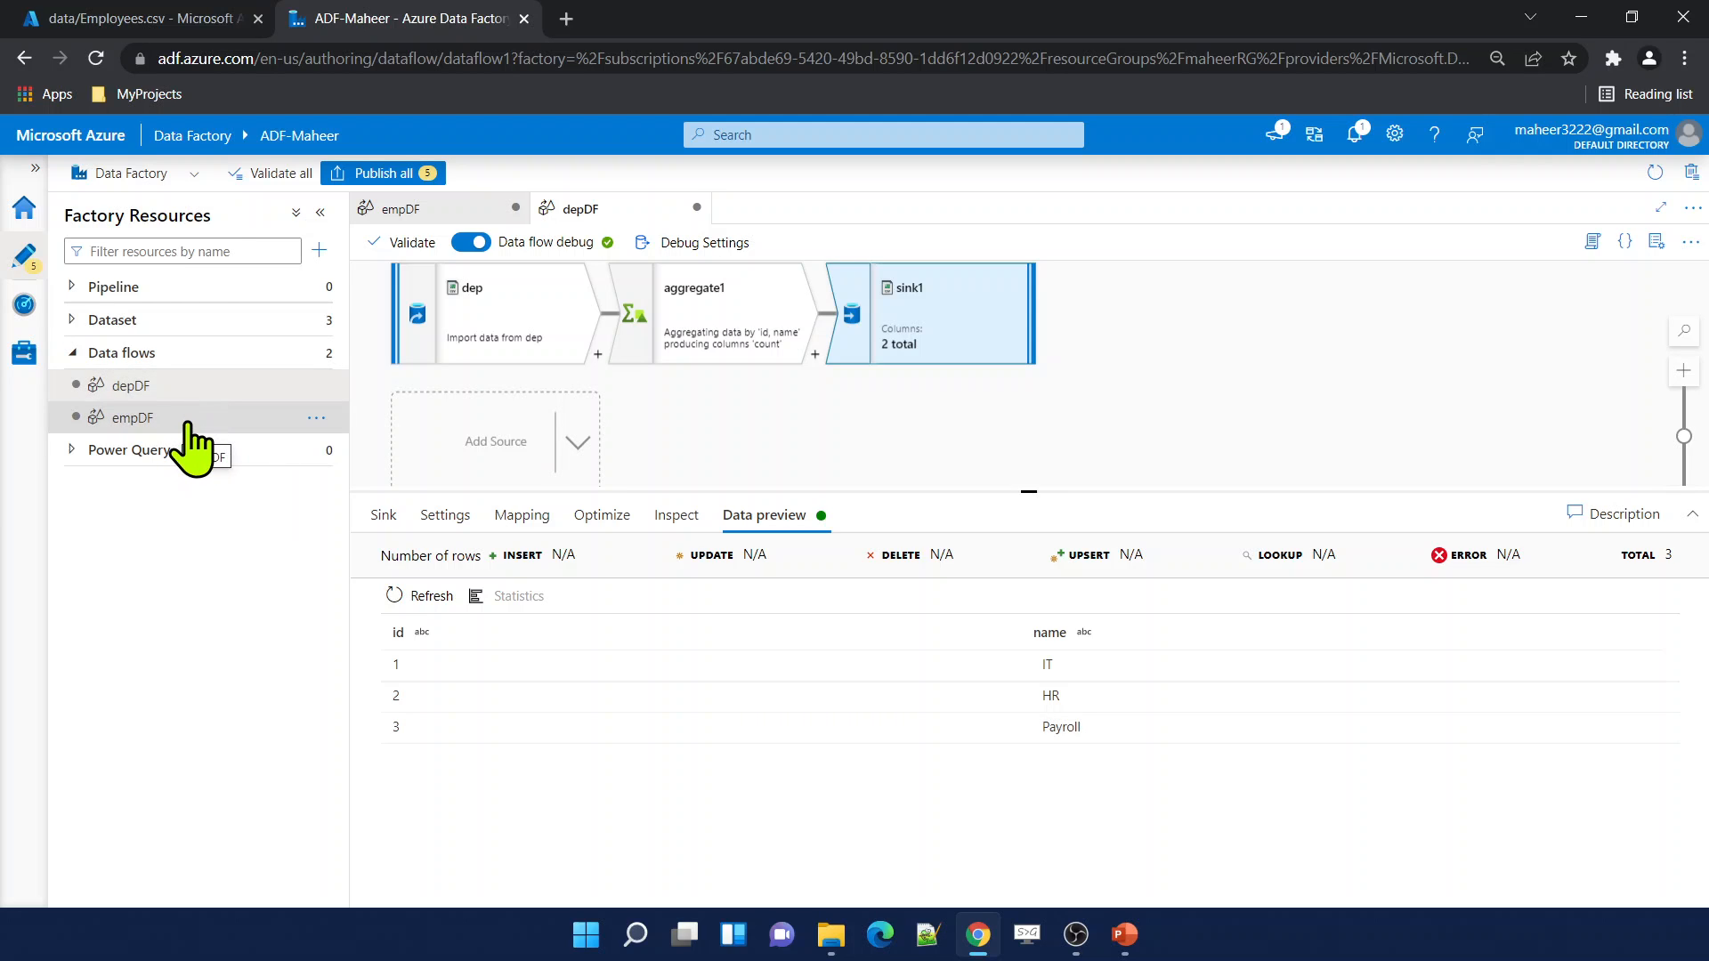
# Create a new flowlet under Data flows and add one input to it.
pyautogui.click(318, 356)
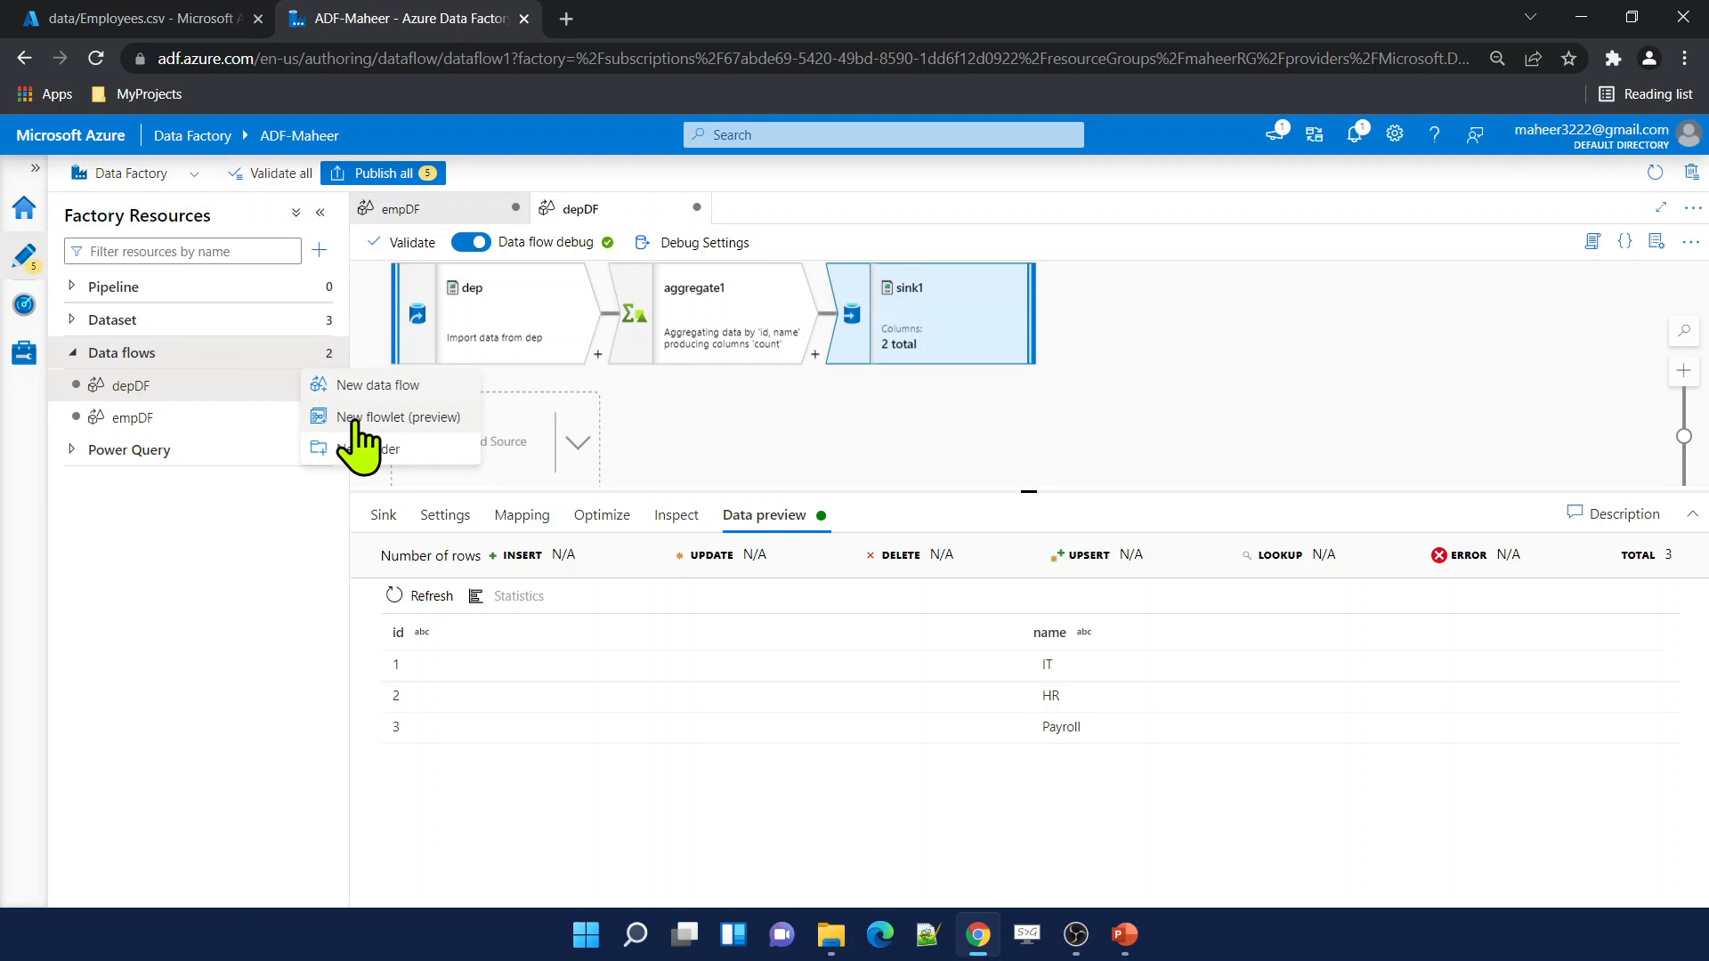
pyautogui.click(356, 418)
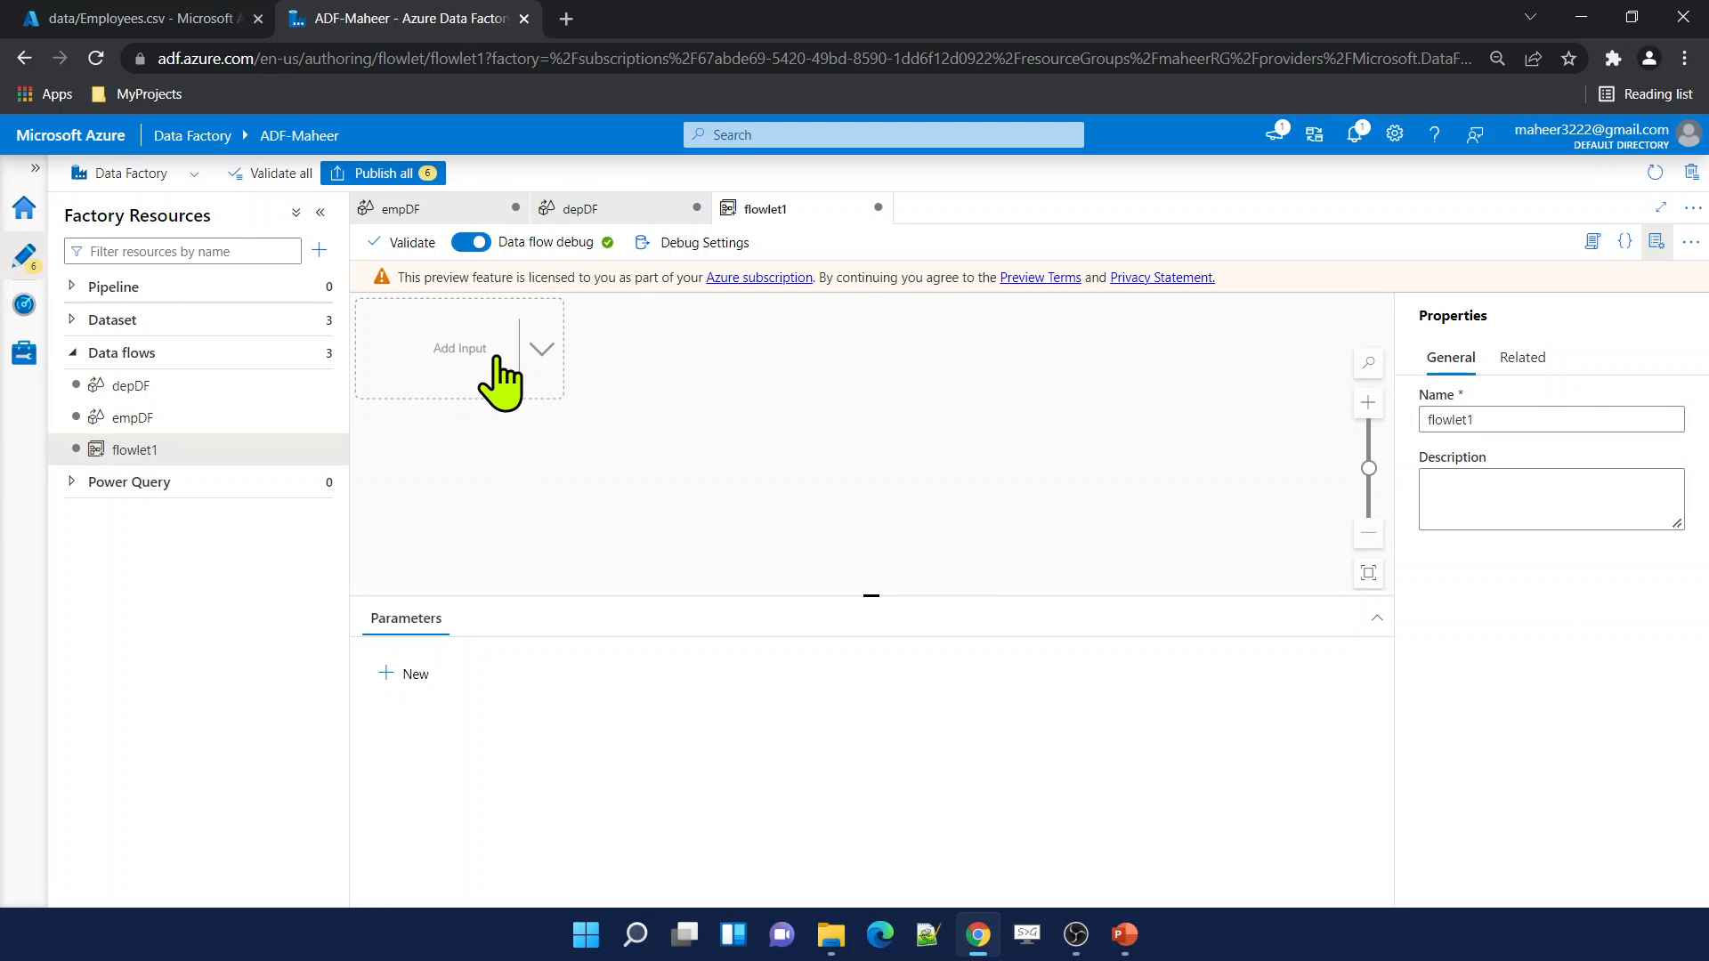
pyautogui.click(497, 358)
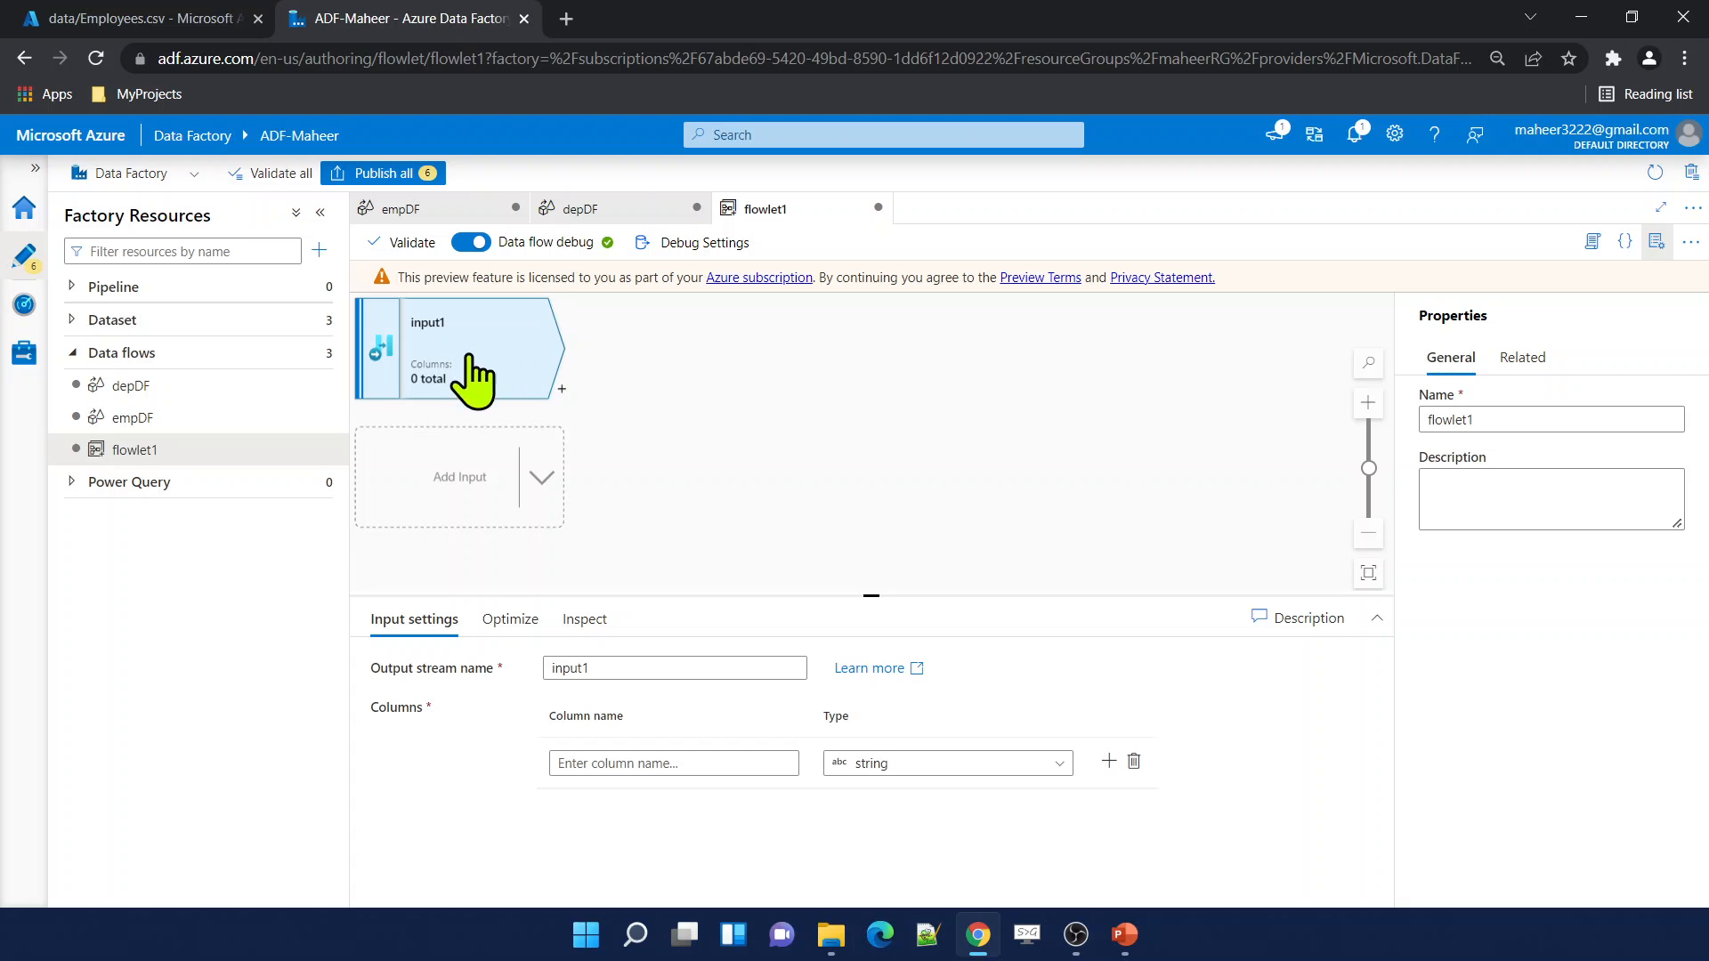
pyautogui.click(542, 477)
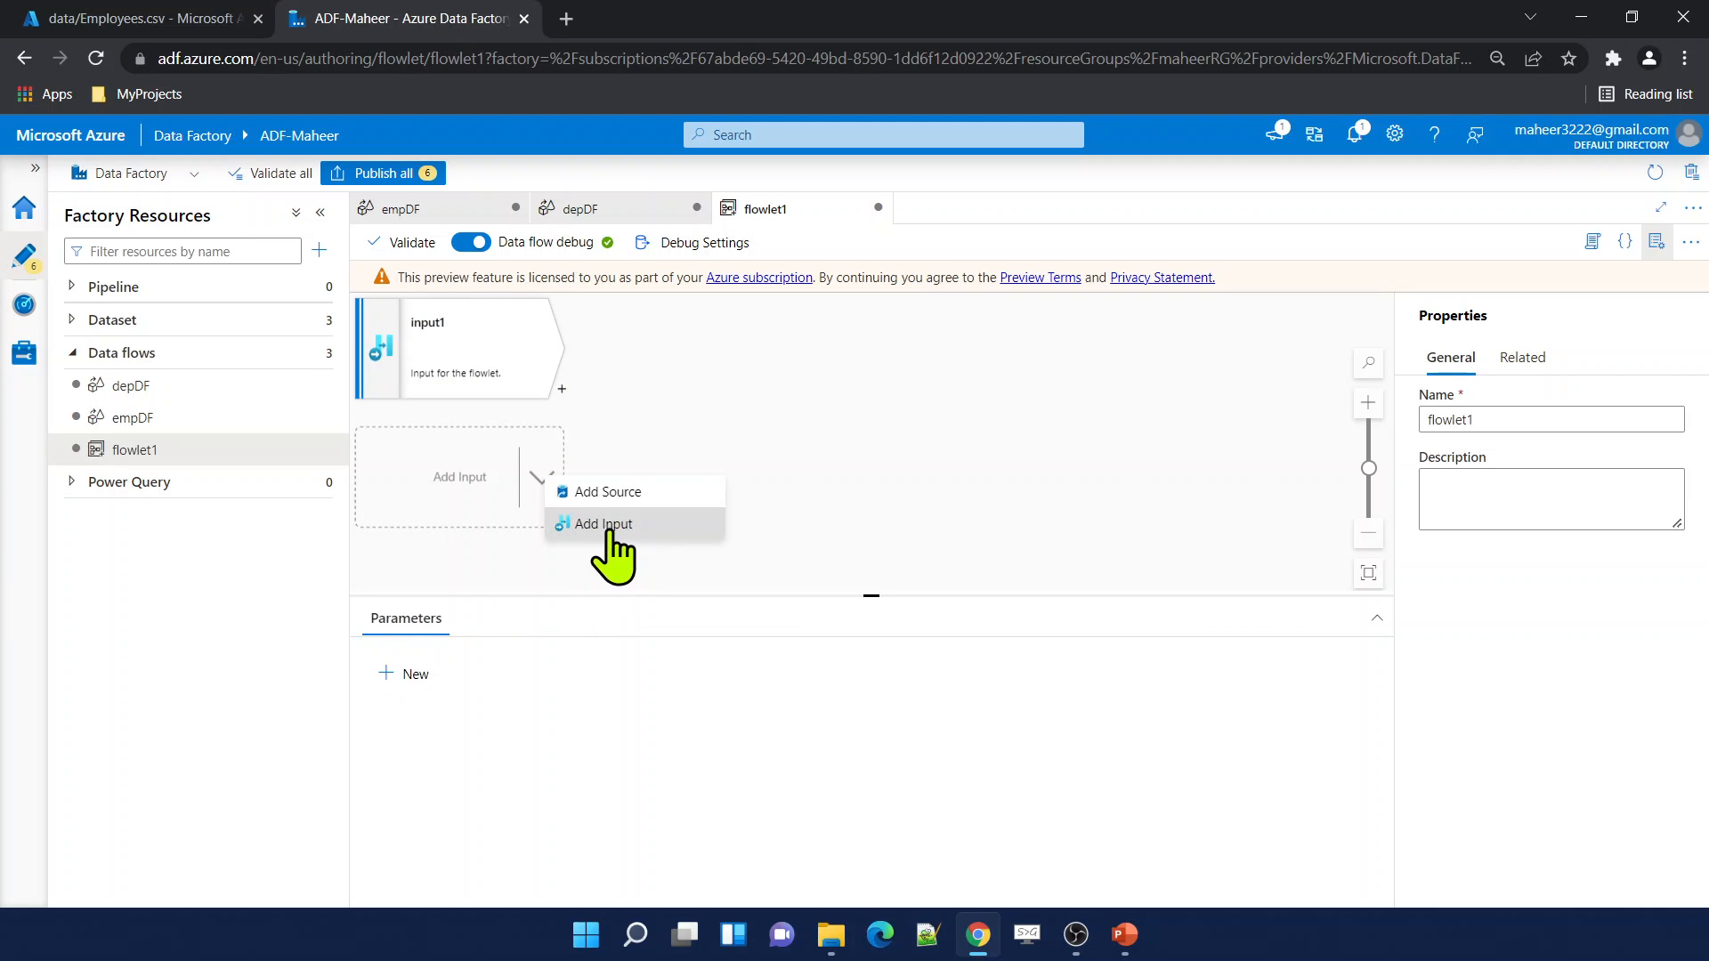
pyautogui.click(445, 357)
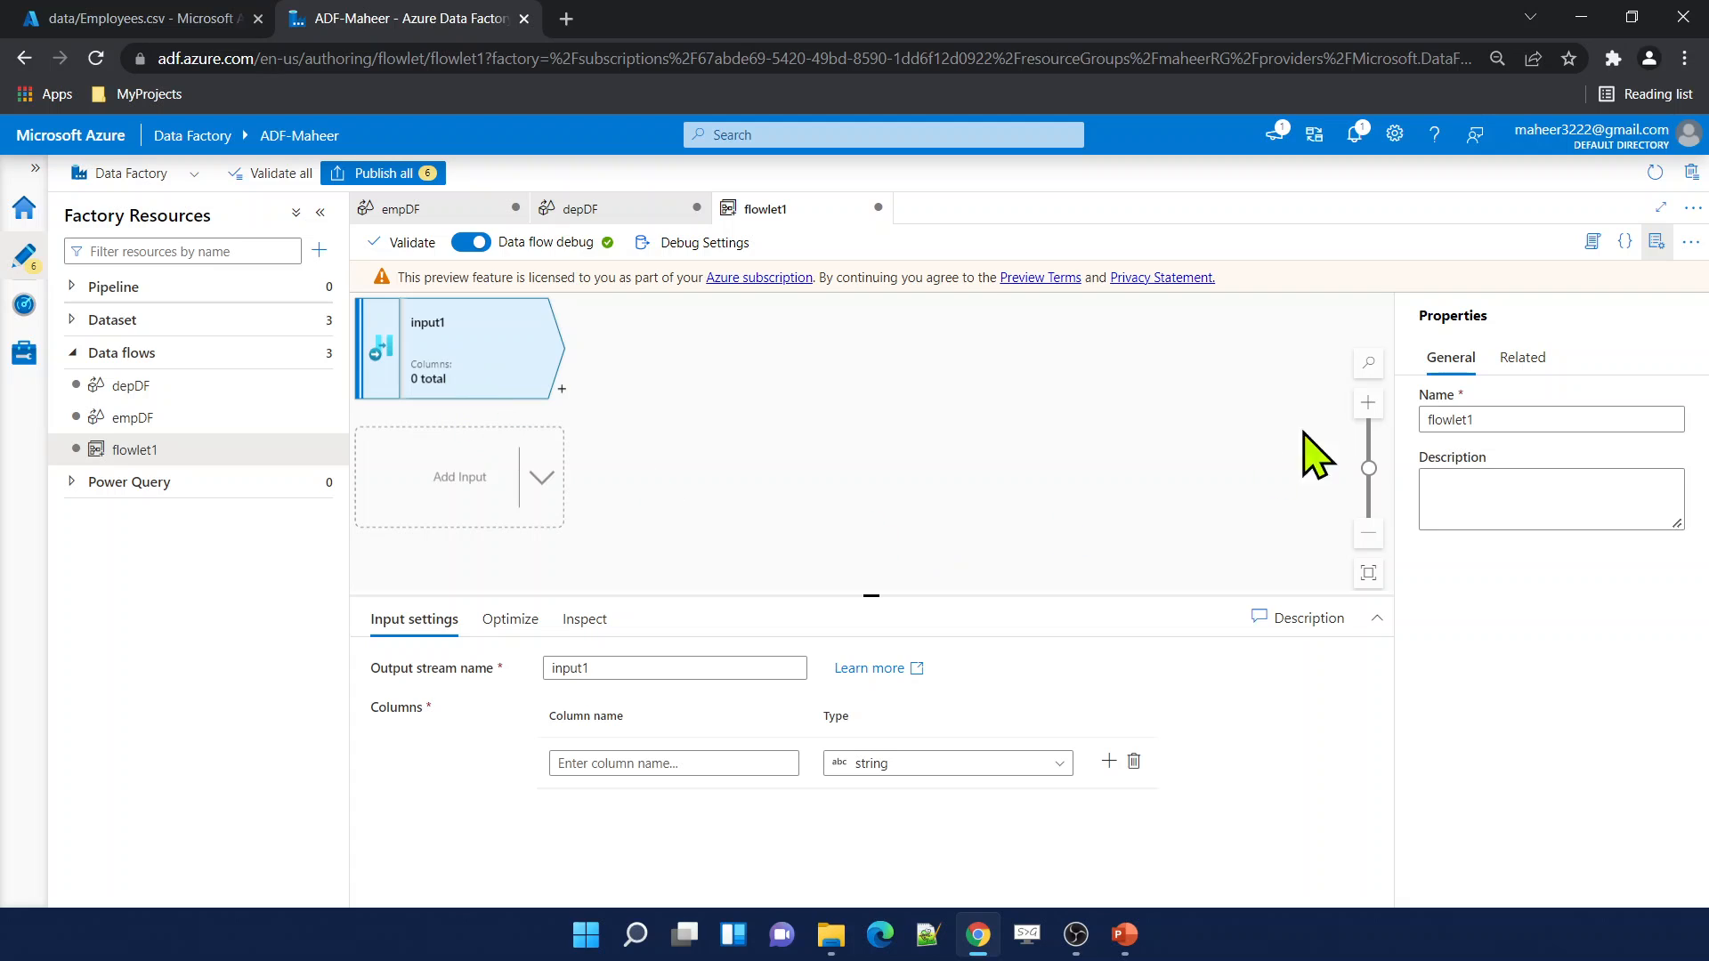
# Hide the flowlet's properties and enlarge the settings area below the canvas.
pyautogui.click(1656, 241)
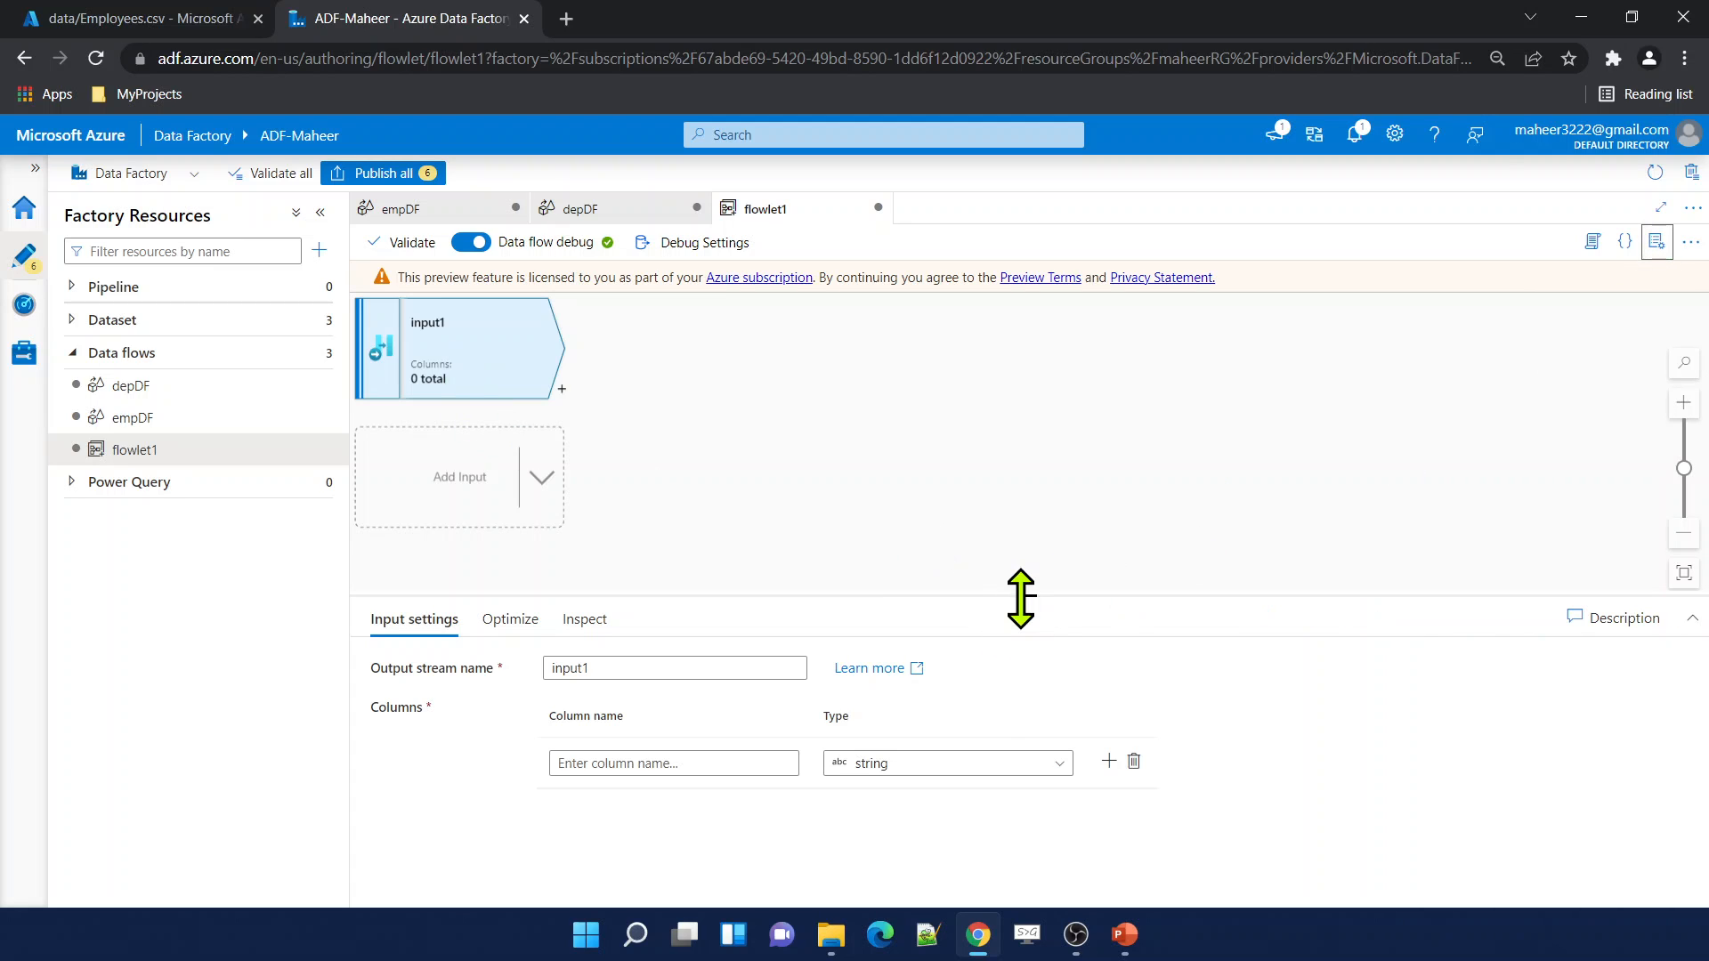
pyautogui.moveTo(1021, 594); pyautogui.dragTo(991, 419)
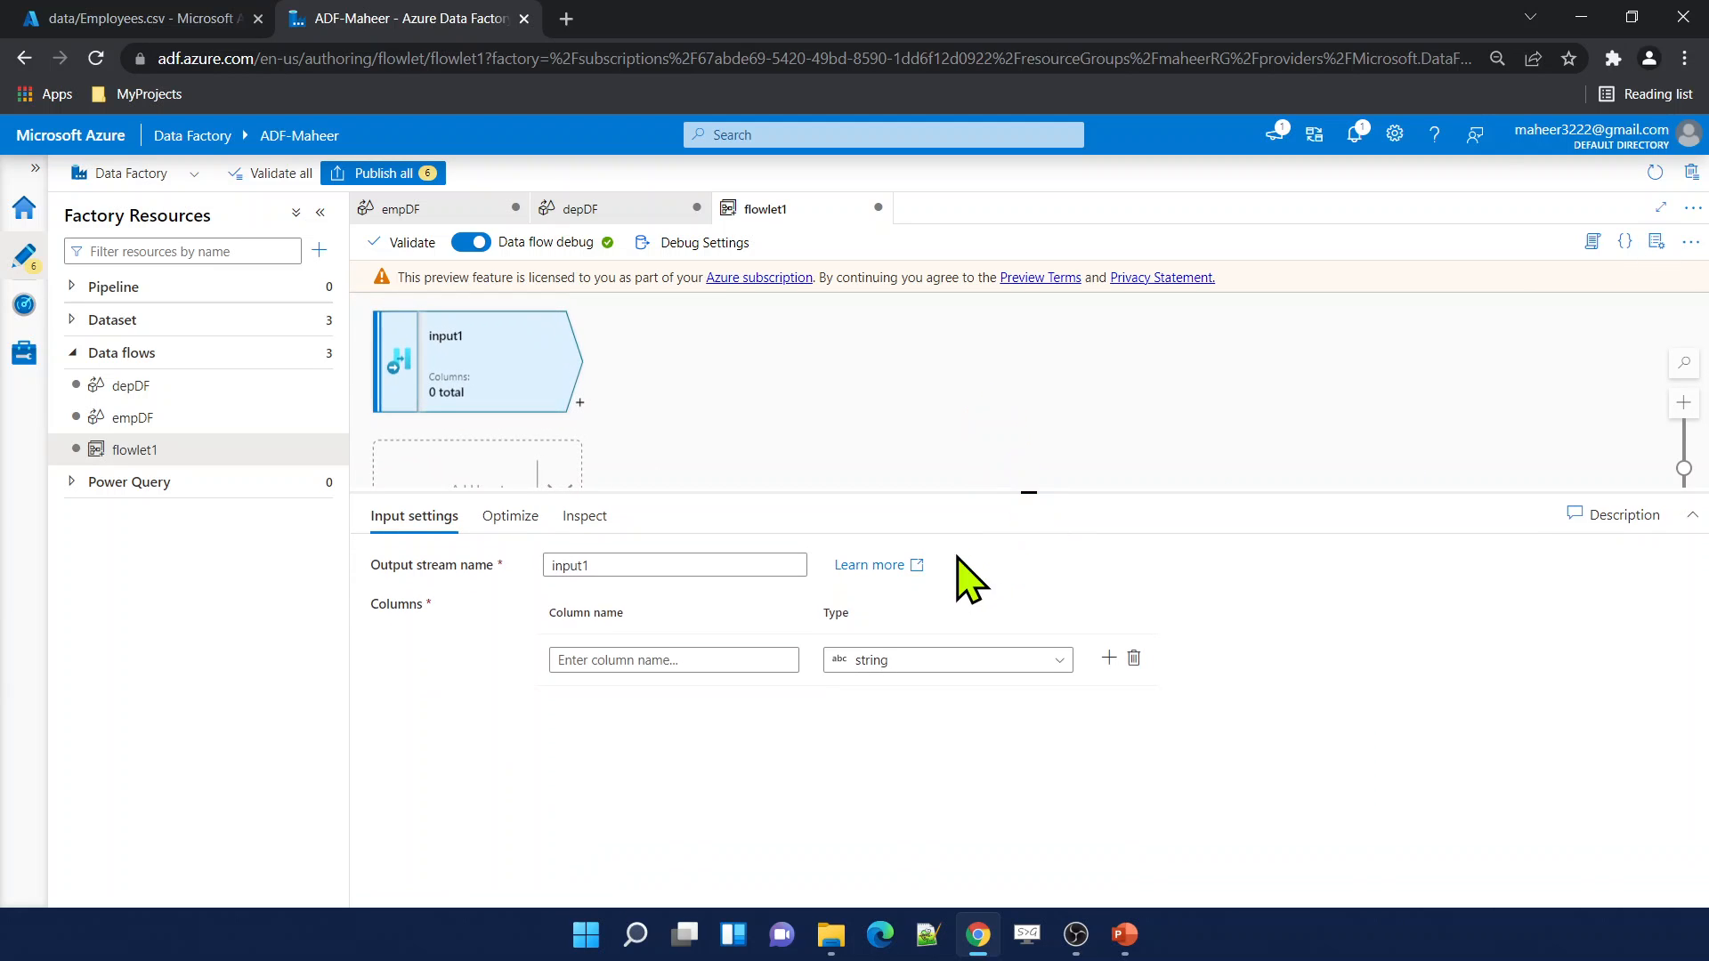
pyautogui.click(986, 485)
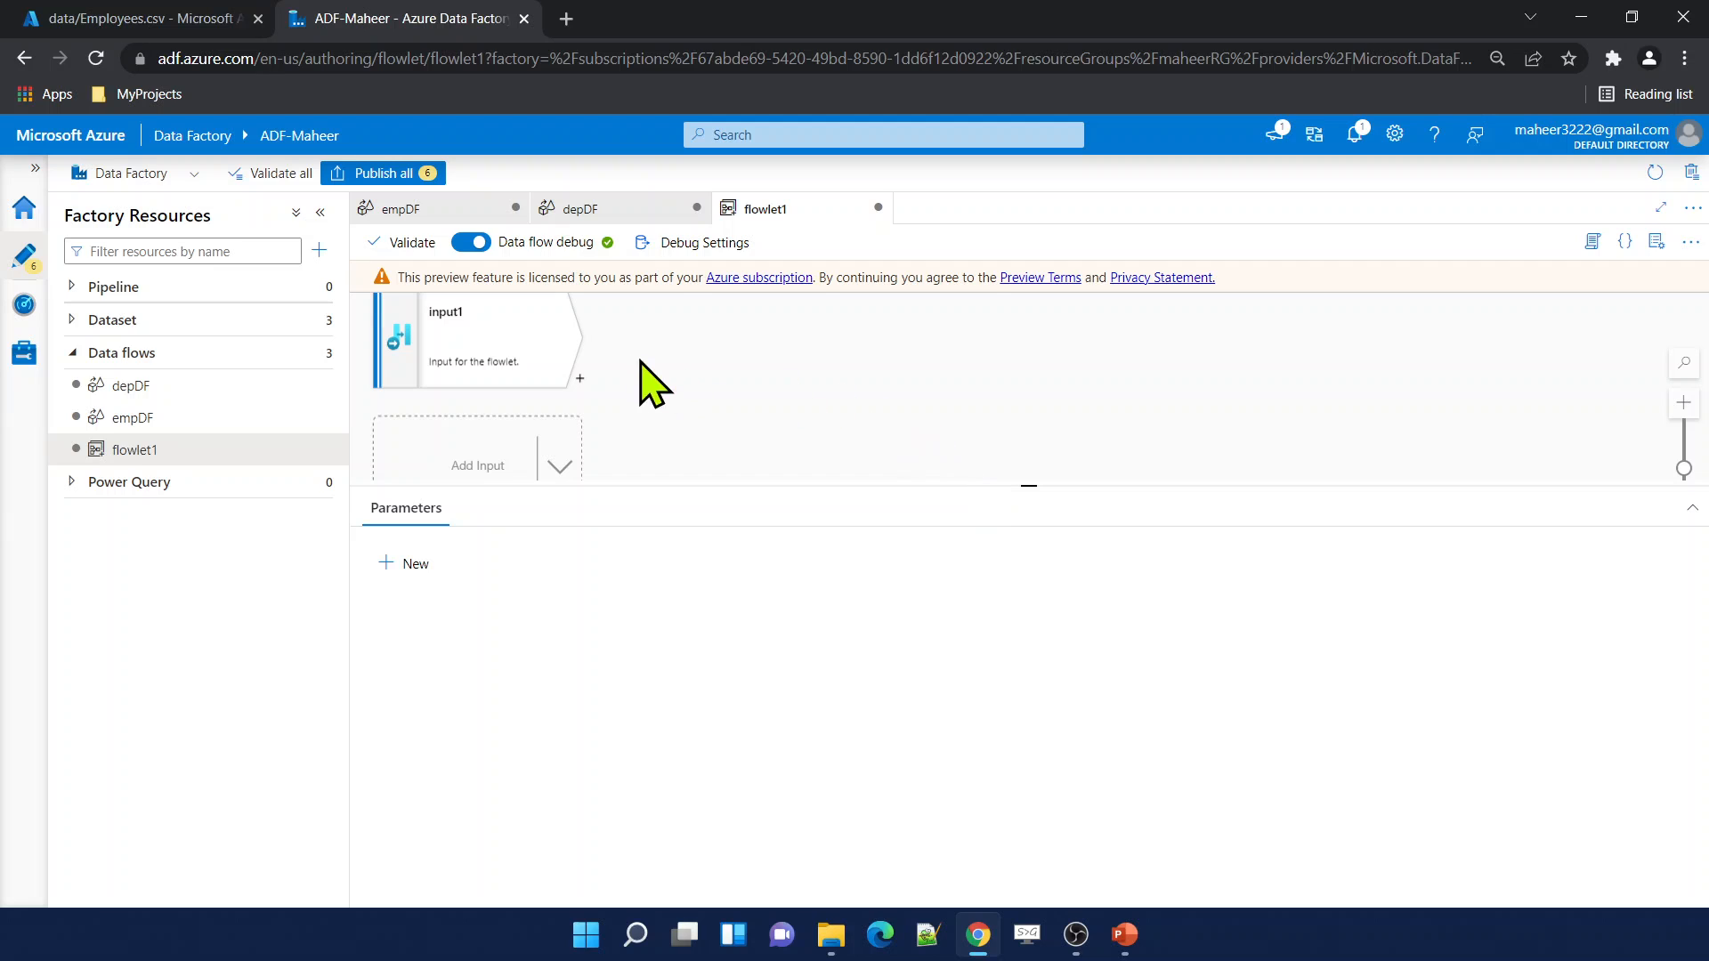
# Open the input settings of input1 in the flowlet and enlarge the settings area below the canvas.
pyautogui.click(518, 344)
pyautogui.click(713, 389)
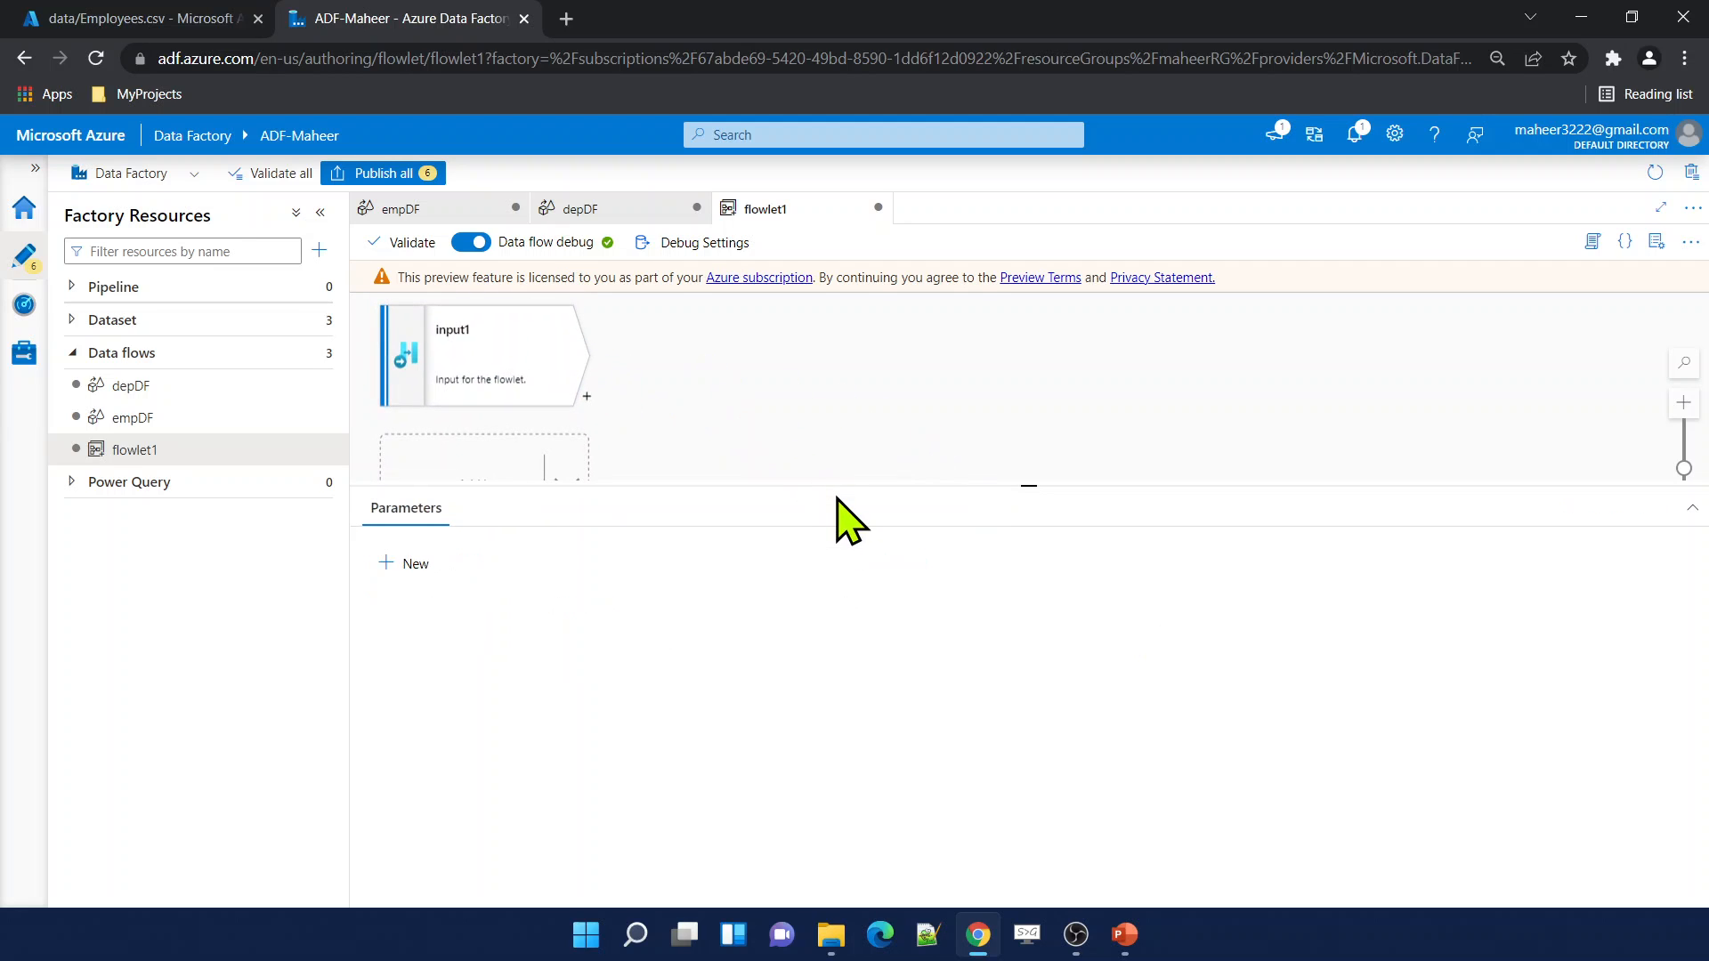
pyautogui.click(529, 342)
pyautogui.click(786, 486)
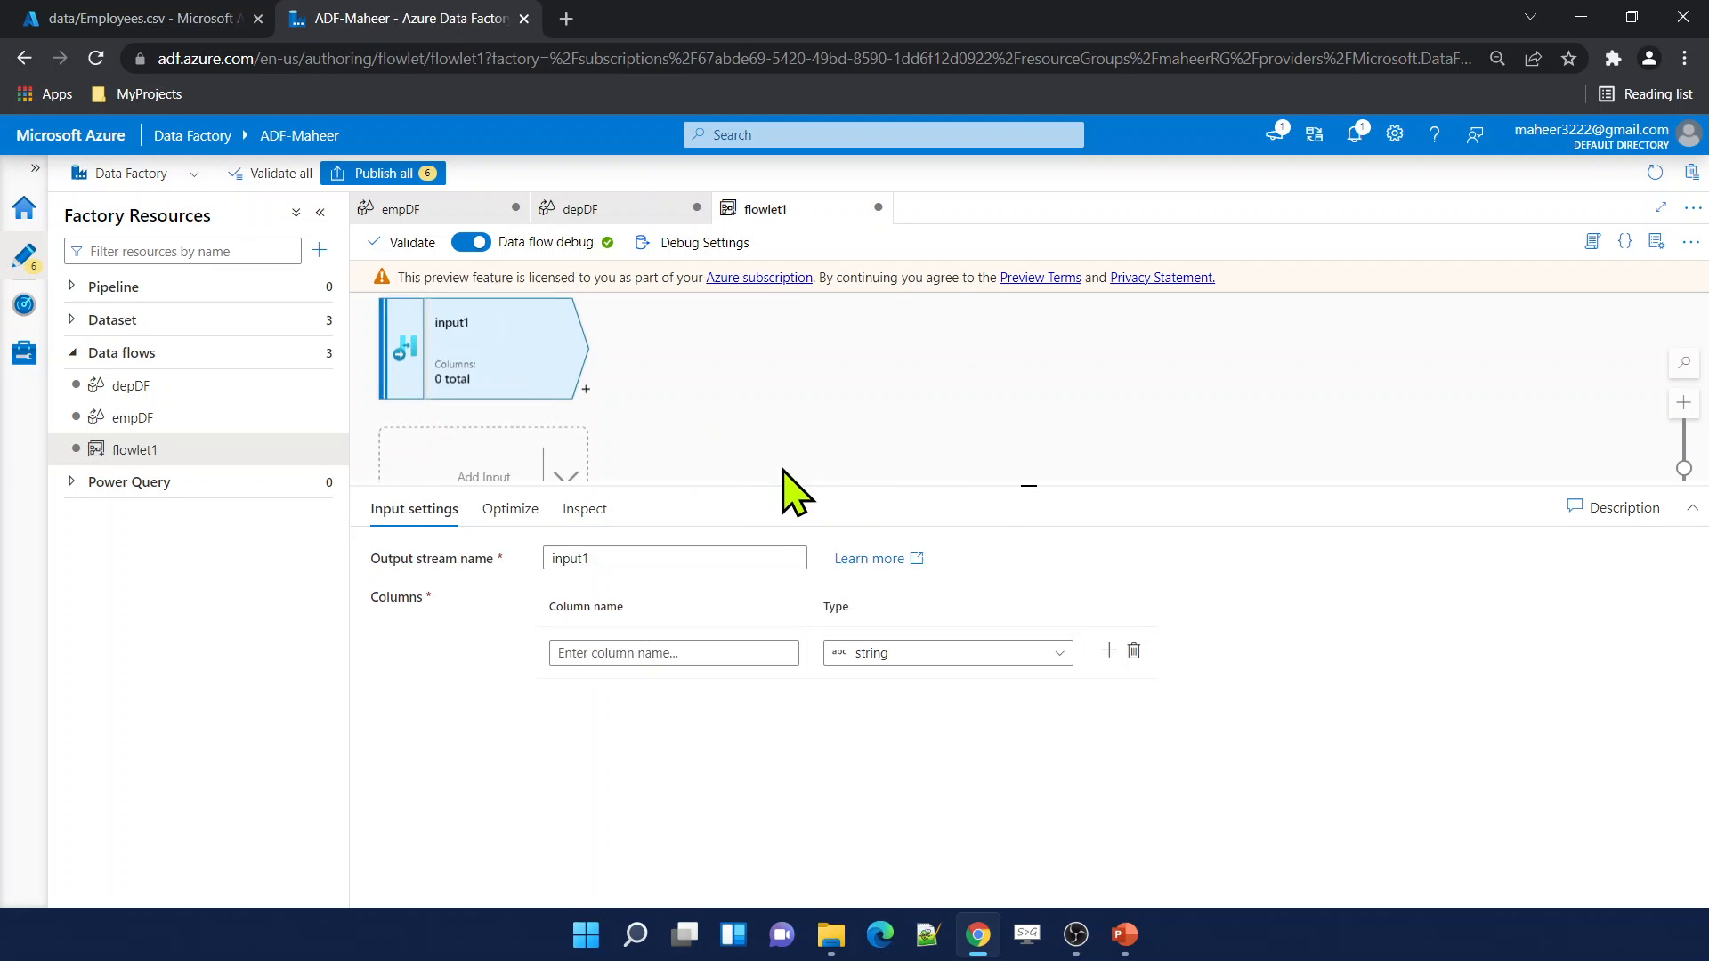
pyautogui.moveTo(781, 461); pyautogui.dragTo(779, 478)
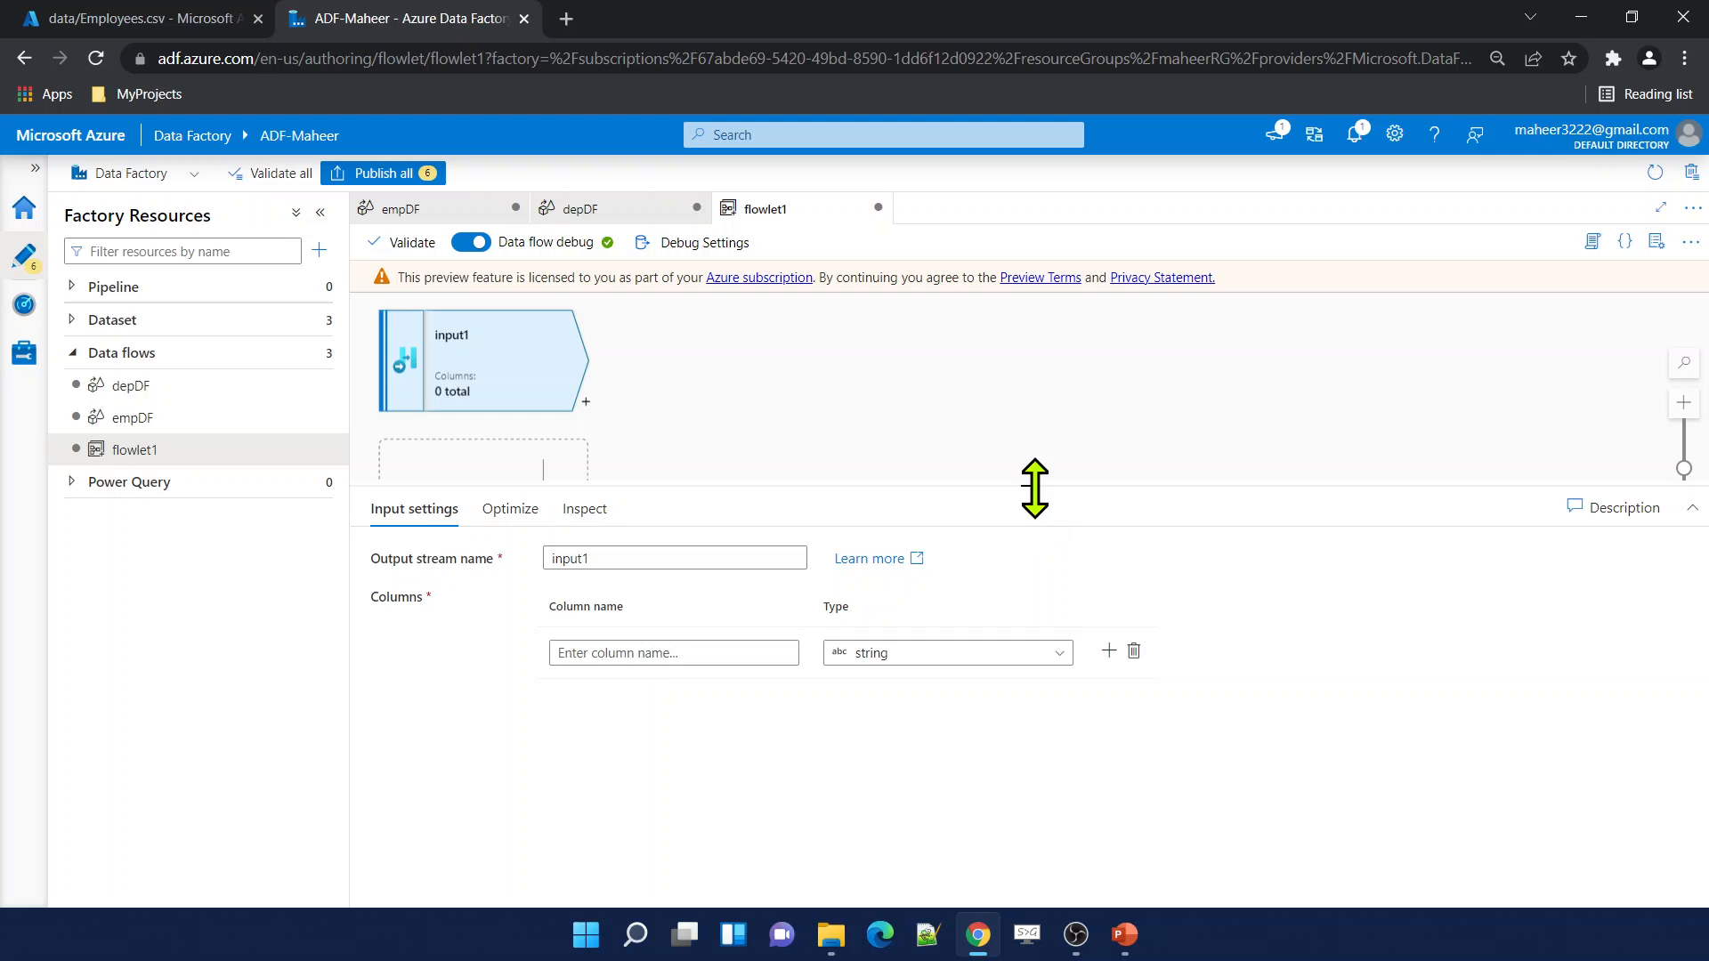
pyautogui.moveTo(1034, 488); pyautogui.dragTo(1033, 428)
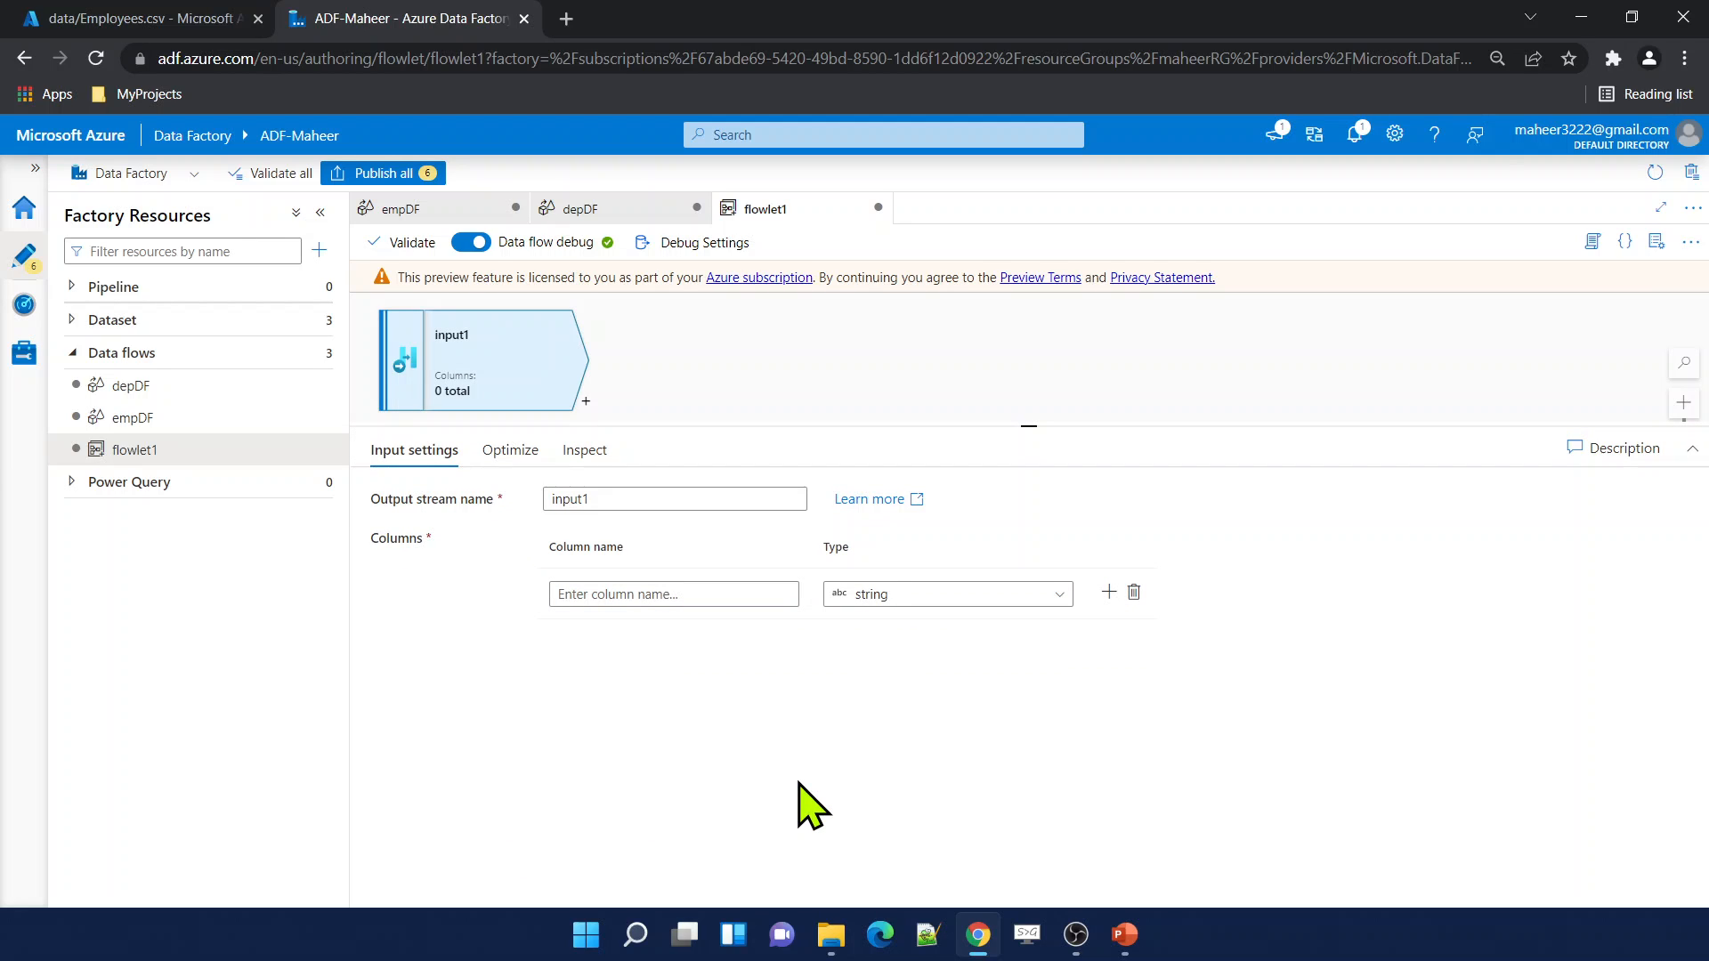
pyautogui.click(678, 595)
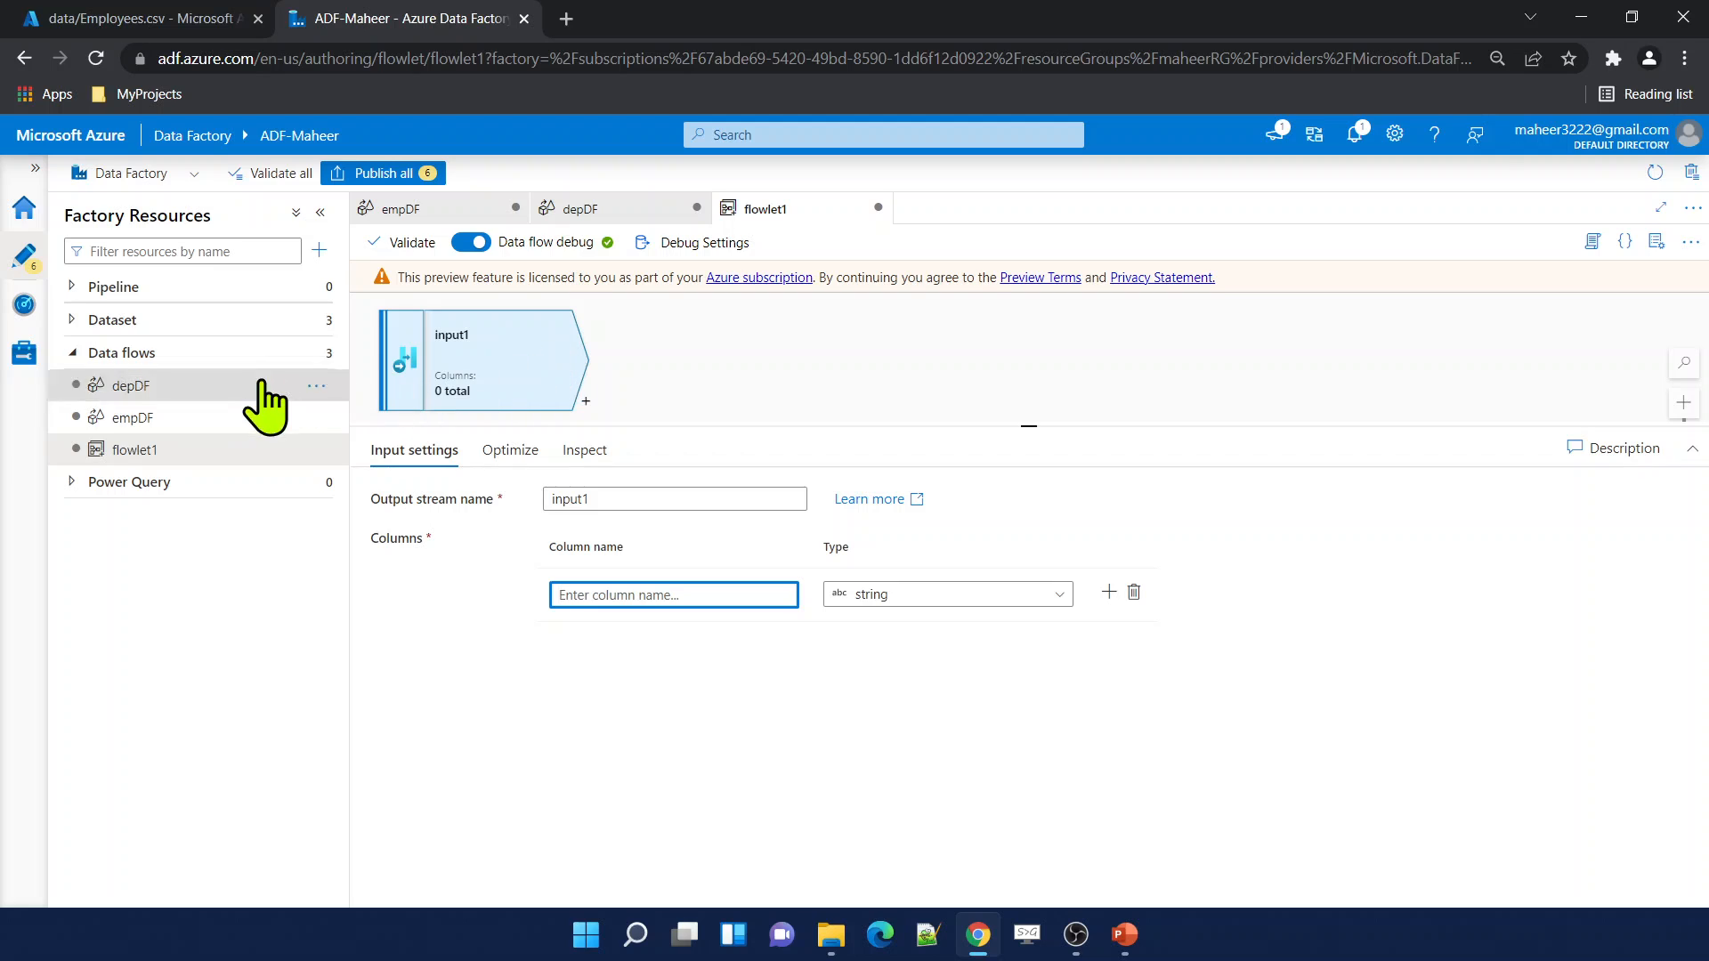
# Check the emp source's columns in empDF, and define id, name and gender as string columns of flowlet1's input1.
pyautogui.click(212, 392)
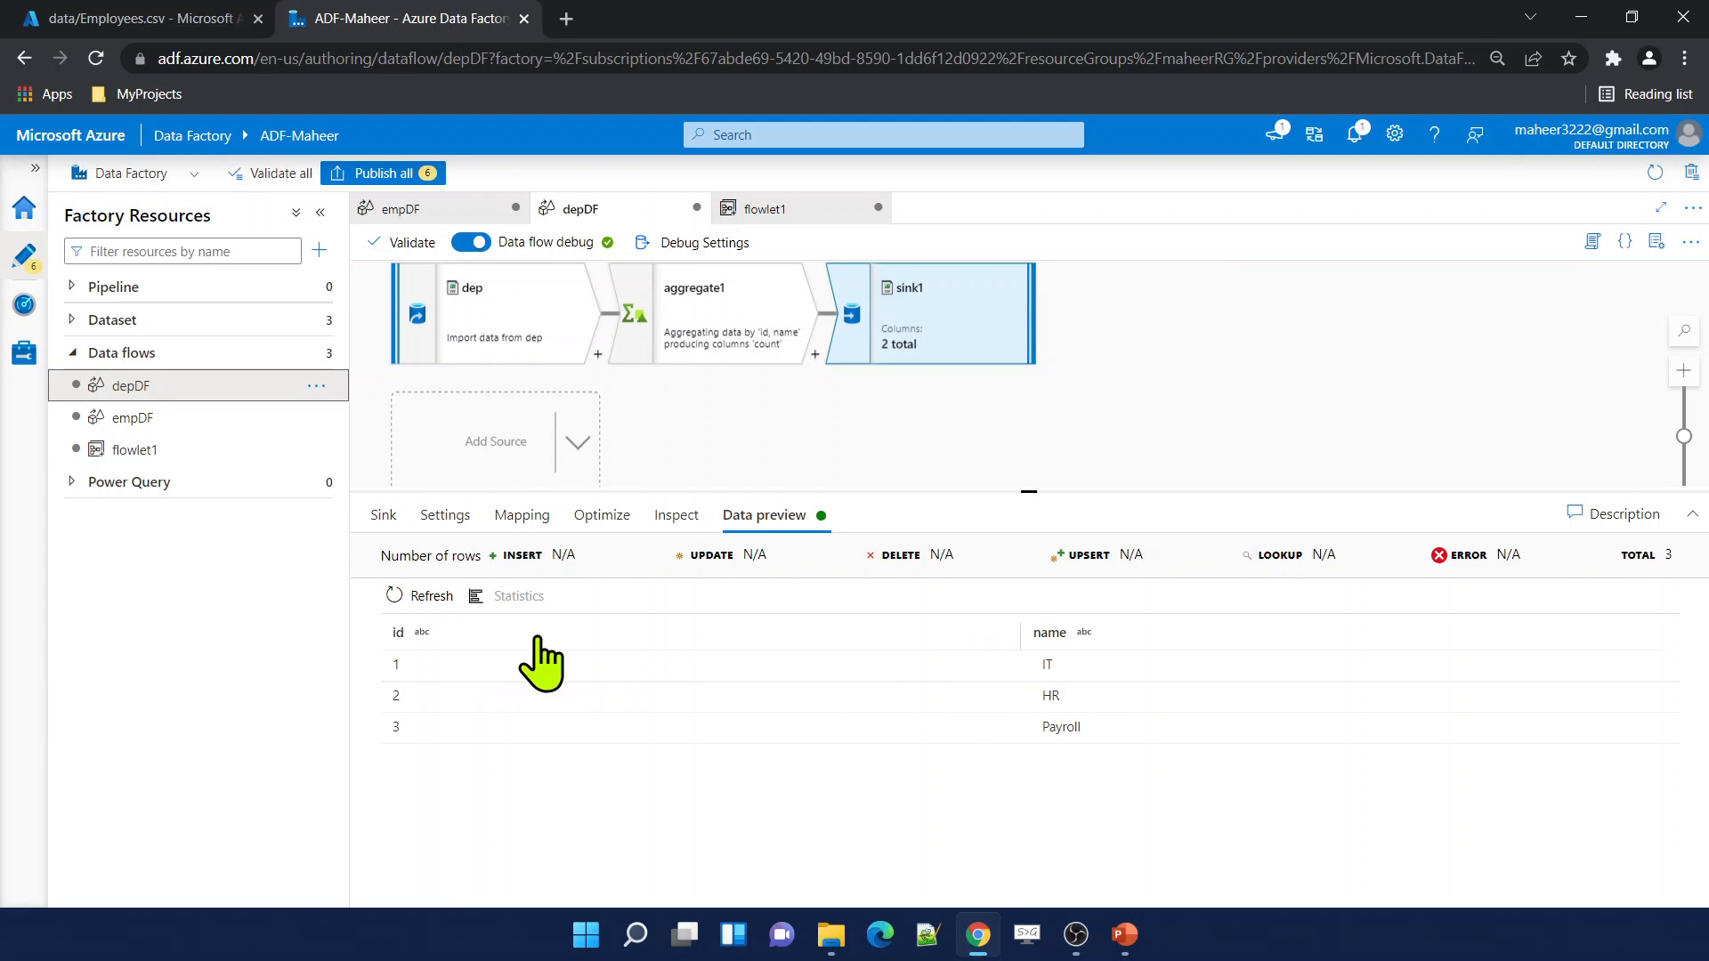
pyautogui.click(202, 418)
pyautogui.click(532, 337)
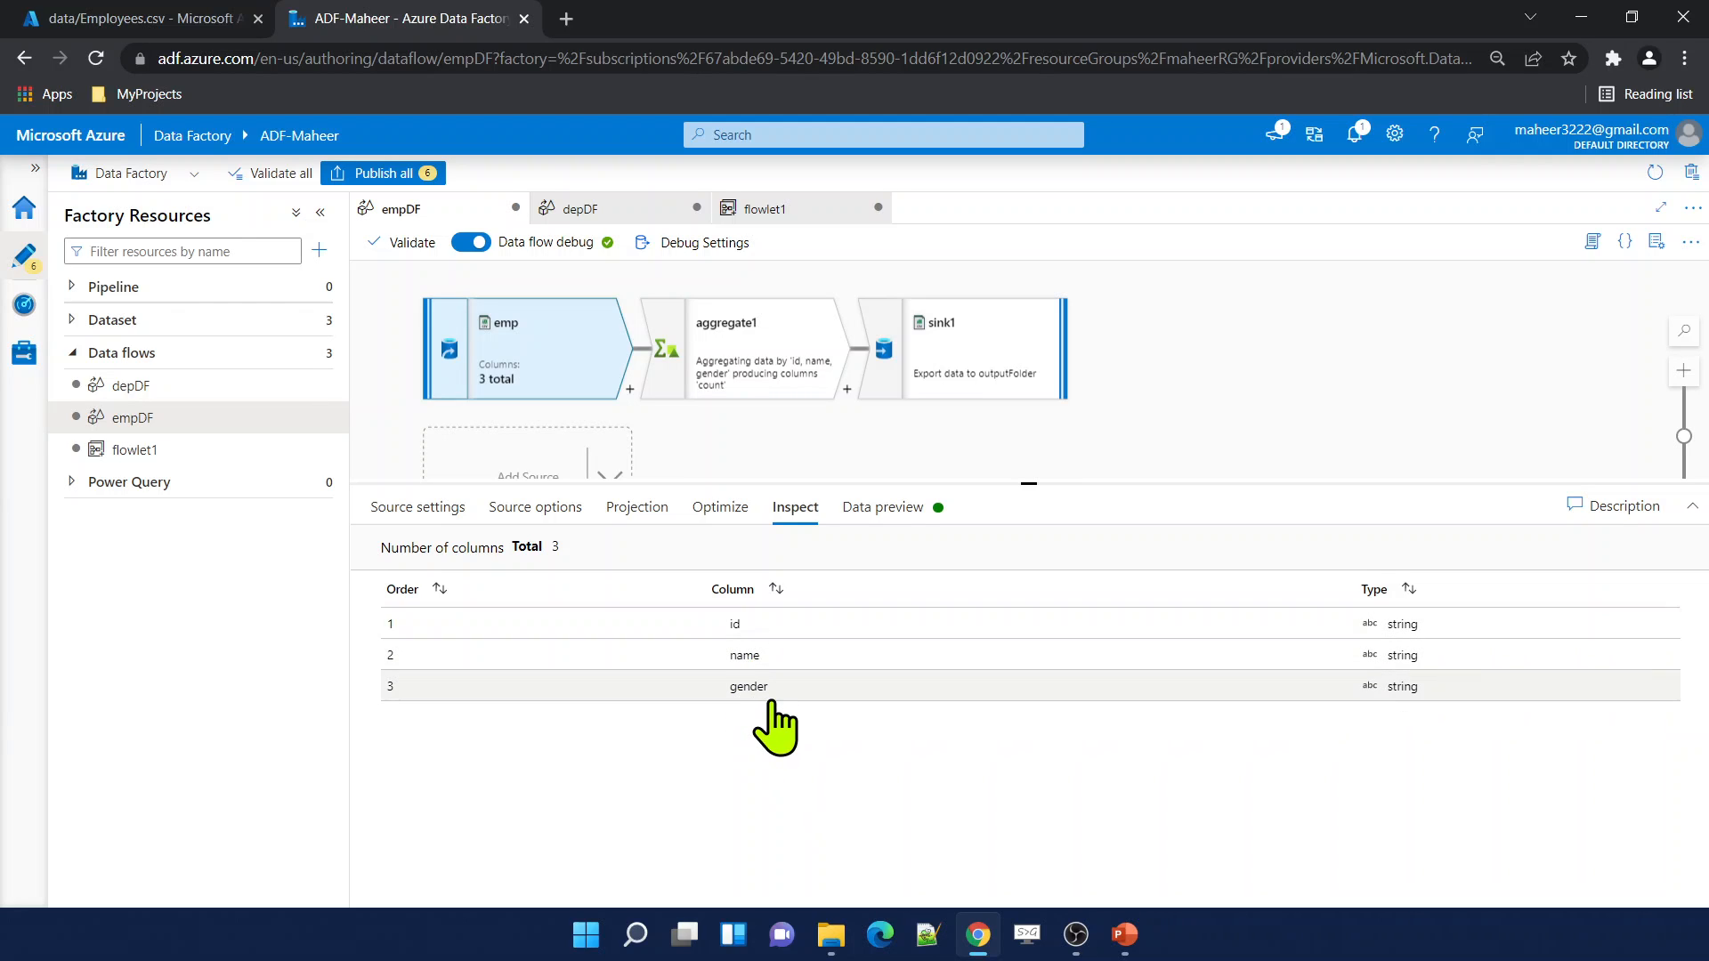
pyautogui.click(201, 451)
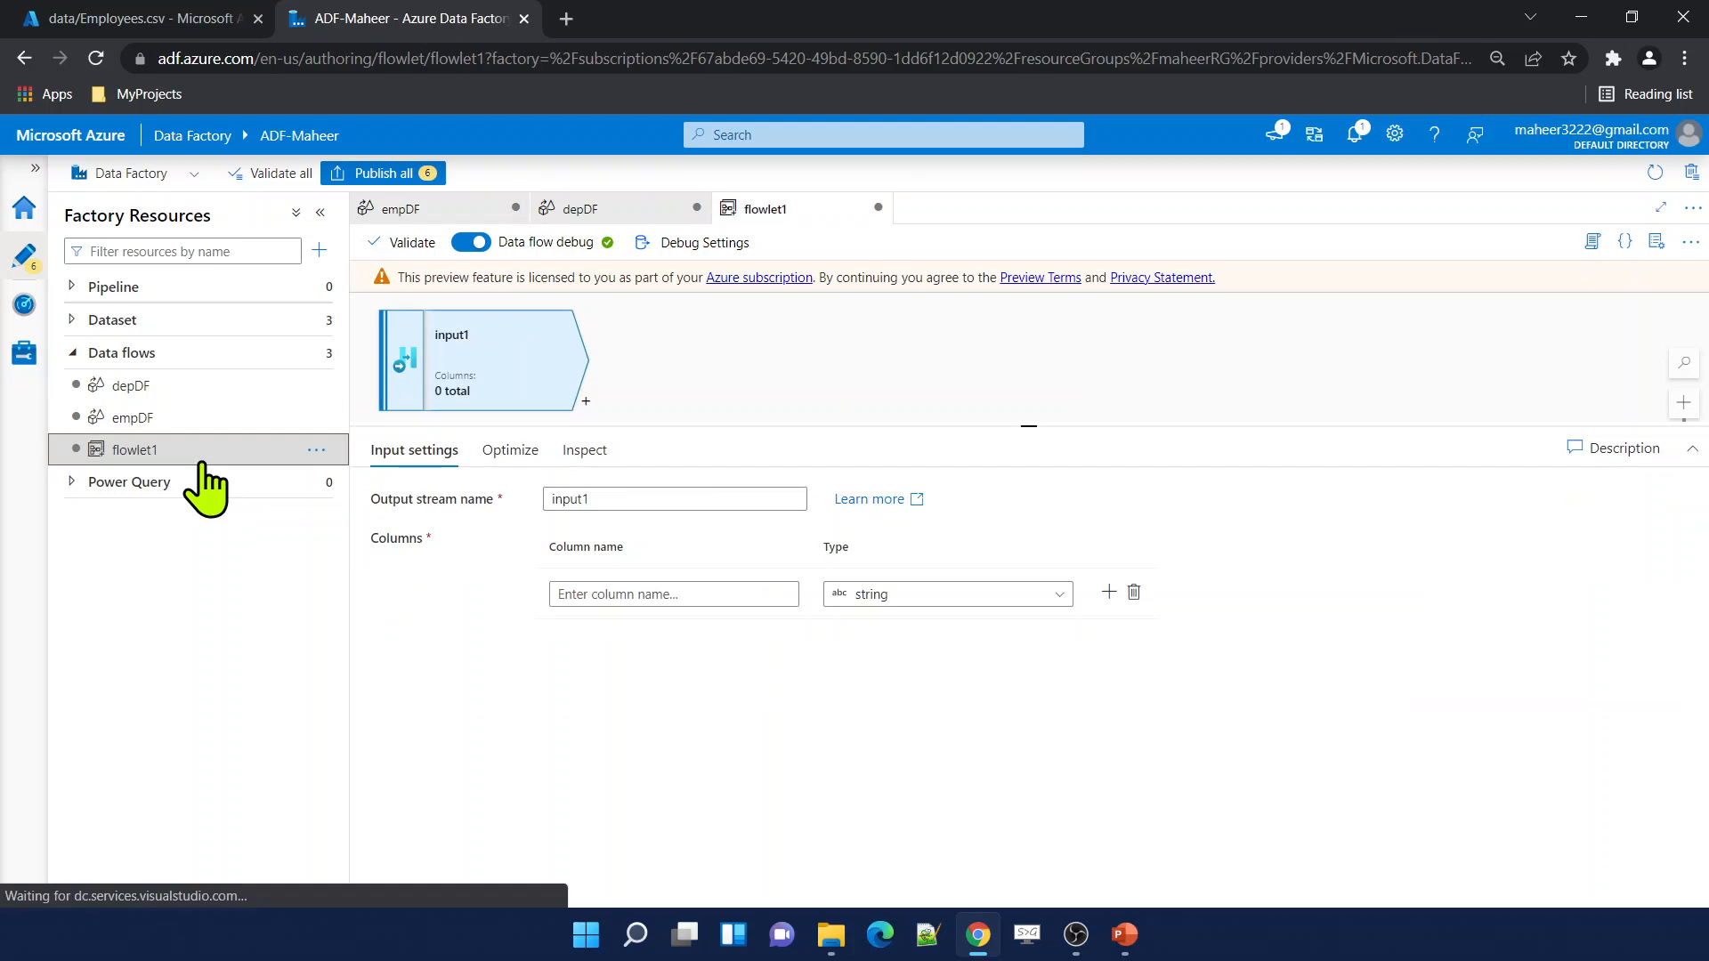
pyautogui.click(727, 595)
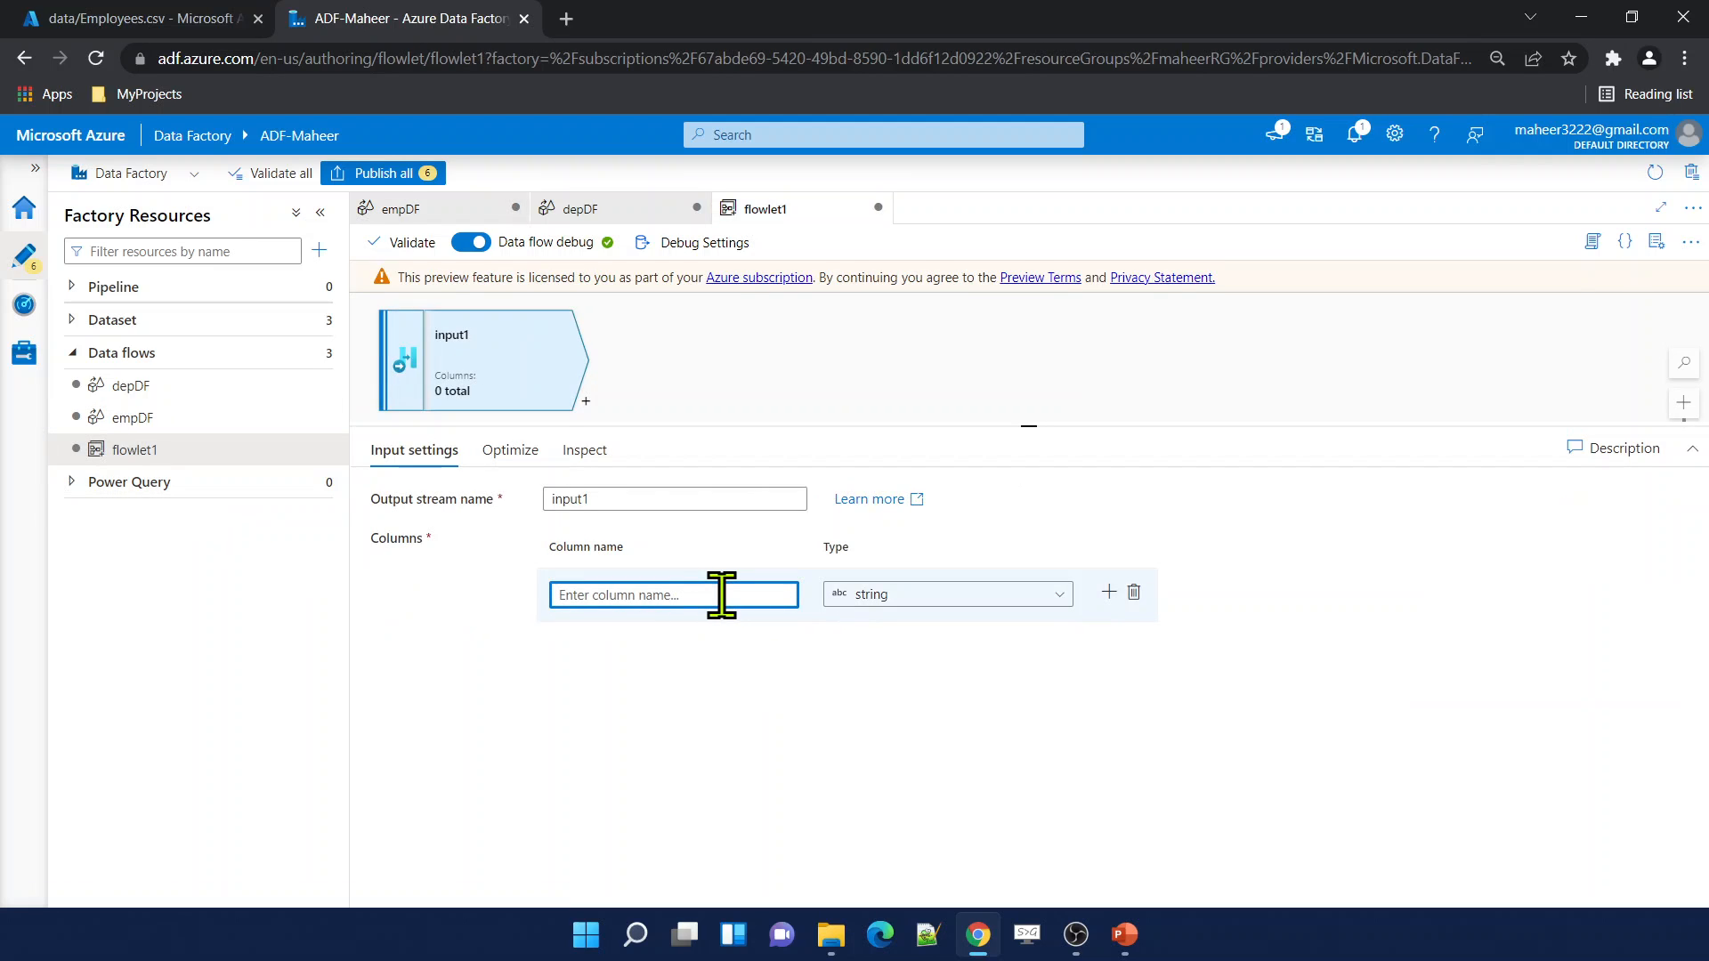
pyautogui.click(1109, 592)
pyautogui.click(702, 646)
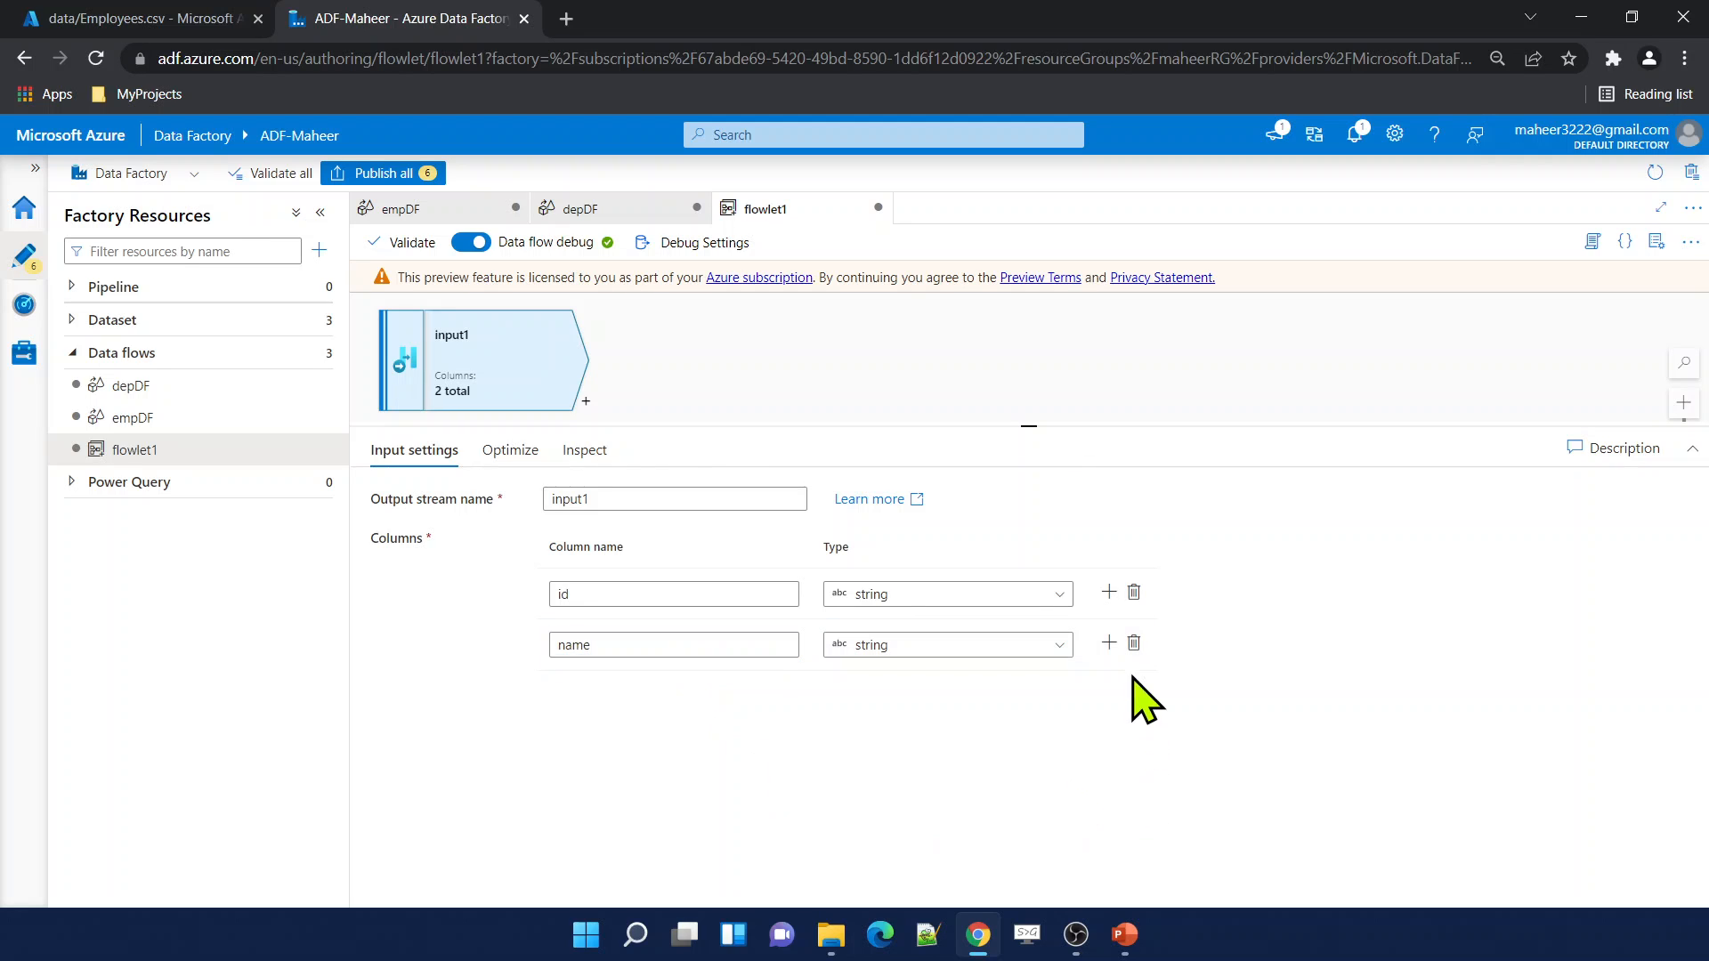
pyautogui.click(1108, 643)
pyautogui.click(709, 698)
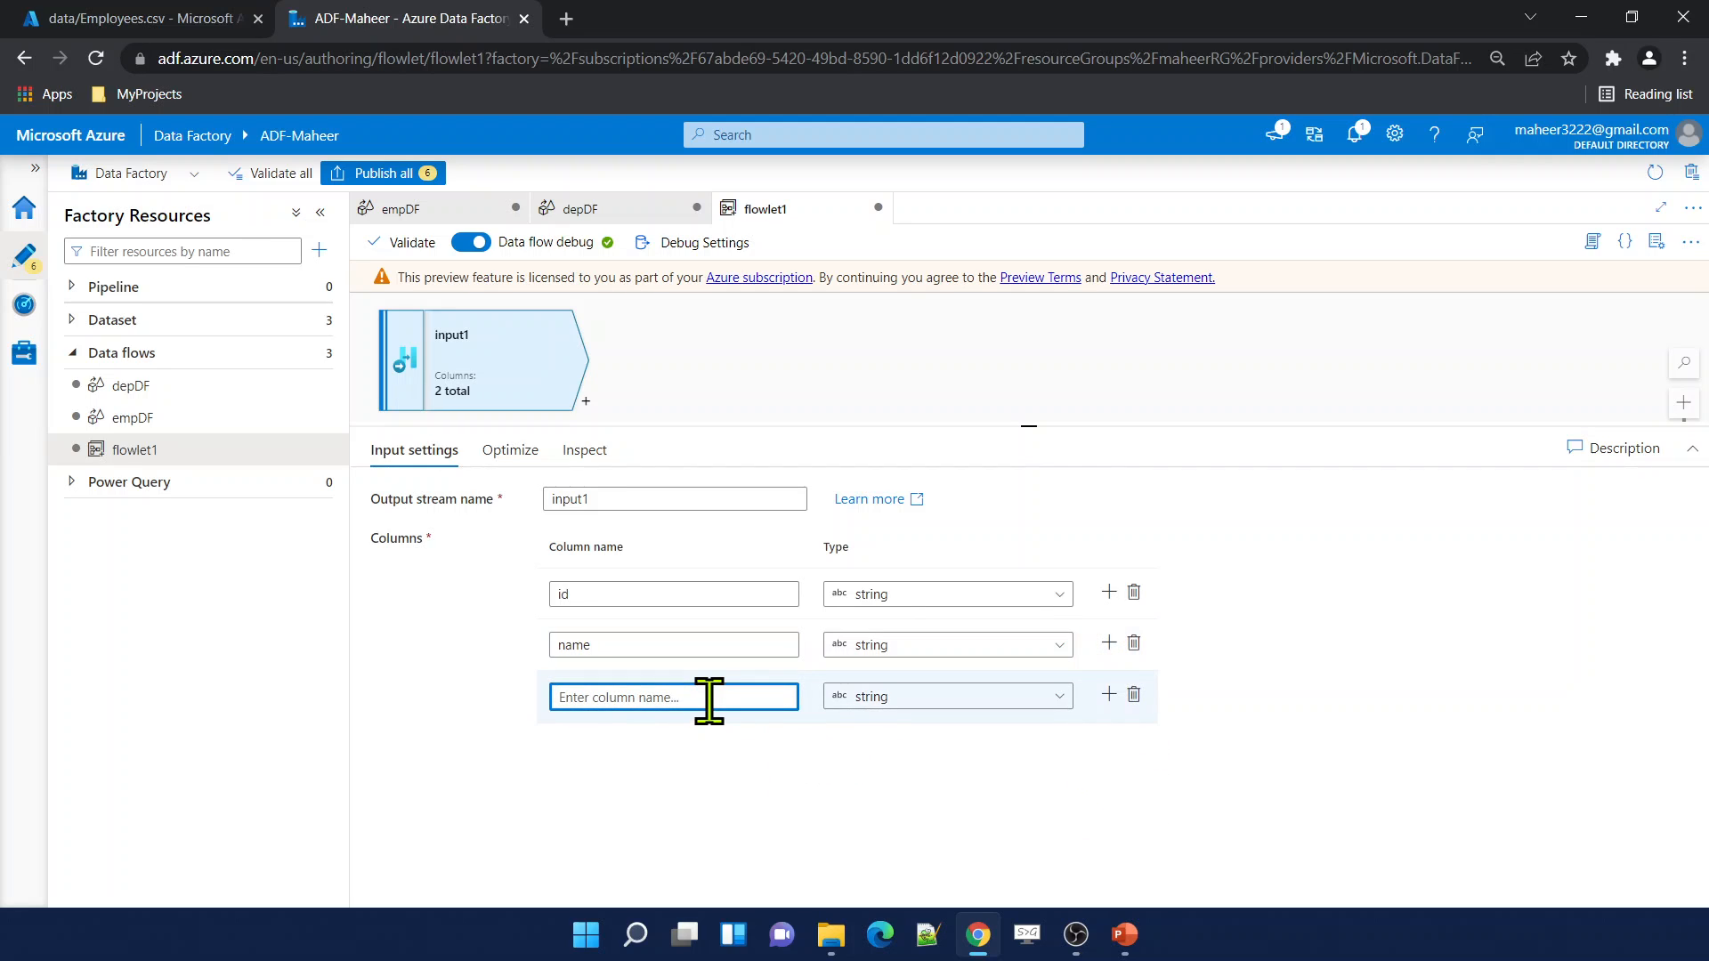
pyautogui.click(815, 813)
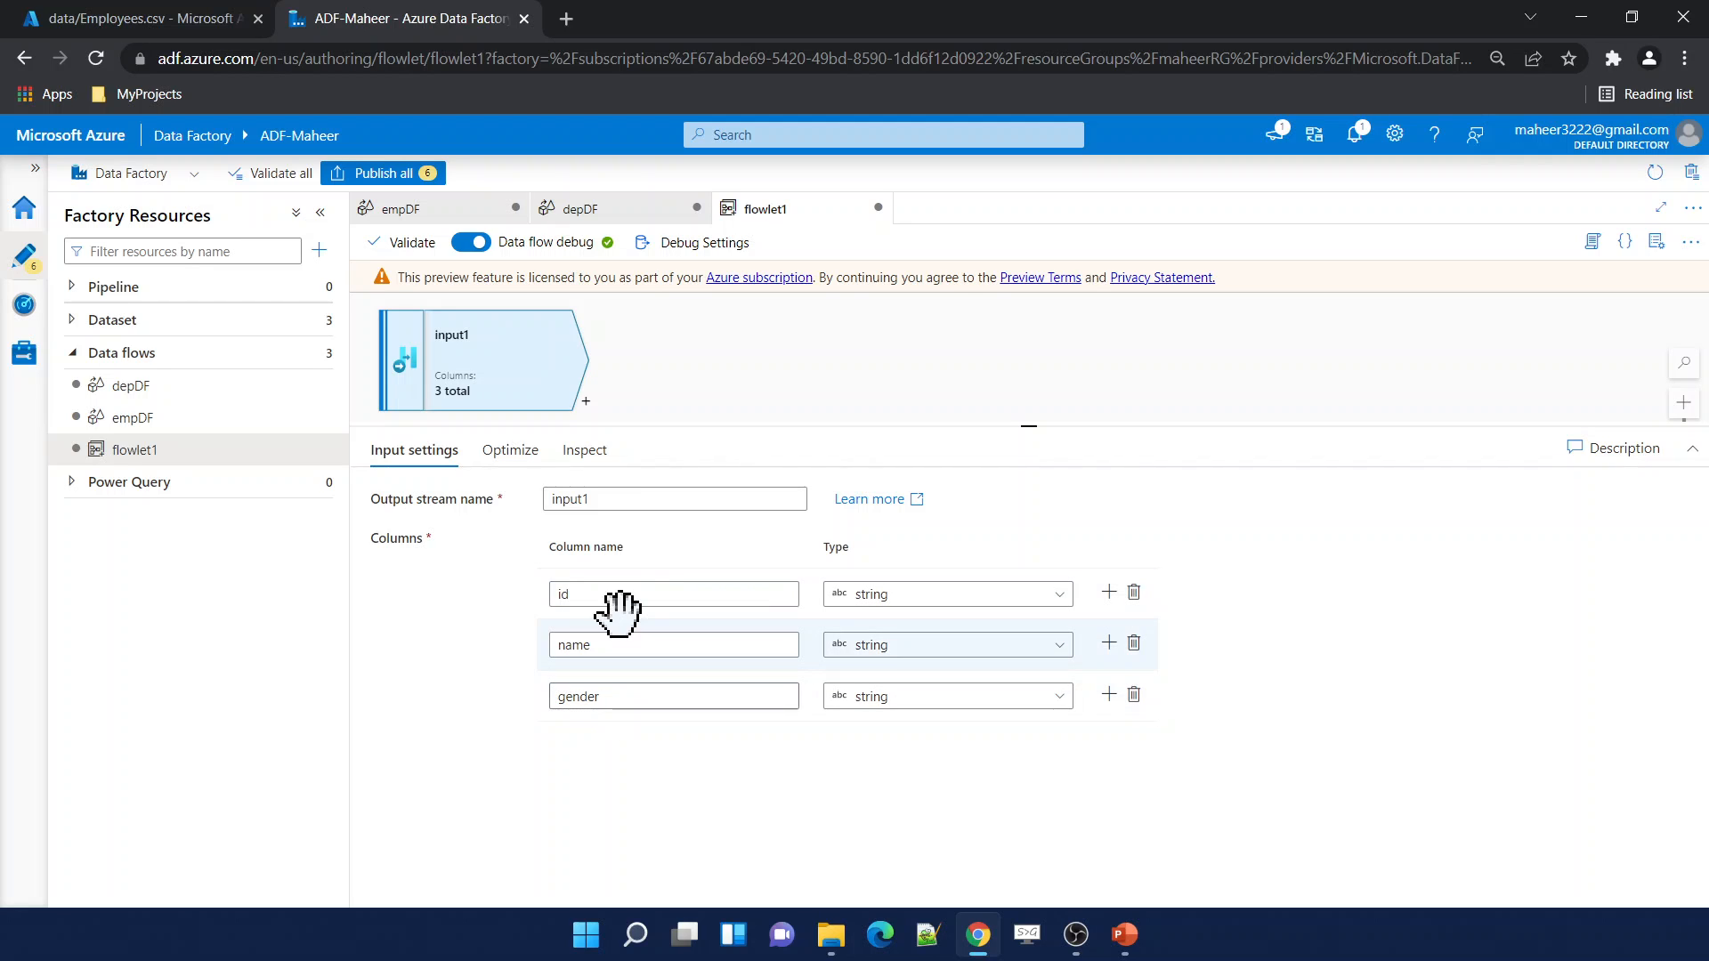
# Add an Aggregate transformation after input1 in the flowlet.
pyautogui.click(585, 400)
pyautogui.write('agg')
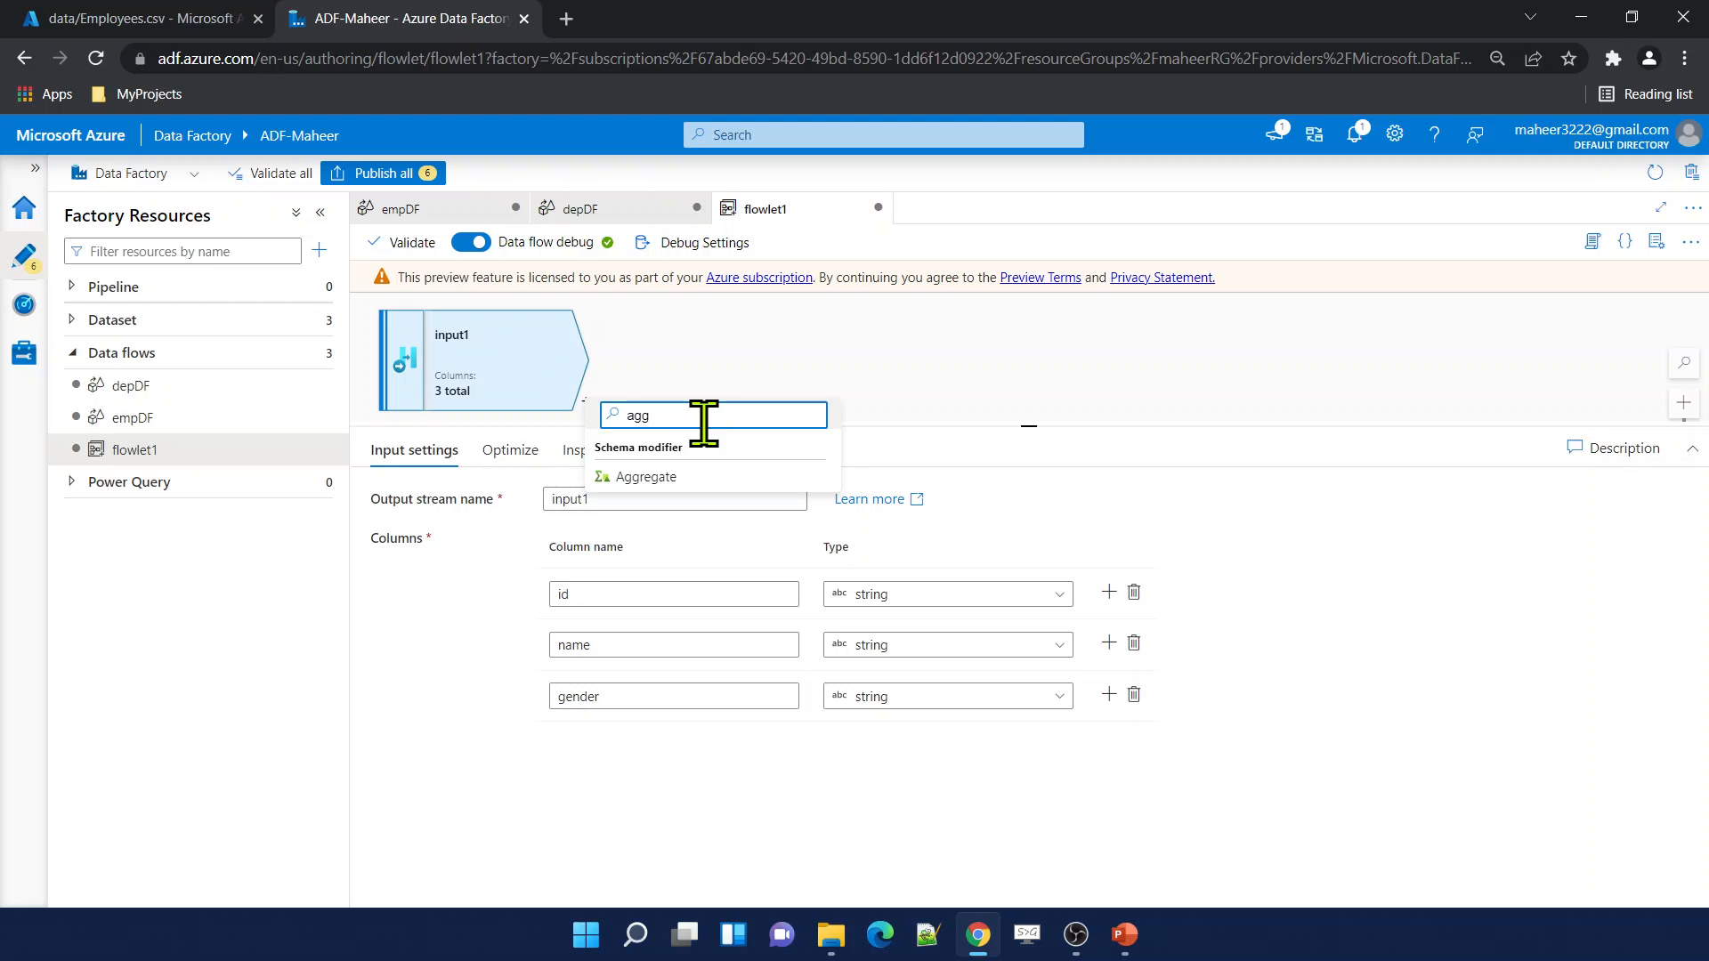
pyautogui.click(676, 478)
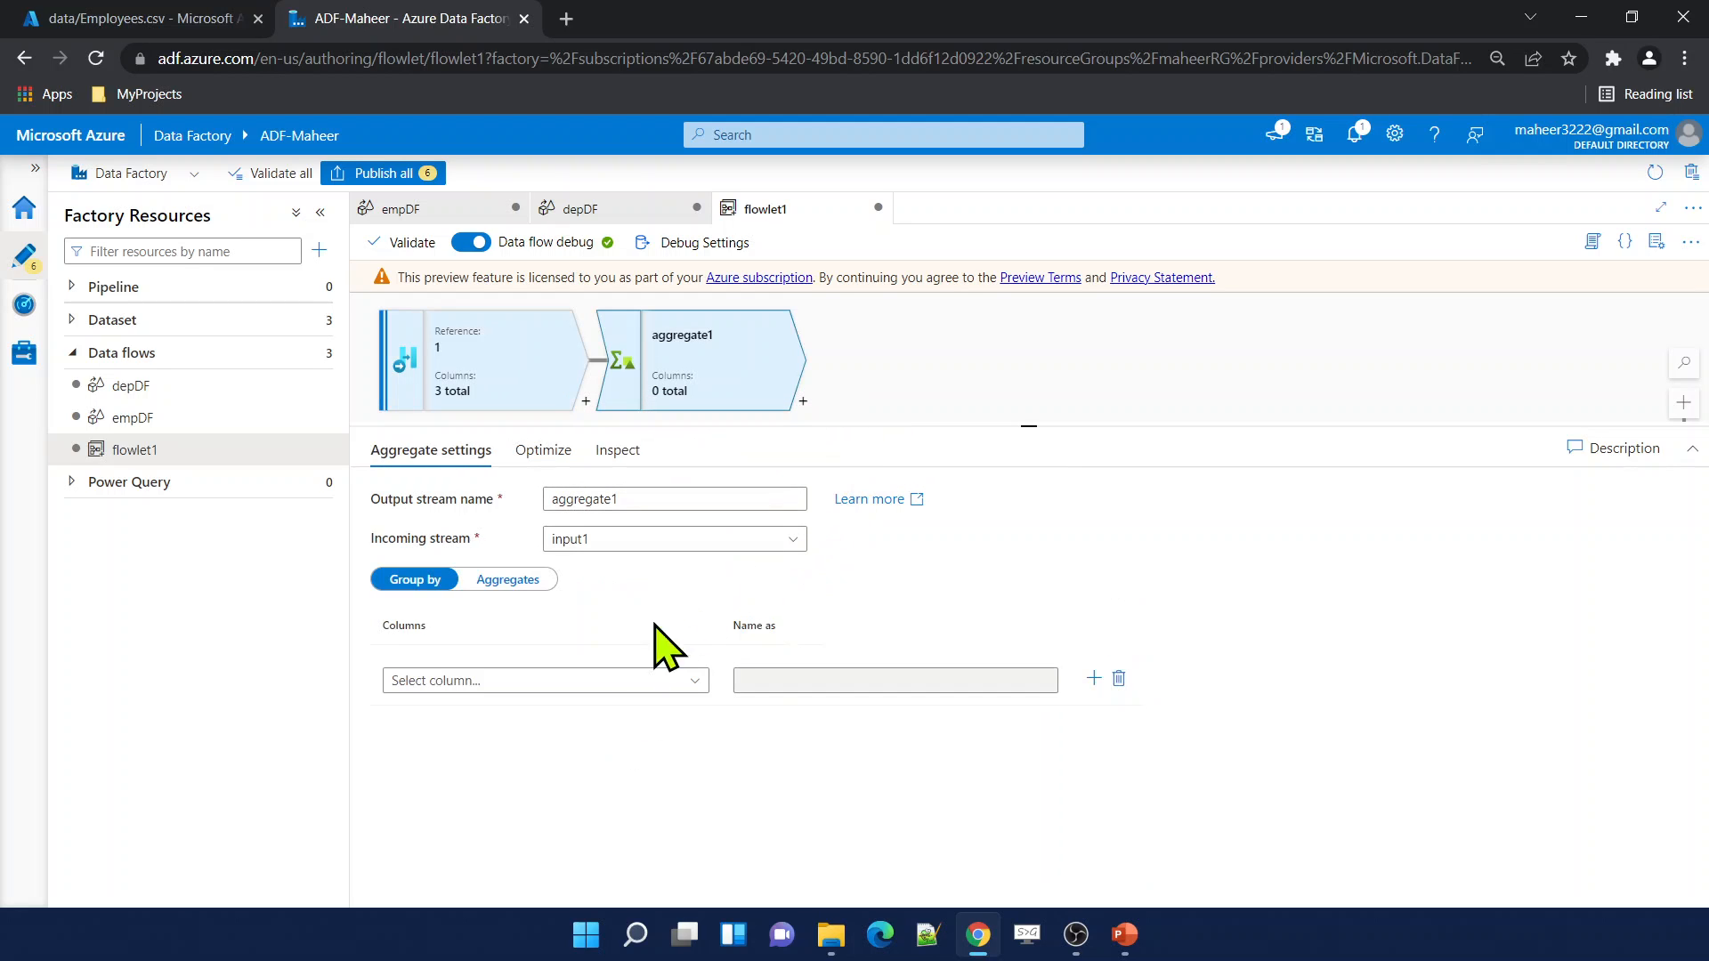
# Group aggregate1 by the columns id, name and gender.
pyautogui.click(634, 682)
pyautogui.click(519, 710)
pyautogui.click(1093, 678)
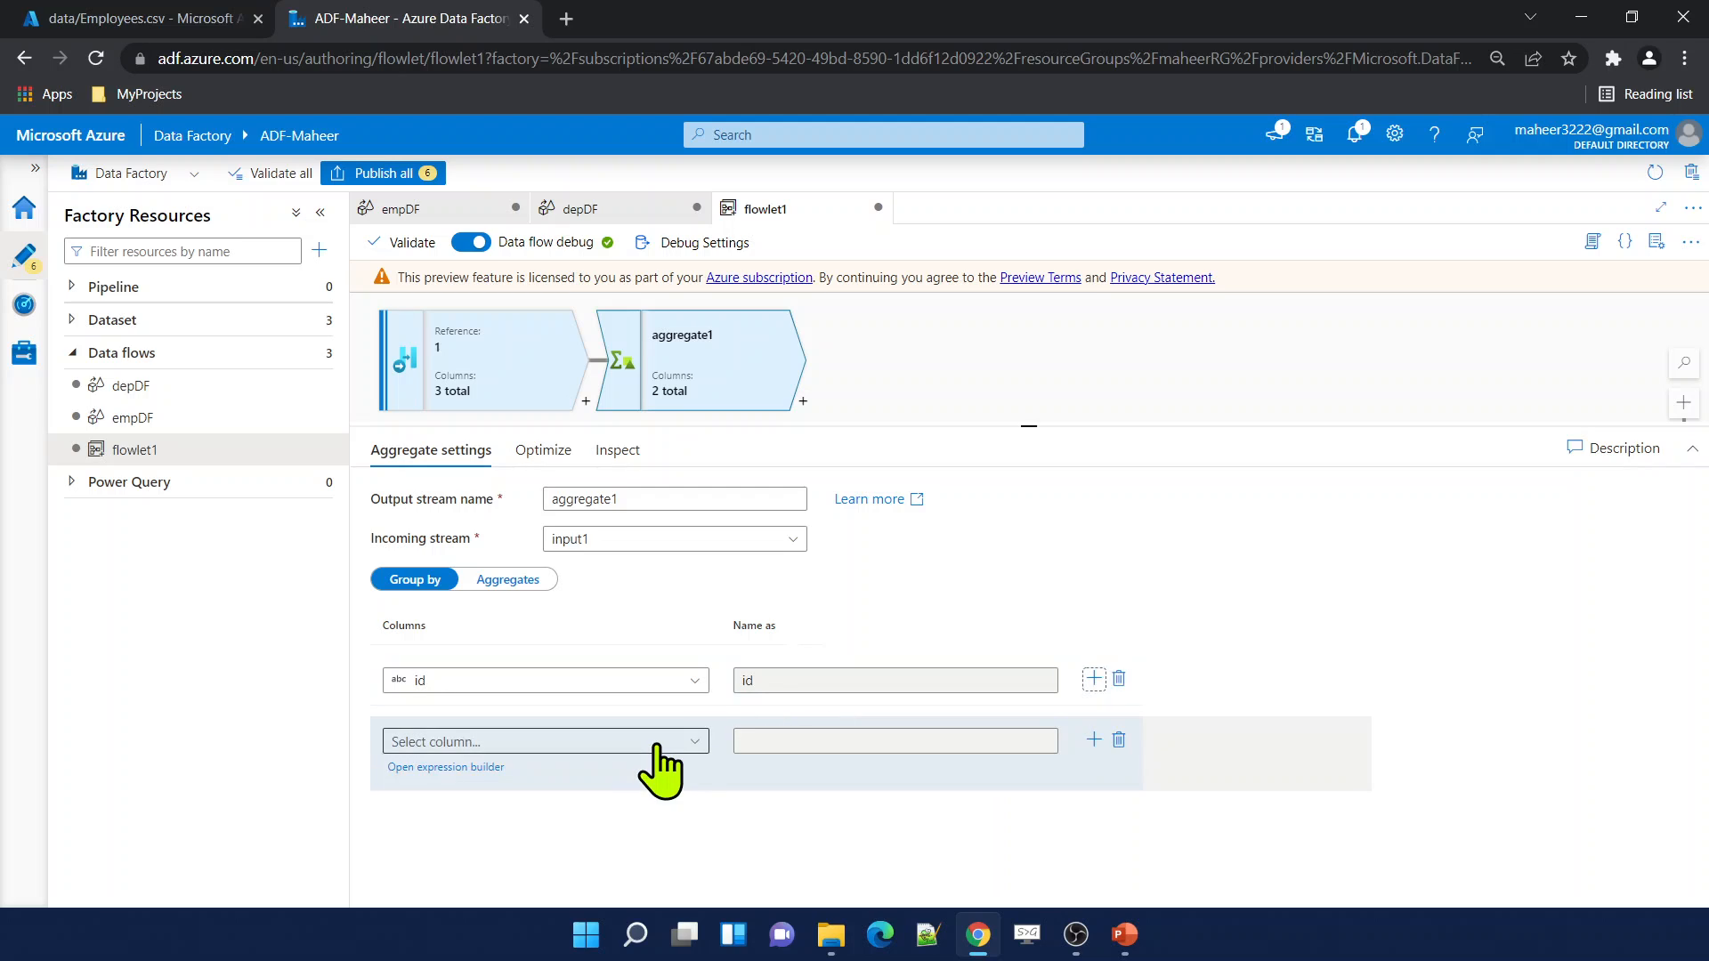
pyautogui.click(693, 742)
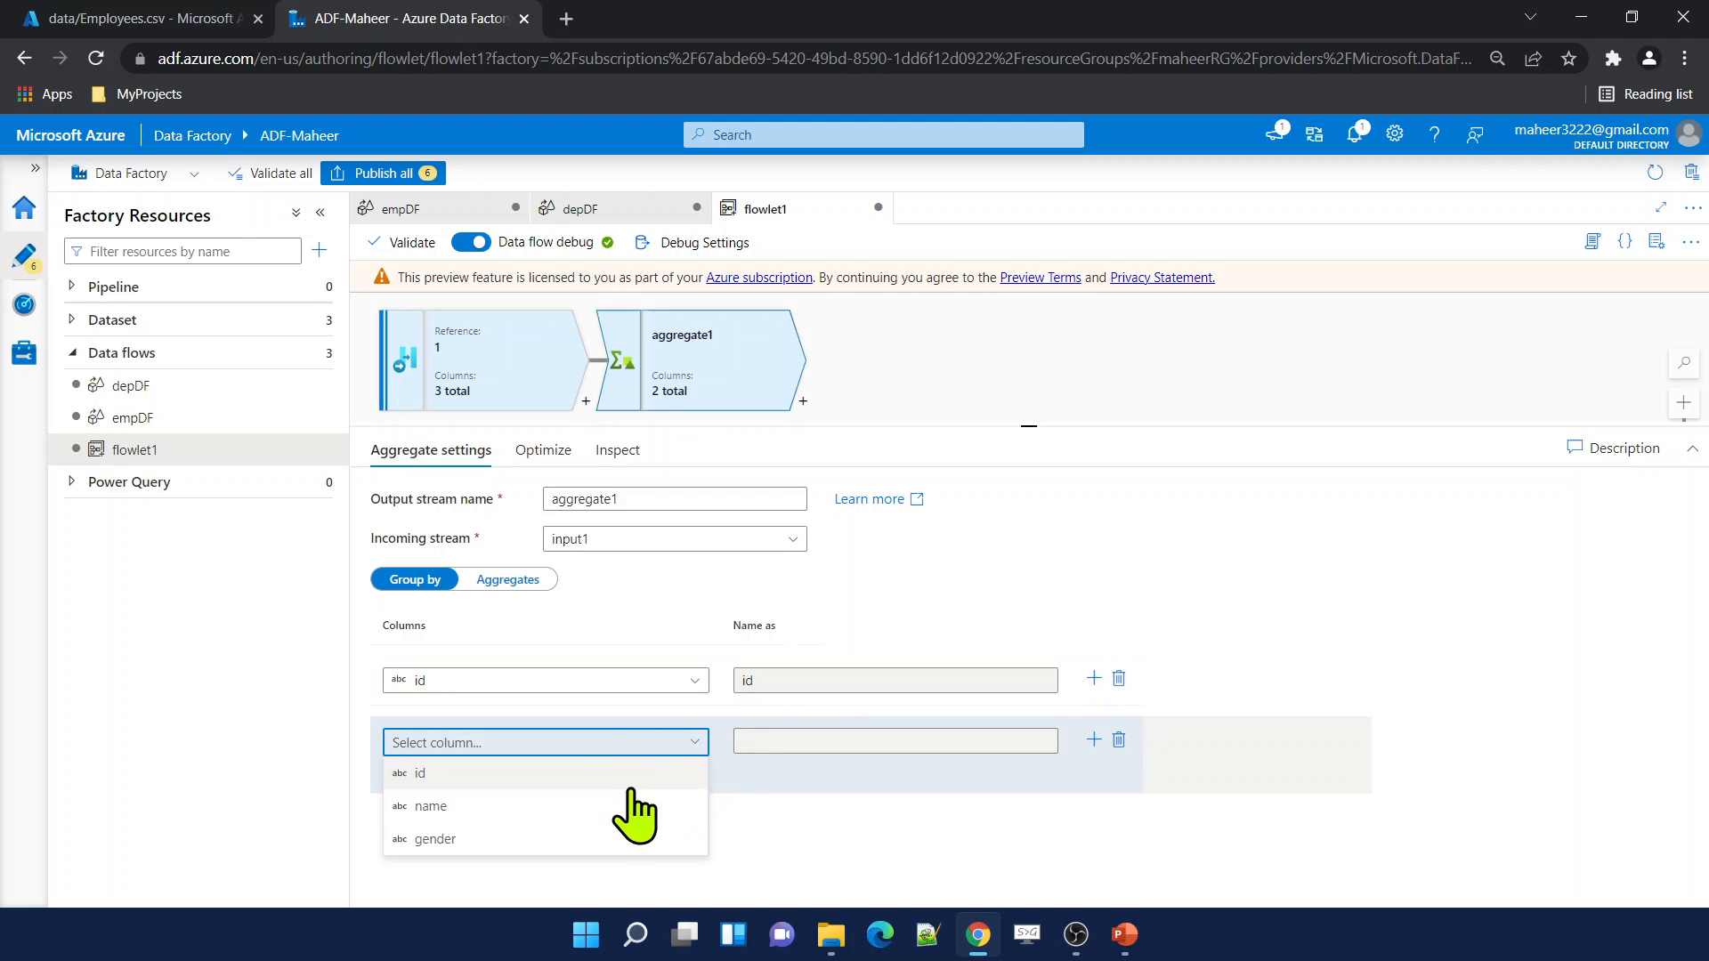
pyautogui.click(627, 806)
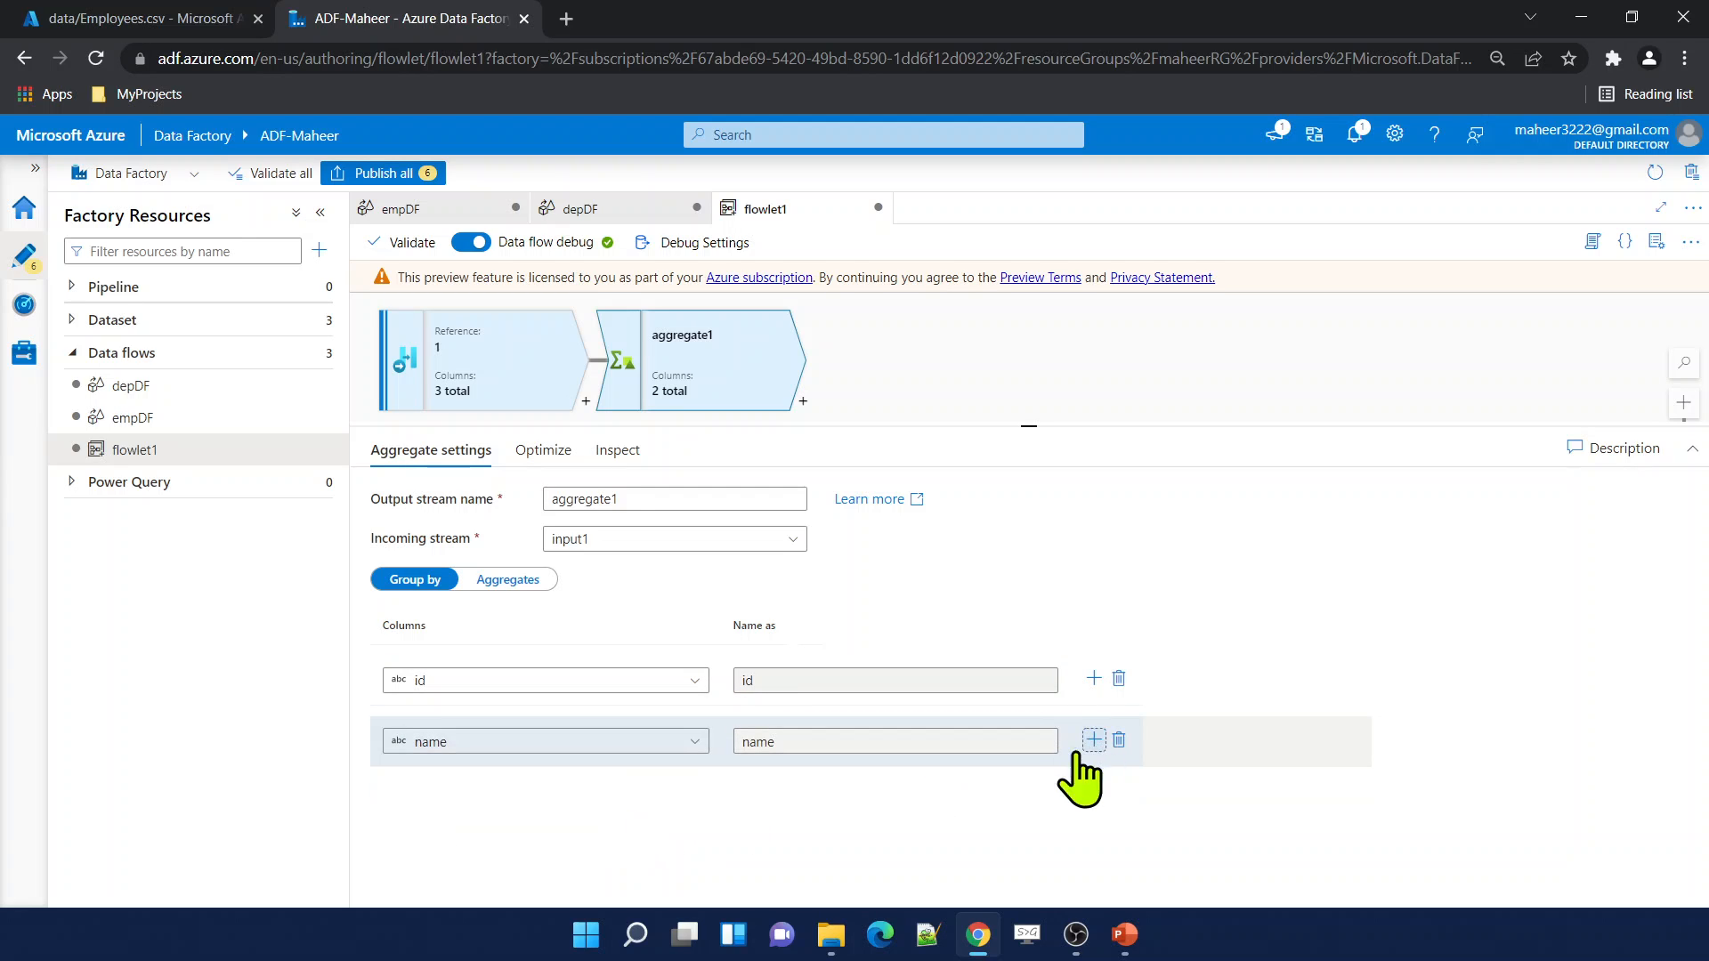
pyautogui.click(1093, 739)
pyautogui.click(579, 820)
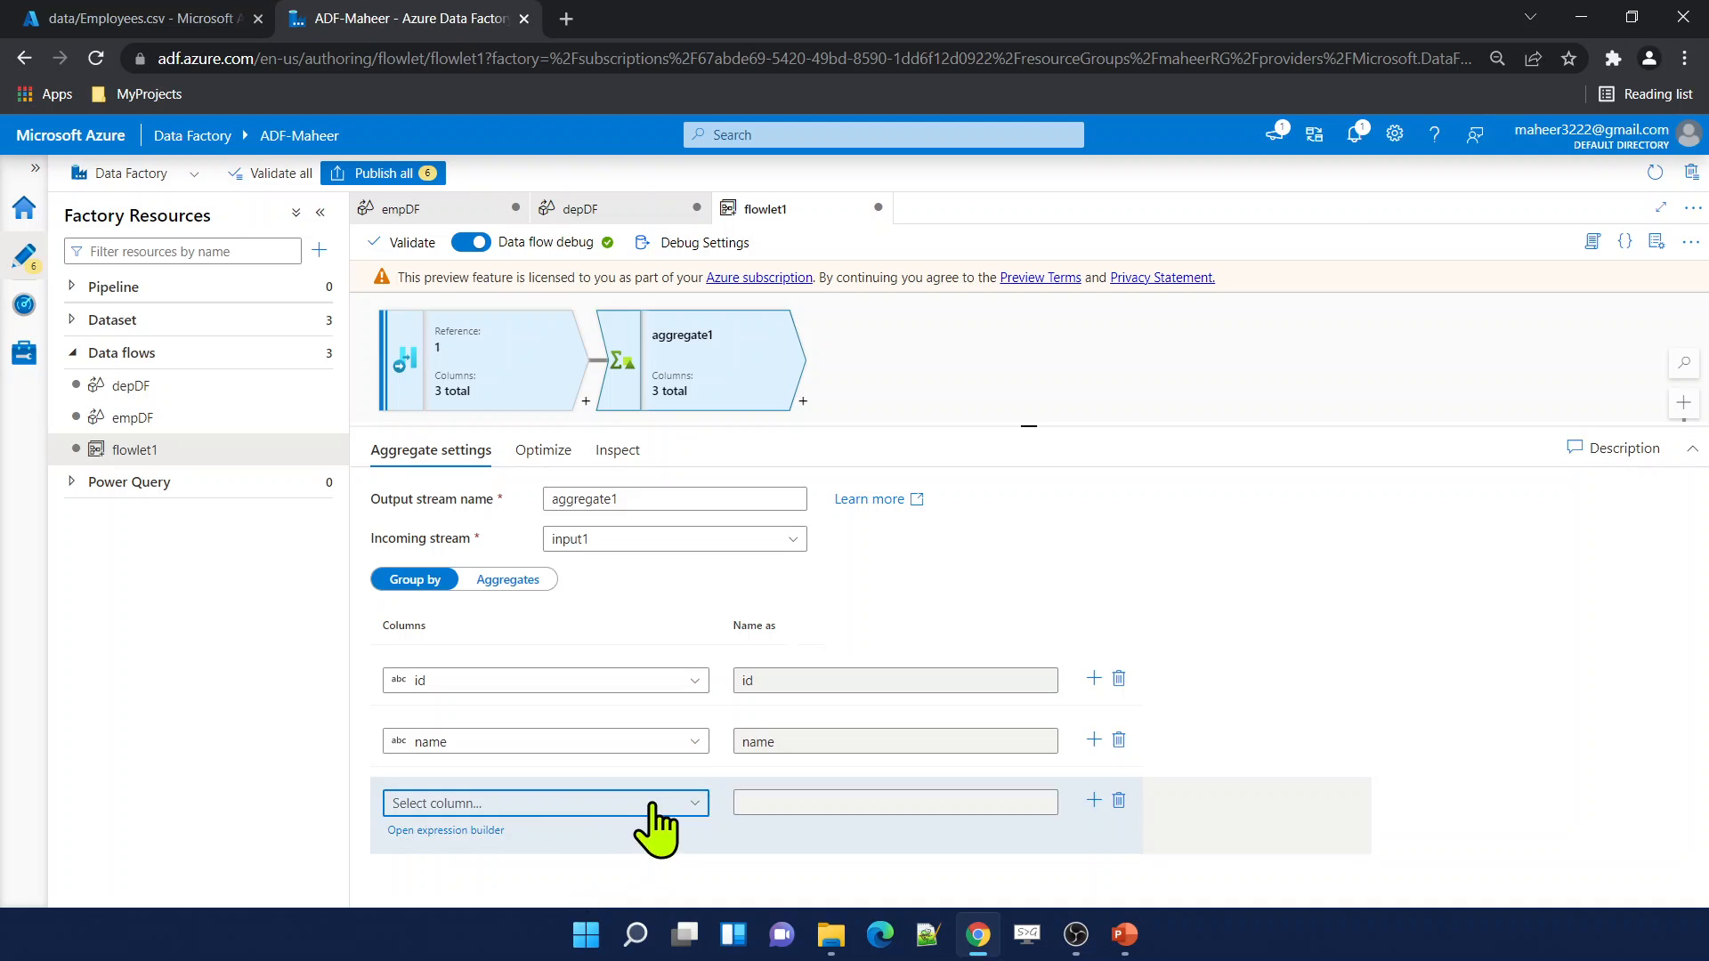
pyautogui.click(1031, 400)
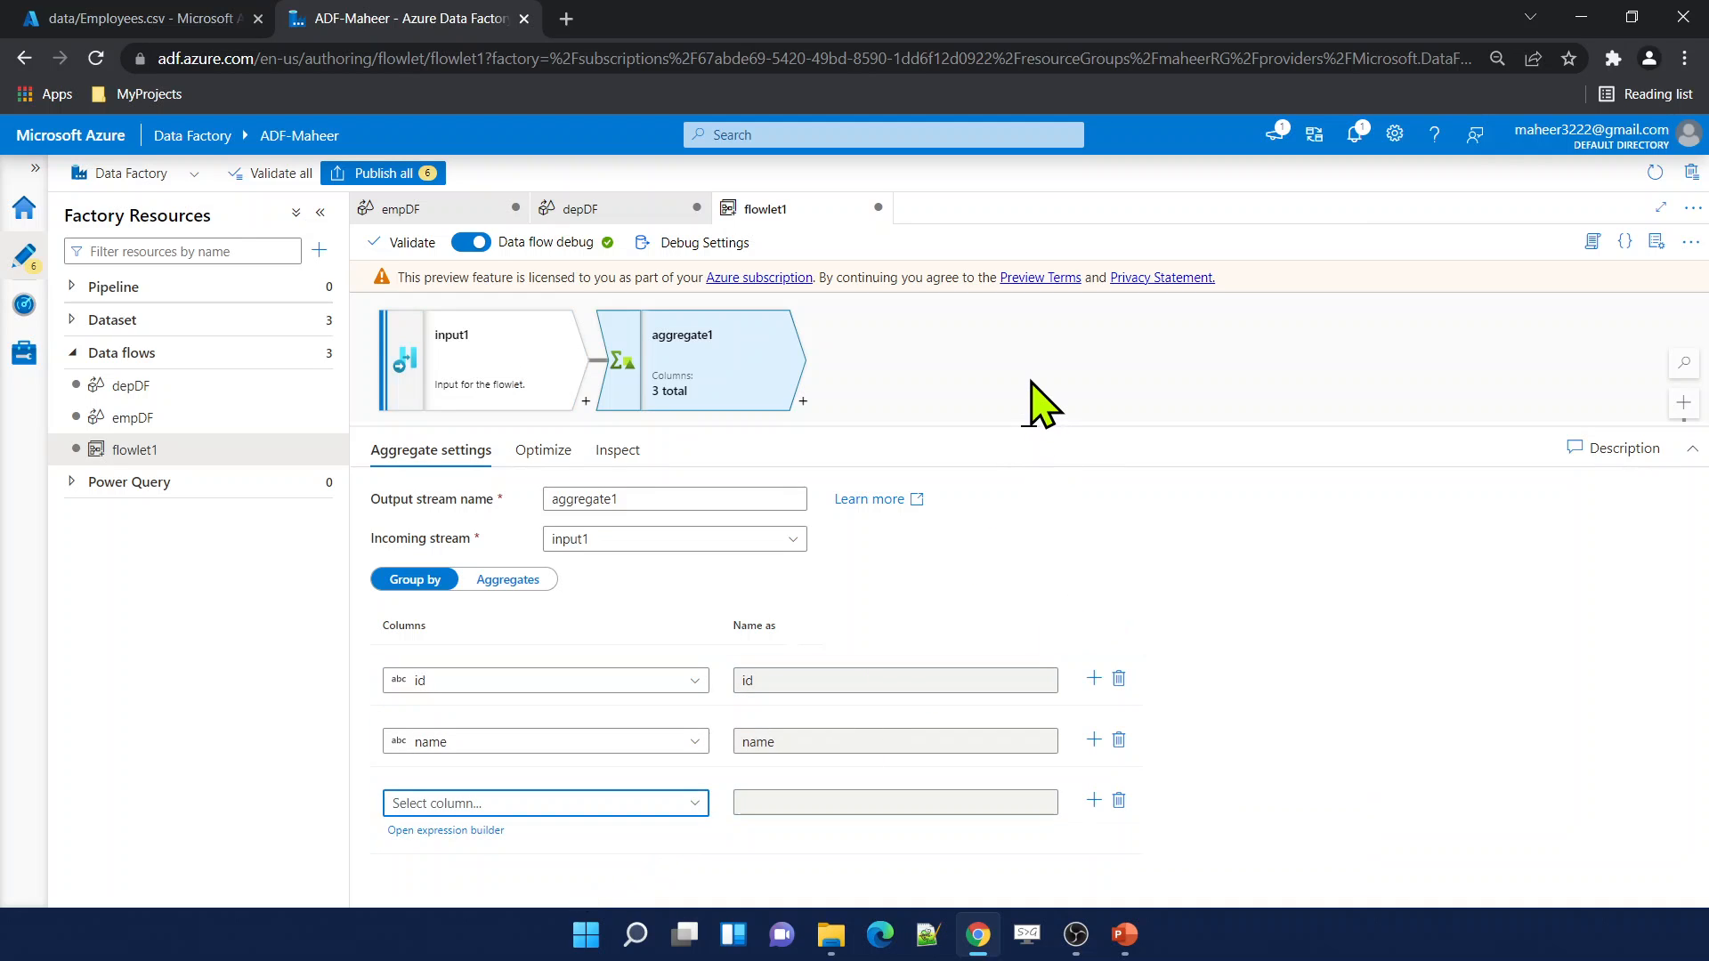
pyautogui.click(761, 402)
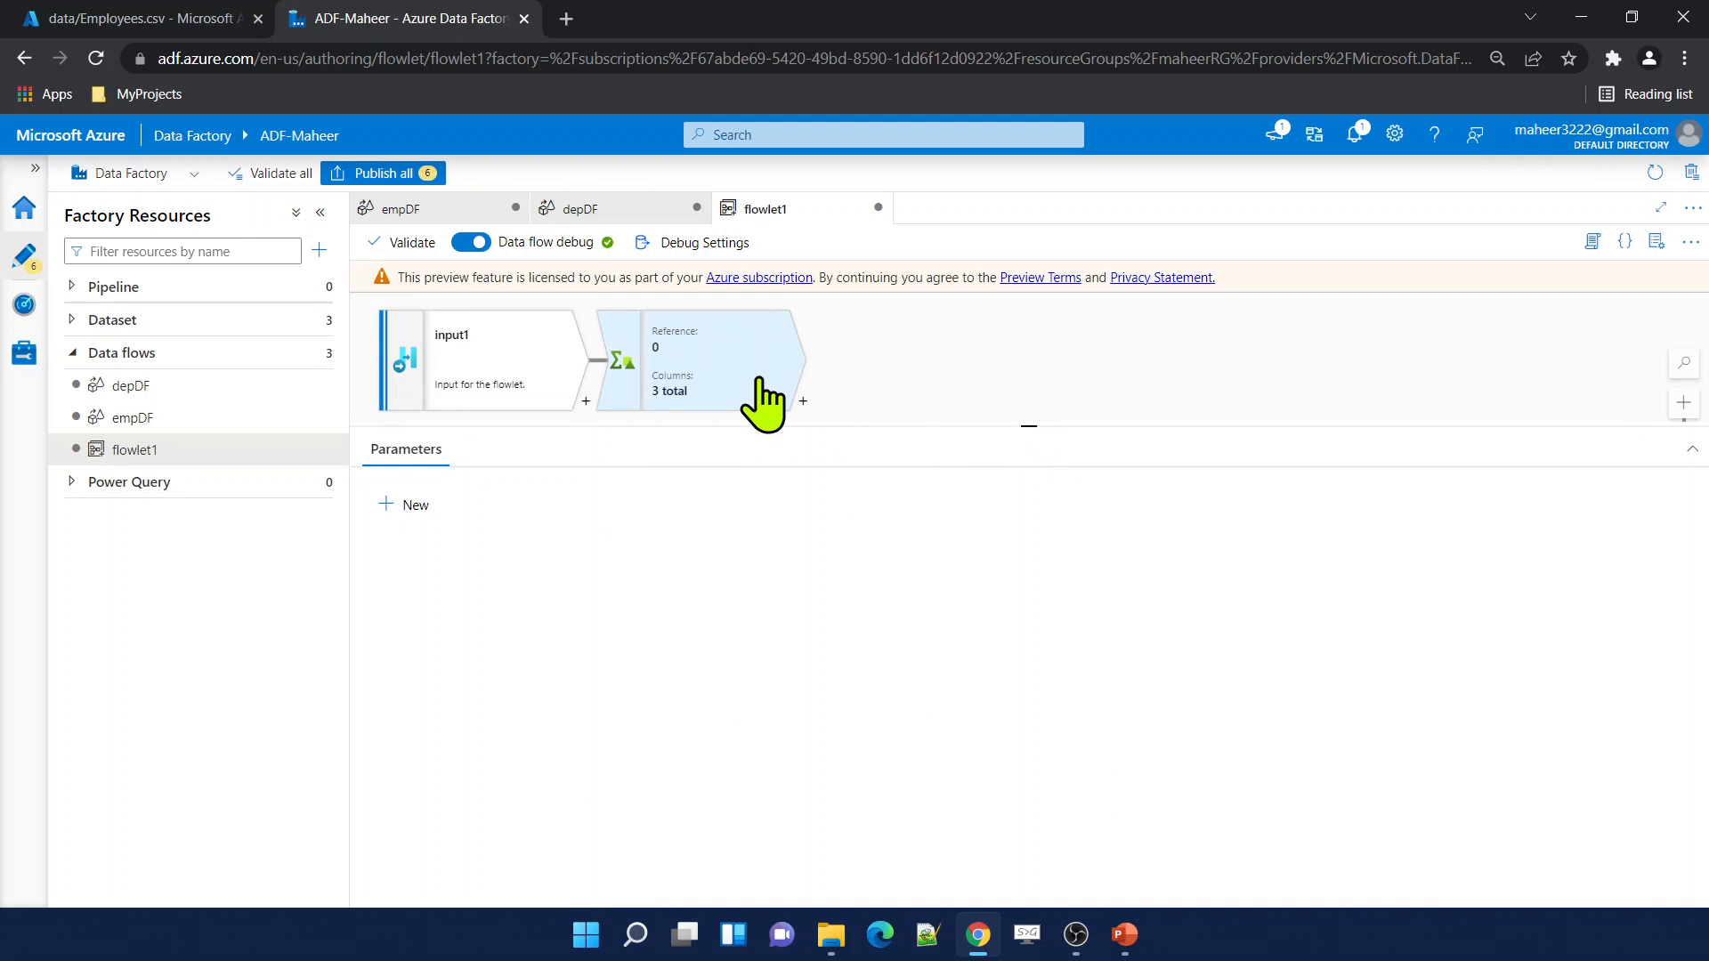
pyautogui.moveTo(1024, 428); pyautogui.dragTo(1026, 351)
pyautogui.click(681, 727)
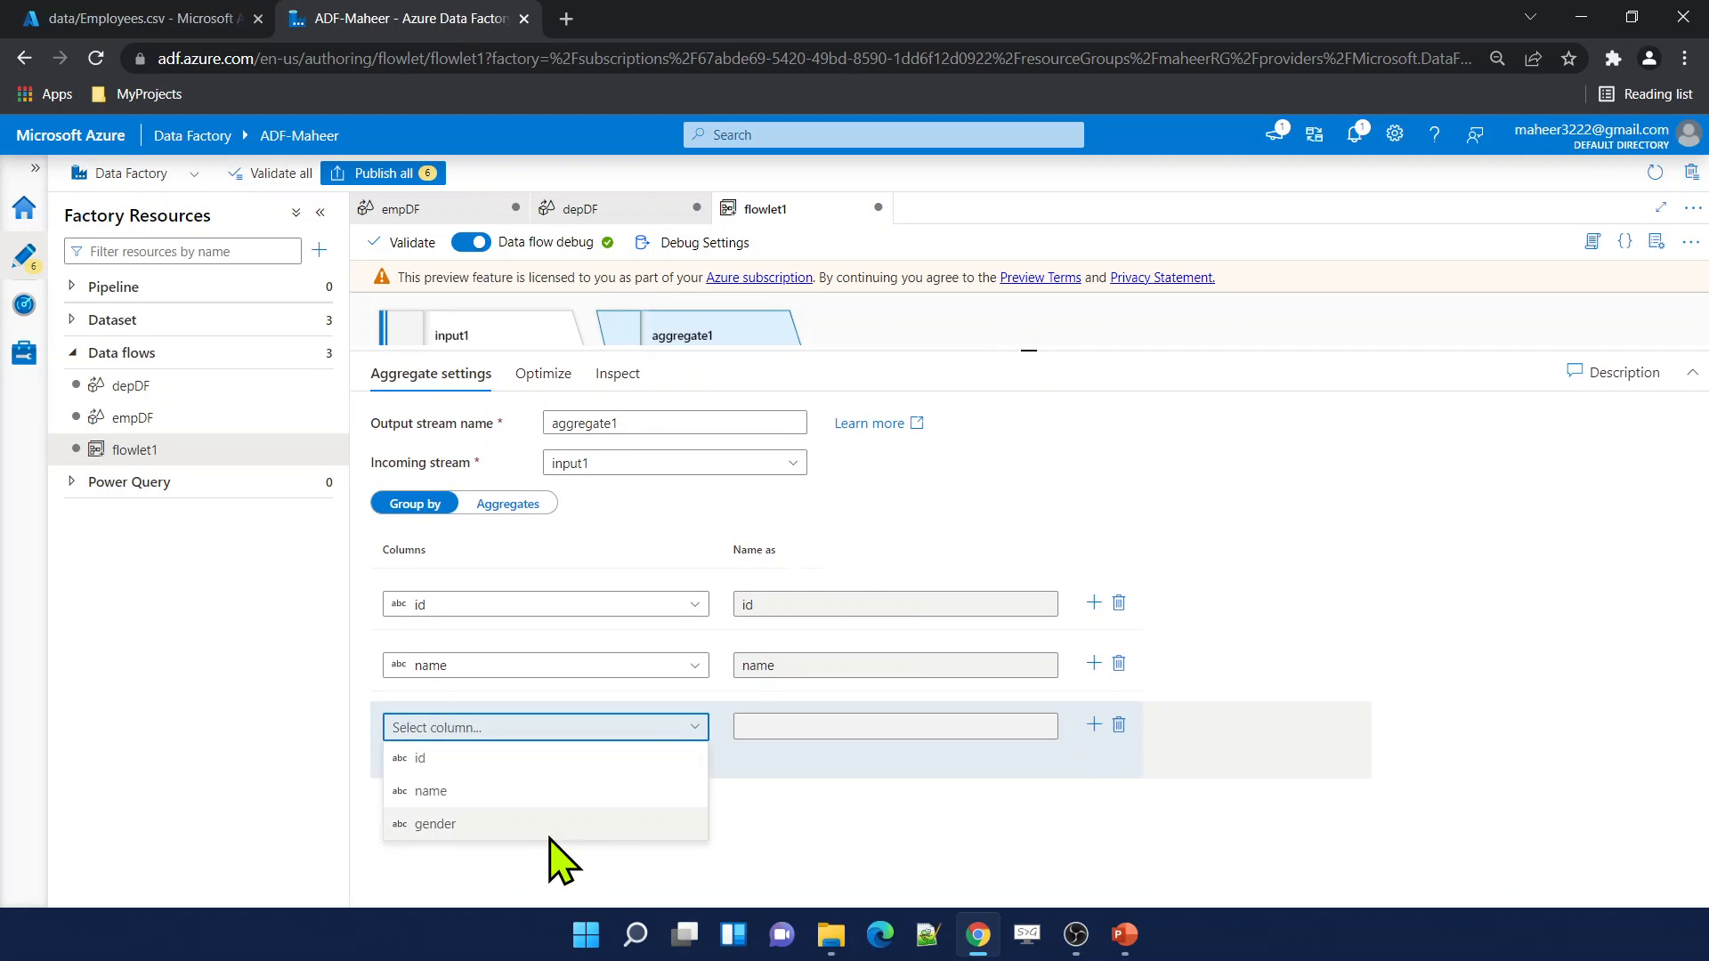
pyautogui.click(549, 836)
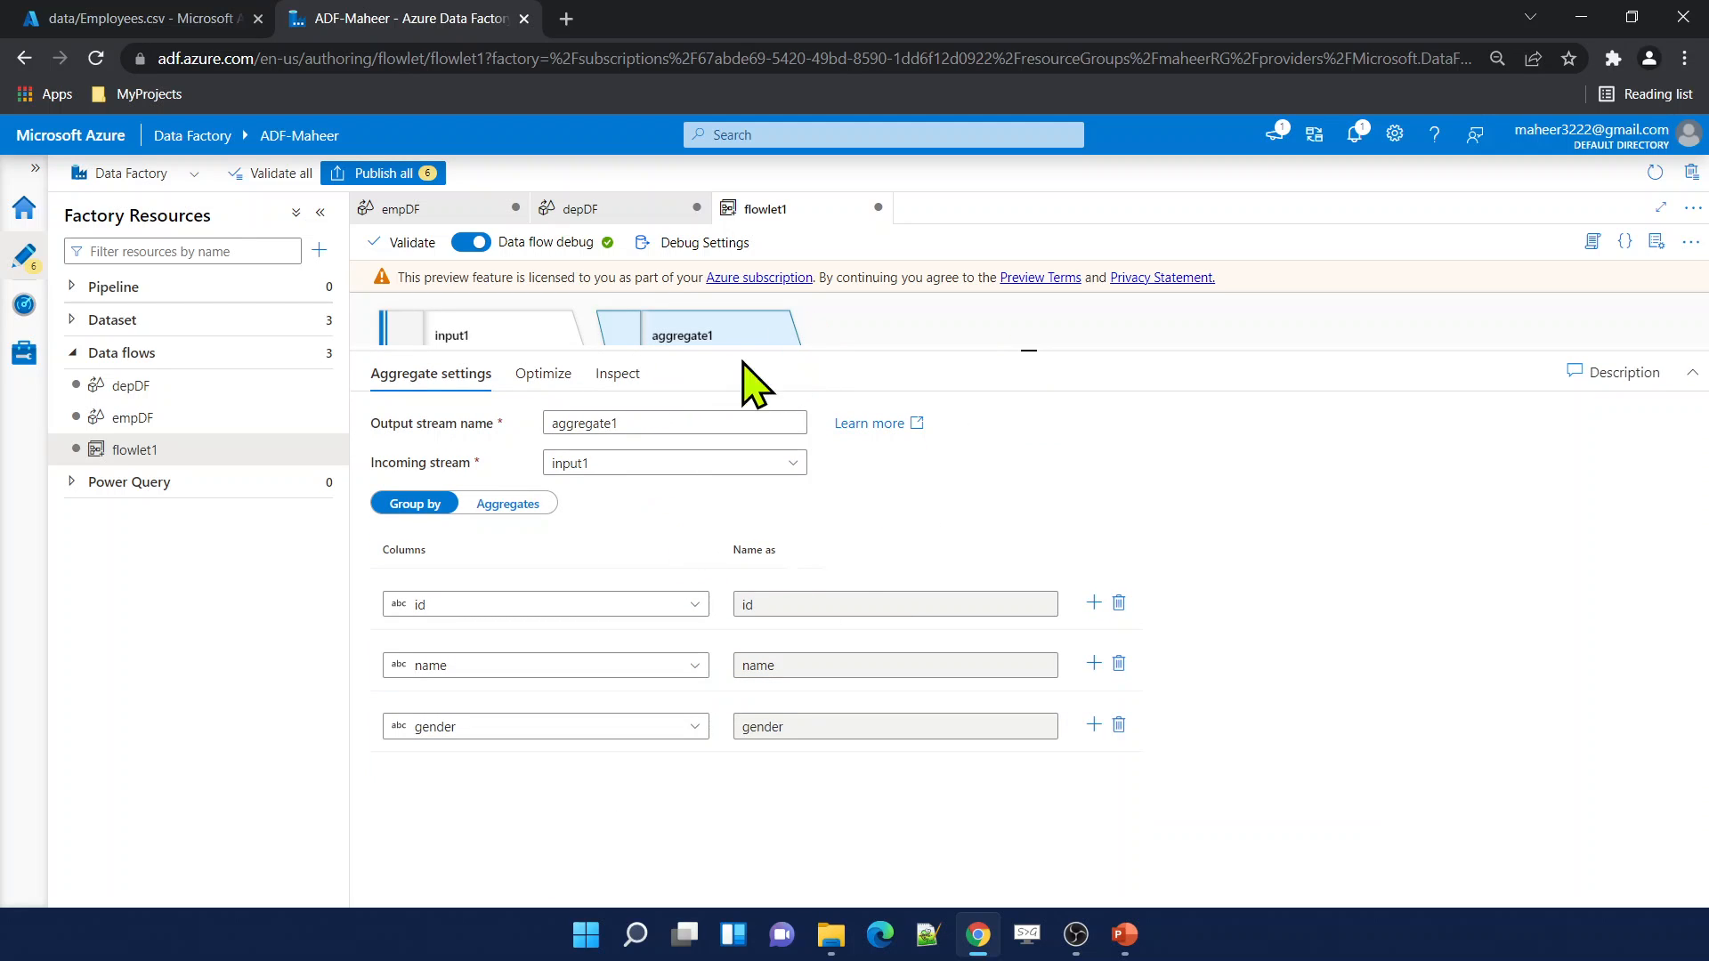
# Add an aggregate column named count to aggregate1 with the expression count(), and save the expression.
pyautogui.moveTo(789, 350); pyautogui.dragTo(793, 431)
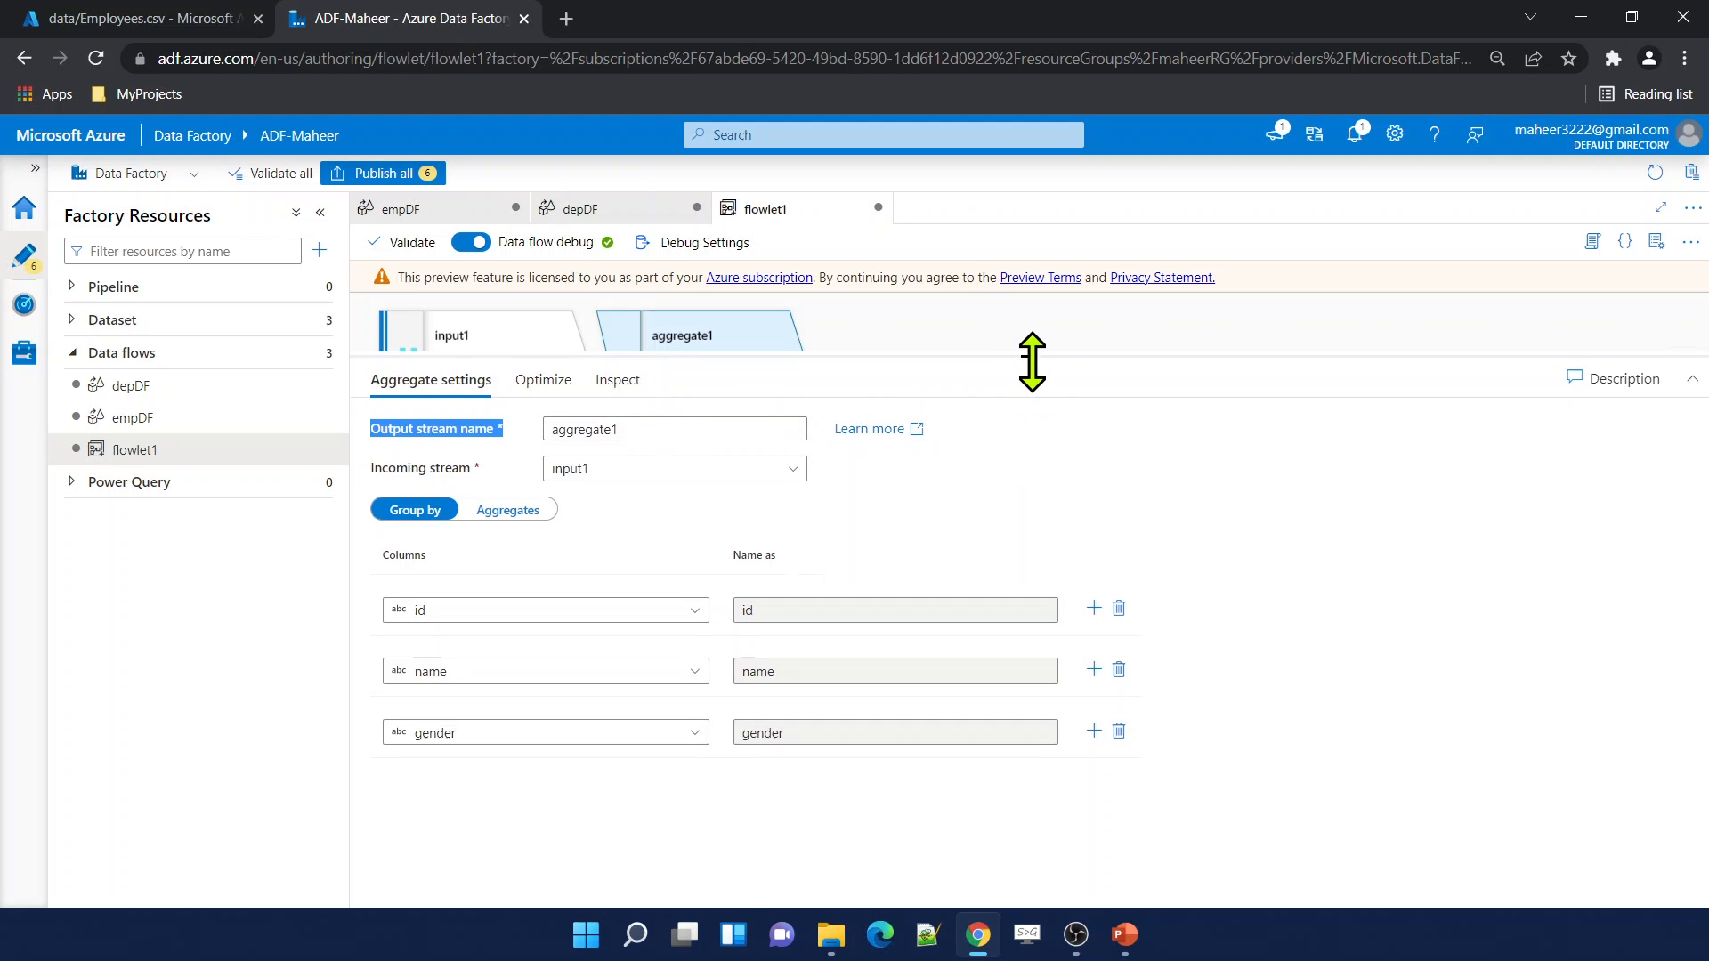
pyautogui.moveTo(1029, 356); pyautogui.dragTo(1041, 430)
pyautogui.click(1041, 442)
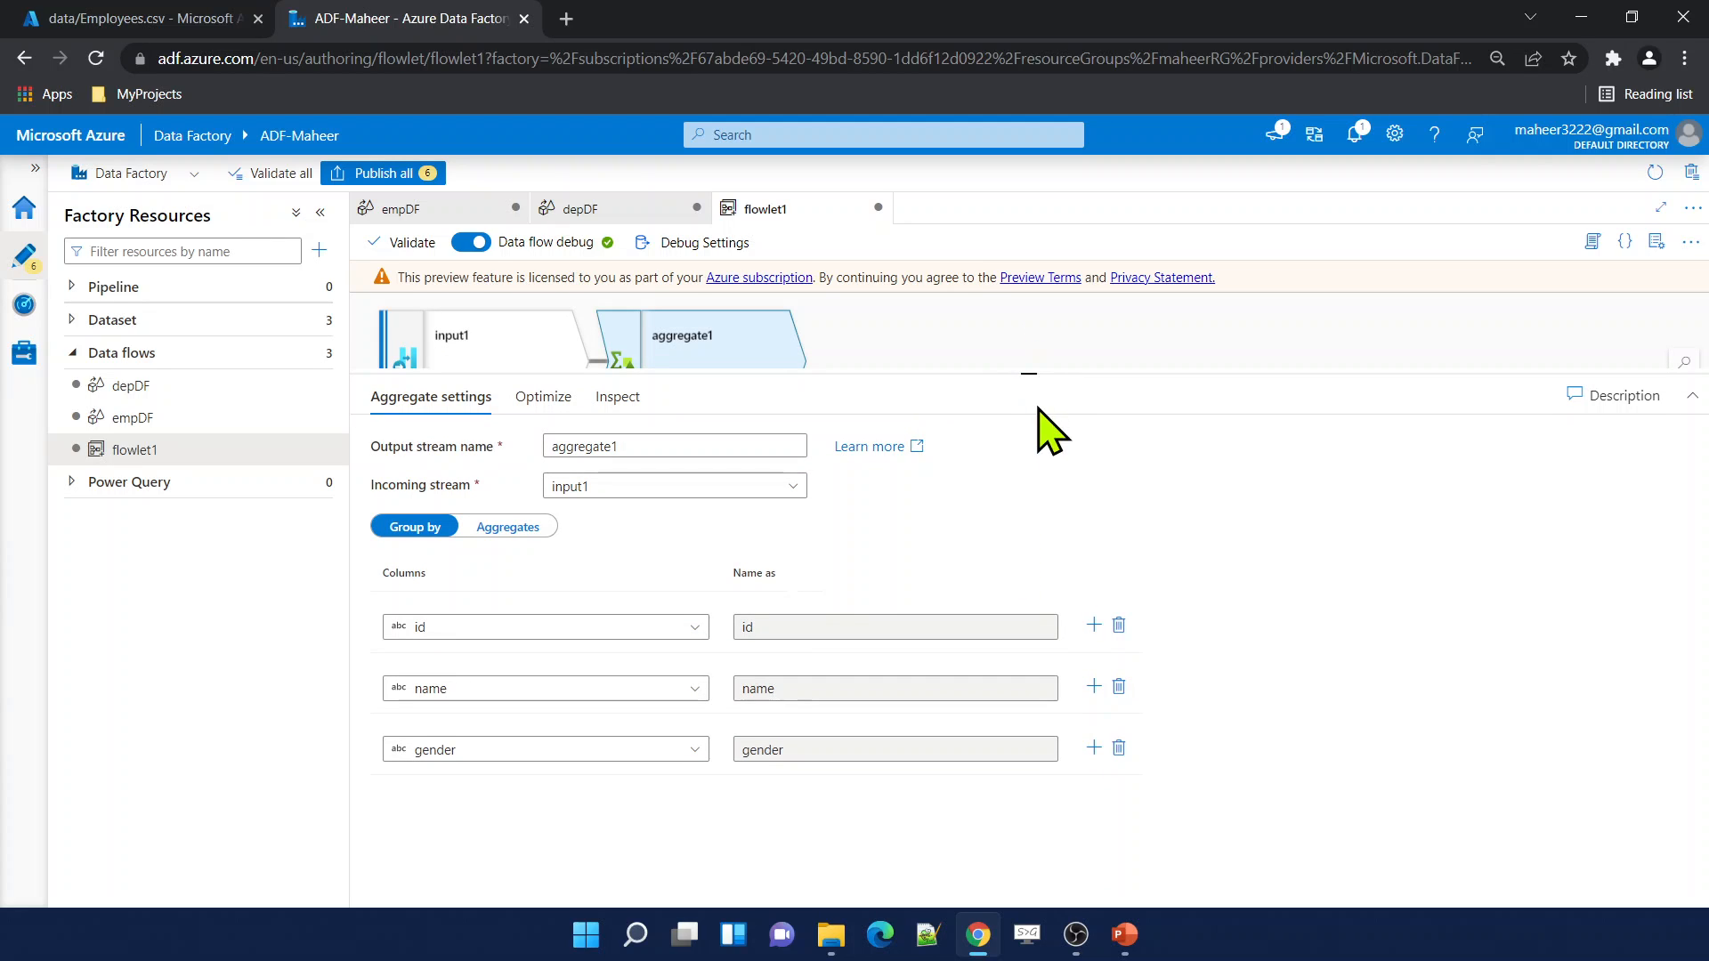
pyautogui.moveTo(1037, 393); pyautogui.dragTo(1038, 470)
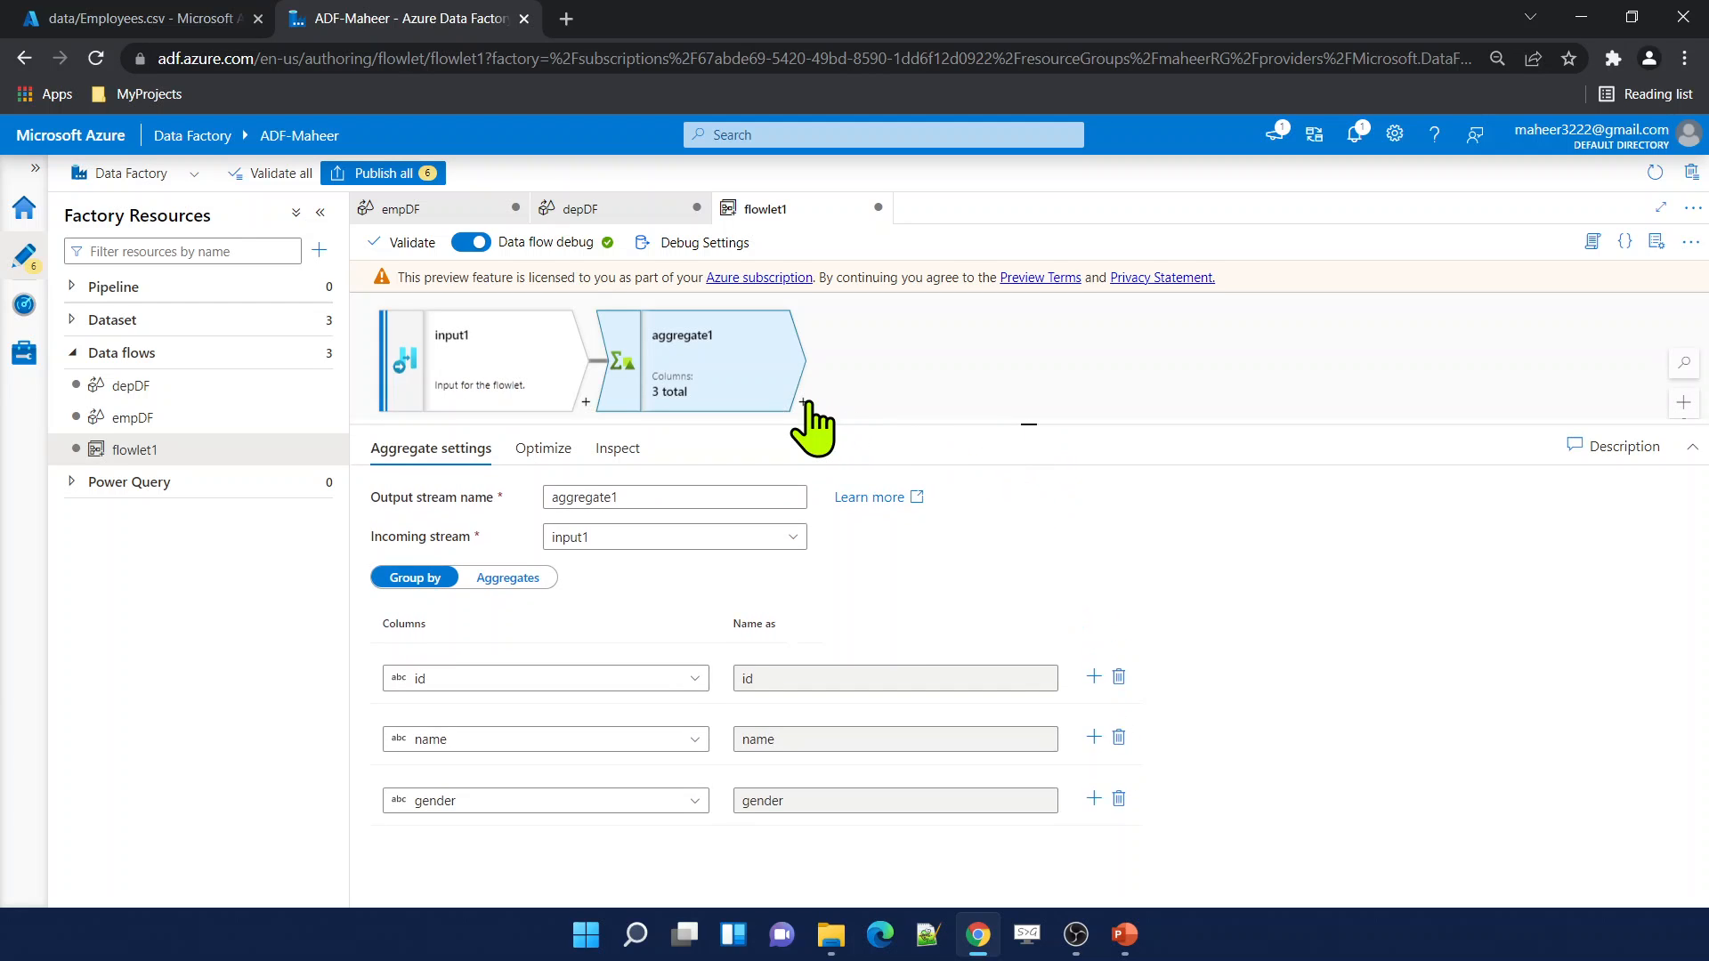
pyautogui.click(504, 577)
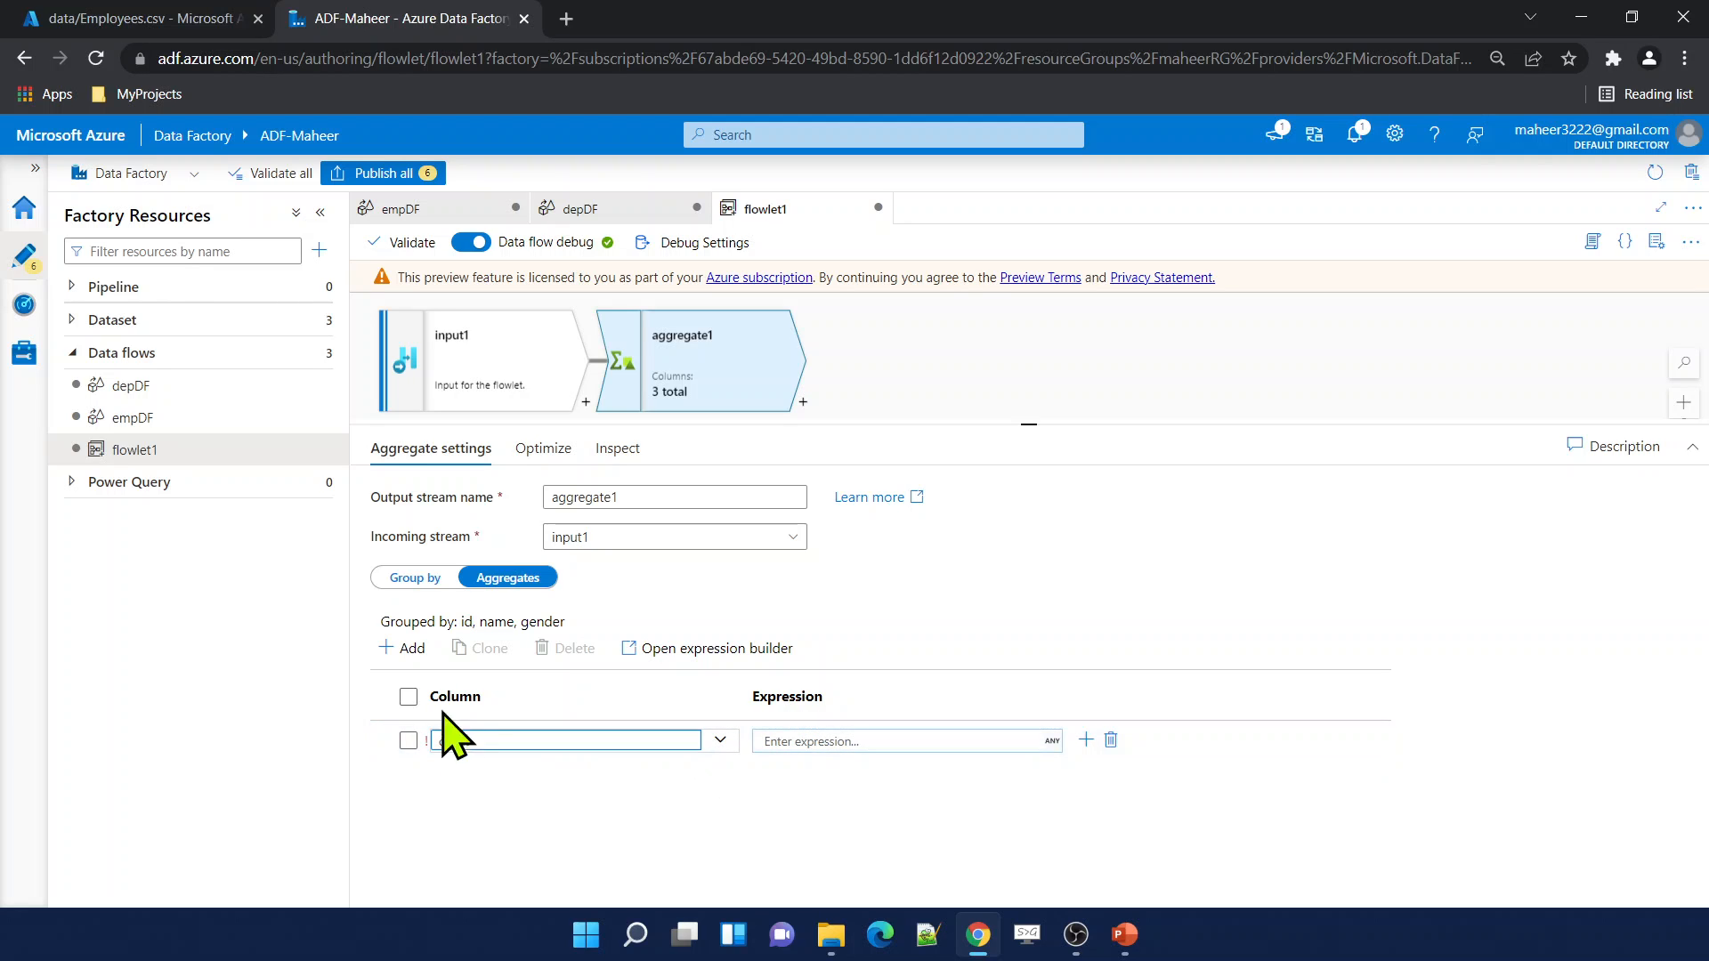
pyautogui.click(703, 652)
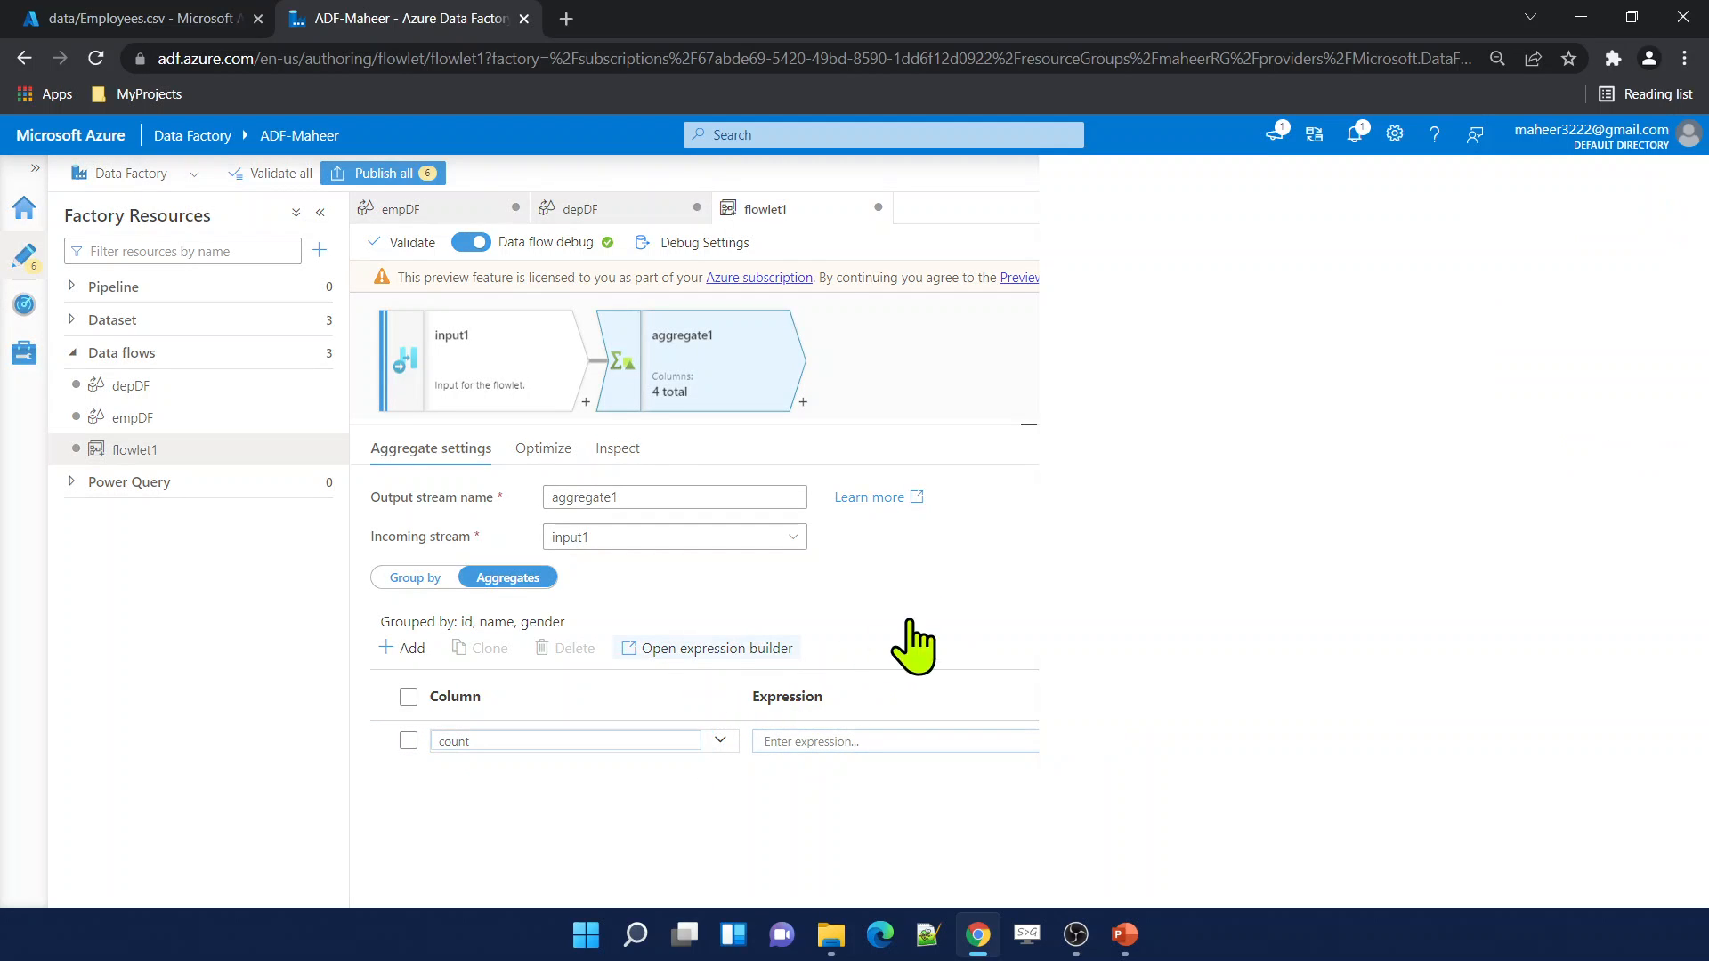
pyautogui.write('c')
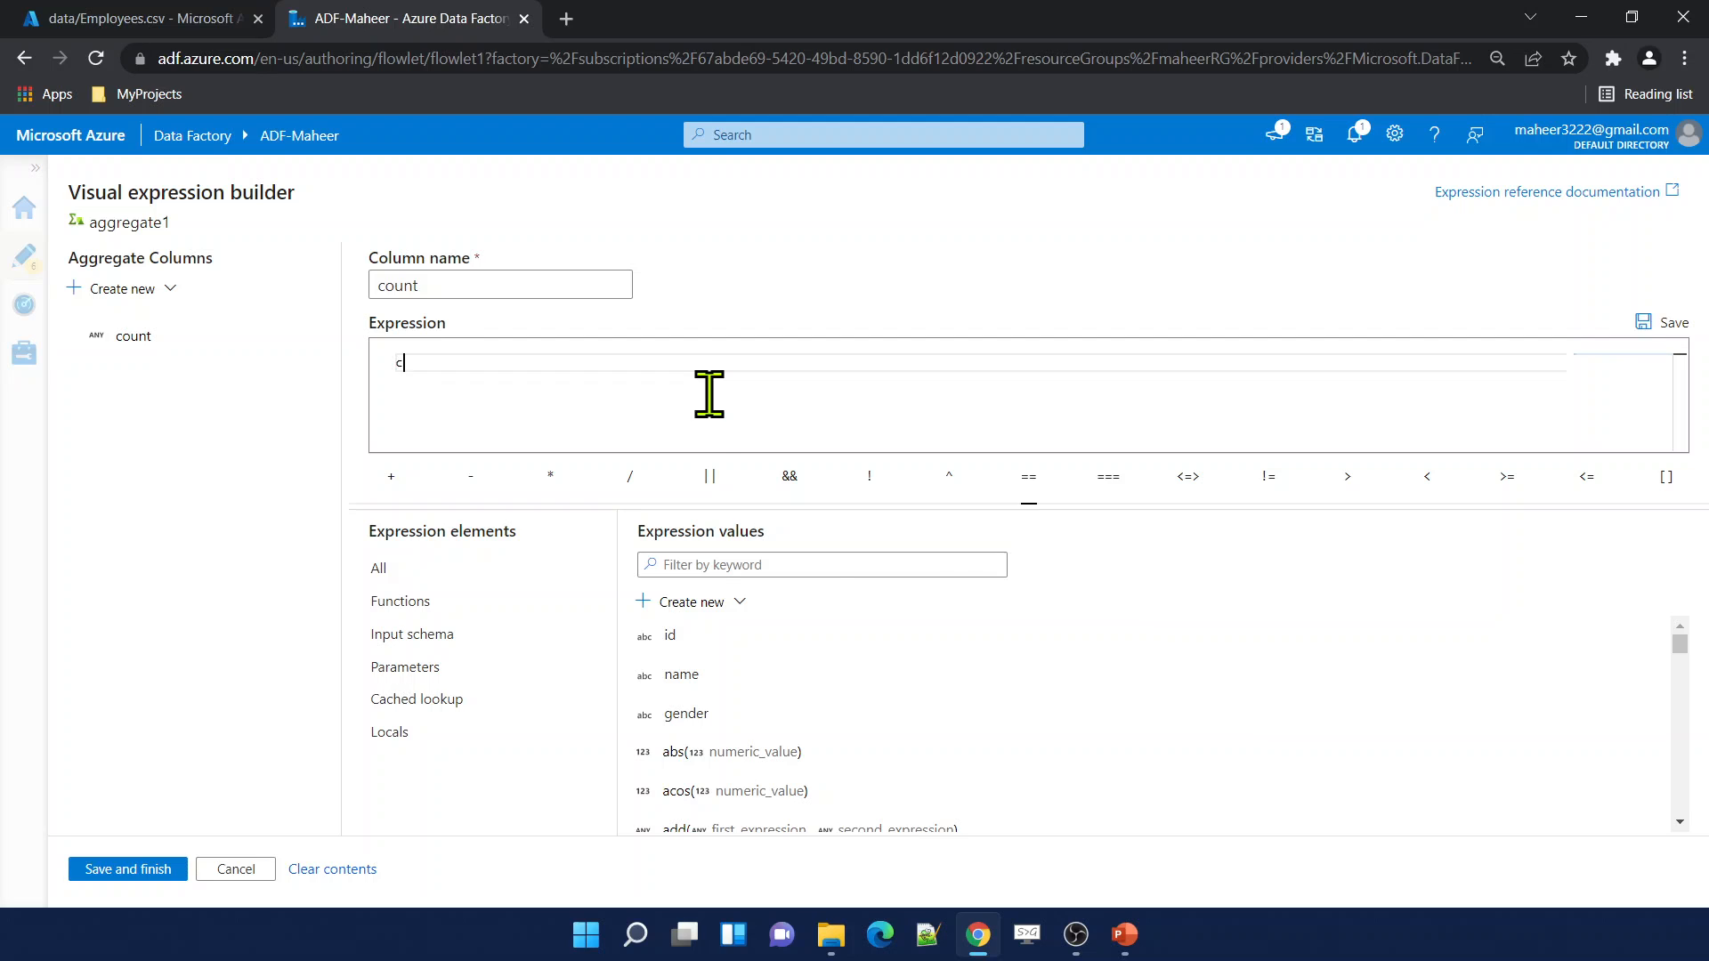
pyautogui.write('ount')
pyautogui.press('Return')
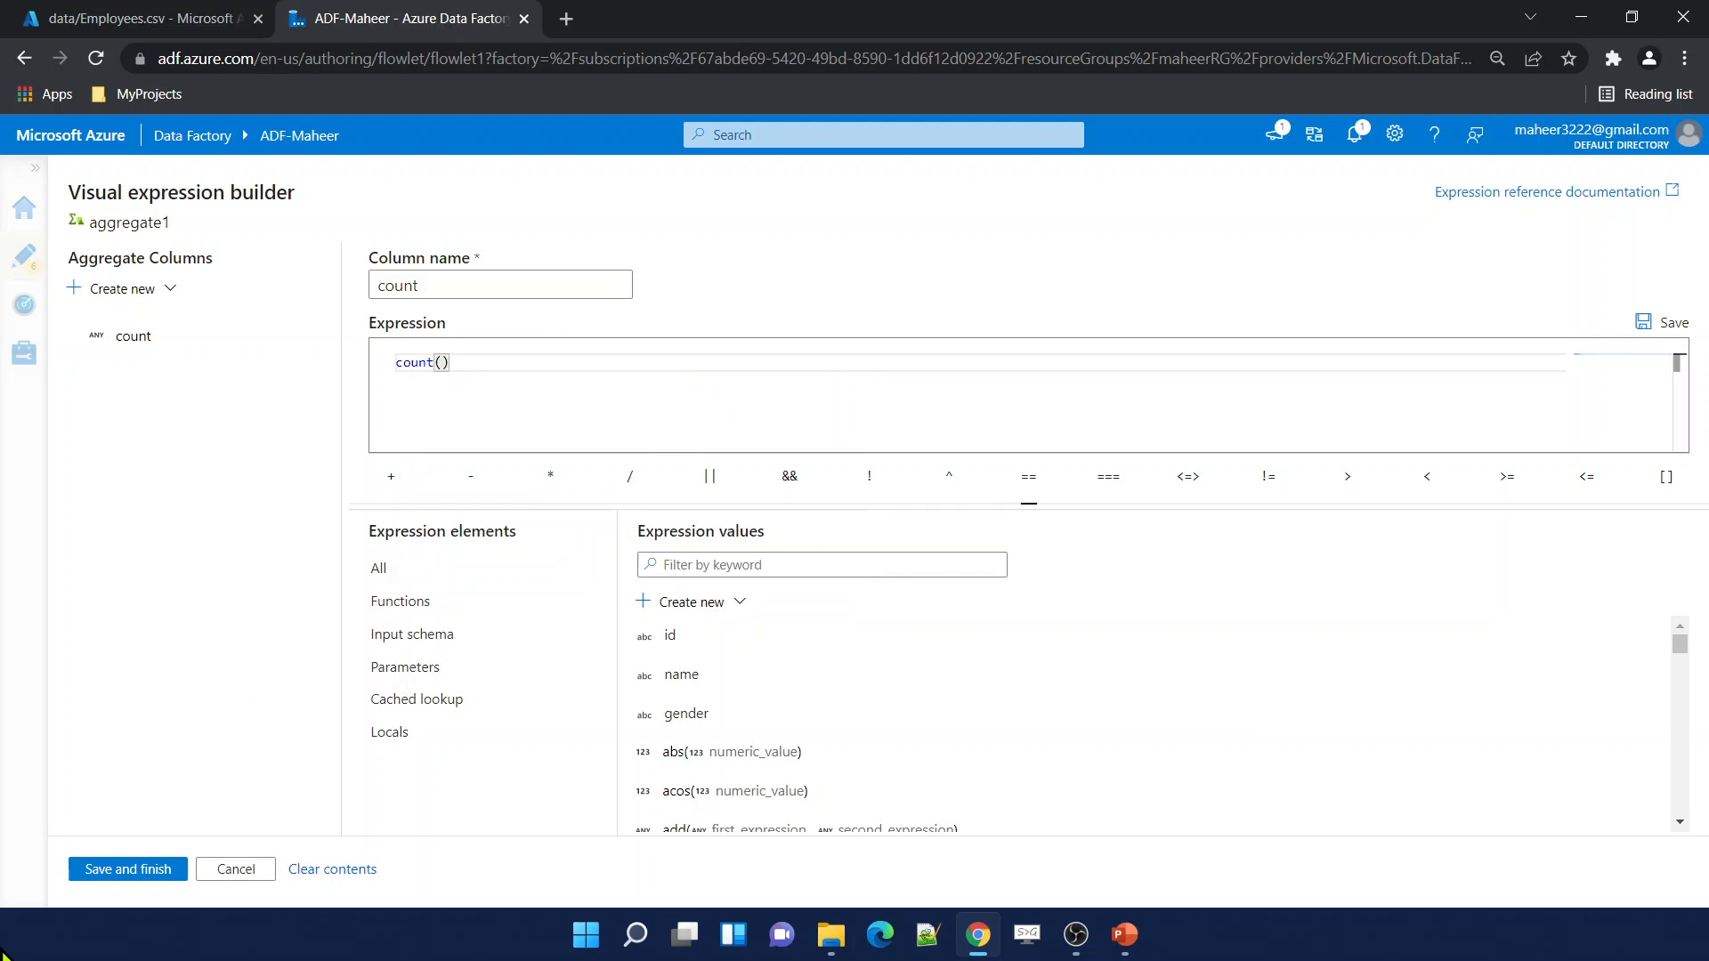
pyautogui.press('super+space')
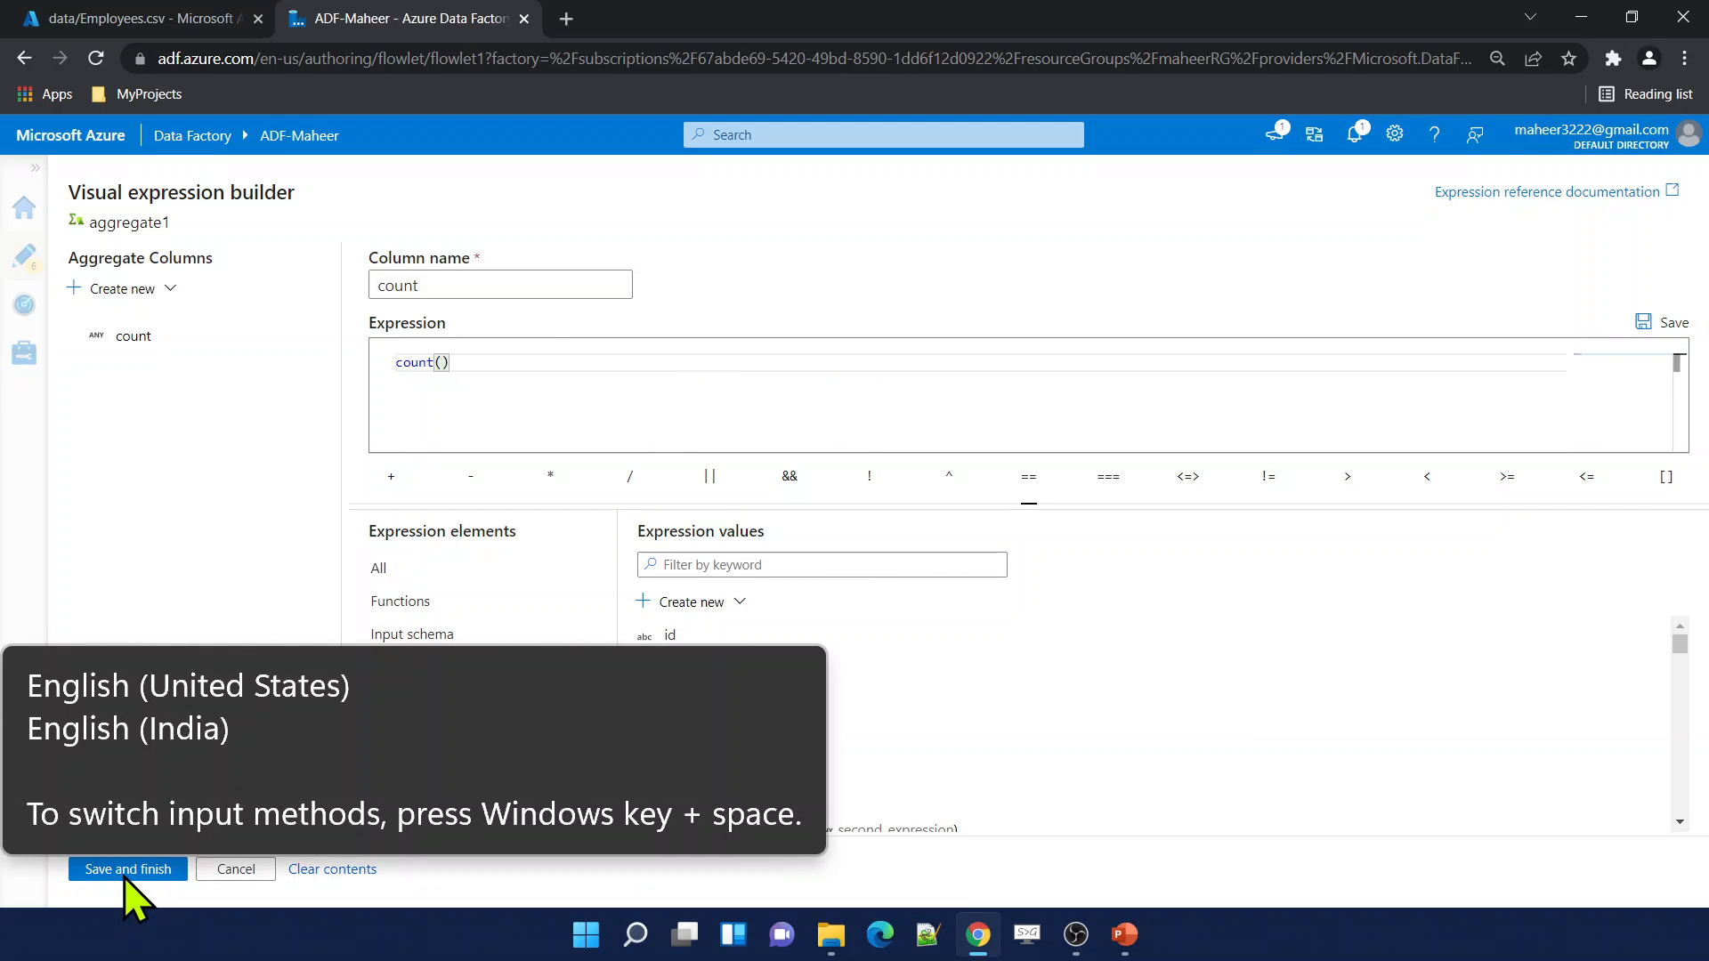
pyautogui.click(132, 870)
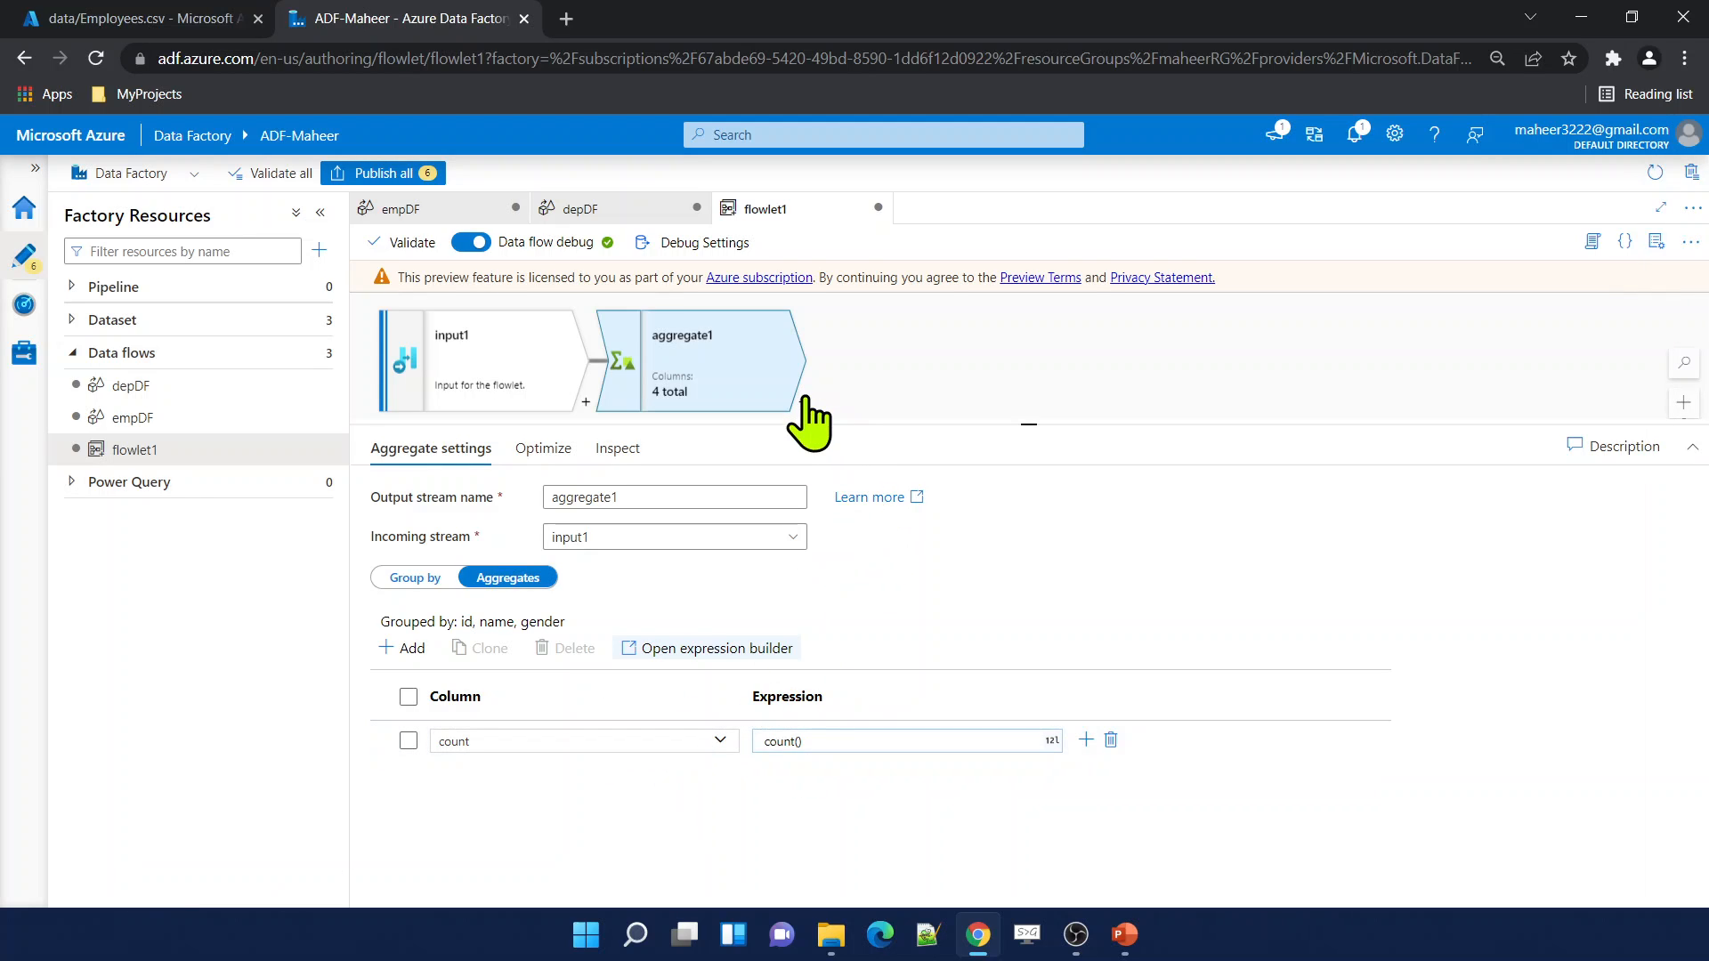
# Add a Select transformation after aggregate1 and delete the count column from its mappings.
pyautogui.click(802, 402)
pyautogui.write('sele')
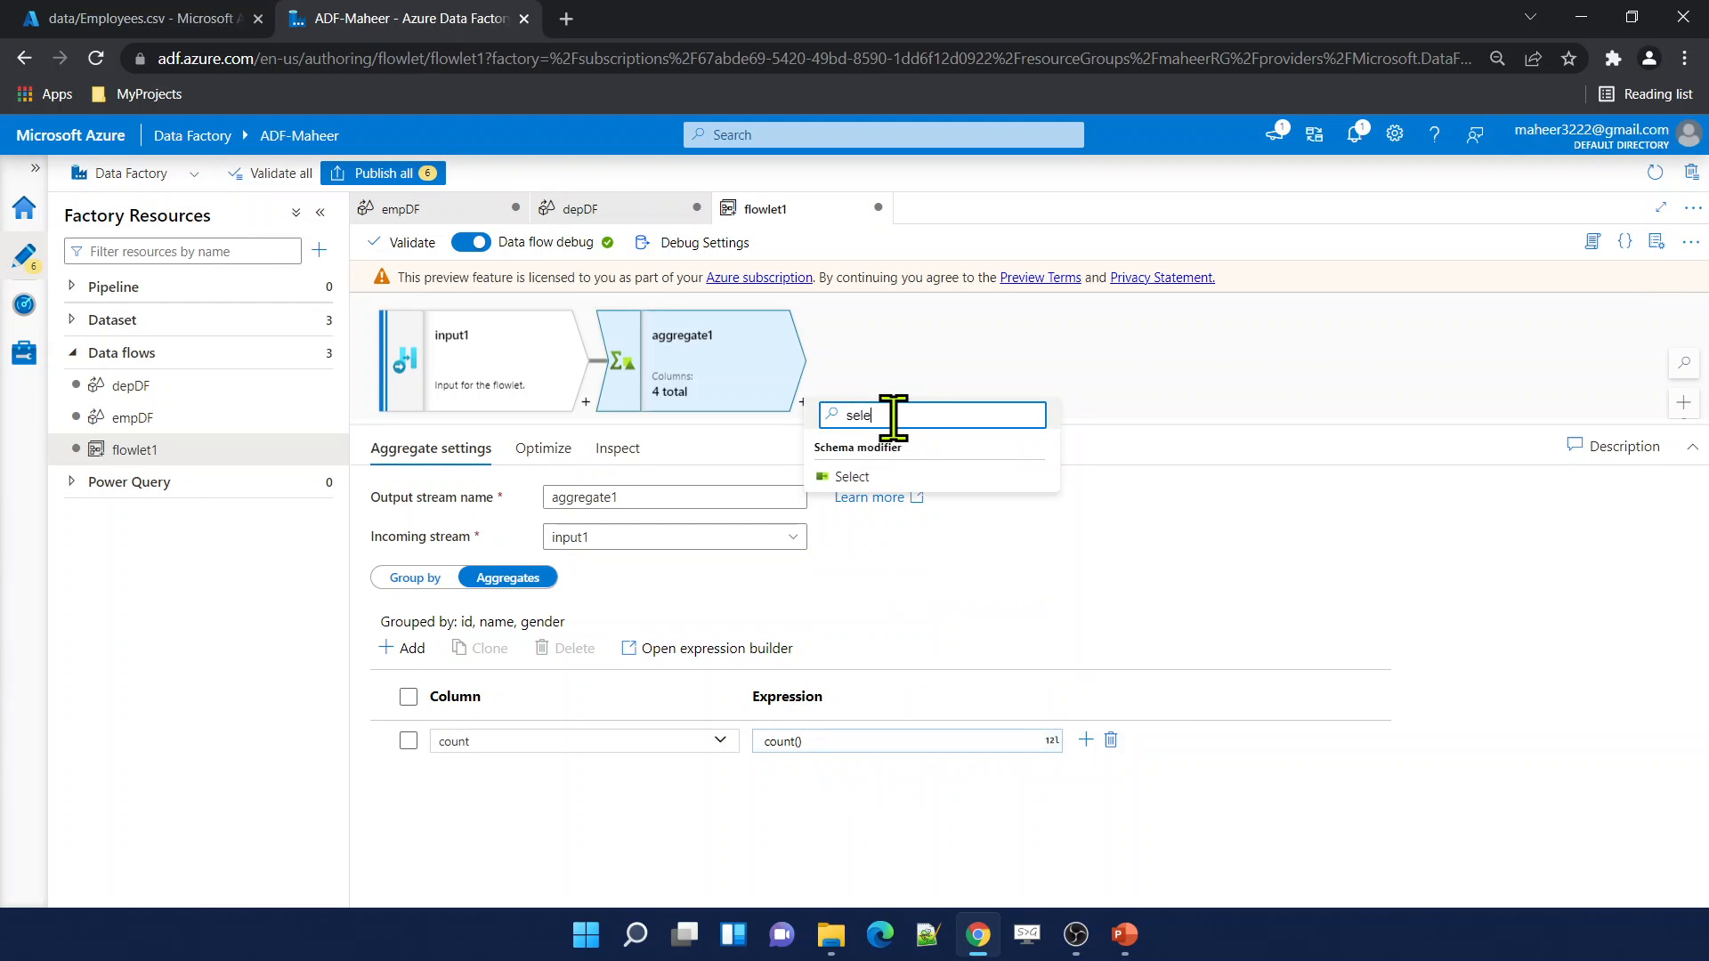
pyautogui.click(886, 478)
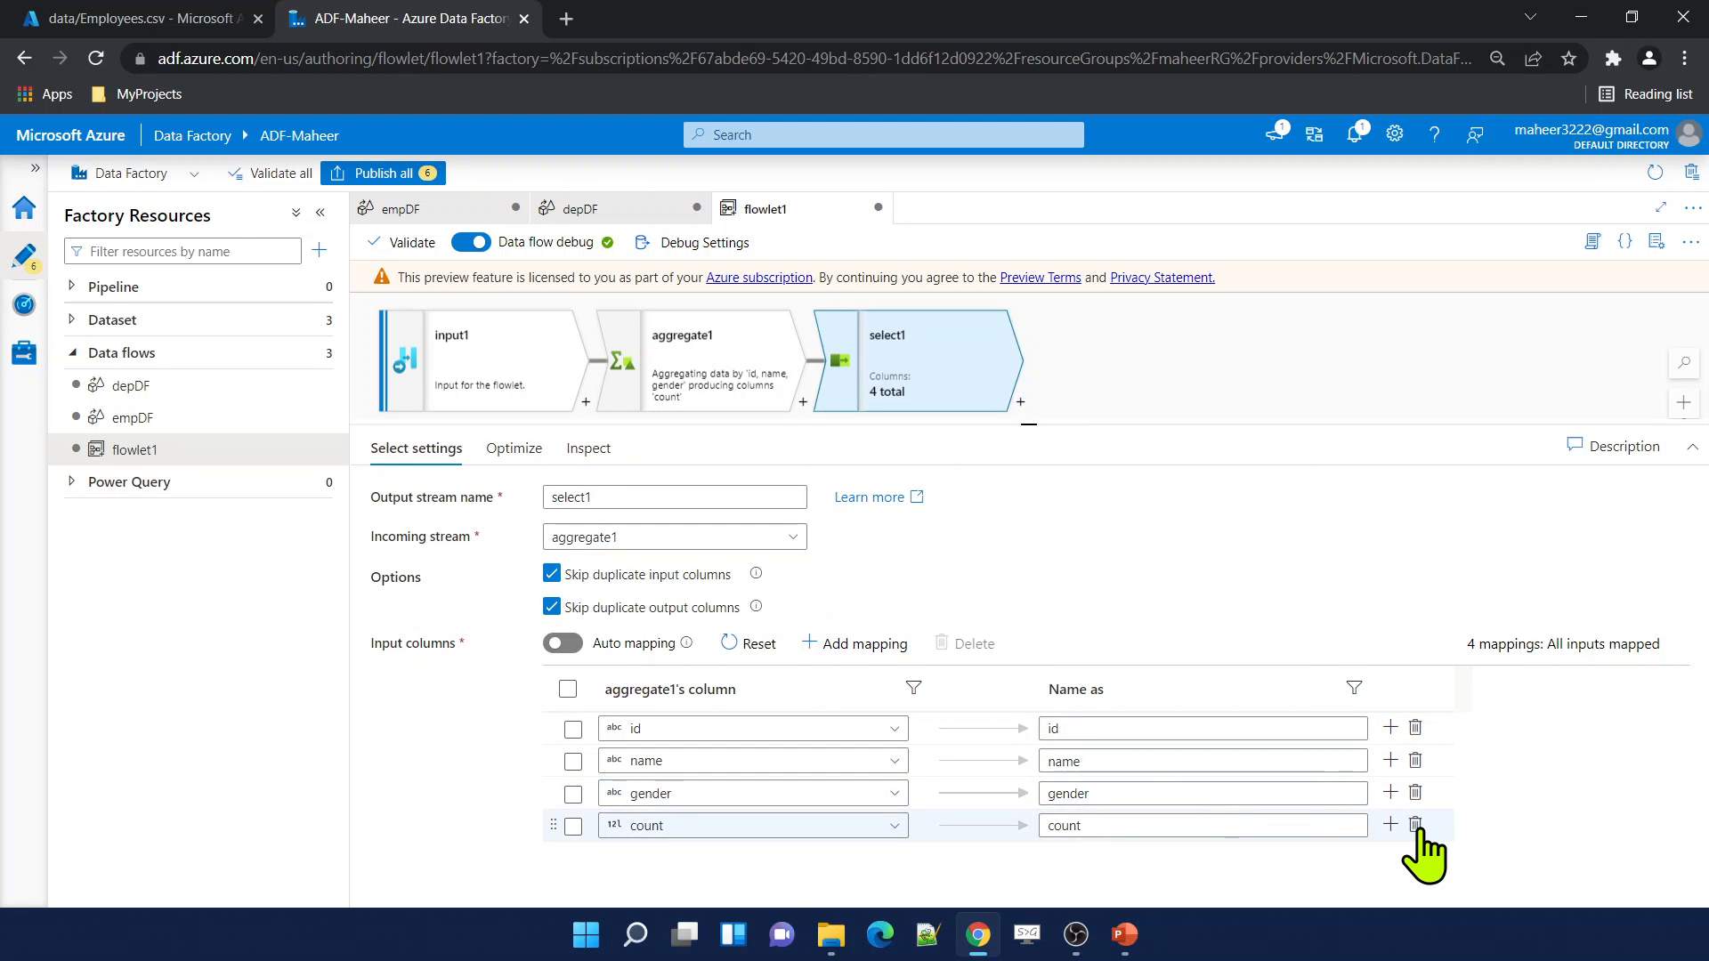
pyautogui.click(1414, 824)
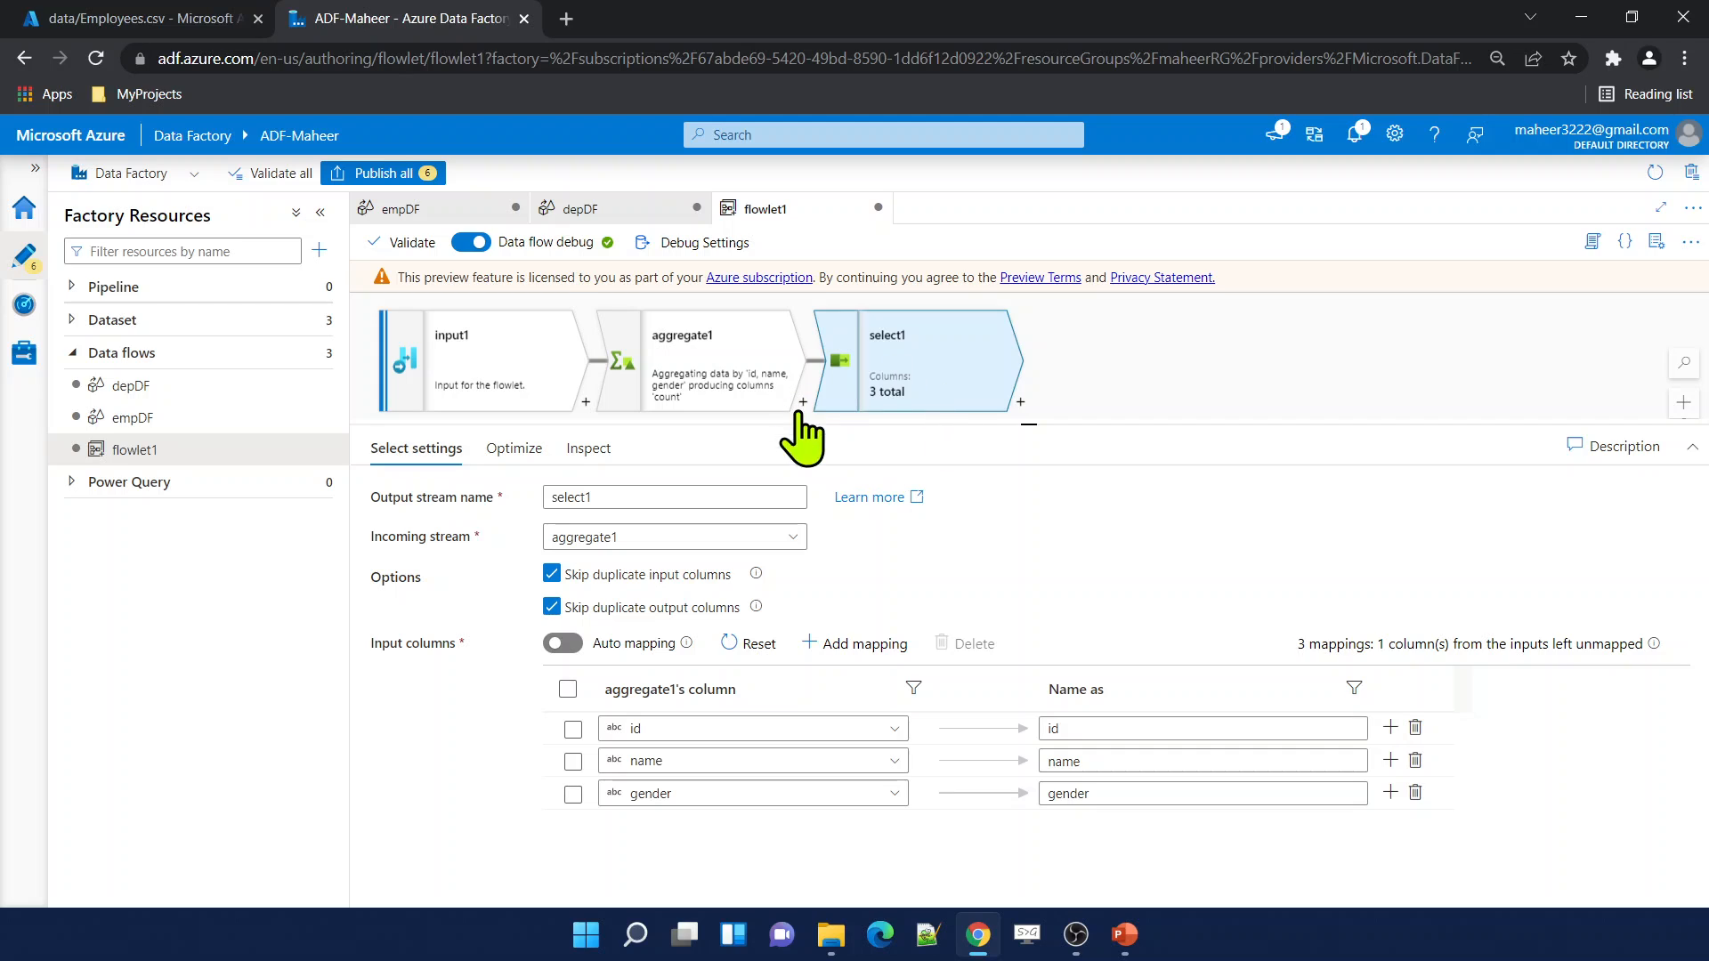
pyautogui.click(1021, 402)
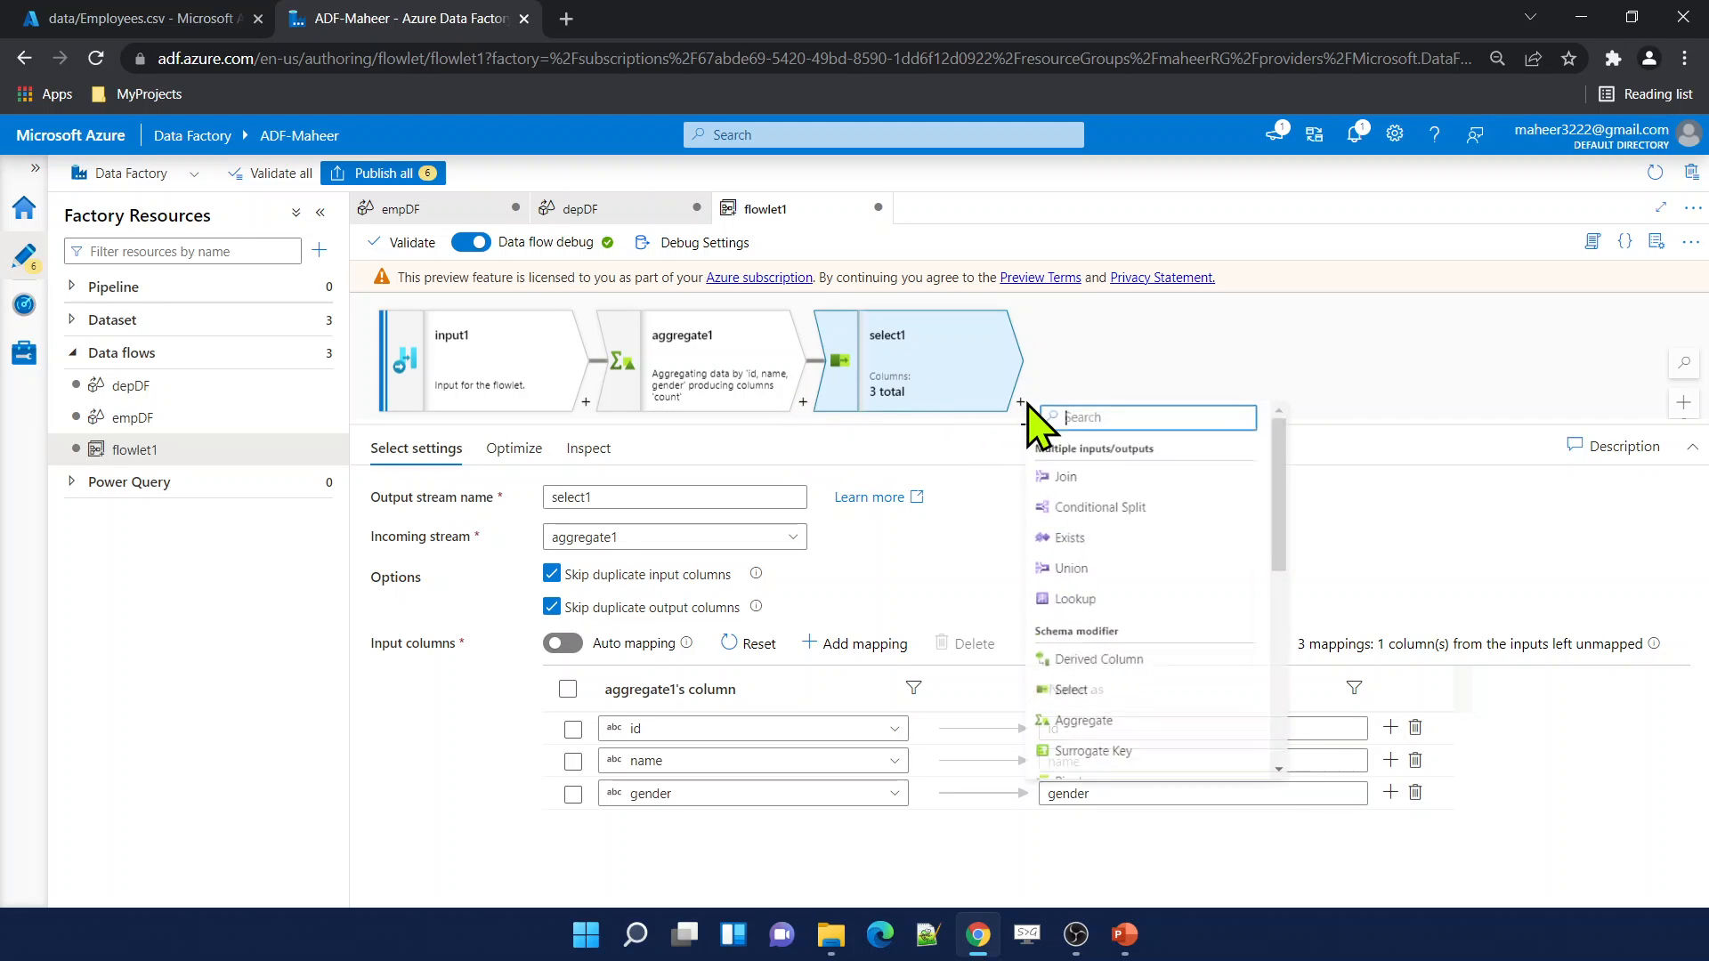
pyautogui.click(1109, 357)
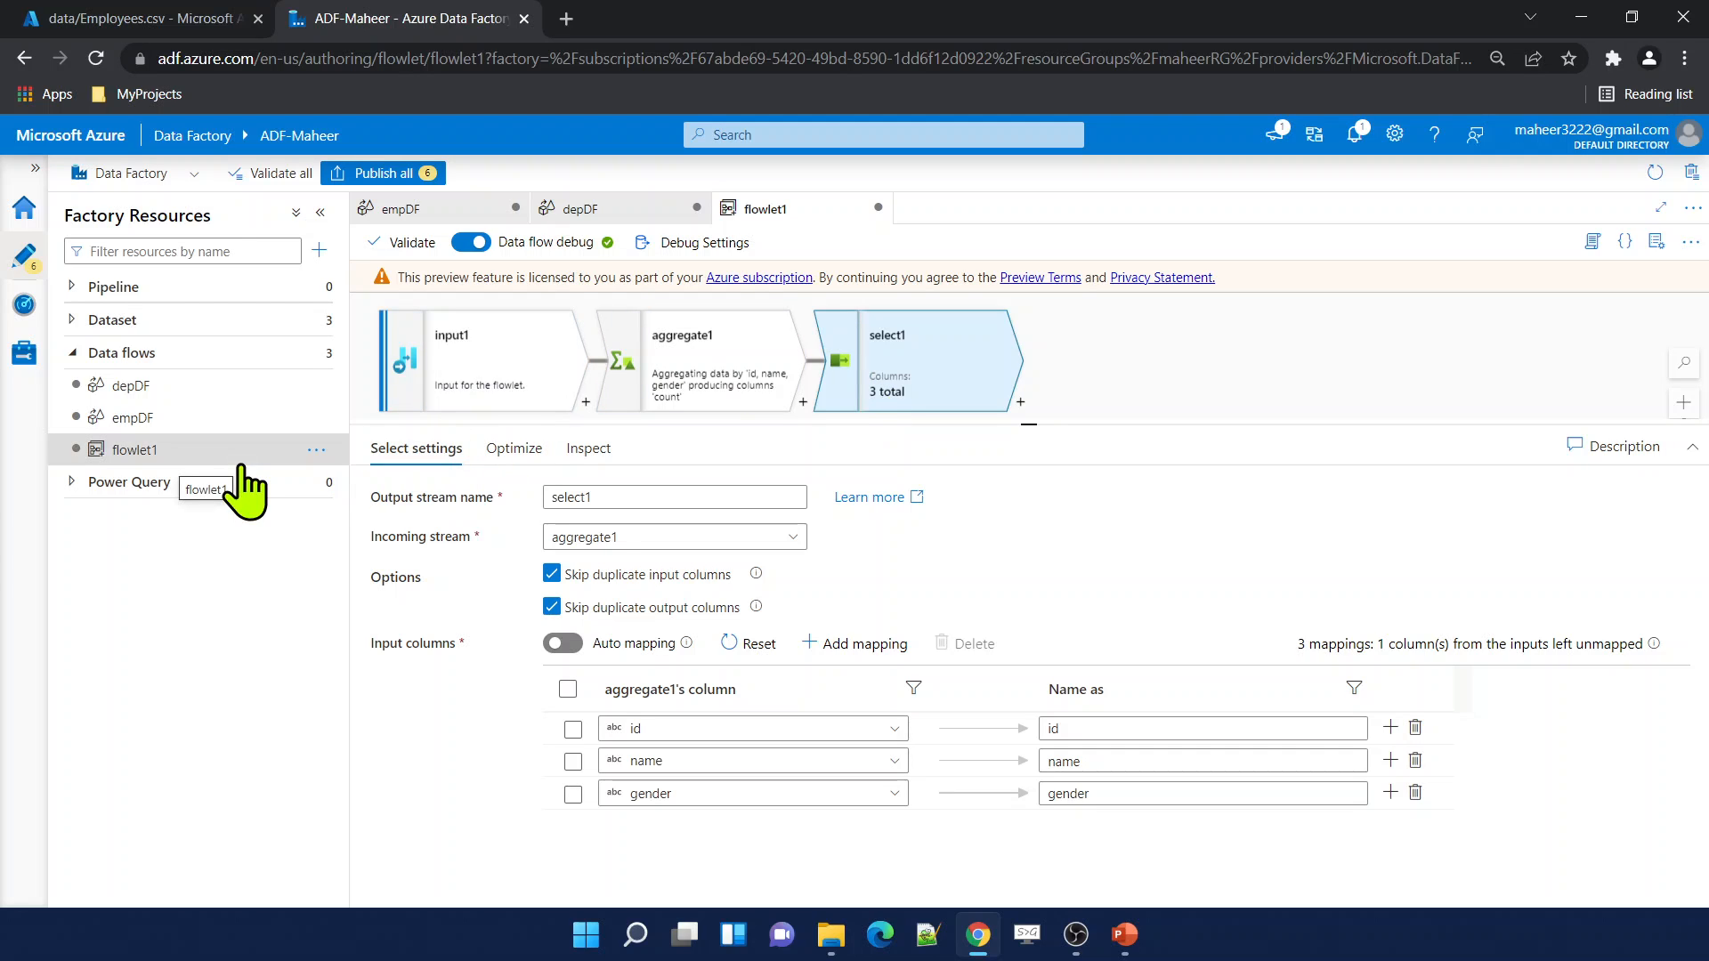
# Create a new data flow and name it empDF_fl.
pyautogui.click(313, 353)
pyautogui.click(378, 389)
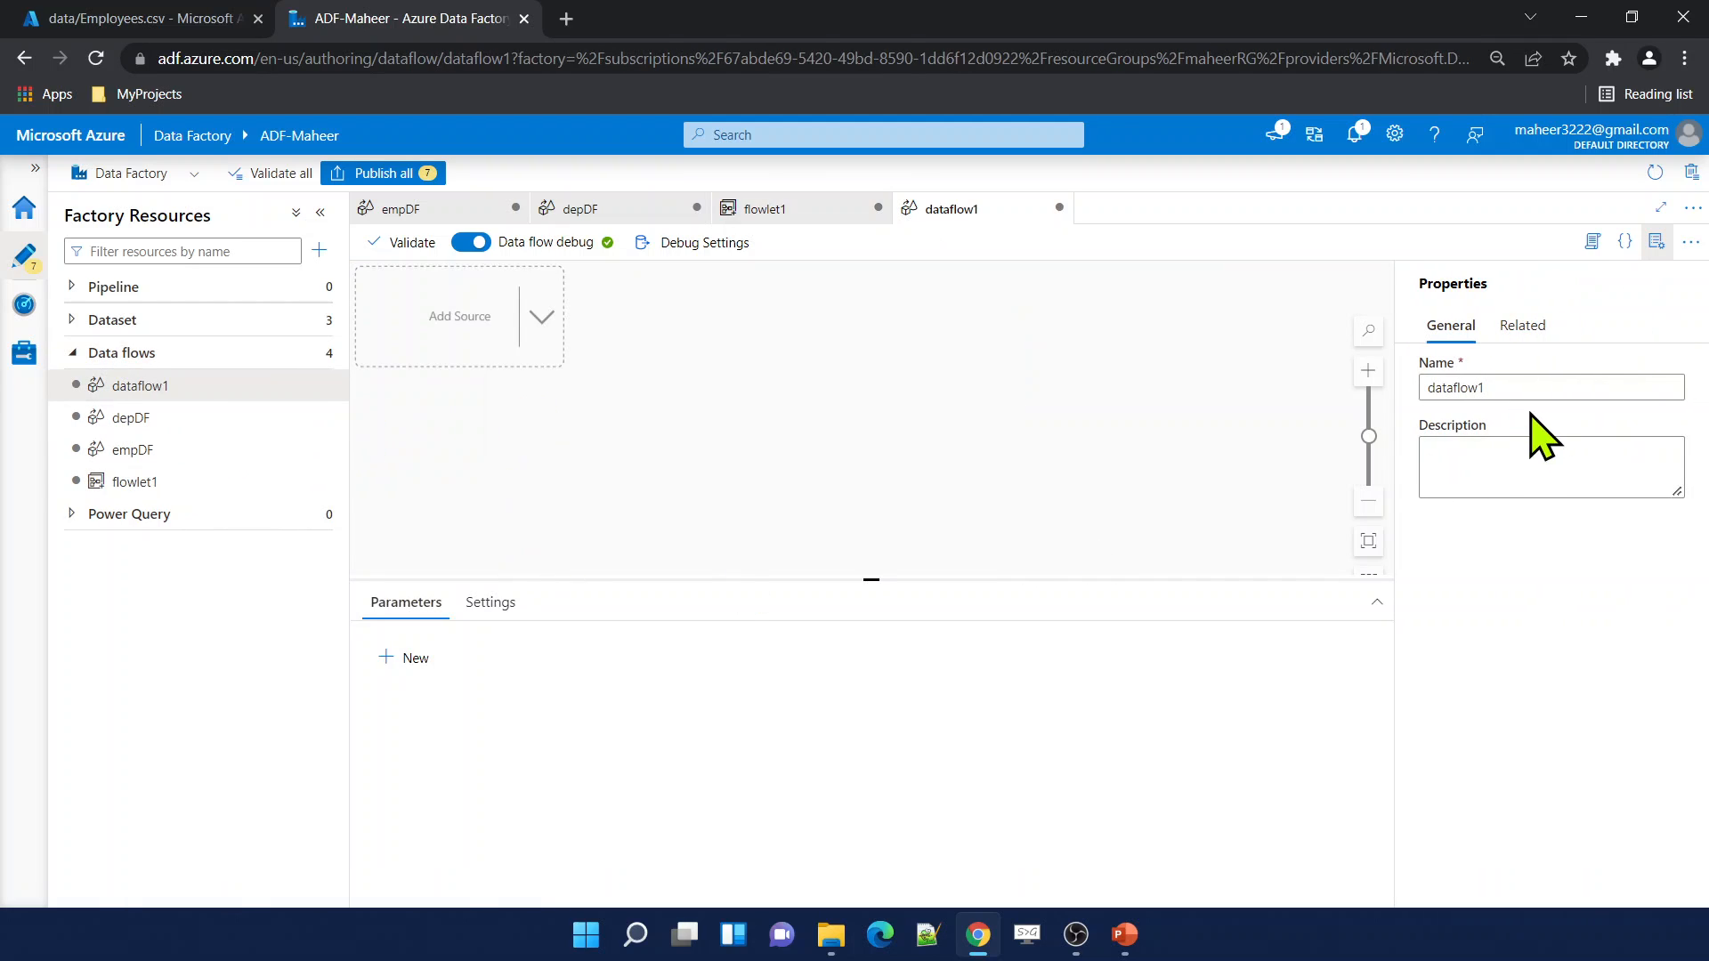
pyautogui.click(1517, 389)
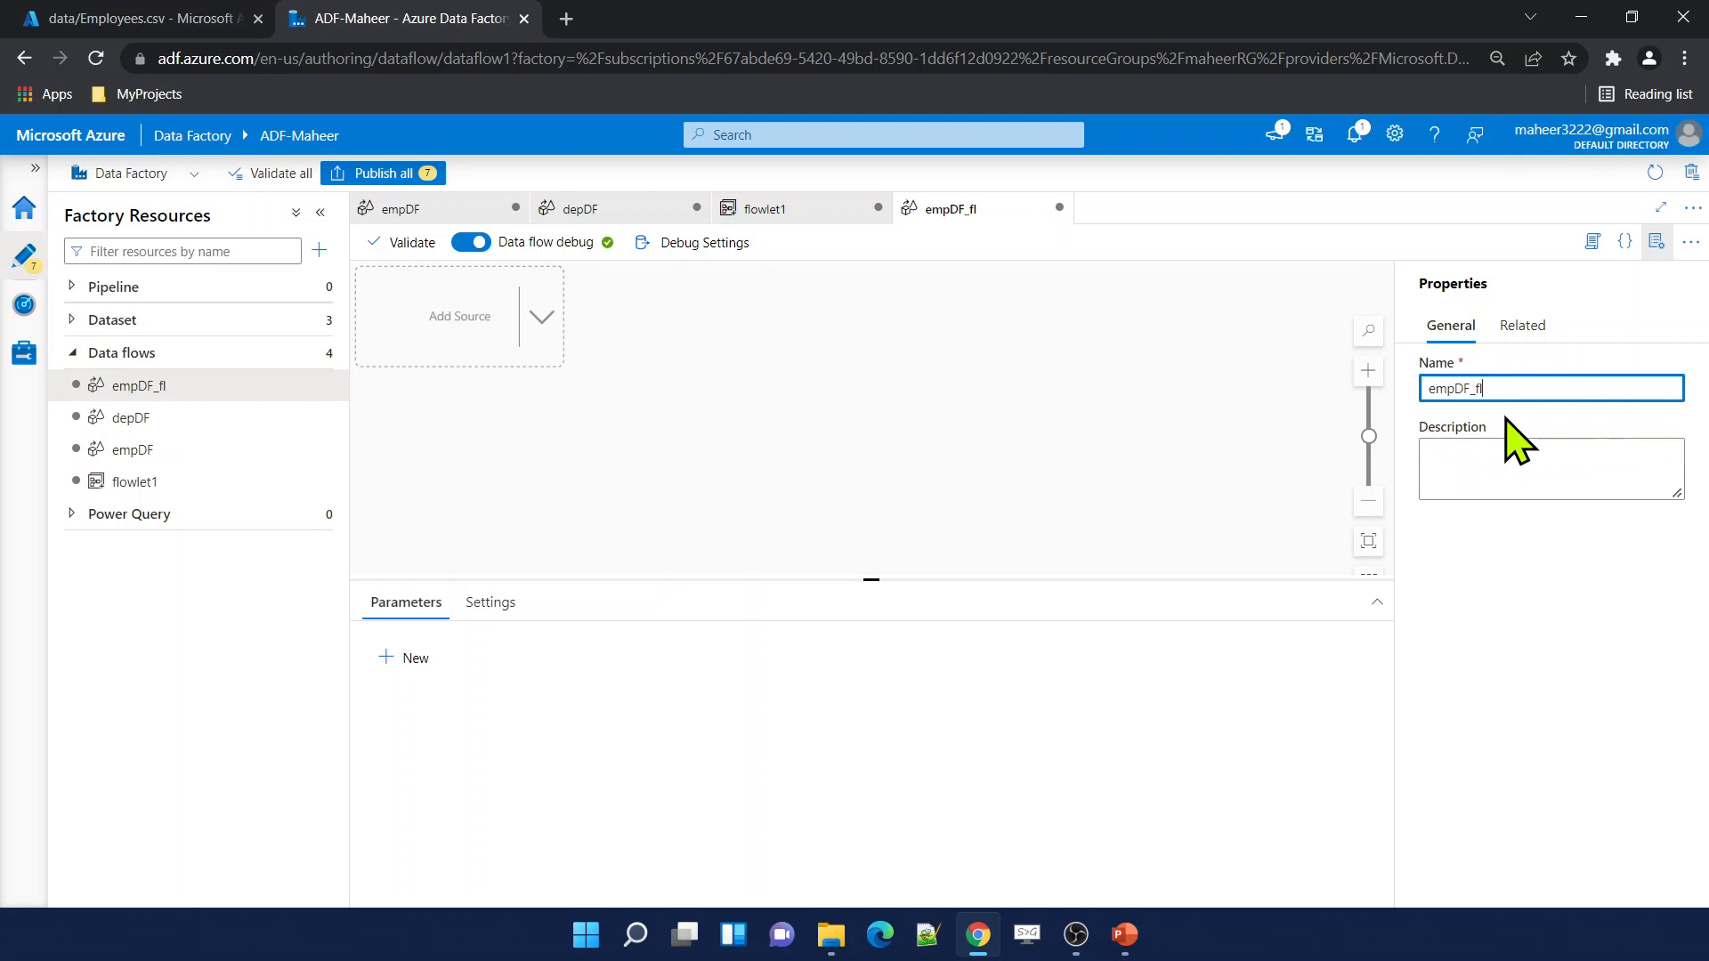
# Add a source named emp to the empDF_fl data flow, using the employees dataset.
pyautogui.click(495, 344)
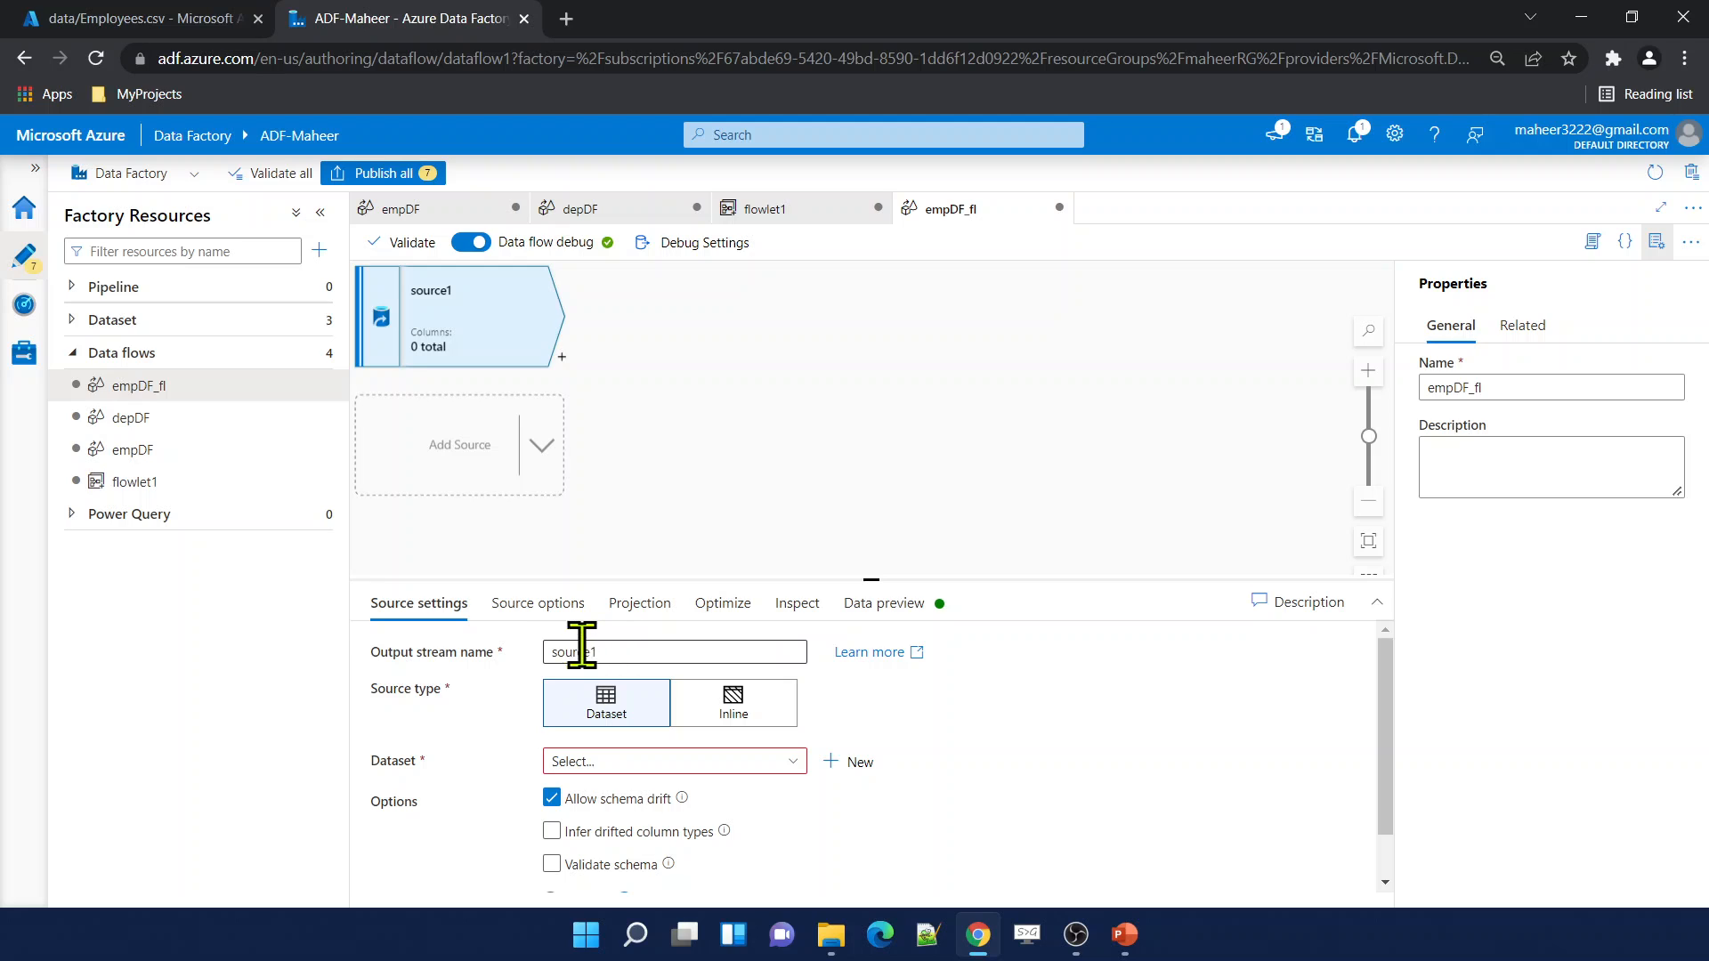
pyautogui.doubleClick(582, 650)
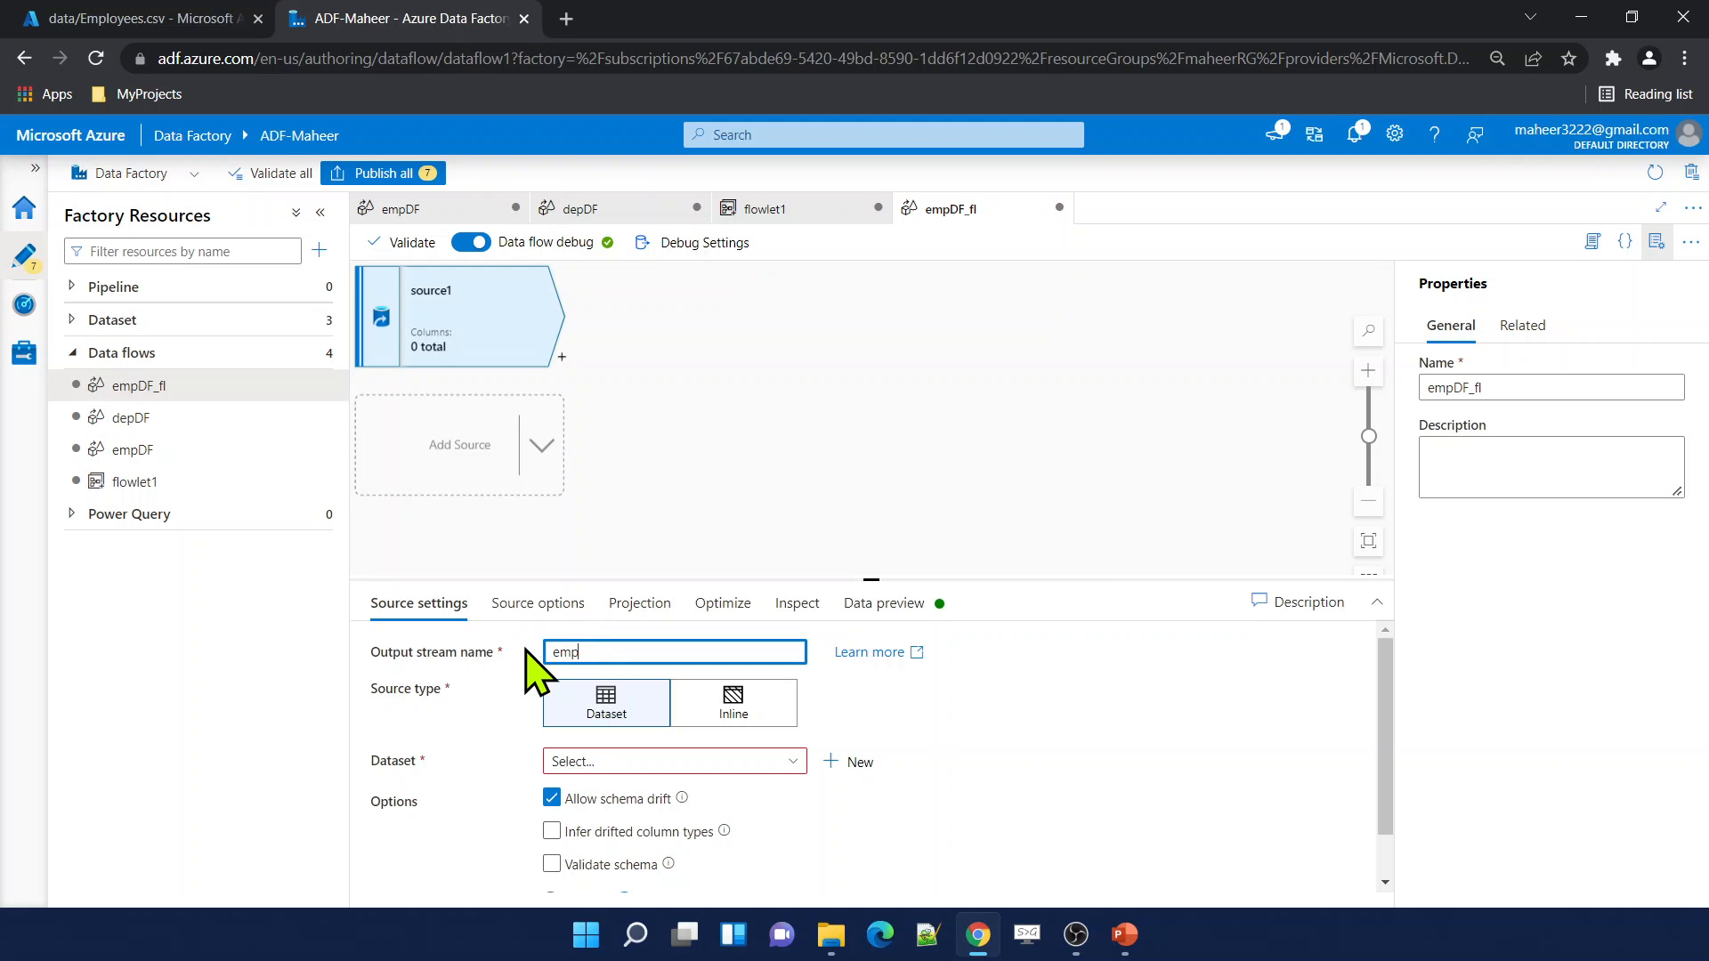
pyautogui.click(666, 762)
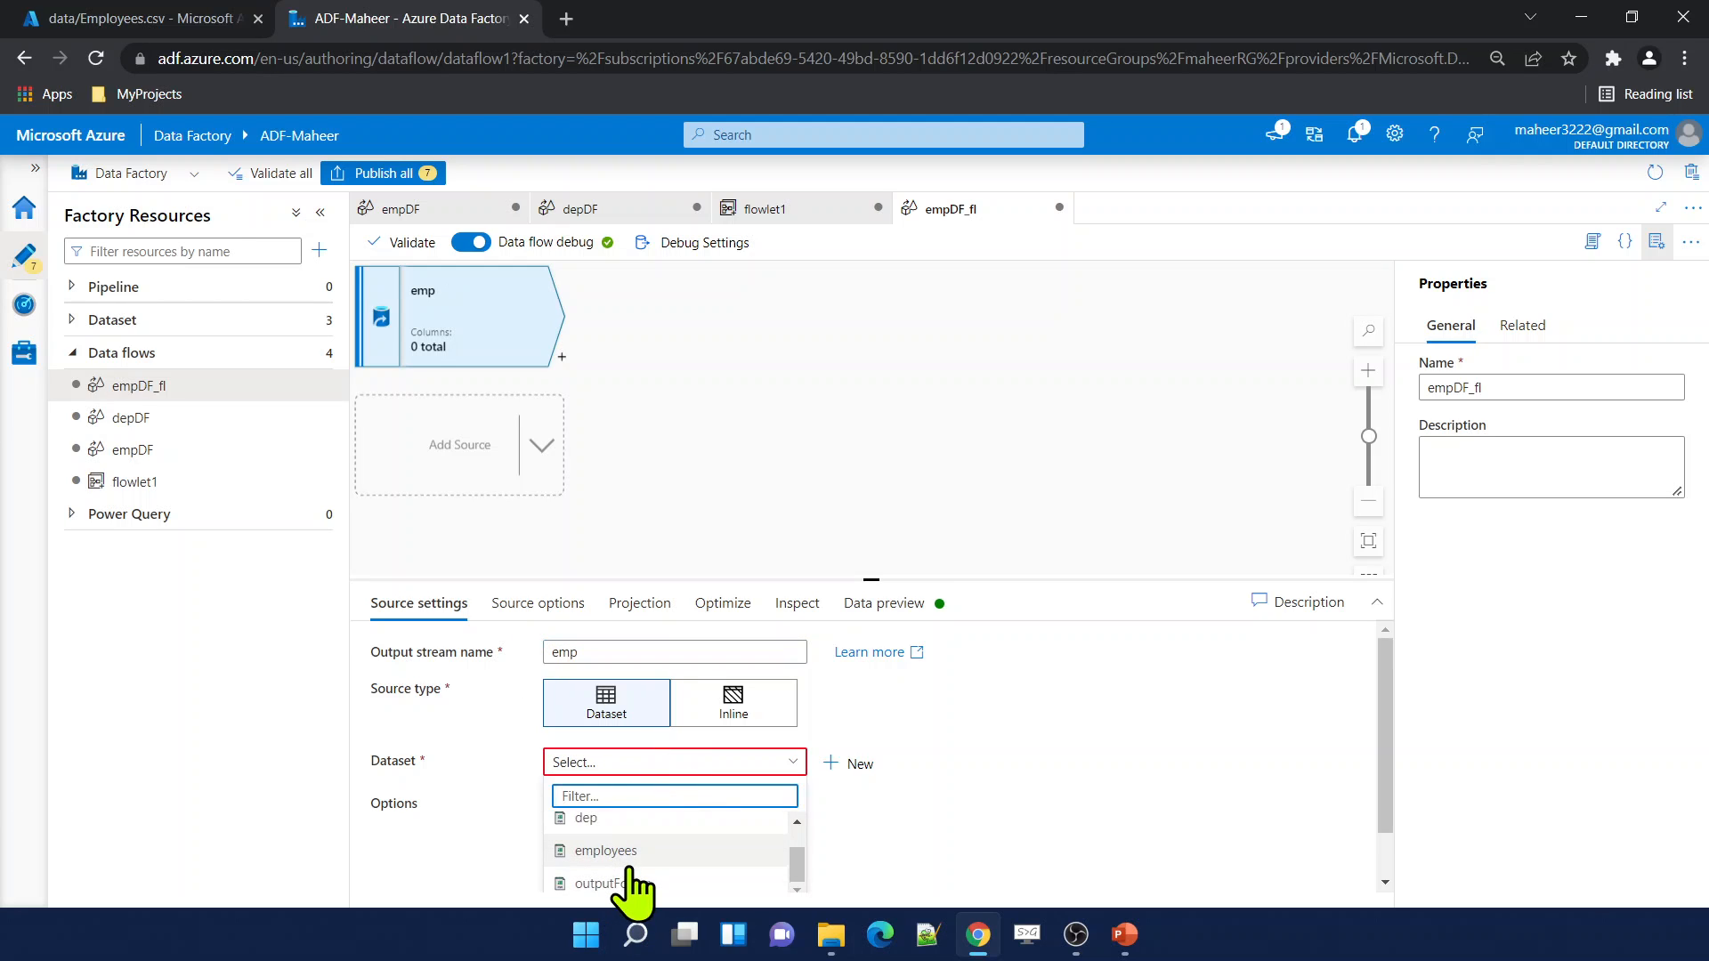
pyautogui.click(634, 852)
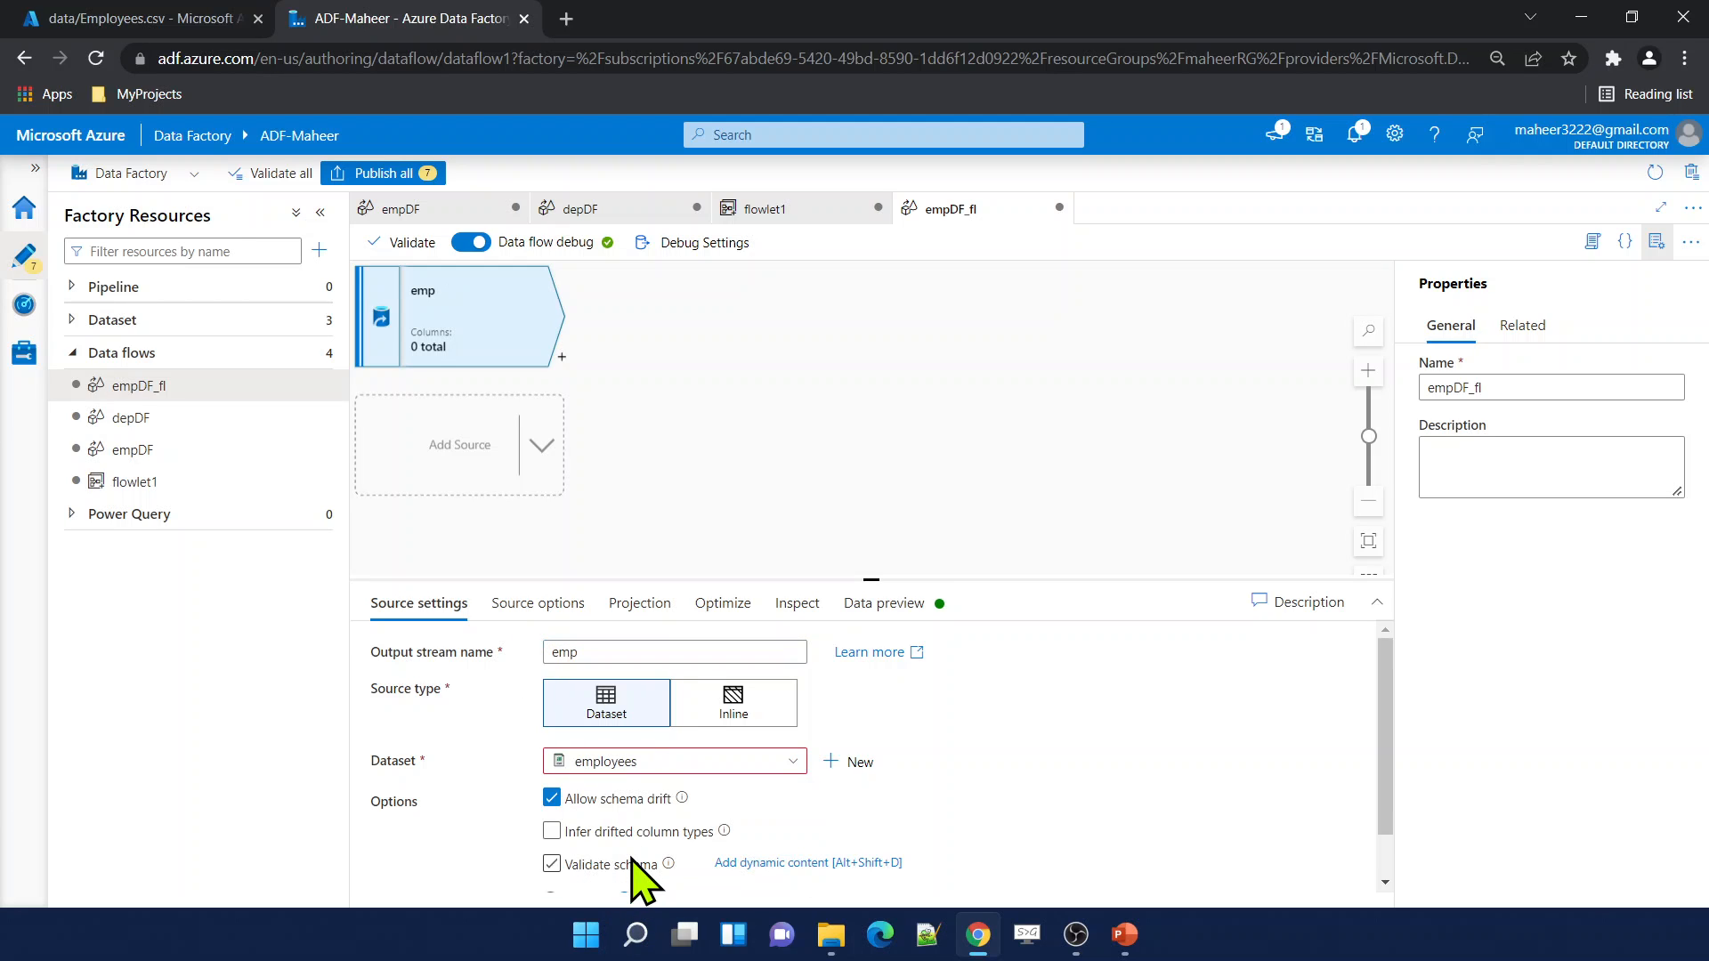
# Load the data preview of the emp source and examine its rows and columns.
pyautogui.click(890, 603)
pyautogui.click(391, 688)
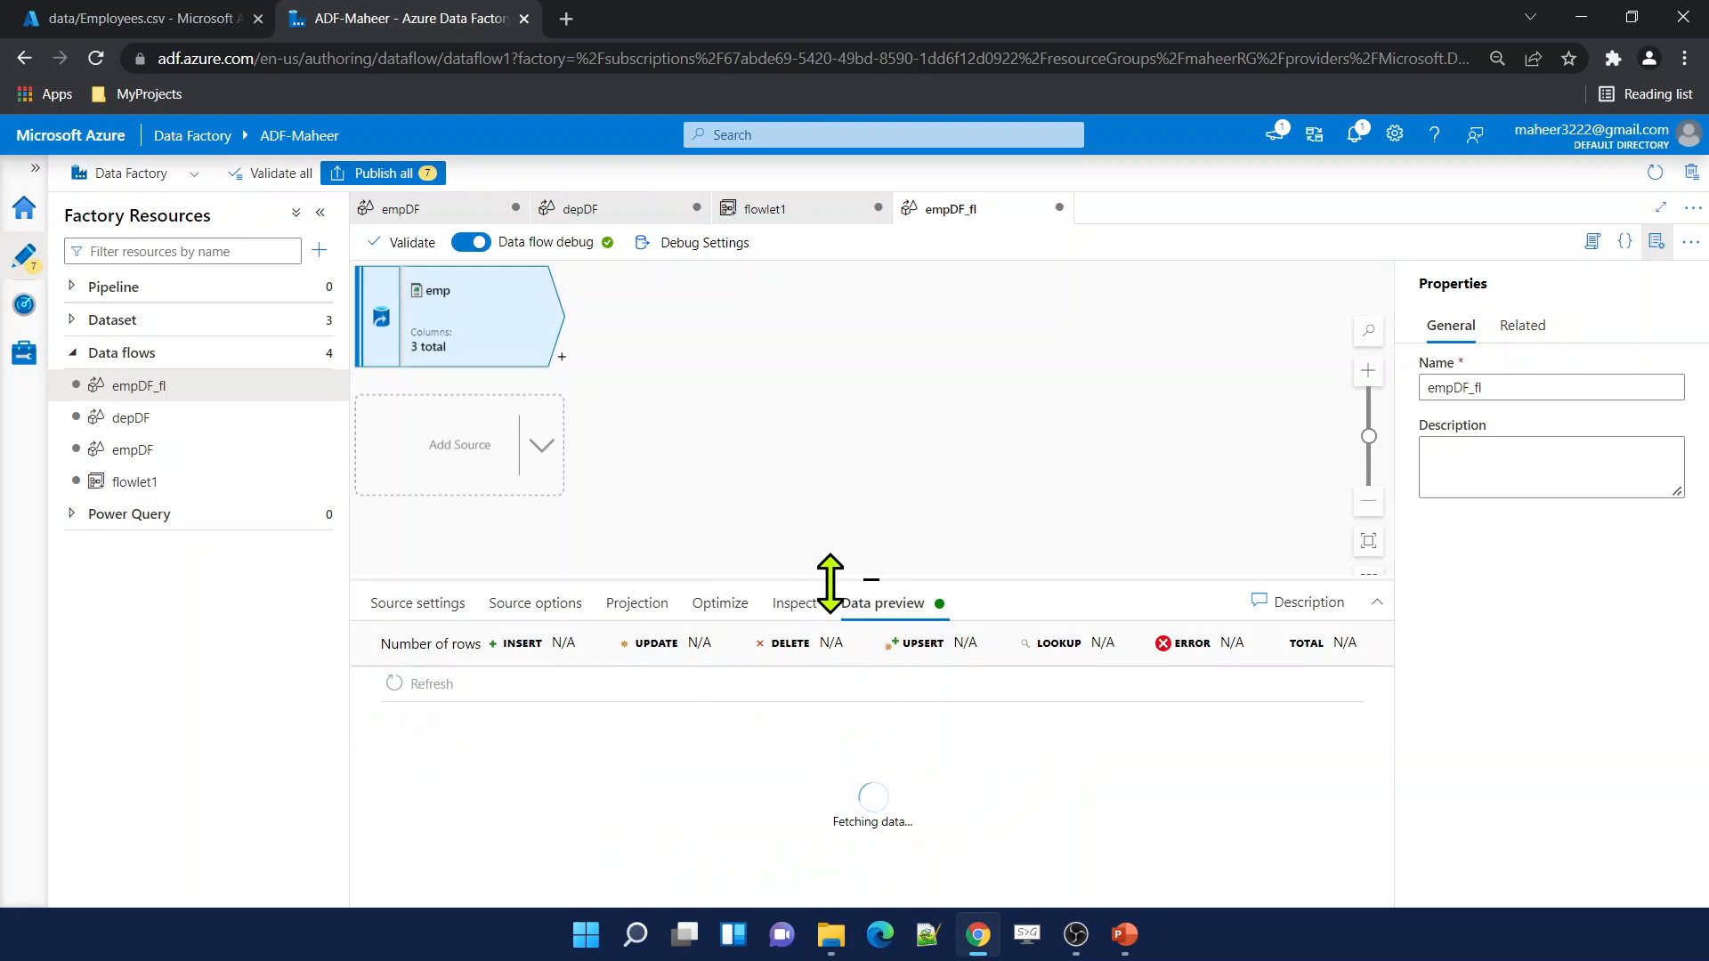
pyautogui.moveTo(818, 498); pyautogui.dragTo(814, 447)
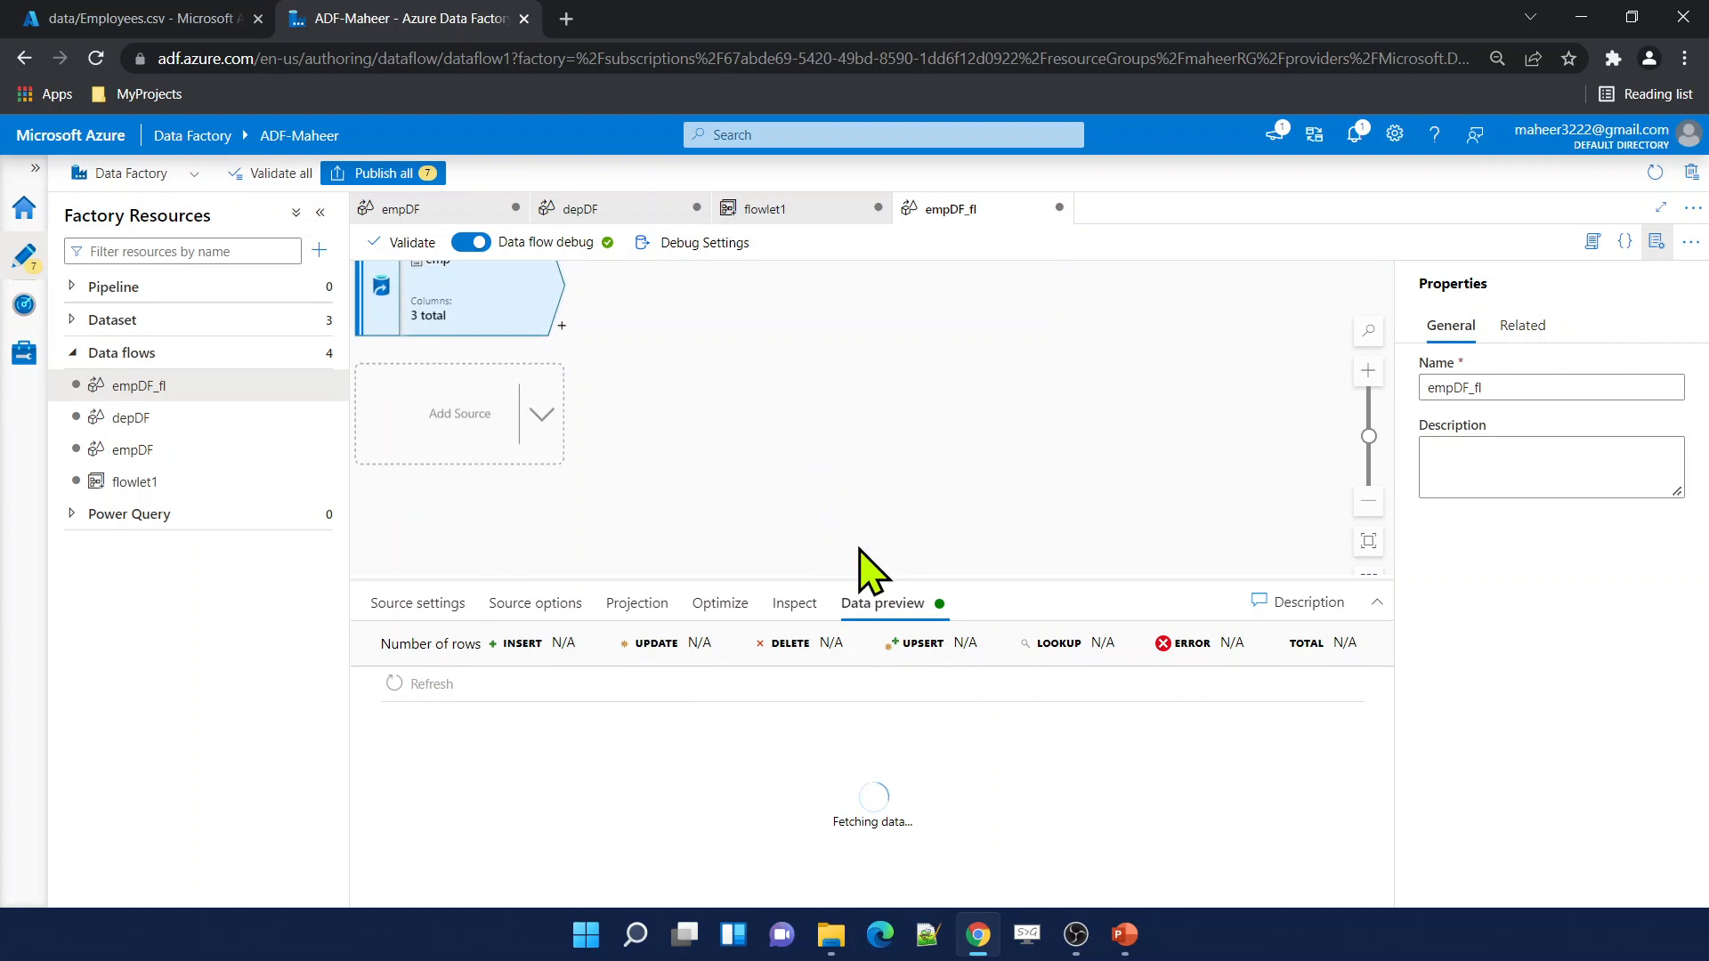
pyautogui.moveTo(869, 564); pyautogui.dragTo(875, 580)
pyautogui.click(429, 321)
pyautogui.click(872, 561)
pyautogui.click(484, 307)
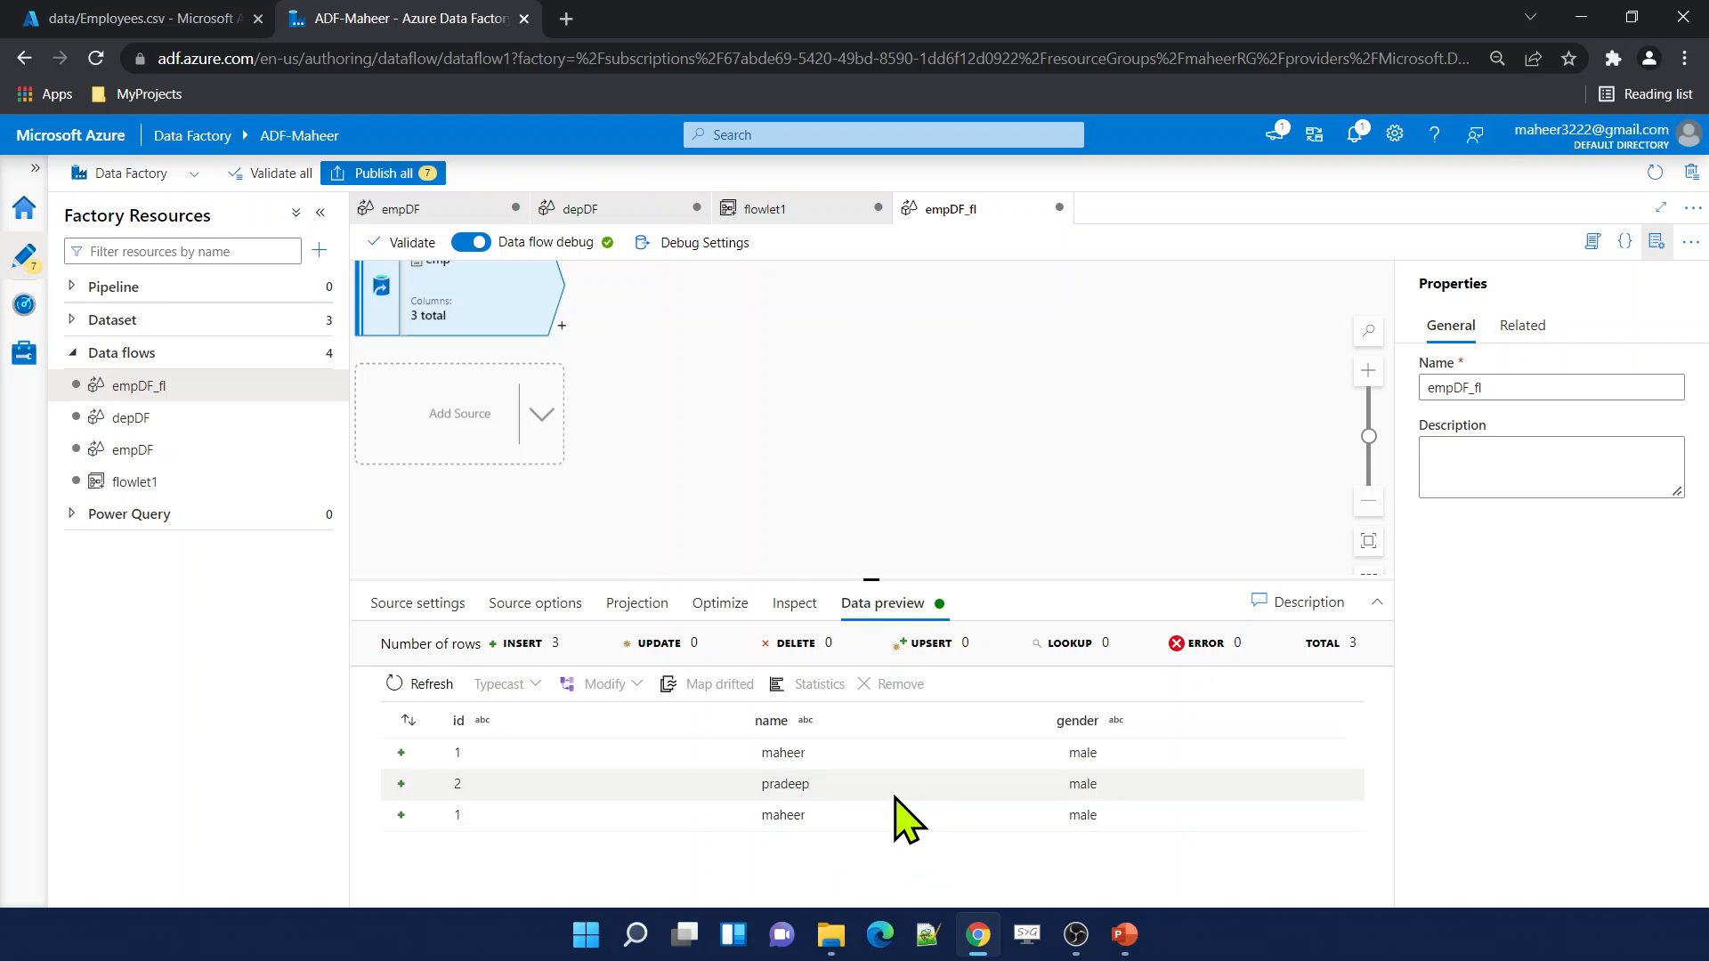
# Review the columns defined for input1 in flowlet1 and return to the empDF_fl data flow.
pyautogui.click(561, 326)
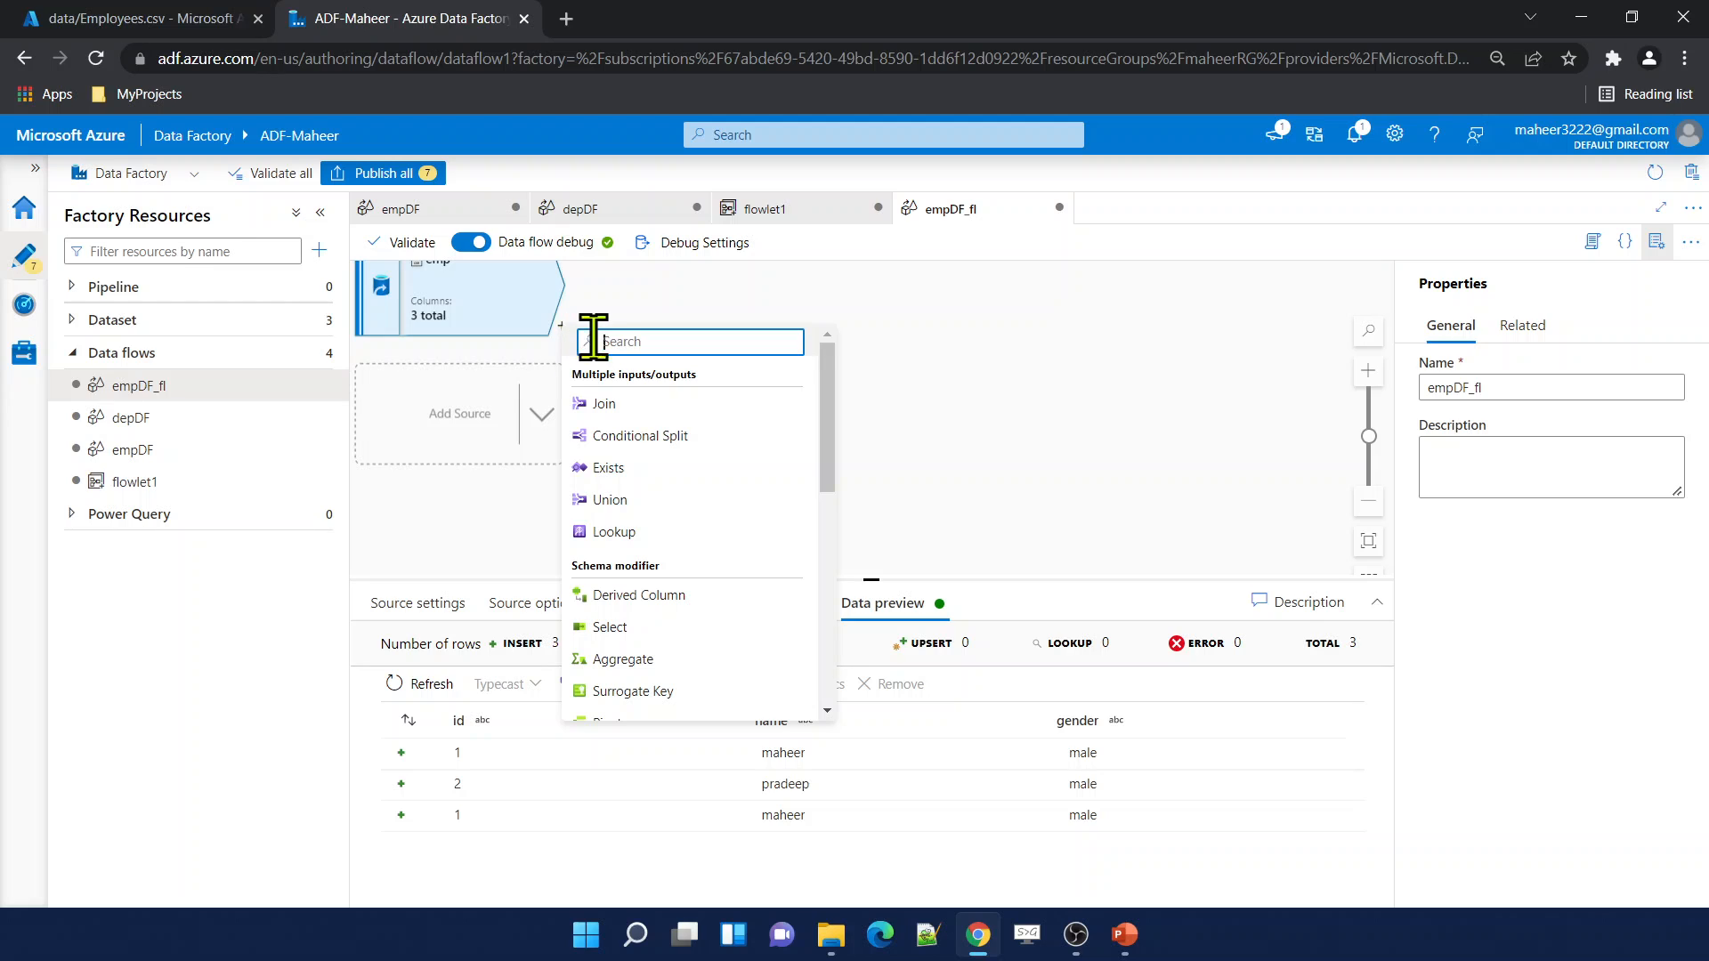
pyautogui.click(810, 796)
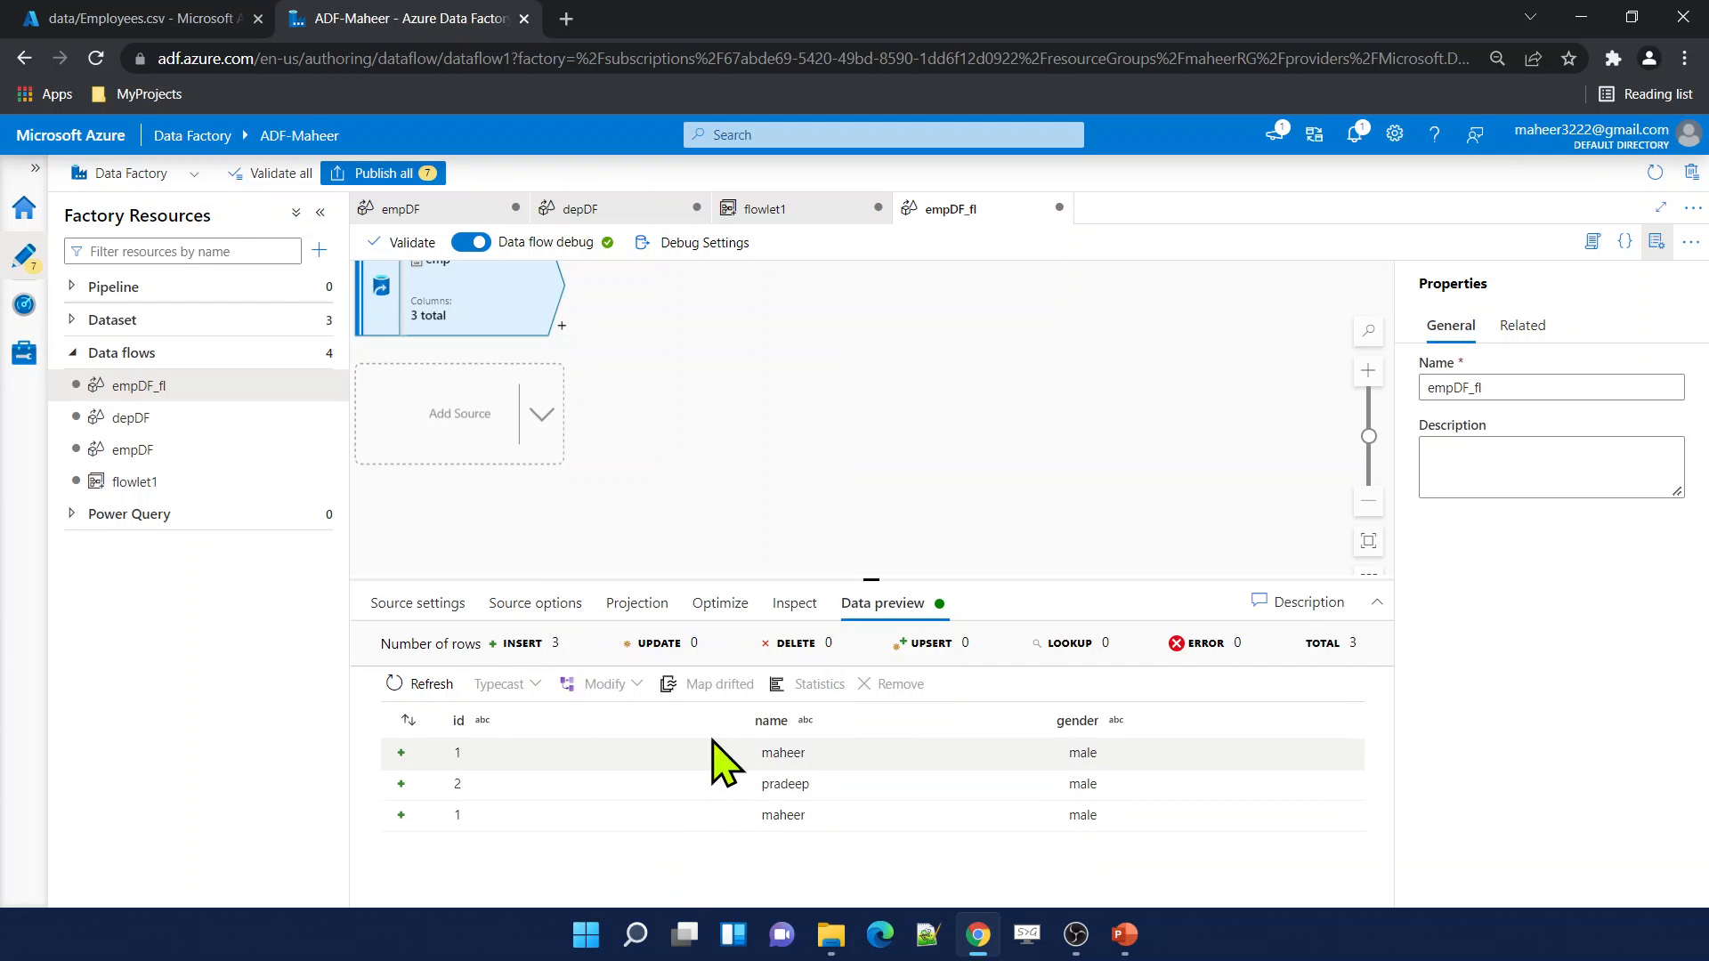
pyautogui.click(197, 483)
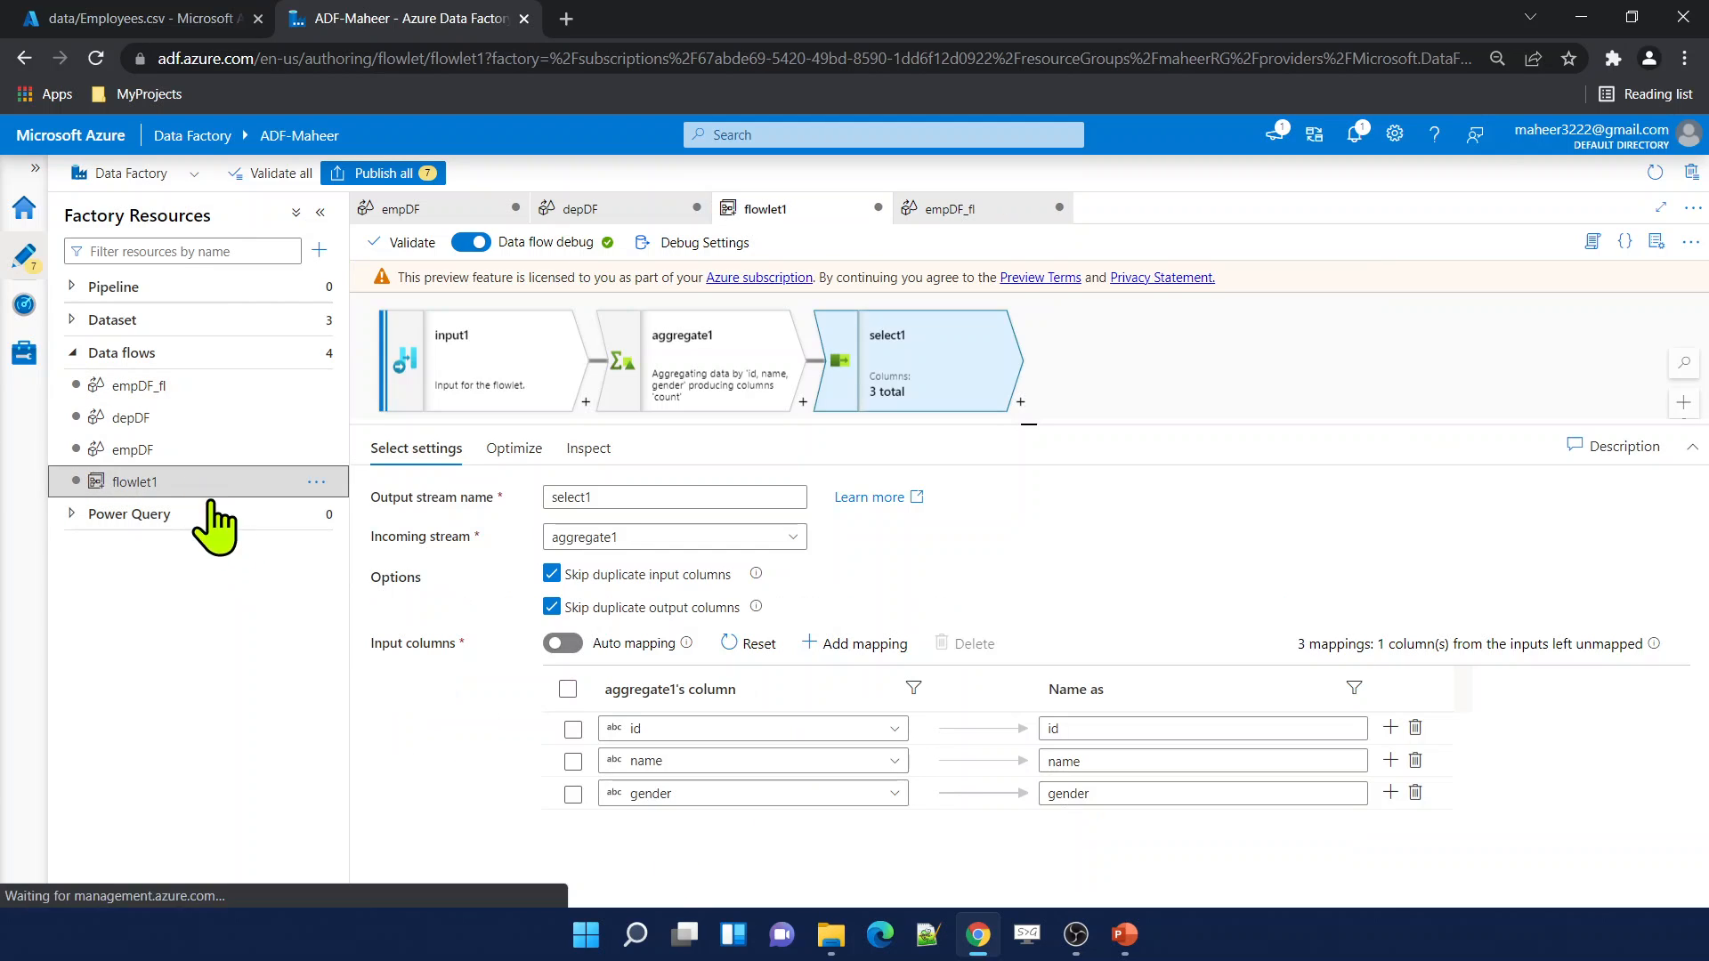
pyautogui.click(431, 382)
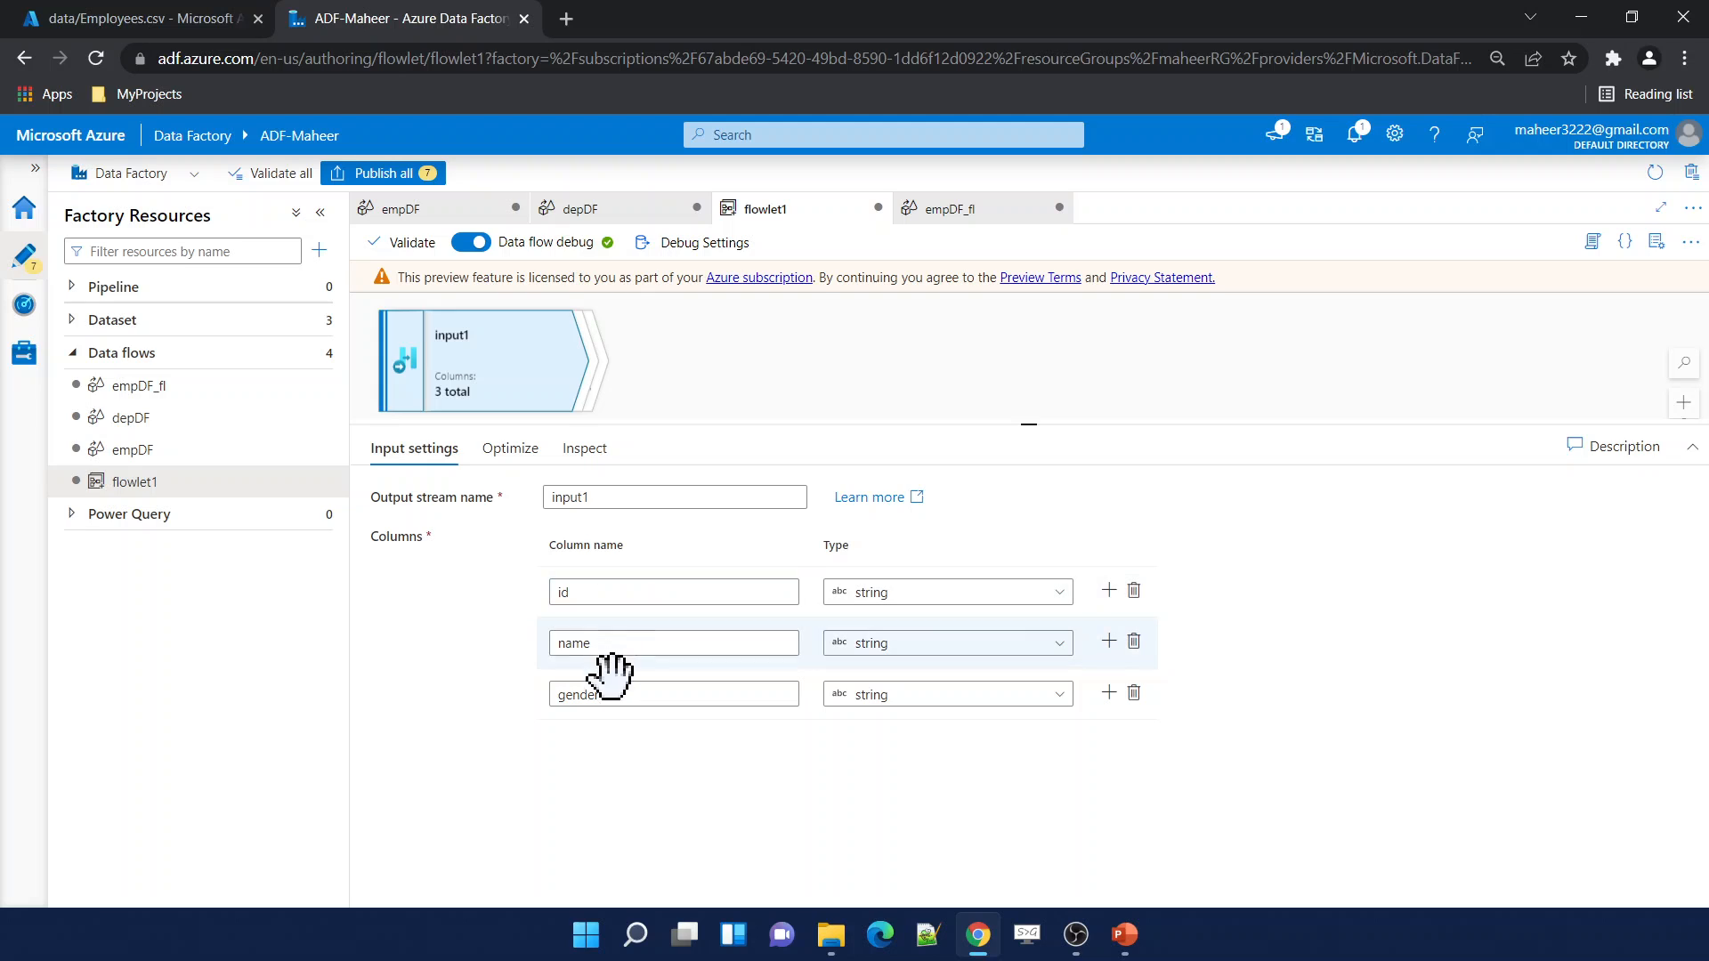
pyautogui.click(167, 396)
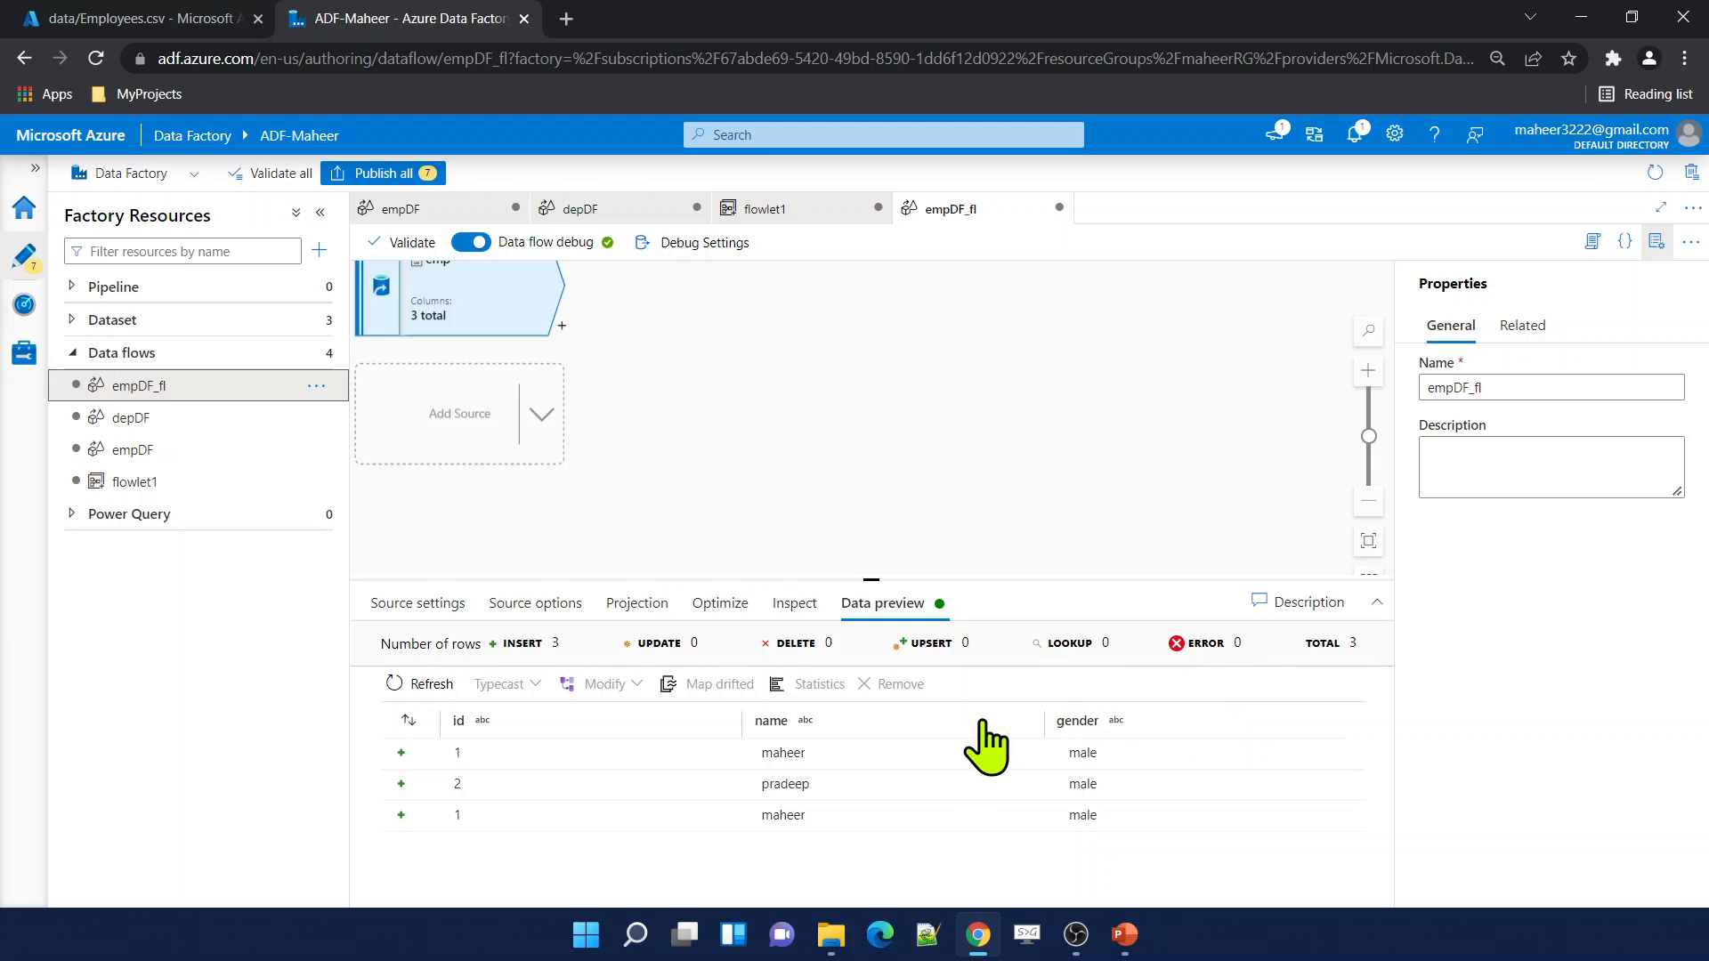
# Add a Flowlet transformation after the emp source and set it to use flowlet1.
pyautogui.click(562, 326)
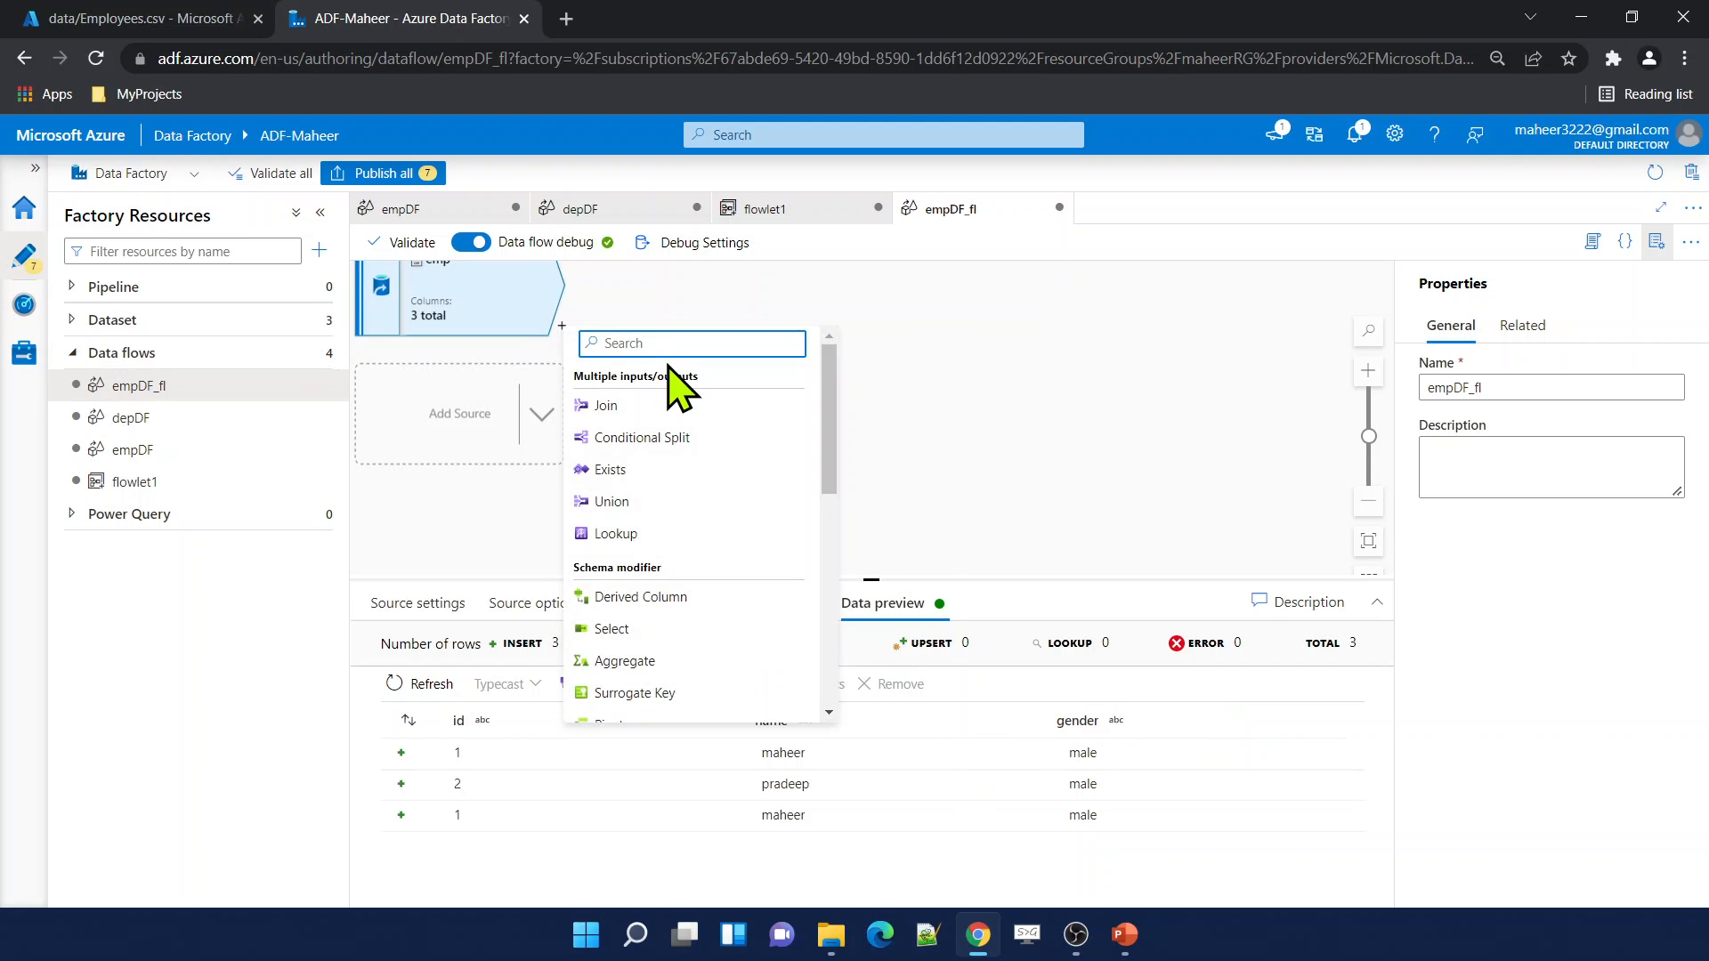
pyautogui.scroll(-6, 686, 591)
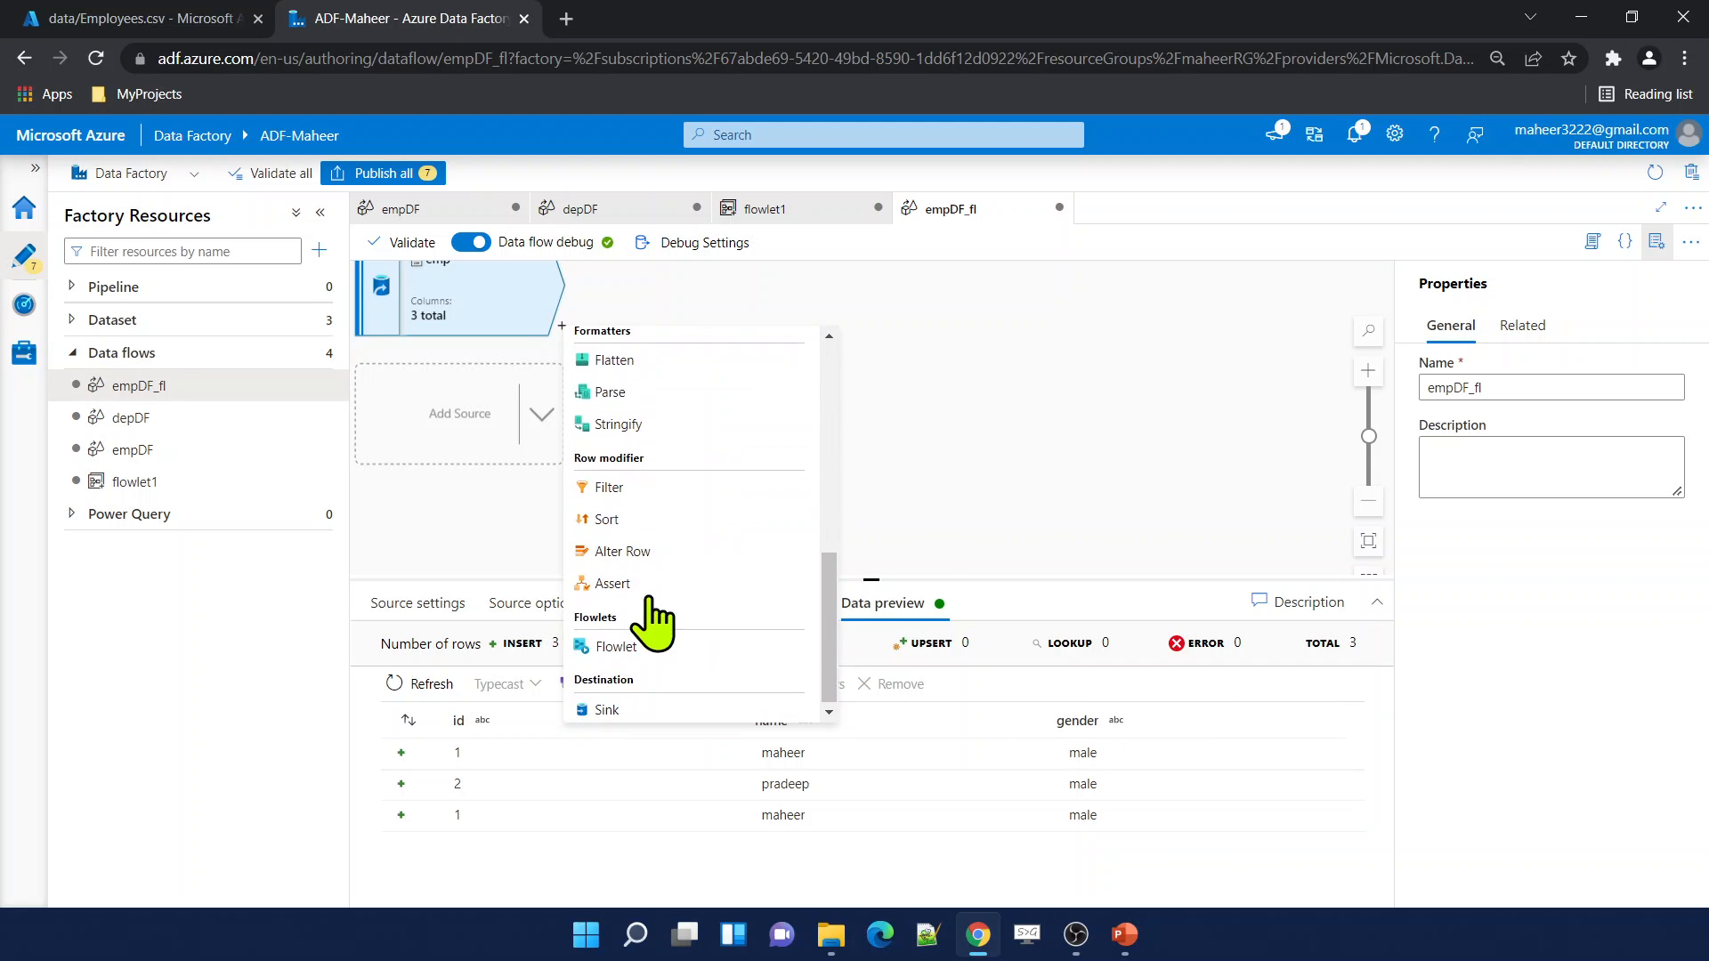
pyautogui.click(616, 644)
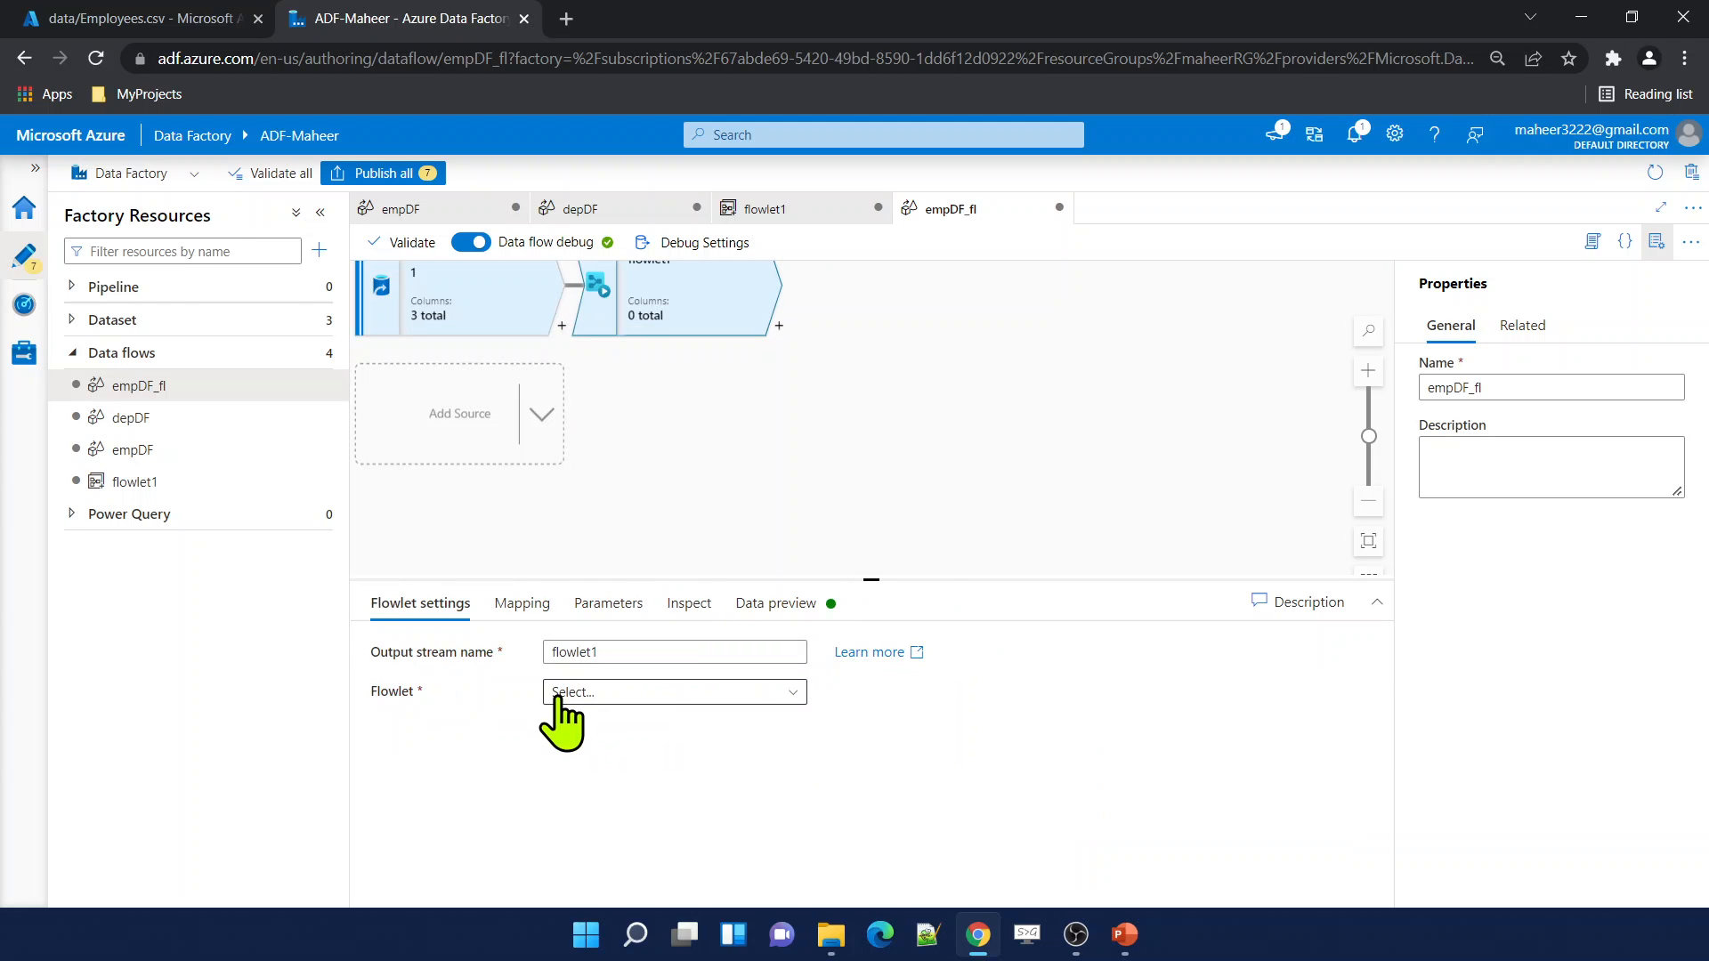
pyautogui.click(608, 703)
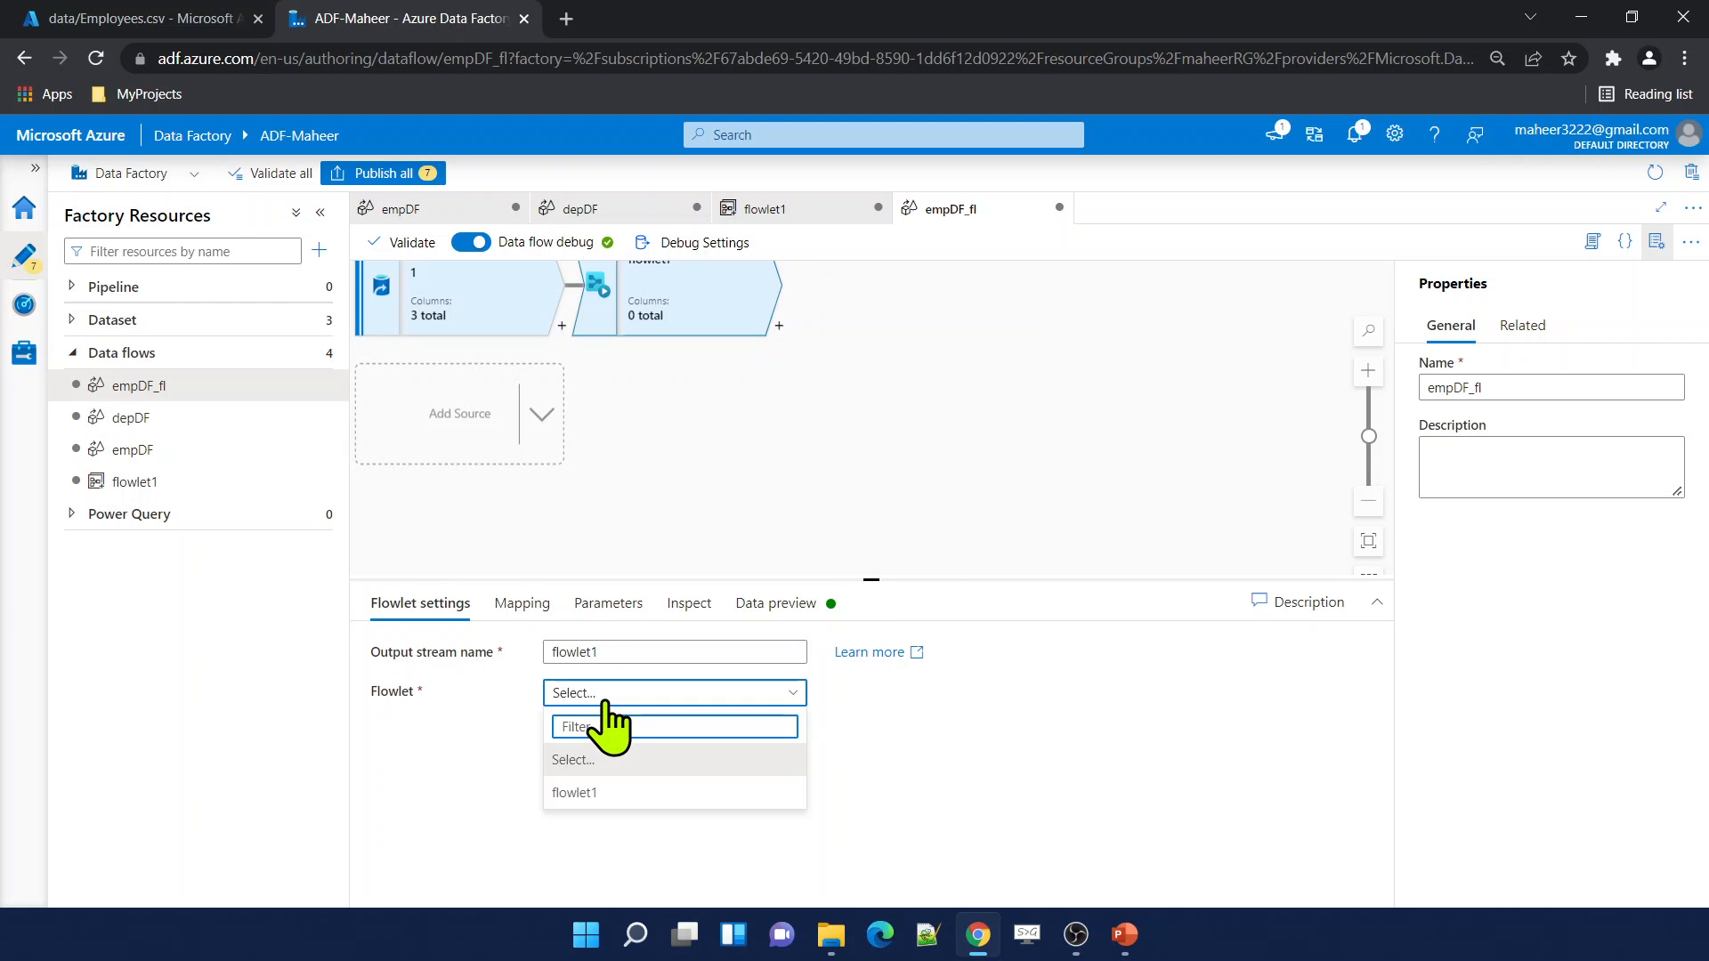
pyautogui.click(575, 792)
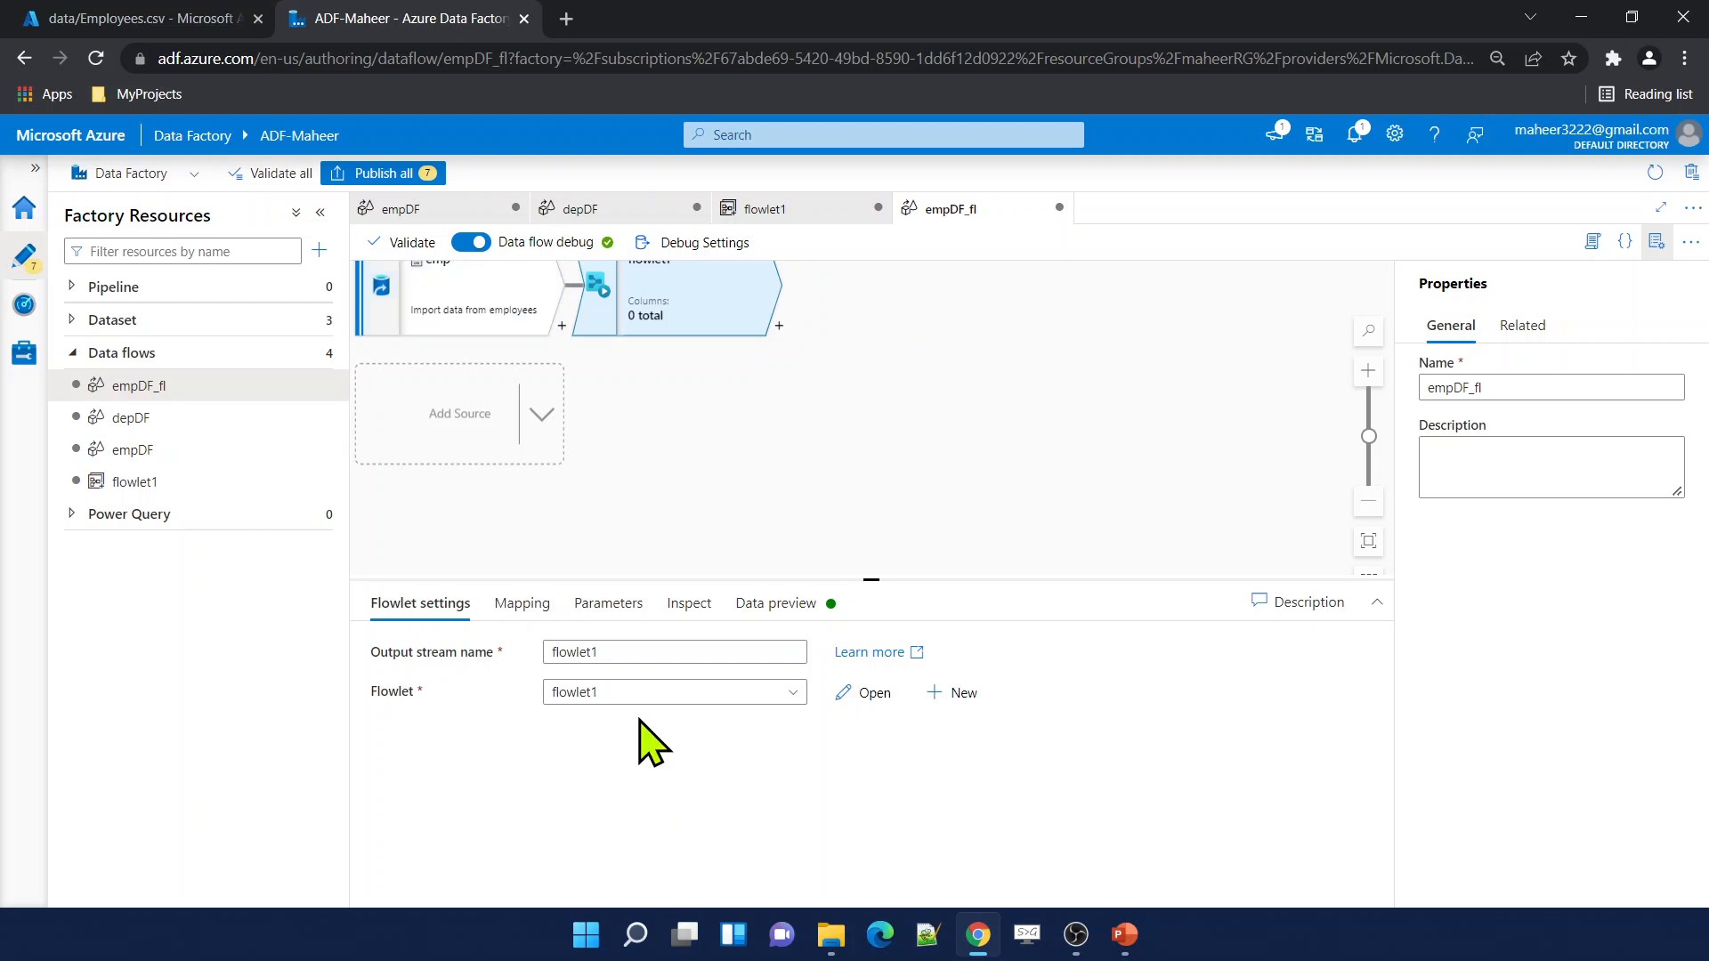
# Inspect the input and output schemas of the flowlet1 transformation in empDF_fl.
pyautogui.click(694, 607)
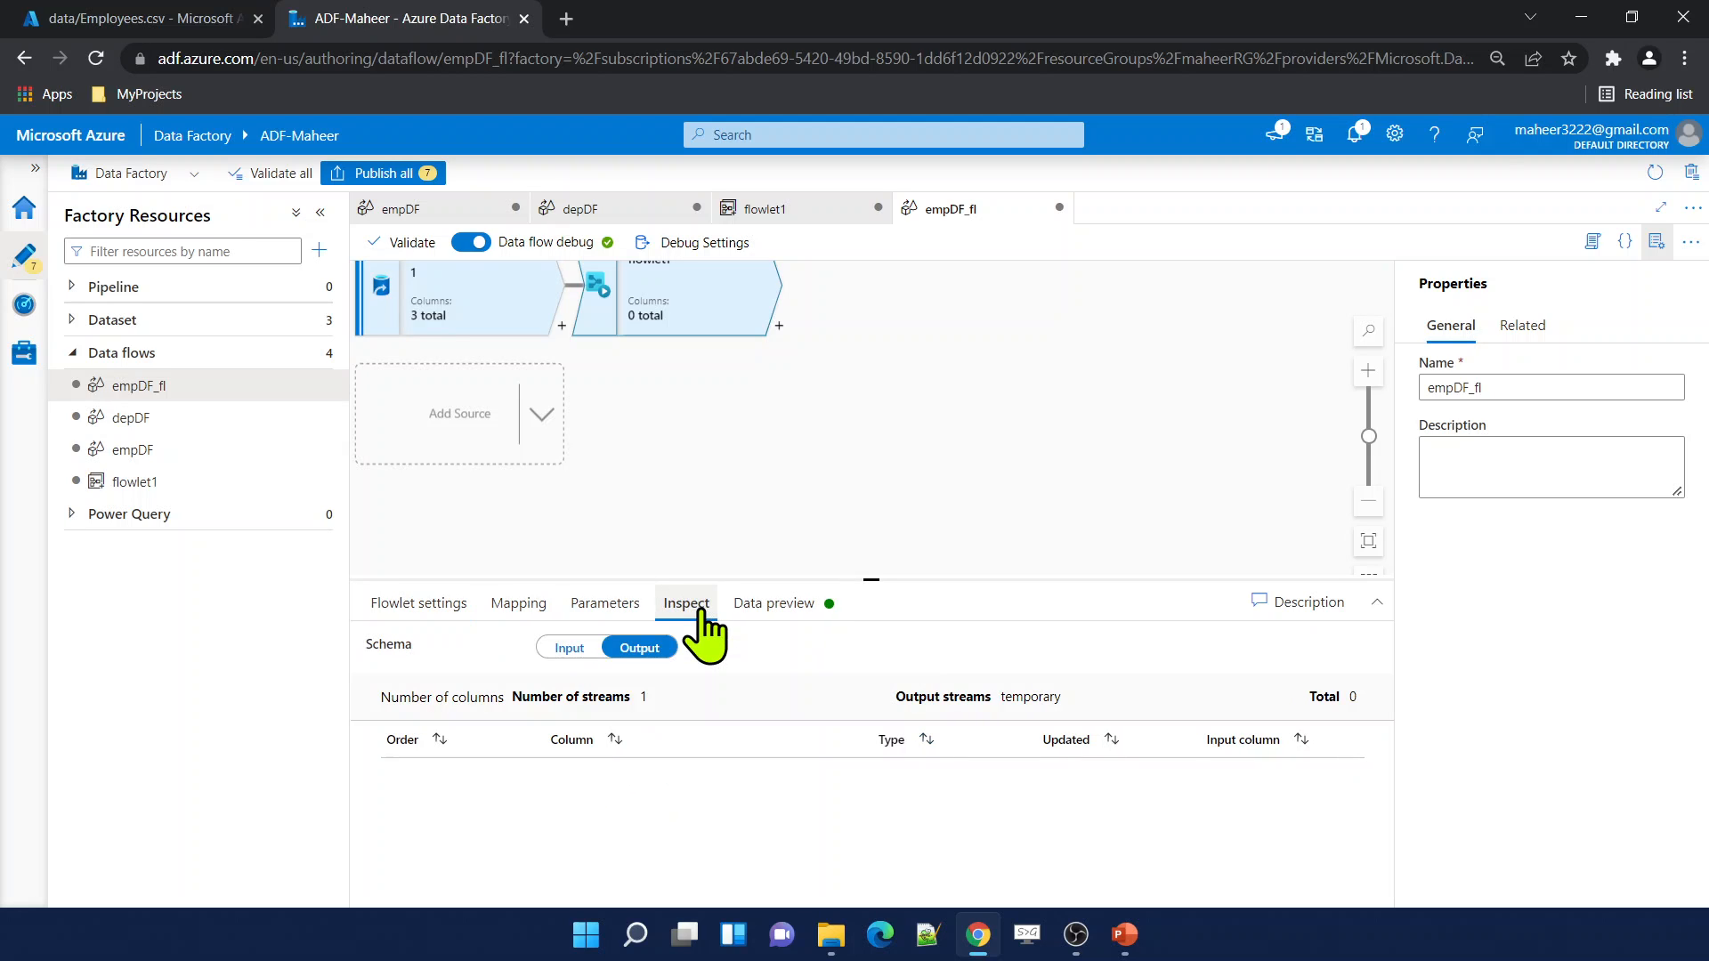
pyautogui.click(569, 648)
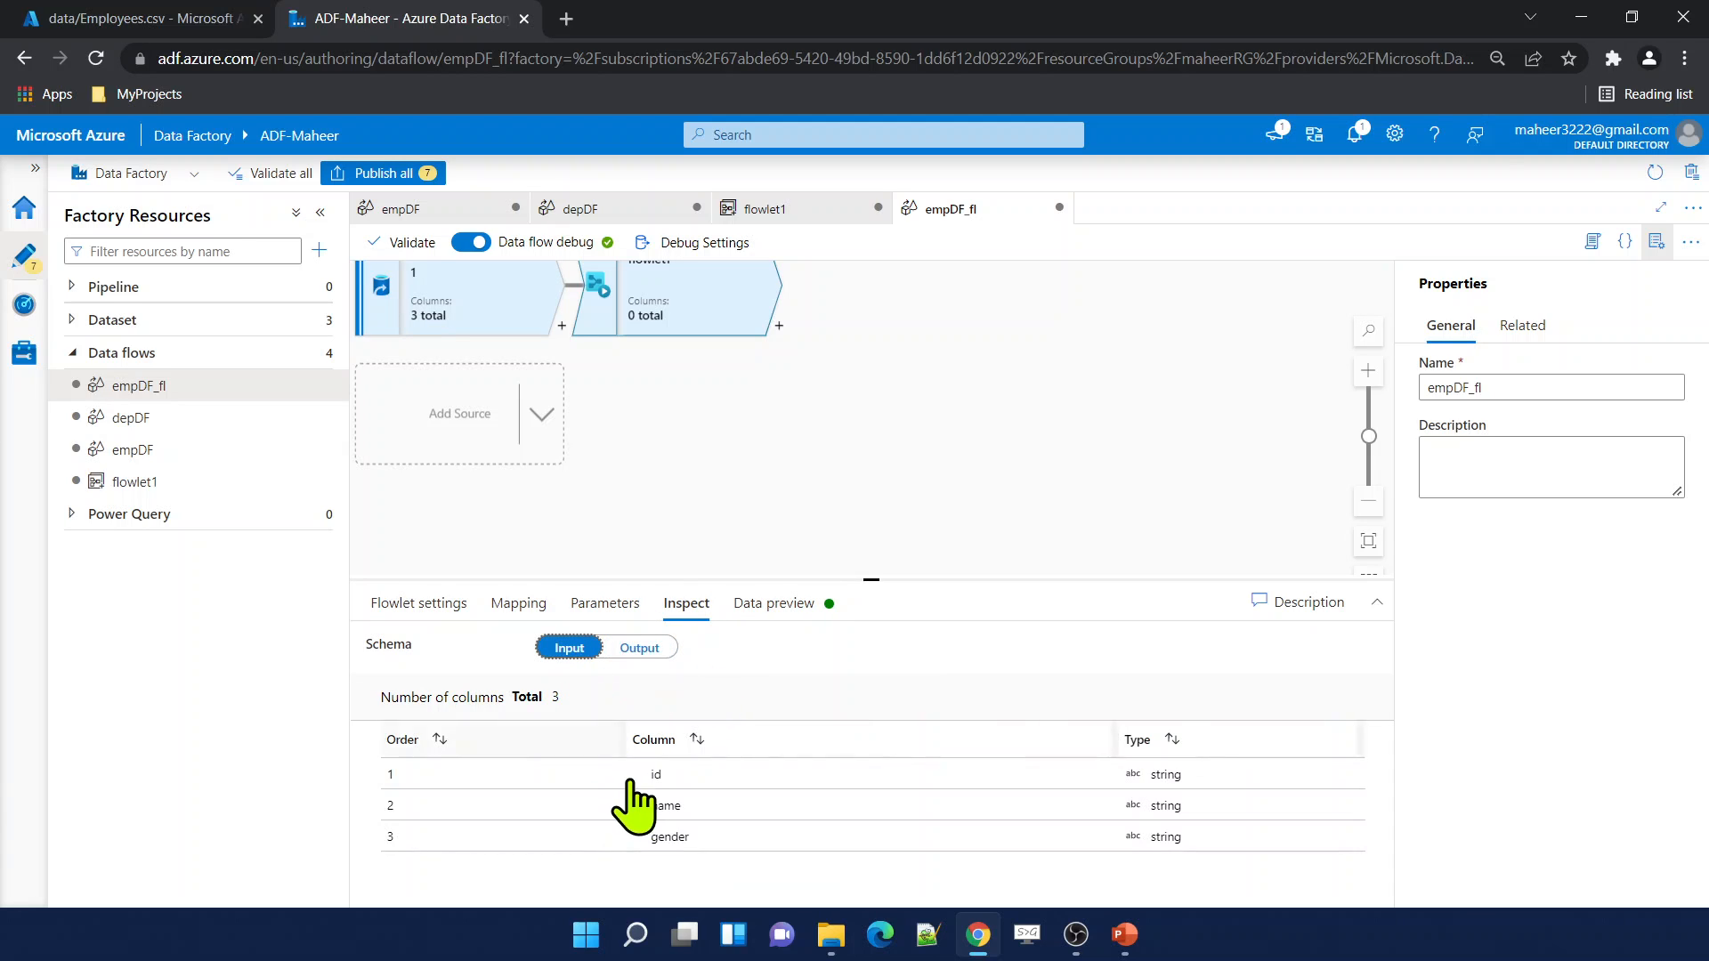
pyautogui.click(642, 648)
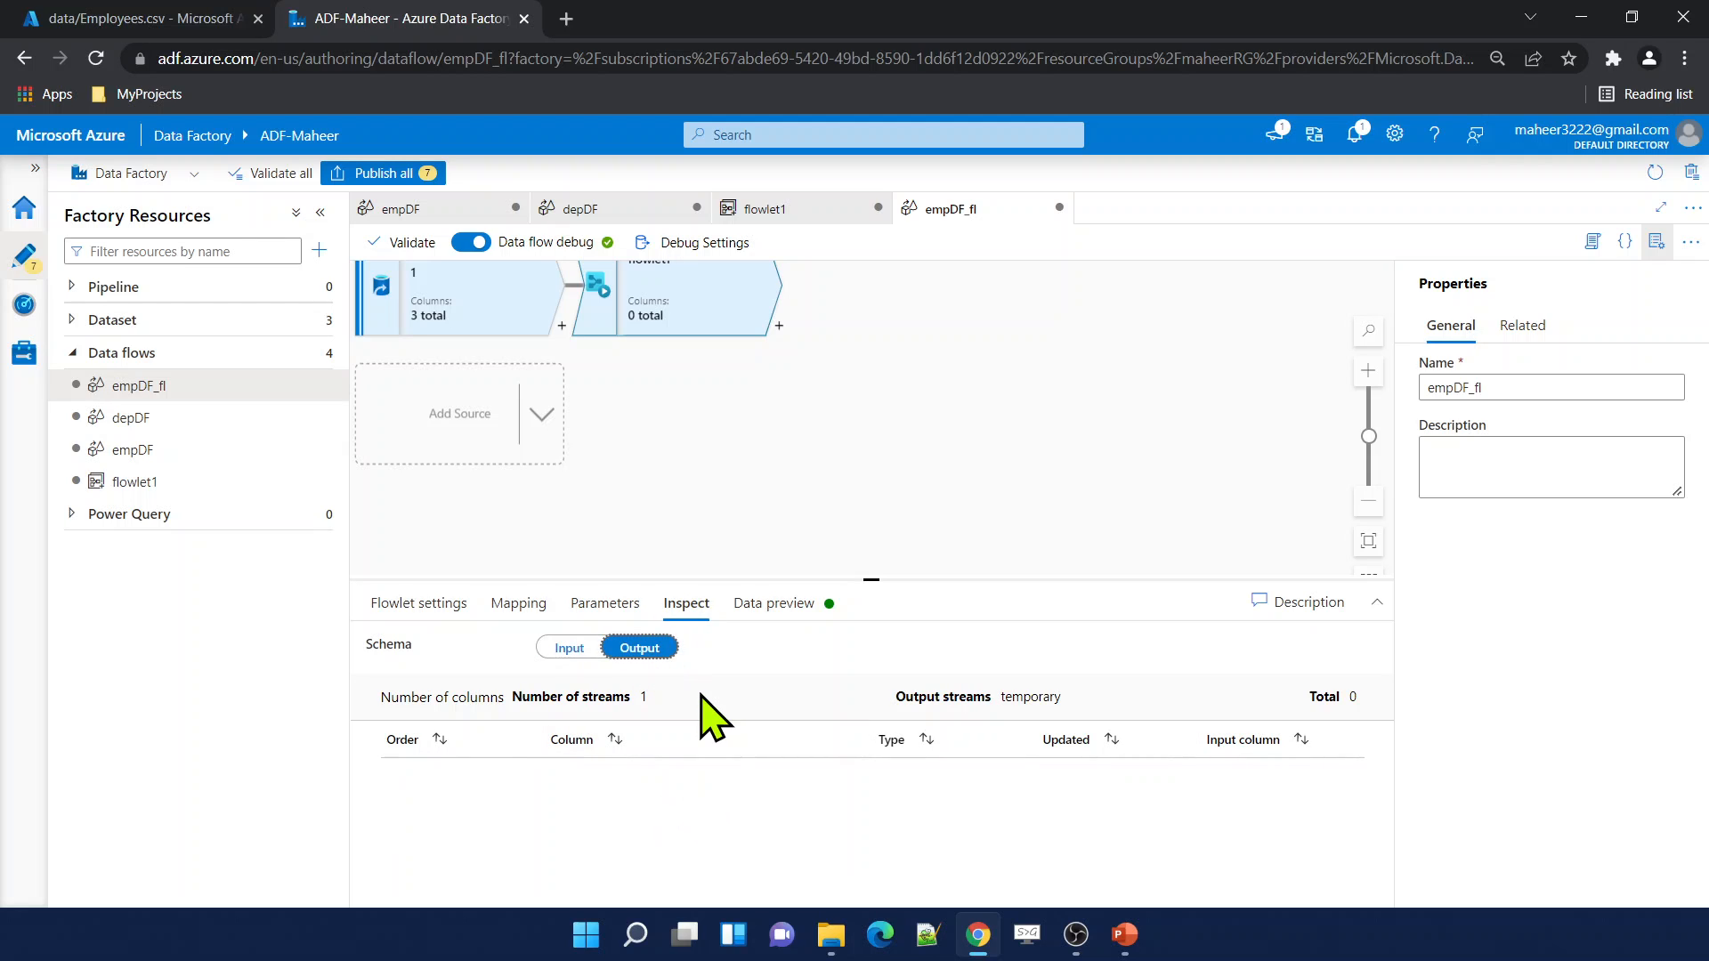
# Add an Output after select1 in the flowlet1 definition and inspect its output columns.
pyautogui.click(190, 487)
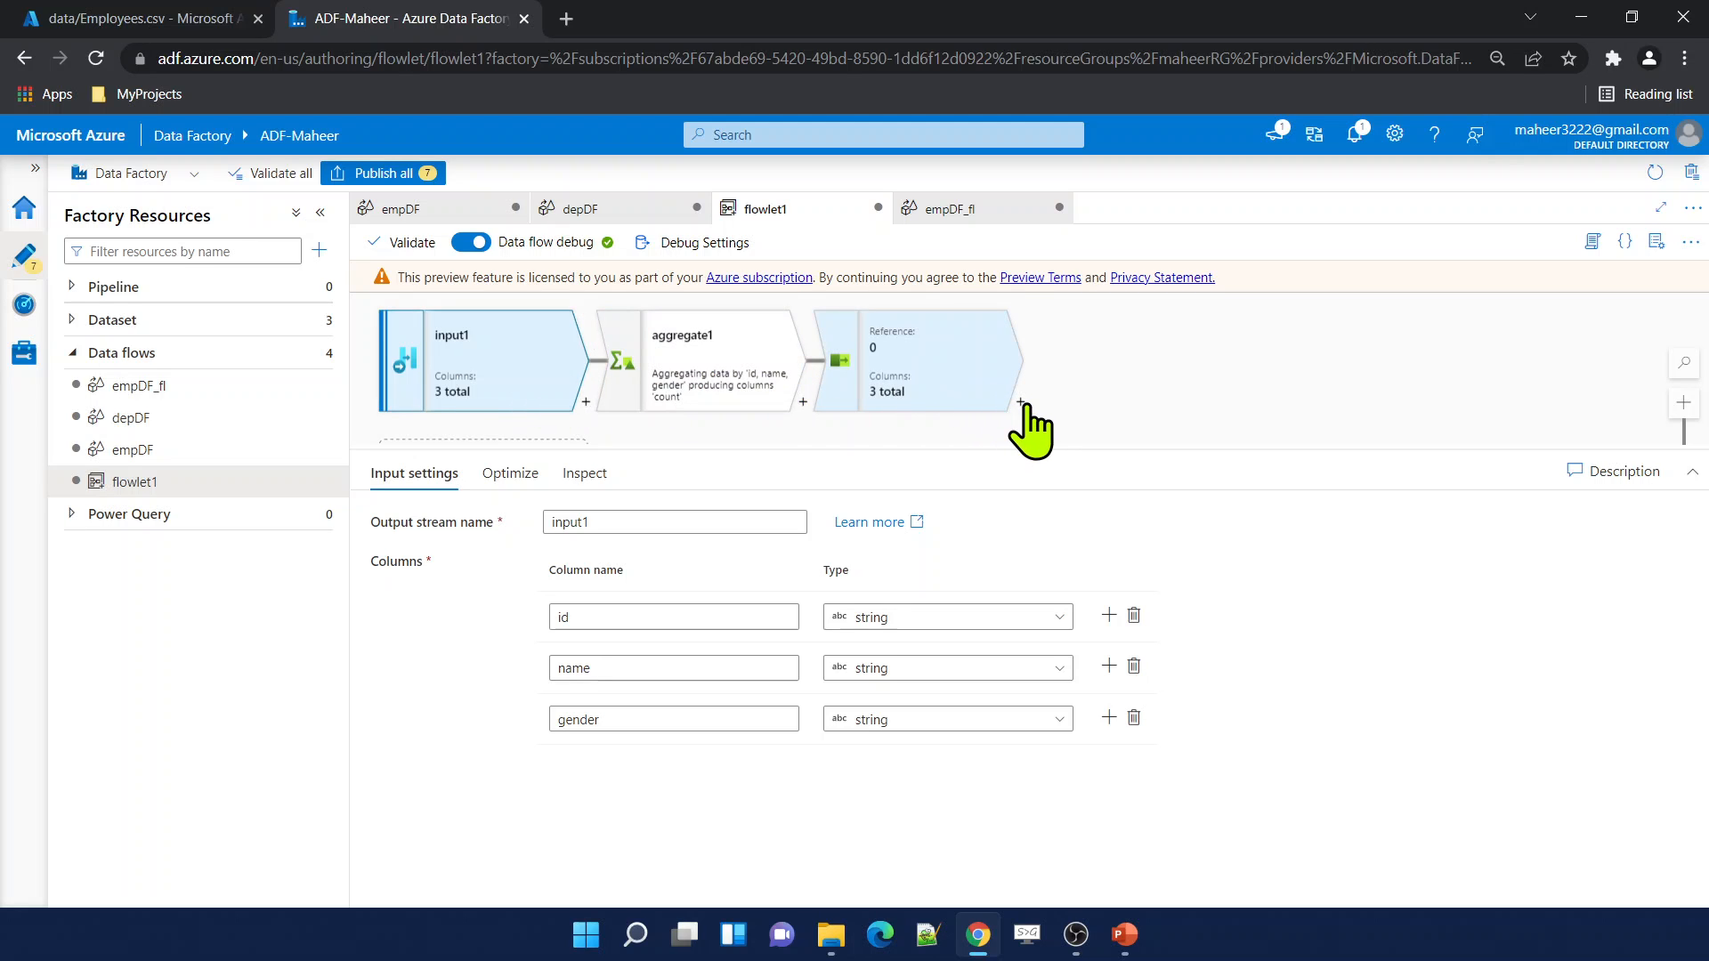
pyautogui.click(1021, 403)
pyautogui.scroll(-5, 1139, 774)
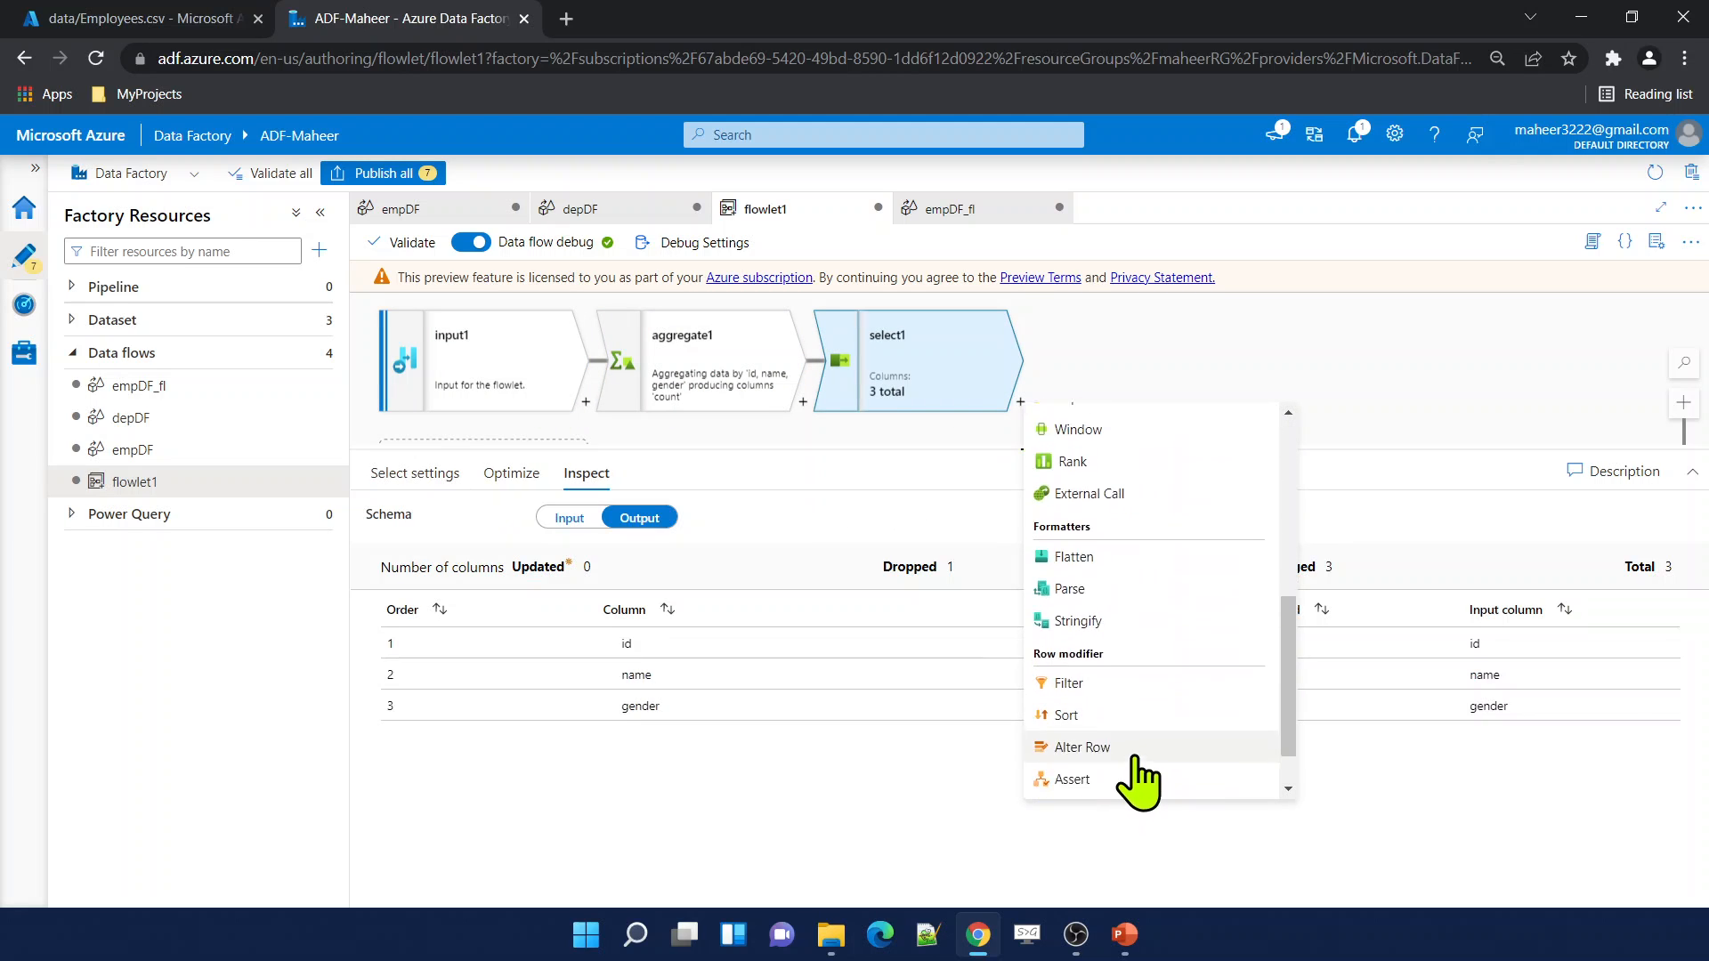
pyautogui.scroll(-1, 1135, 797)
pyautogui.click(1077, 785)
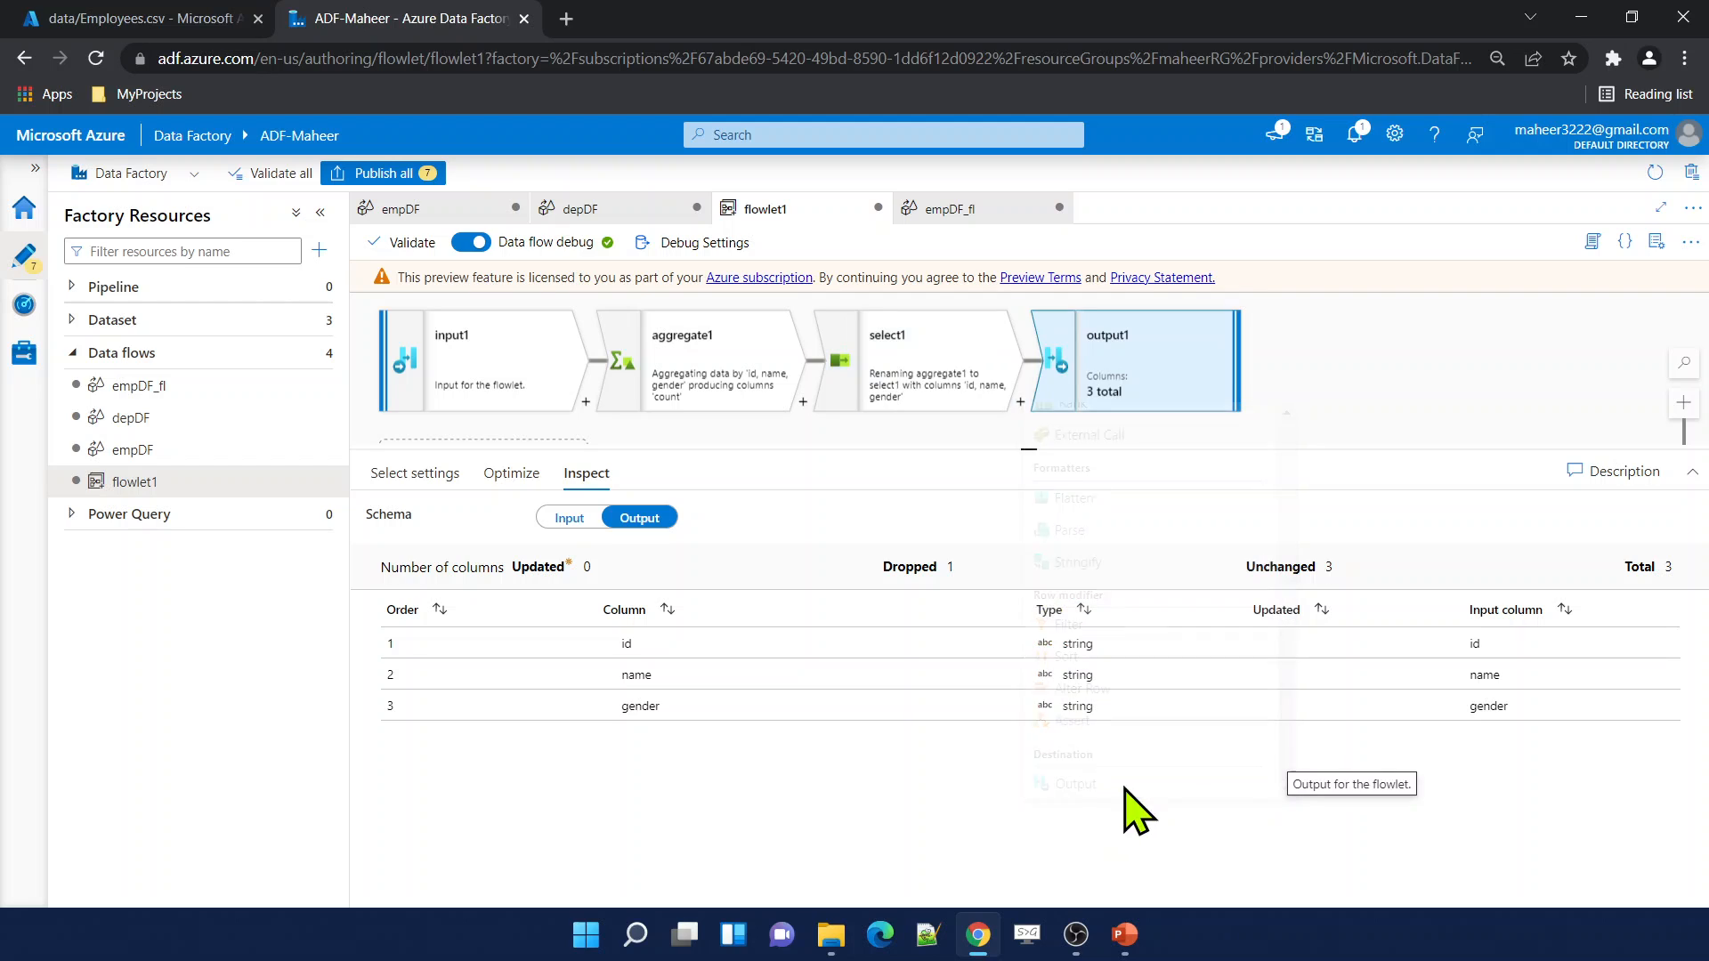
pyautogui.click(1113, 411)
pyautogui.click(618, 485)
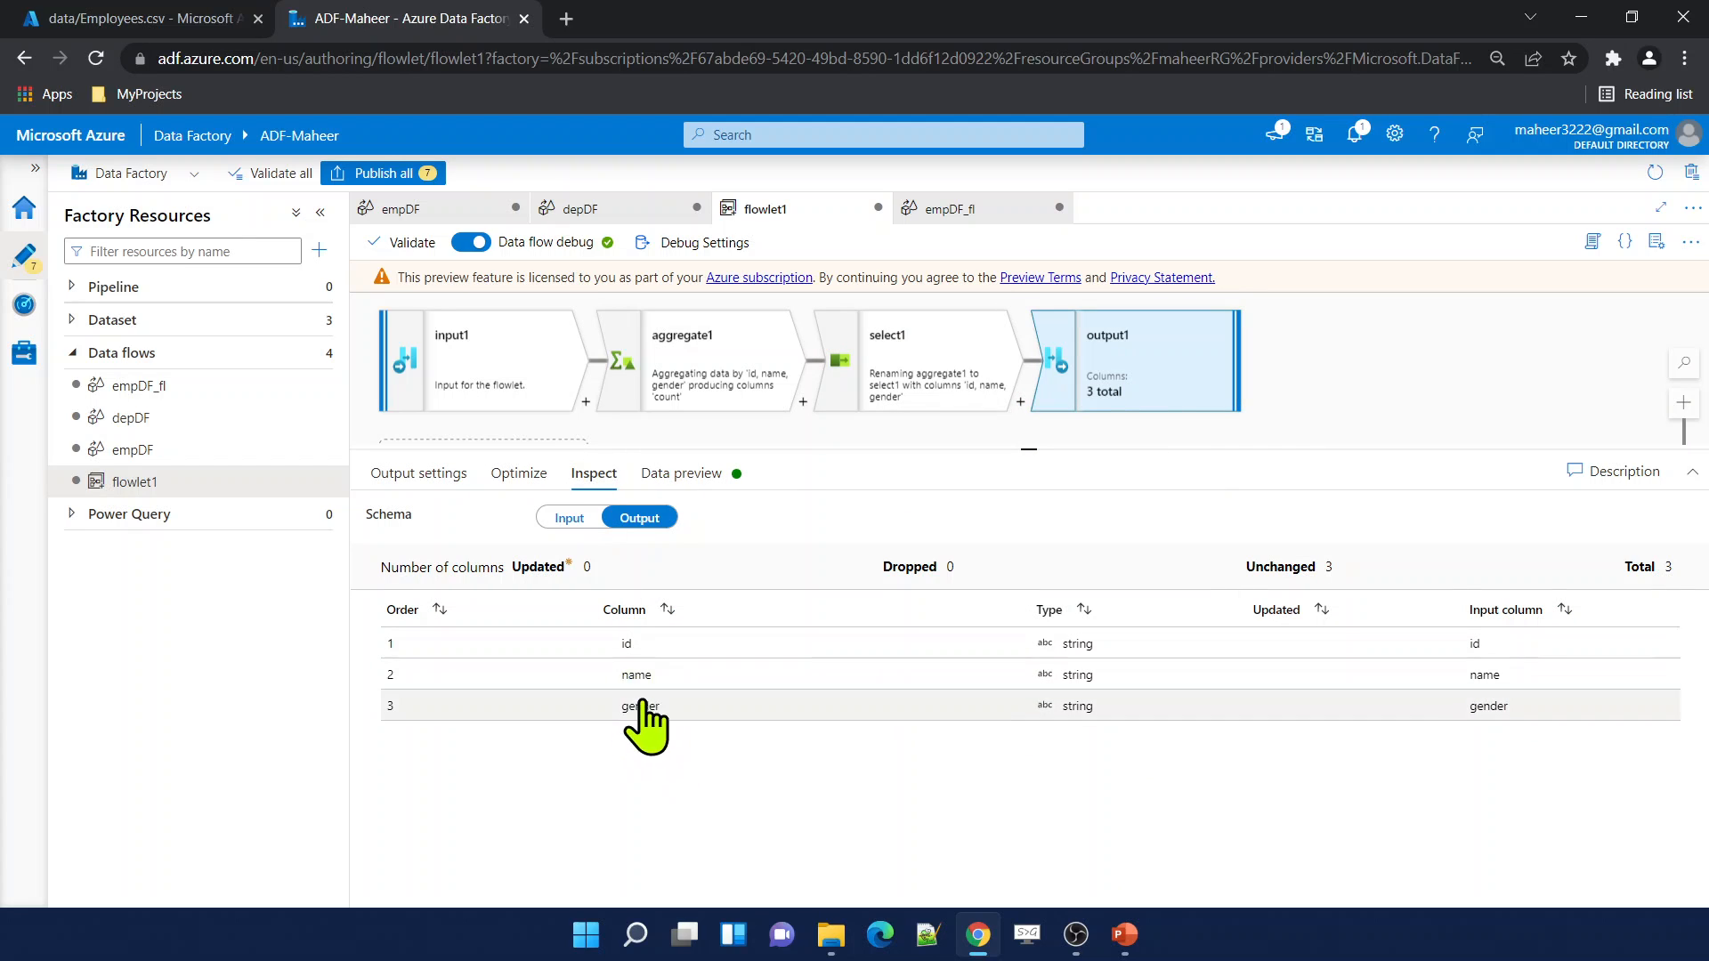
# Return to empDF_fl and add a Sink after the flowlet1 transformation, writing to the outputFolder dataset.
pyautogui.click(153, 391)
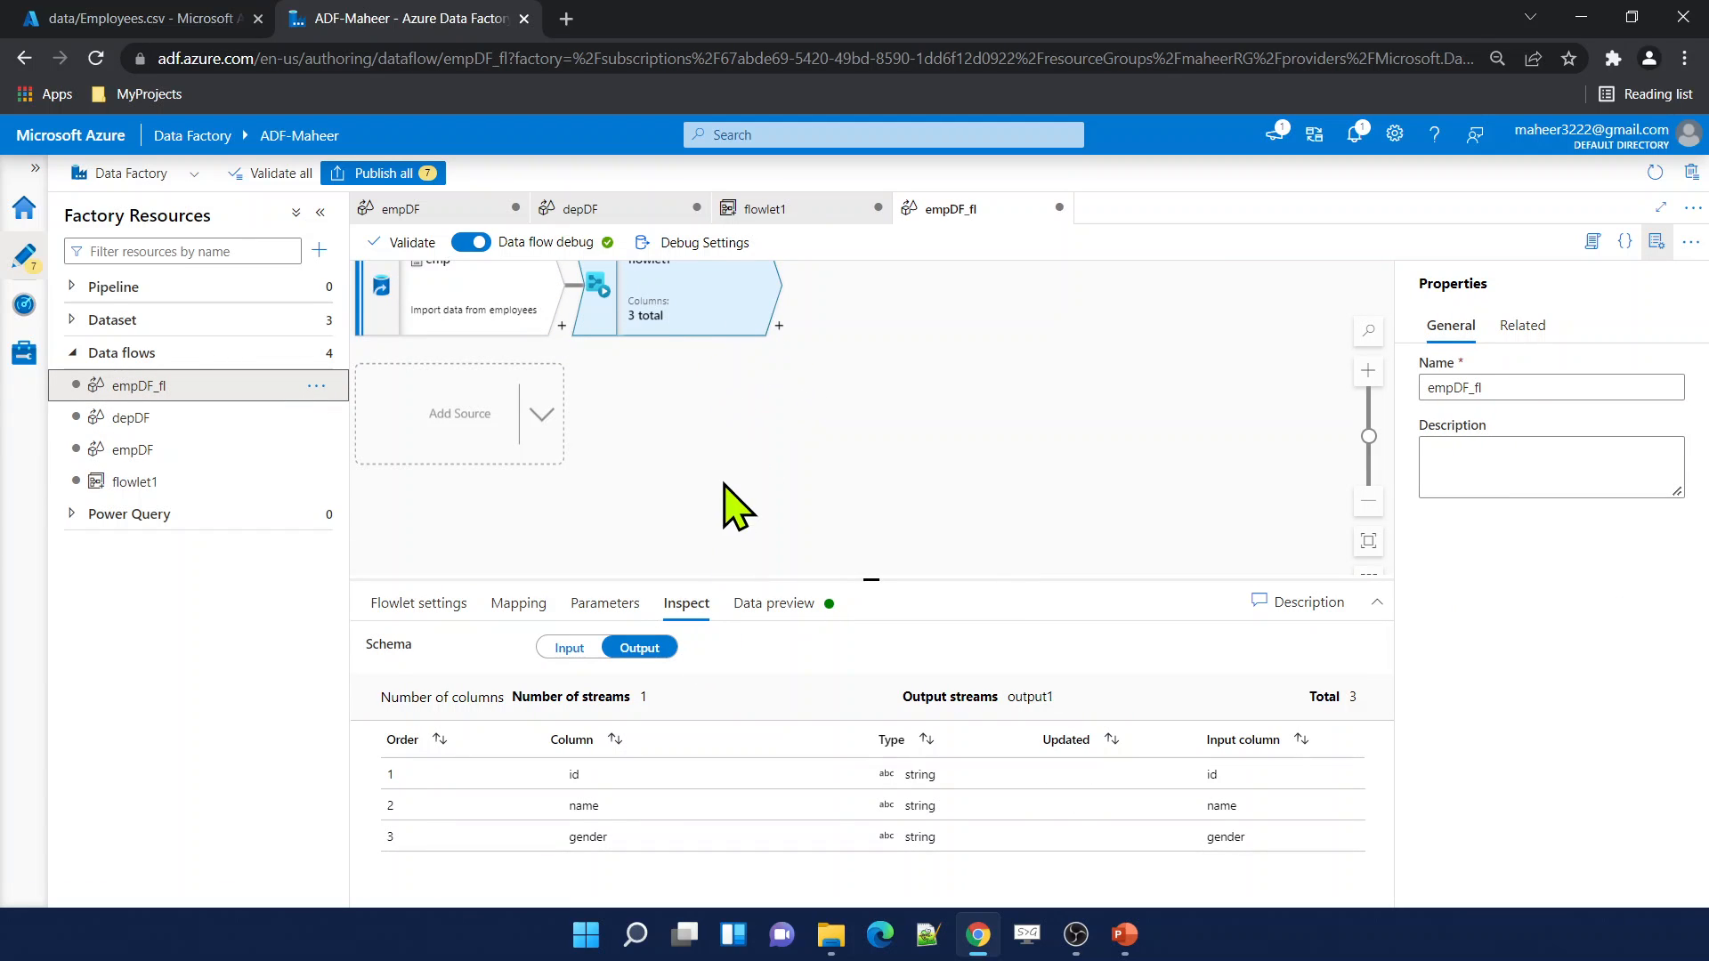
pyautogui.moveTo(733, 500); pyautogui.dragTo(739, 519)
pyautogui.click(696, 312)
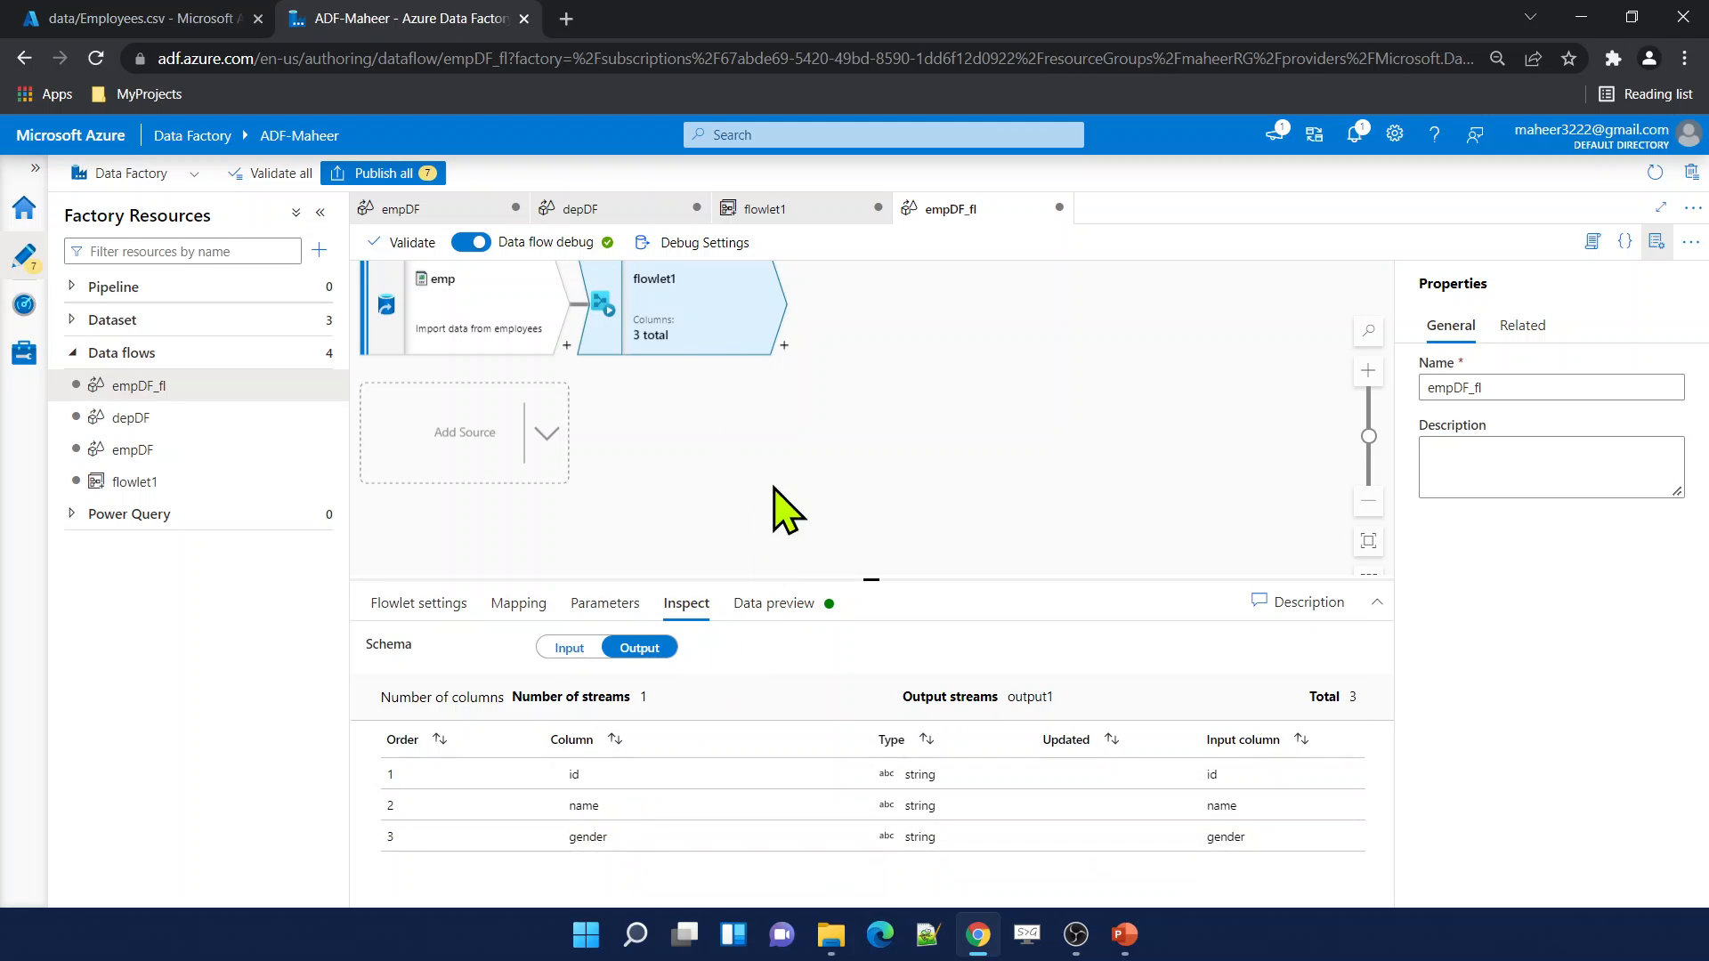
pyautogui.click(784, 345)
pyautogui.write('sink')
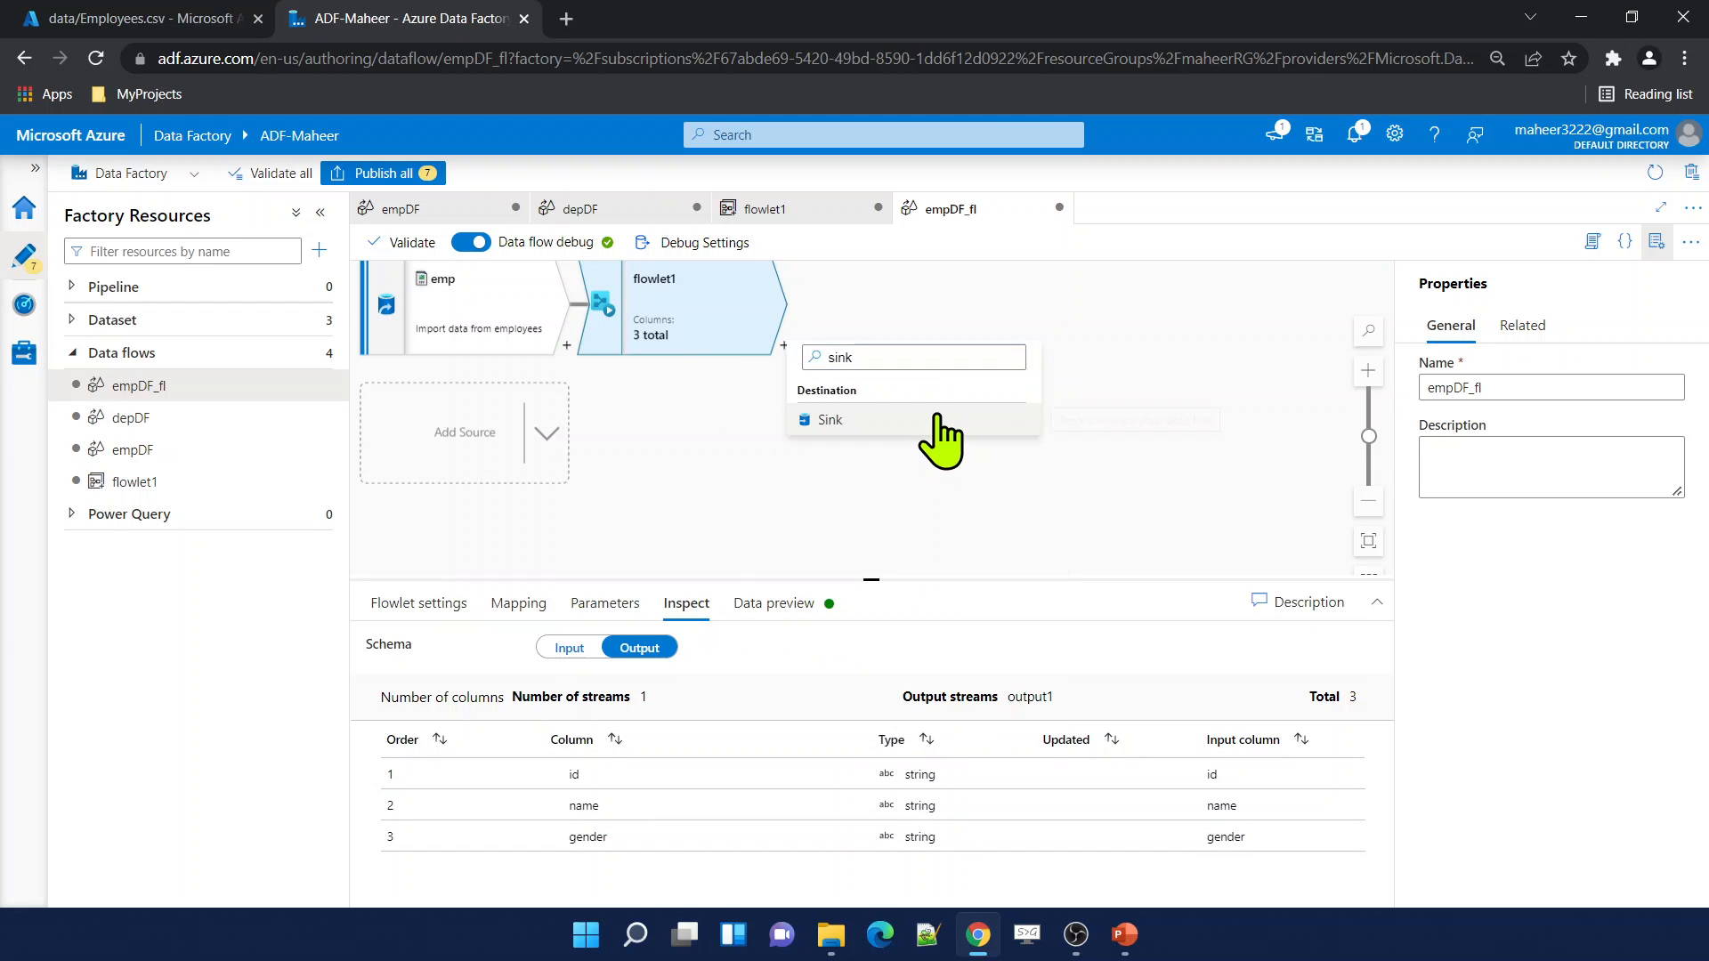
pyautogui.click(936, 419)
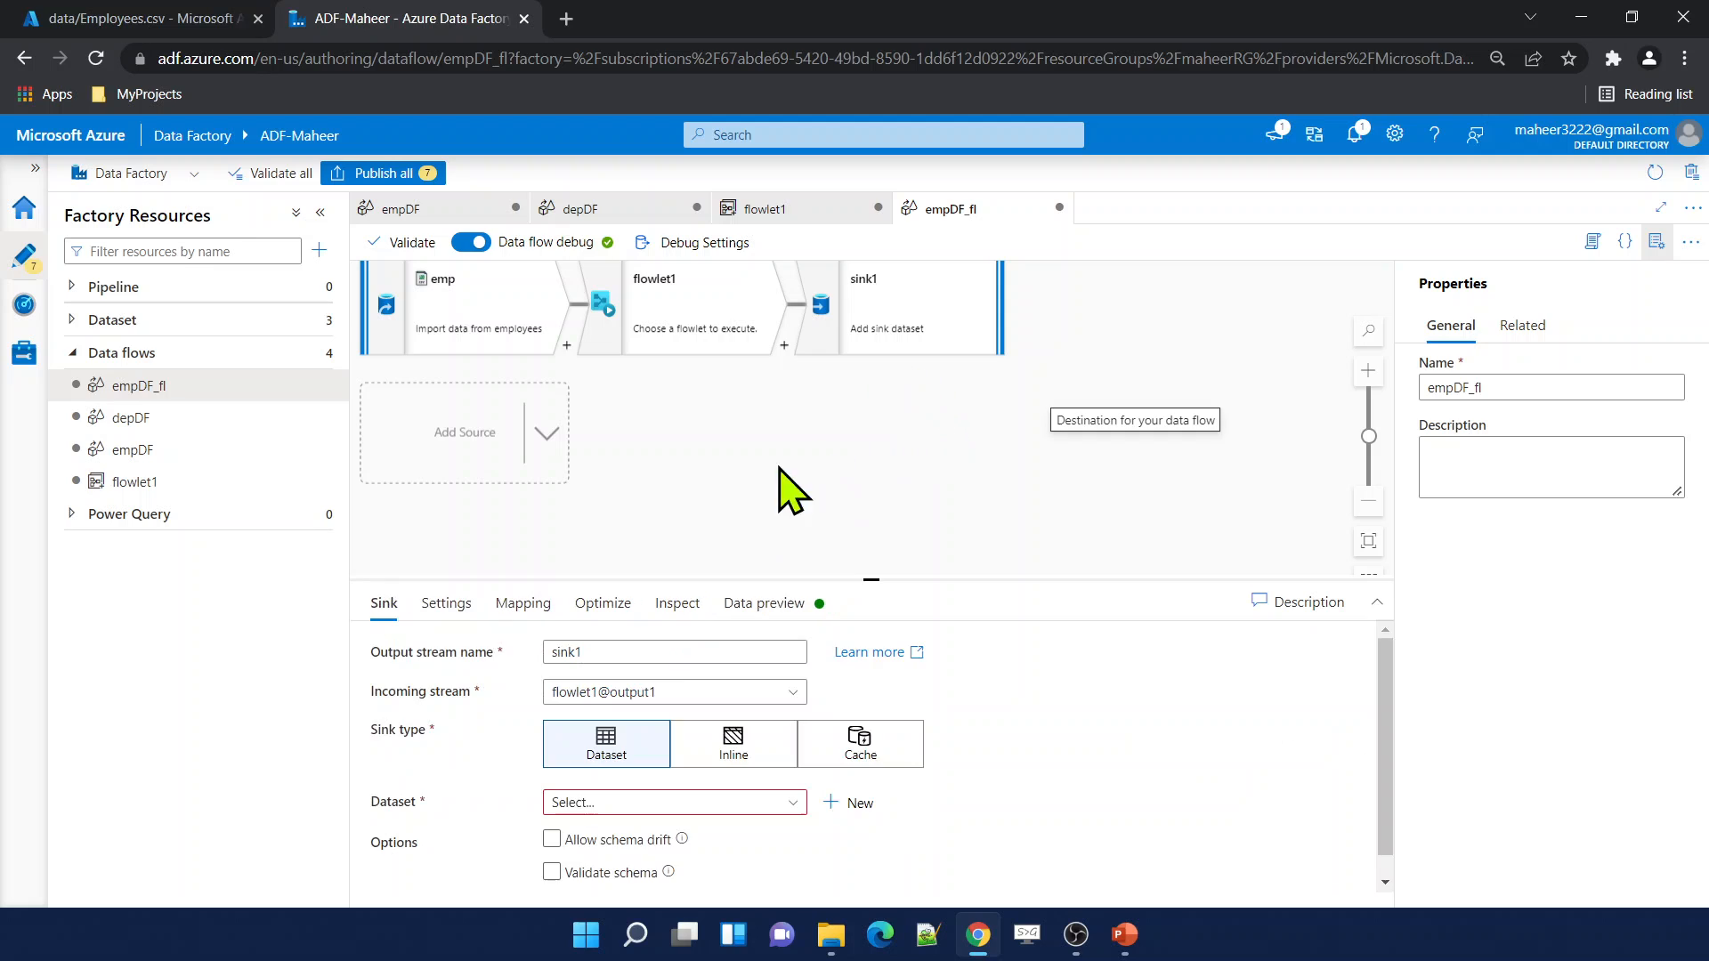
pyautogui.click(634, 802)
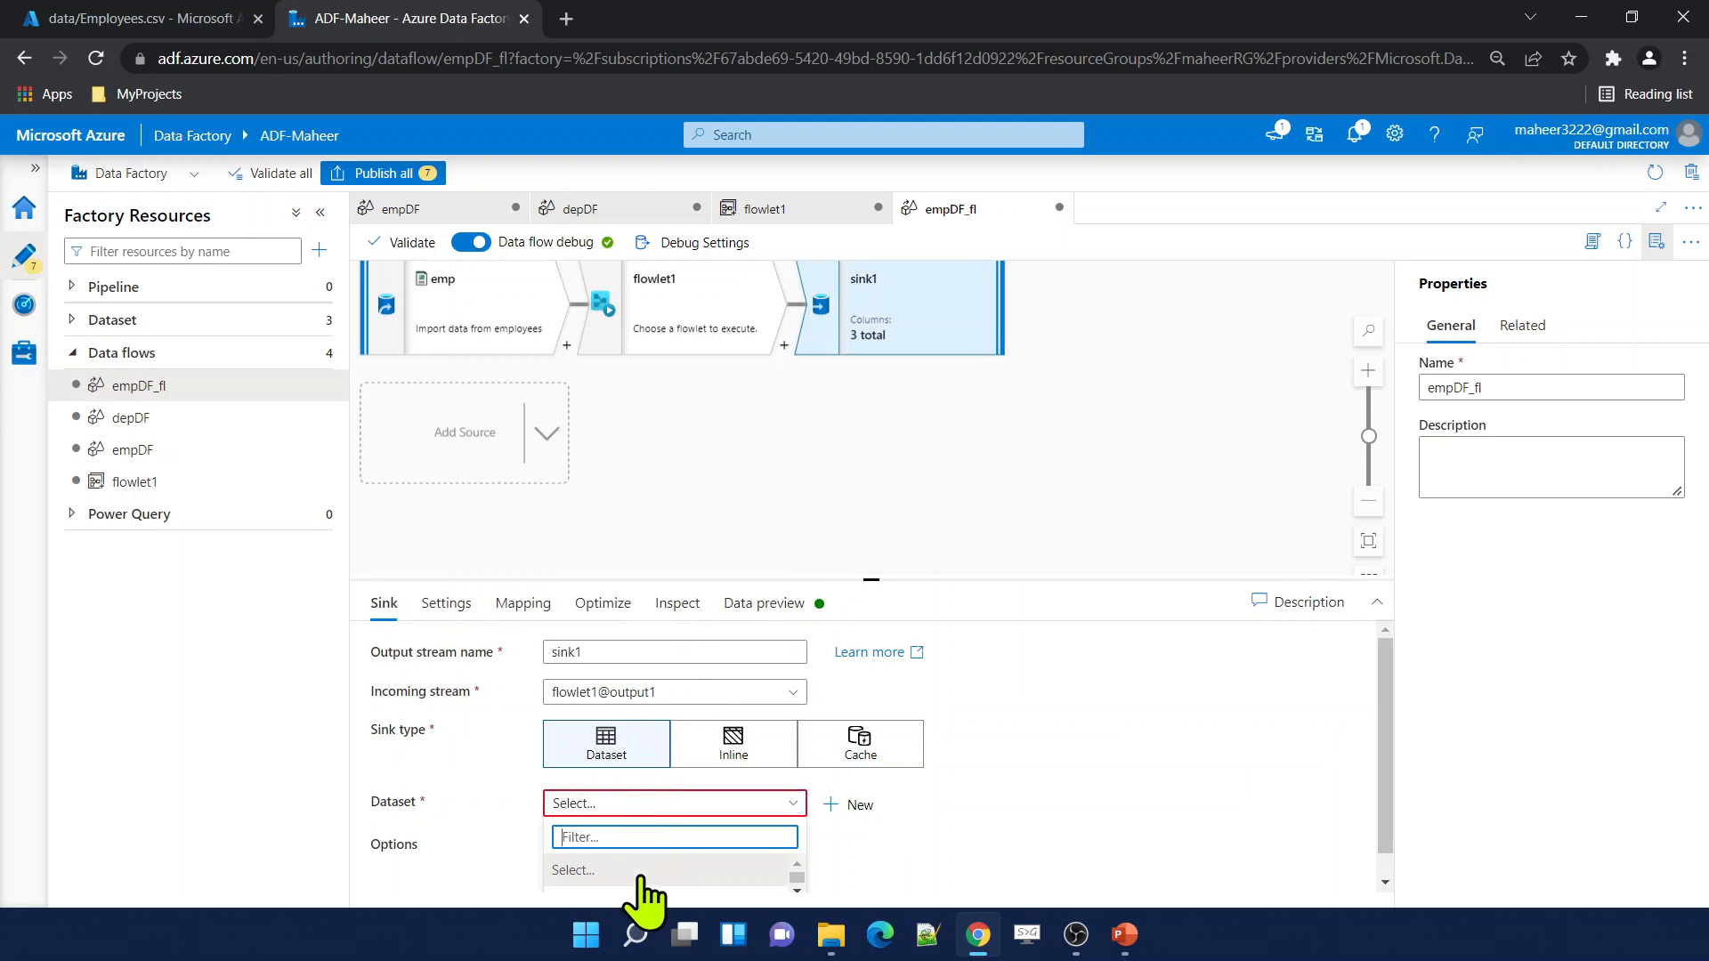
pyautogui.click(616, 885)
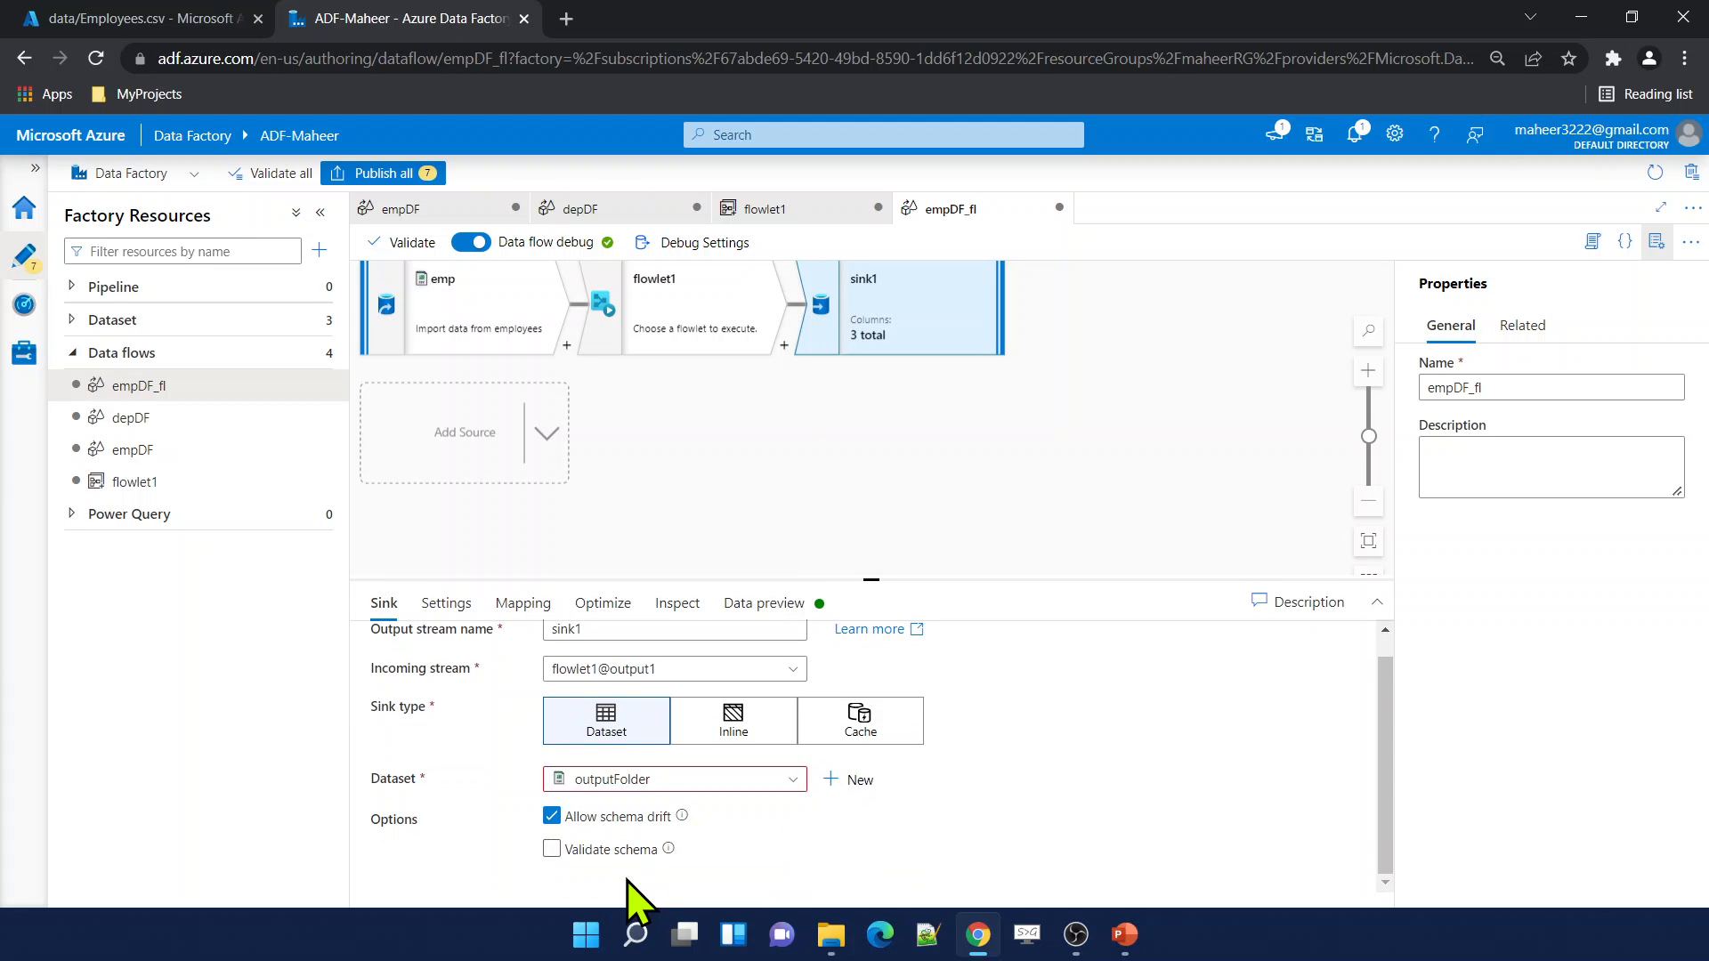
# Set the sink's file name option to Output to single file with the file name emp.csv.
pyautogui.click(434, 605)
pyautogui.click(708, 690)
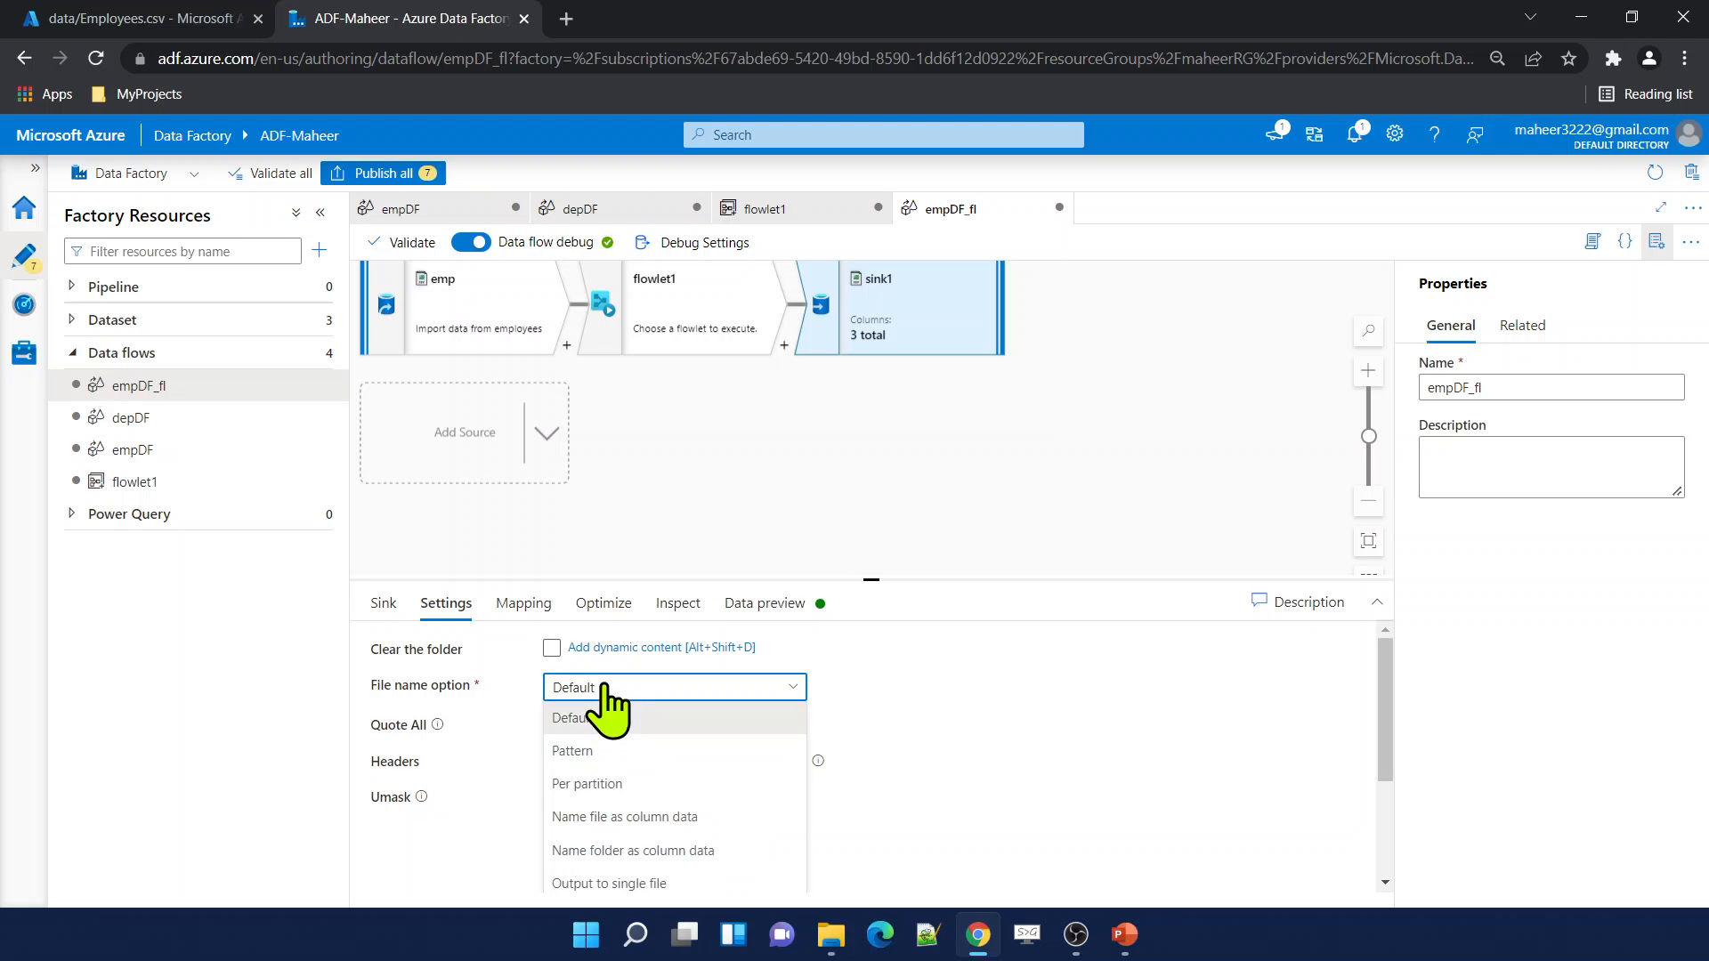
pyautogui.scroll(-3, 618, 846)
pyautogui.click(622, 708)
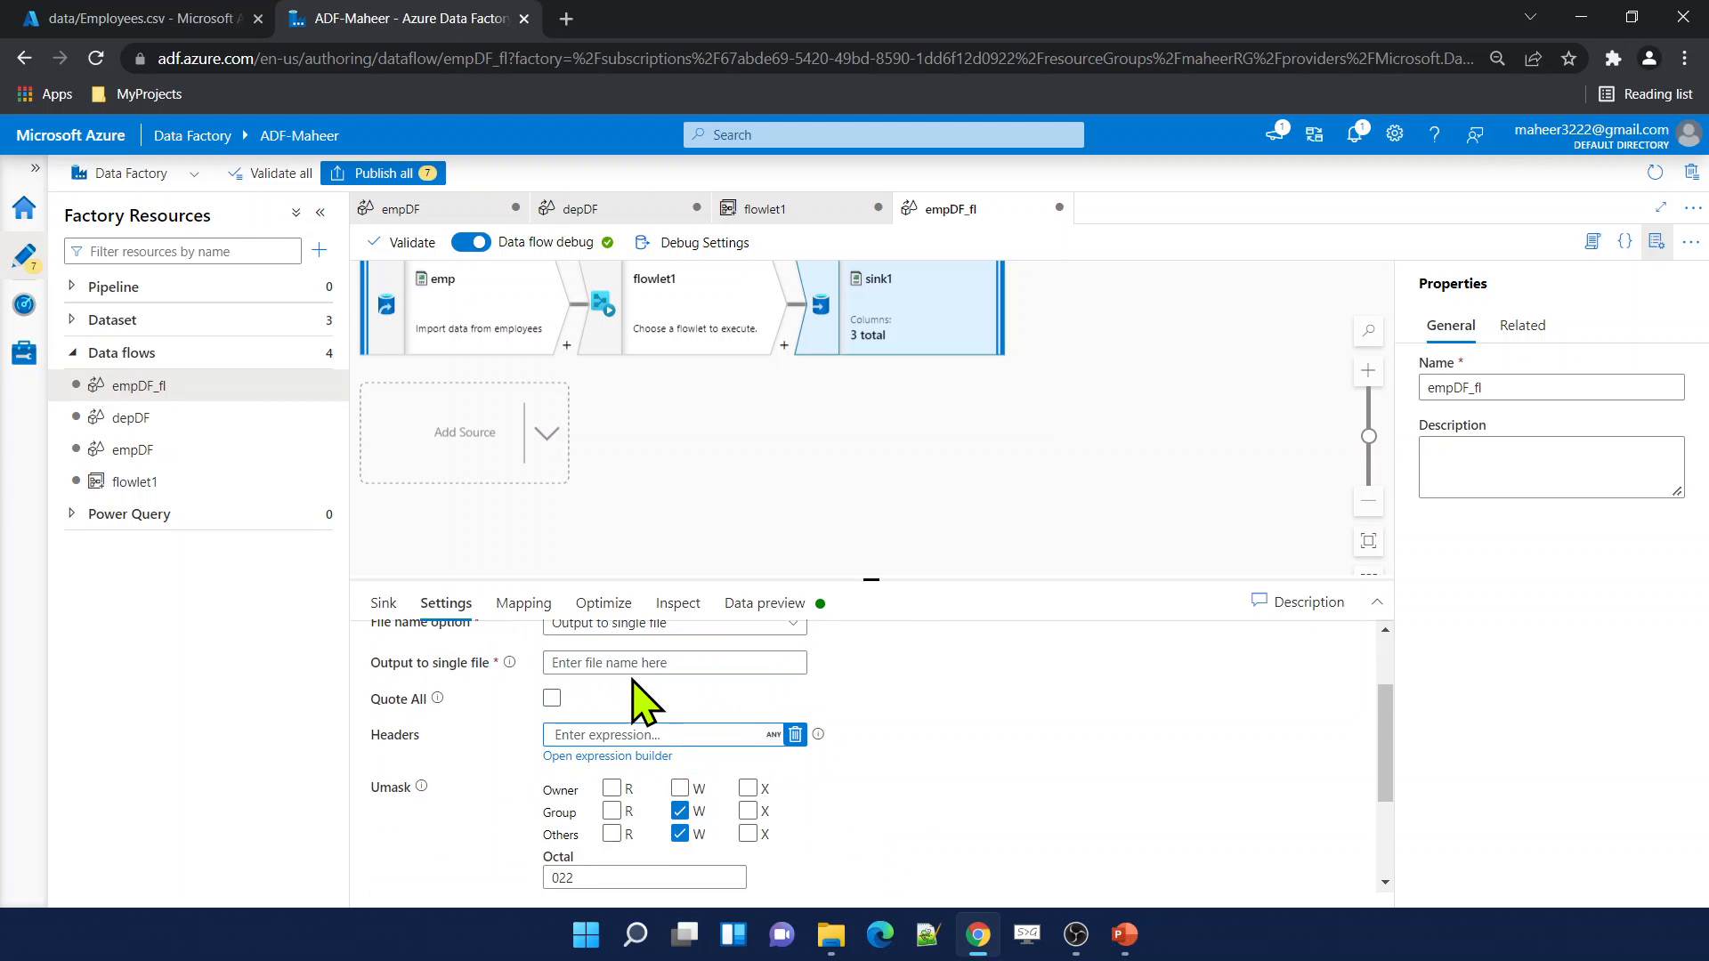
pyautogui.click(632, 663)
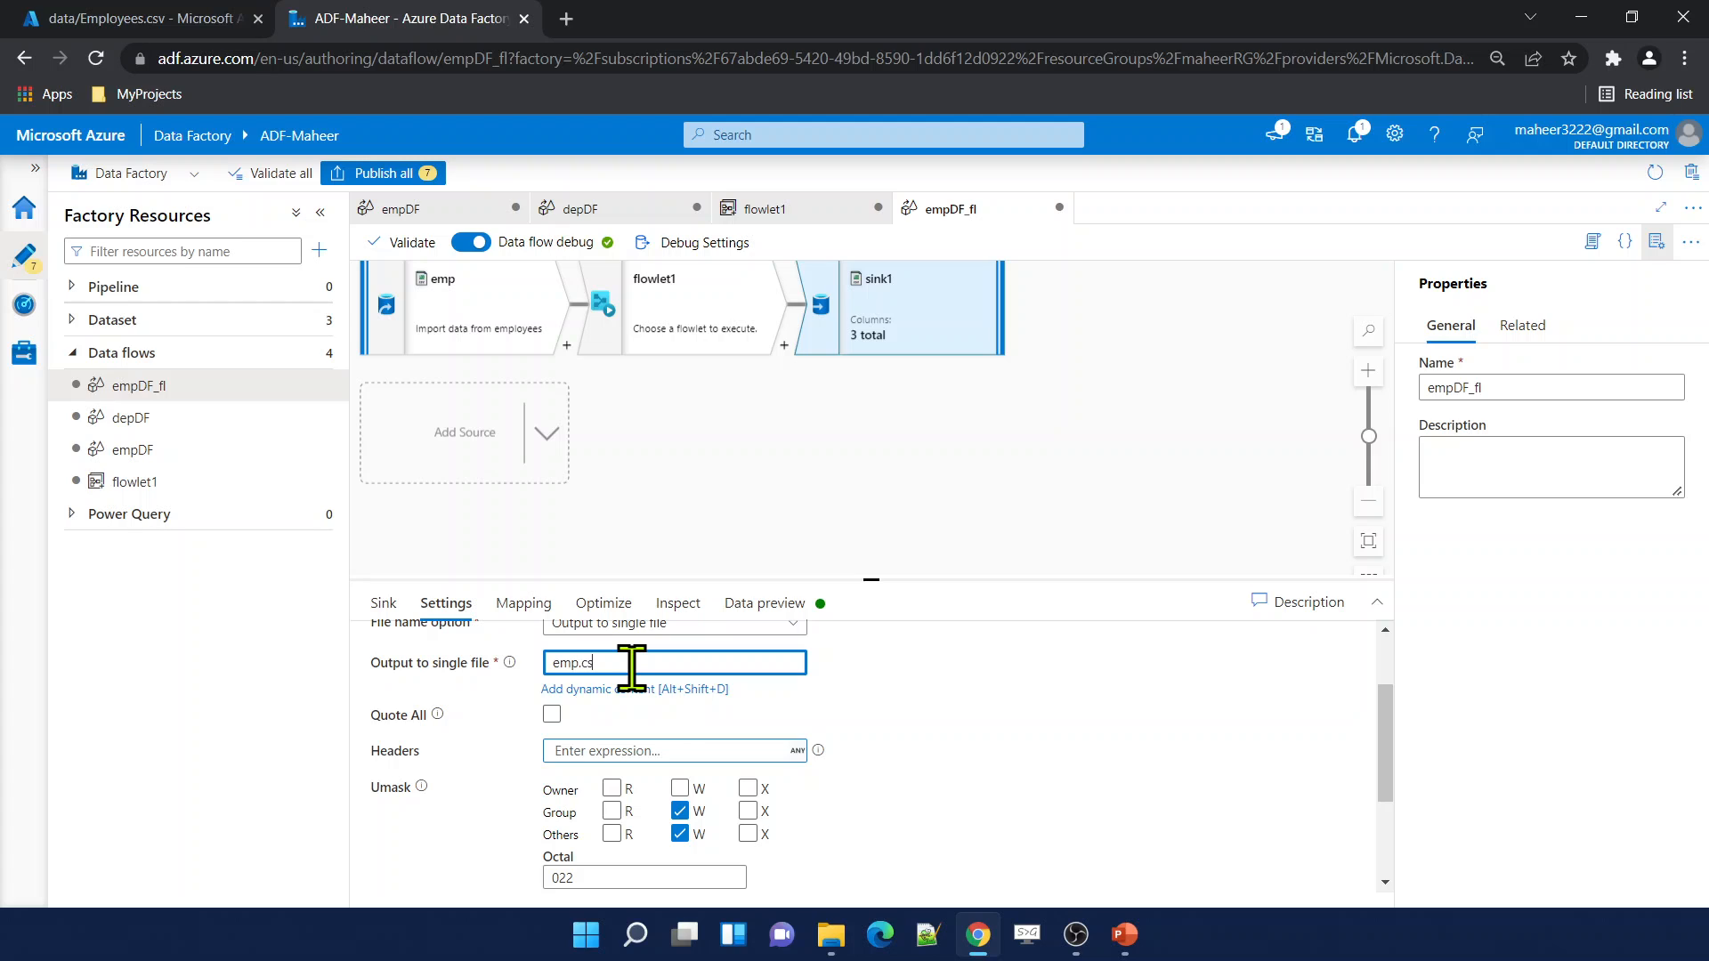
# Turn off auto mapping for sink1 in empDF_fl and refresh the sink's data preview.
pyautogui.click(521, 605)
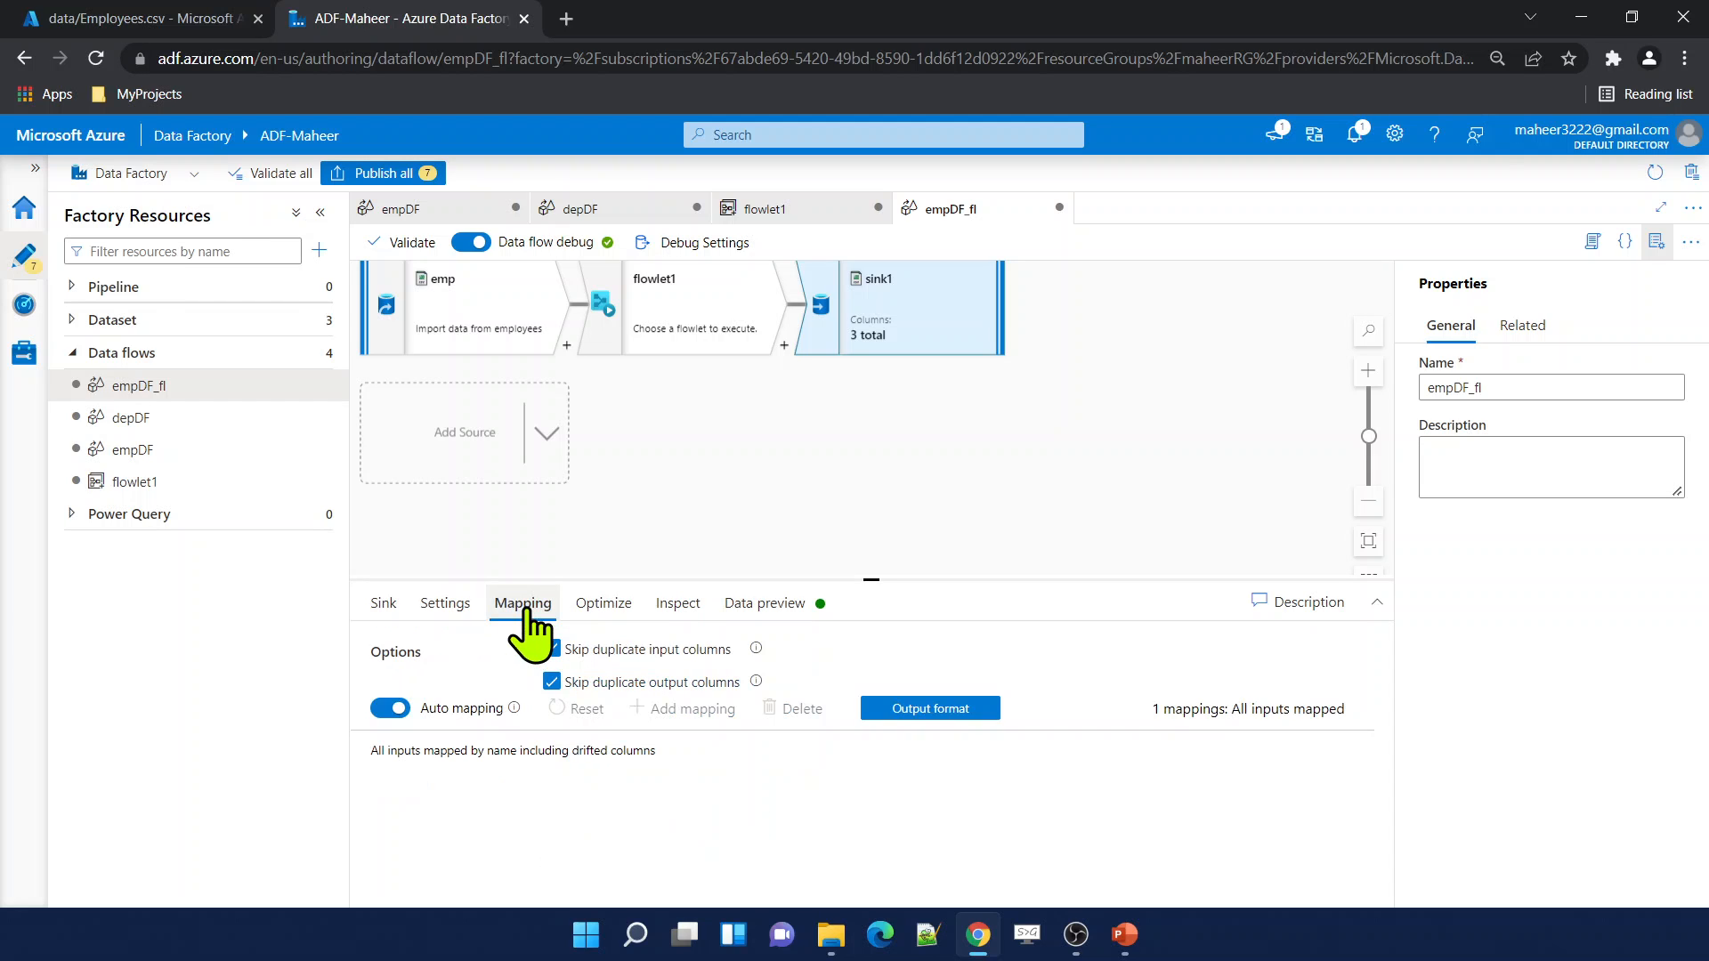
pyautogui.click(390, 708)
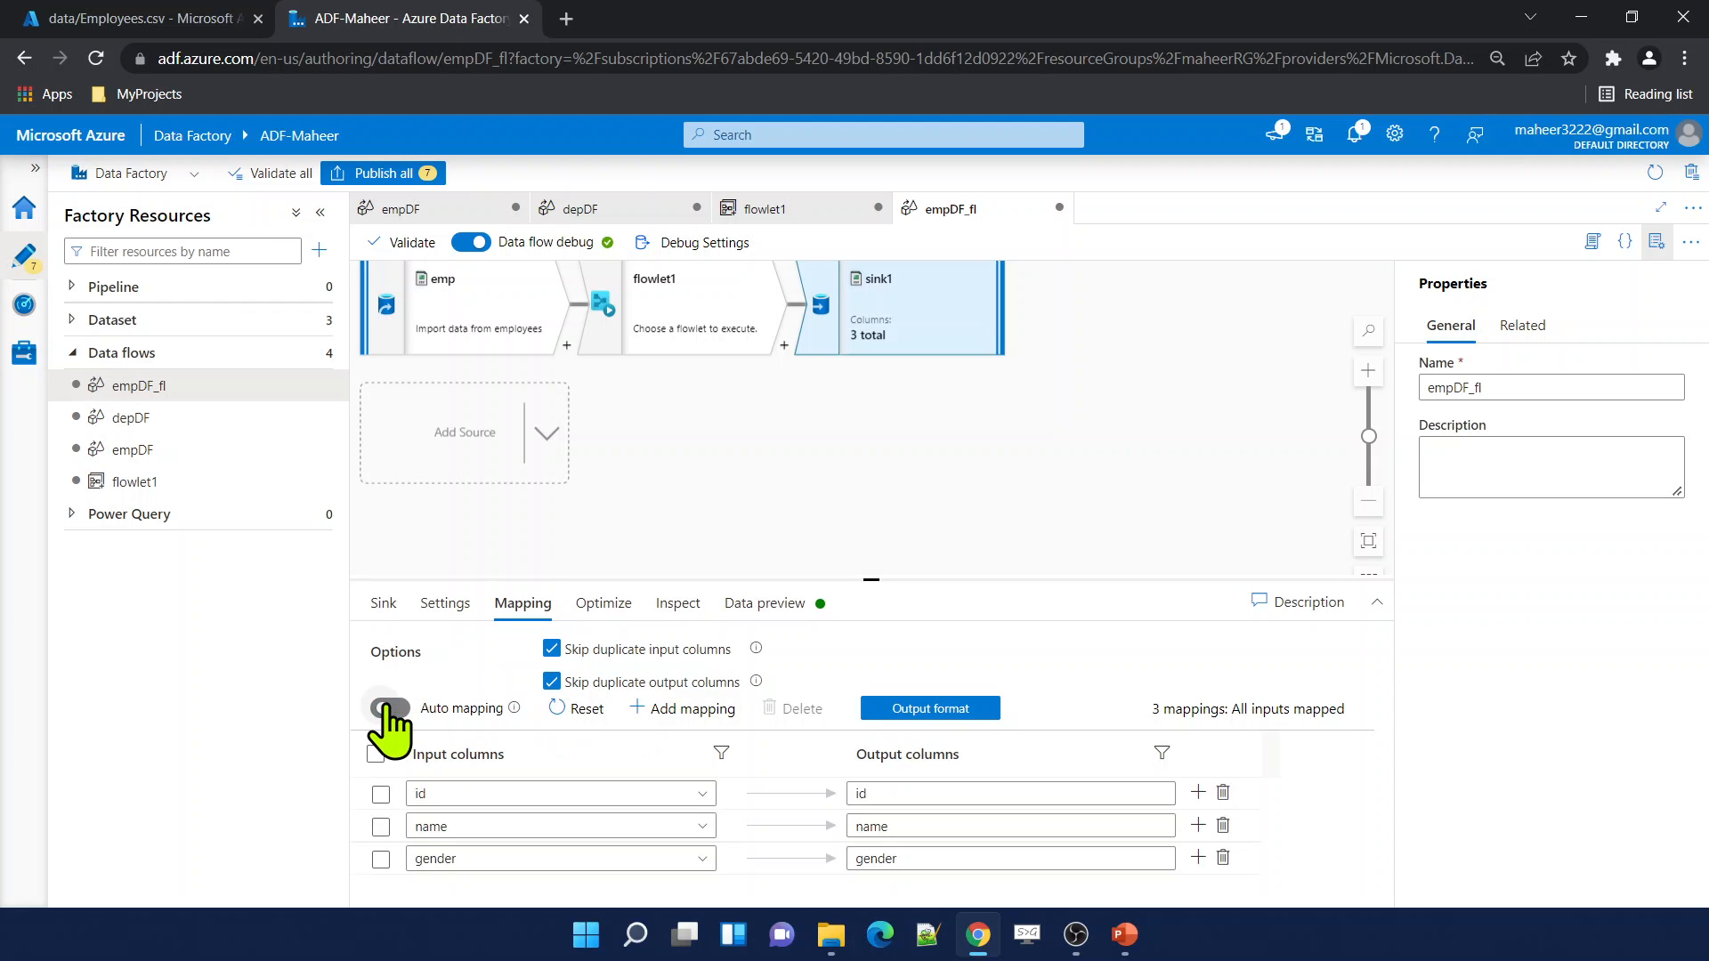
pyautogui.moveTo(910, 581); pyautogui.dragTo(877, 508)
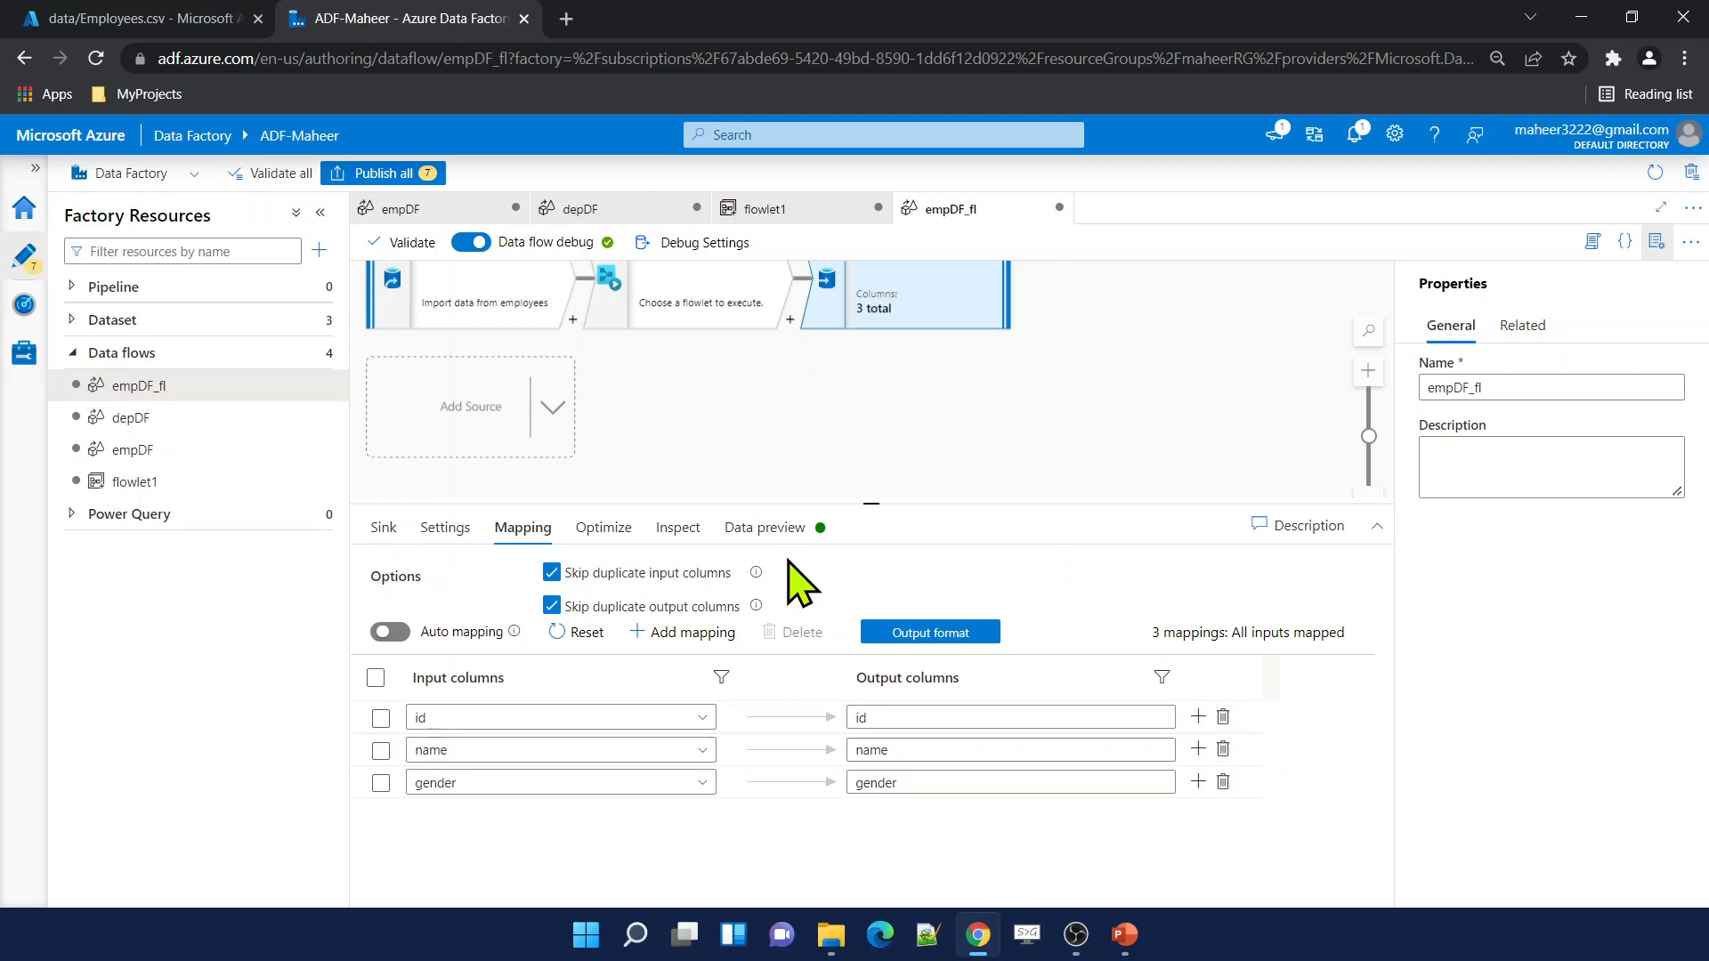
pyautogui.click(765, 527)
pyautogui.click(425, 608)
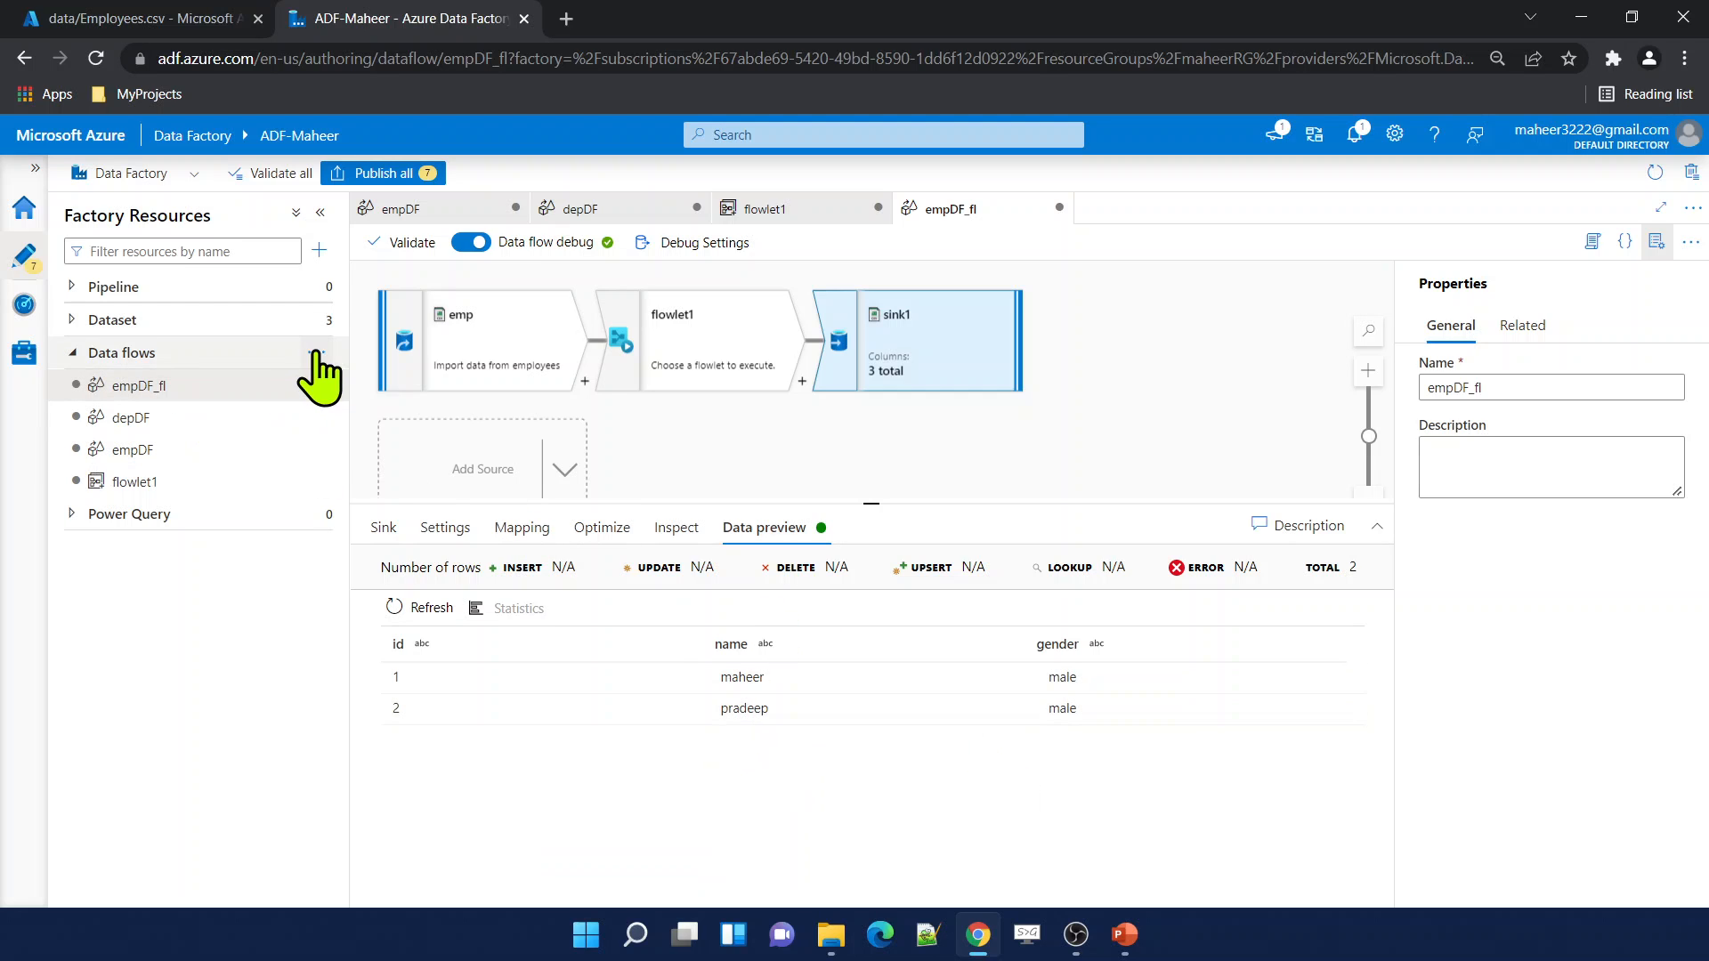
# Create a new data flow and name it depDF_fl.
pyautogui.click(319, 353)
pyautogui.click(366, 395)
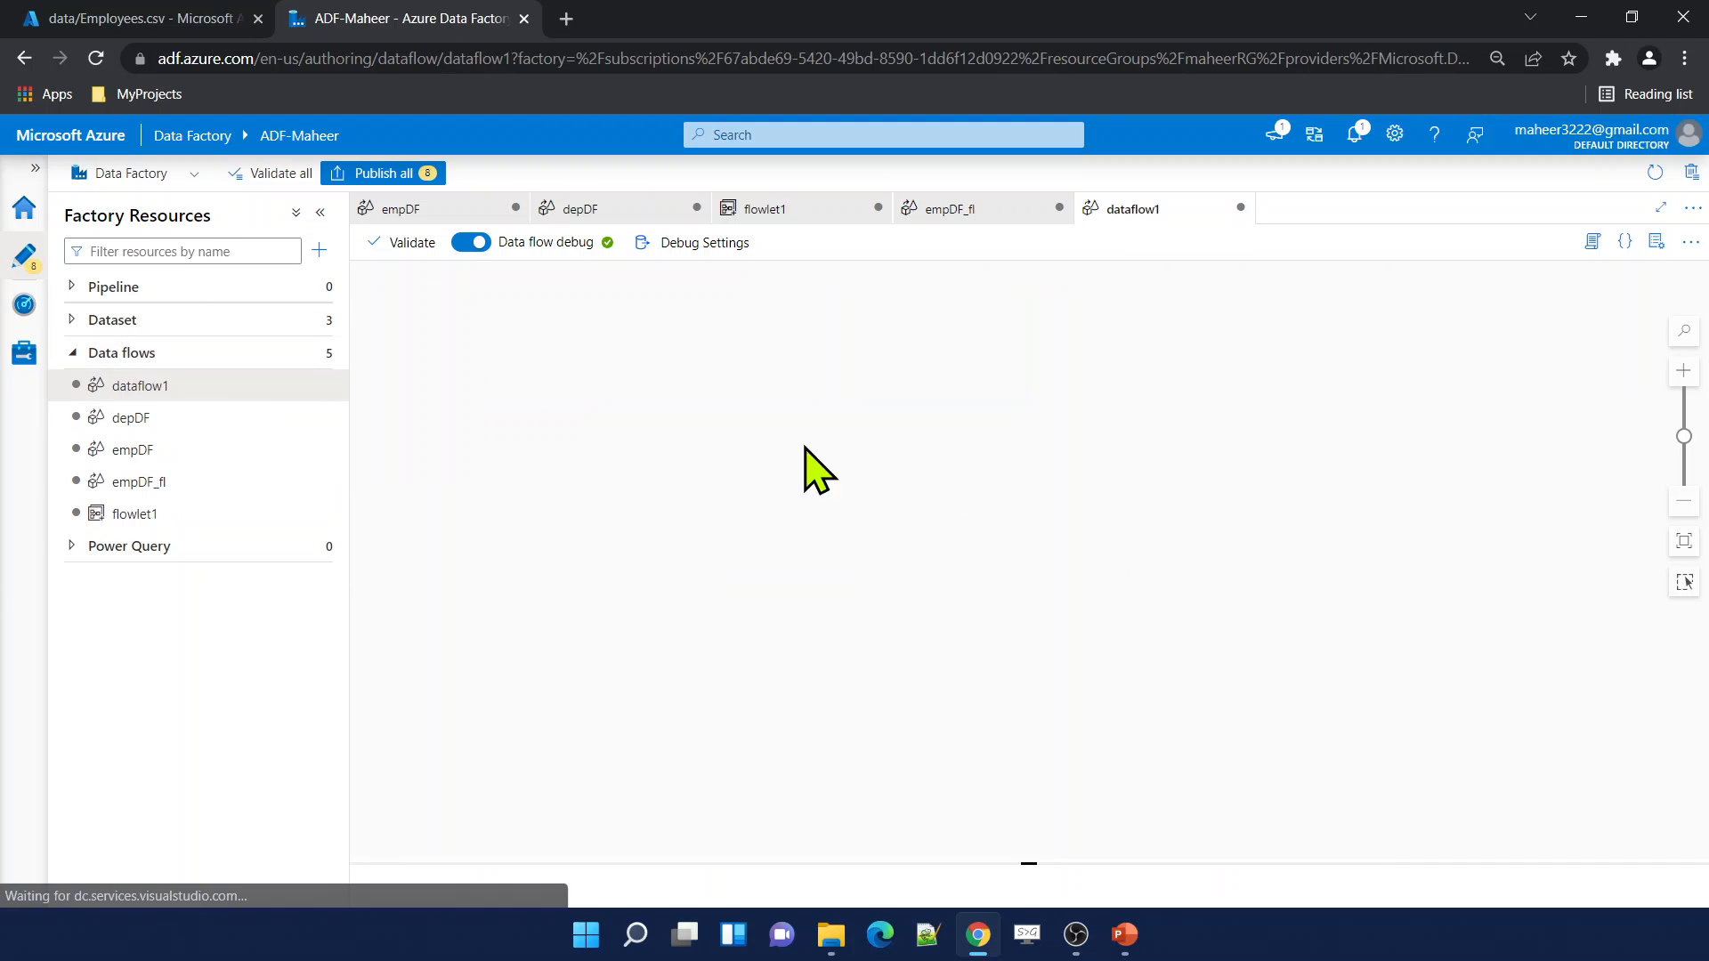
pyautogui.doubleClick(1510, 389)
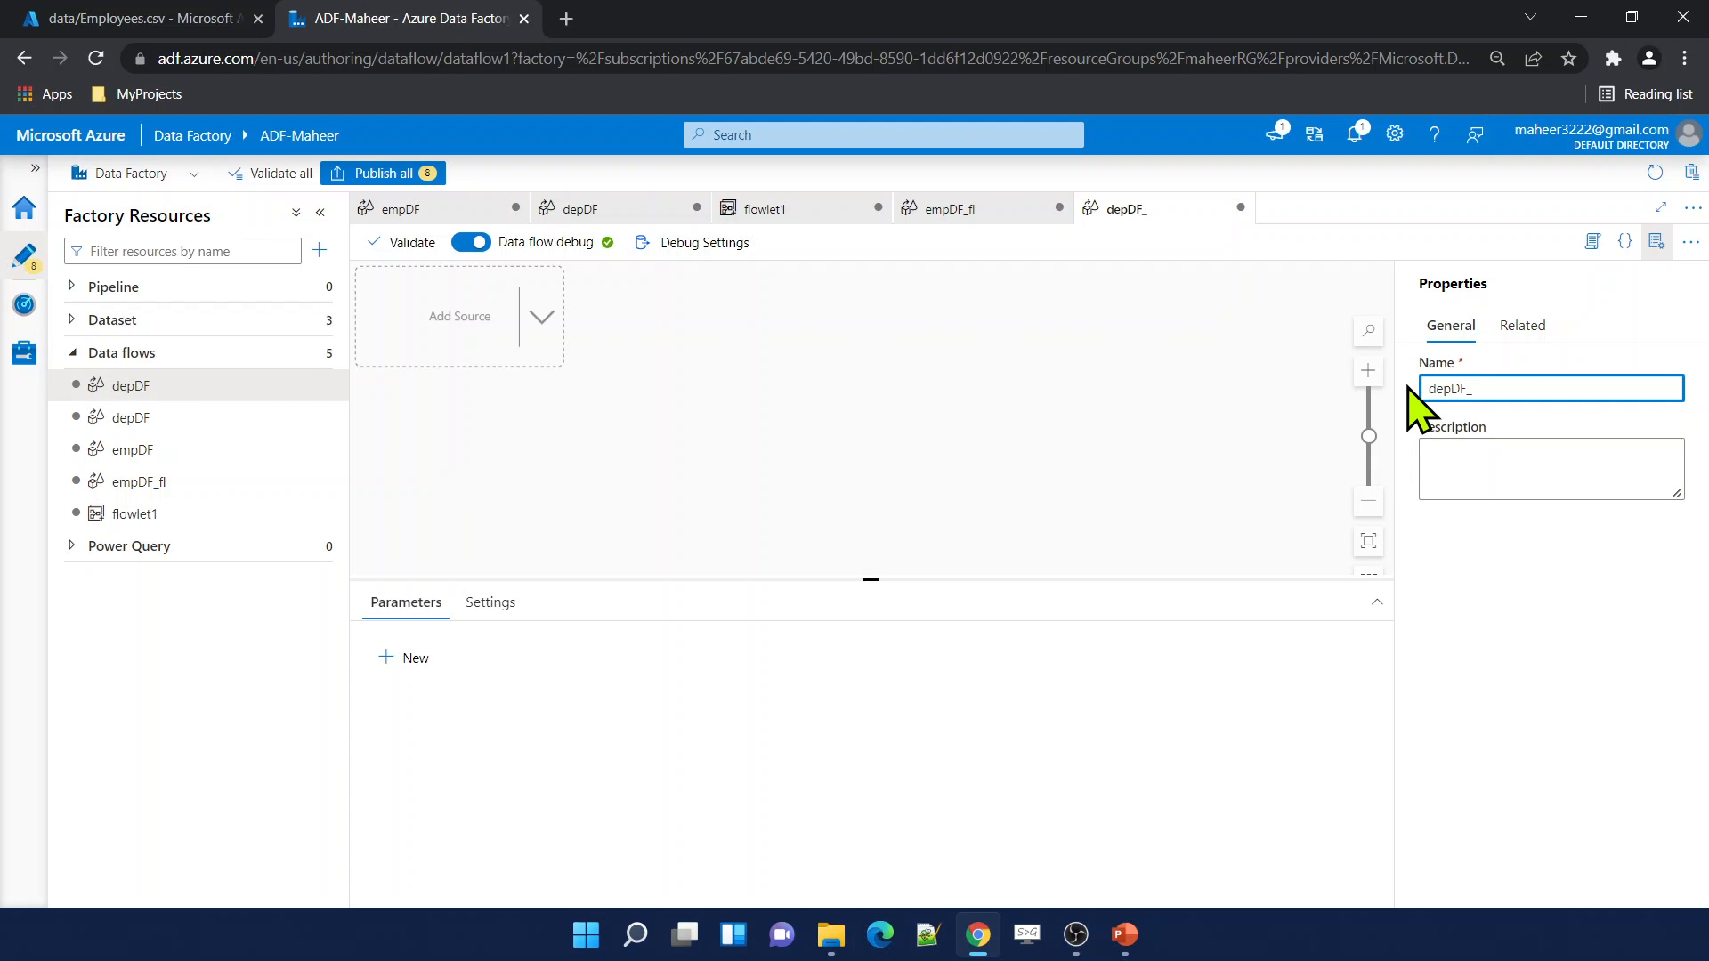
# Add a source to depDF_fl with the output stream name dep, reading from the dep dataset.
pyautogui.click(474, 343)
pyautogui.doubleClick(583, 652)
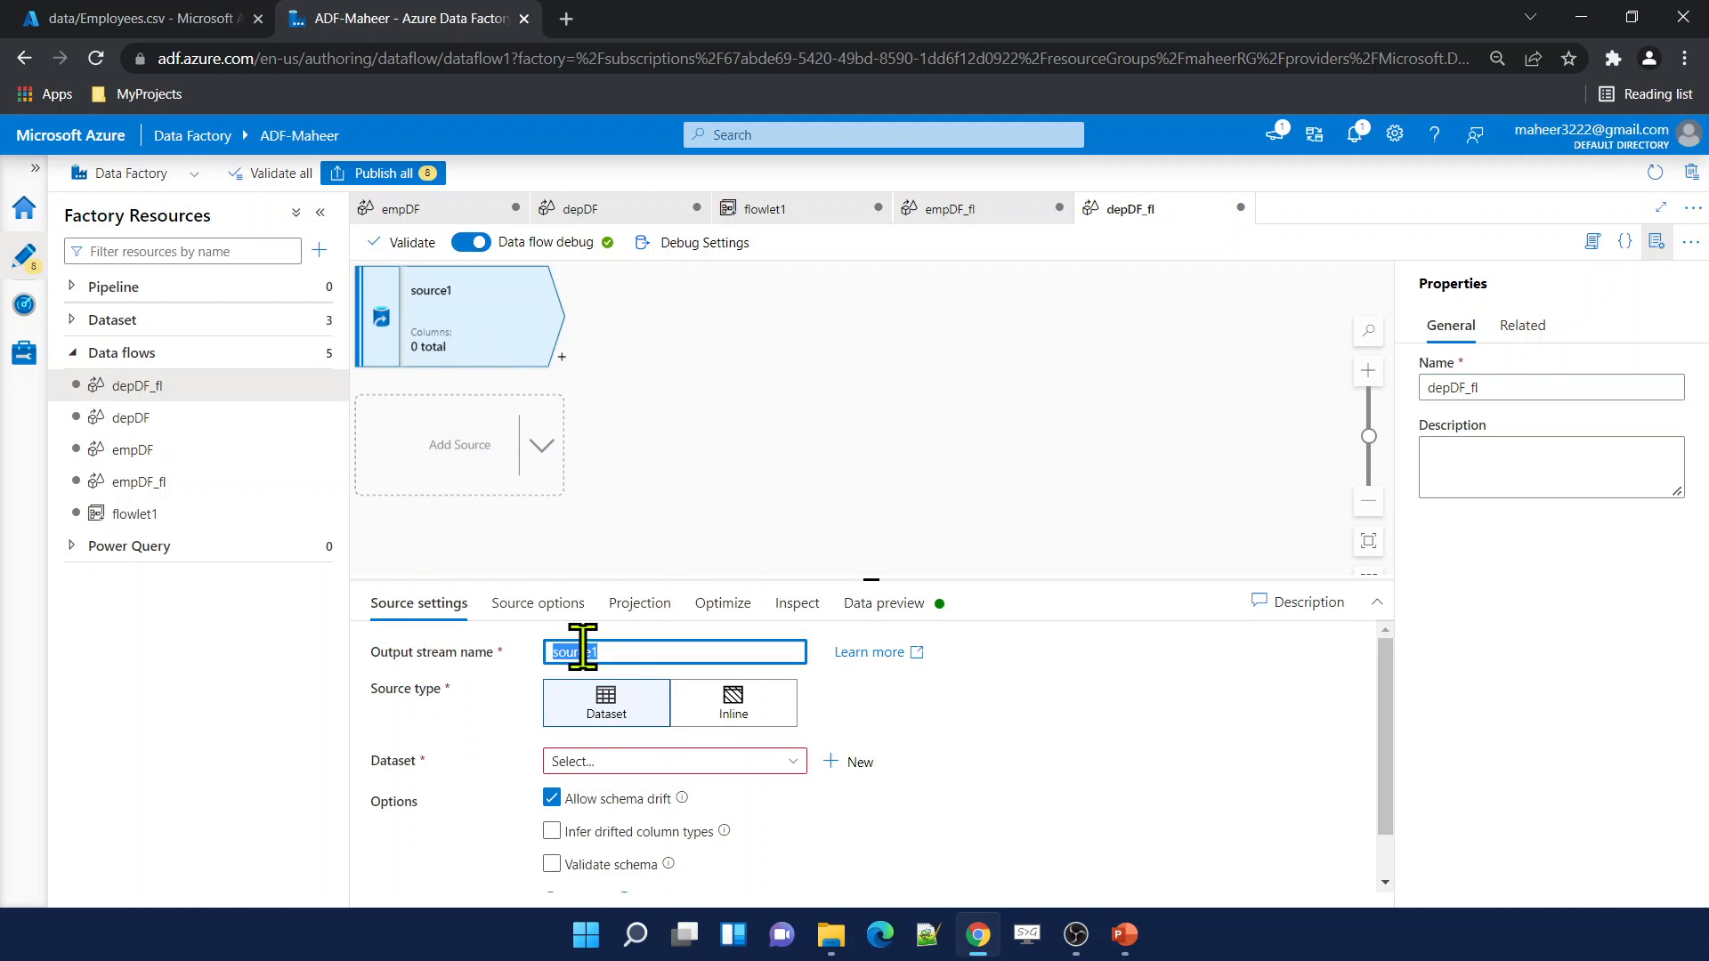
pyautogui.click(608, 763)
pyautogui.click(619, 863)
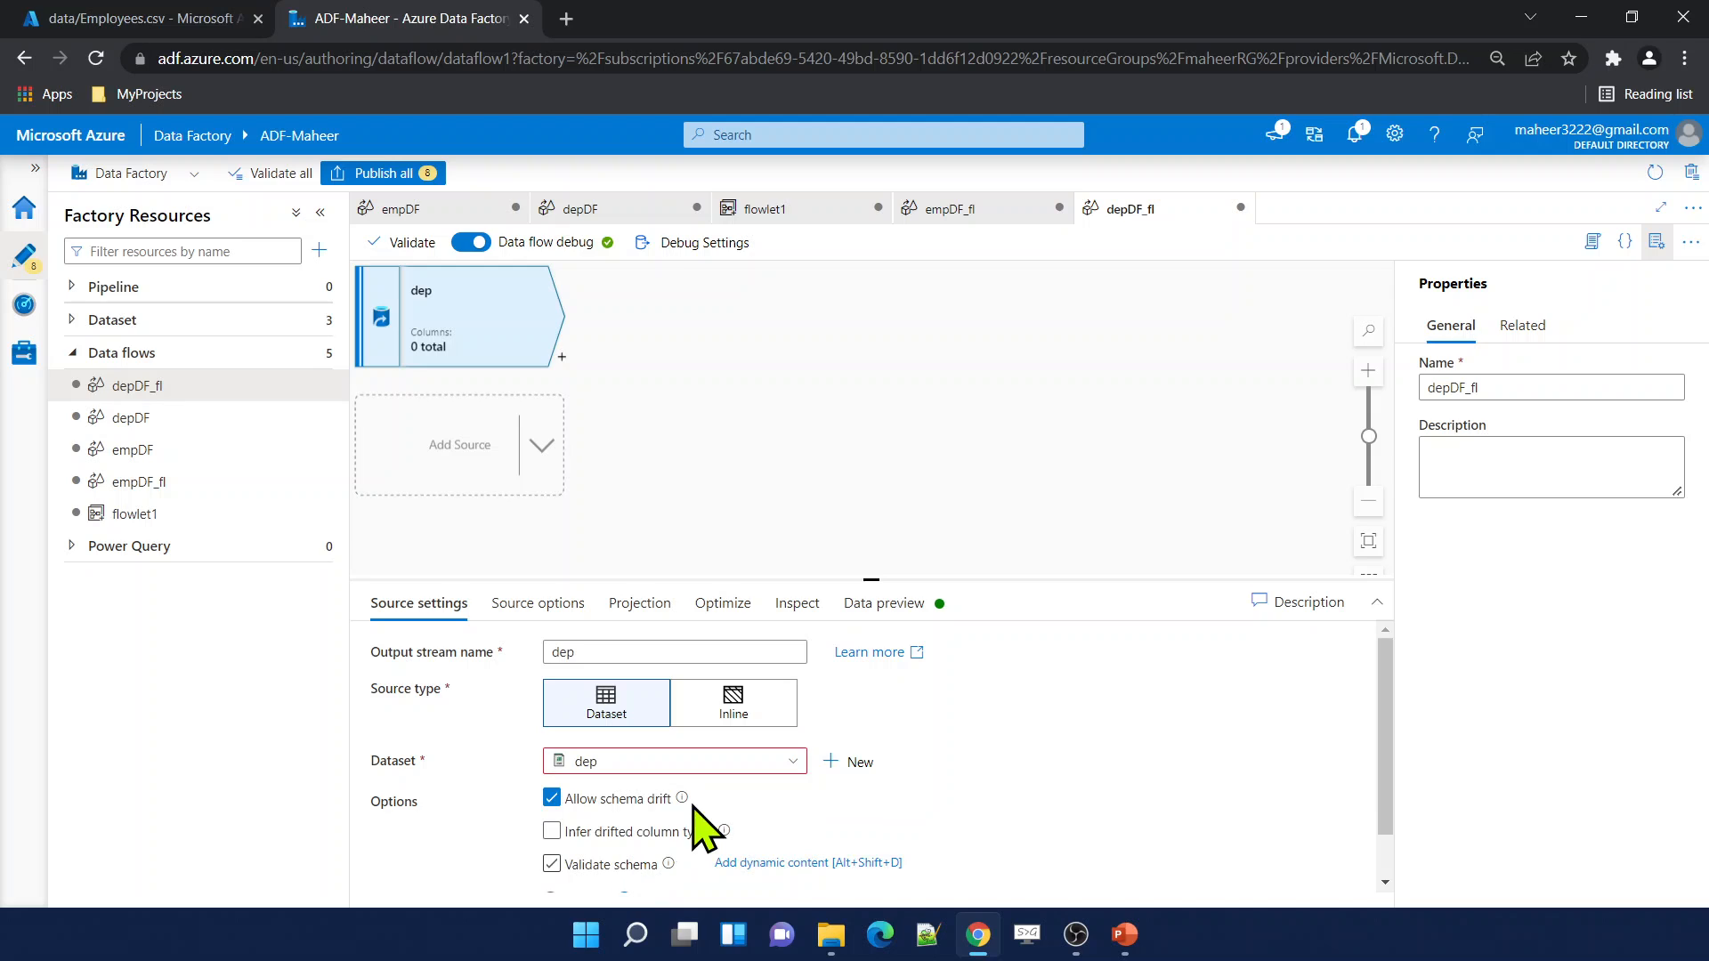
# Load and examine the data preview of the dep source.
pyautogui.click(881, 605)
pyautogui.click(432, 683)
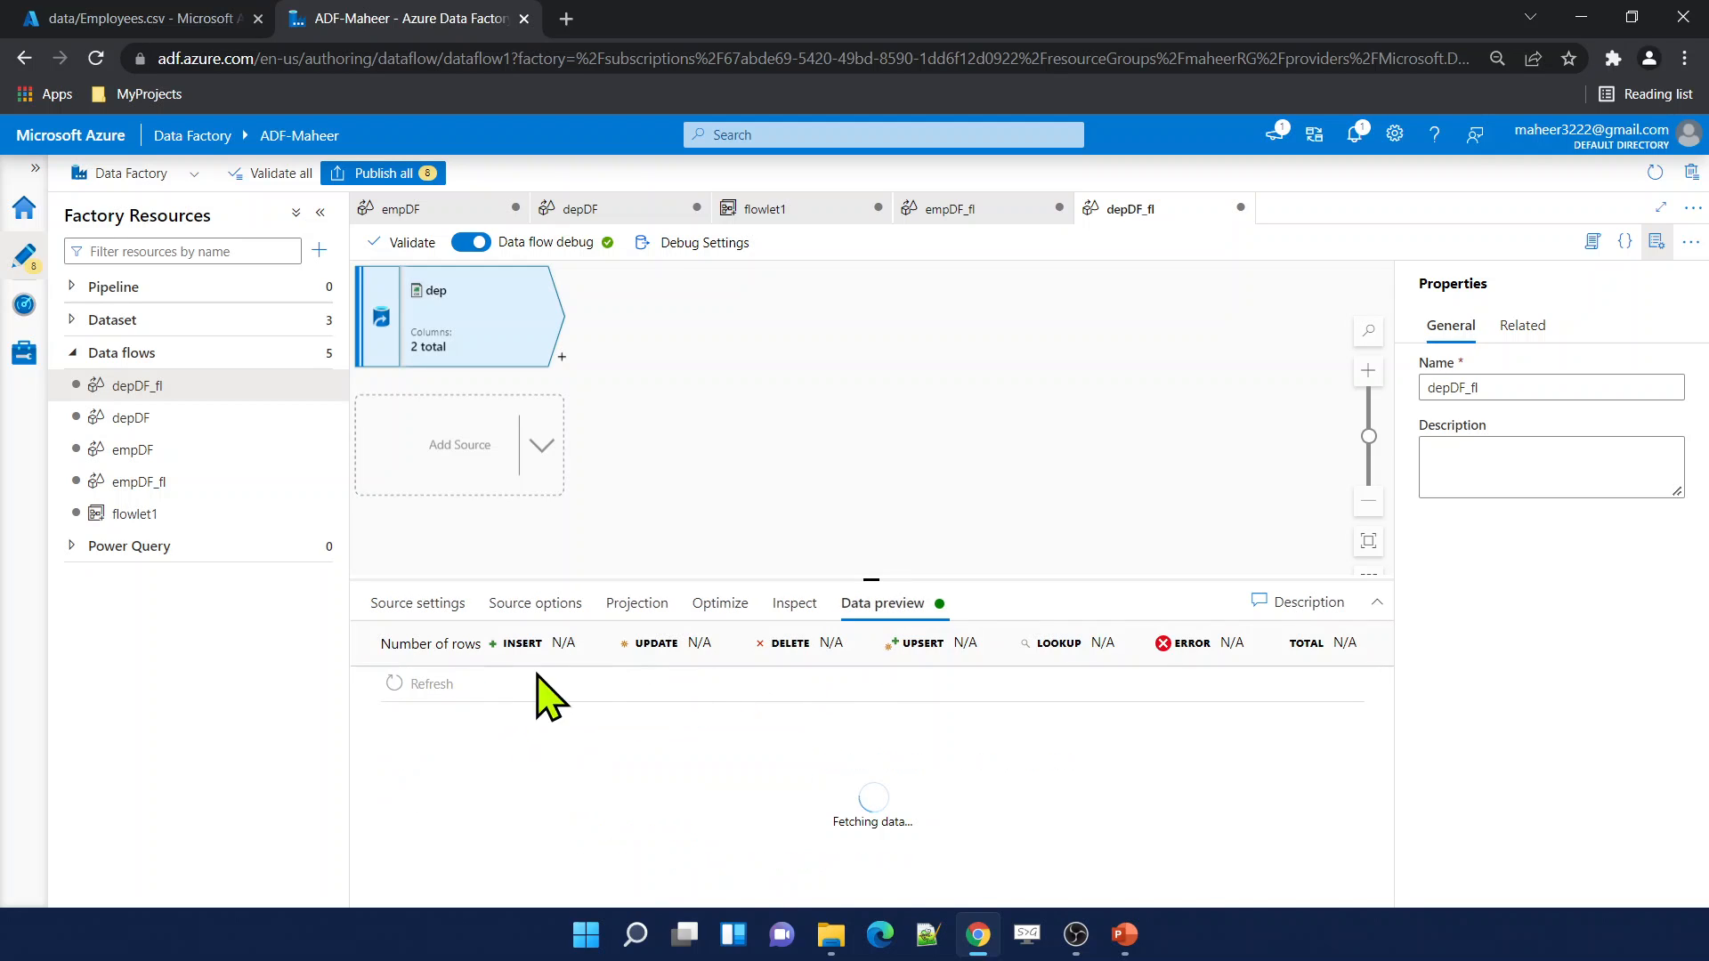
pyautogui.click(882, 571)
pyautogui.click(503, 307)
pyautogui.click(863, 570)
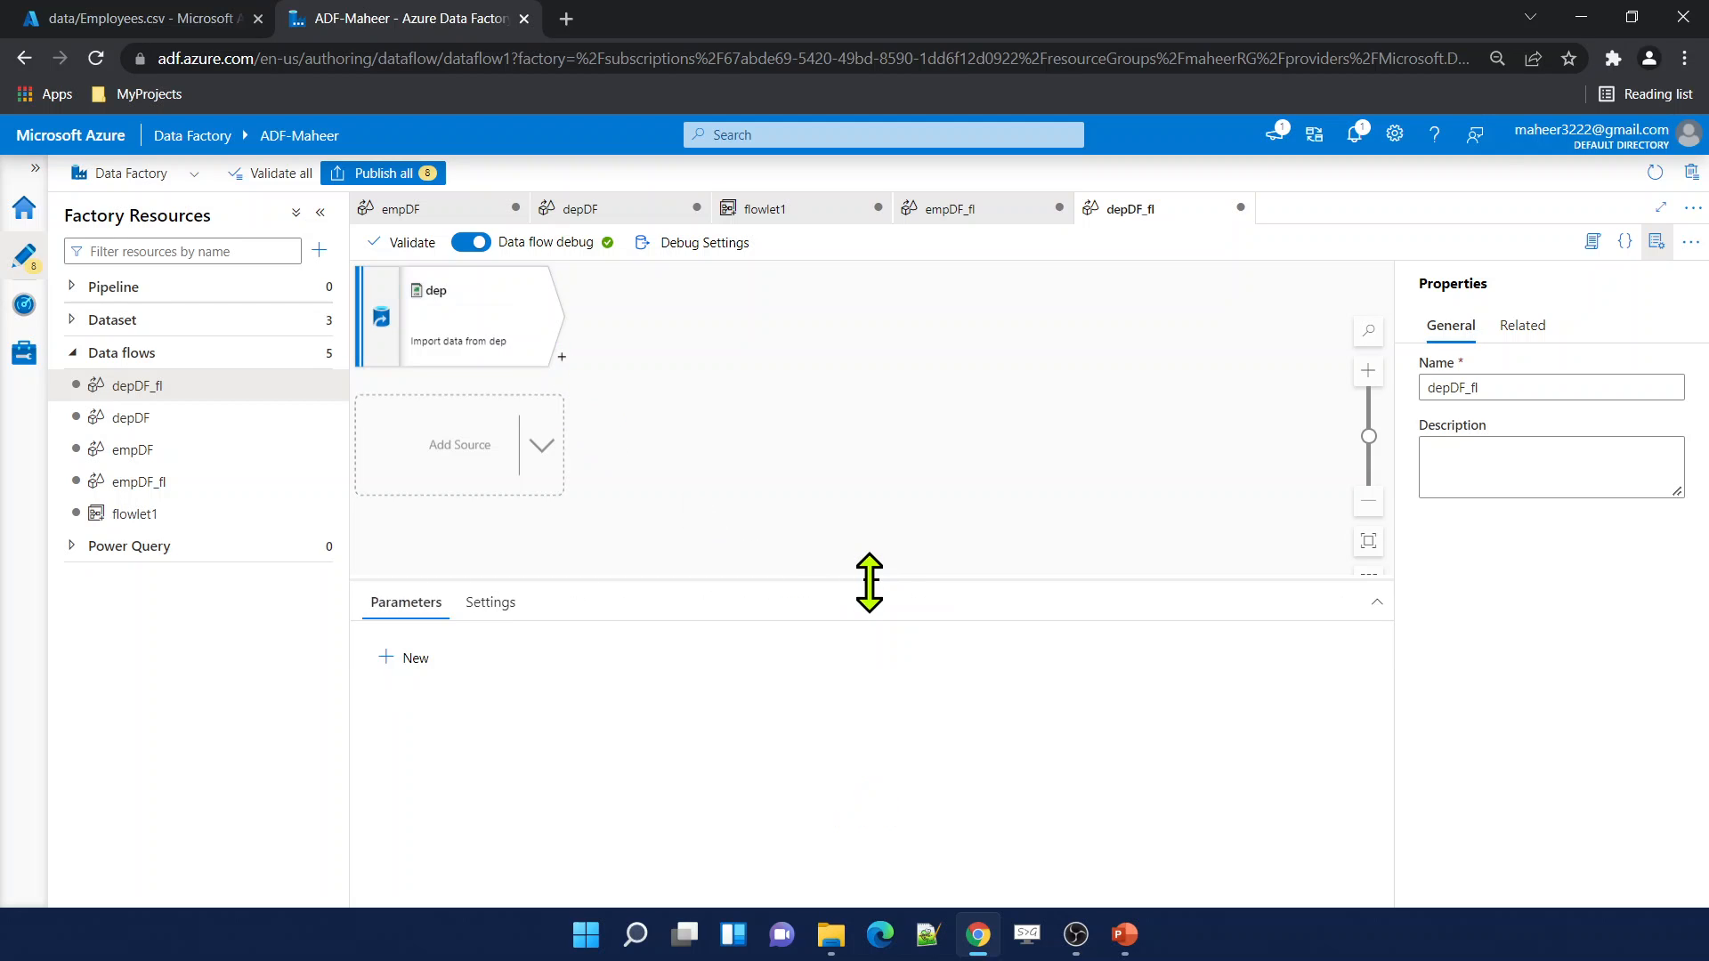
pyautogui.click(499, 336)
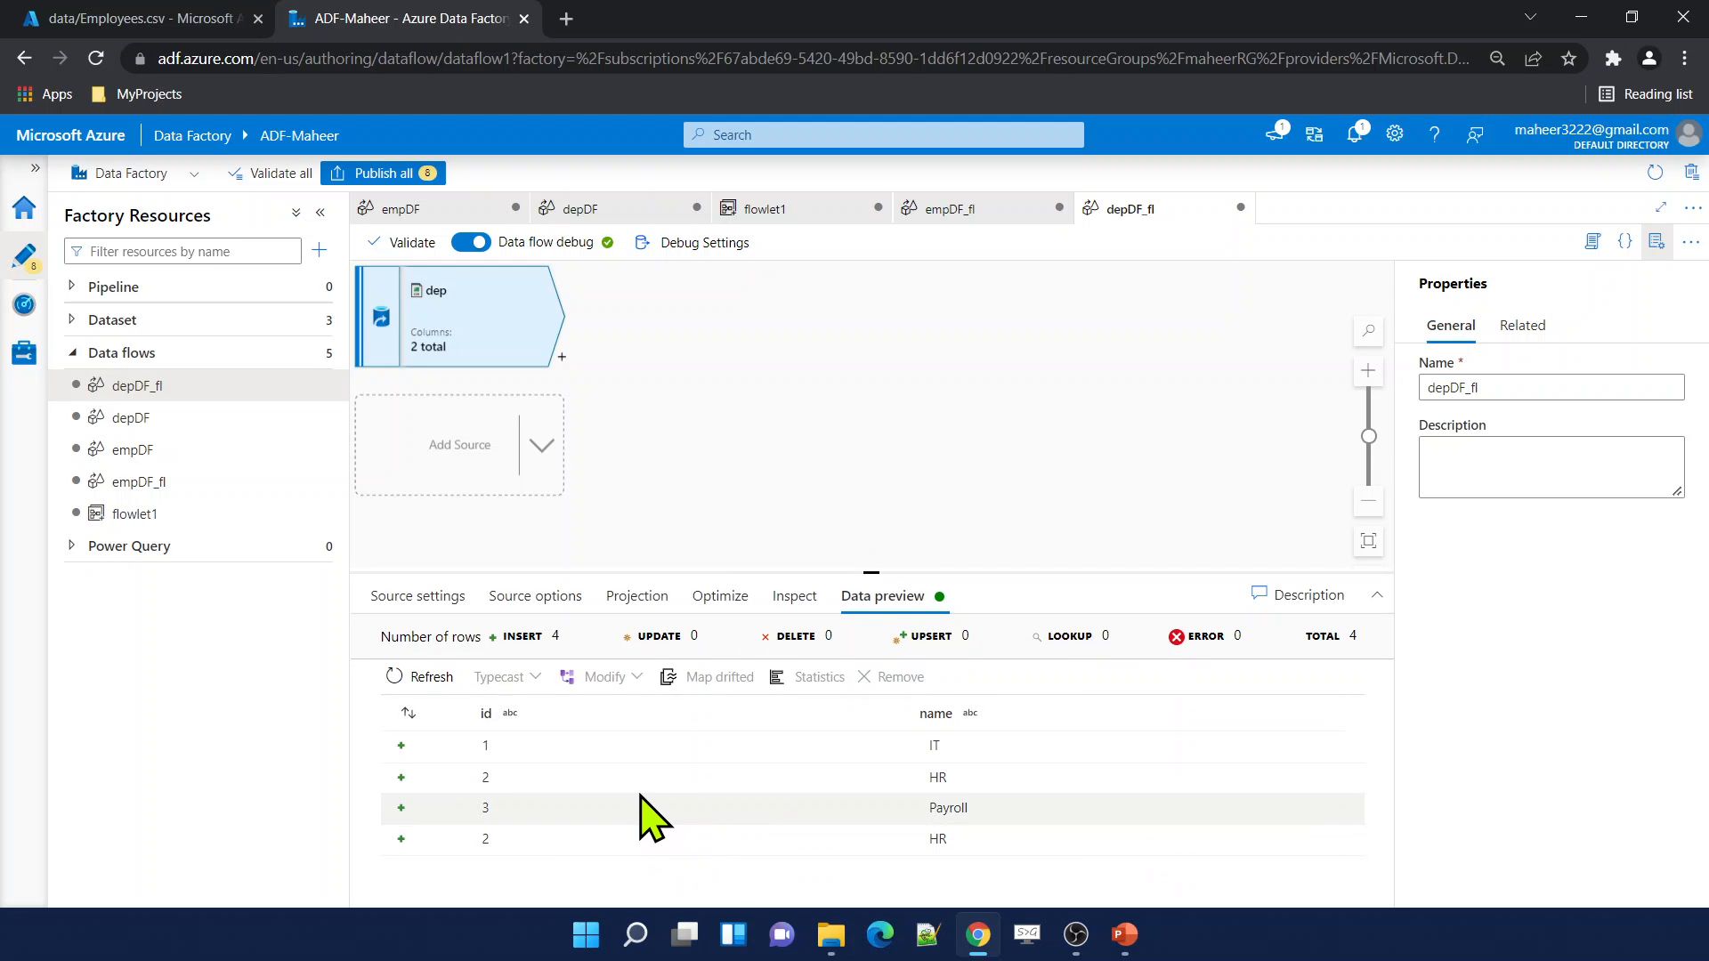
# Add a Flowlet transformation after the dep source and set it to use flowlet1.
pyautogui.click(561, 357)
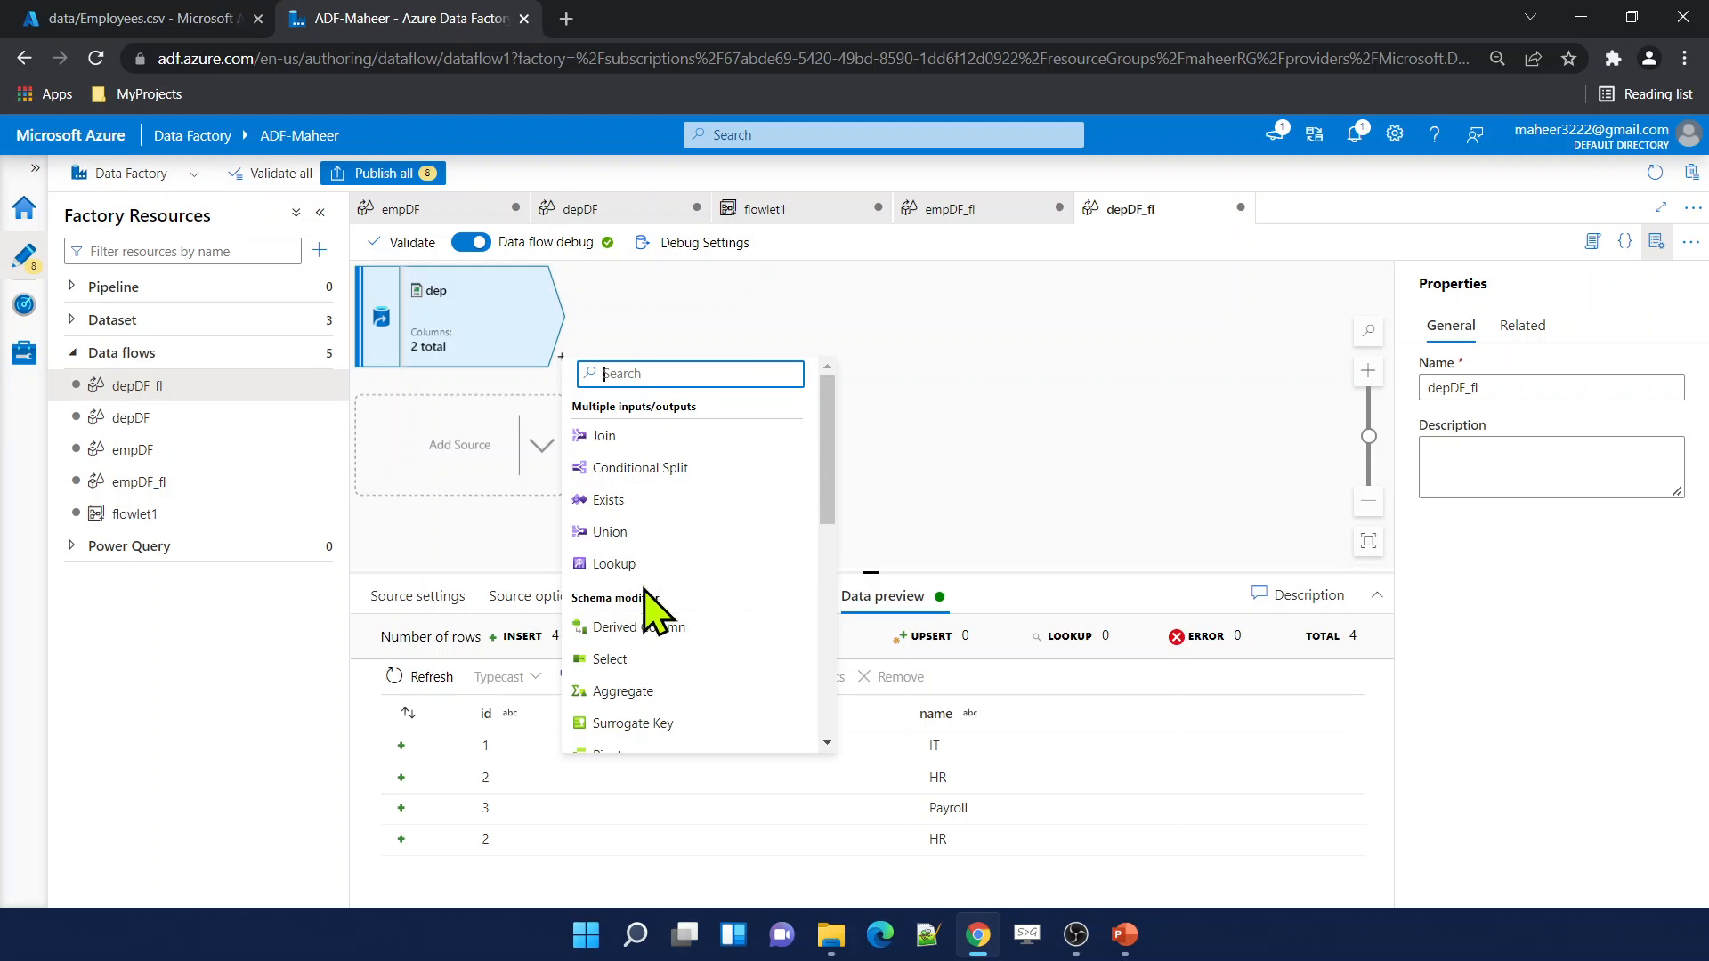
pyautogui.scroll(-3, 652, 677)
pyautogui.scroll(-3, 650, 676)
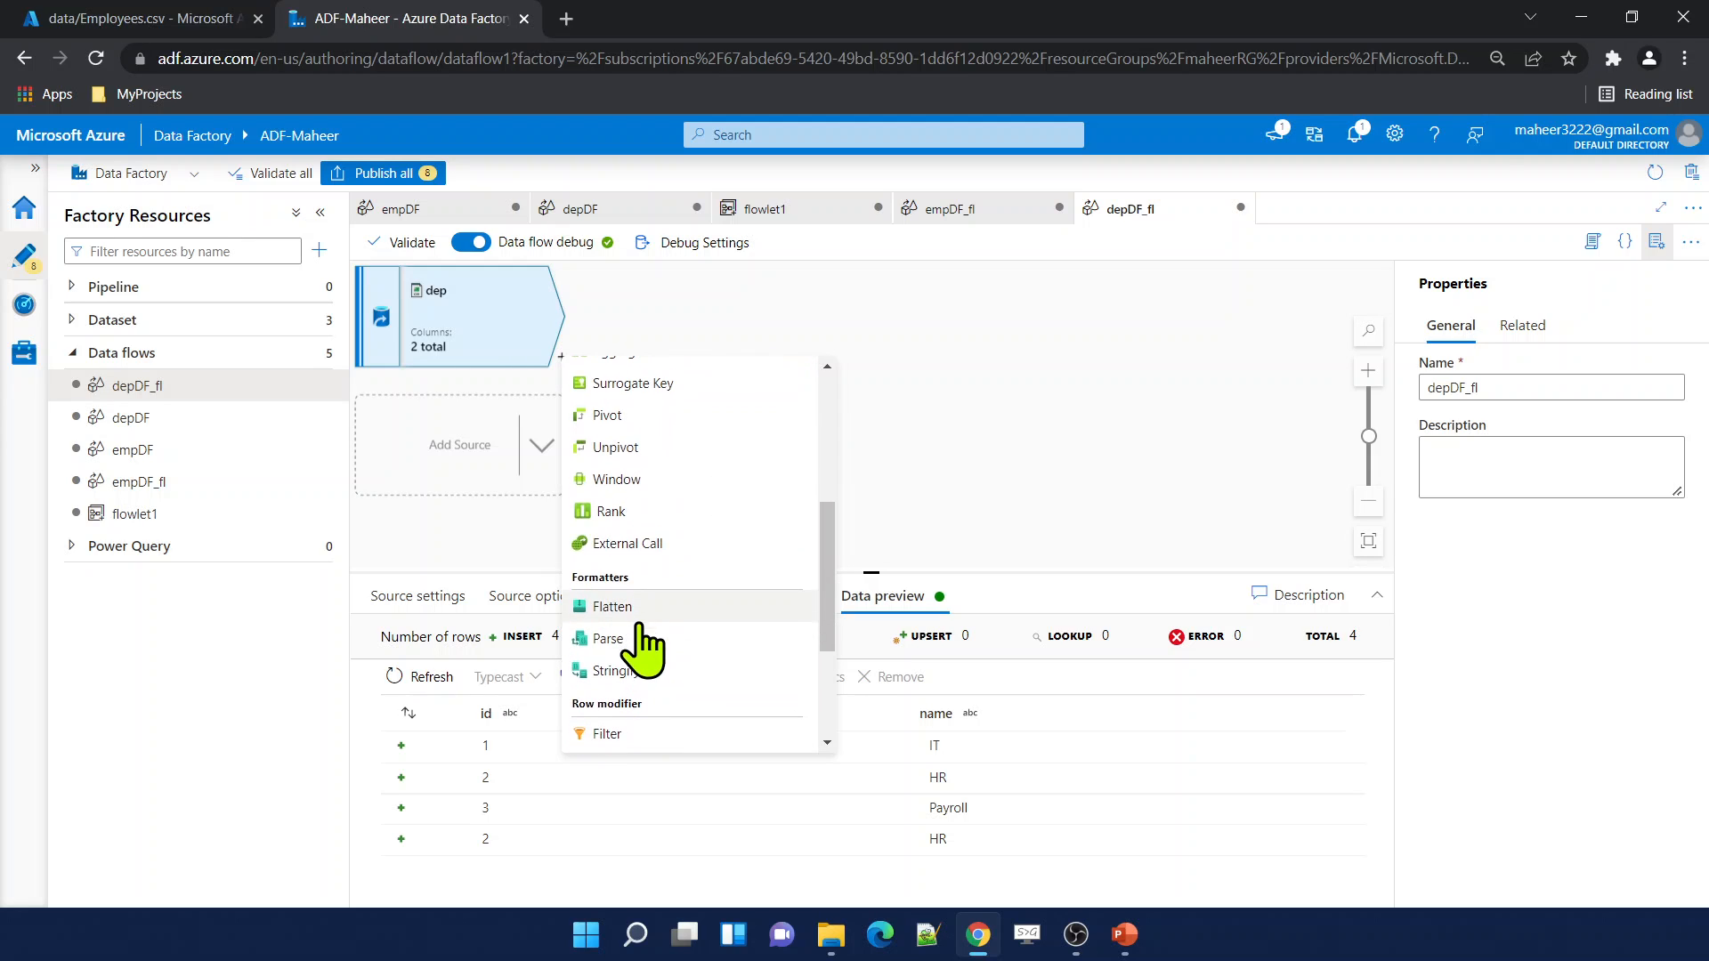
pyautogui.click(627, 676)
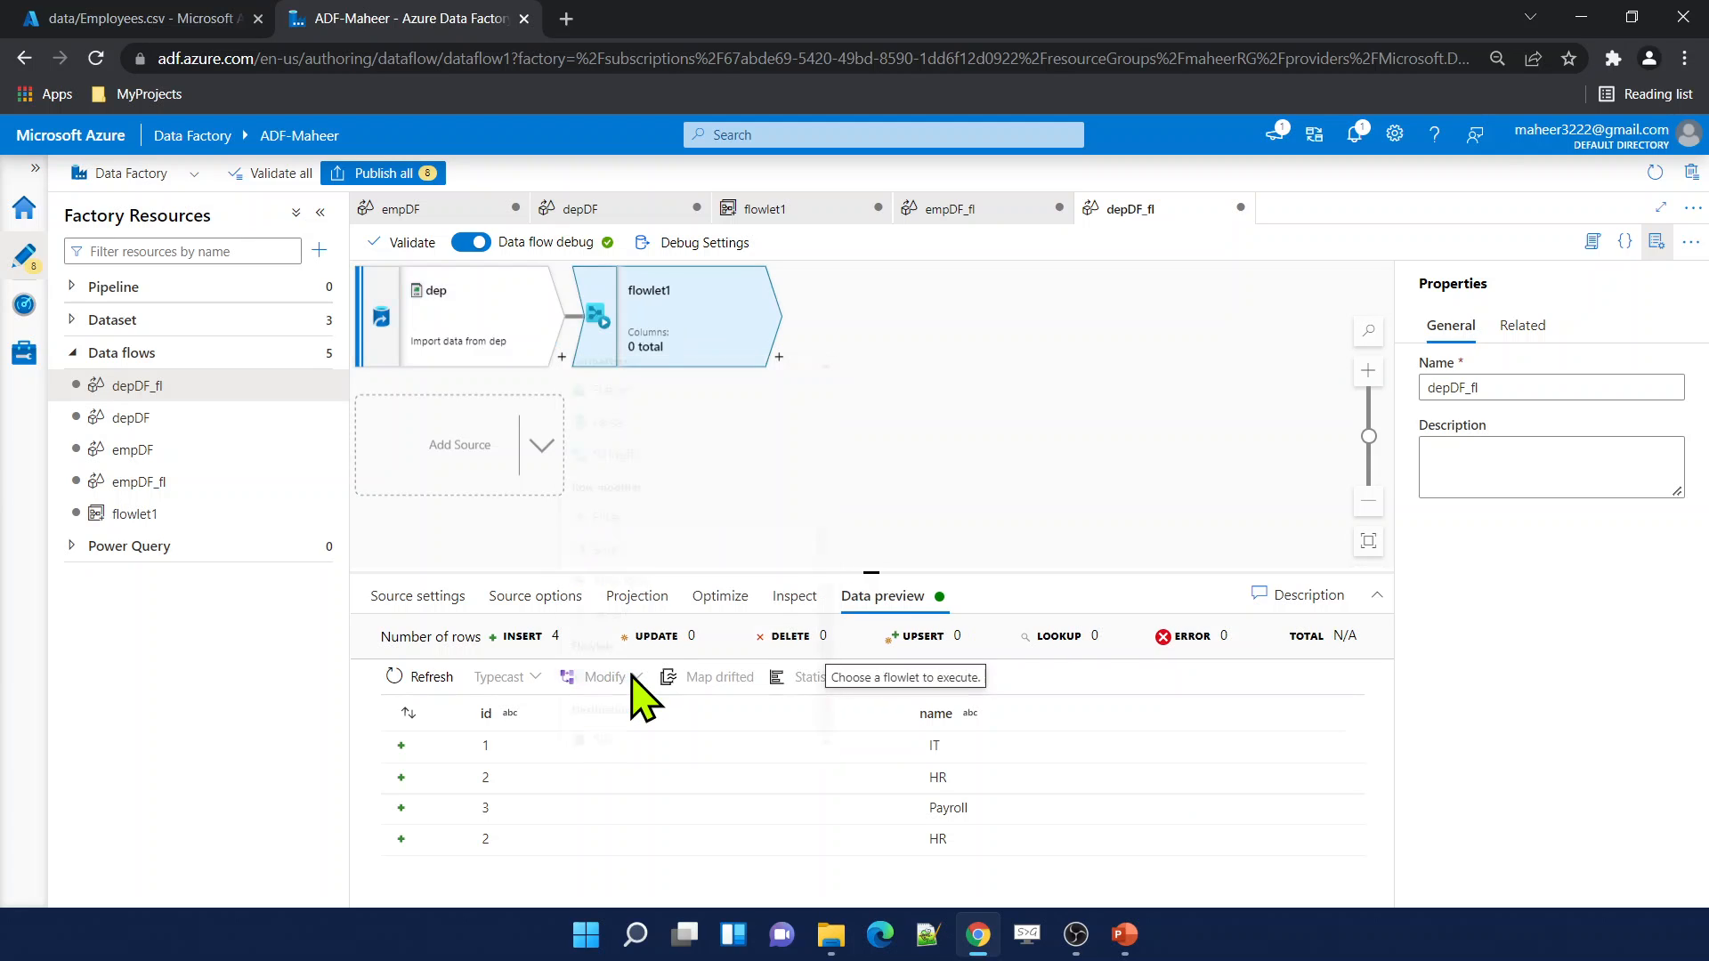
pyautogui.click(598, 691)
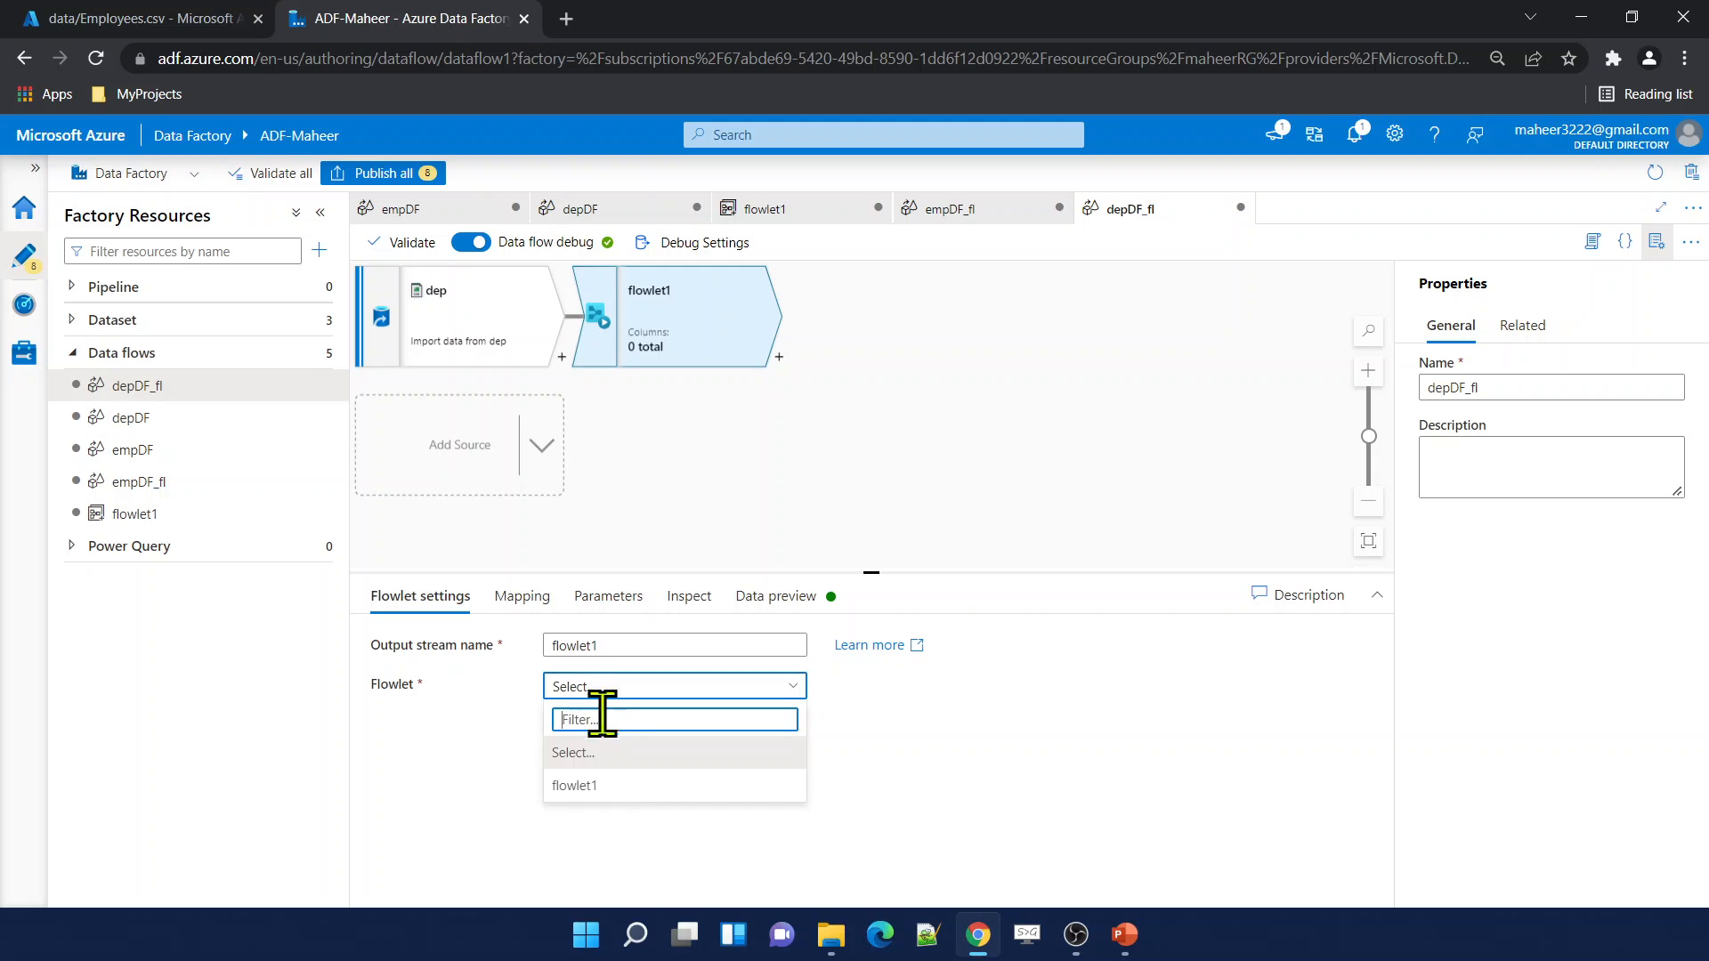
pyautogui.click(602, 785)
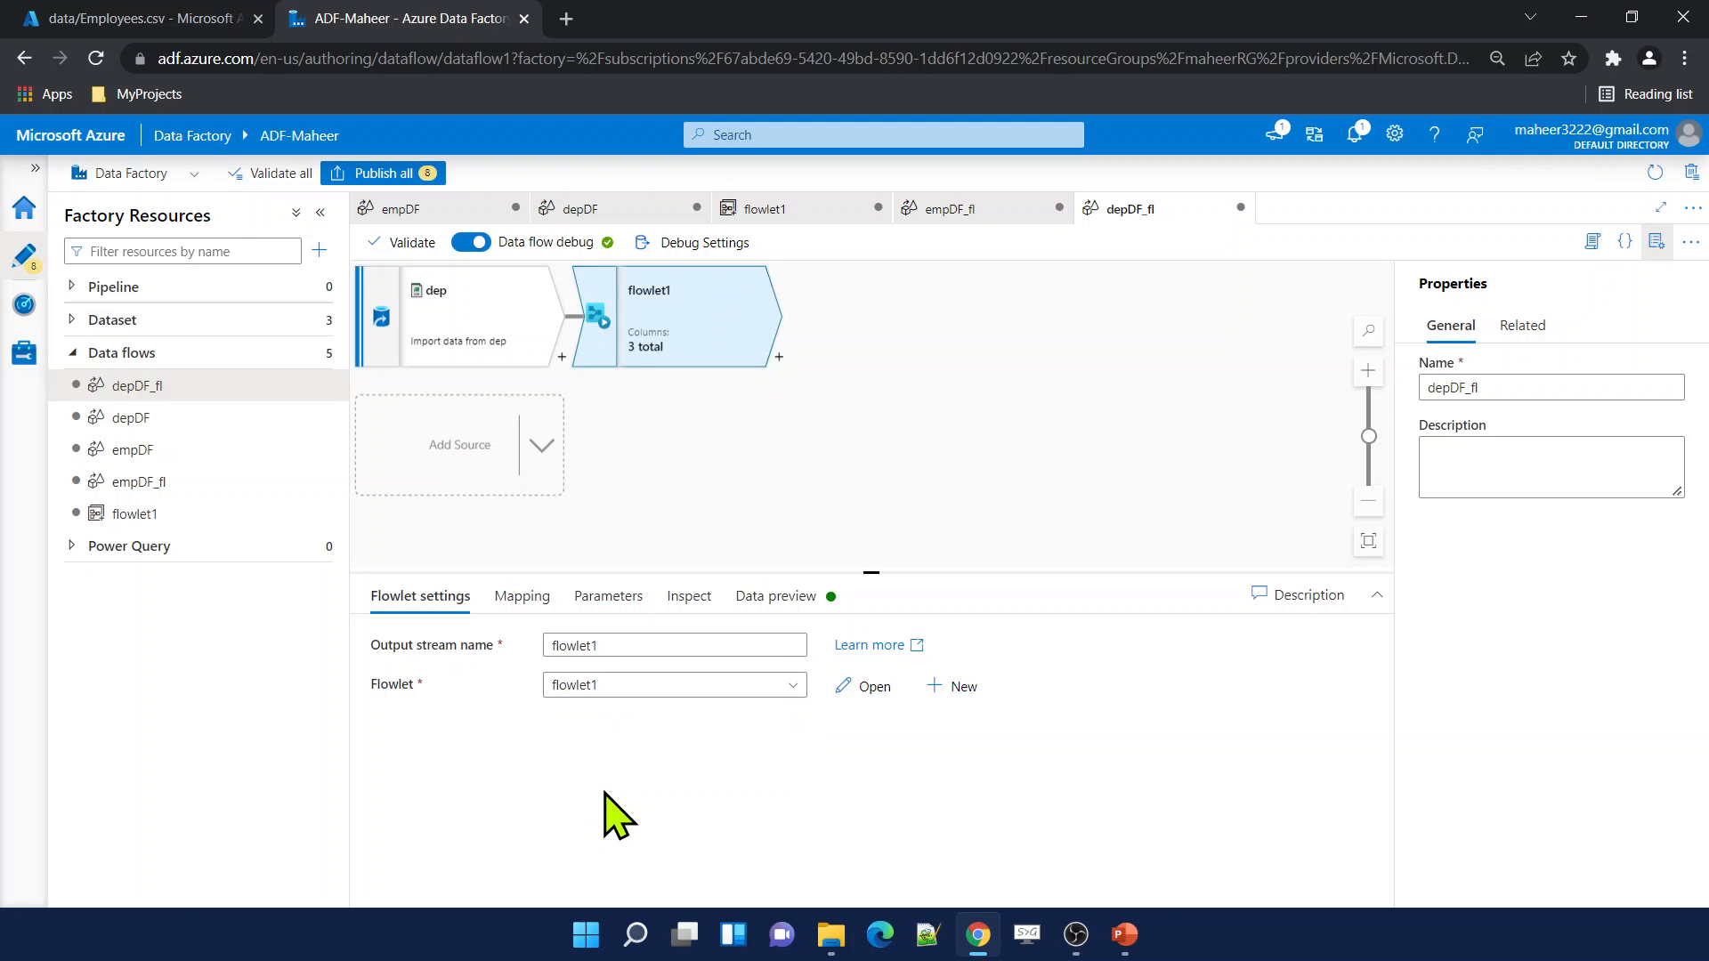
# Compare the input and output schemas of the flowlet1 transformation in depDF_fl.
pyautogui.click(692, 596)
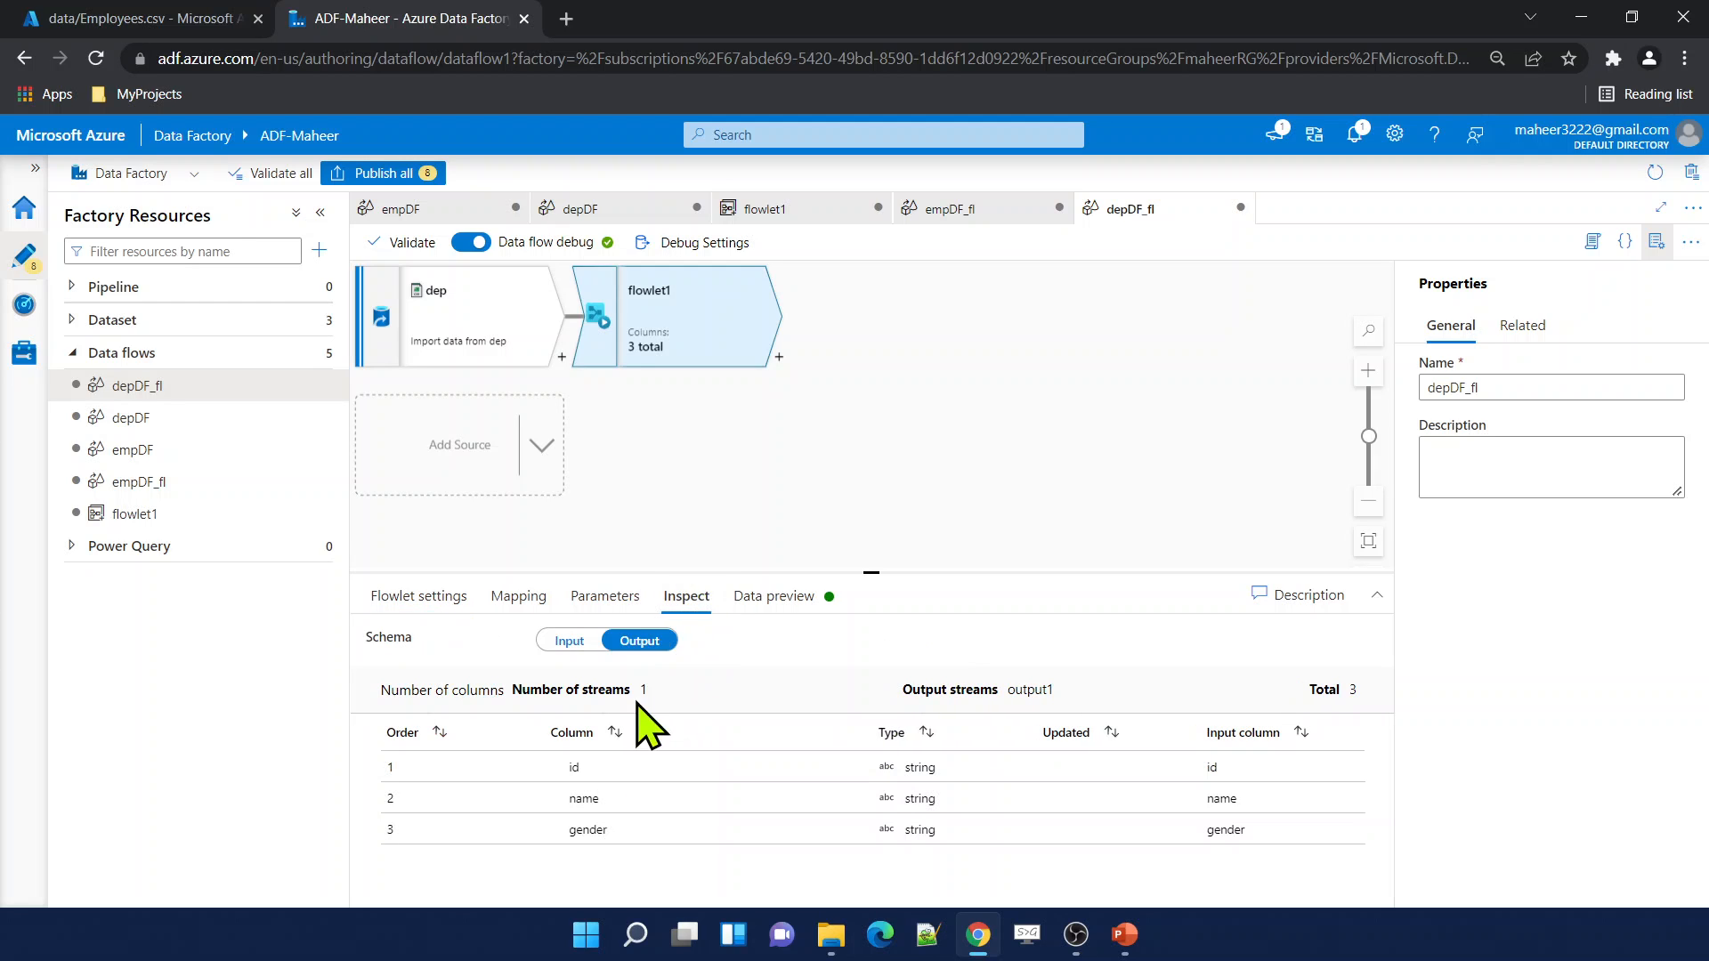
pyautogui.click(577, 642)
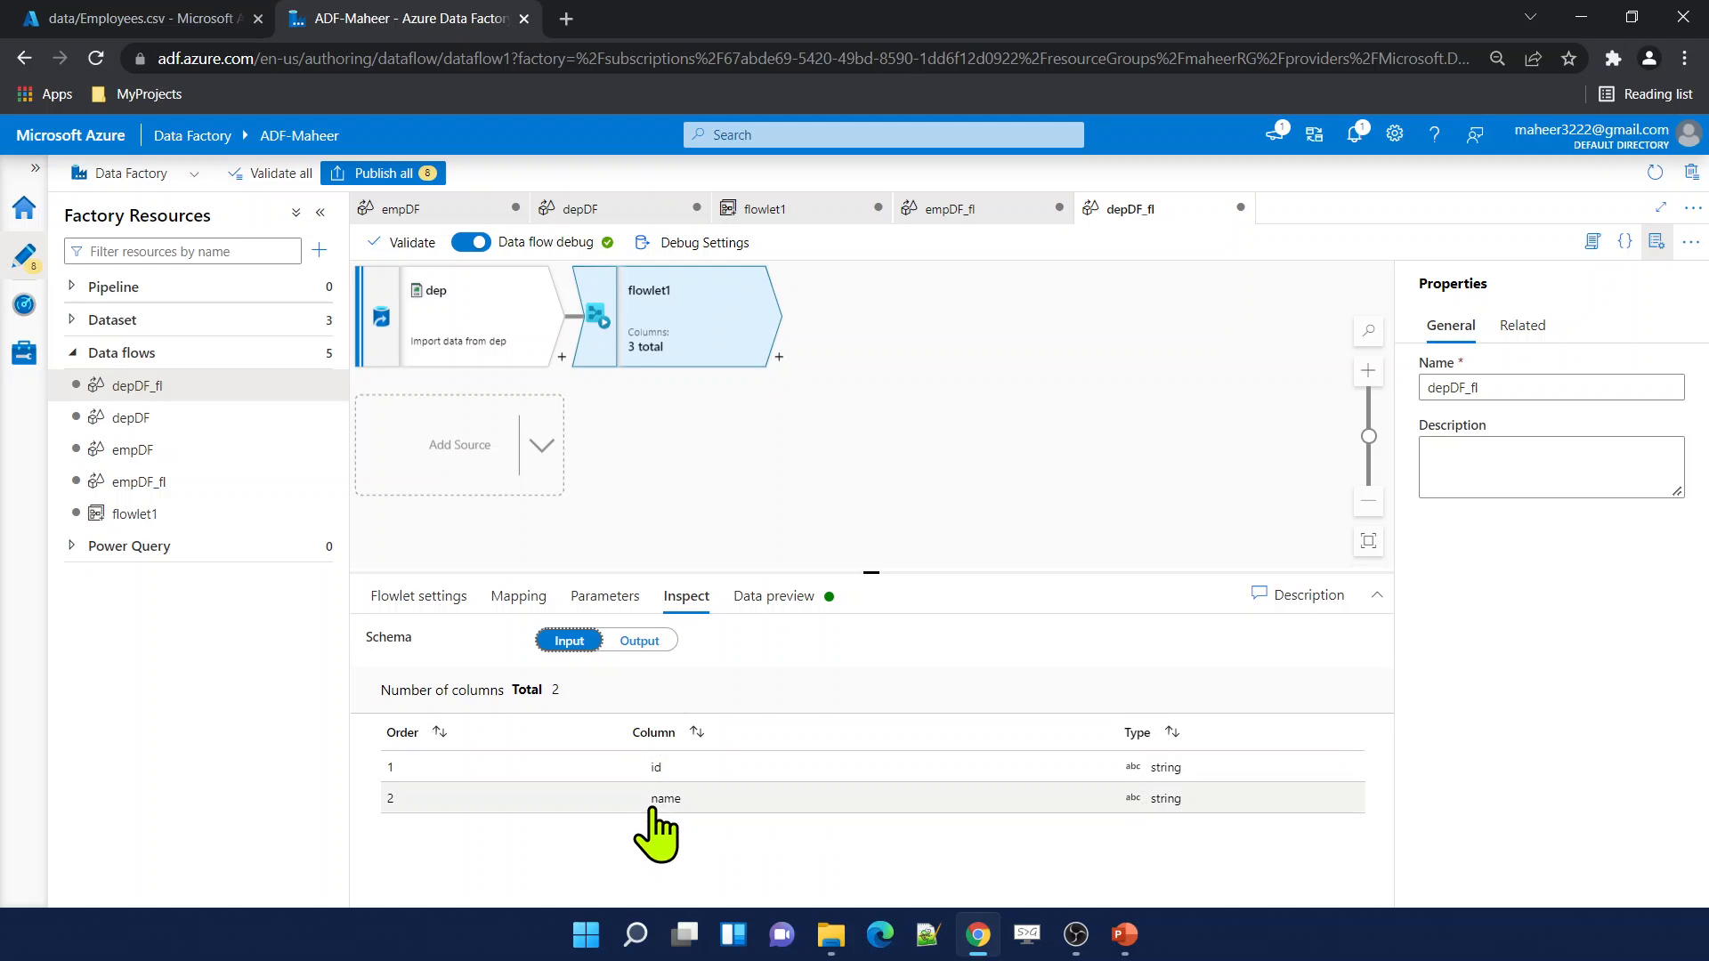
pyautogui.click(658, 639)
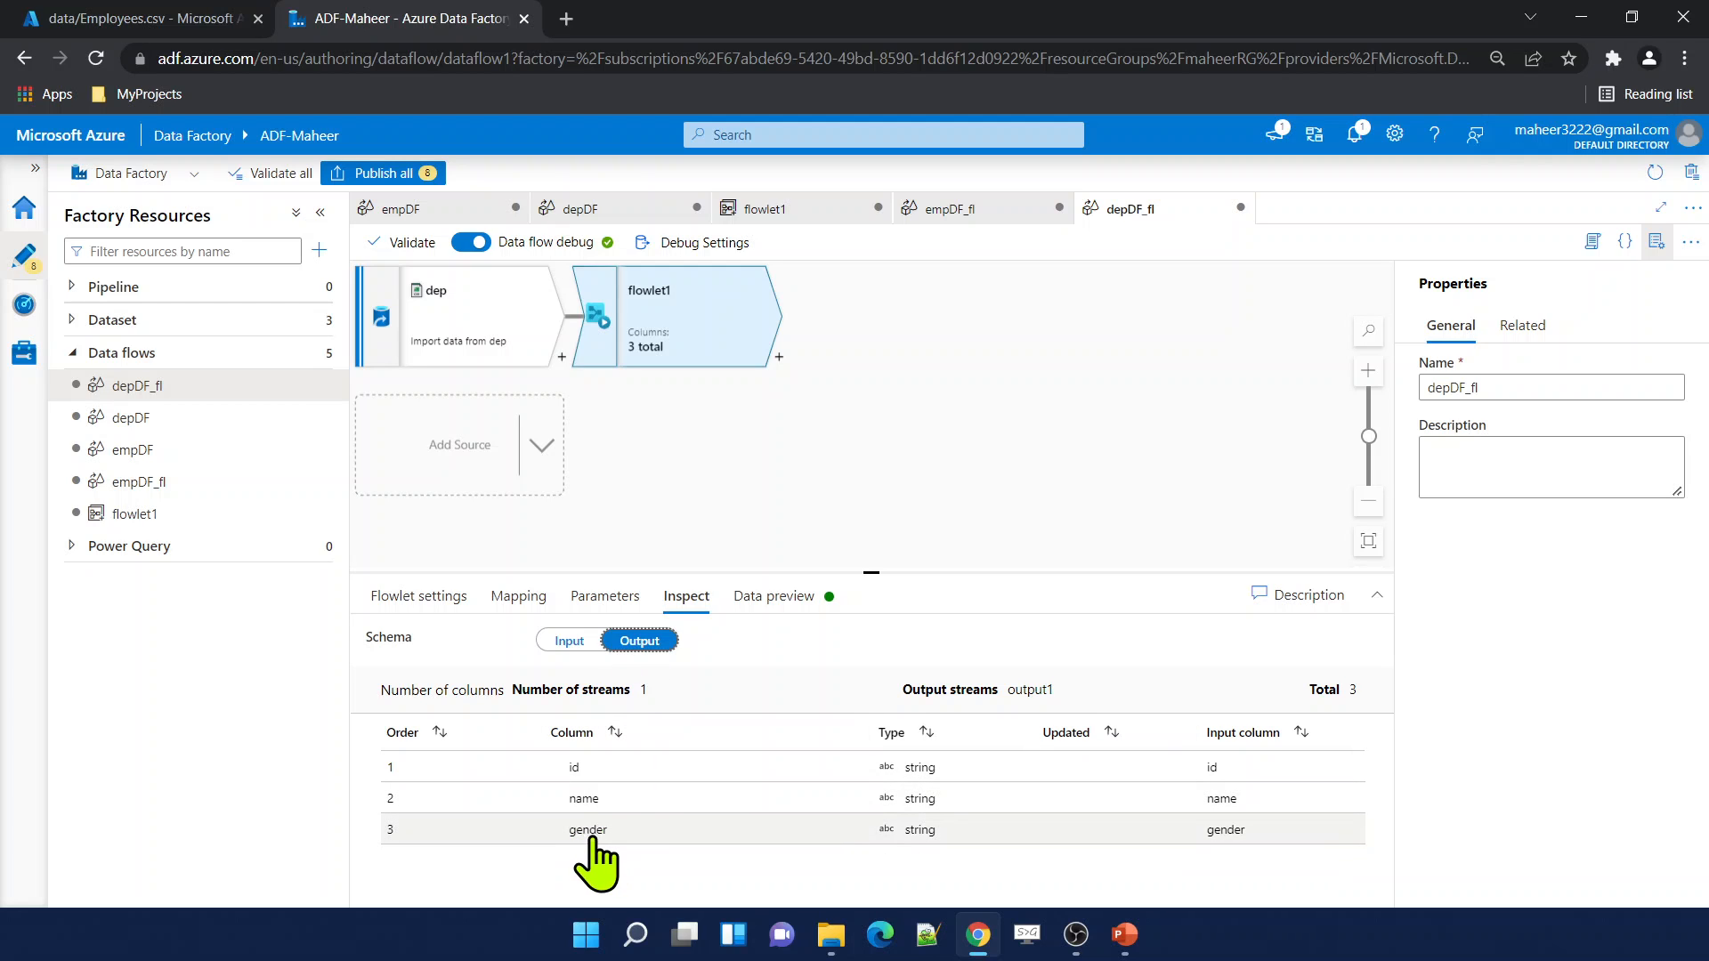
# Insert a Derived Column between dep and flowlet1 that creates a gender column with the expression 'acd'.
pyautogui.click(561, 358)
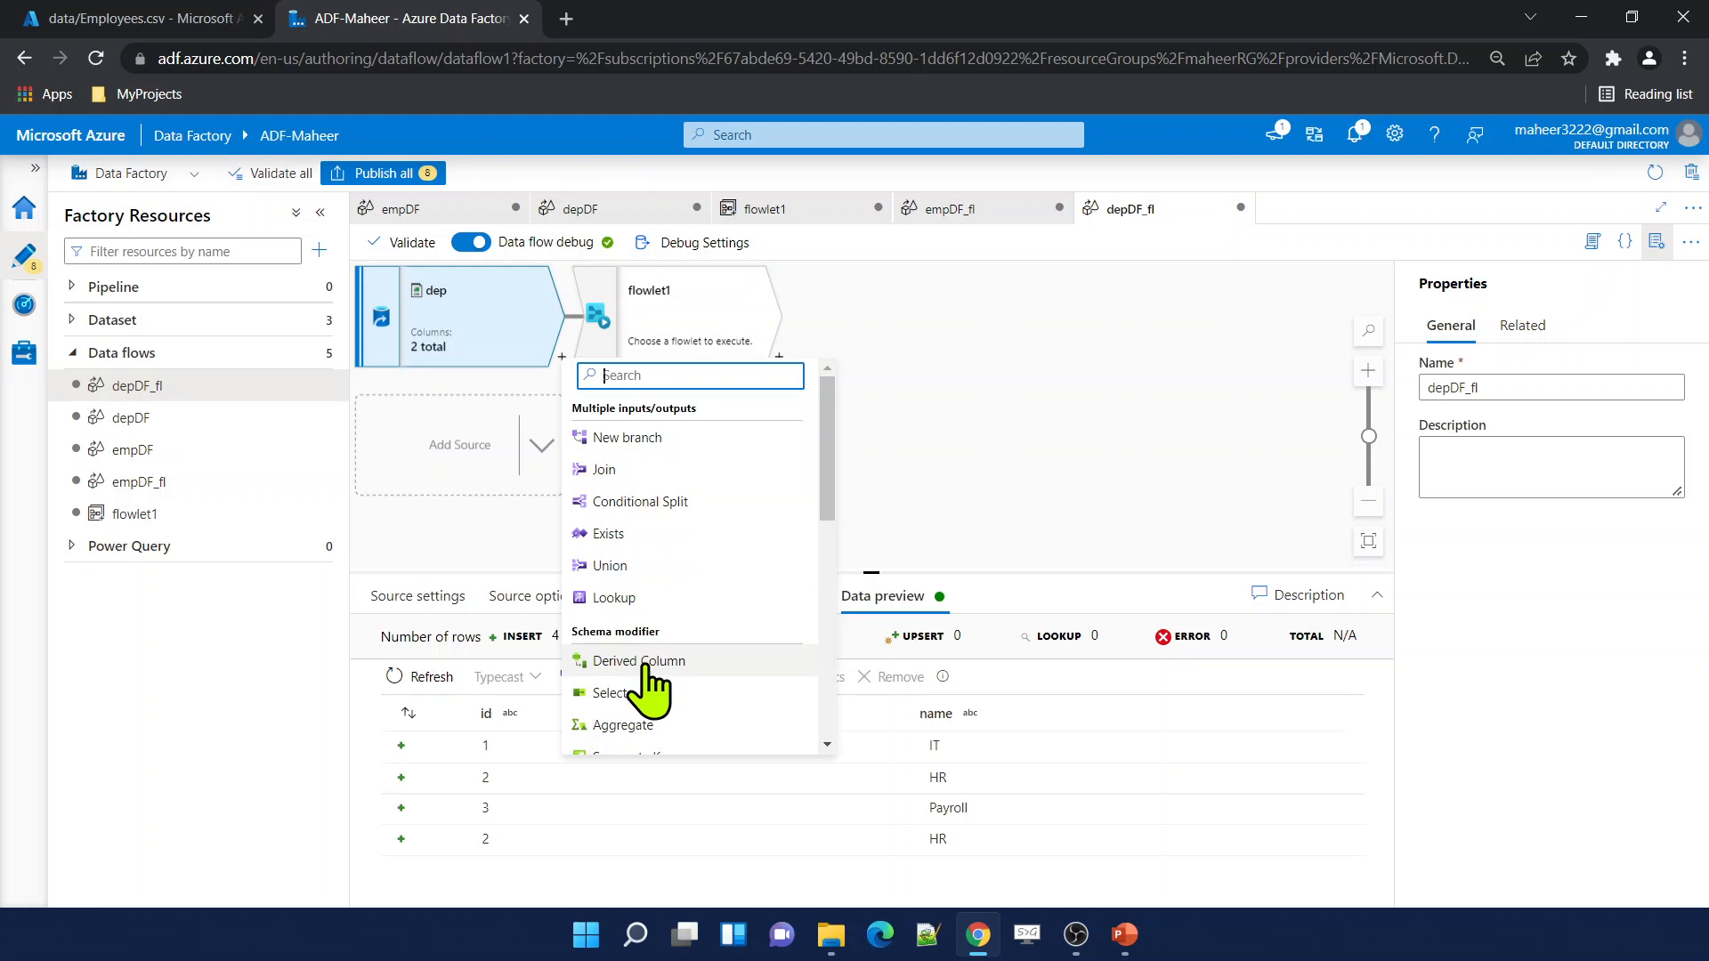
pyautogui.click(645, 667)
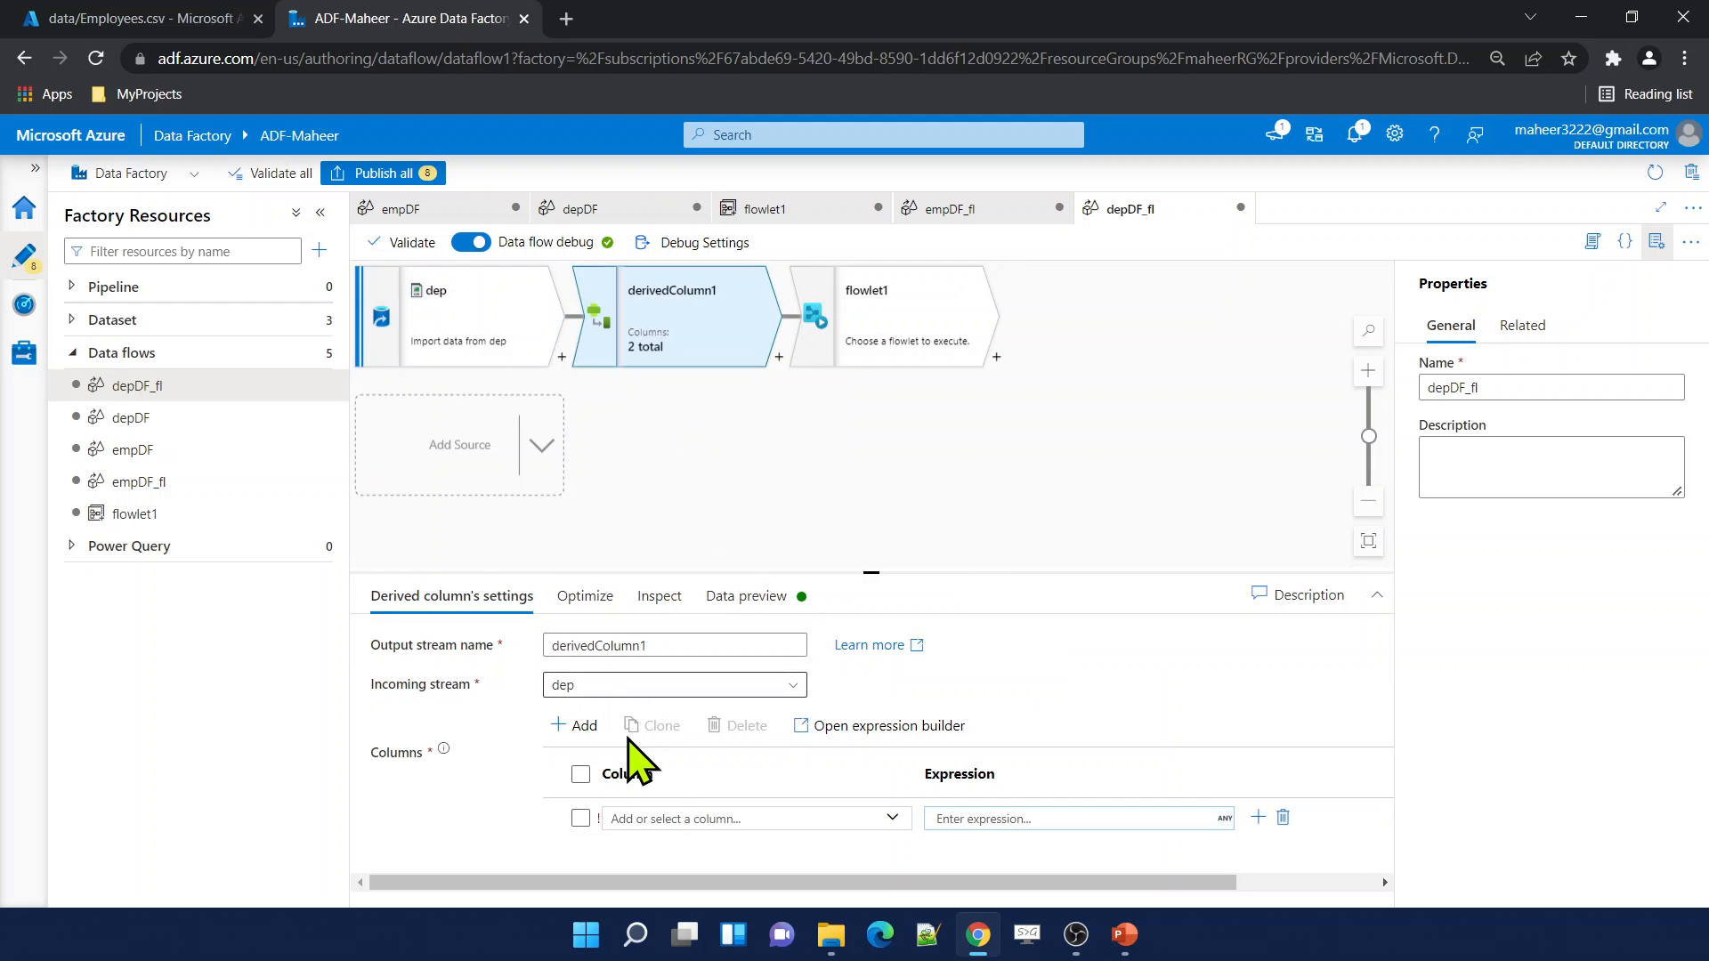
pyautogui.click(659, 817)
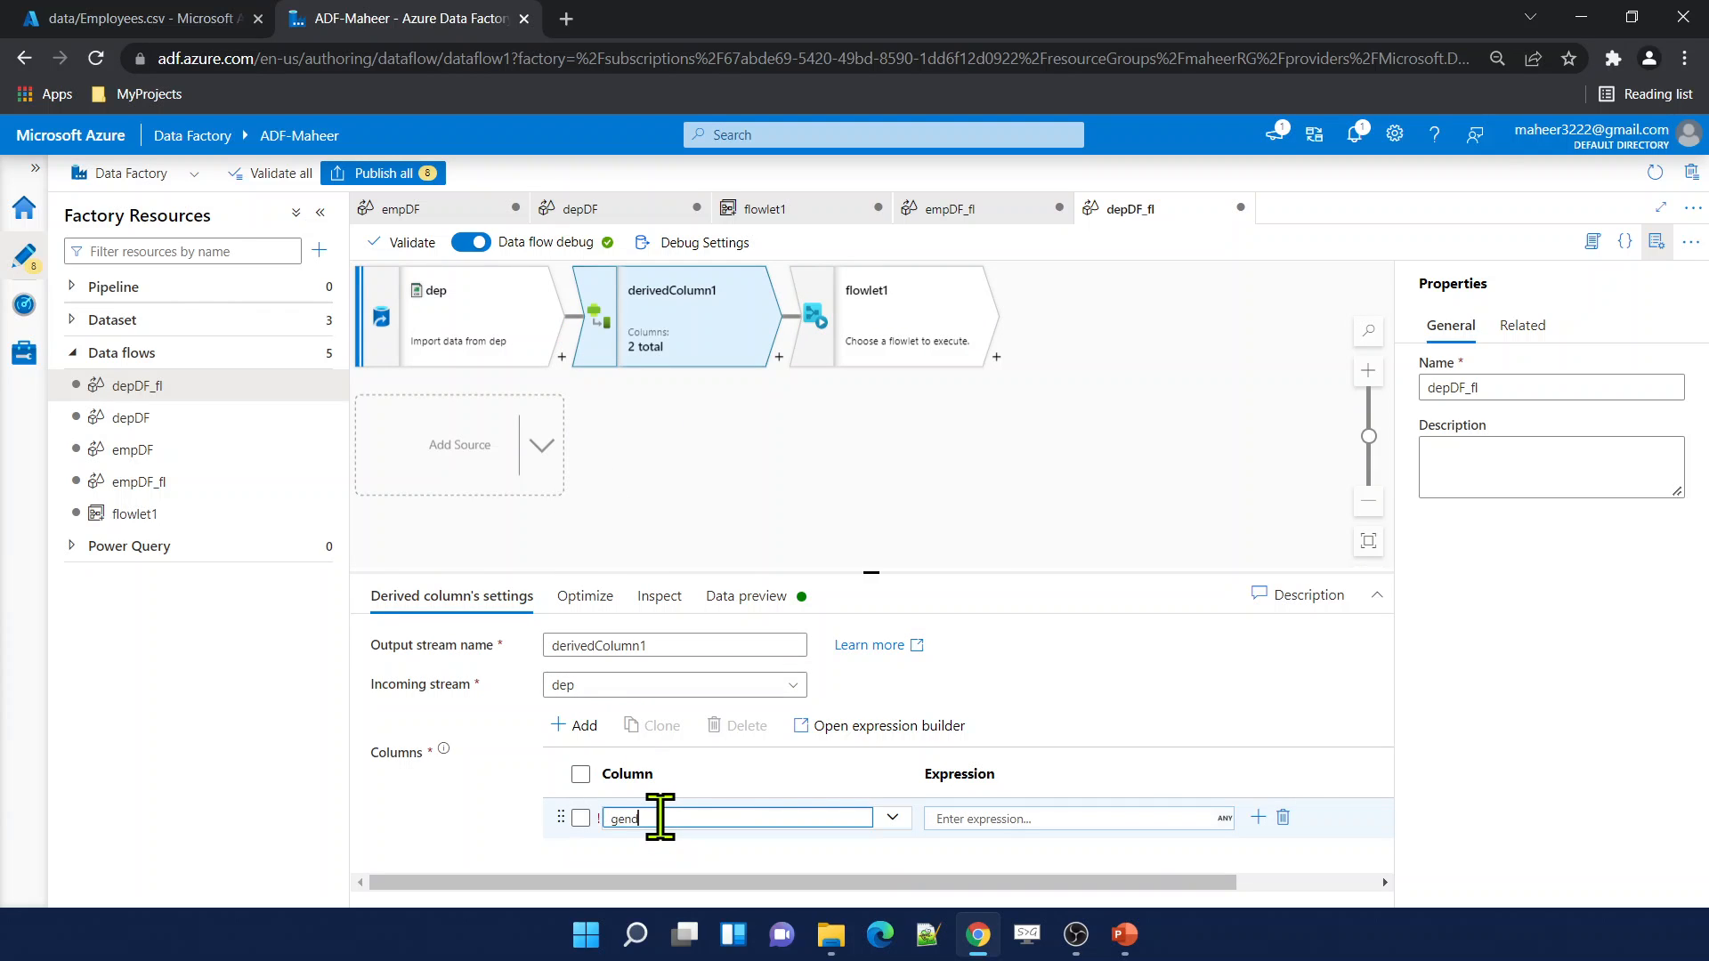
pyautogui.click(1012, 817)
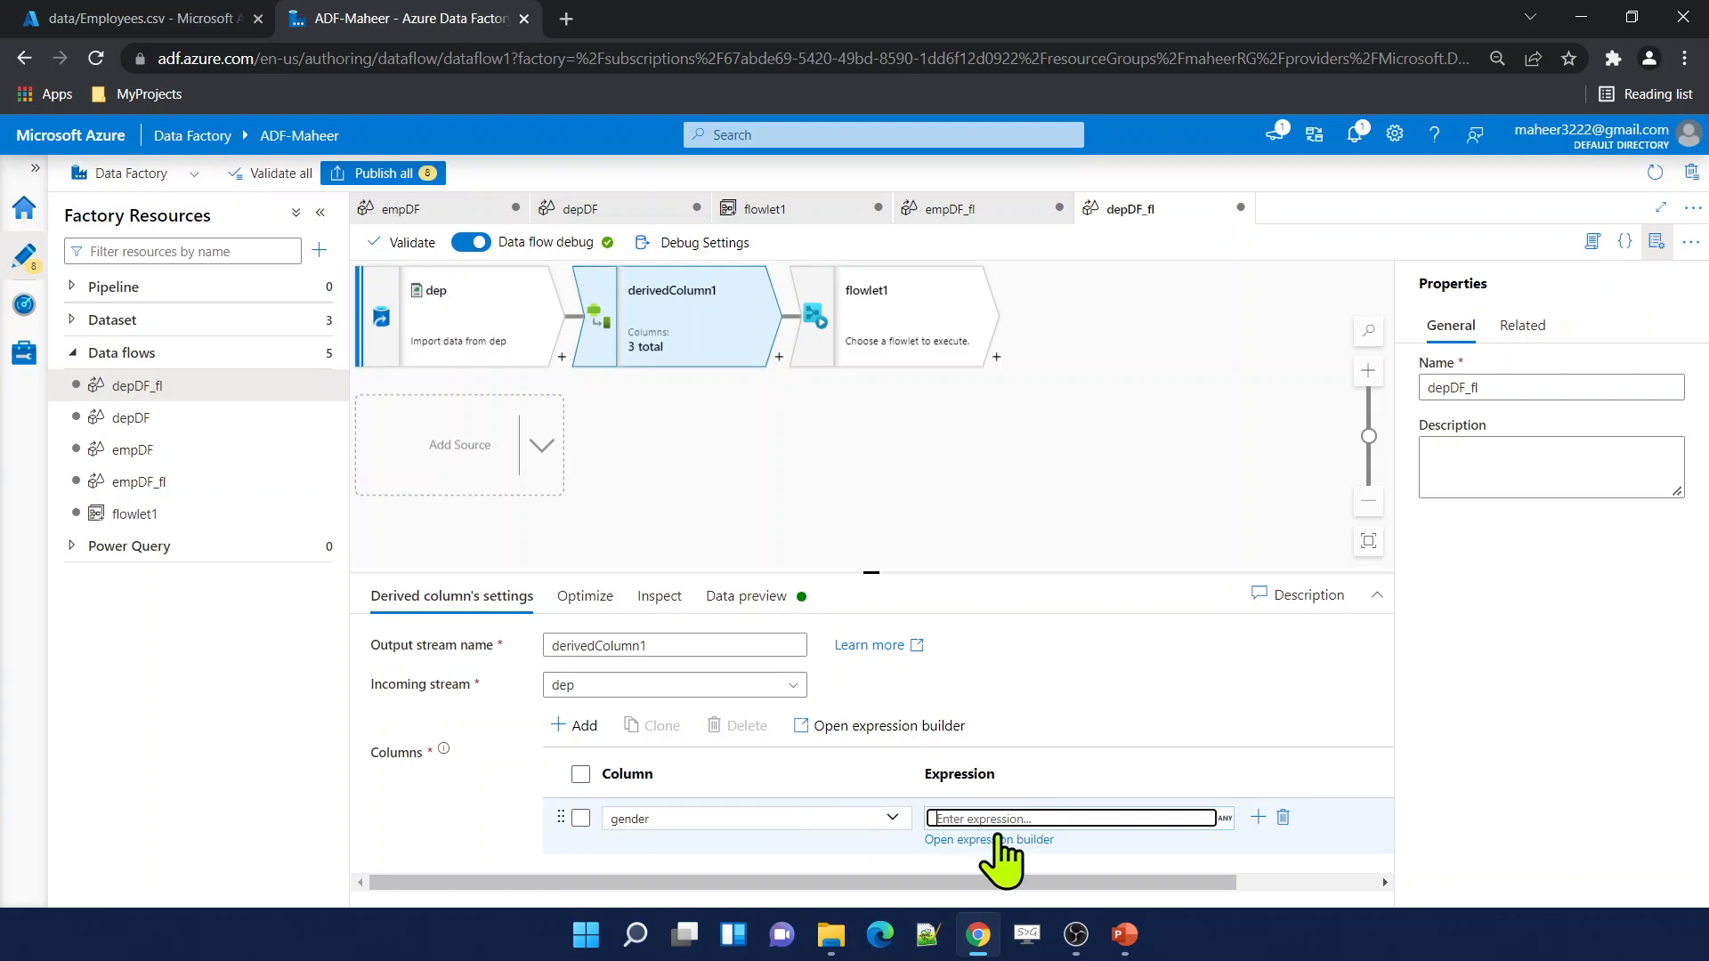
pyautogui.click(903, 727)
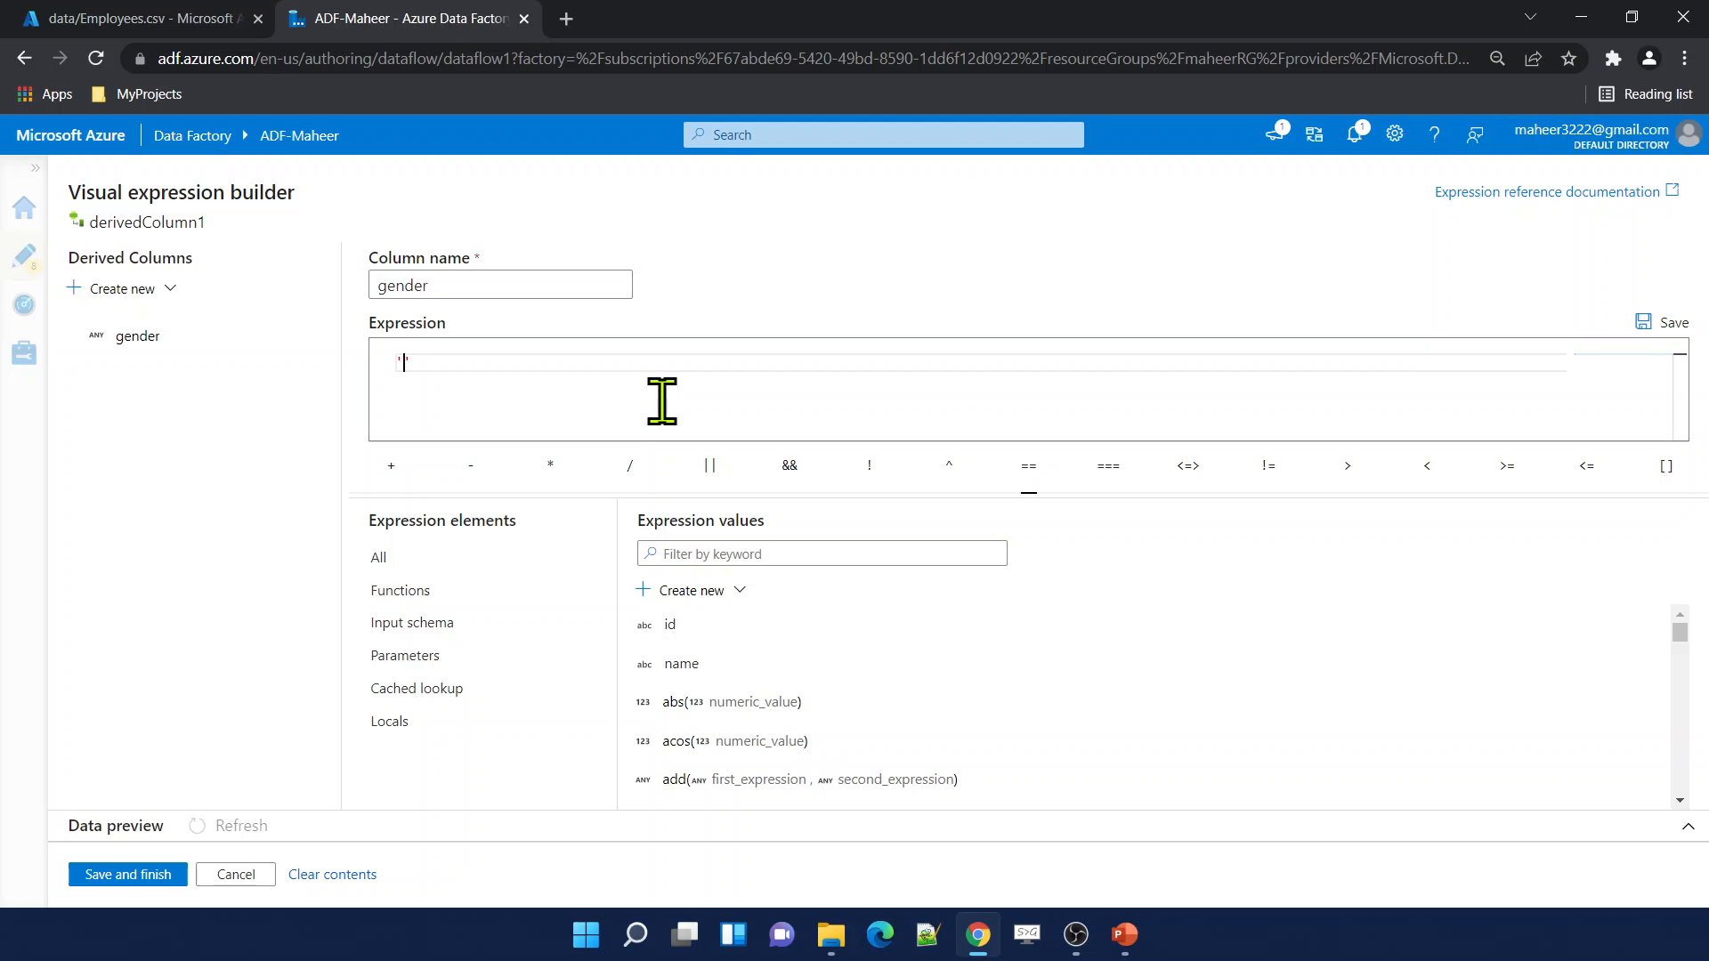
pyautogui.click(111, 874)
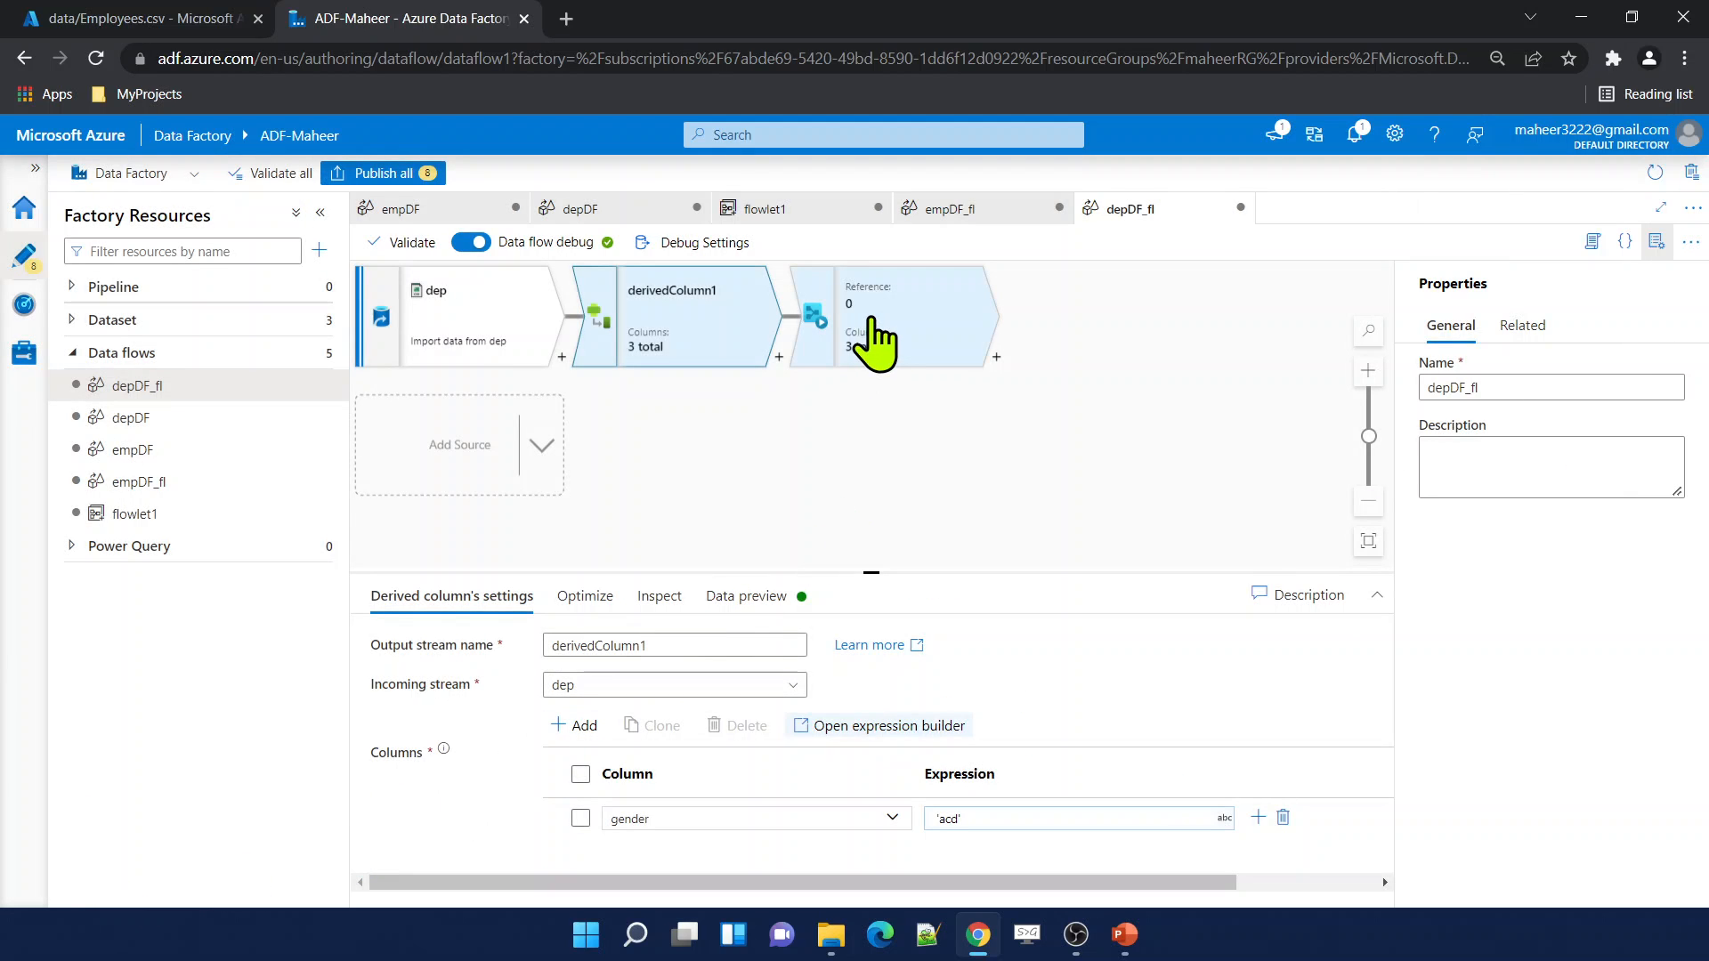
# Map derivedColumn1's gender column to the gender input of flowlet1 and refresh the transformation's data preview.
pyautogui.click(875, 333)
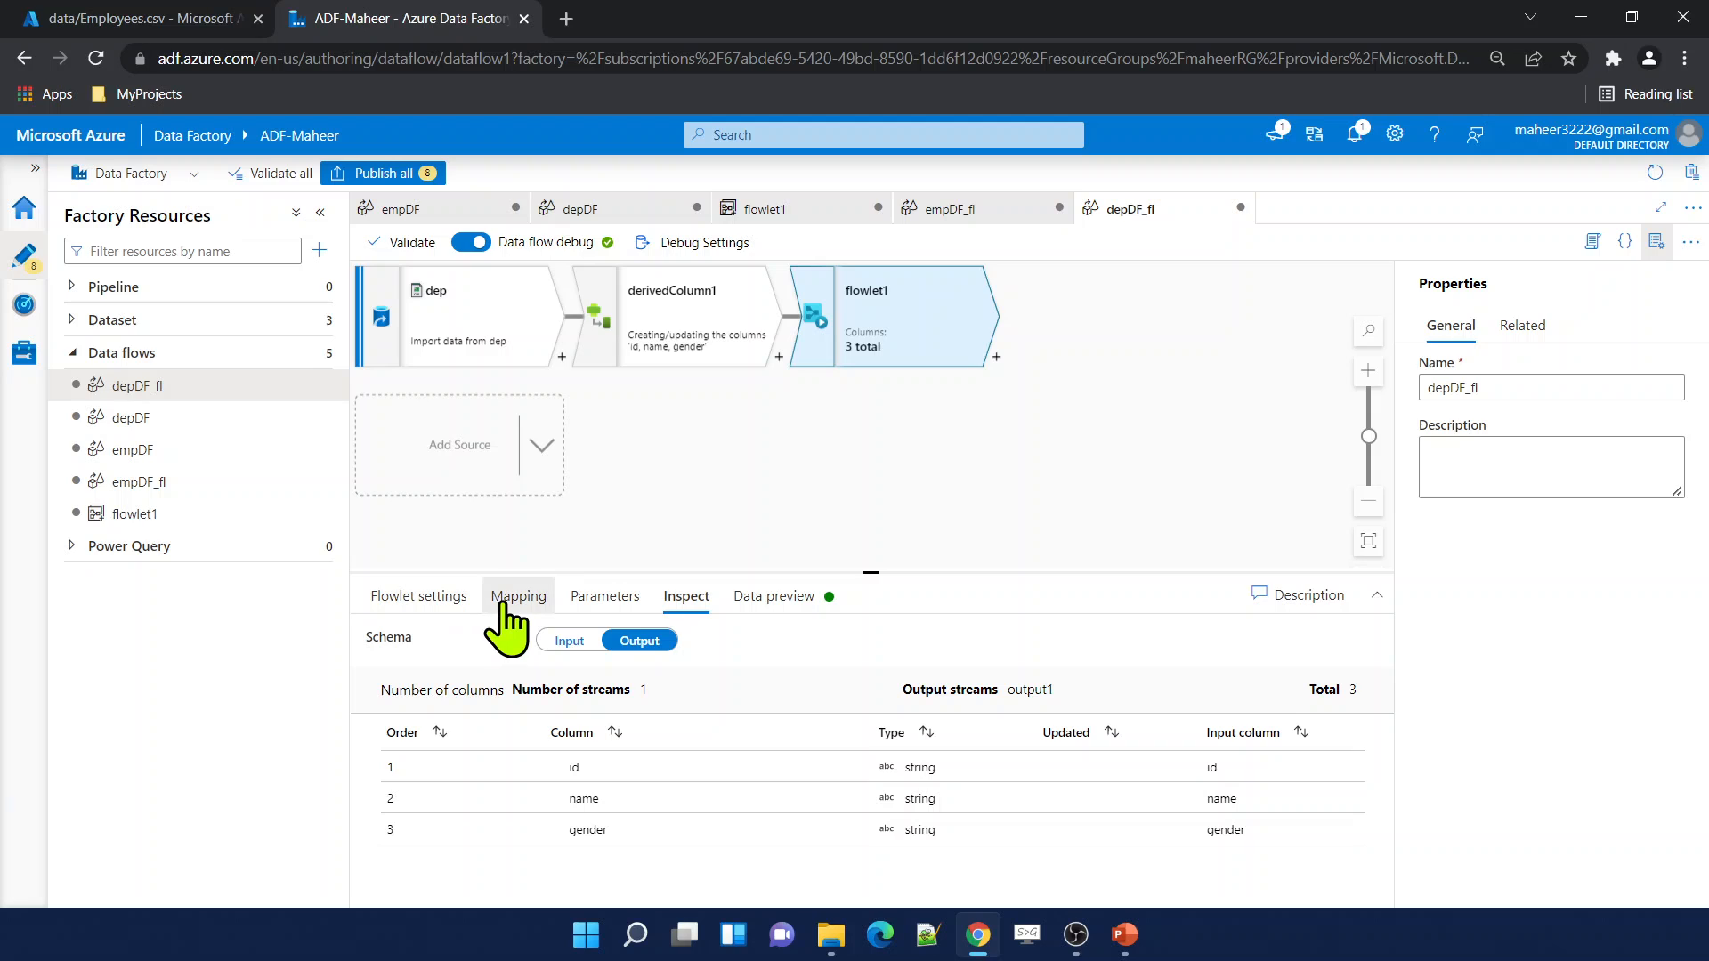
pyautogui.click(516, 596)
pyautogui.scroll(-1, 988, 723)
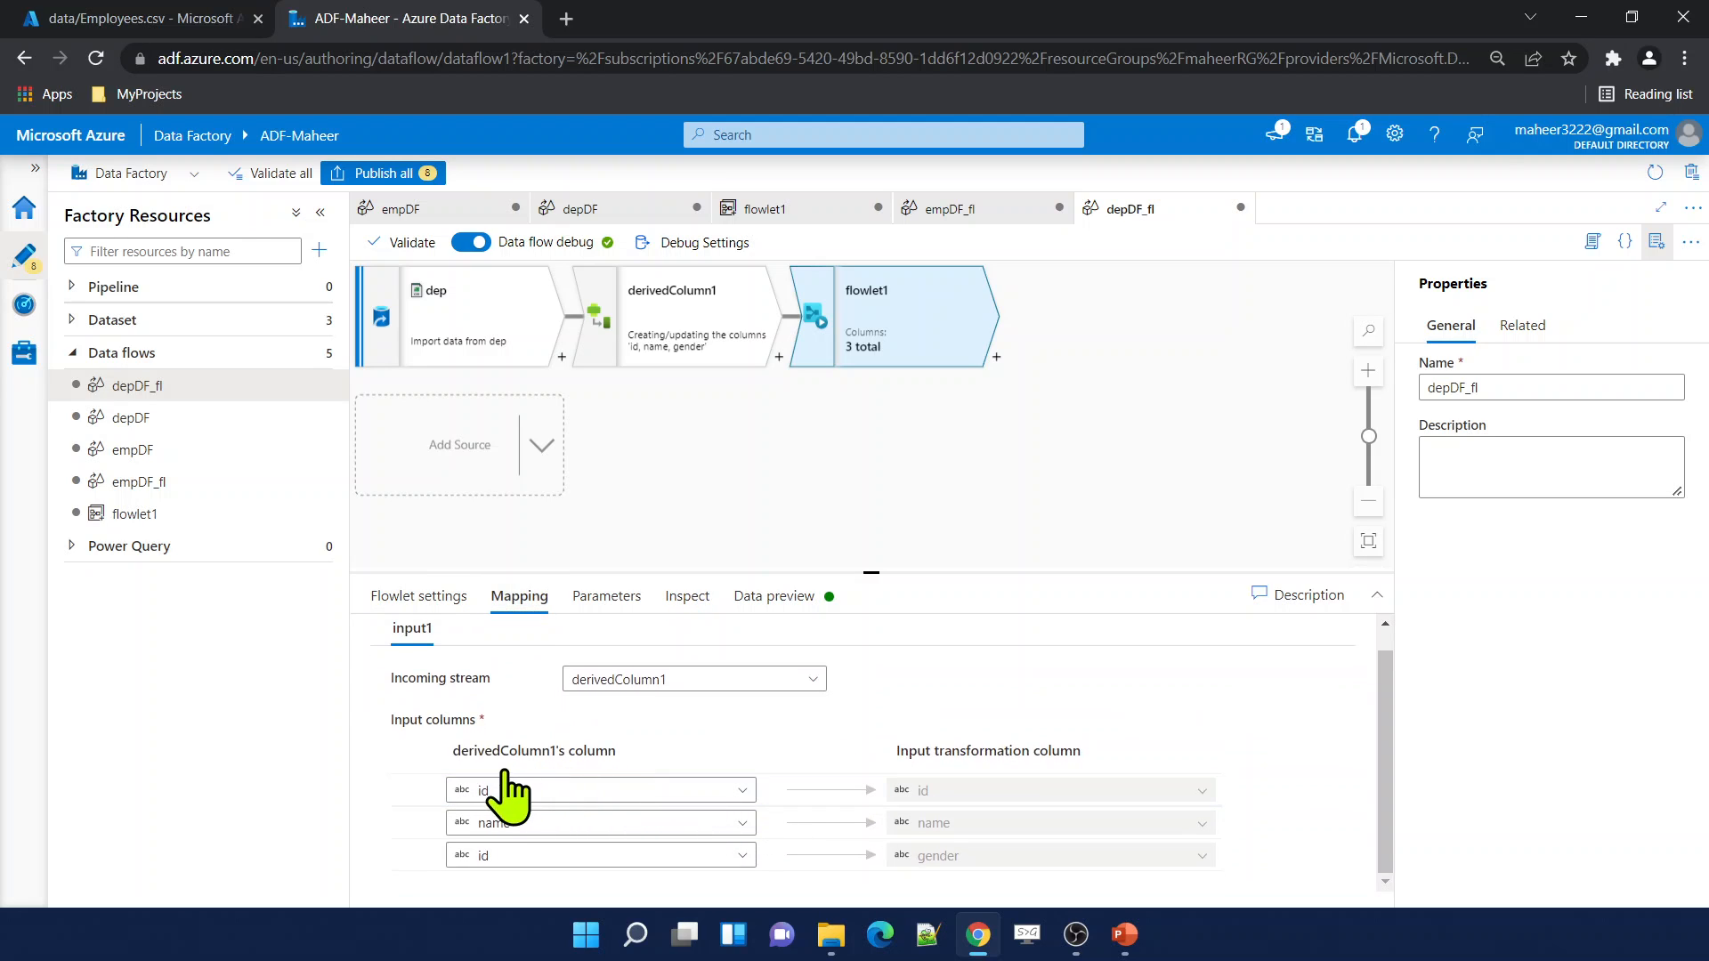
pyautogui.click(518, 859)
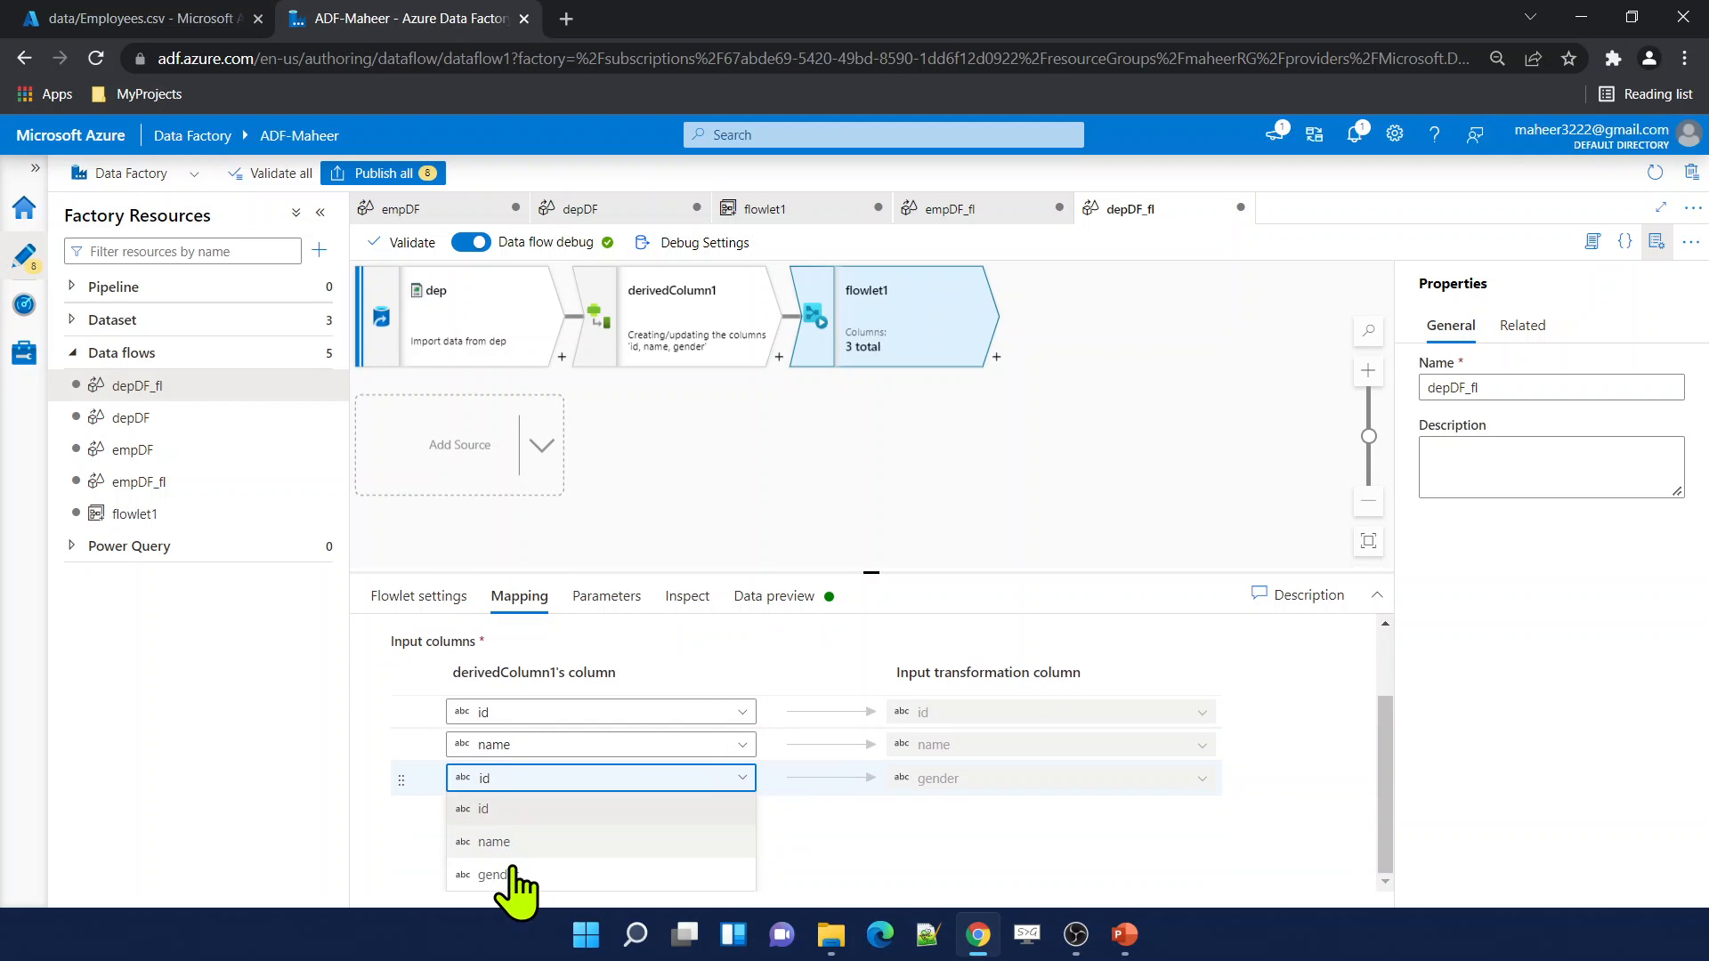
pyautogui.click(507, 879)
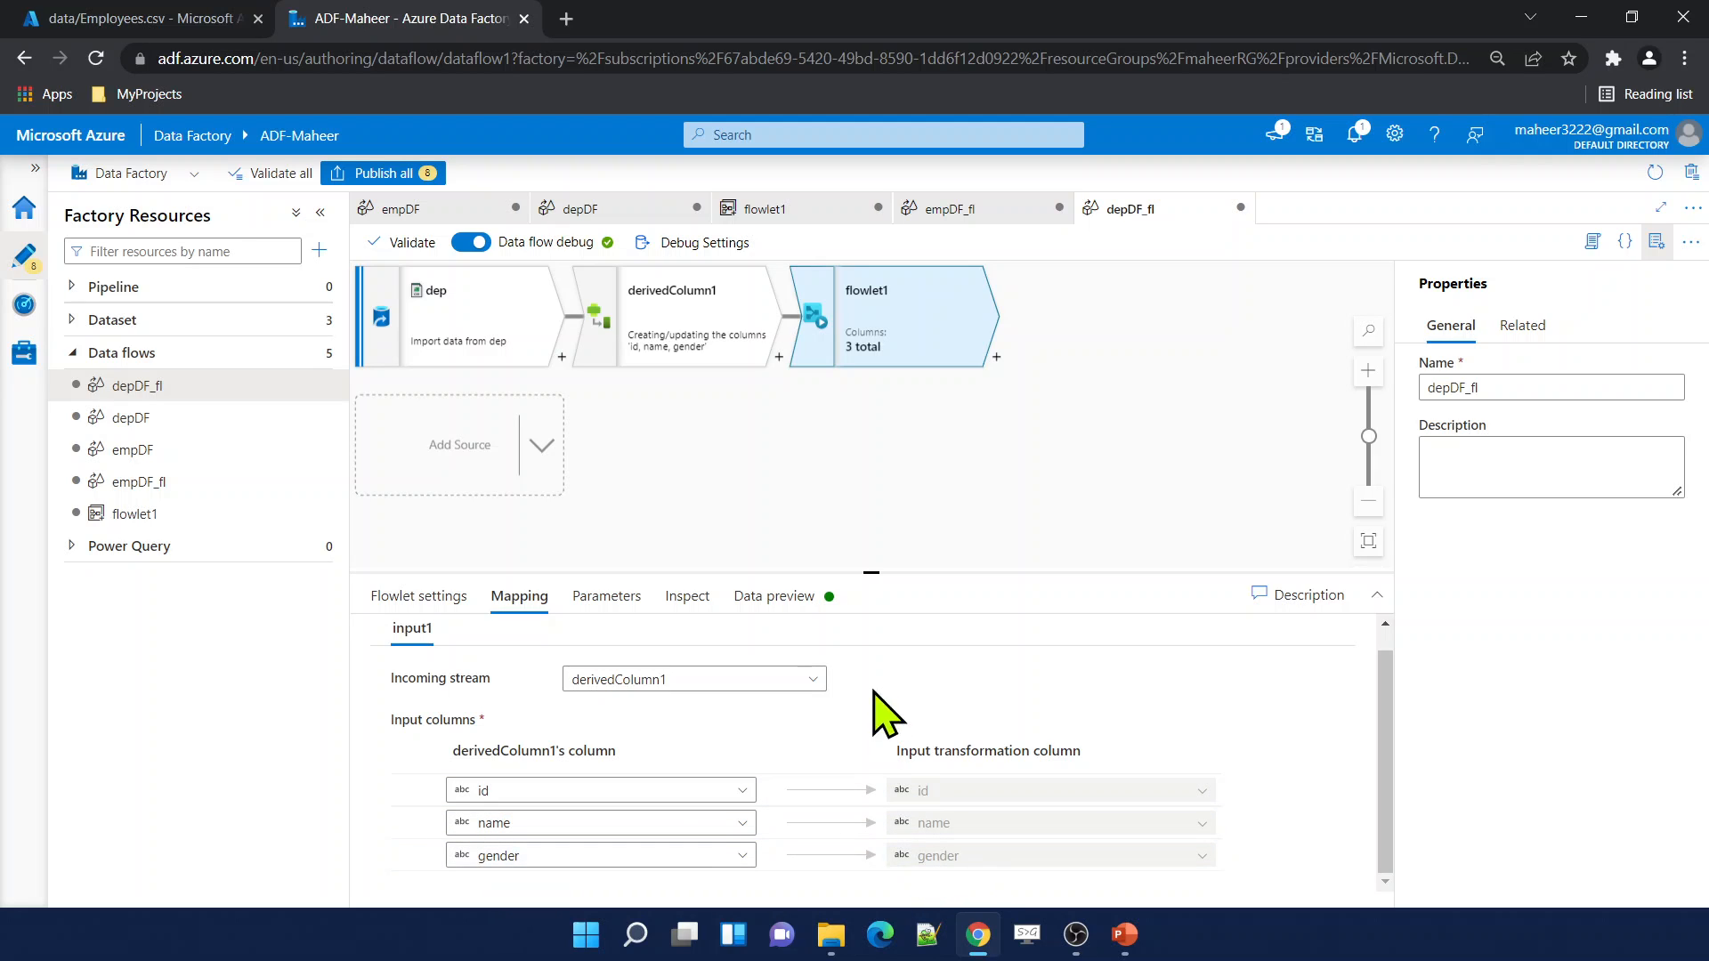
pyautogui.click(787, 598)
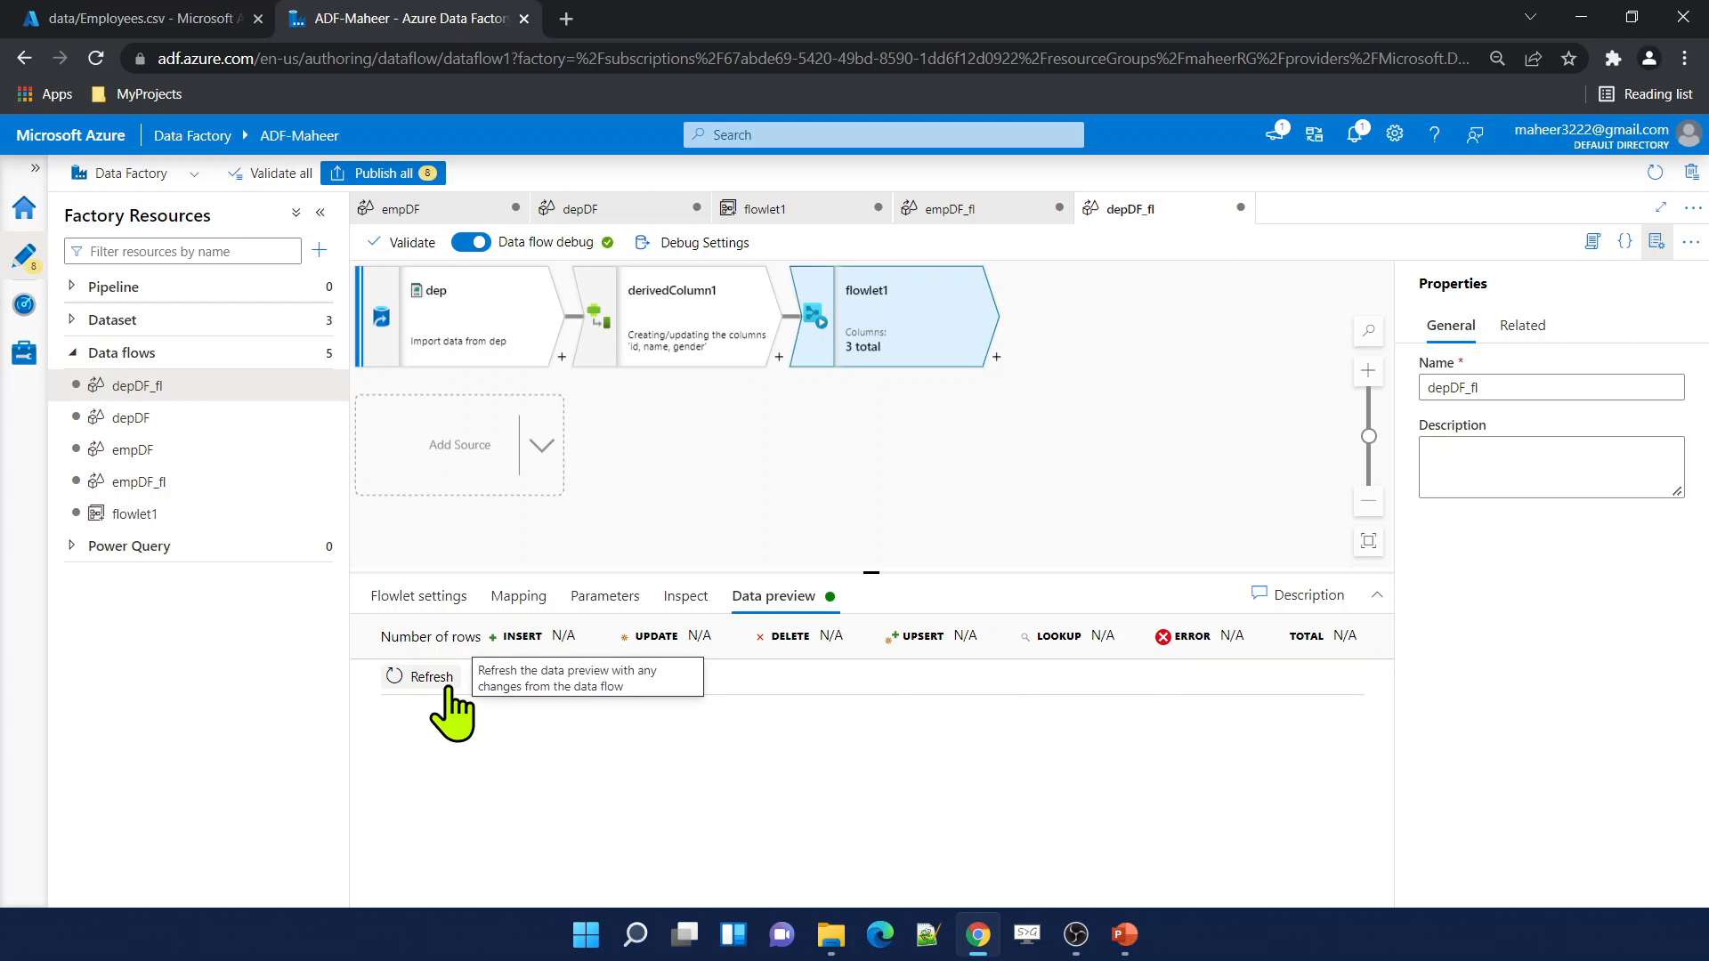
pyautogui.click(444, 683)
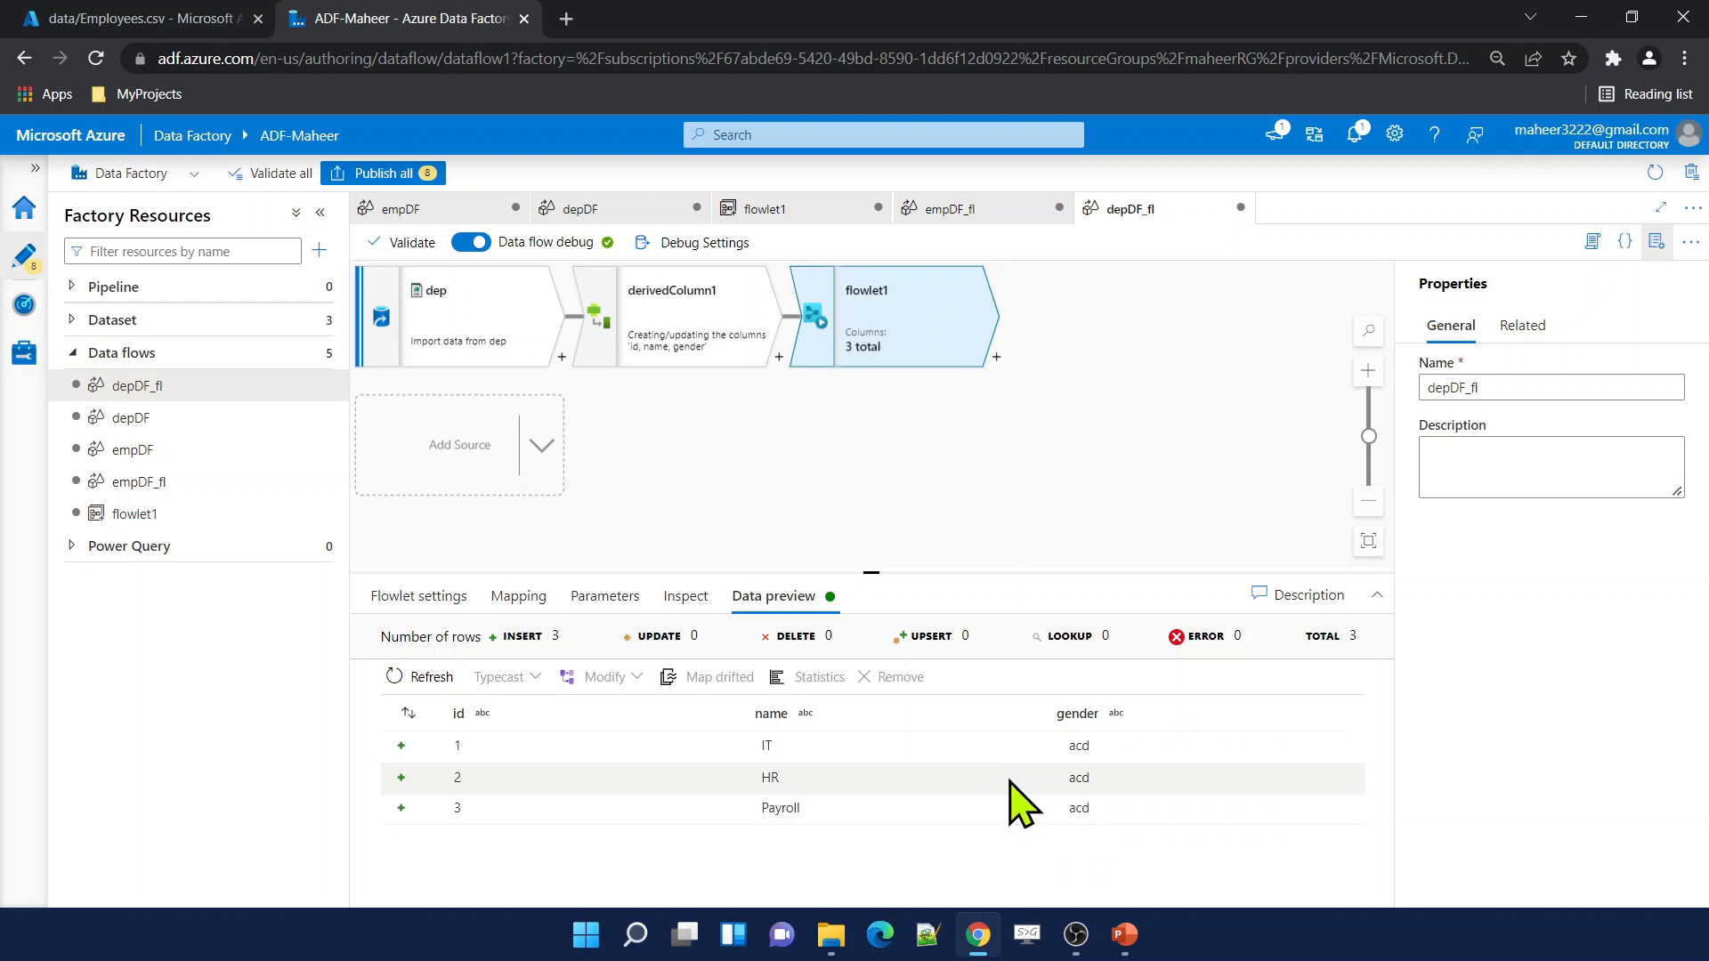
# Add a Sink after flowlet1 in depDF_fl and set its dataset to outputFolder.
pyautogui.click(995, 358)
pyautogui.write('sele')
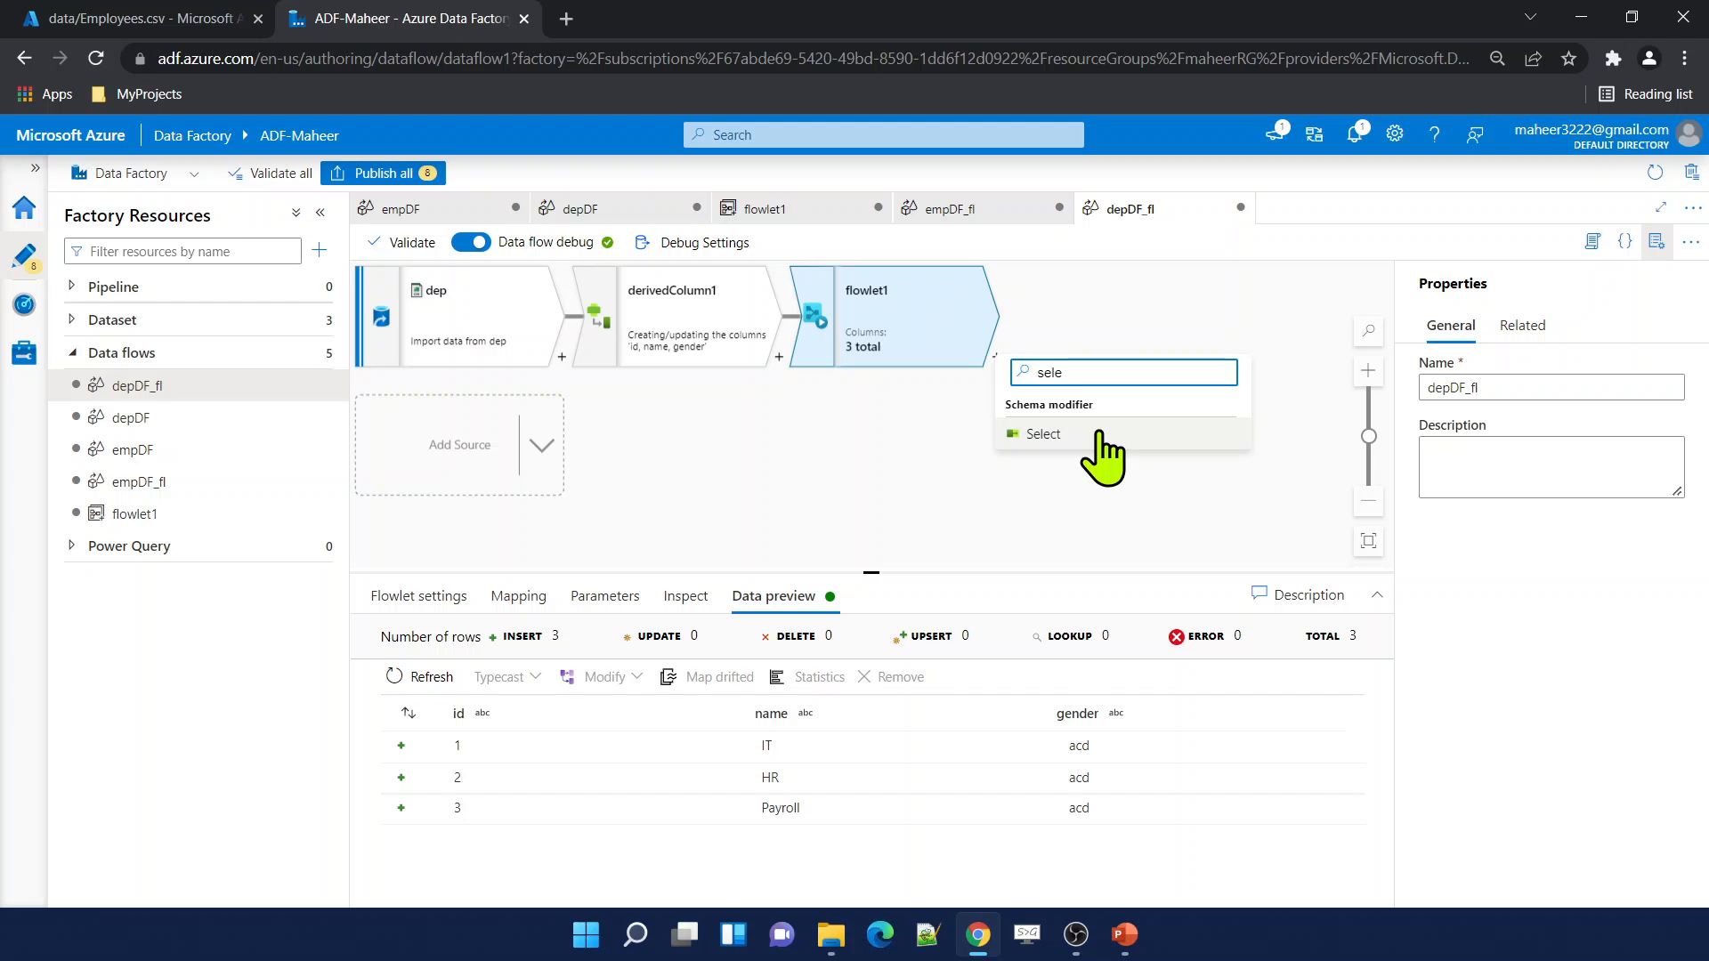
pyautogui.press('BackSpace')
pyautogui.press('BackSpace')
pyautogui.press('BackSpace')
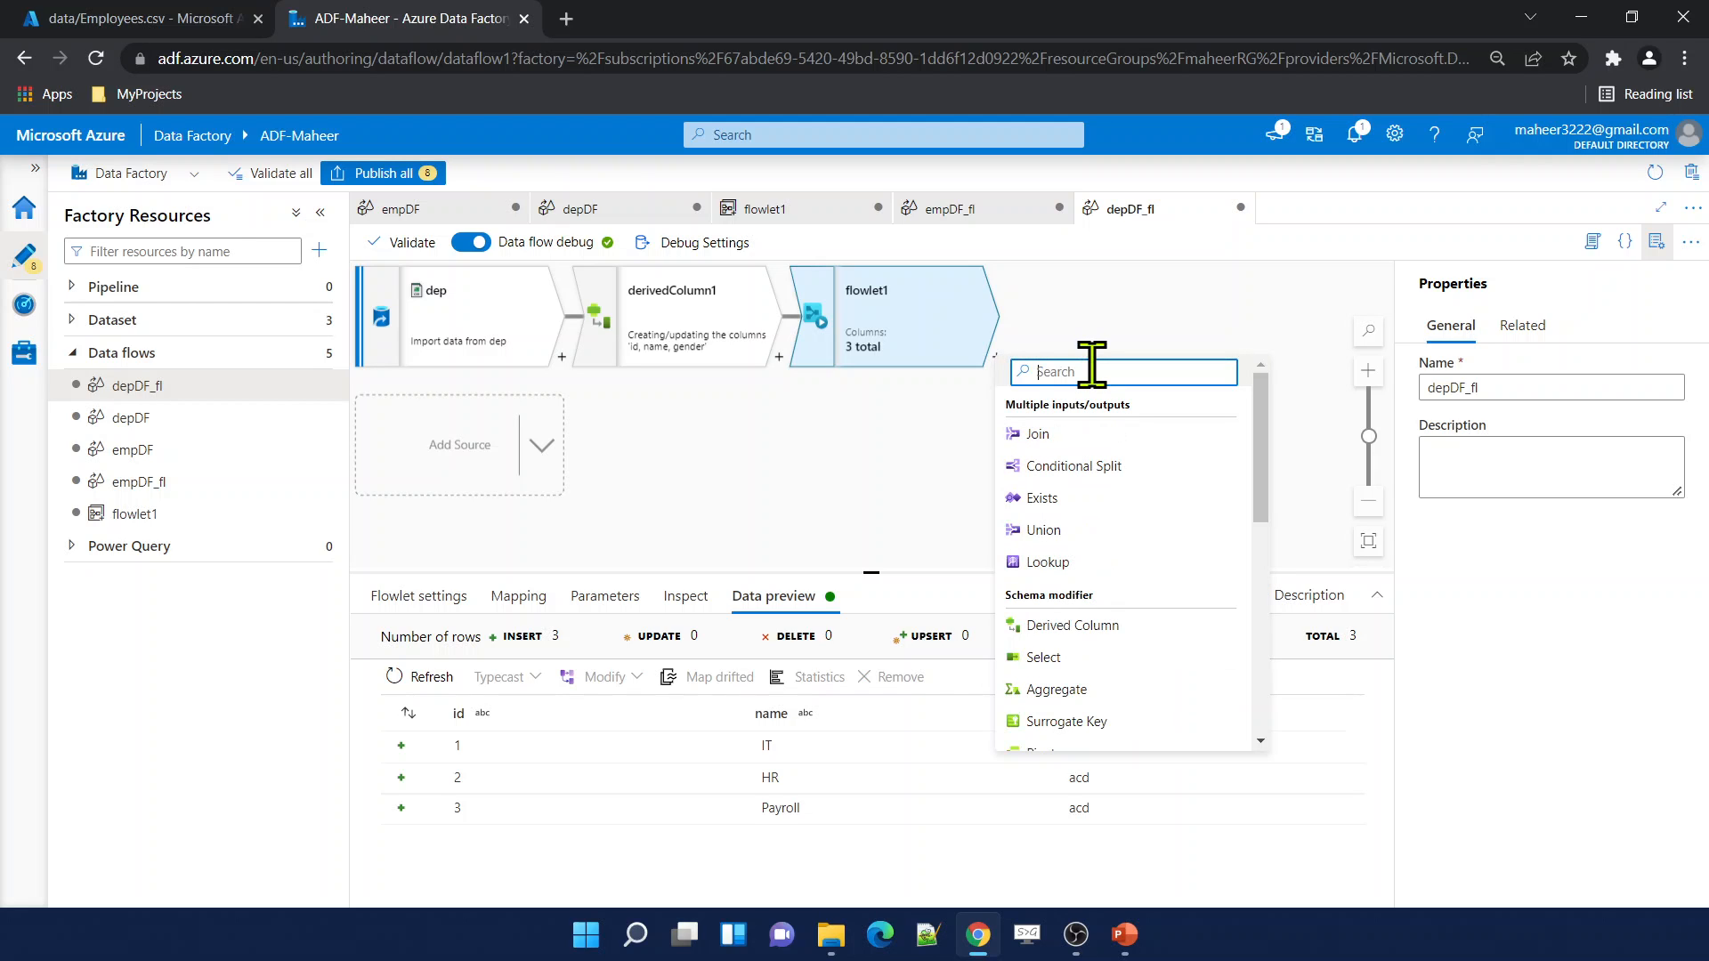
pyautogui.write('sink')
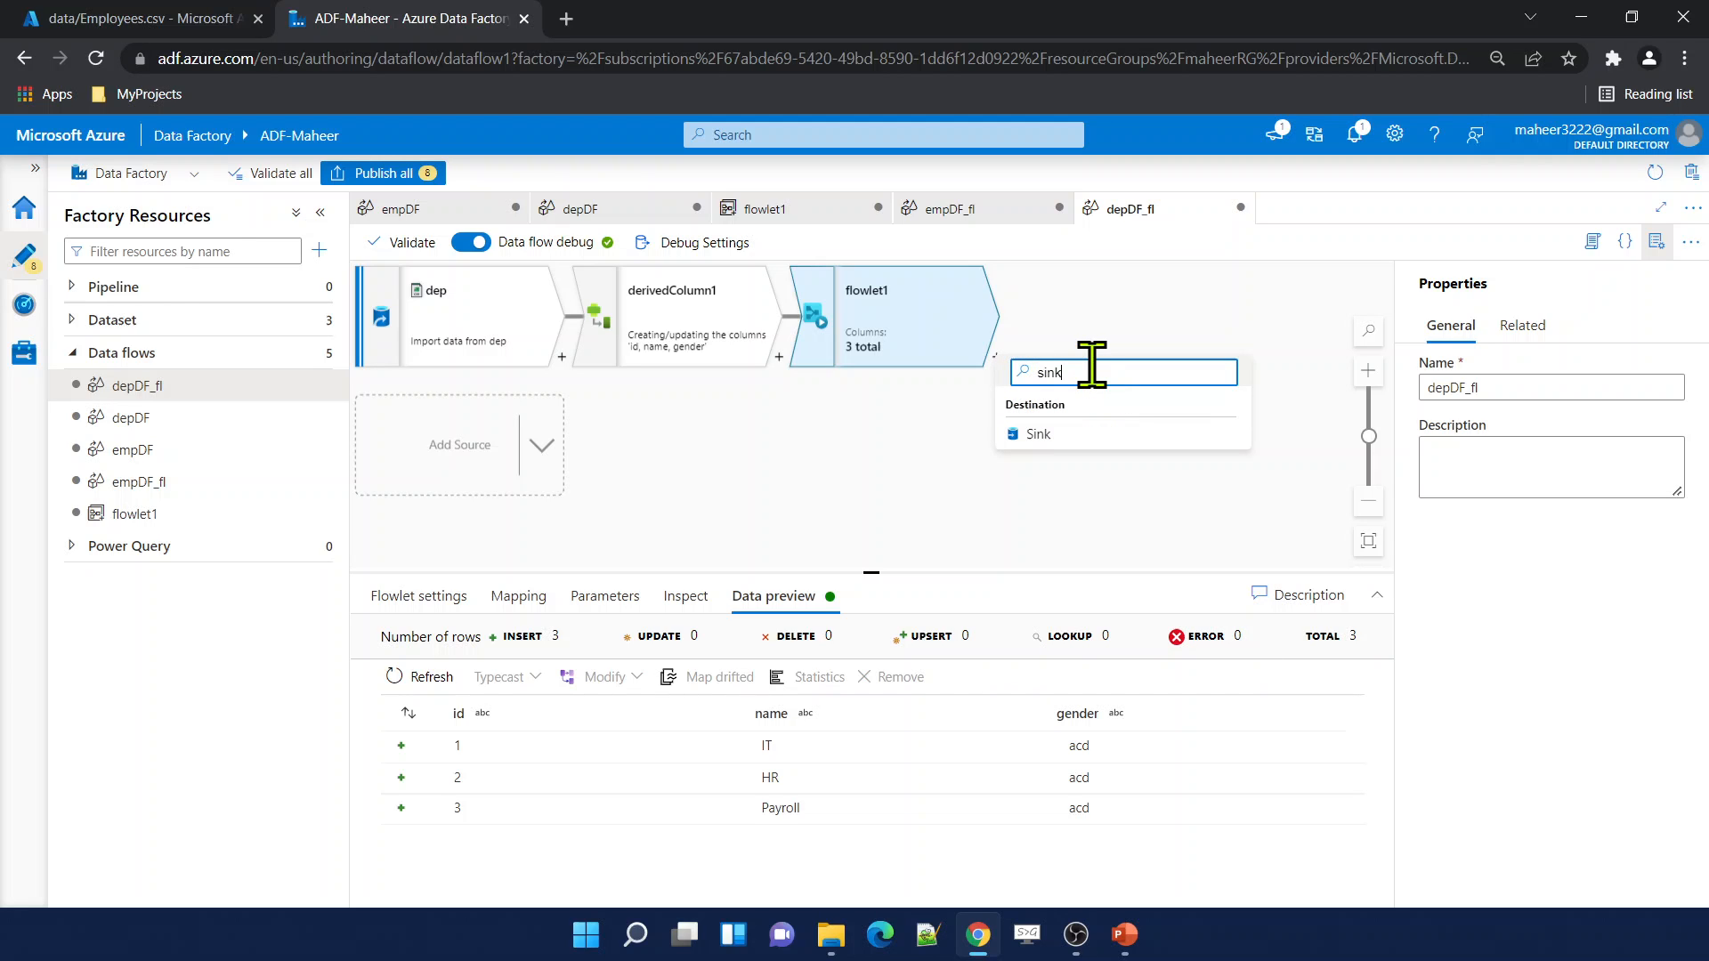
pyautogui.click(1101, 443)
pyautogui.click(599, 796)
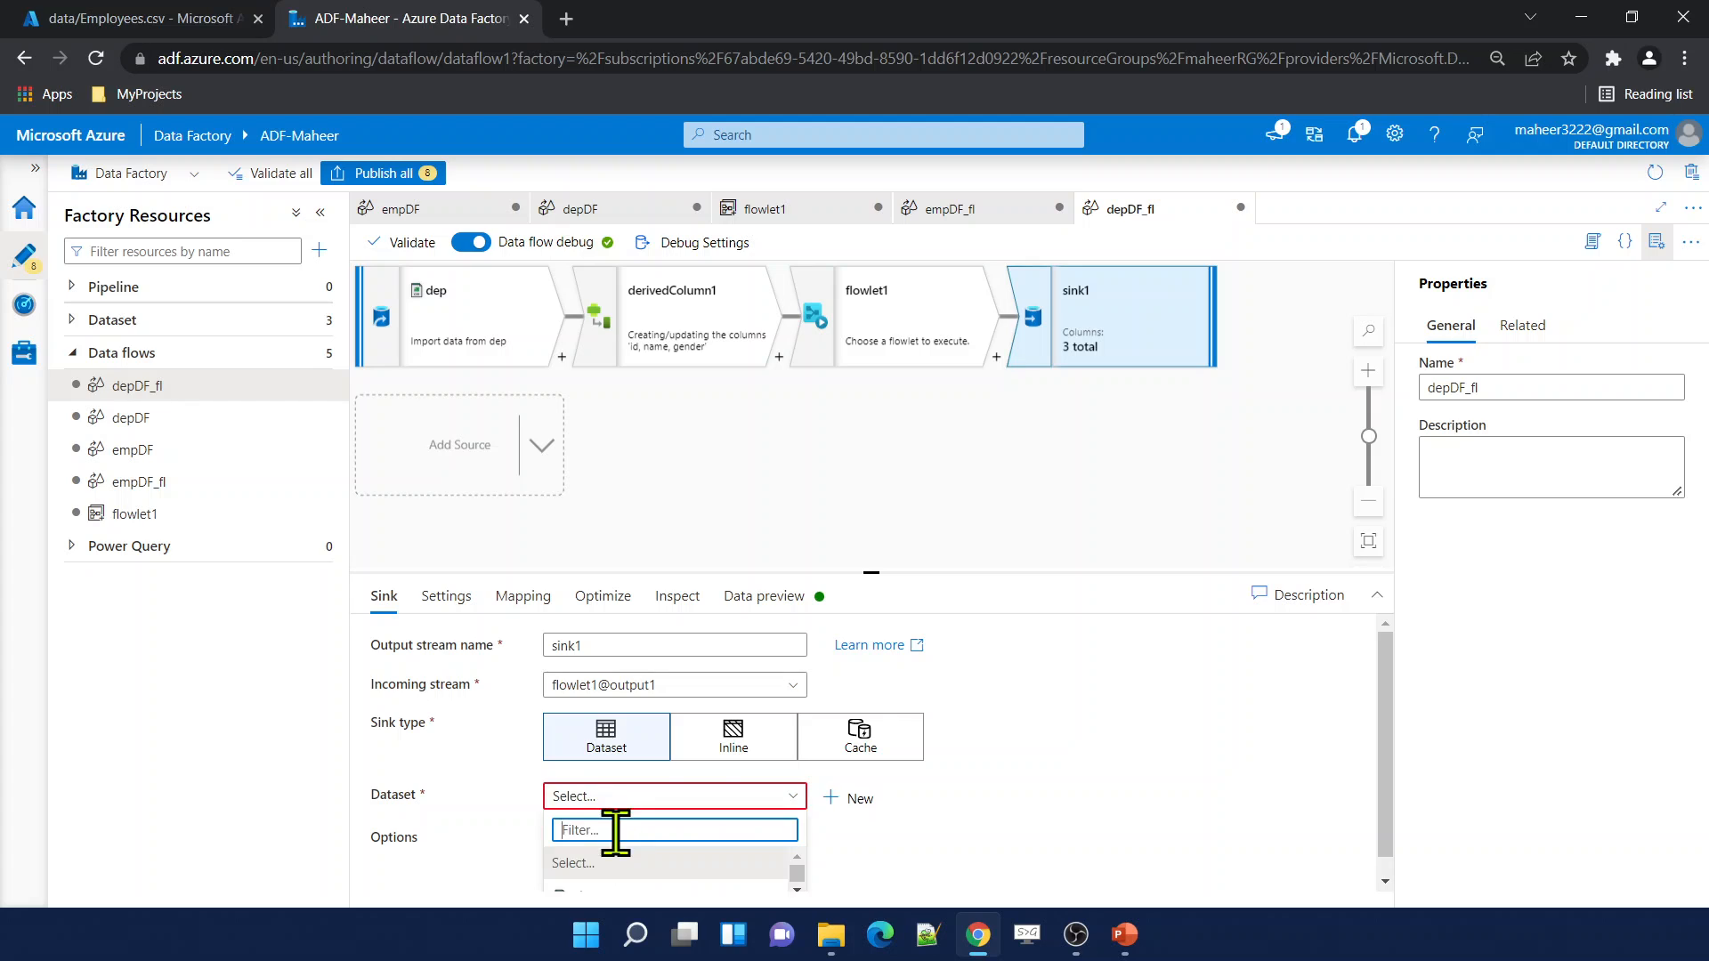
pyautogui.click(610, 881)
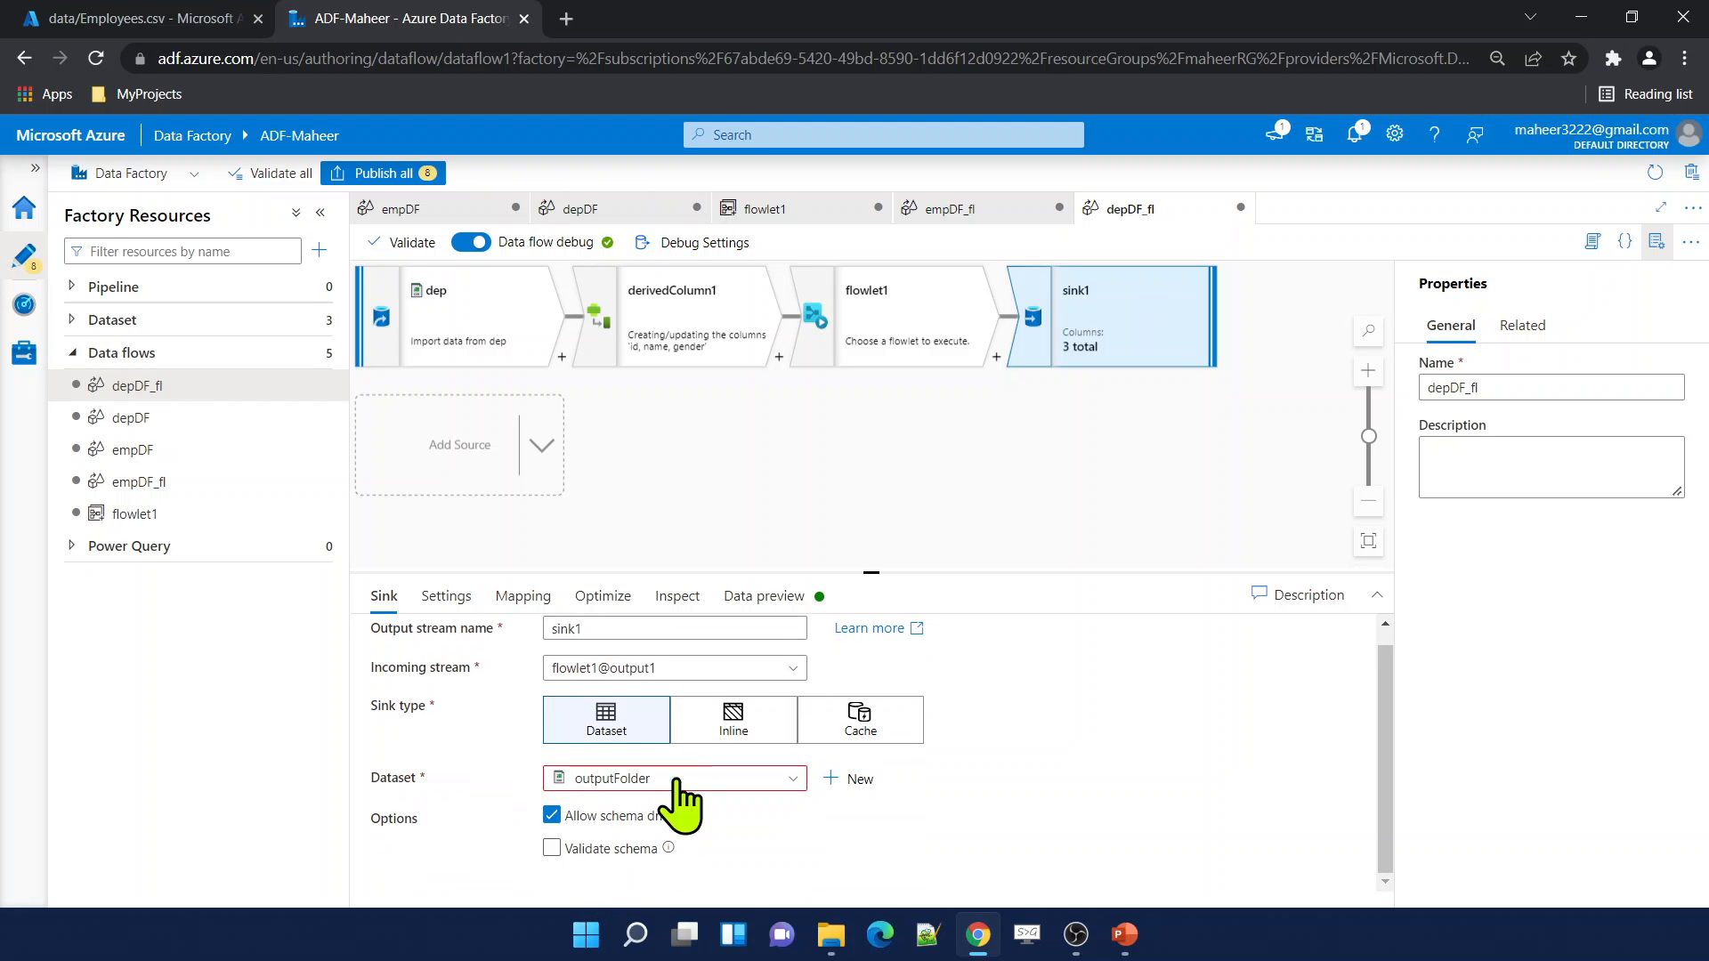
# Disable auto mapping on sink1, remove the gender column mapping, and refresh the sink's data preview.
pyautogui.click(521, 597)
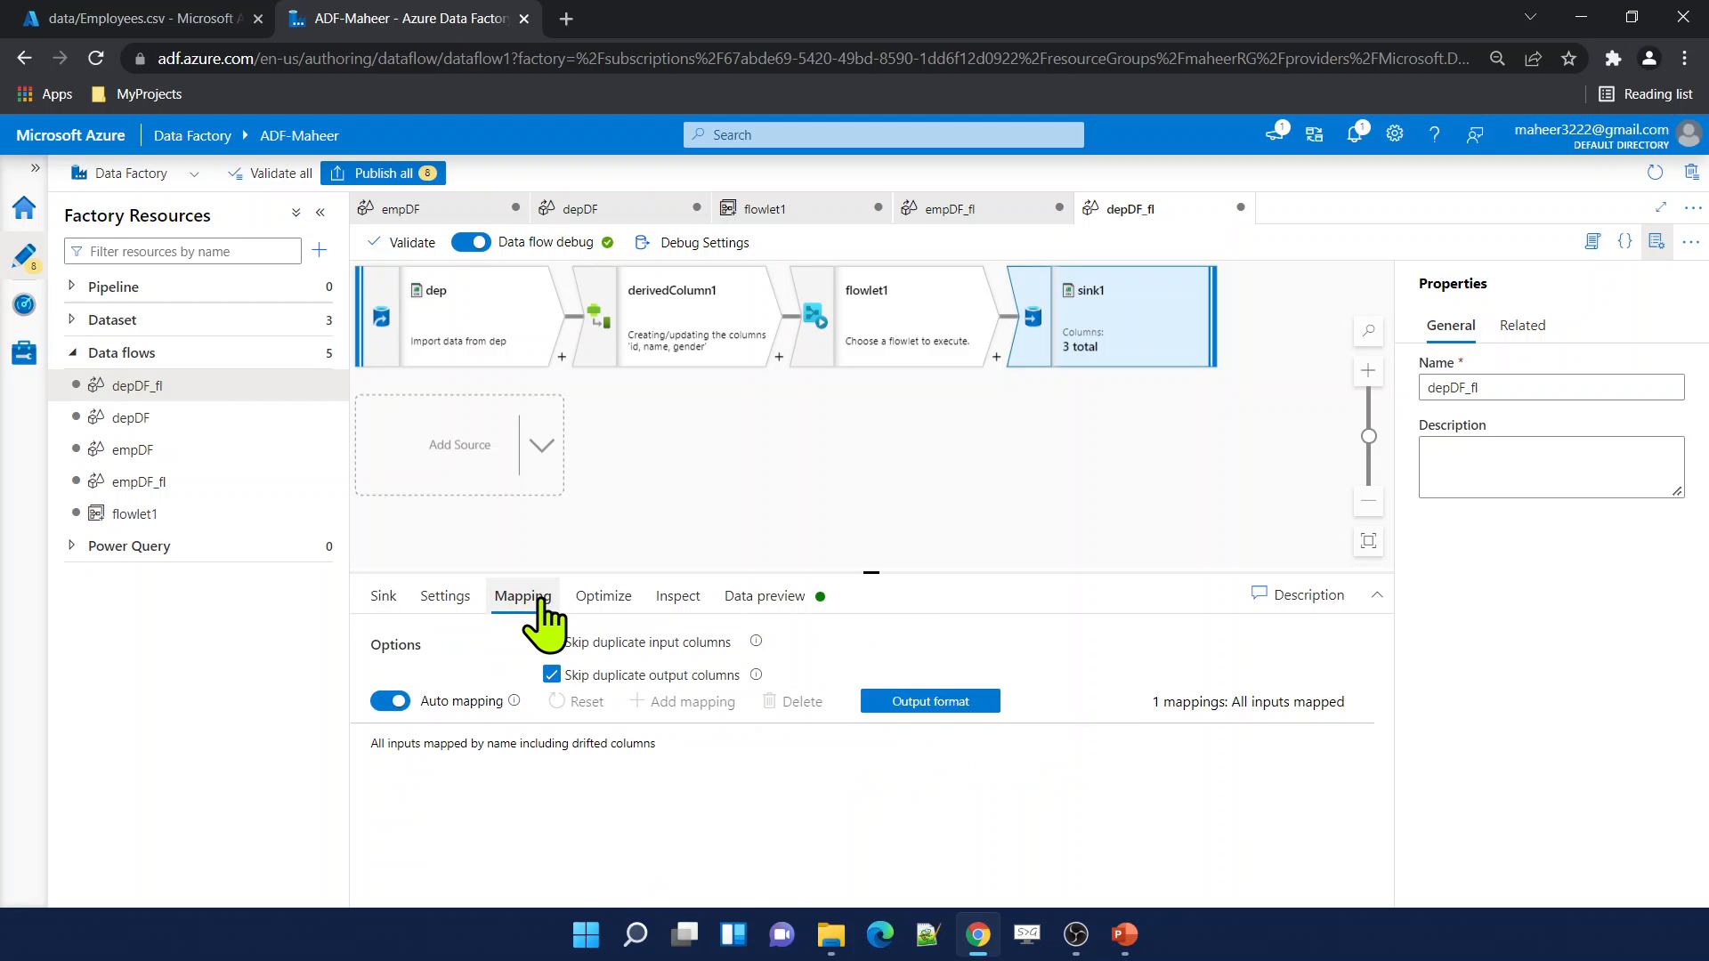
pyautogui.click(399, 712)
pyautogui.click(1223, 856)
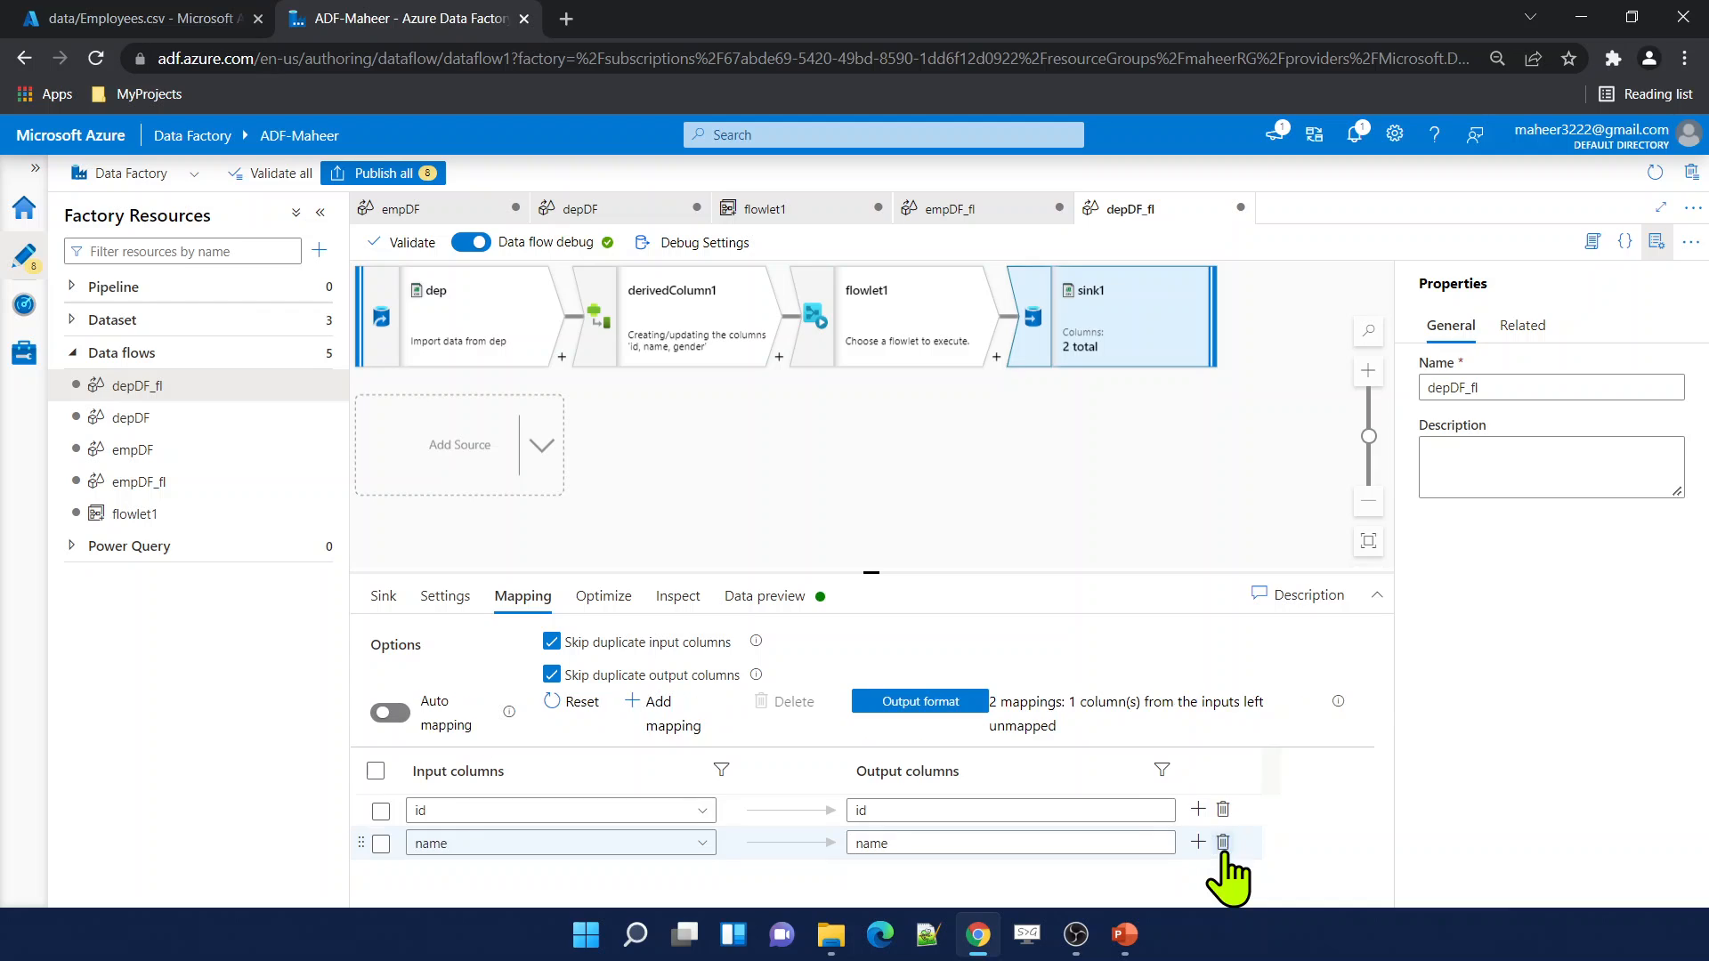
pyautogui.click(771, 597)
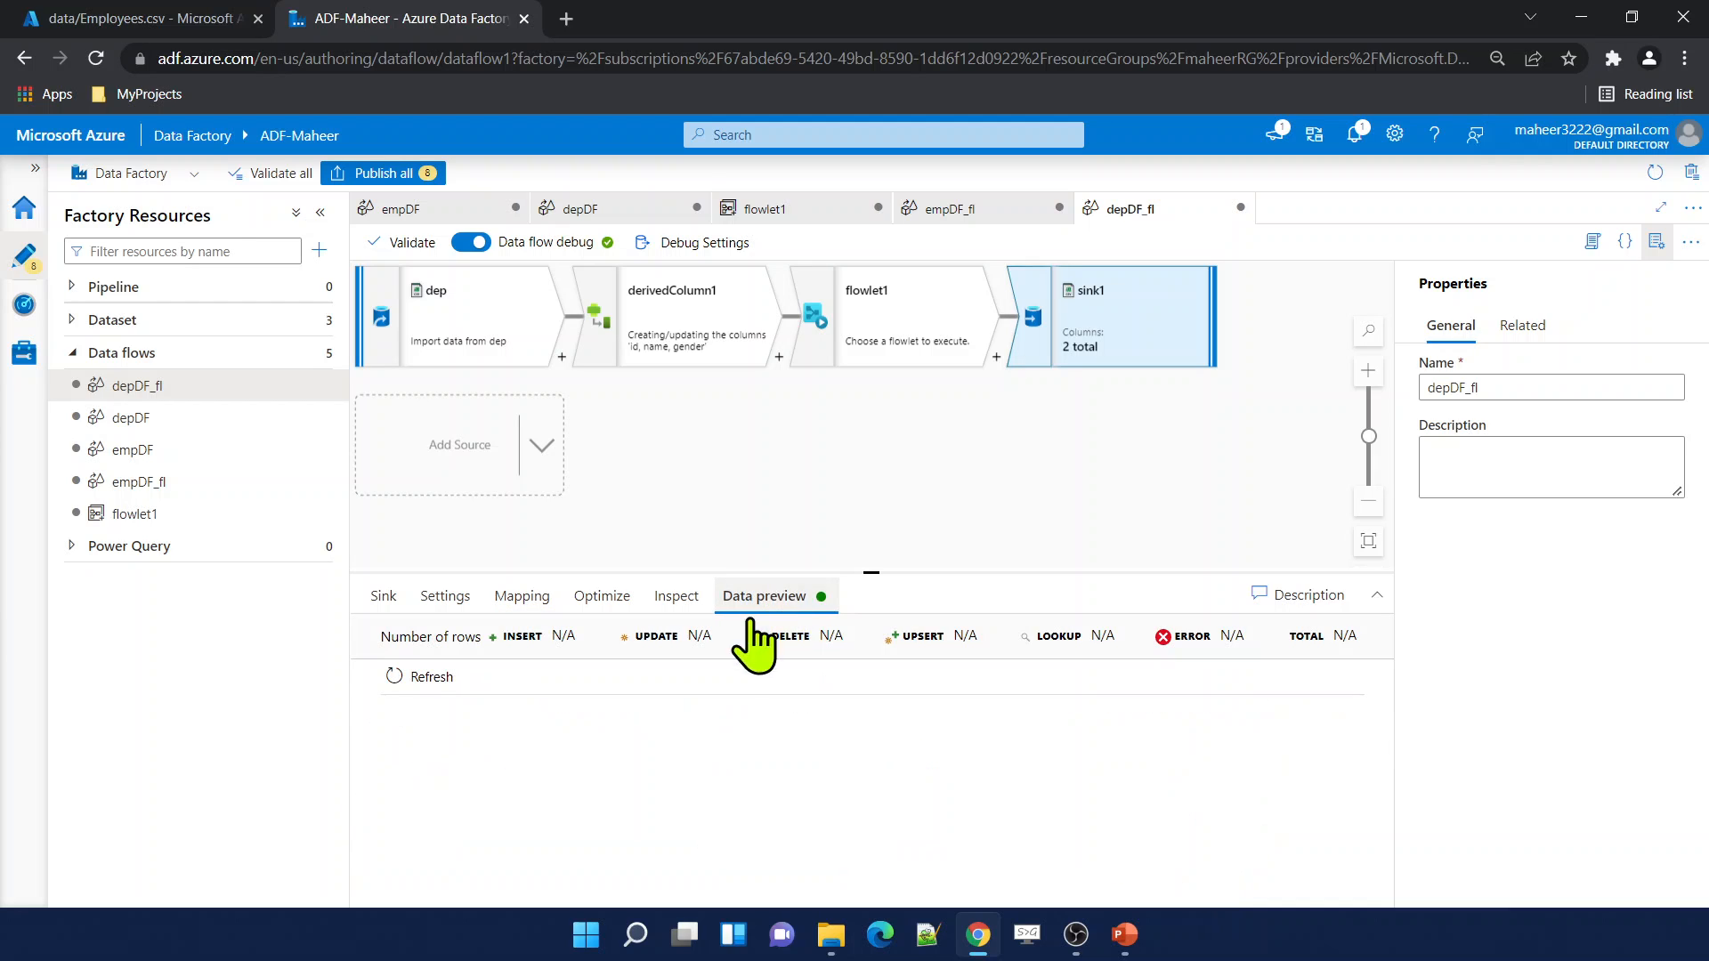
pyautogui.click(445, 681)
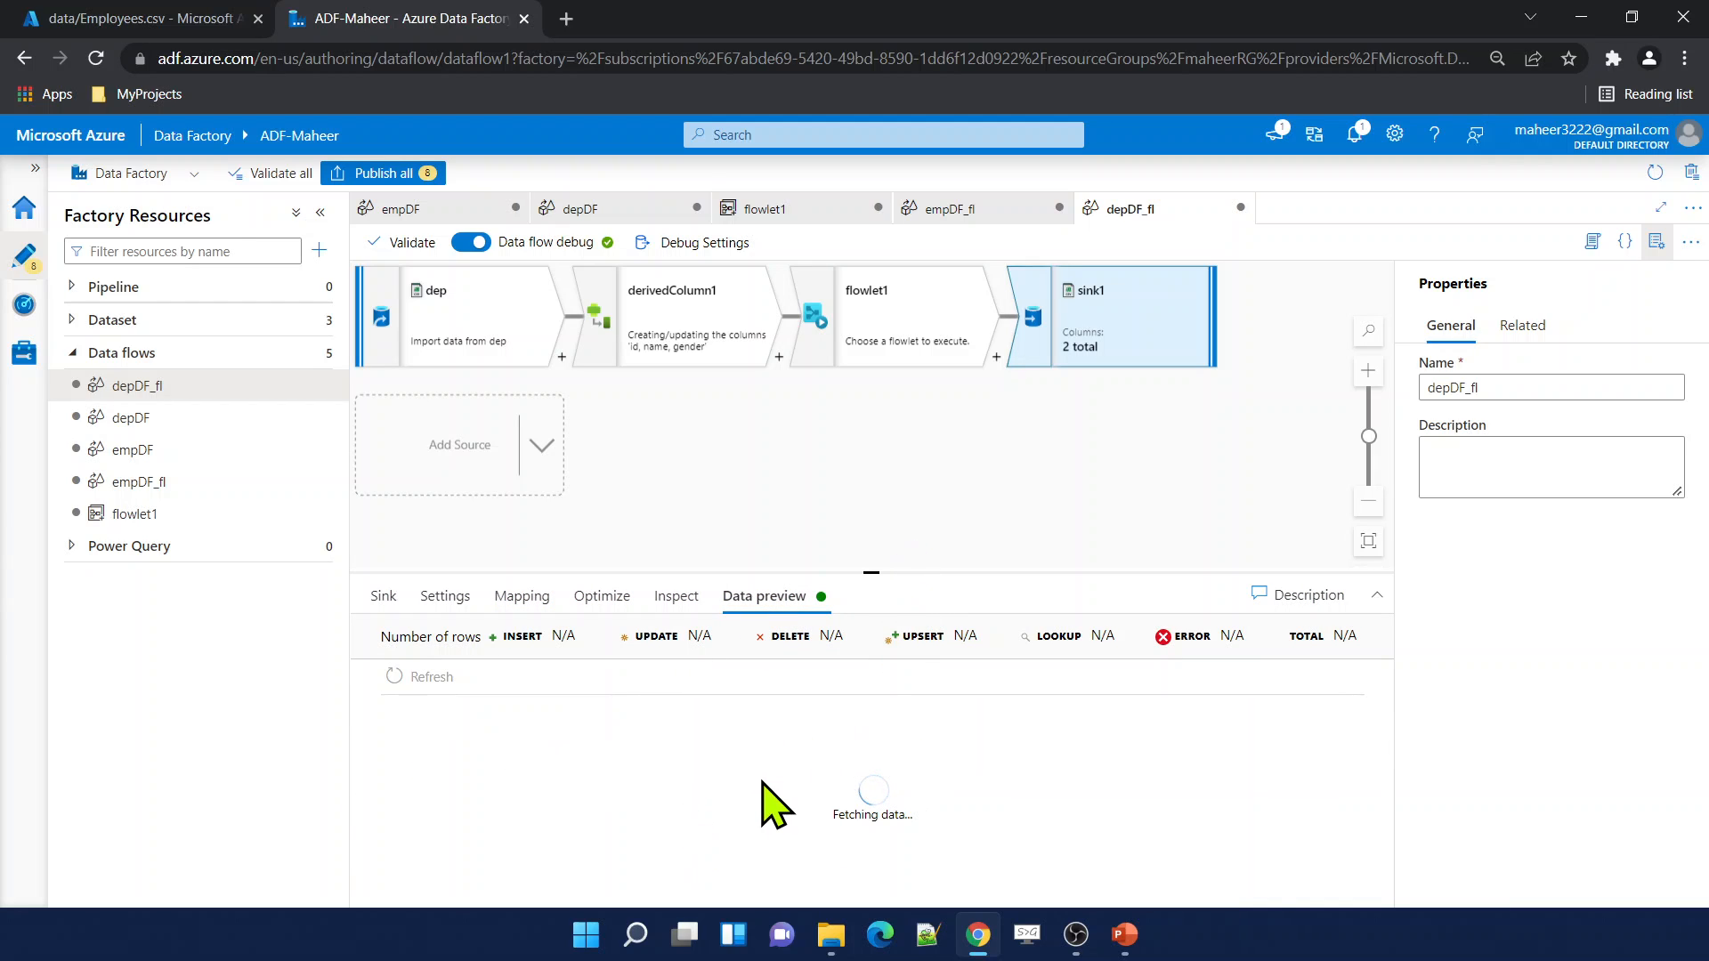
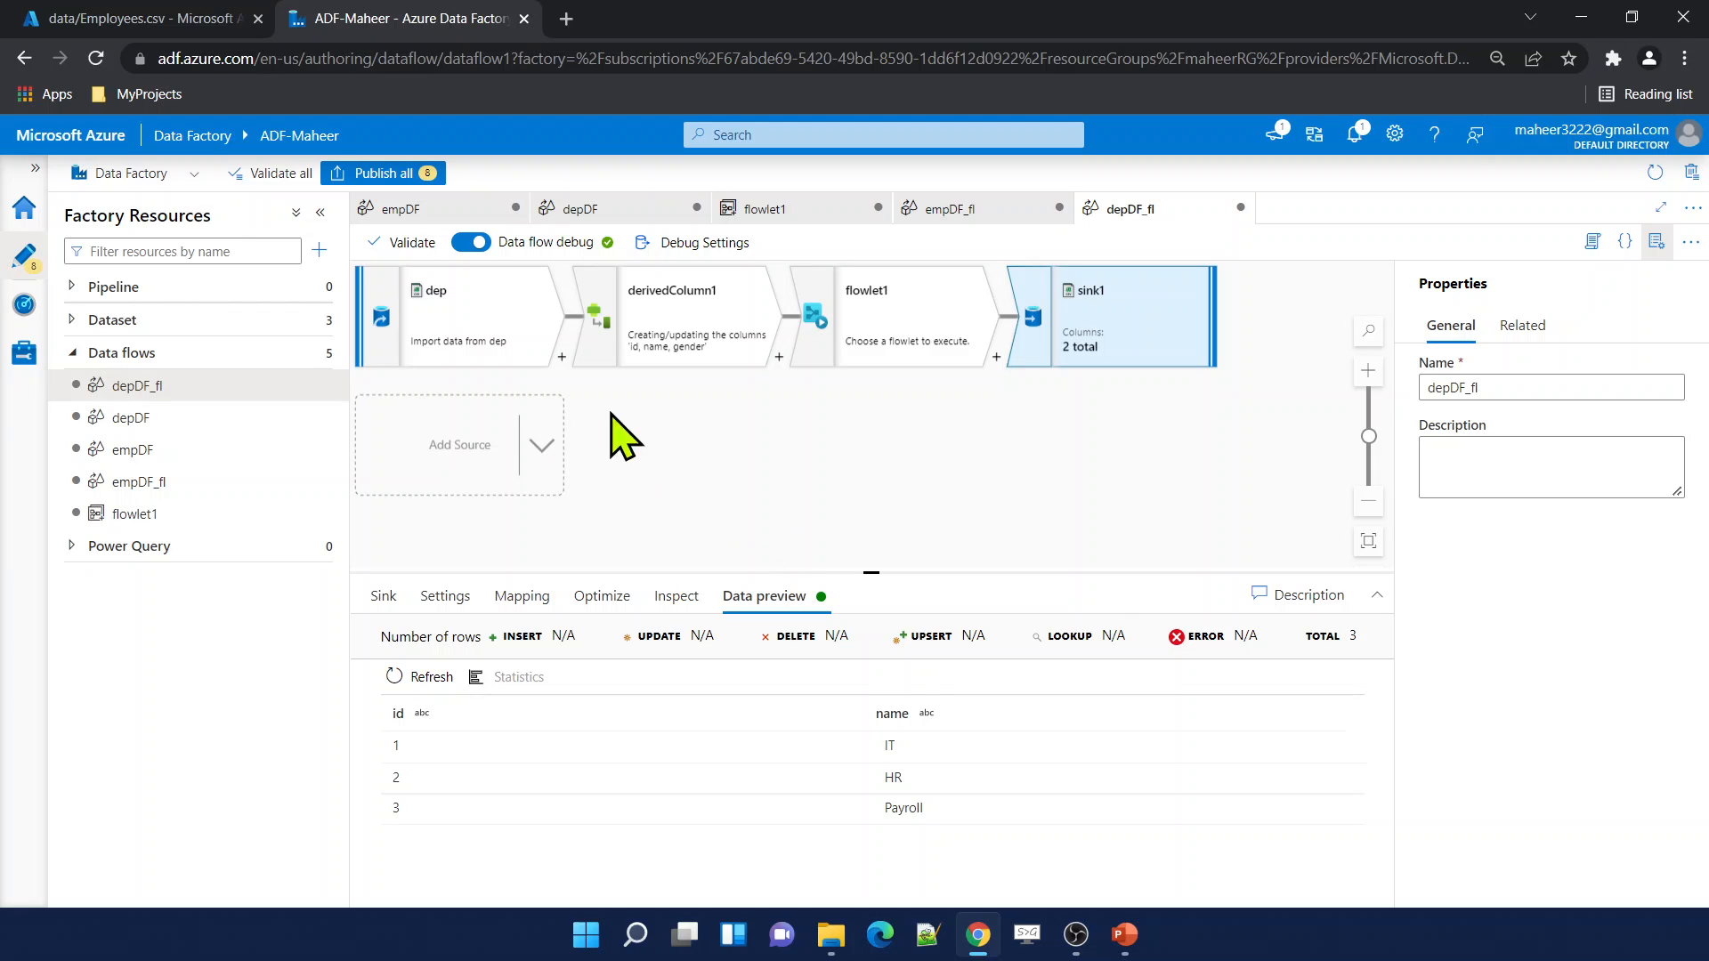
# Open the empDF data flow and create a new flowlet from its aggregate1 transformation.
pyautogui.click(319, 353)
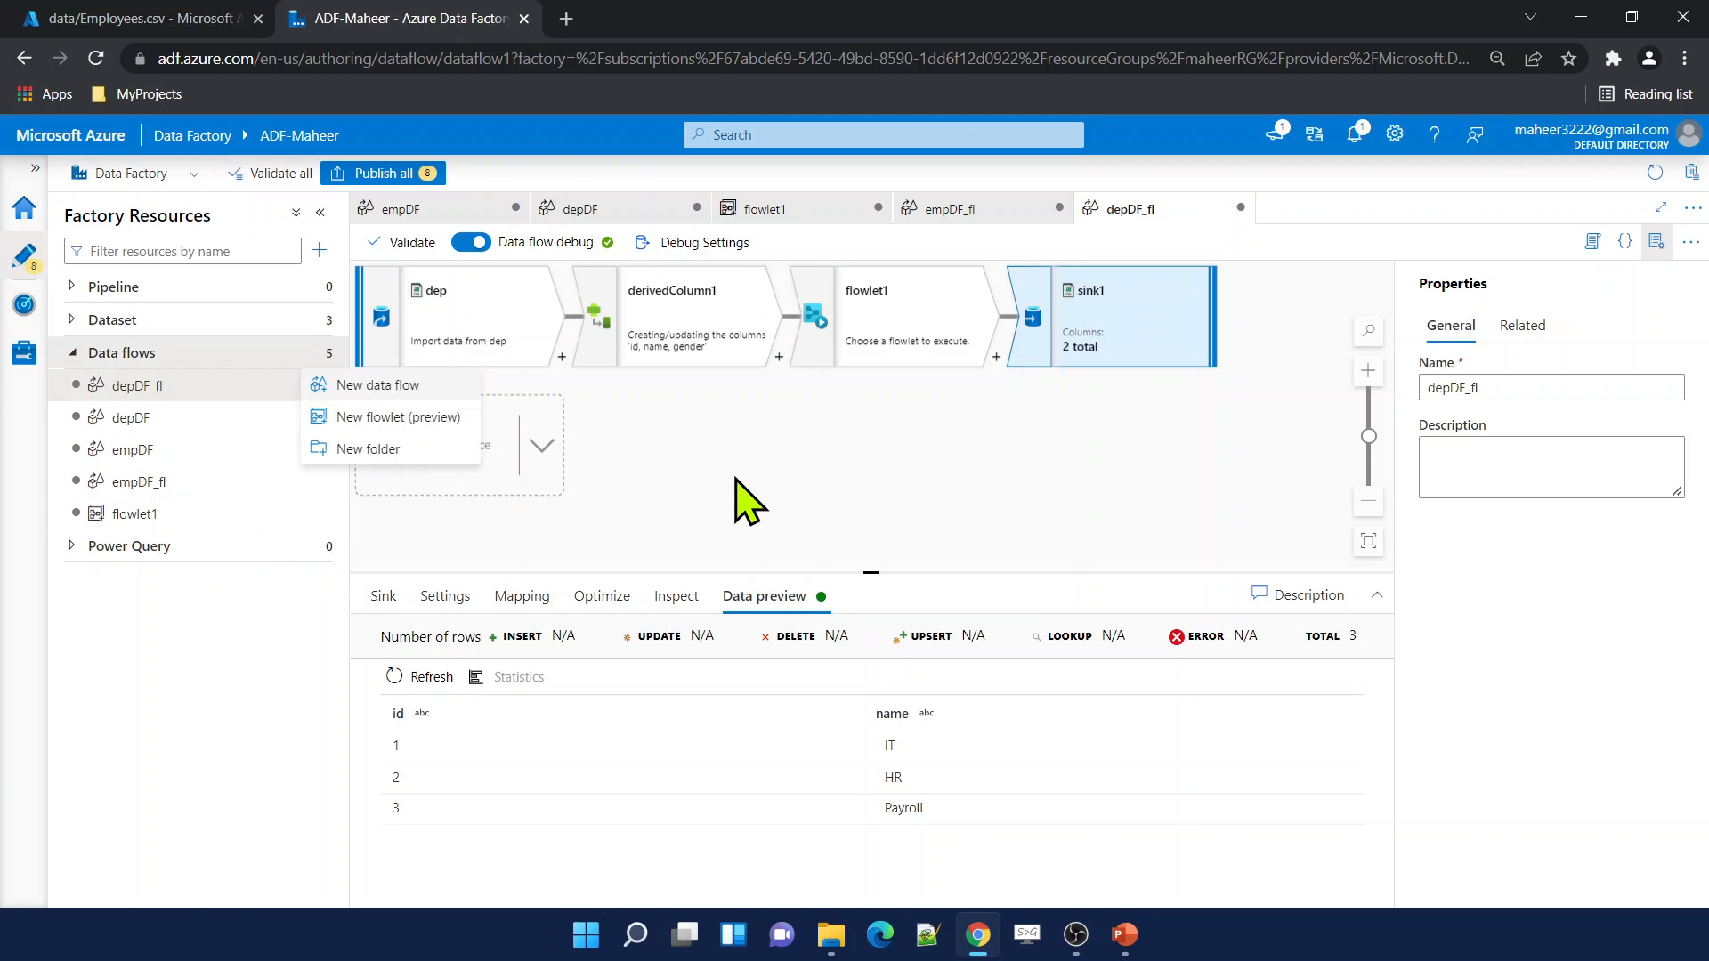
pyautogui.click(158, 452)
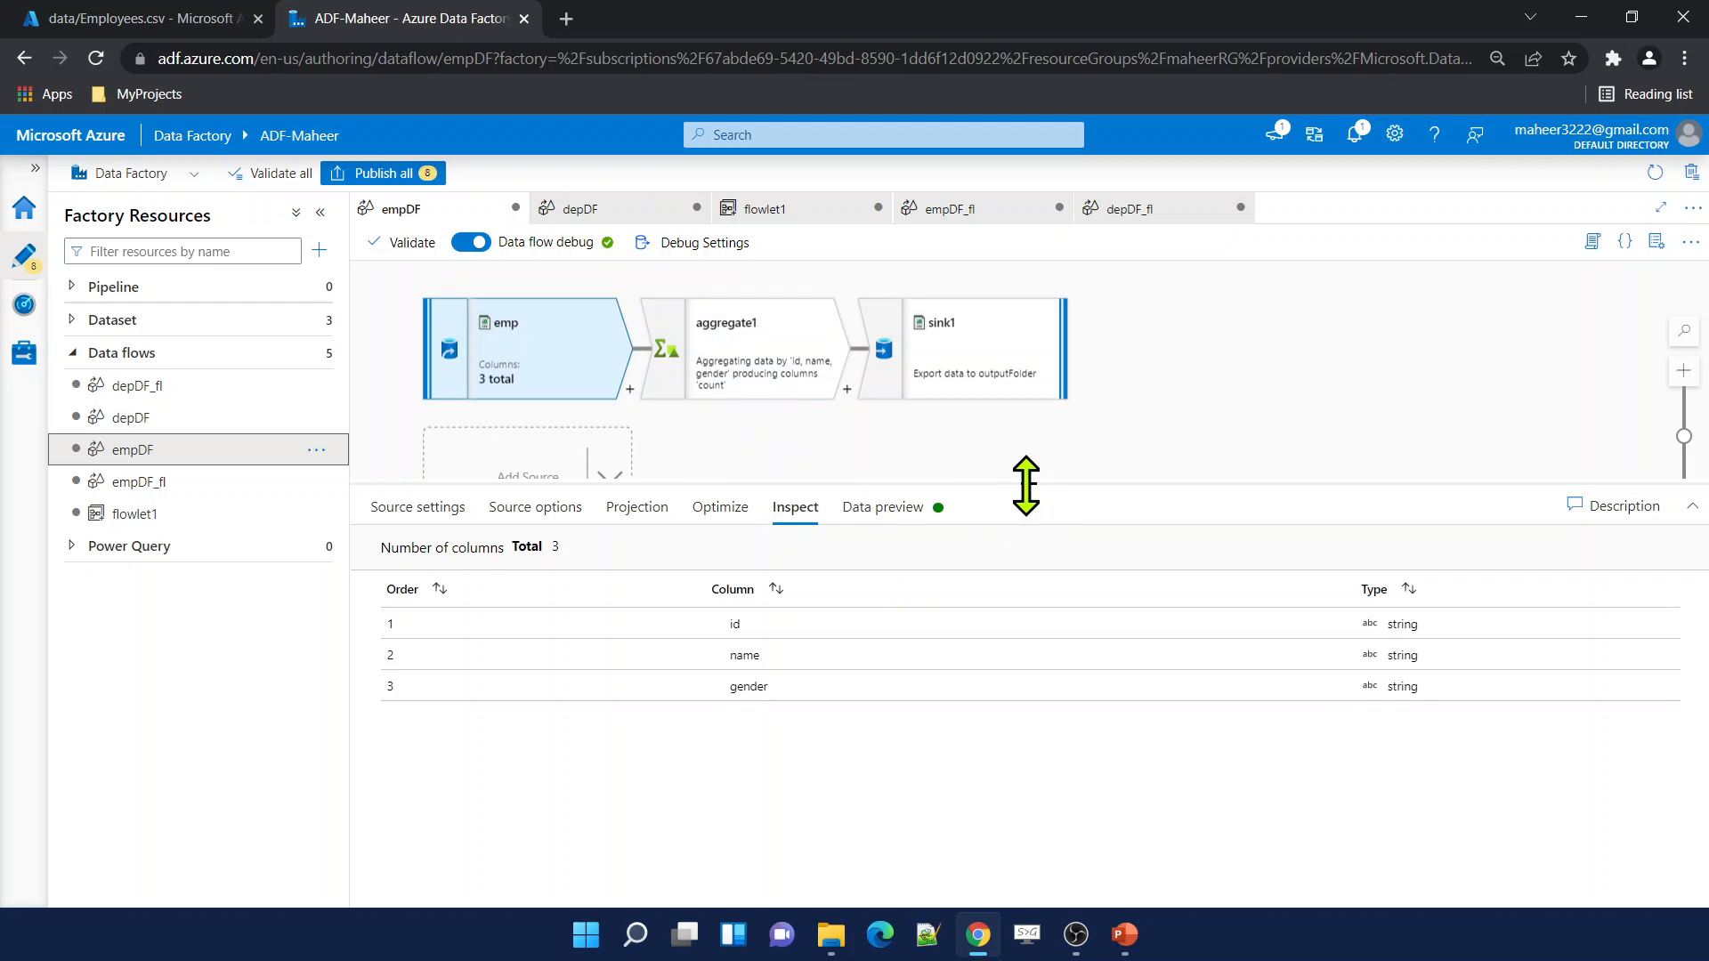
pyautogui.moveTo(1025, 485); pyautogui.dragTo(1027, 527)
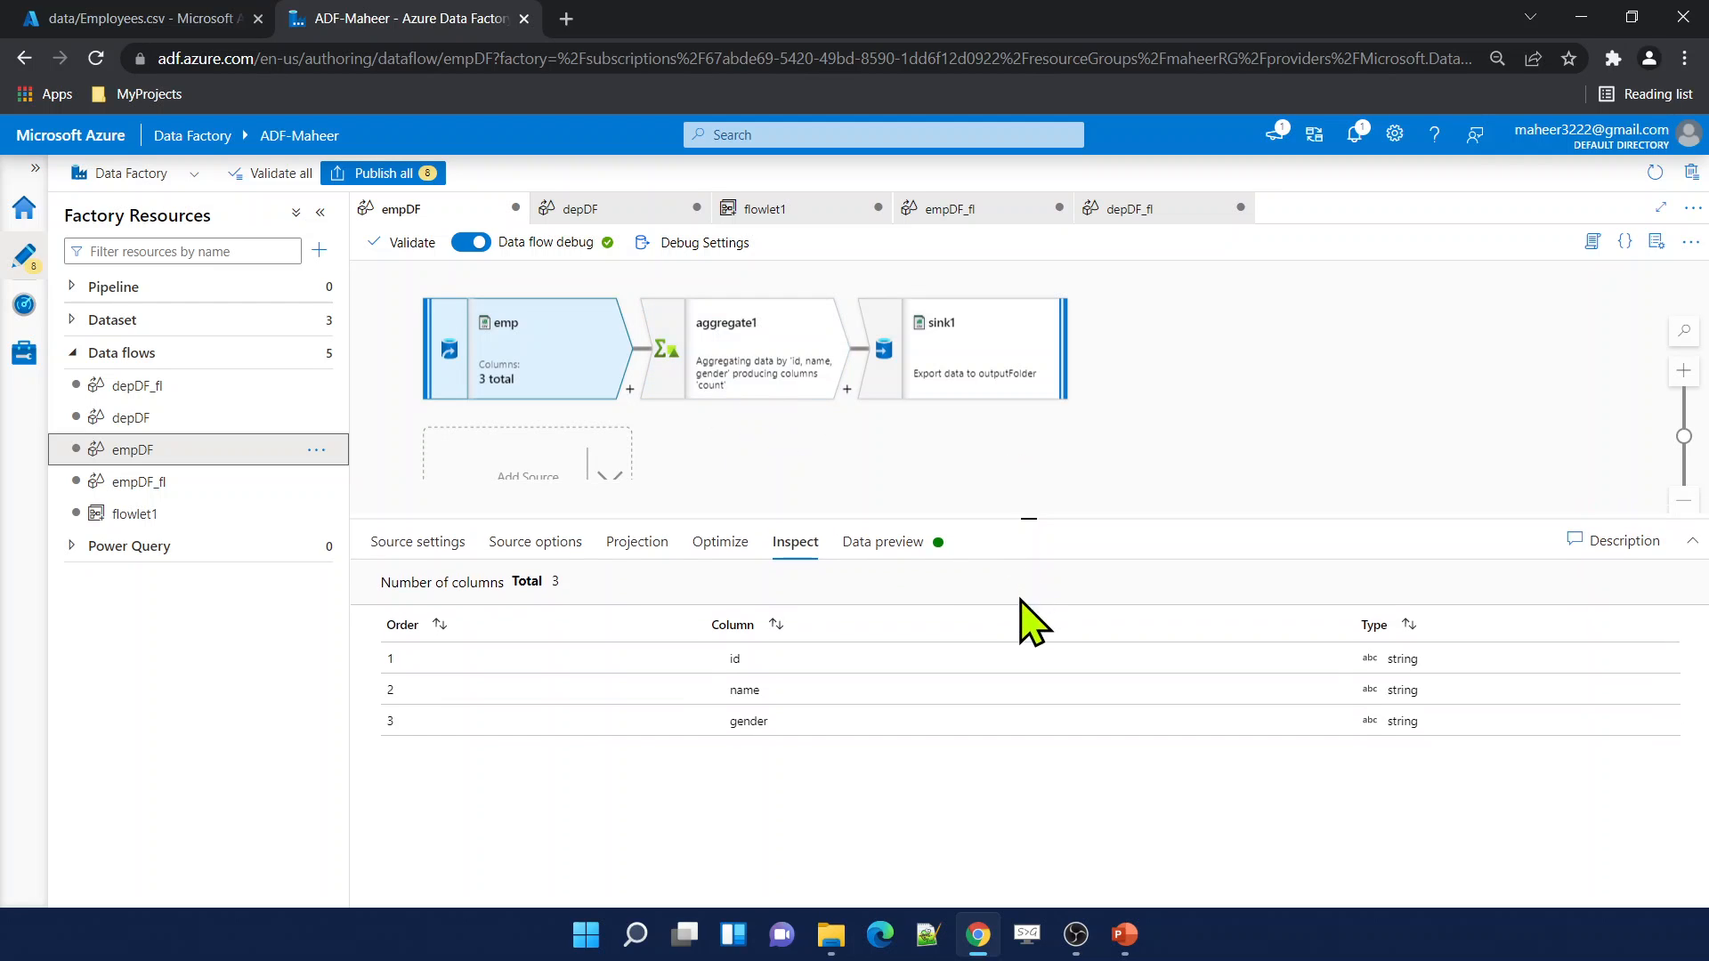
pyautogui.click(981, 467)
pyautogui.click(752, 358)
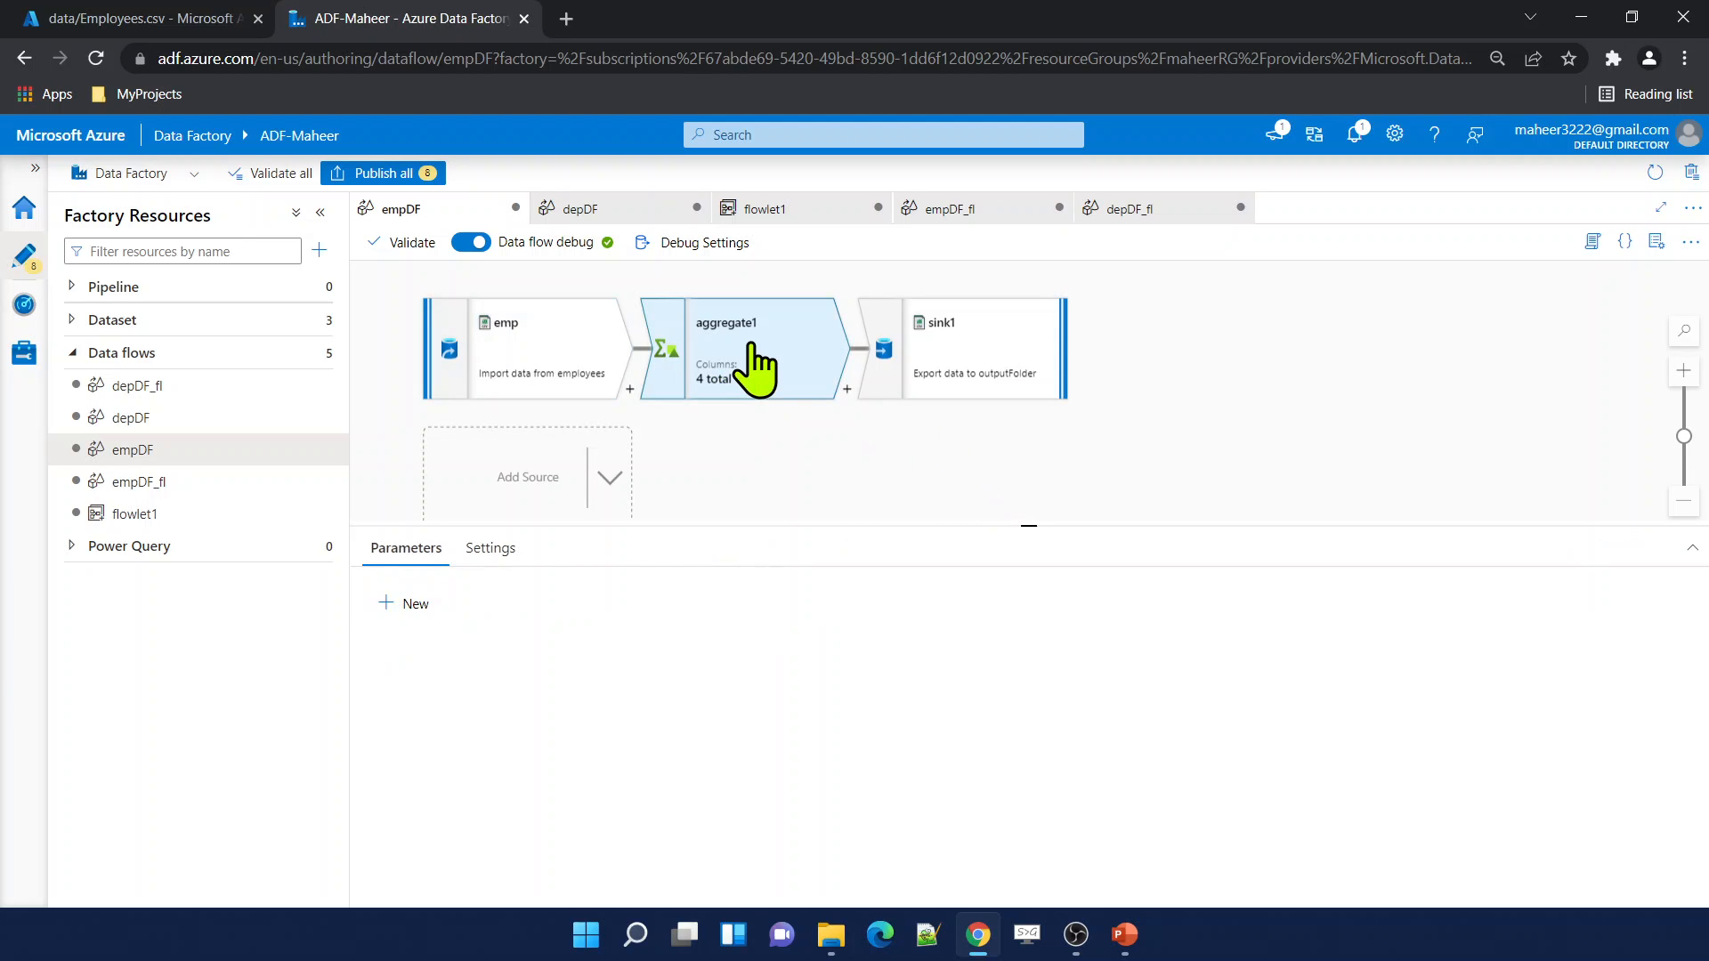
pyautogui.click(842, 439)
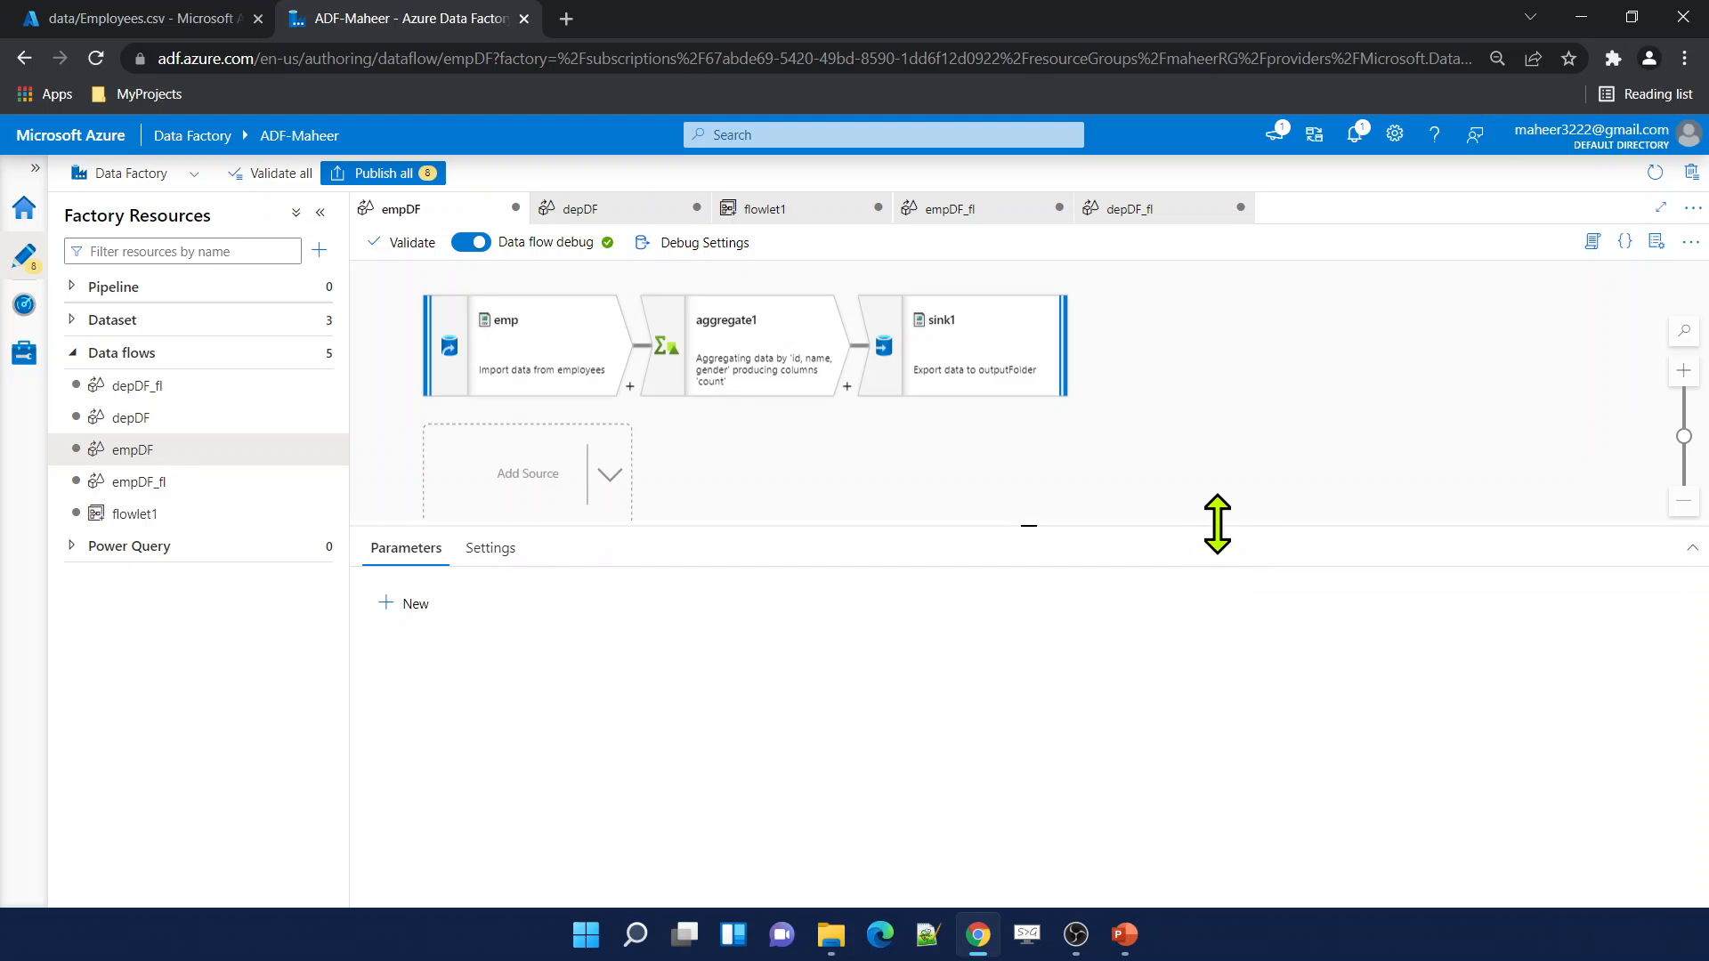
pyautogui.moveTo(1216, 524); pyautogui.dragTo(1241, 669)
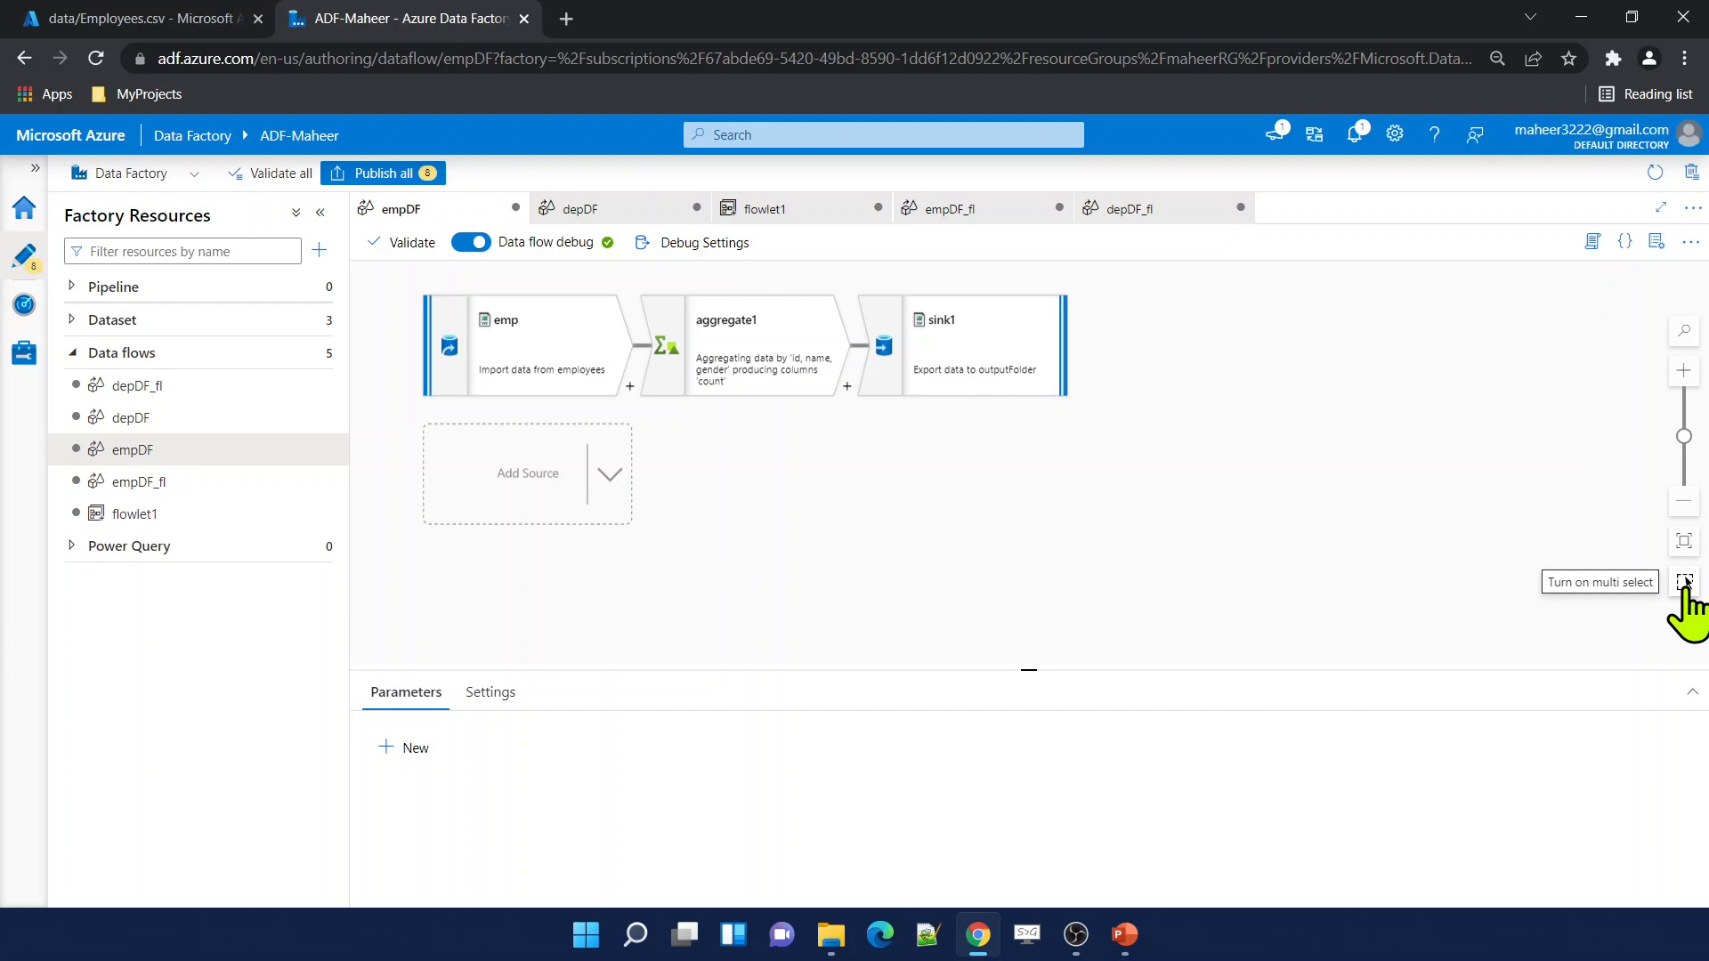
pyautogui.moveTo(674, 378)
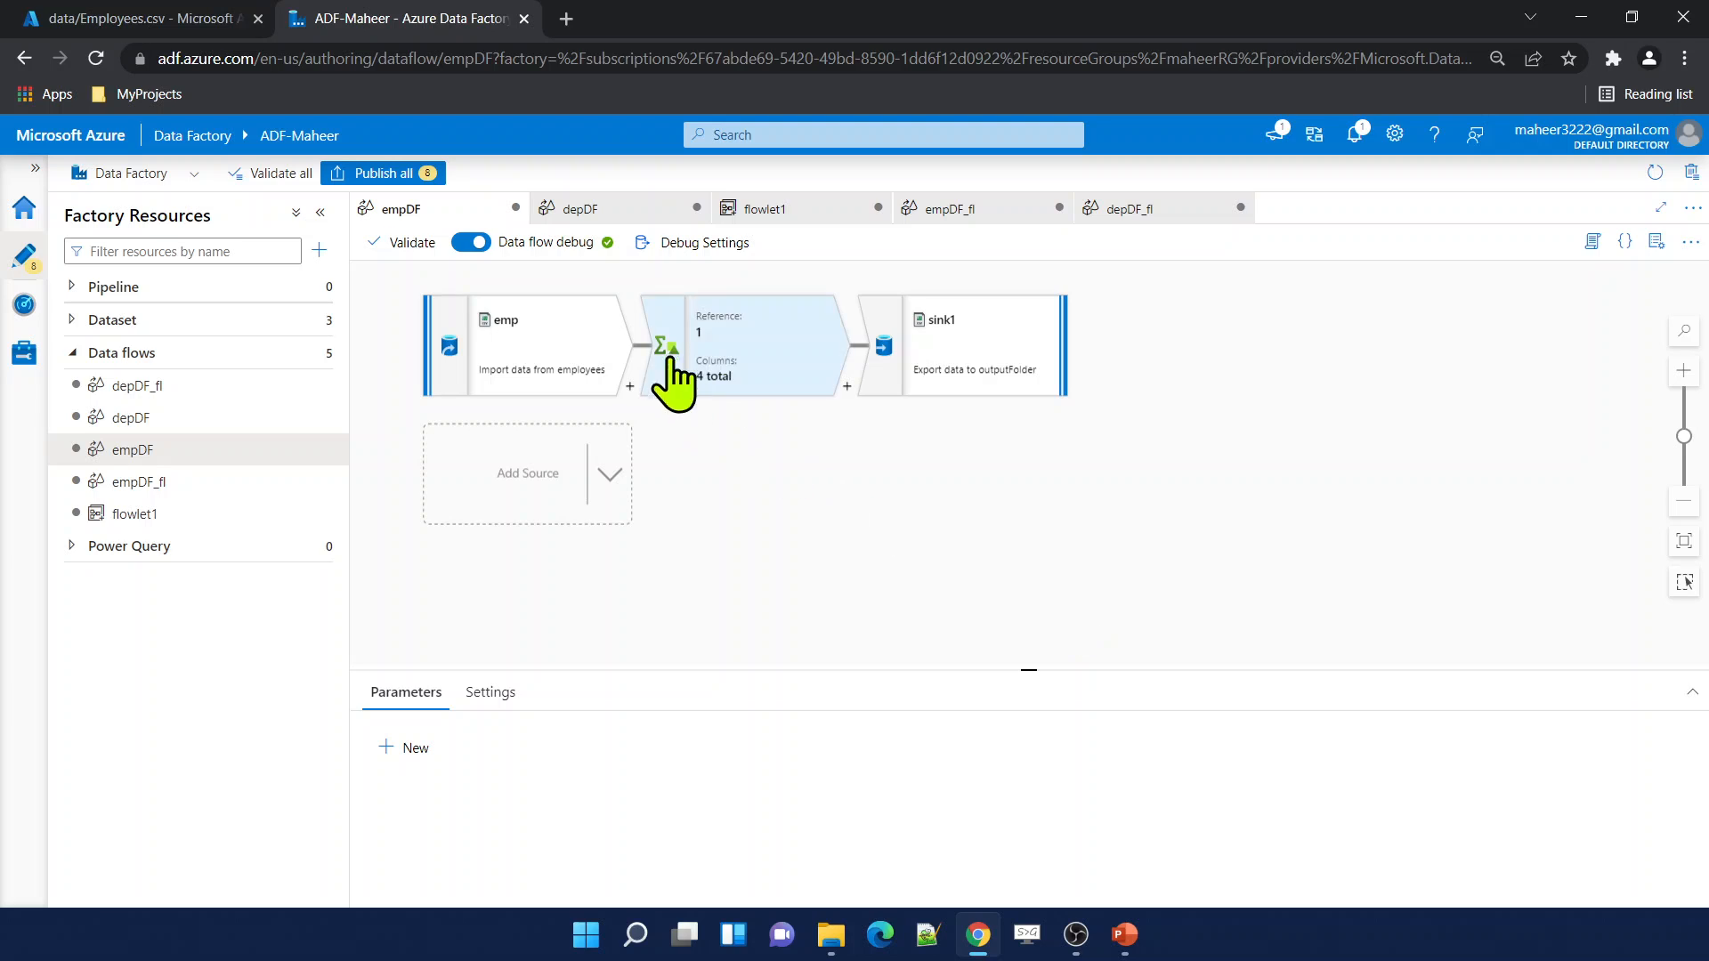
pyautogui.moveTo(623, 267); pyautogui.dragTo(866, 433)
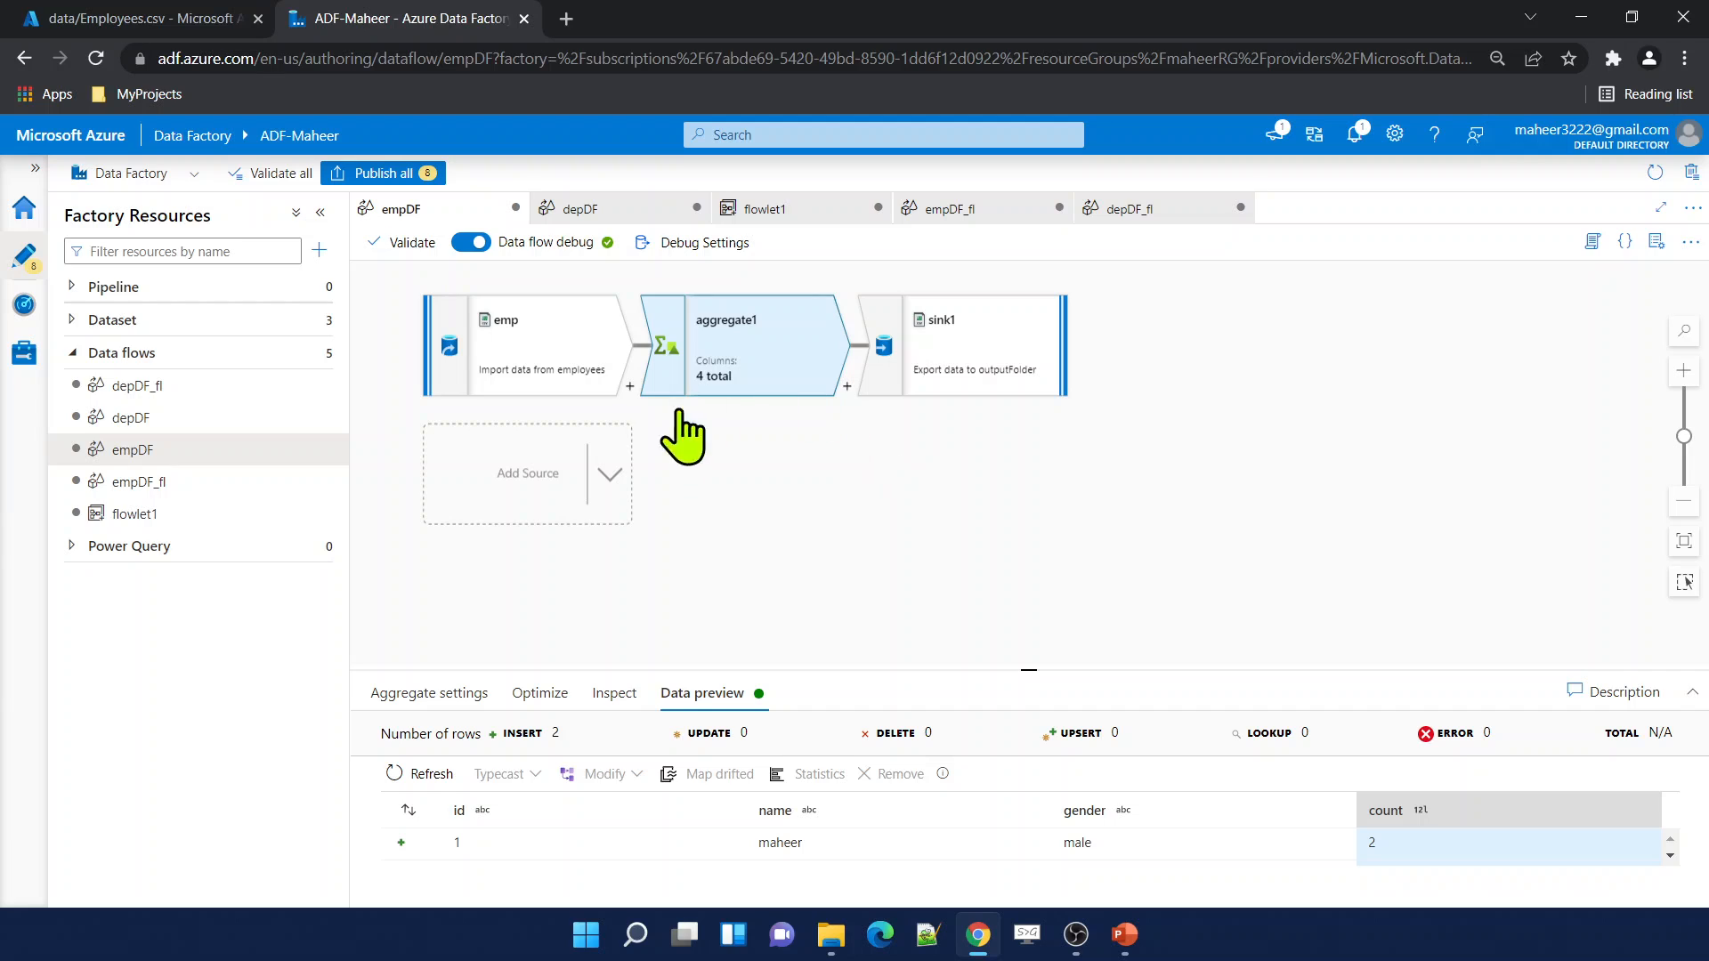
pyautogui.rightClick(752, 372)
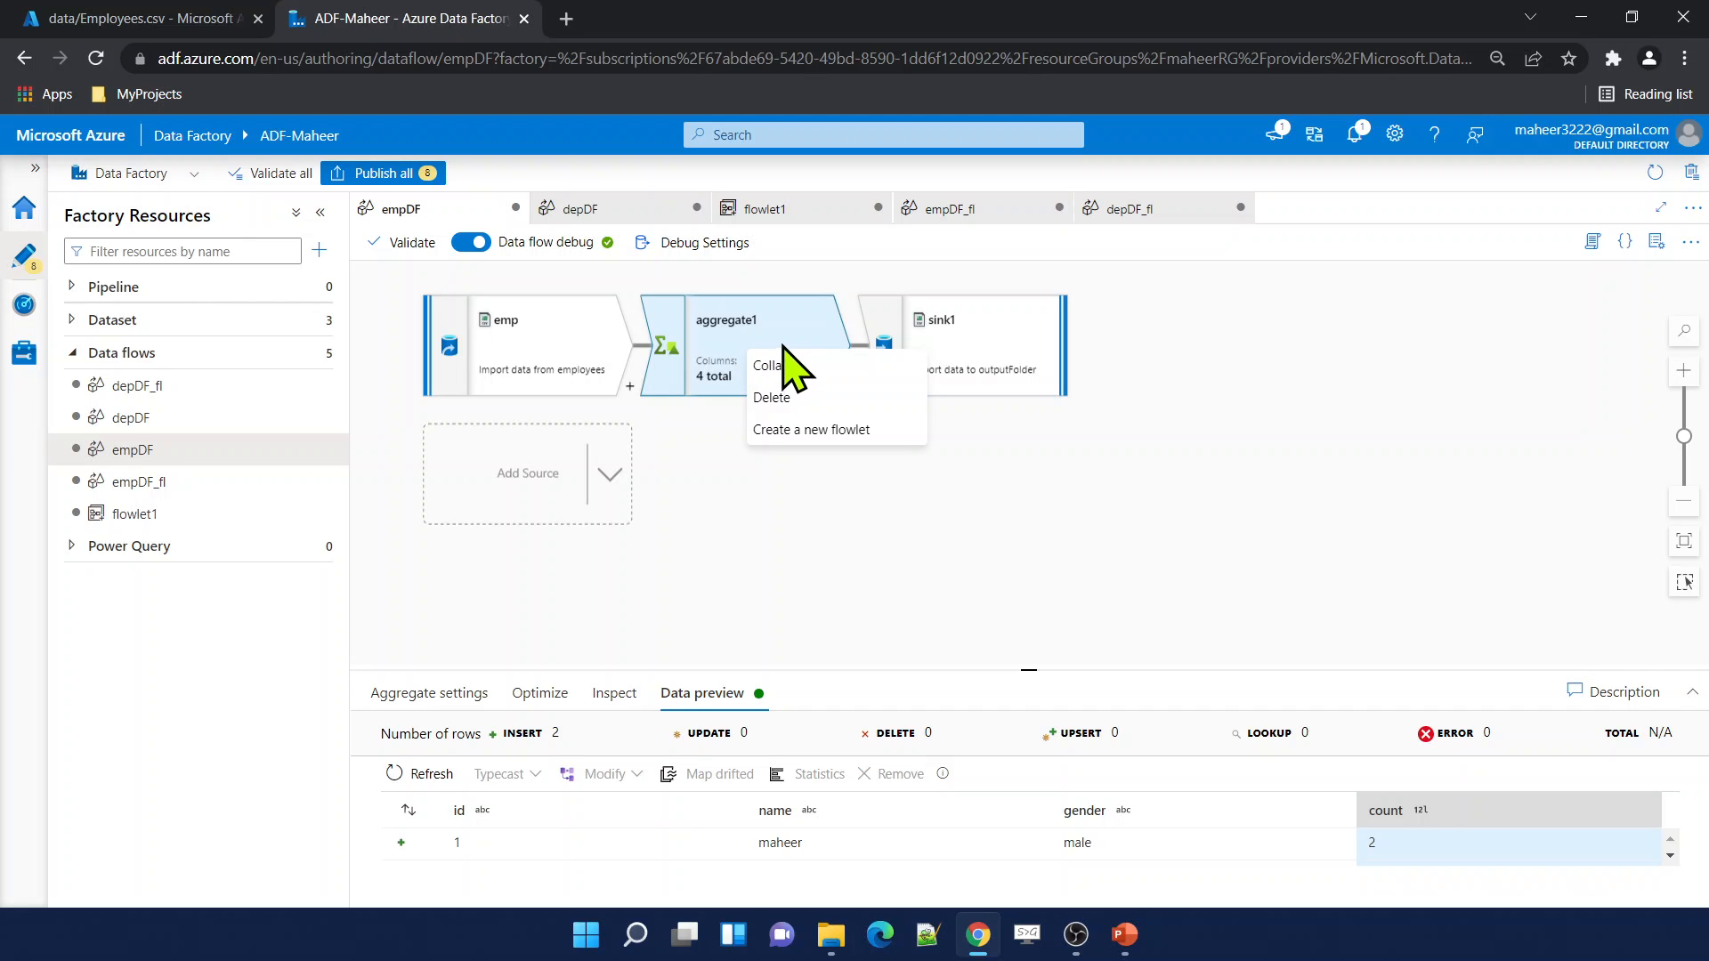
pyautogui.click(809, 432)
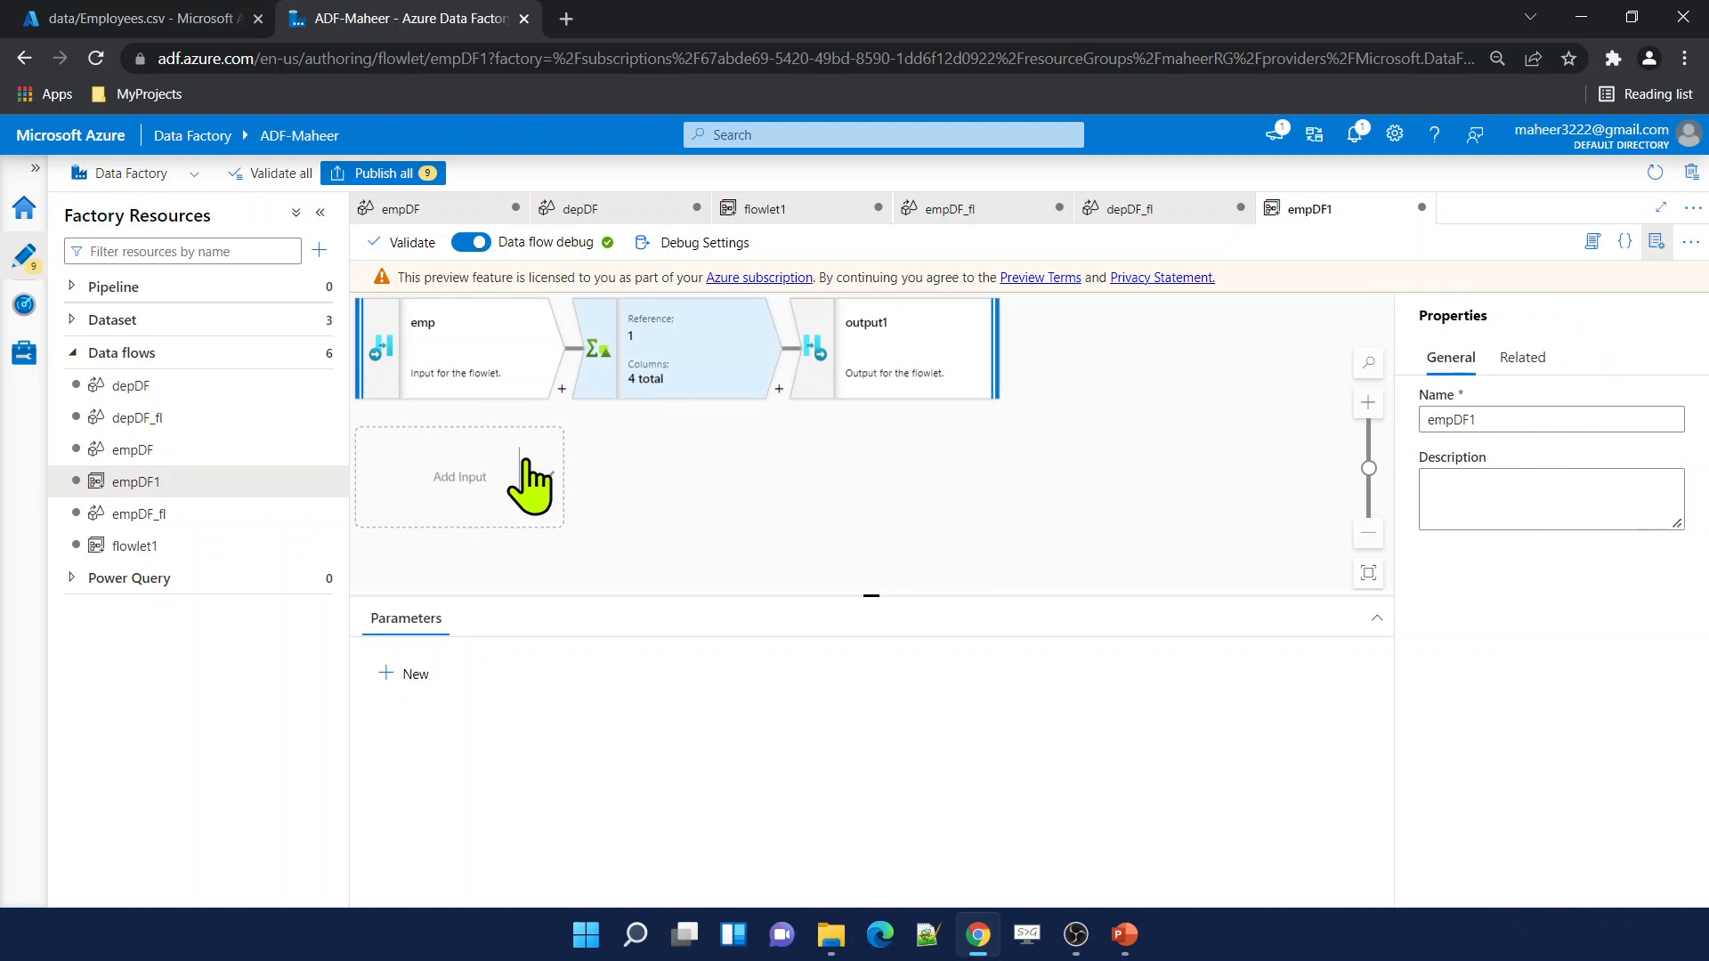
# Rename the emp input stream of flowlet empDF1 to input and review the aggregate1 and output1 settings.
pyautogui.click(439, 379)
pyautogui.doubleClick(569, 668)
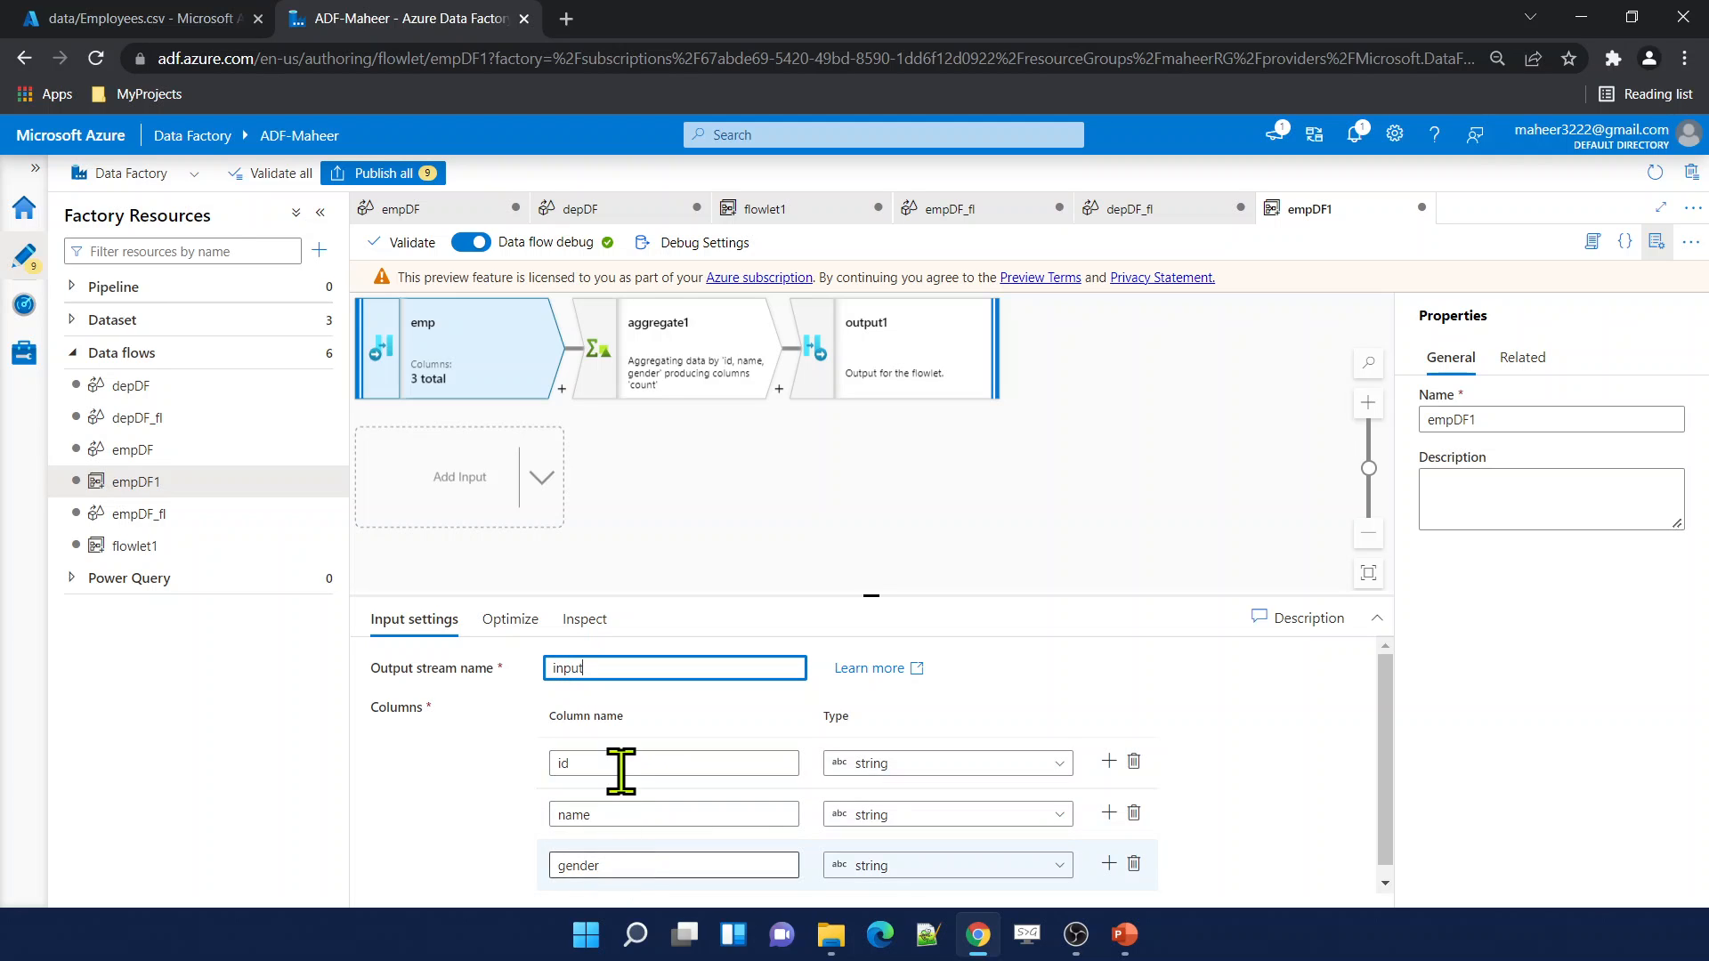
pyautogui.click(637, 370)
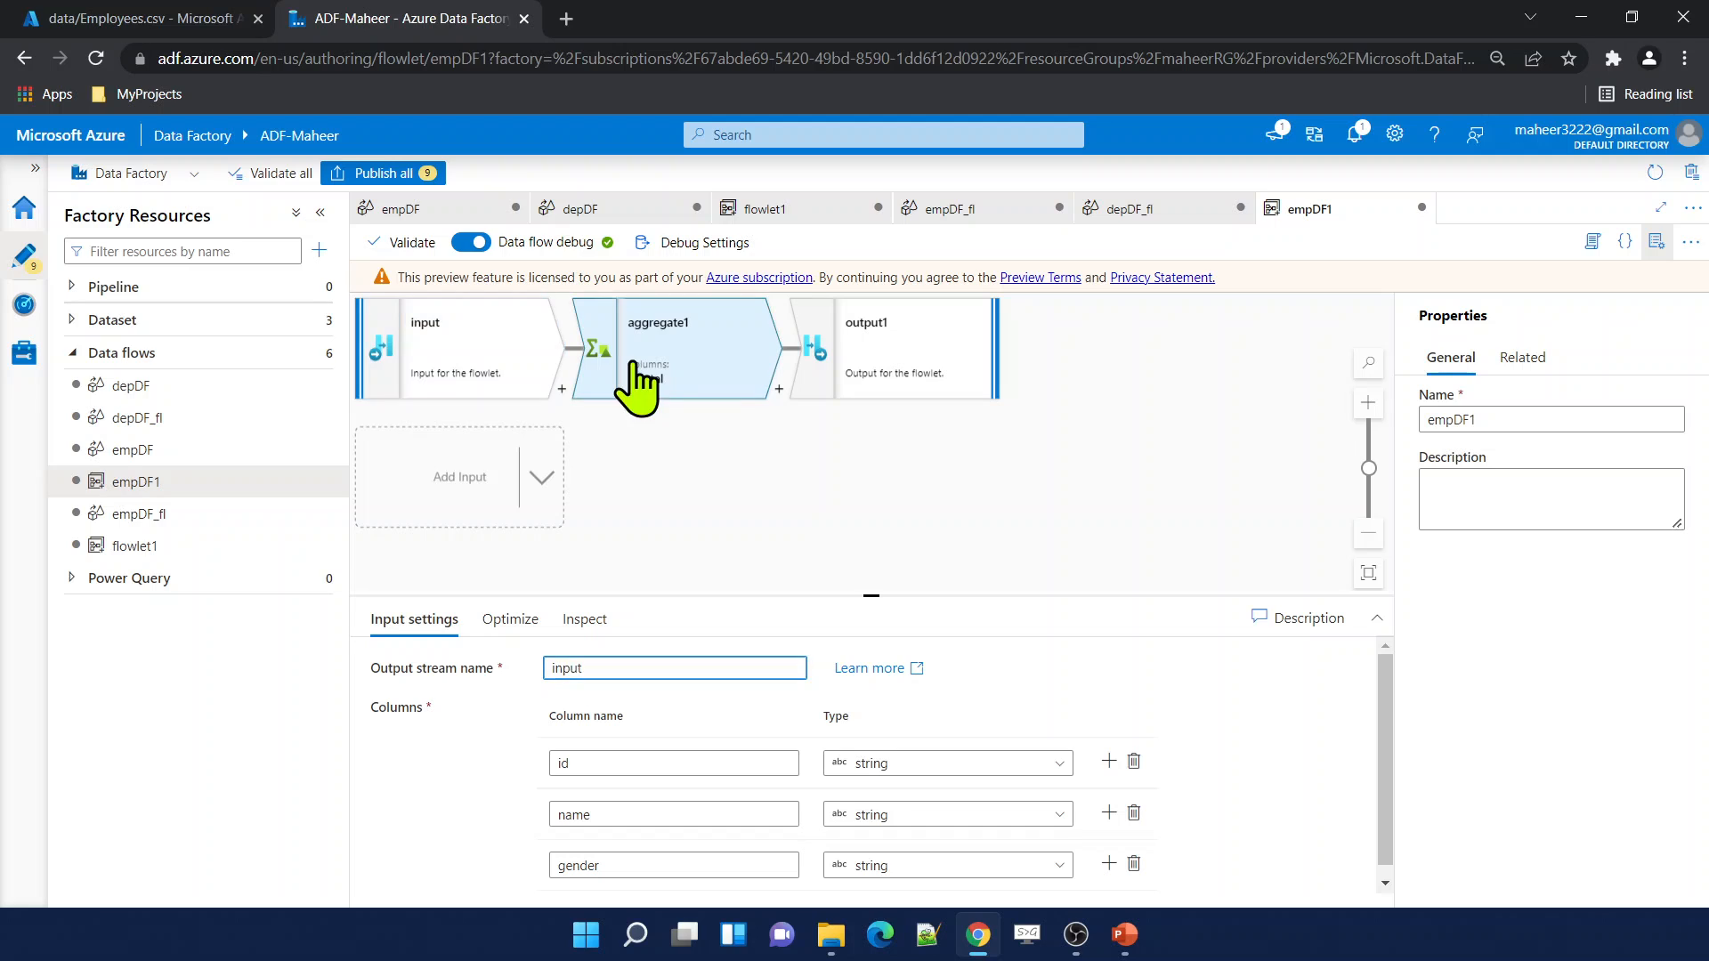
pyautogui.scroll(-3, 605, 810)
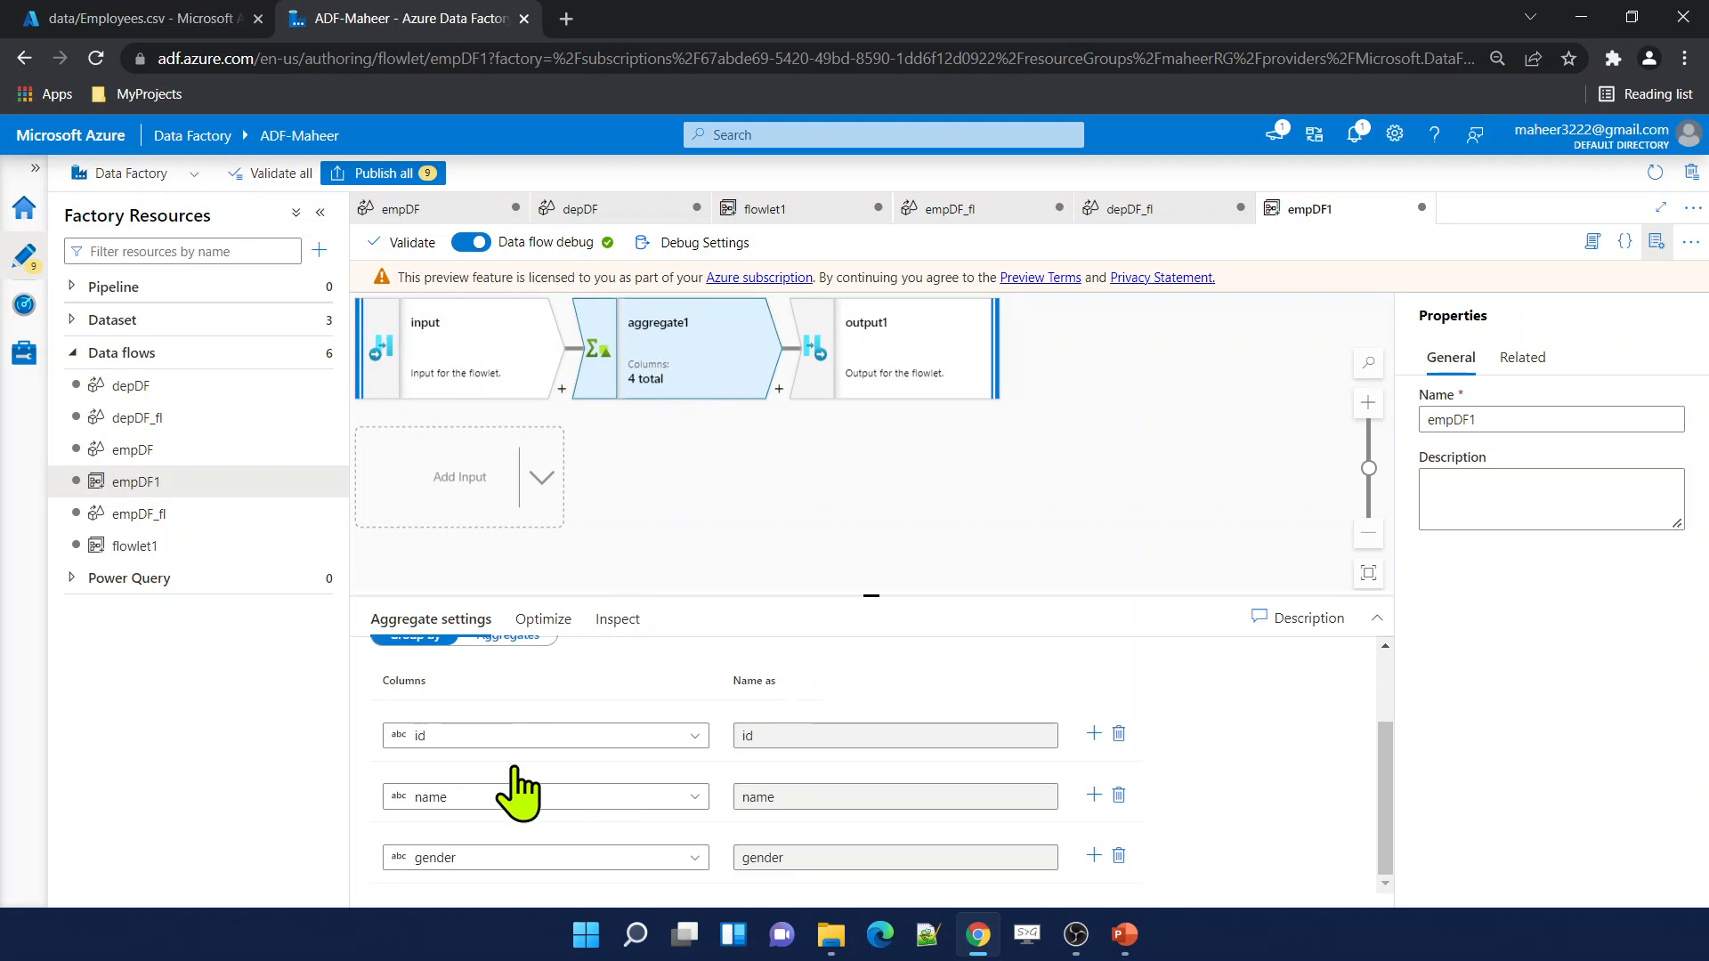
pyautogui.click(512, 640)
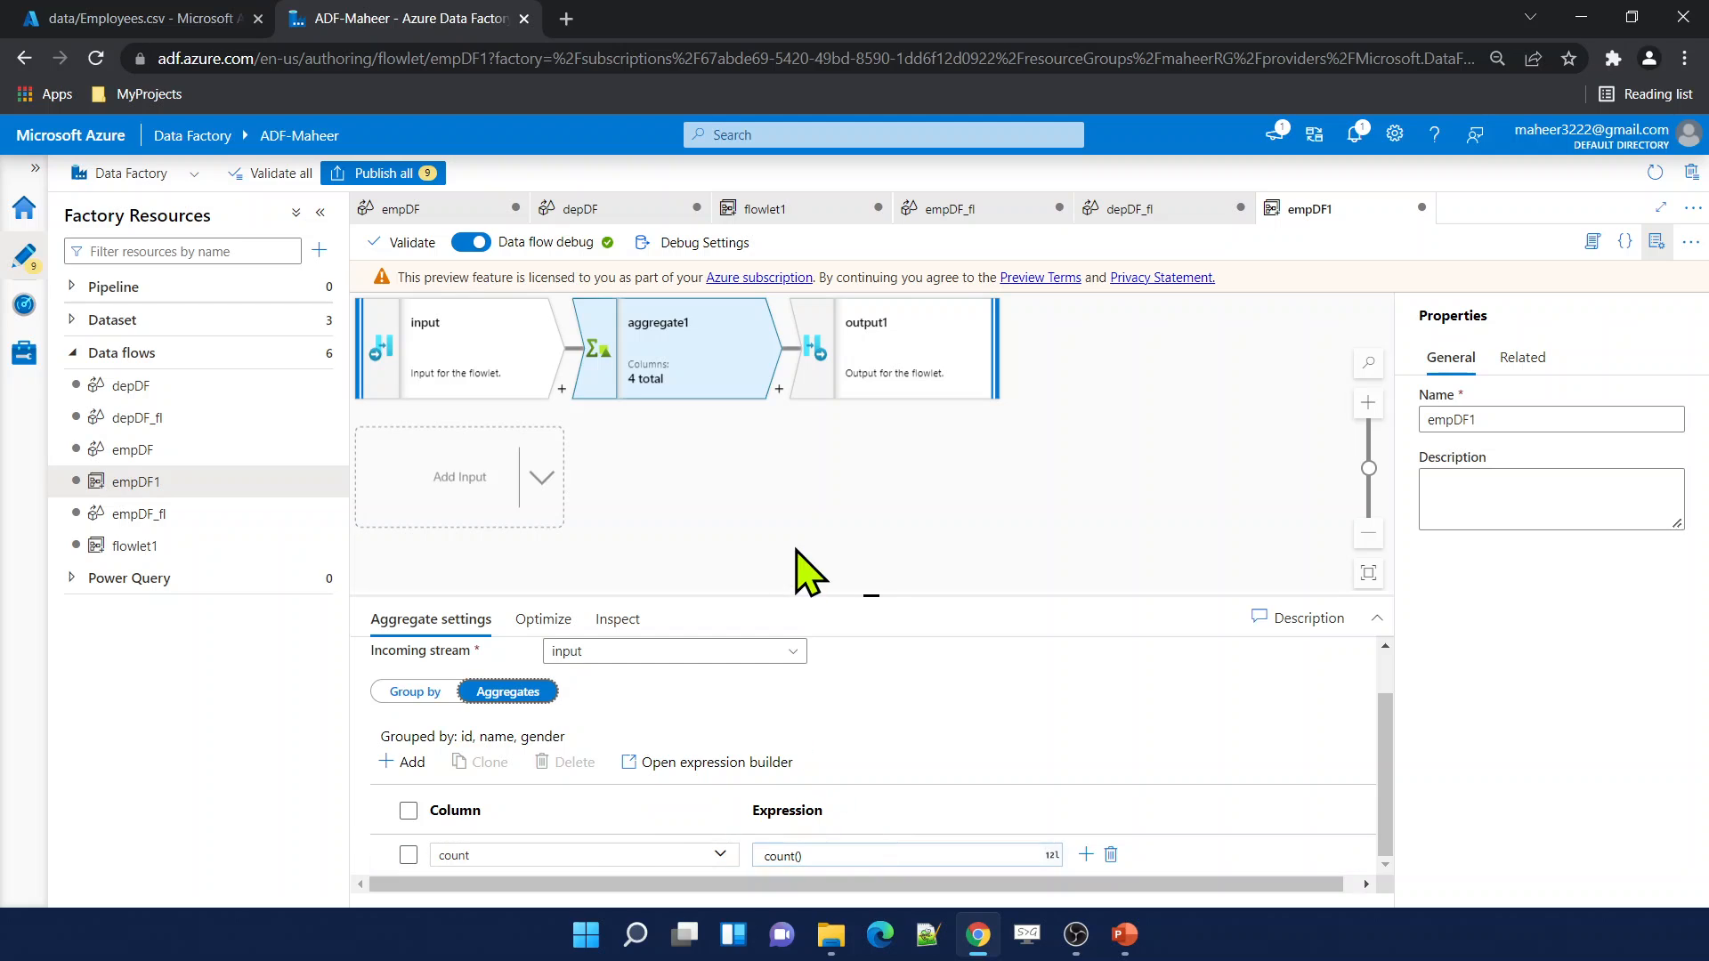
pyautogui.click(872, 363)
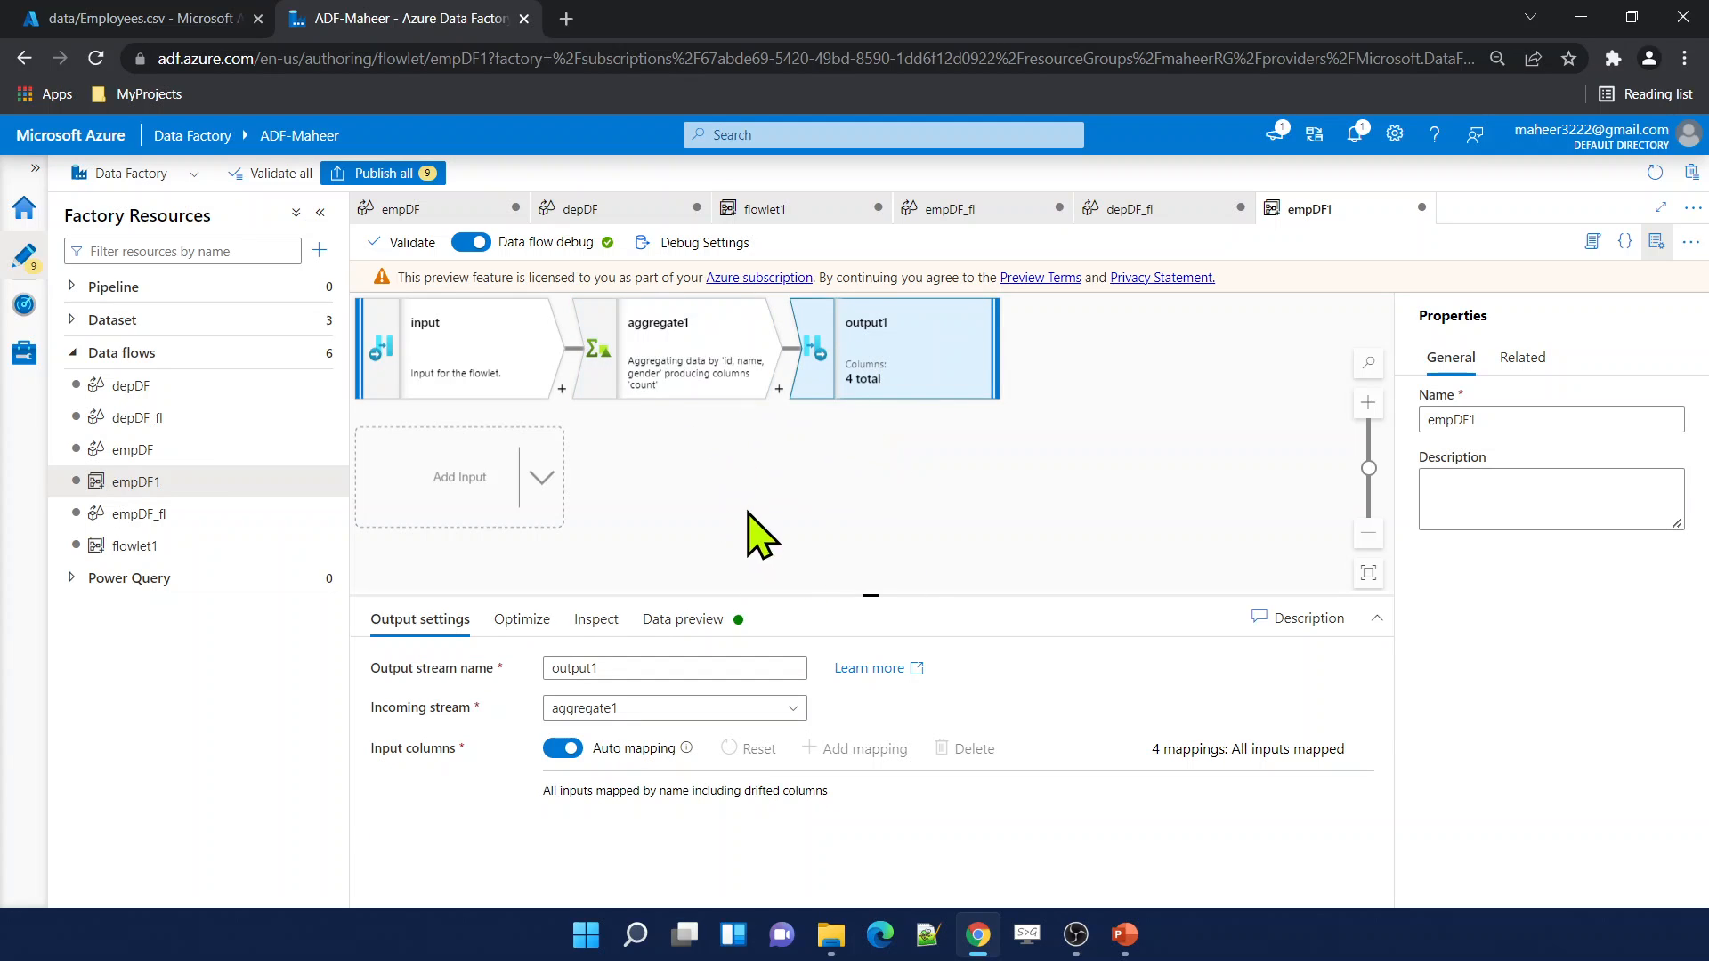
pyautogui.click(701, 396)
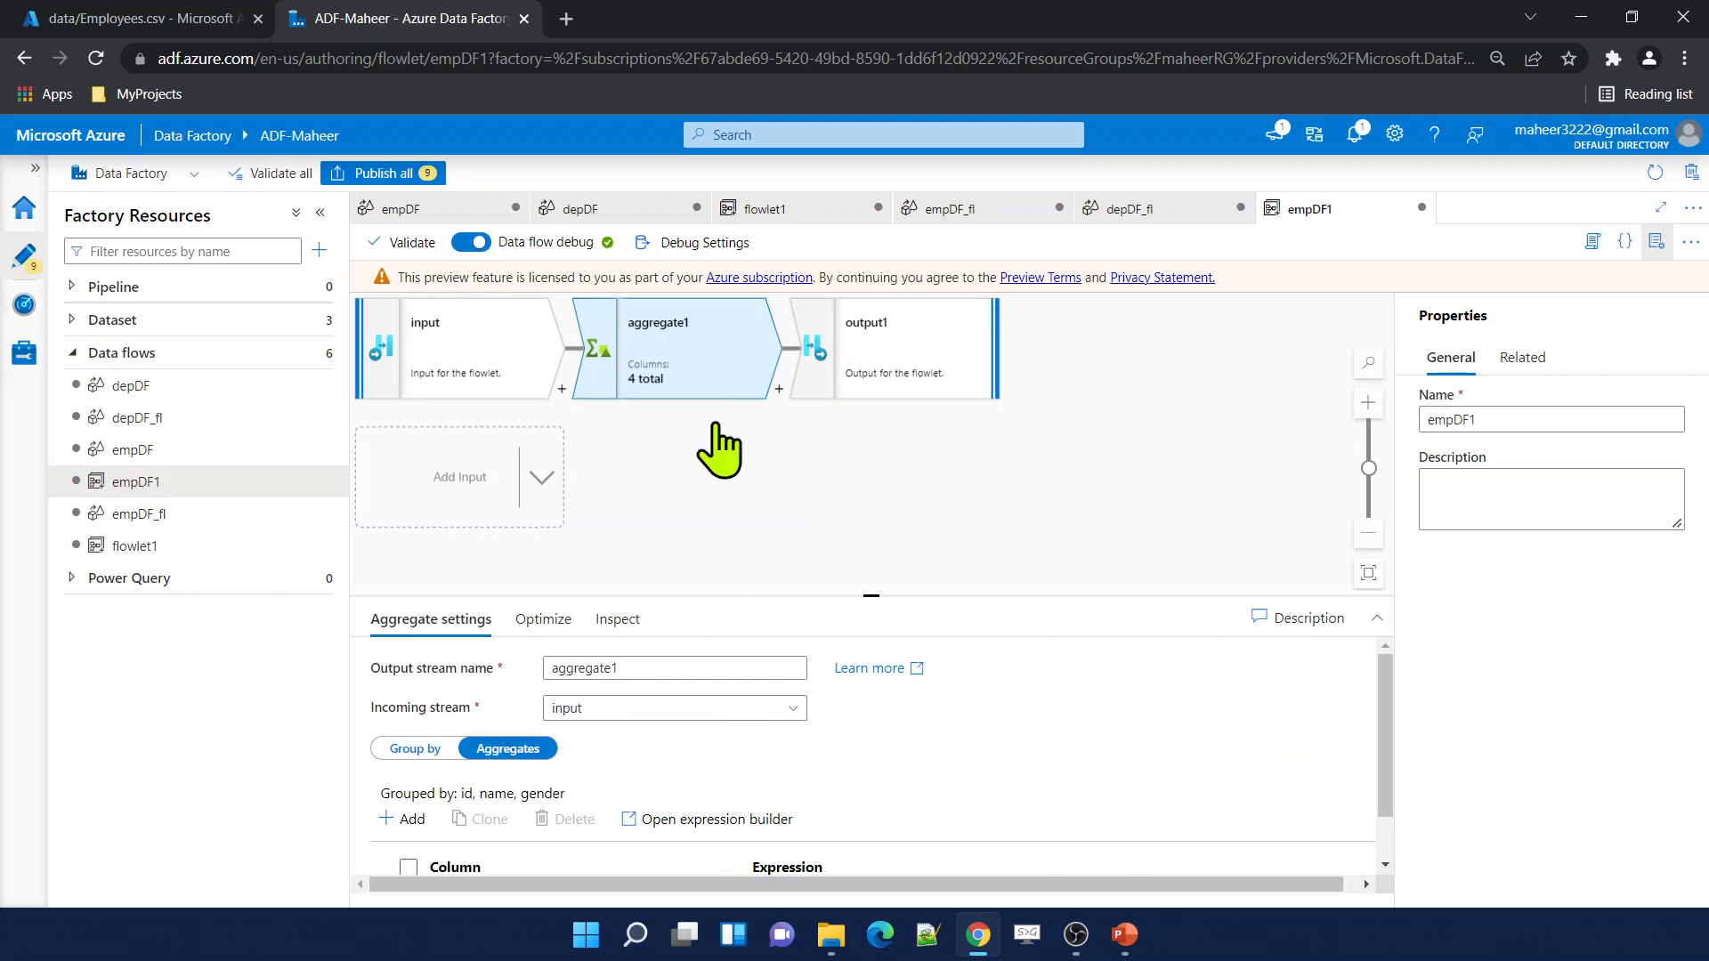
pyautogui.scroll(-2, 676, 867)
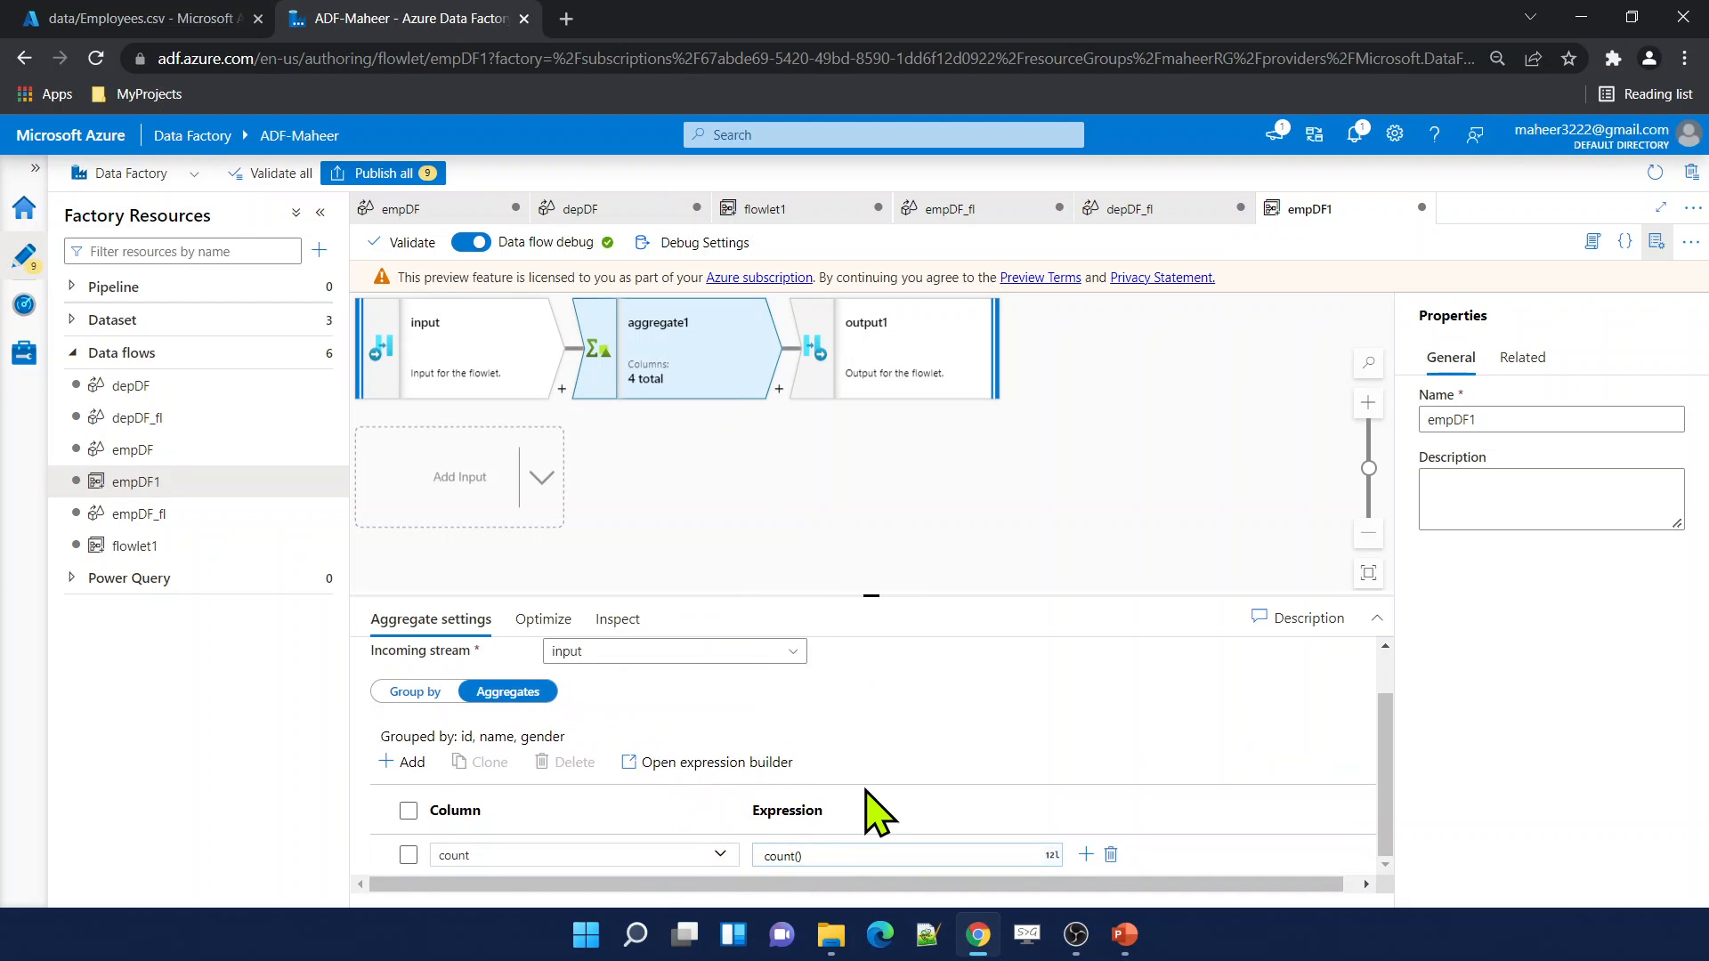
# Insert a Select transformation after aggregate1 in empDF and remove its count column mapping.
pyautogui.click(139, 452)
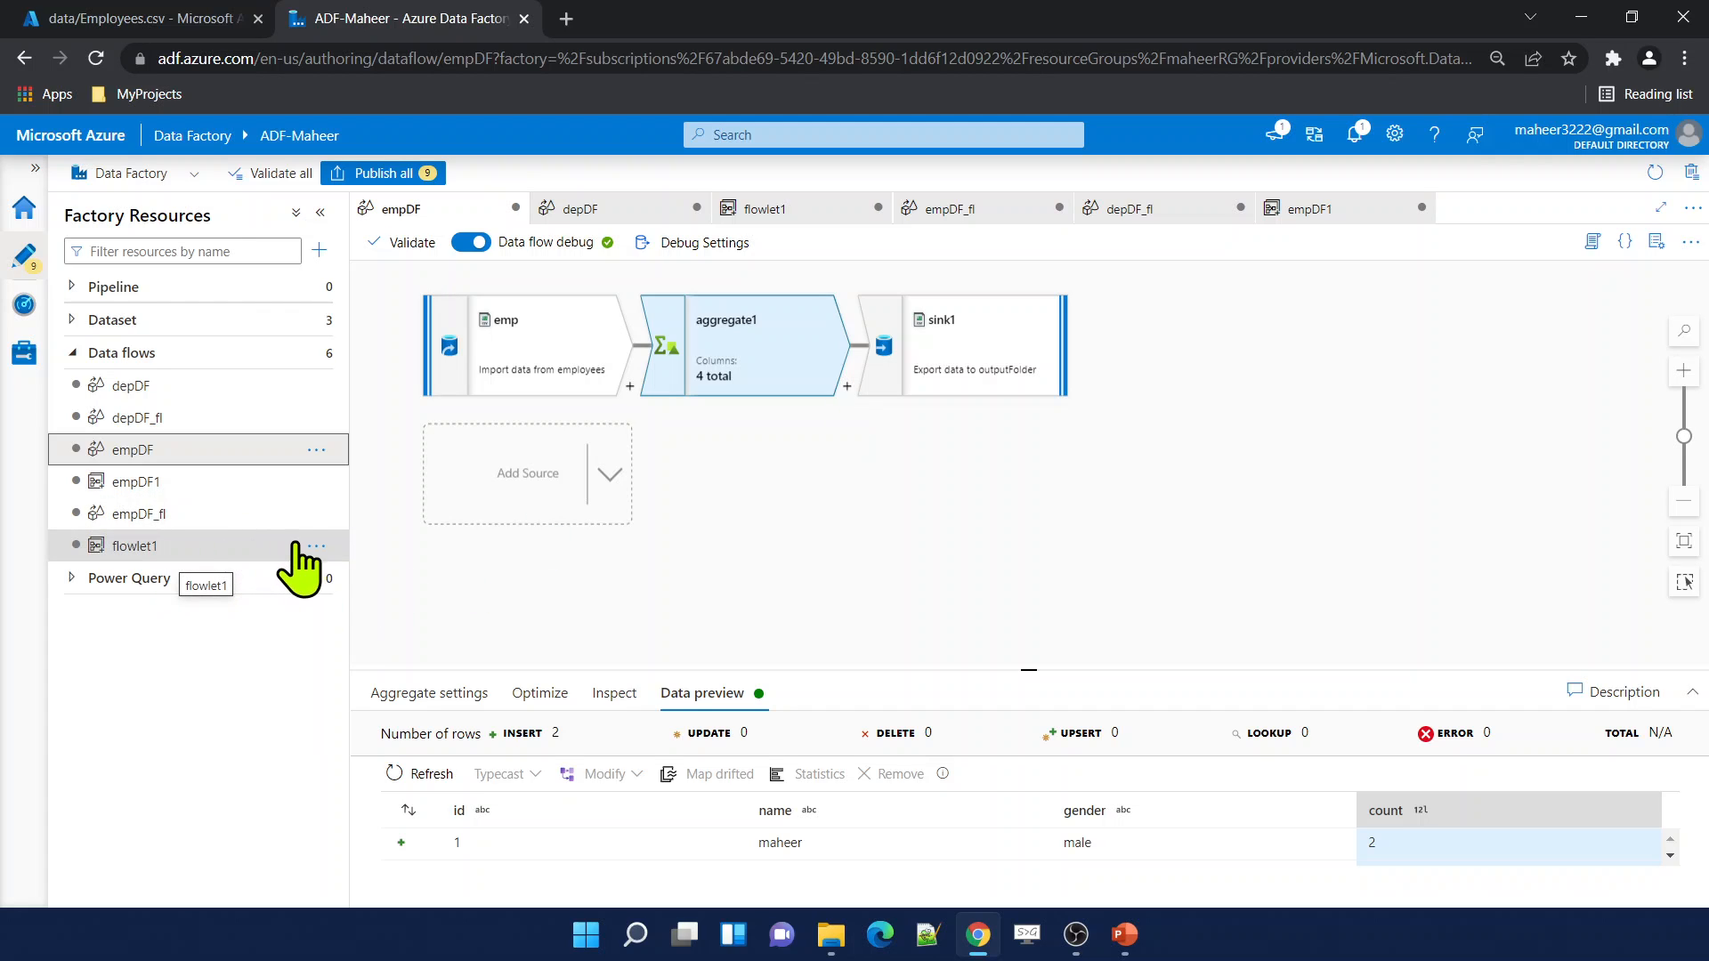
pyautogui.click(843, 390)
pyautogui.write('sele')
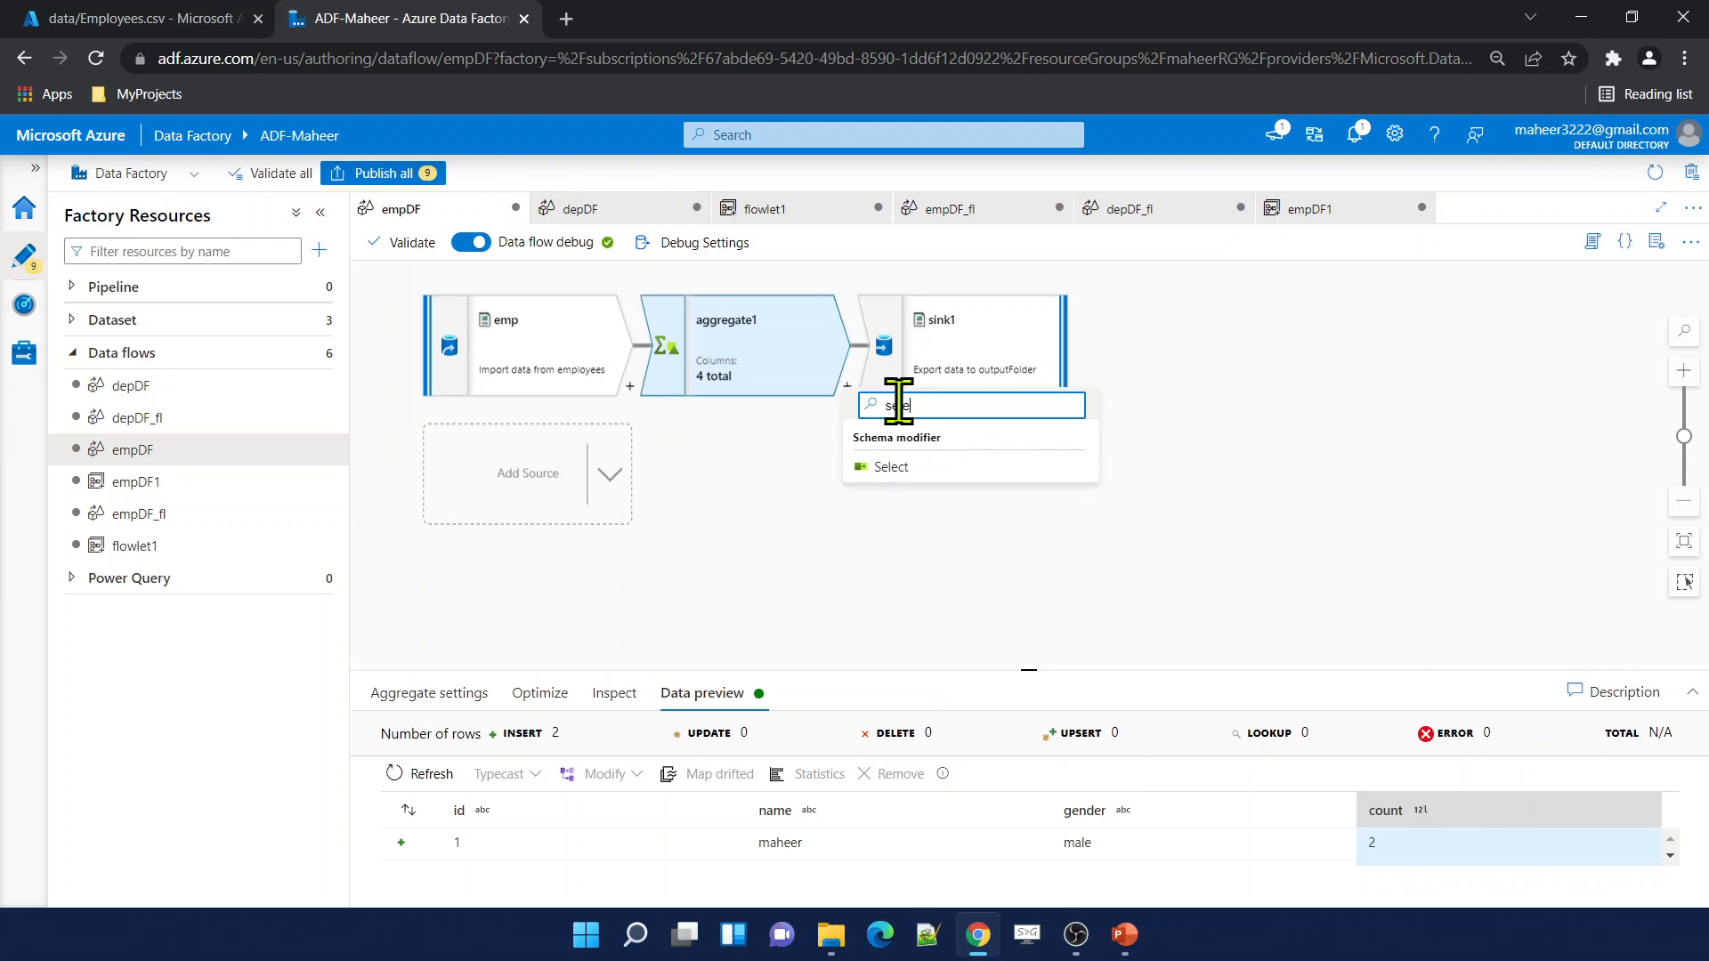
pyautogui.click(900, 466)
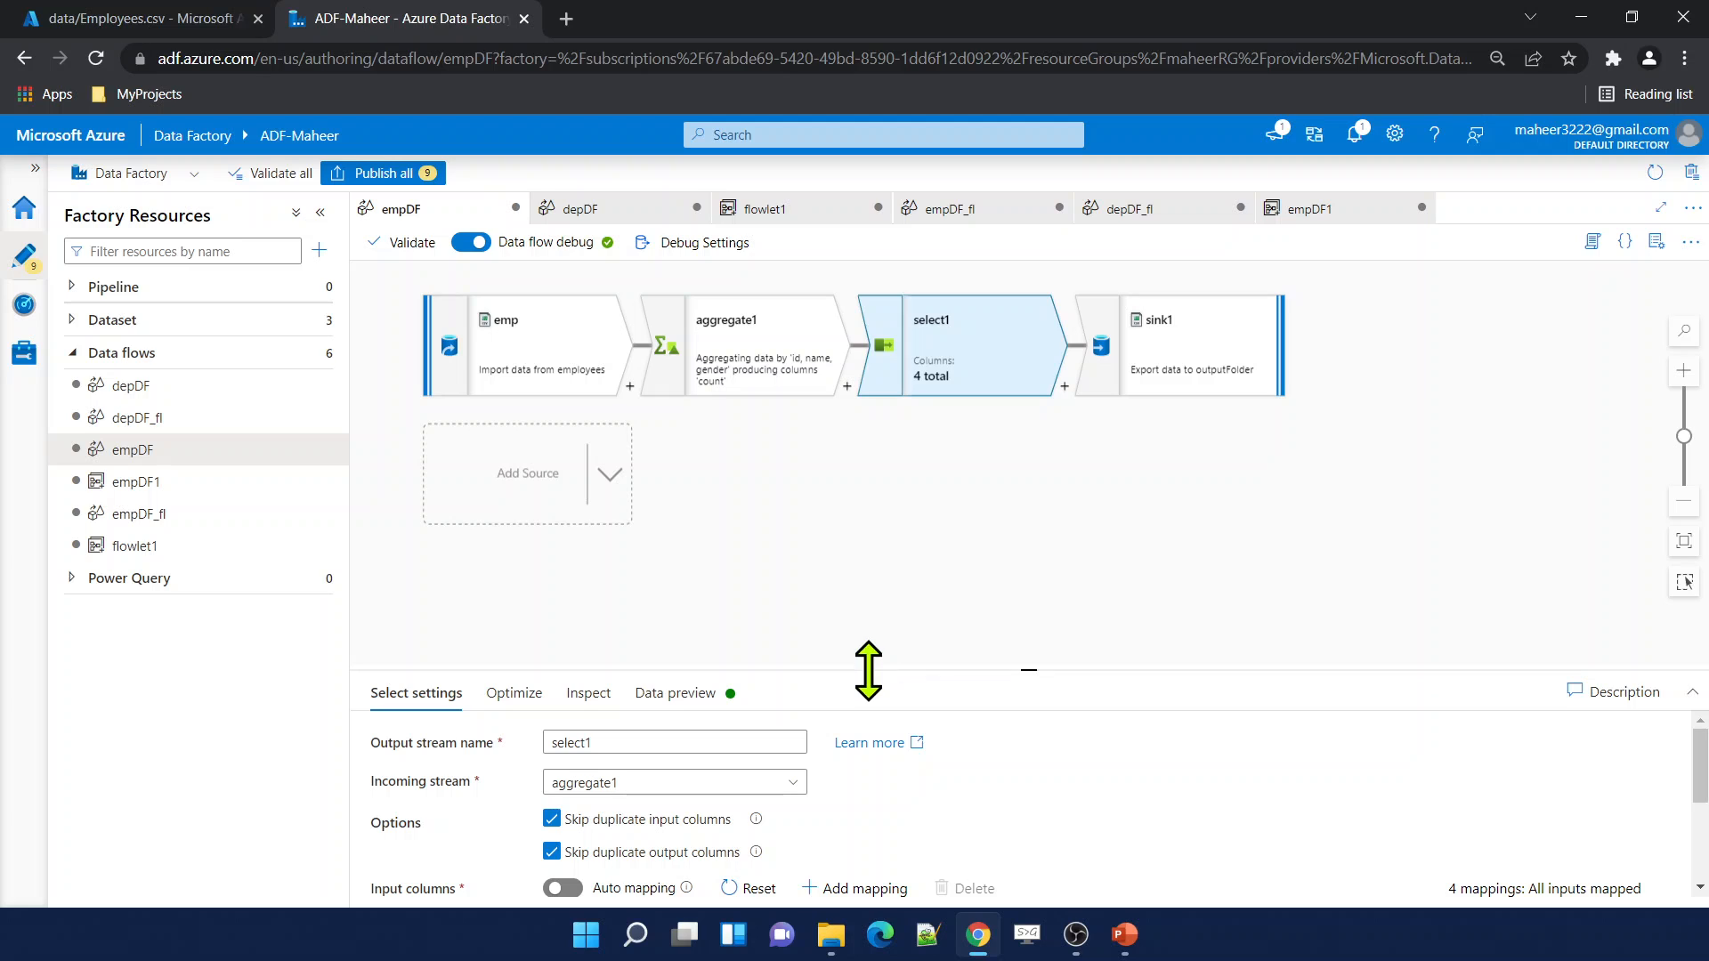
pyautogui.moveTo(869, 671); pyautogui.dragTo(870, 452)
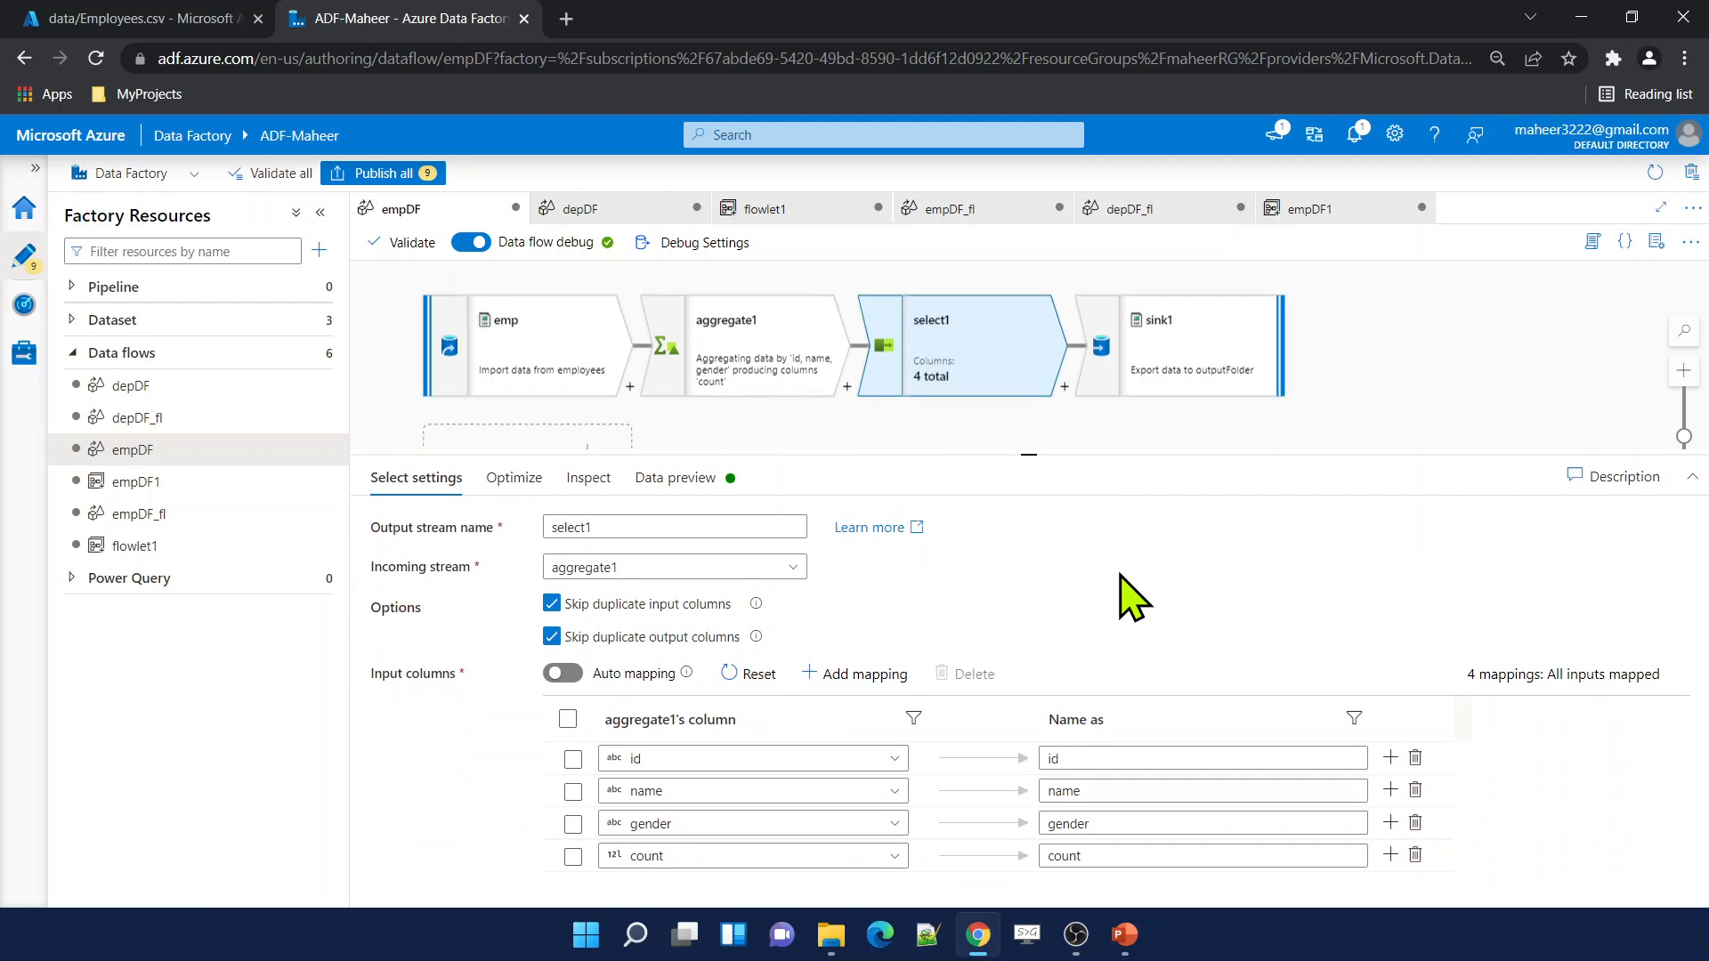
pyautogui.click(1415, 855)
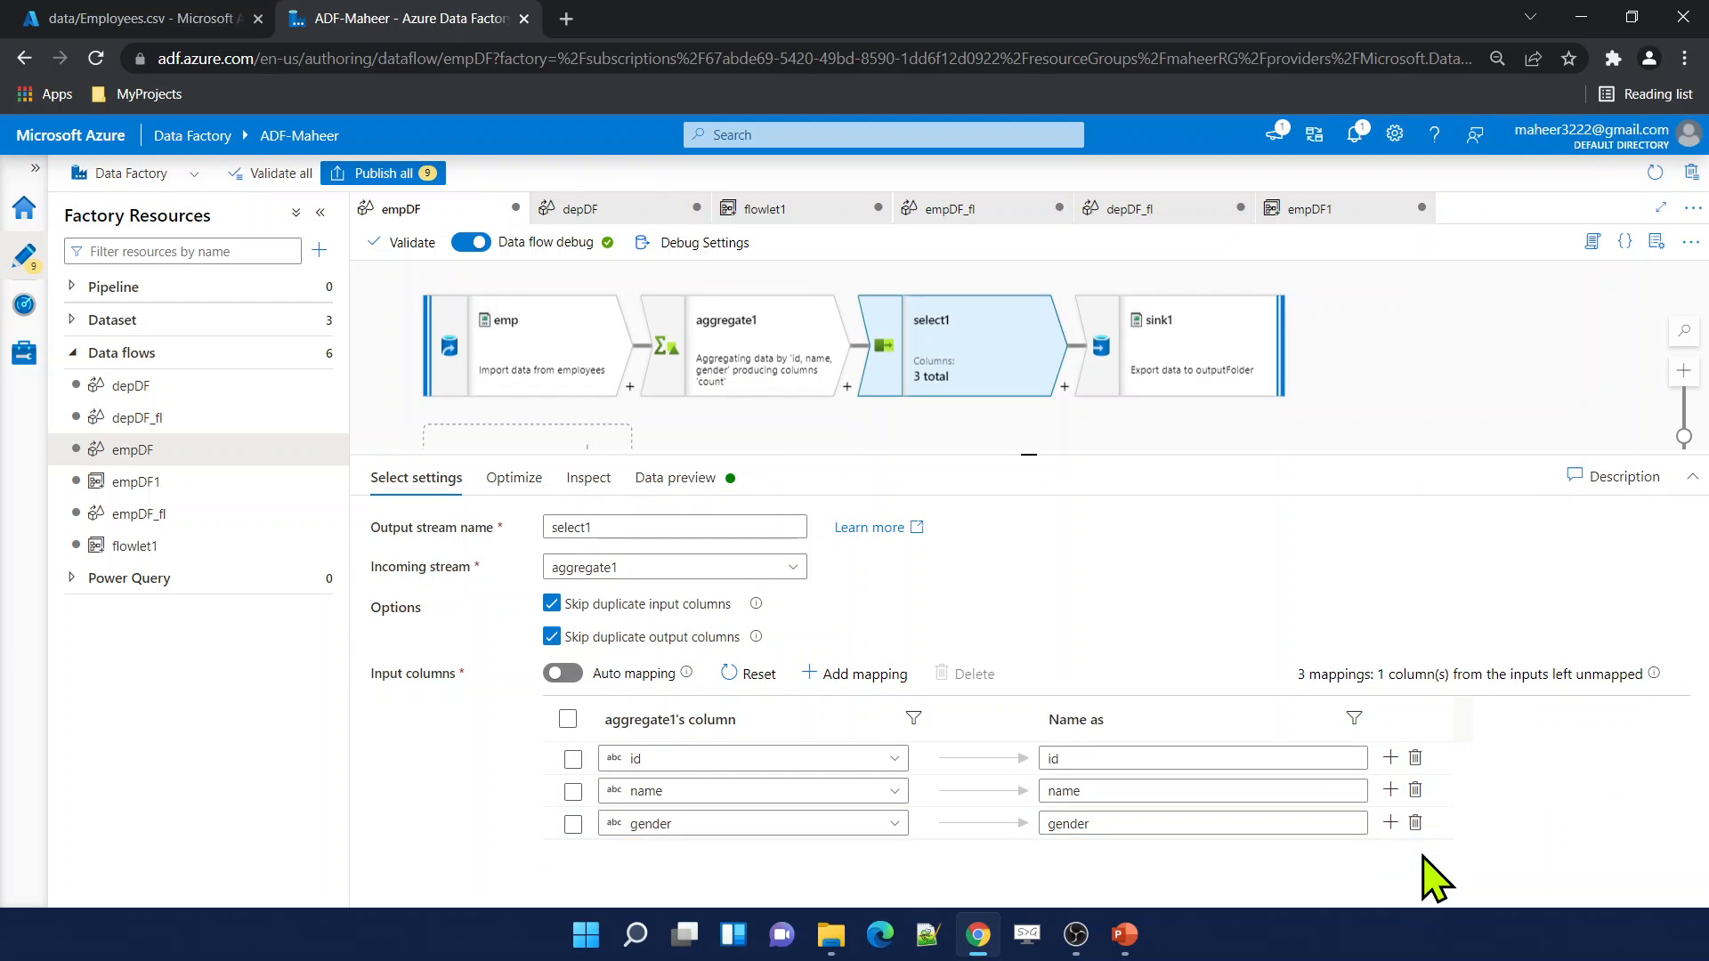
# Create a new flowlet from the aggregate1 and select1 transformations of the empDF data flow.
pyautogui.click(878, 439)
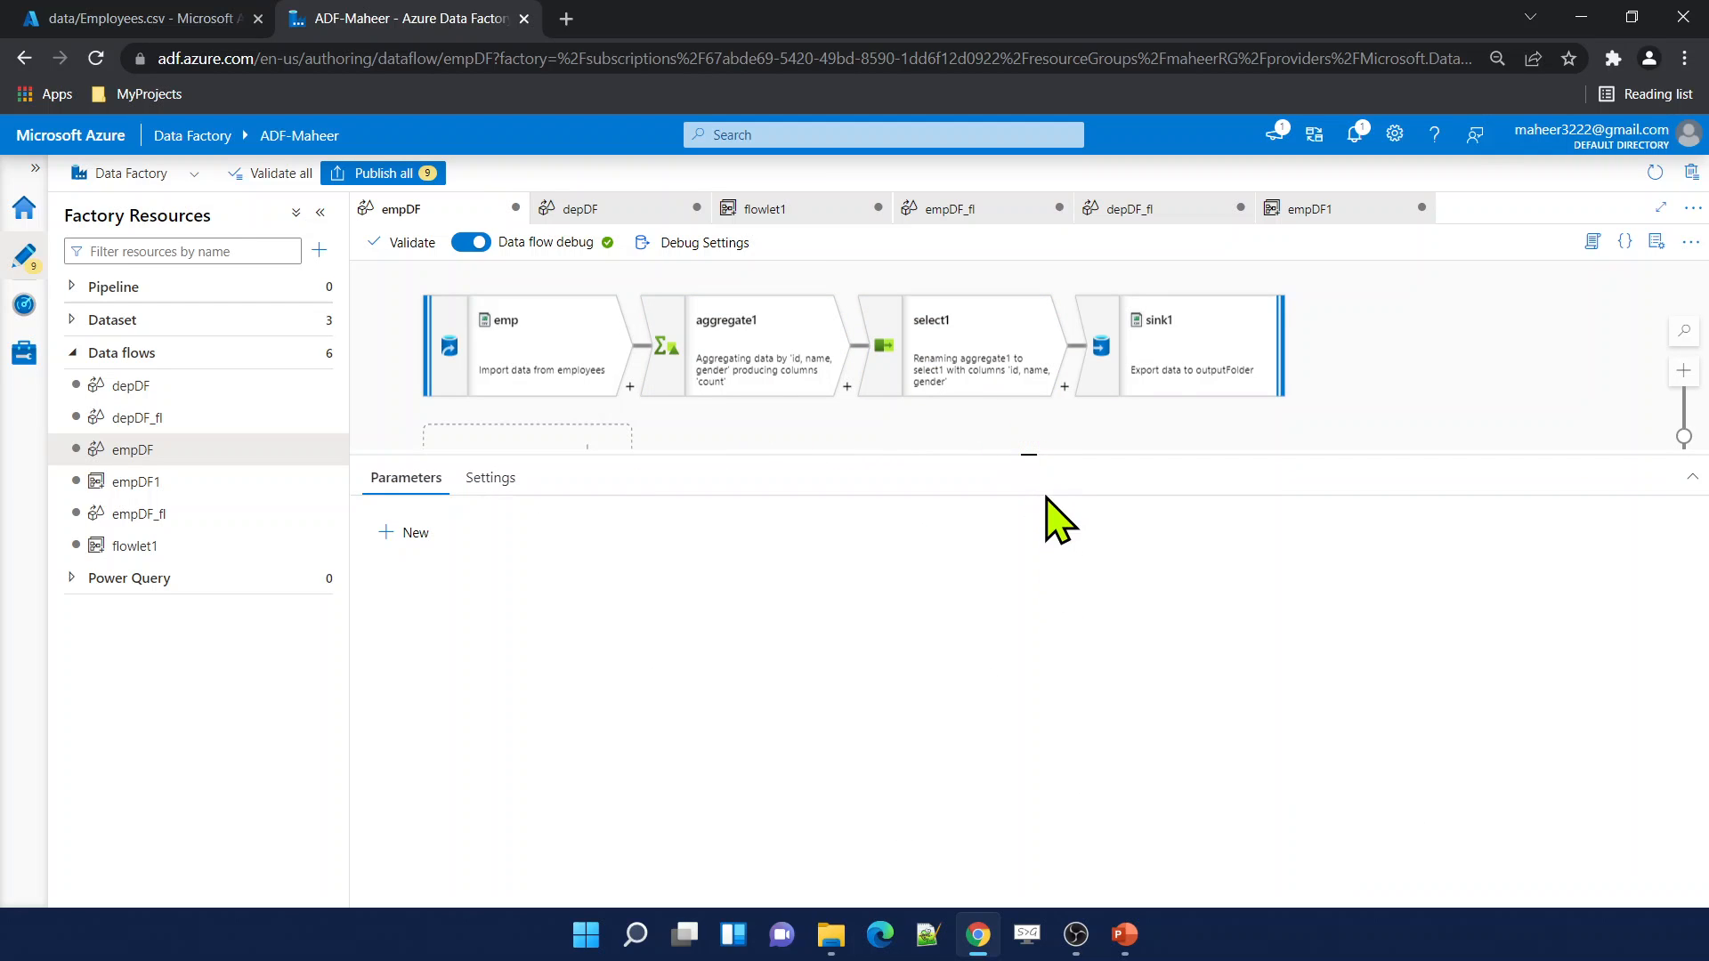
pyautogui.moveTo(1035, 457); pyautogui.dragTo(1049, 642)
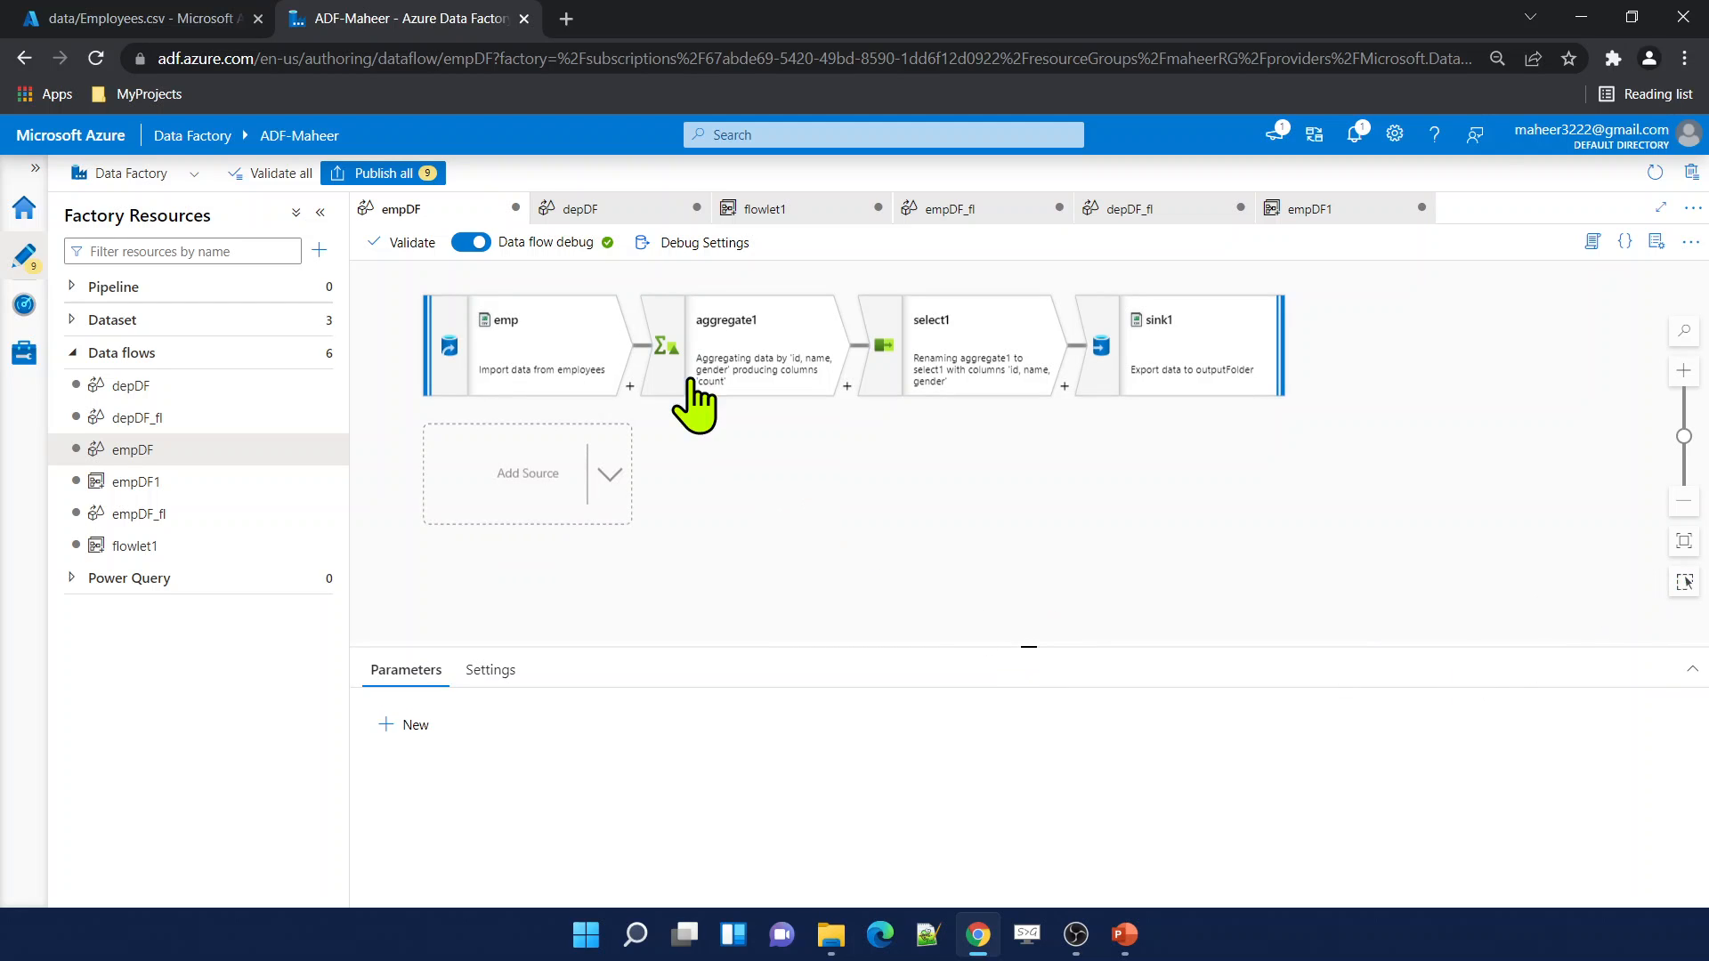
pyautogui.moveTo(625, 276); pyautogui.dragTo(1089, 438)
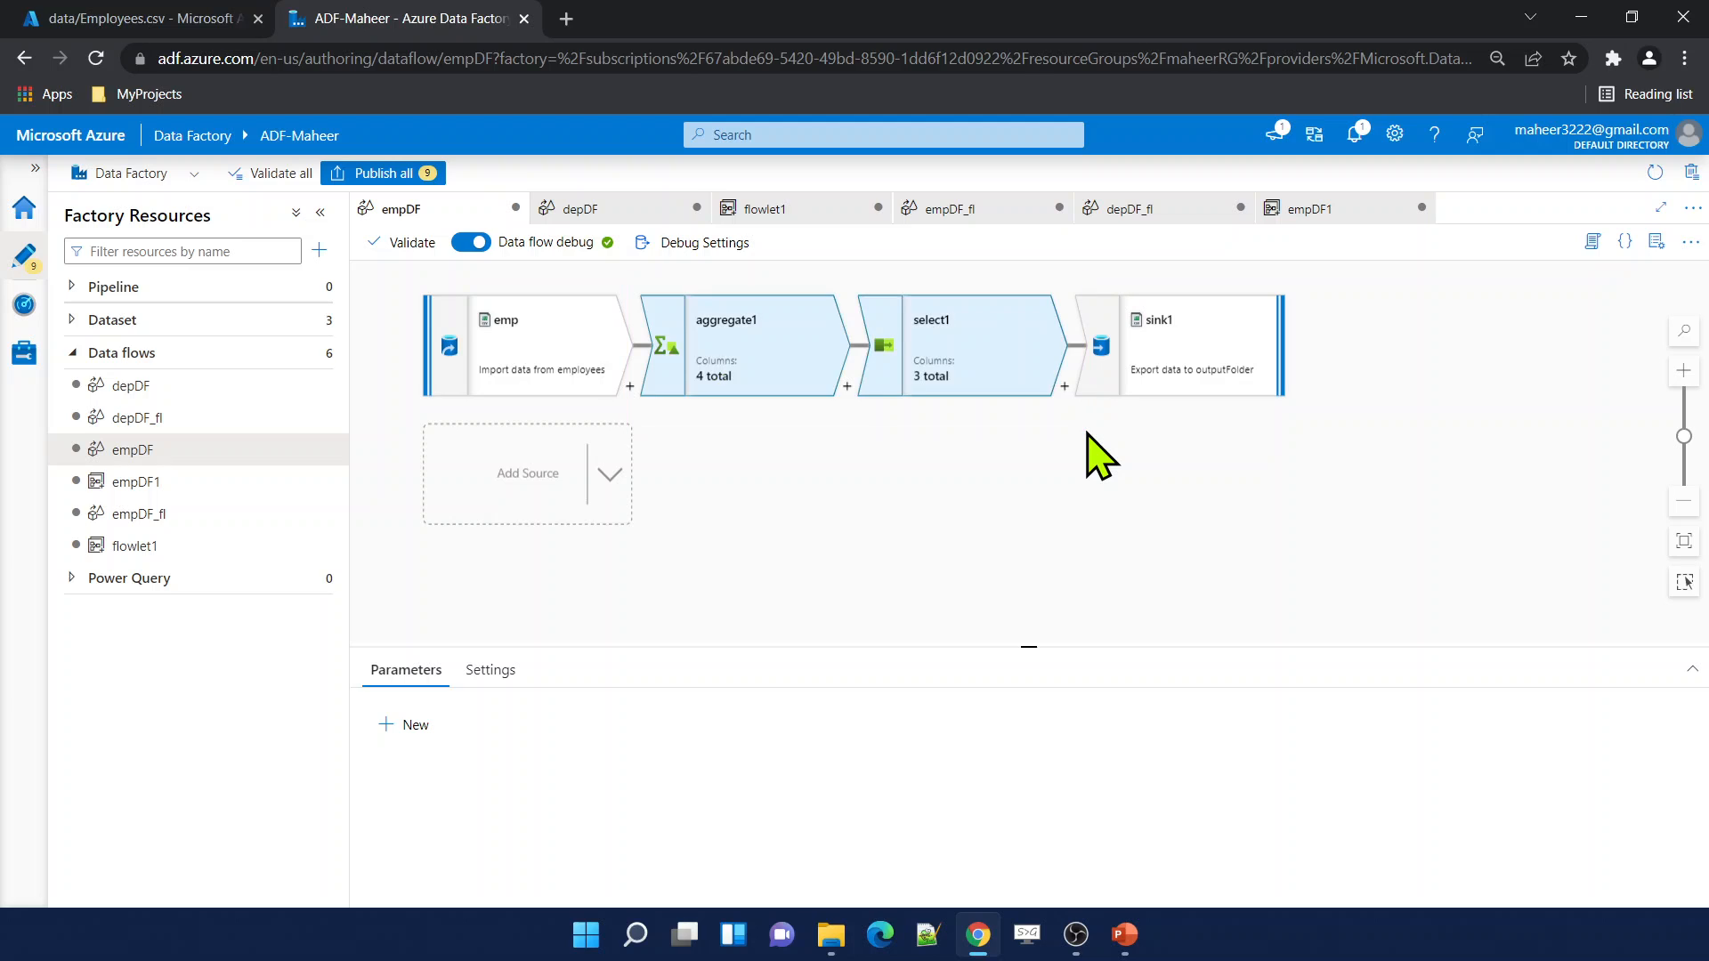
pyautogui.rightClick(817, 350)
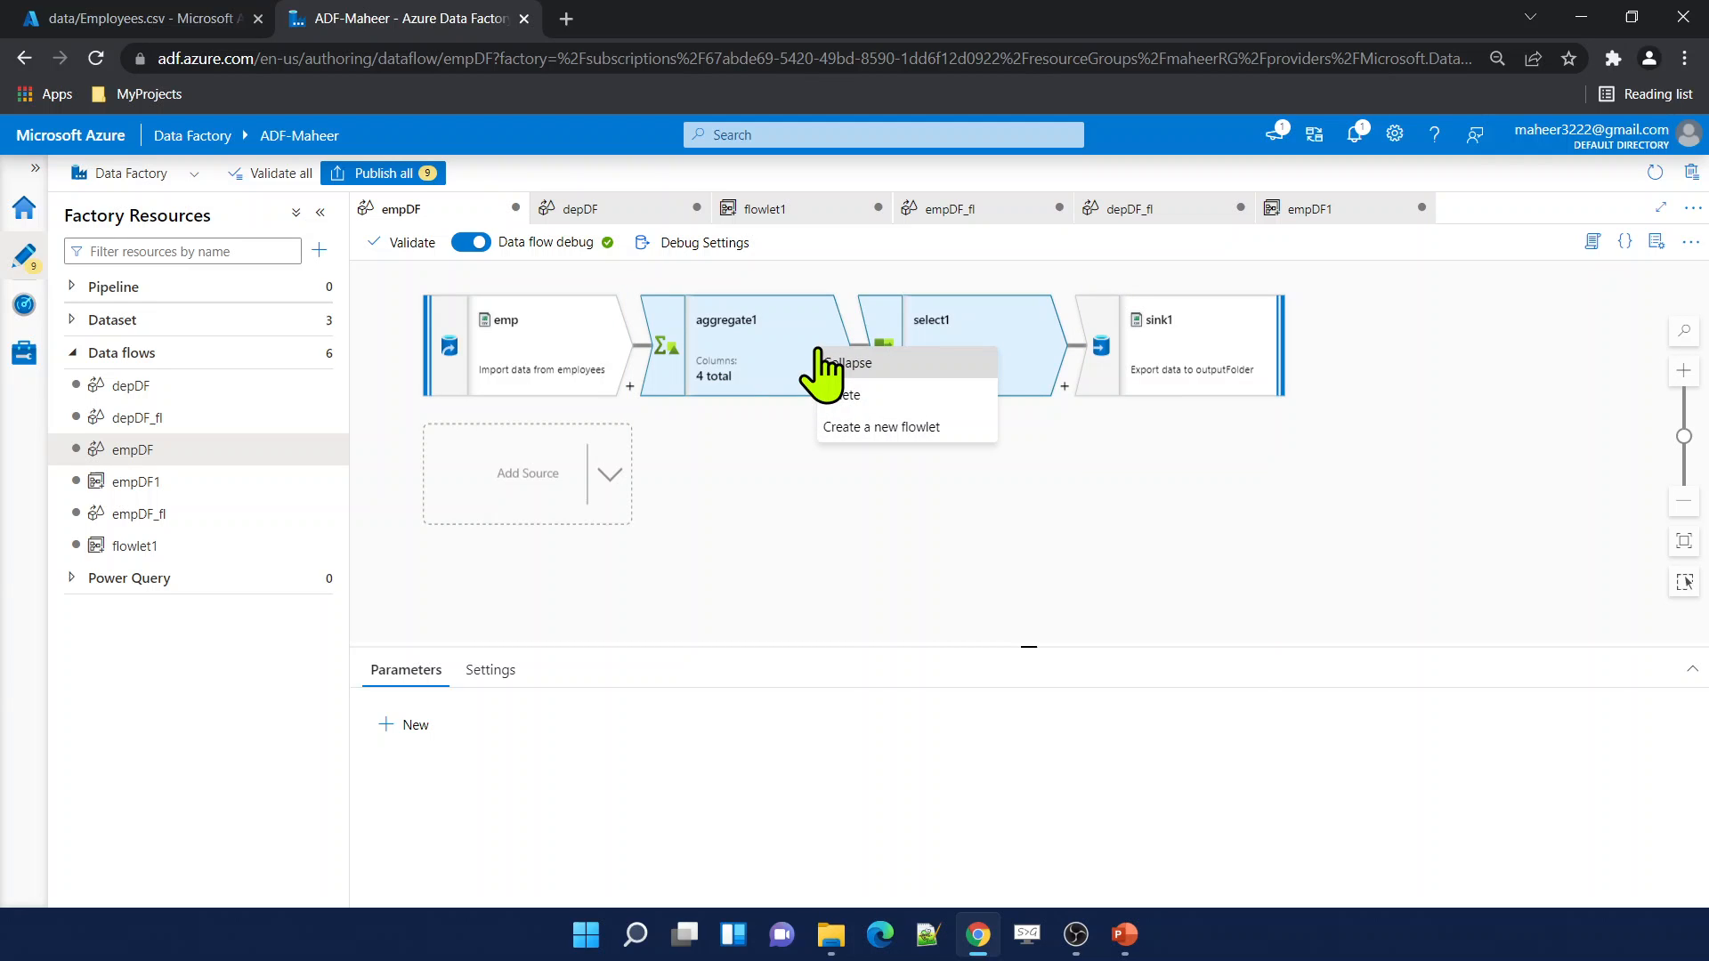
pyautogui.click(890, 429)
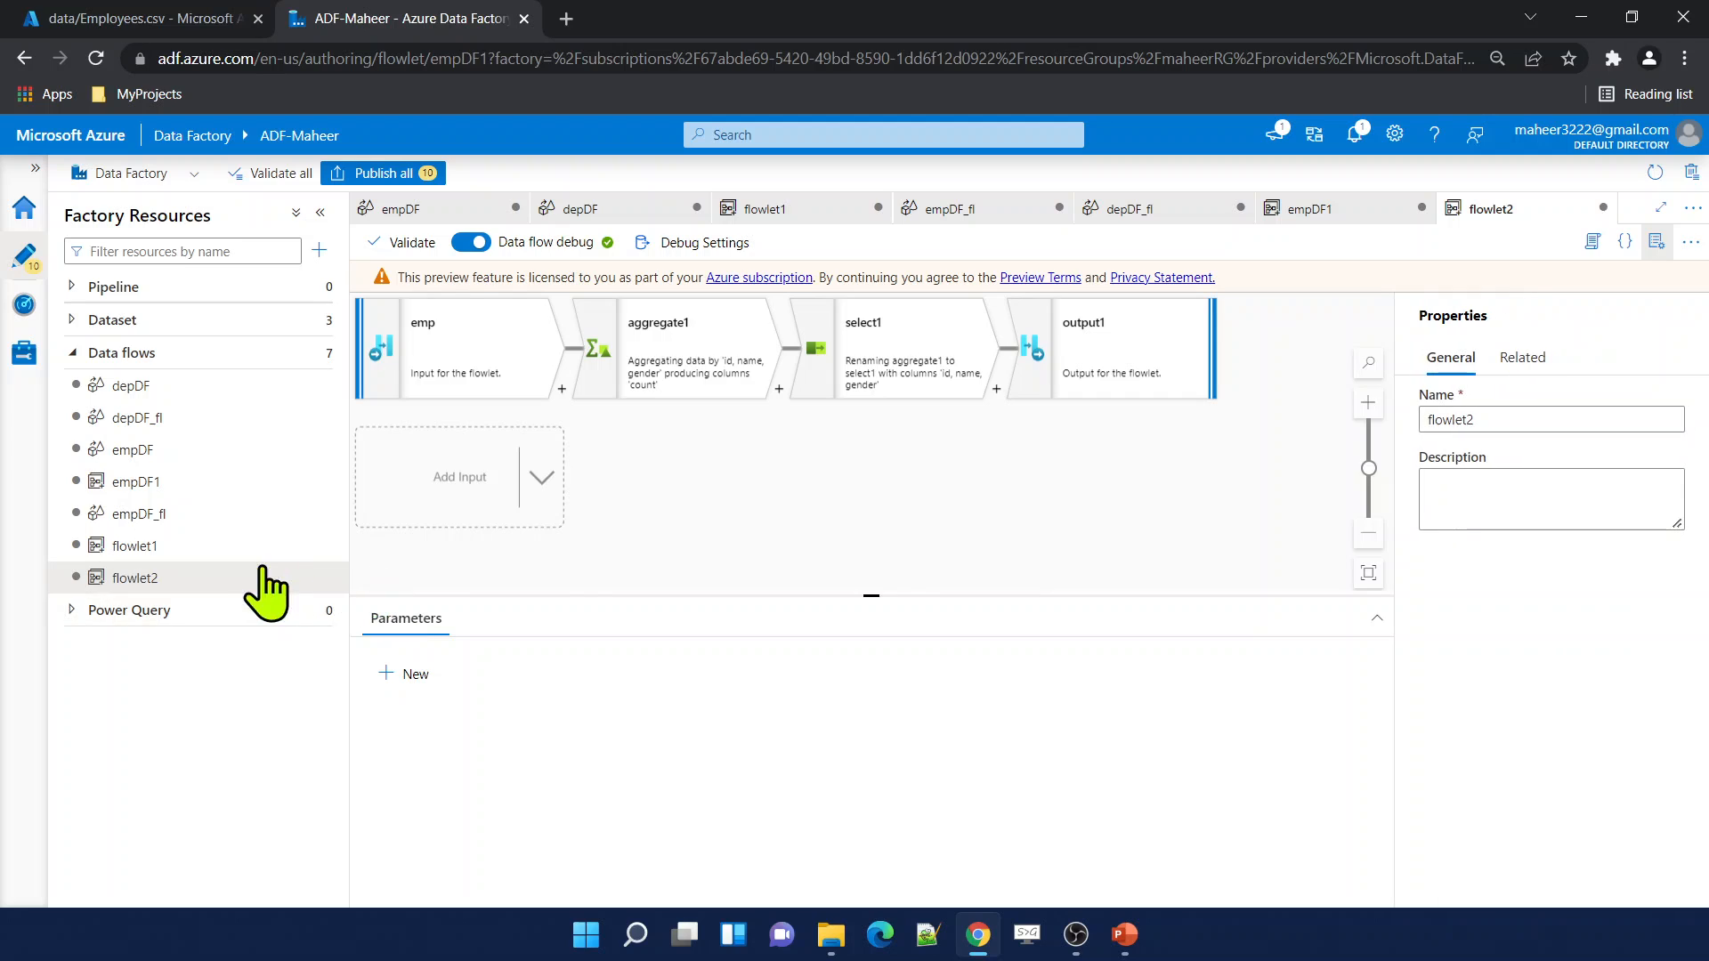
# Rename the emp input stream of flowlet2 to input and review aggregate1's group-by columns and aggregates.
pyautogui.click(482, 345)
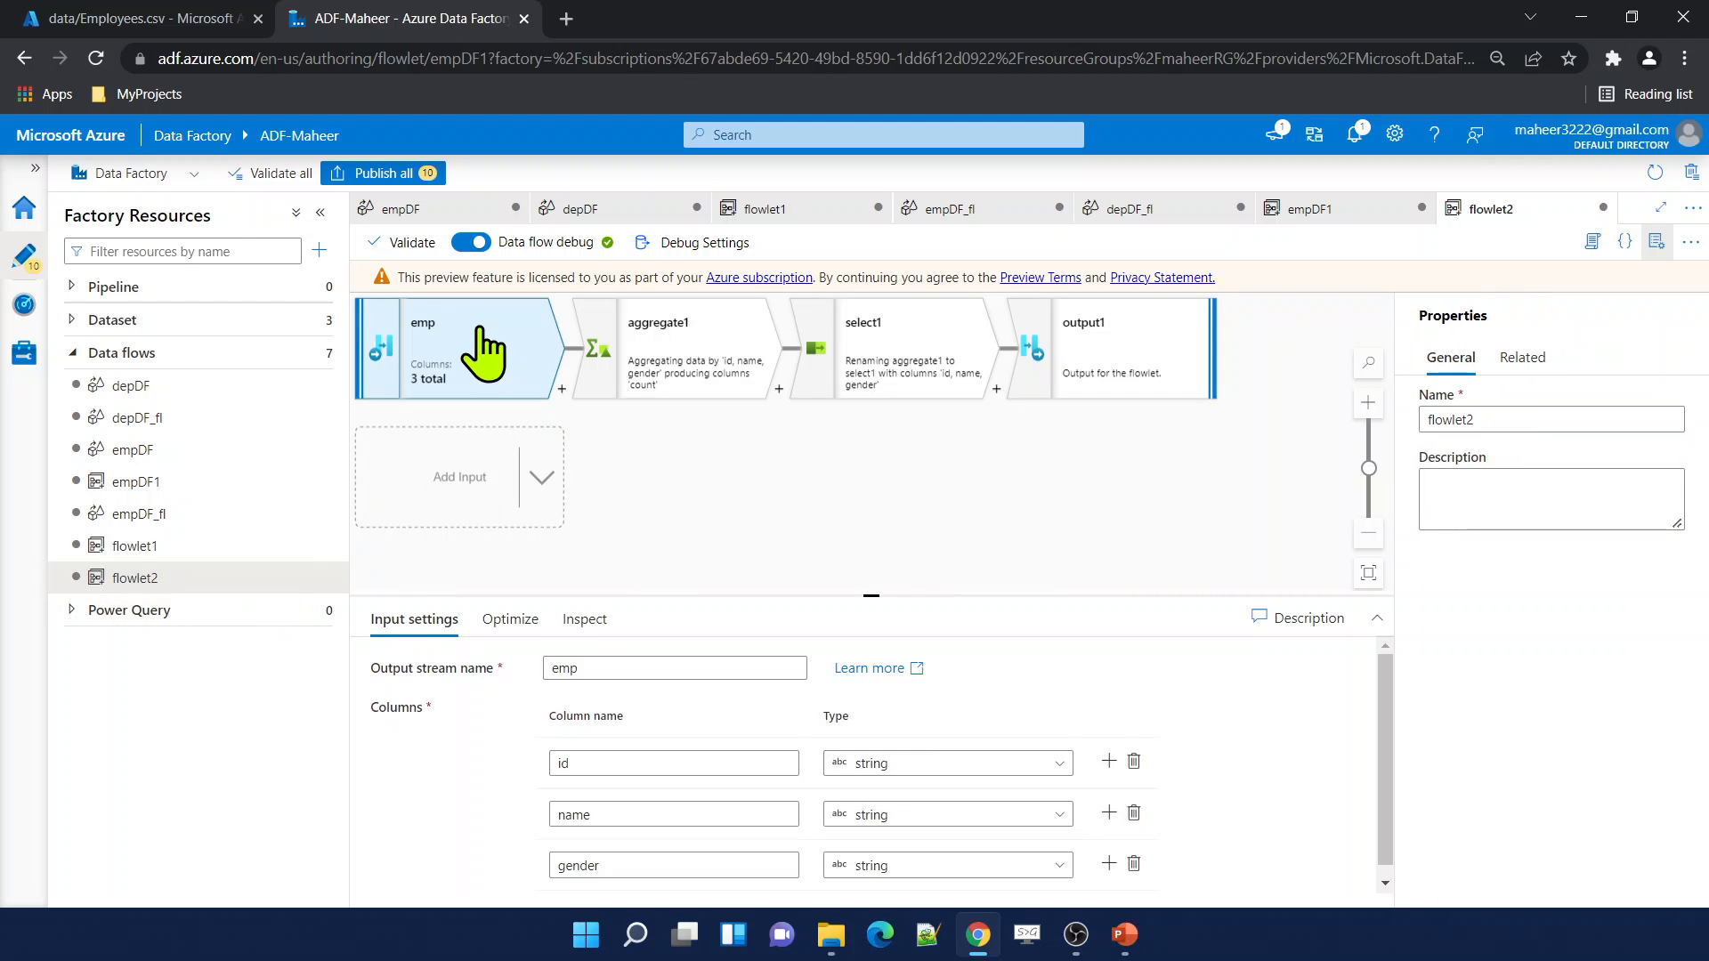
pyautogui.doubleClick(563, 672)
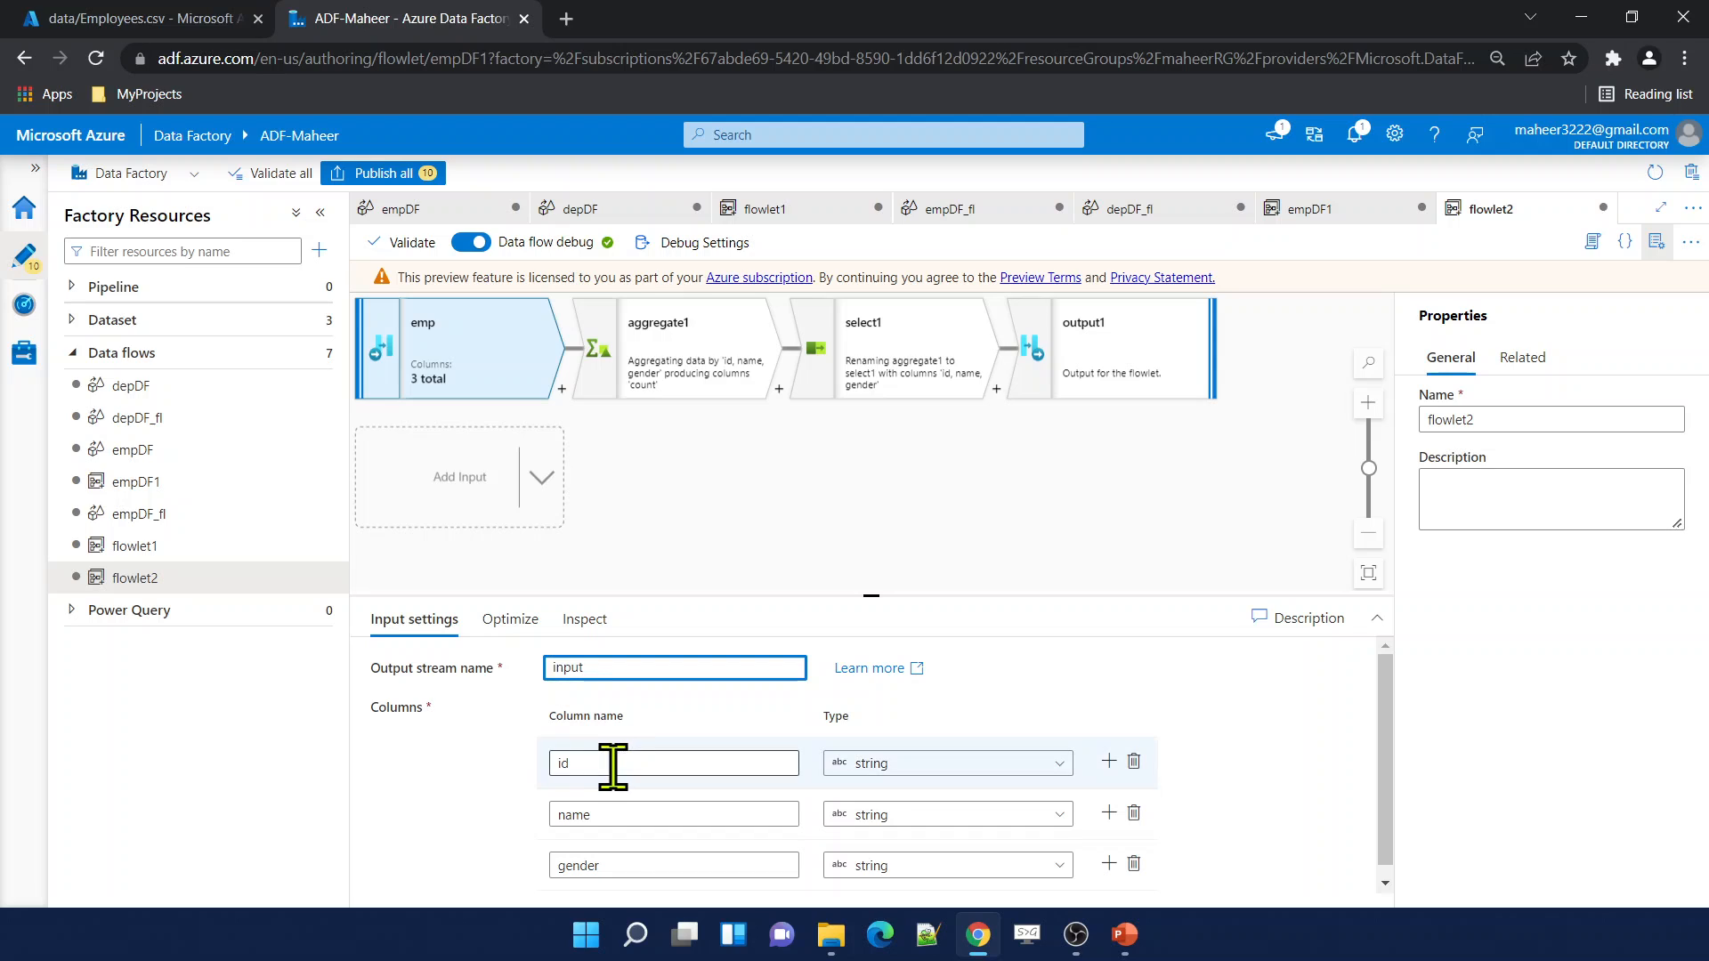
pyautogui.click(670, 379)
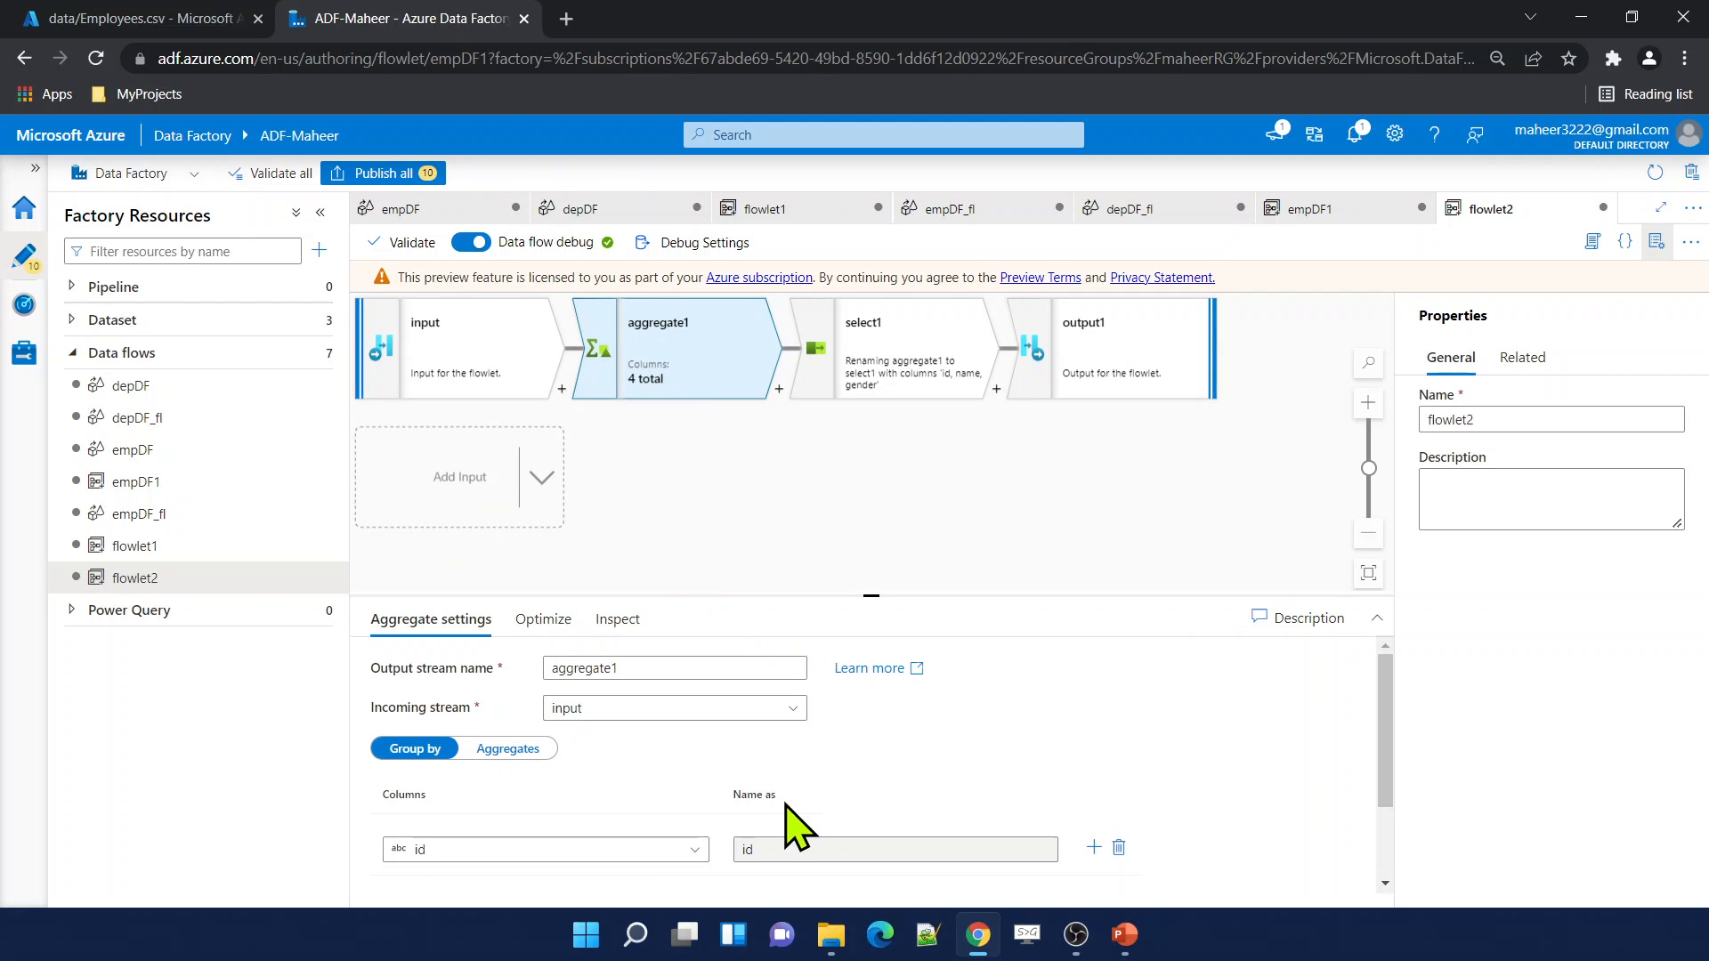
pyautogui.scroll(-2, 794, 823)
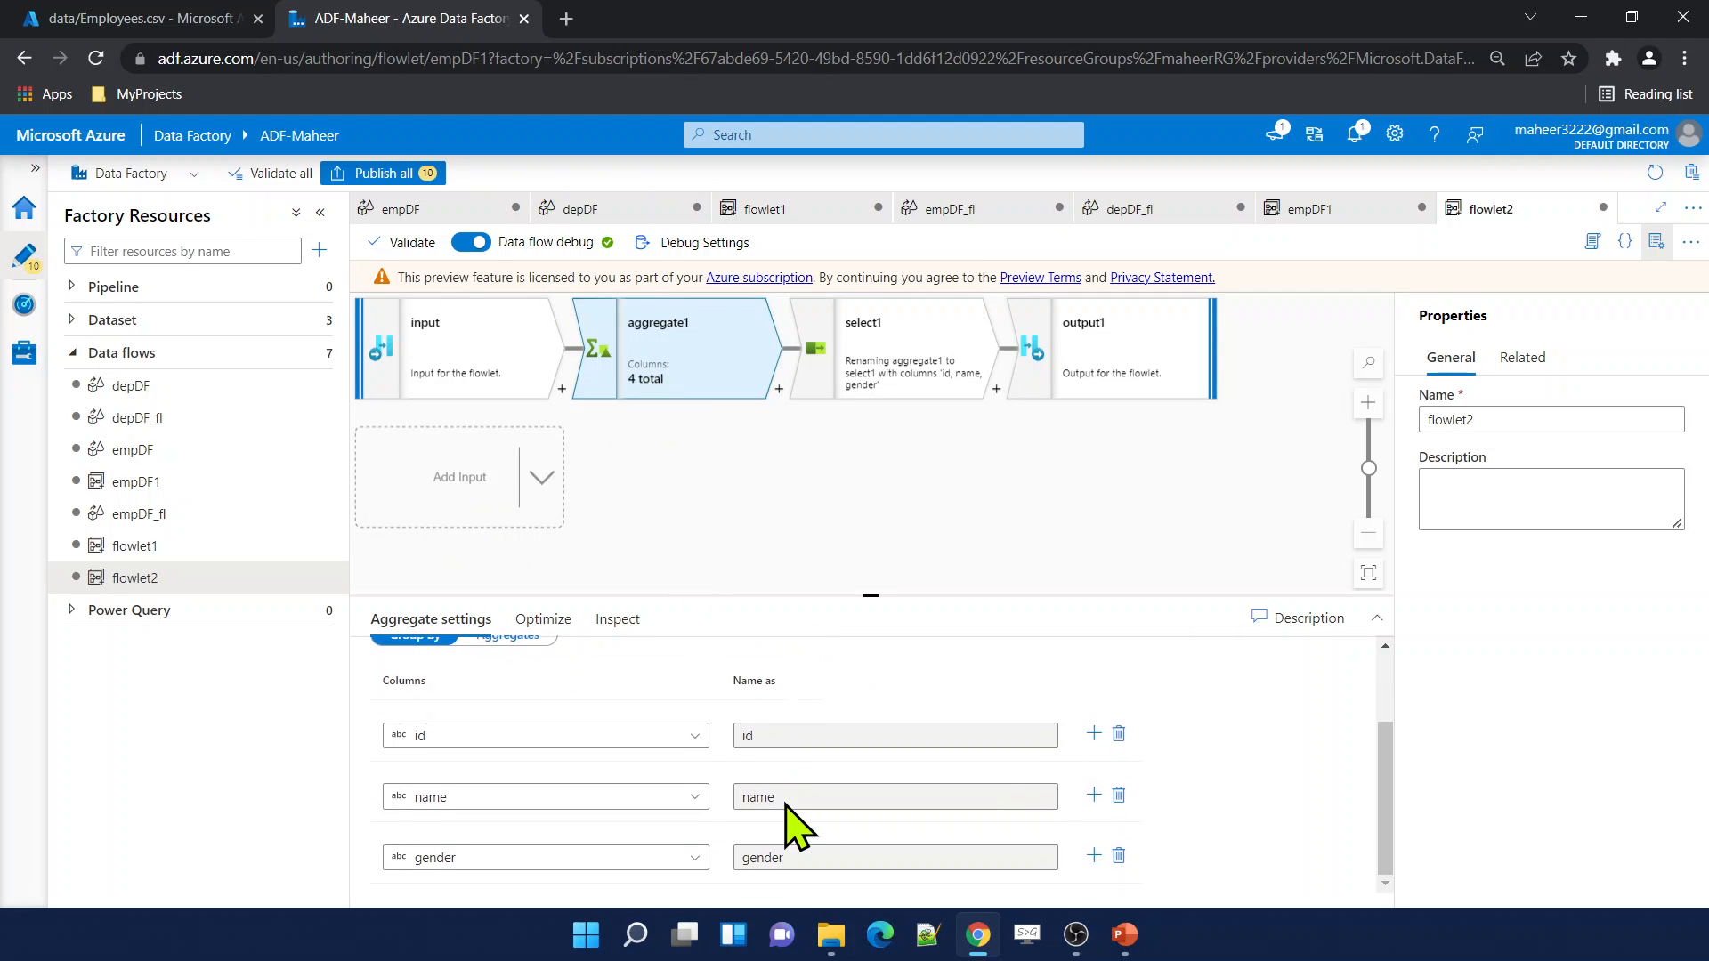
pyautogui.click(517, 640)
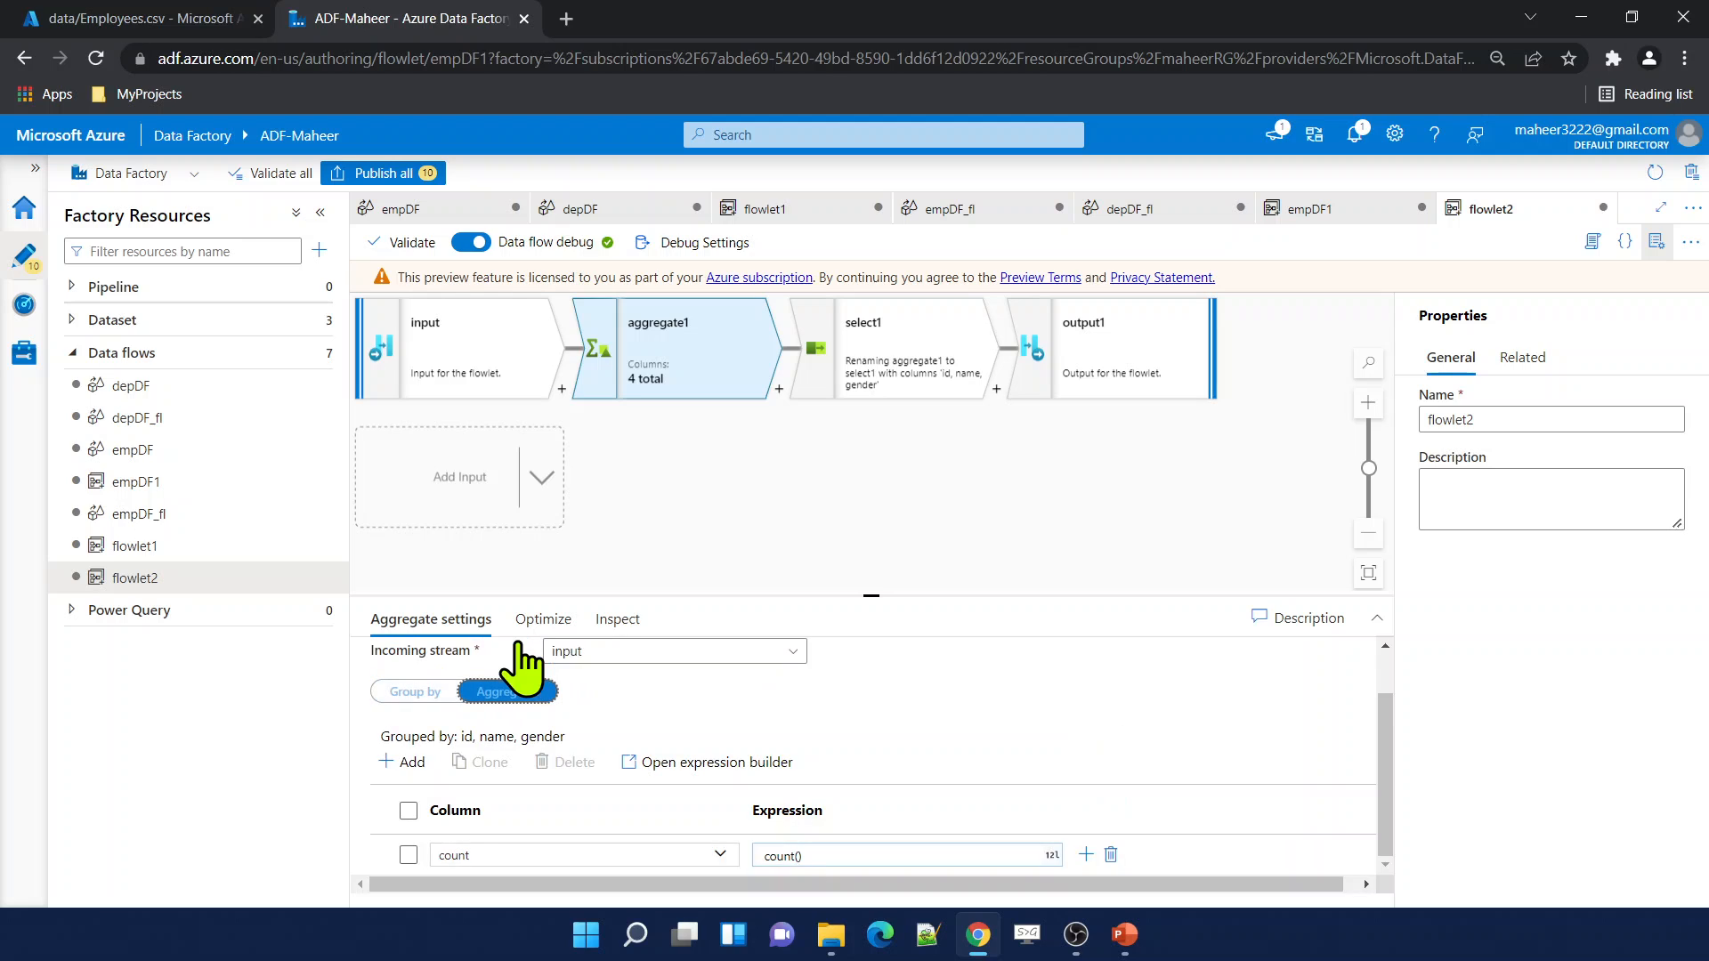
# Review the column mappings of select1 and the settings of output1 in flowlet2.
pyautogui.click(849, 334)
pyautogui.scroll(-2, 823, 801)
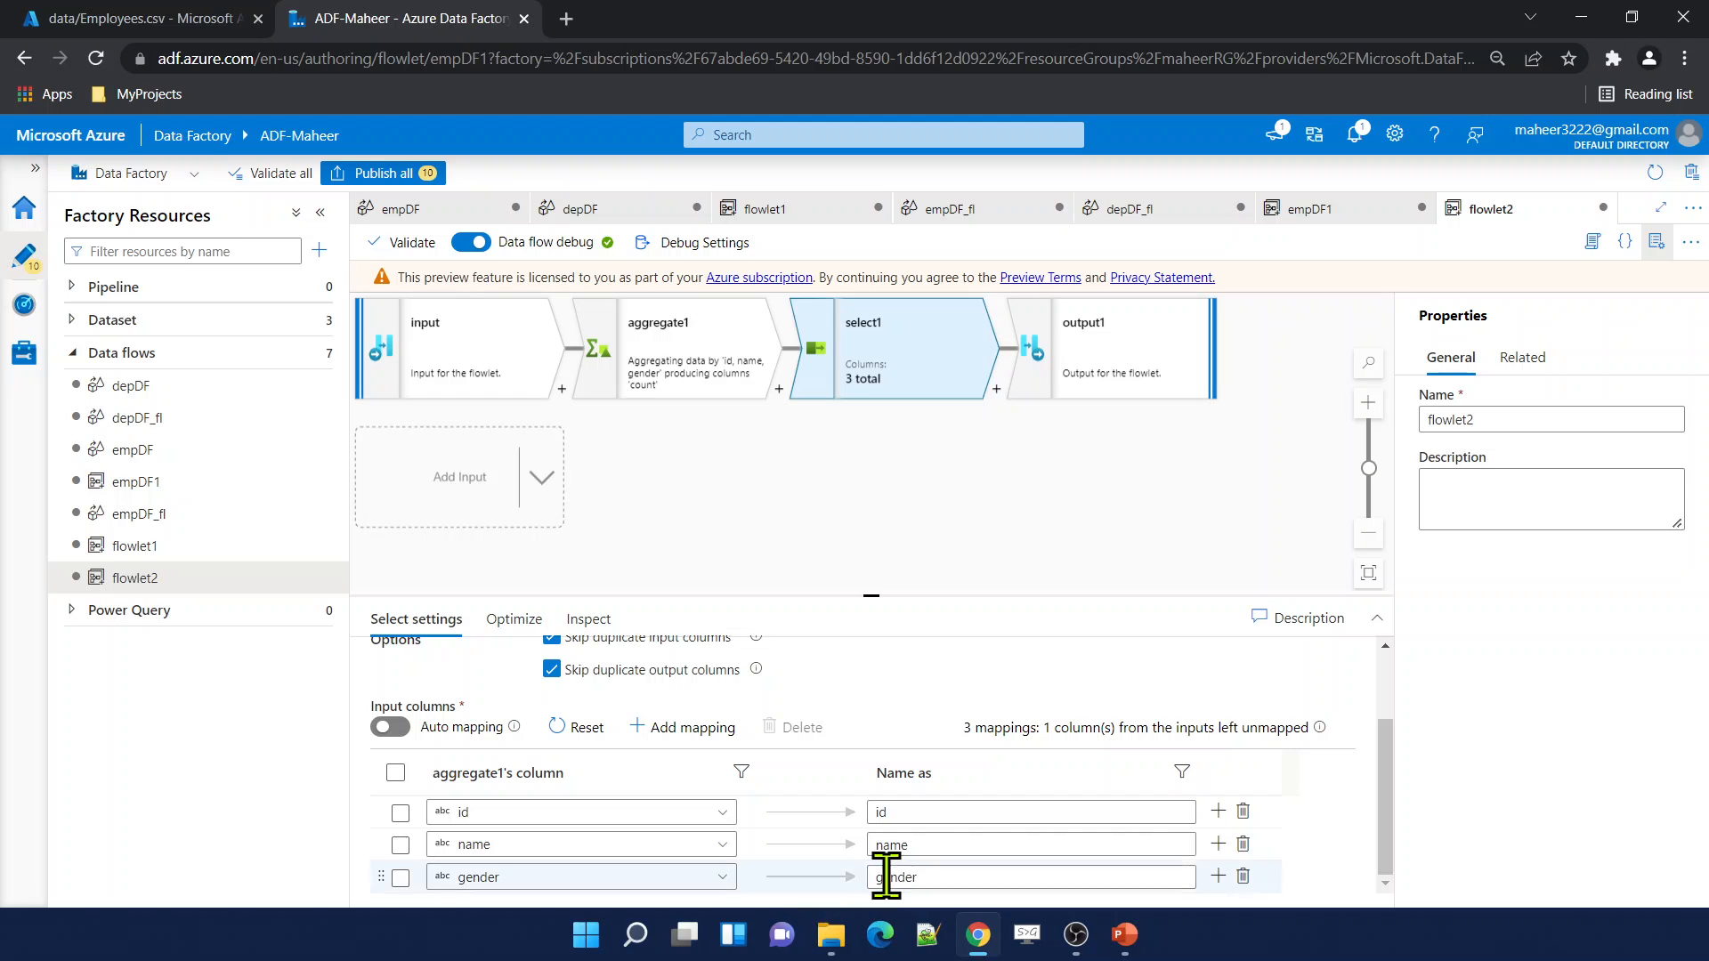
pyautogui.click(1104, 347)
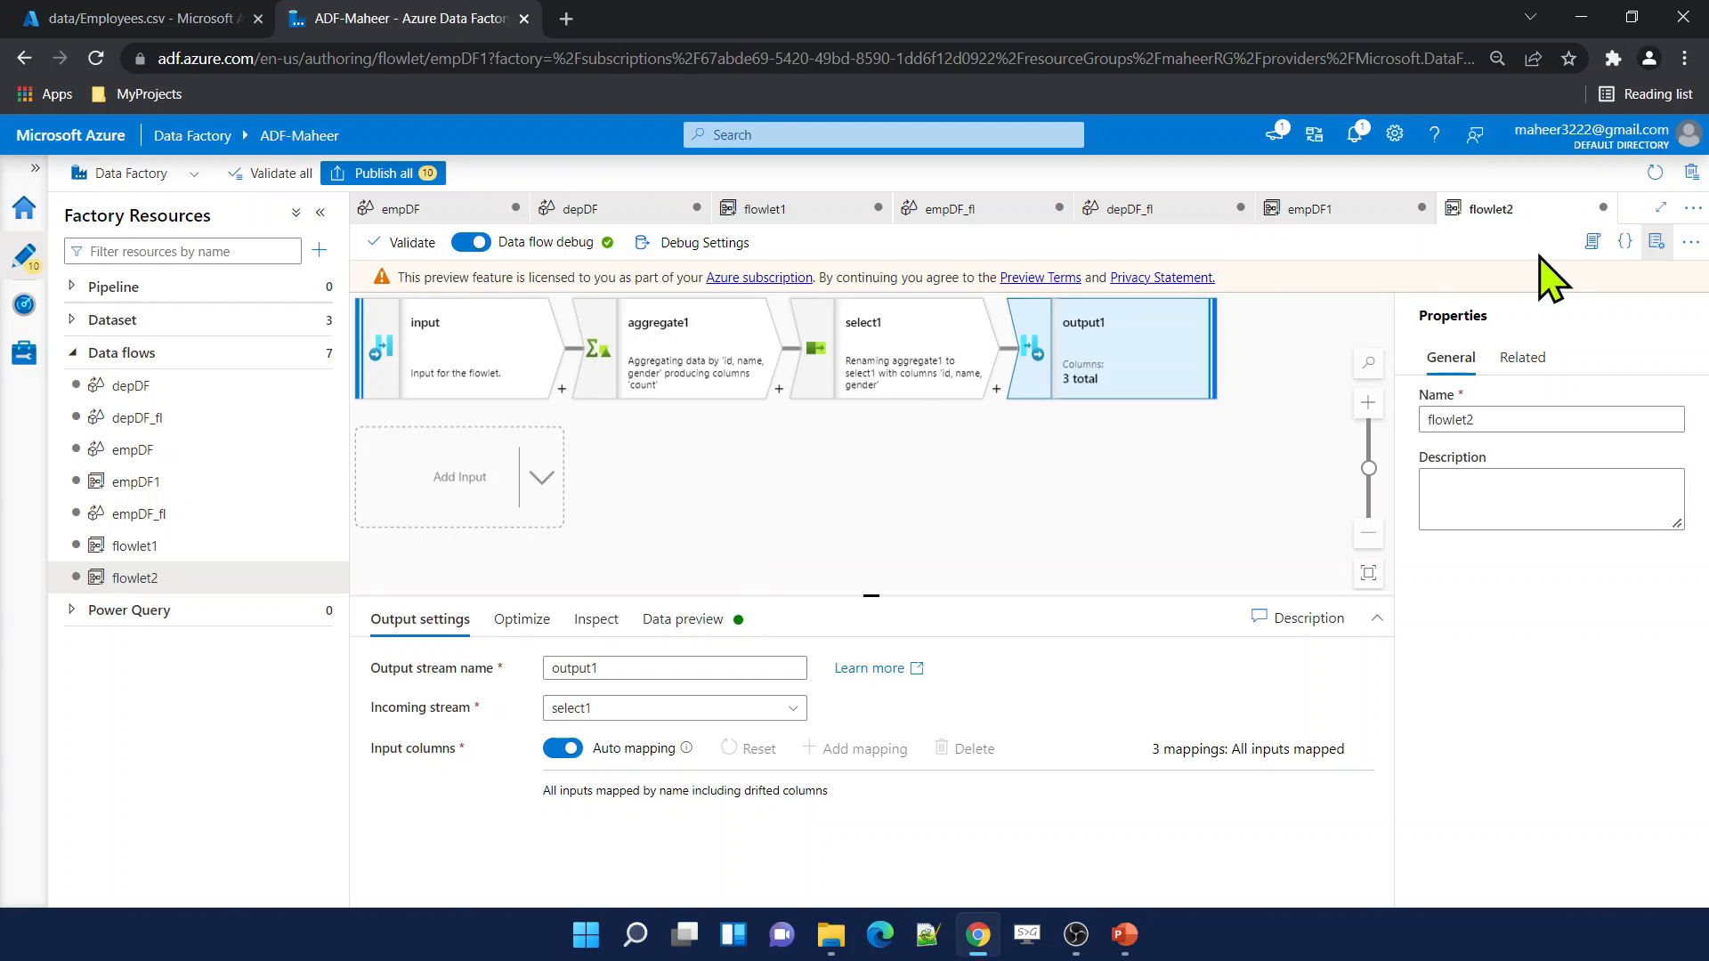
pyautogui.click(1654, 245)
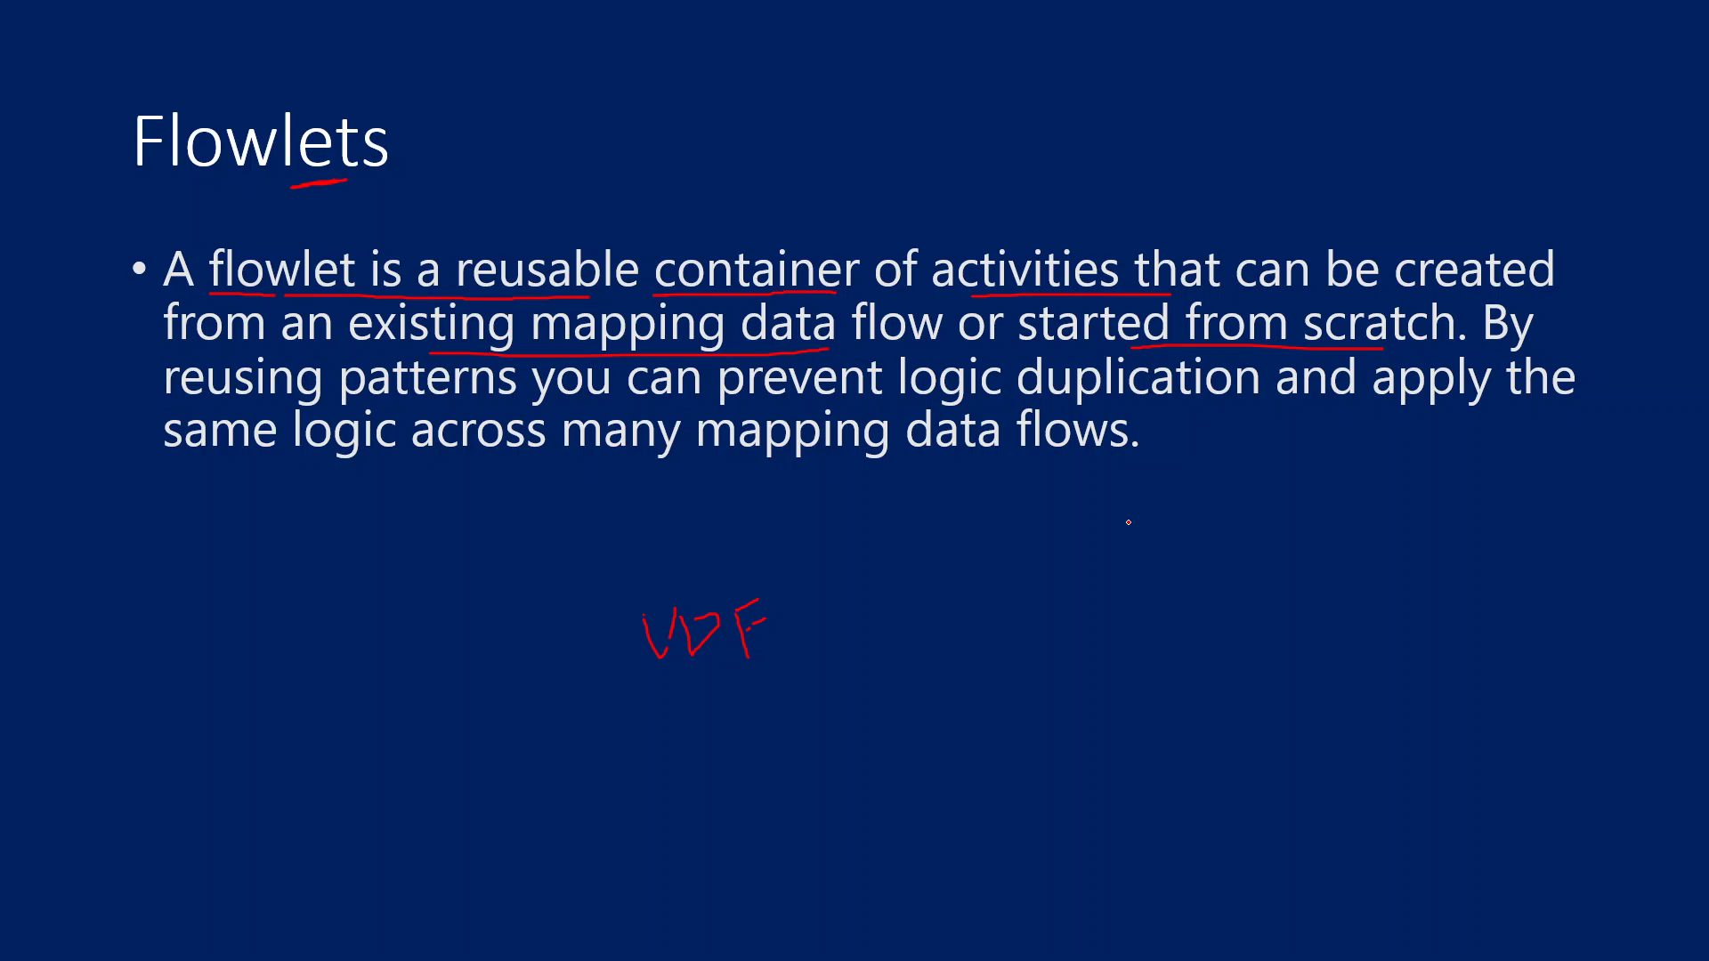
pyautogui.press('Right')
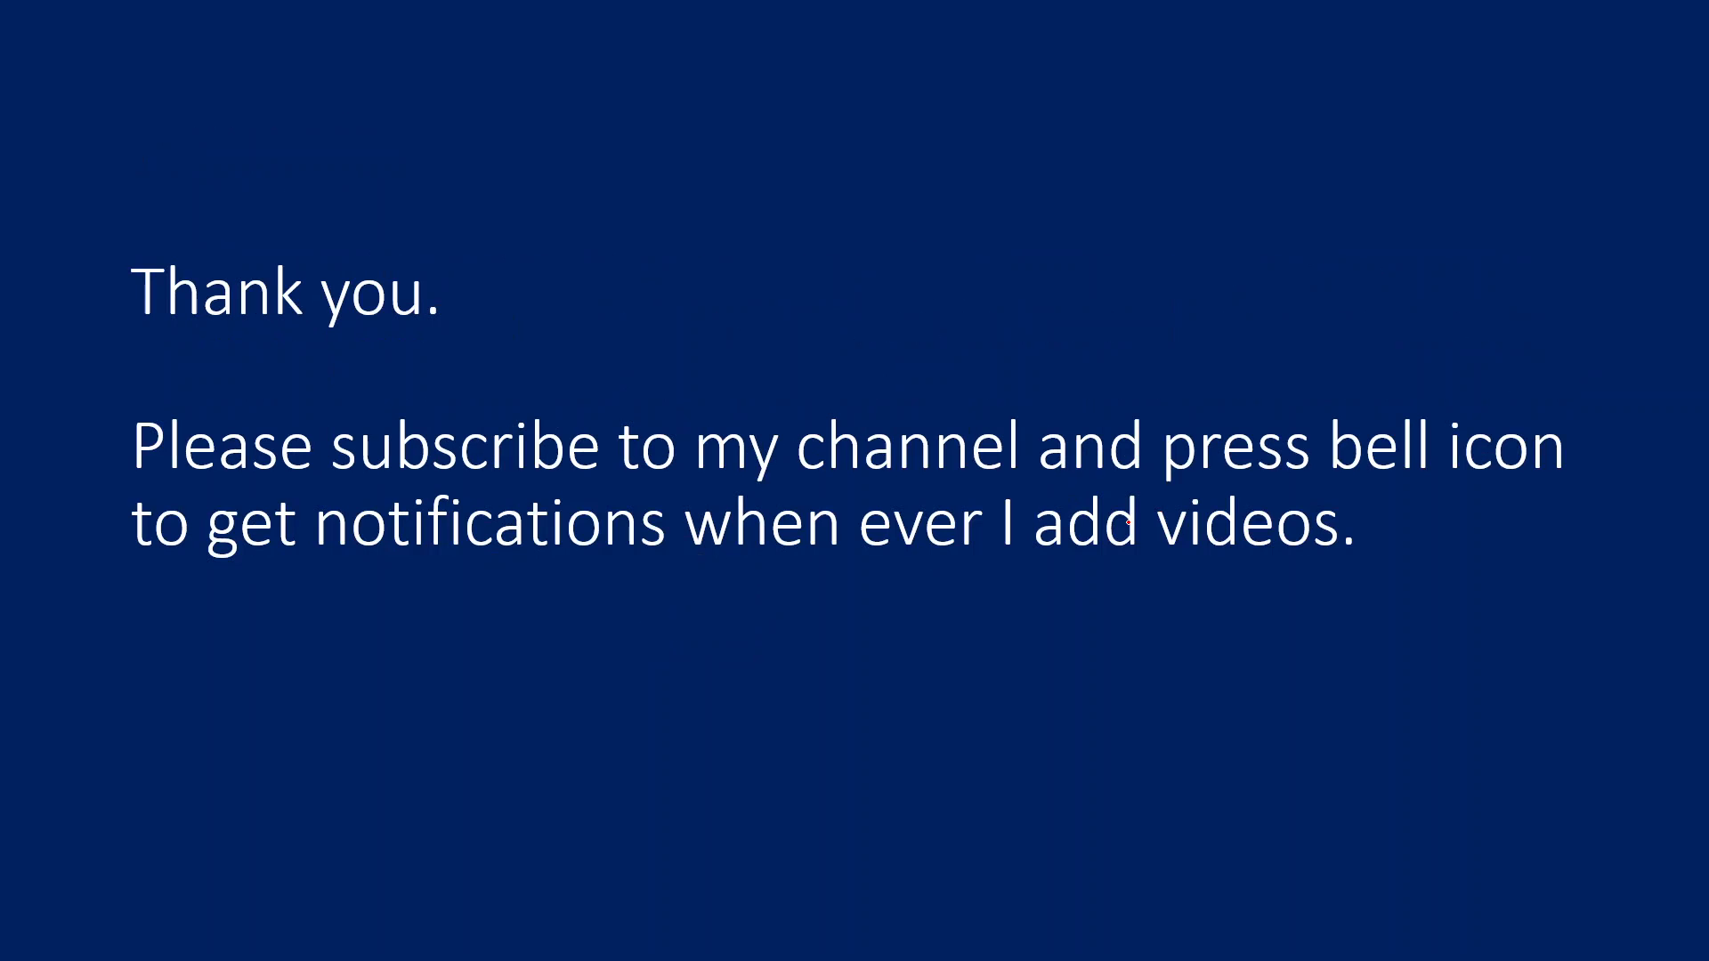